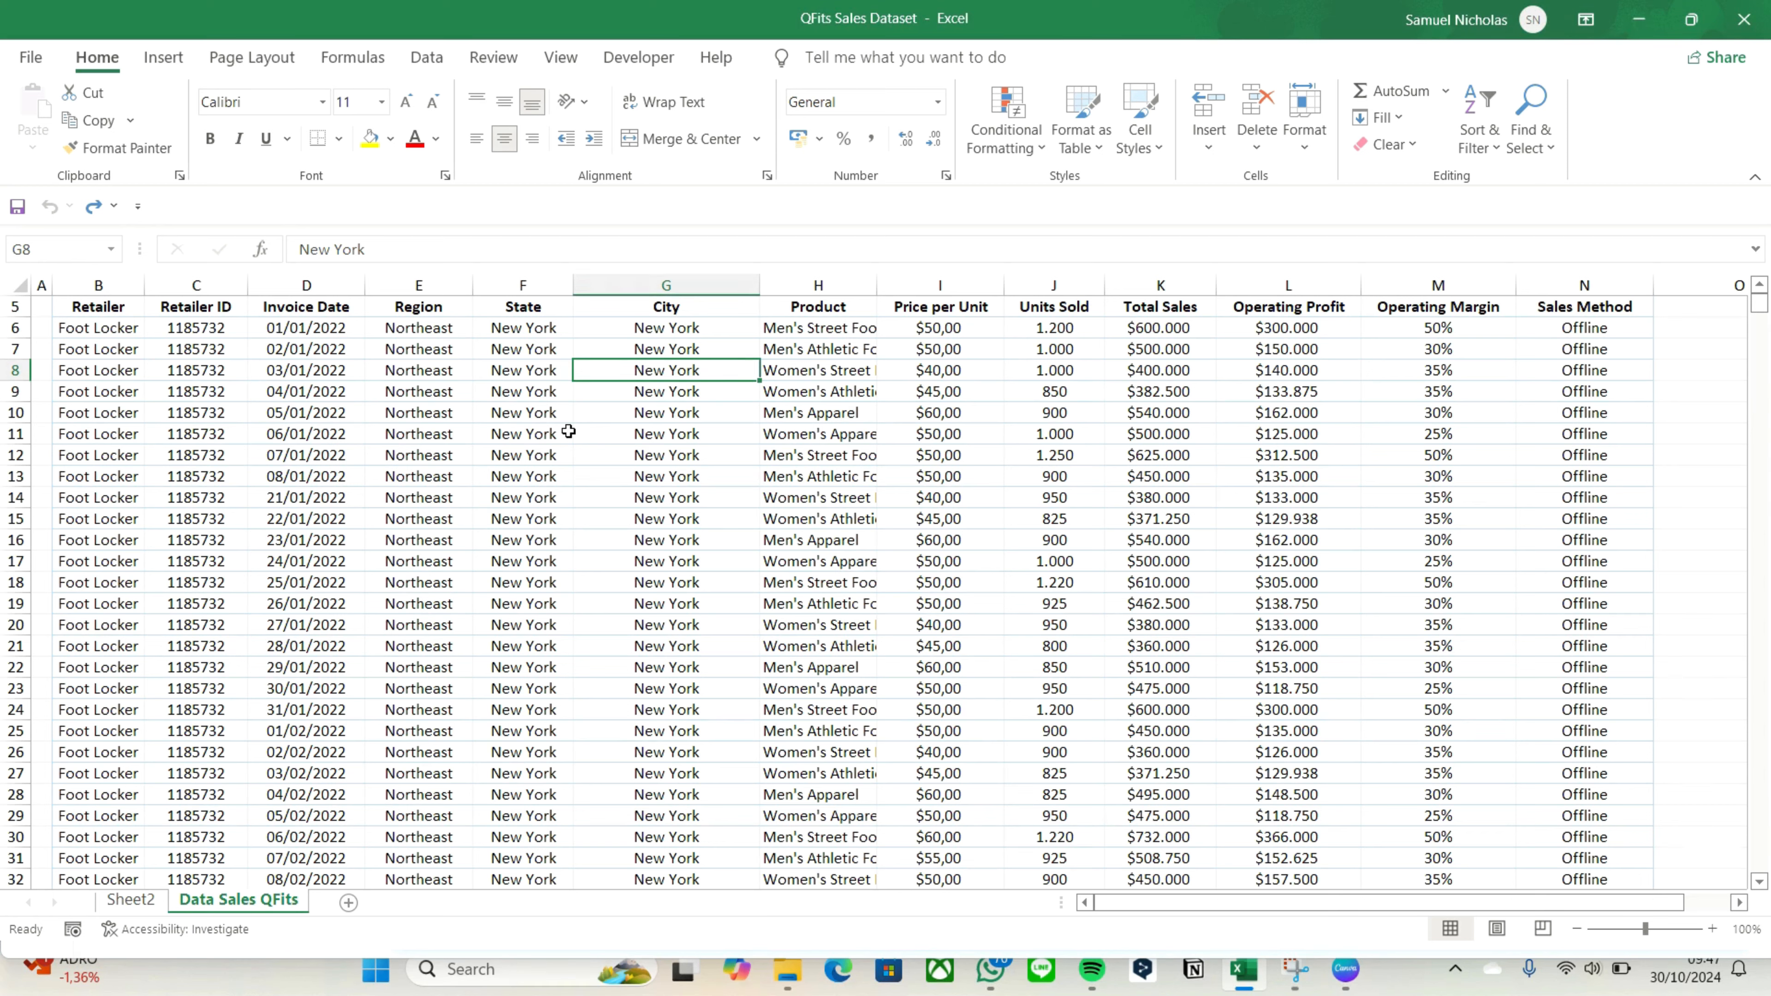
# Convert the whole sales data range B5:N9649 into a table with headers
pyautogui.hotkey('ctrl', 'a')
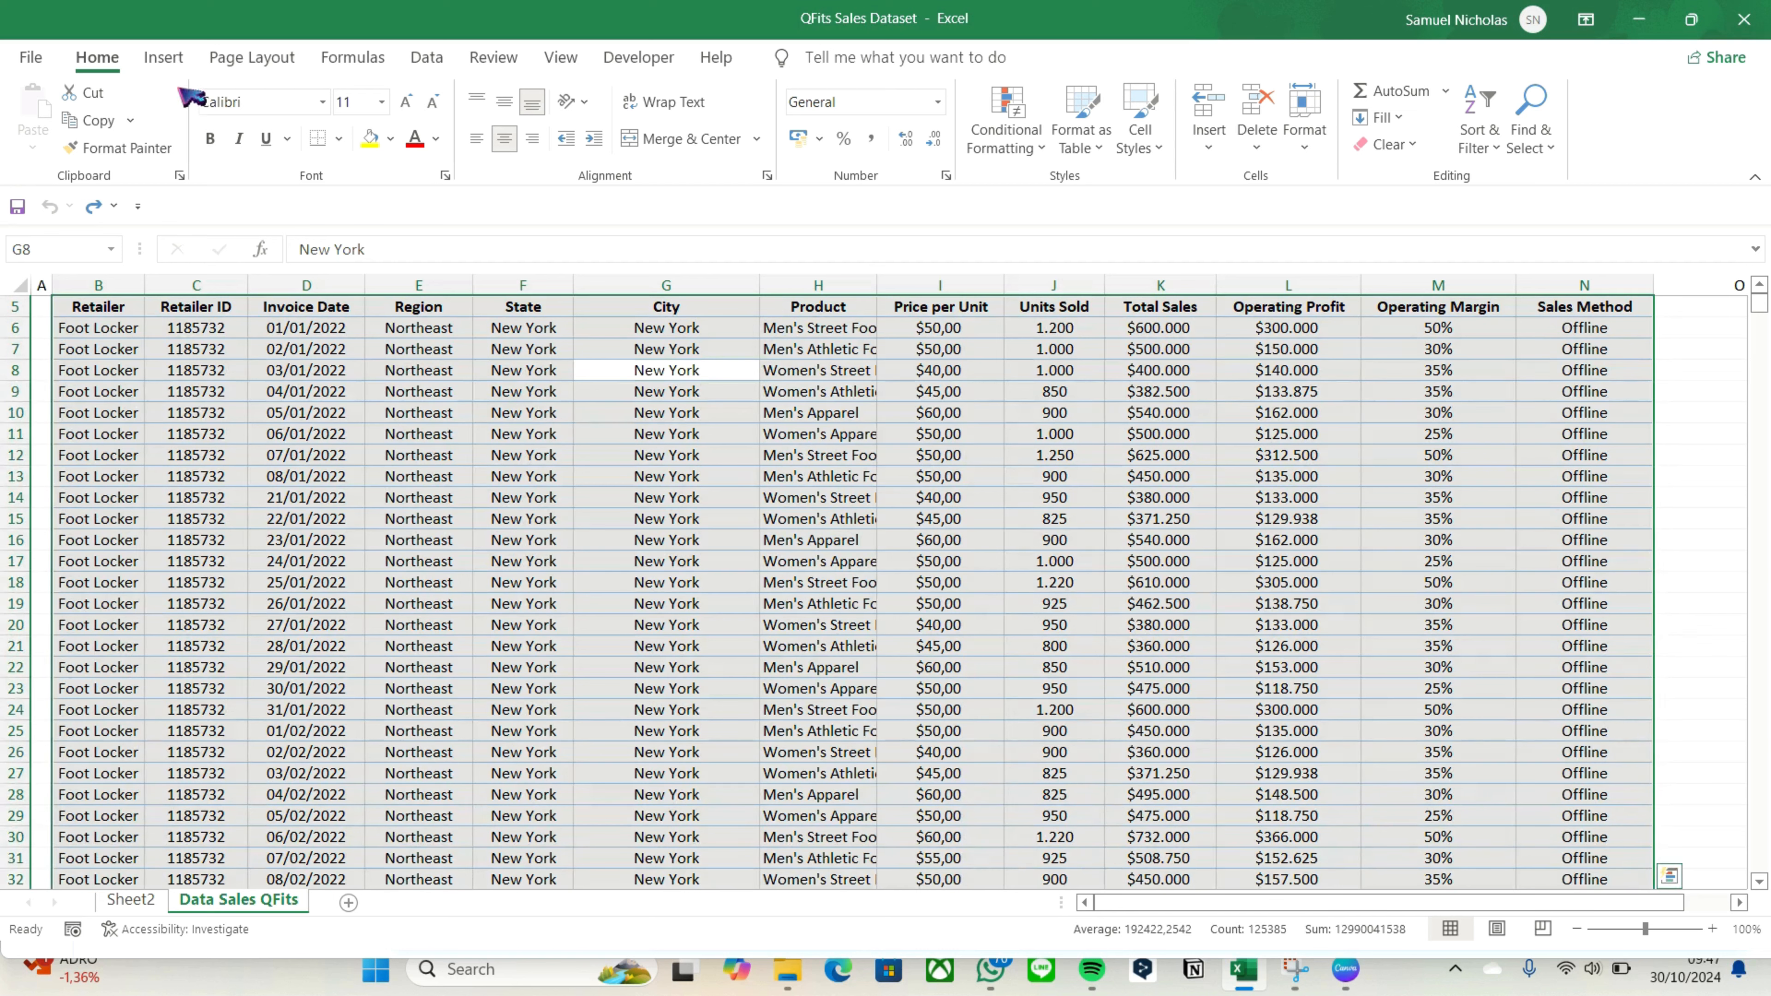
pyautogui.click(162, 59)
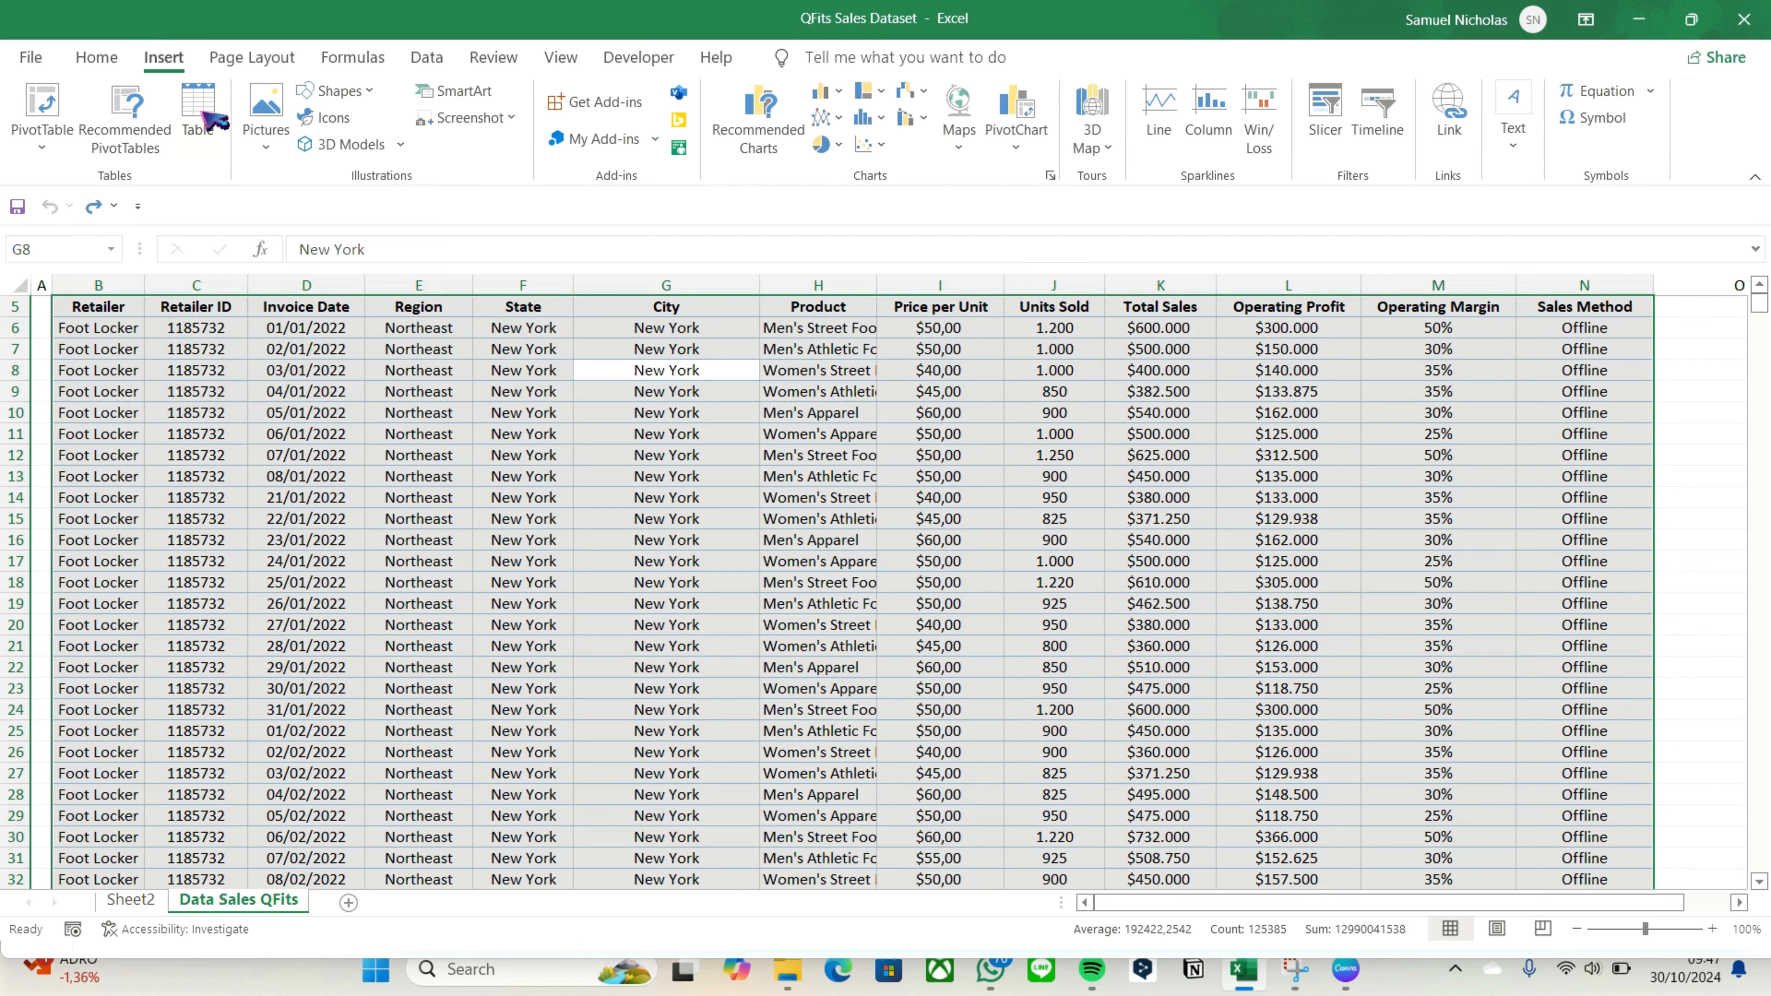
pyautogui.click(216, 120)
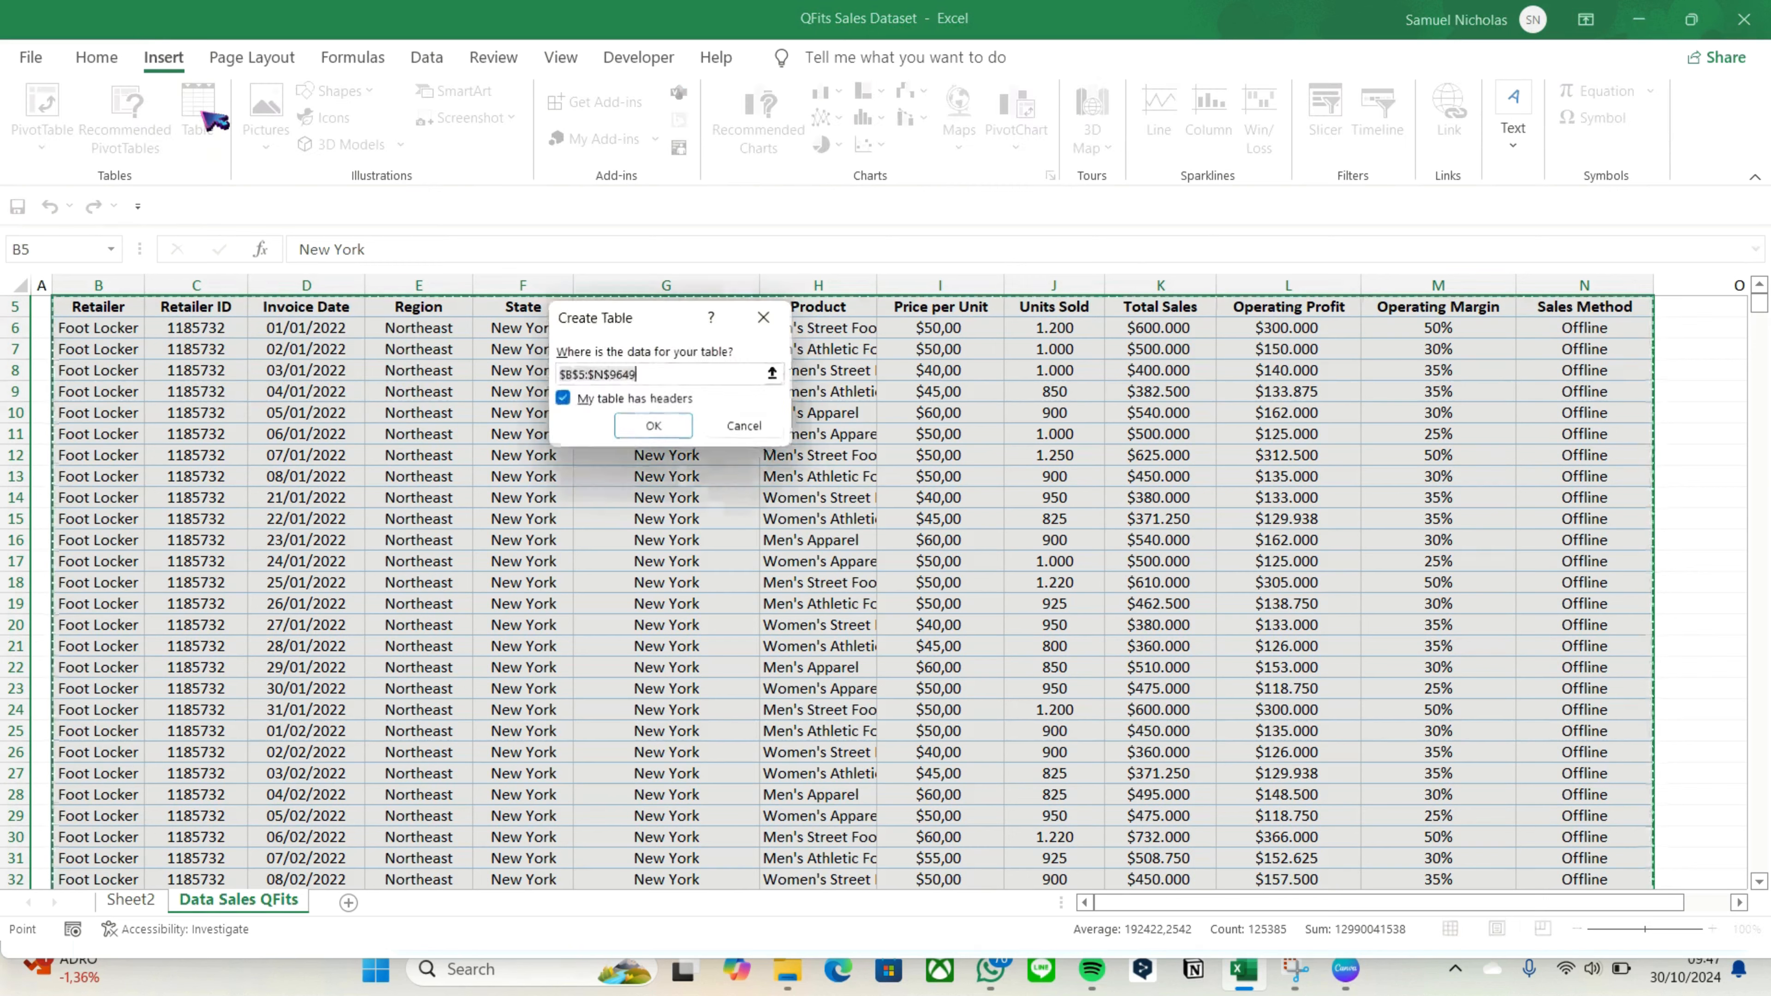
pyautogui.click(653, 426)
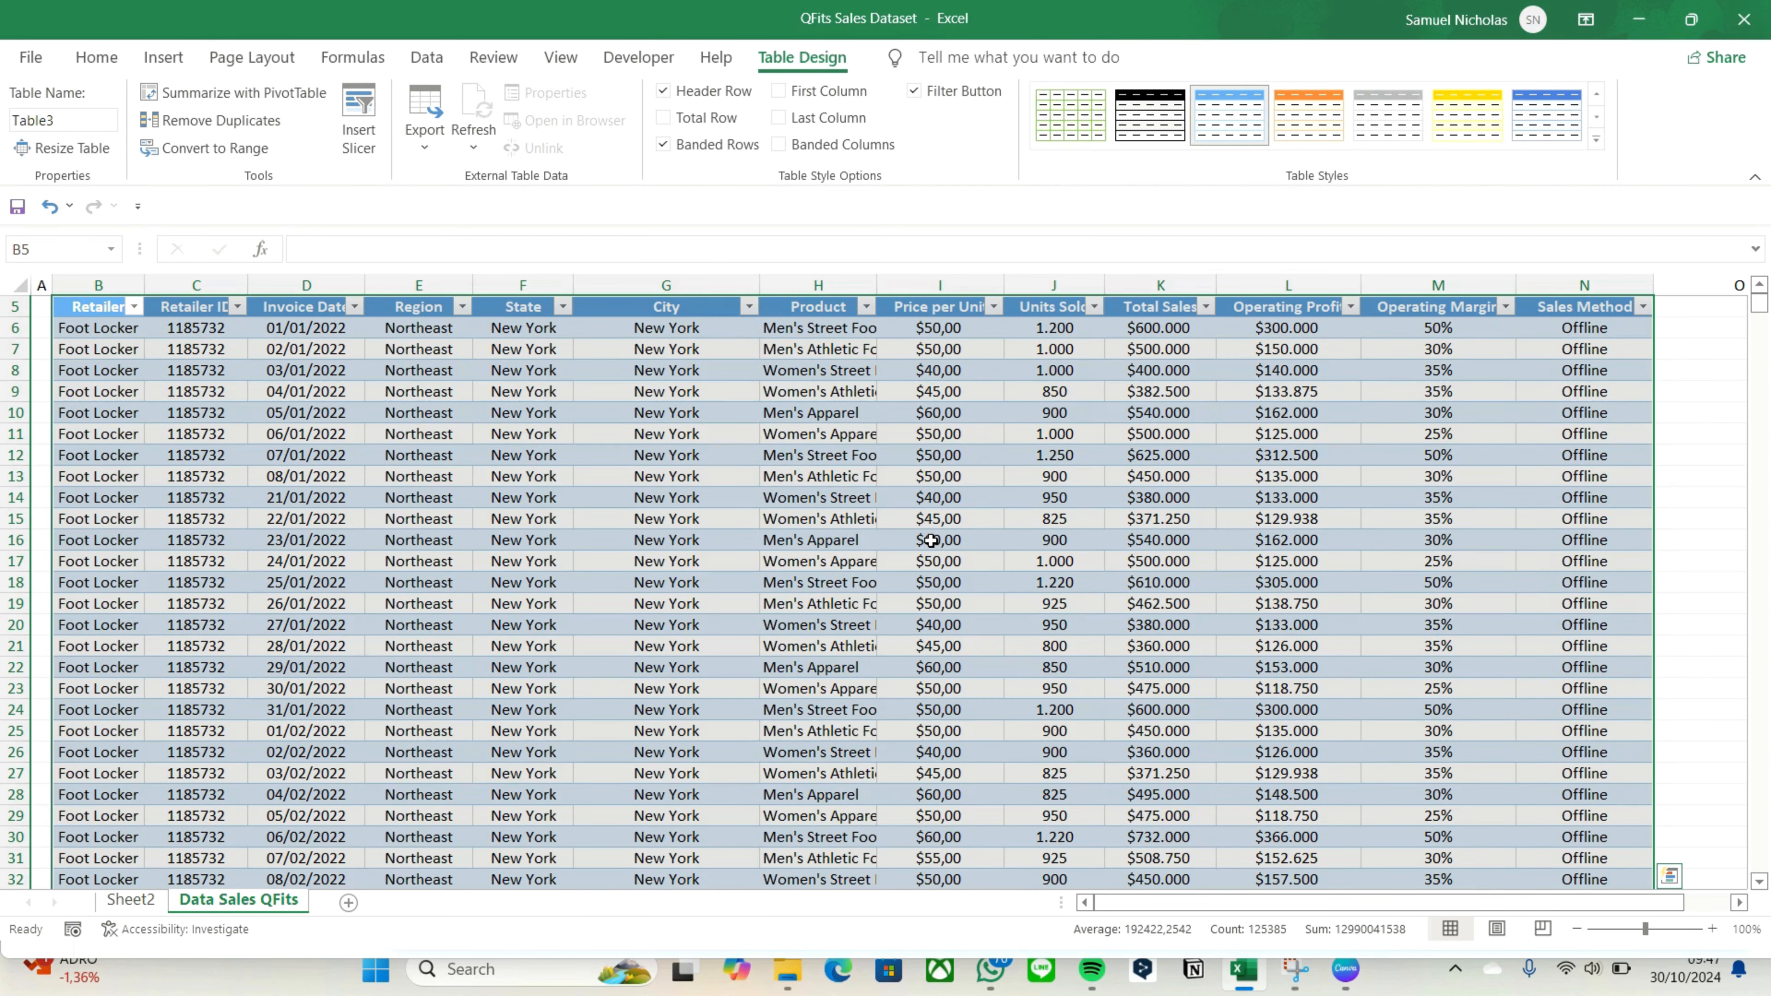
pyautogui.click(847, 579)
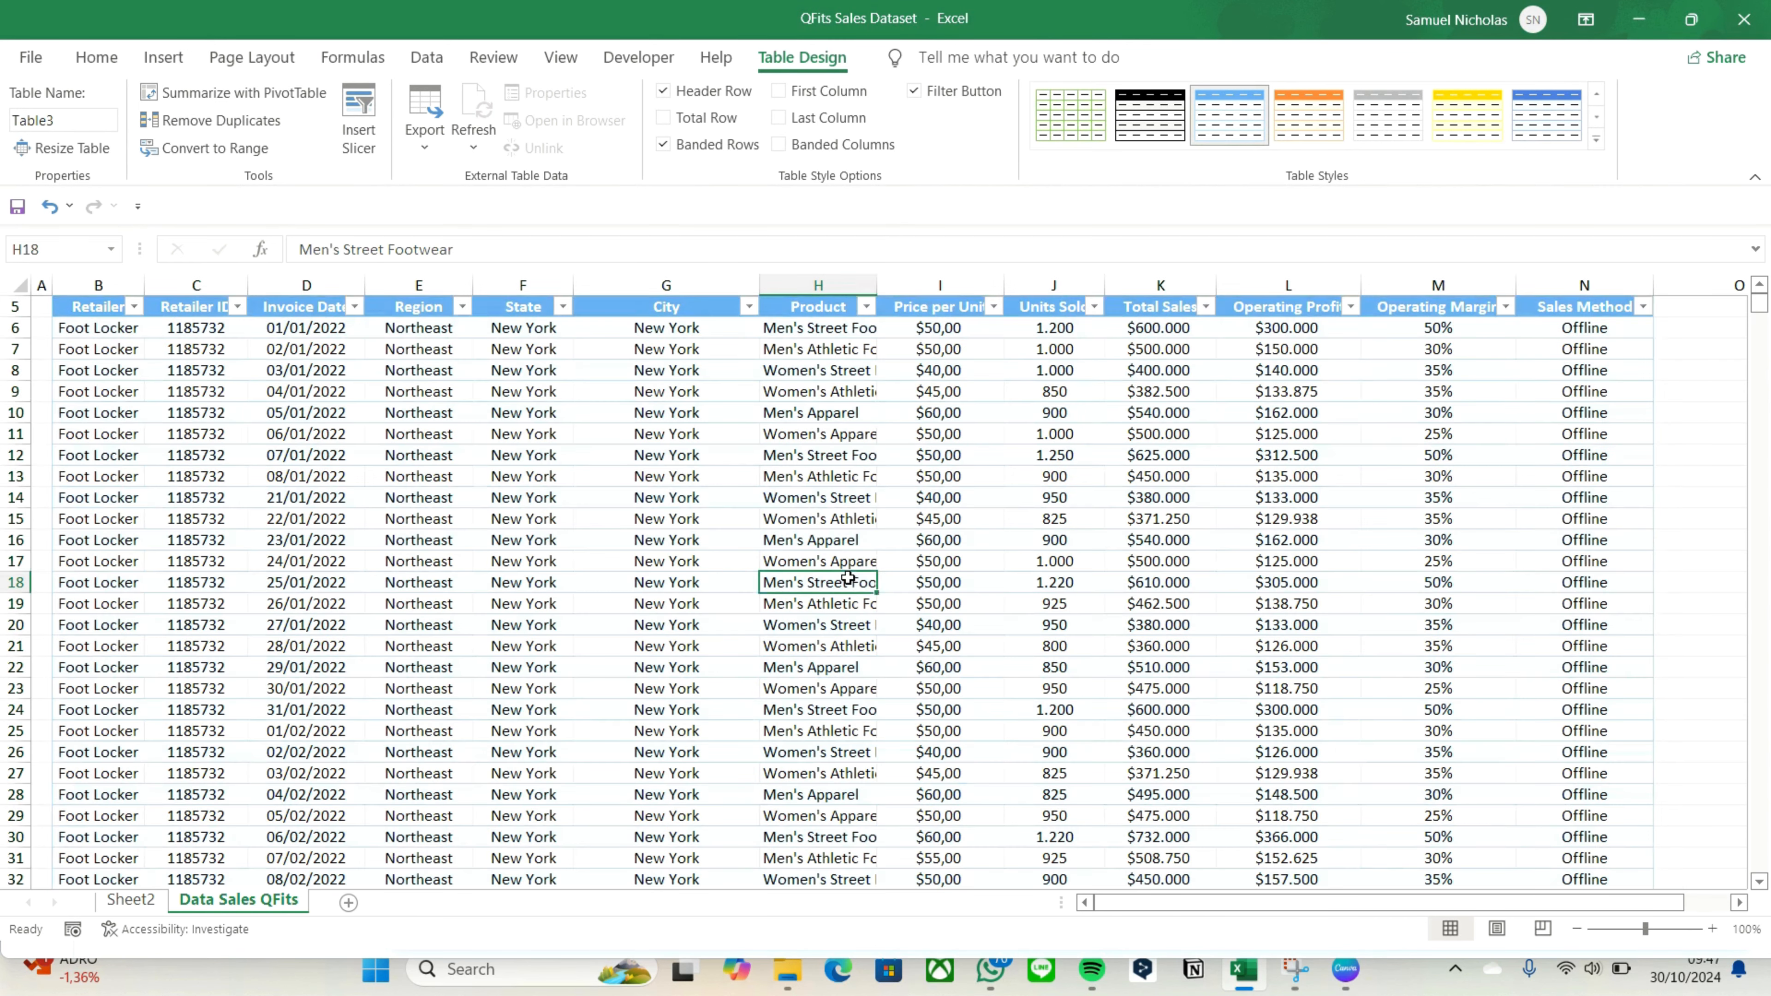
# Create a PivotTable from the whole sales table on a new worksheet
pyautogui.click(720, 577)
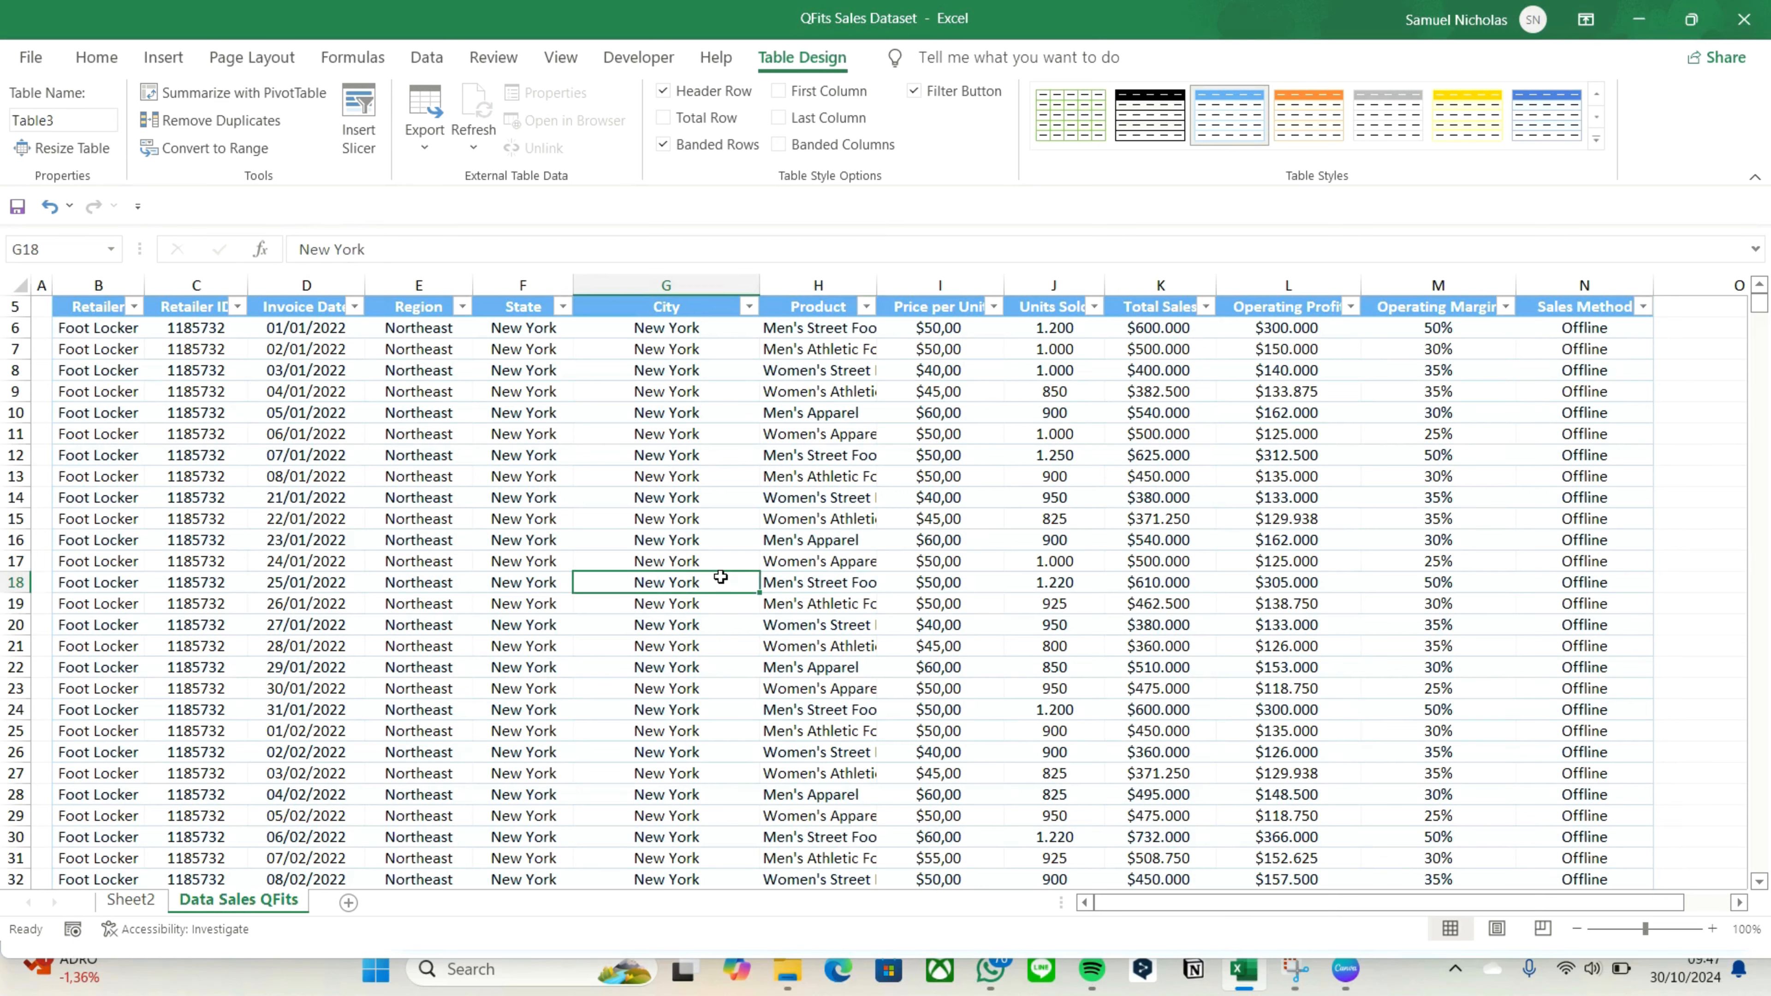
pyautogui.hotkey('ctrl', 'a')
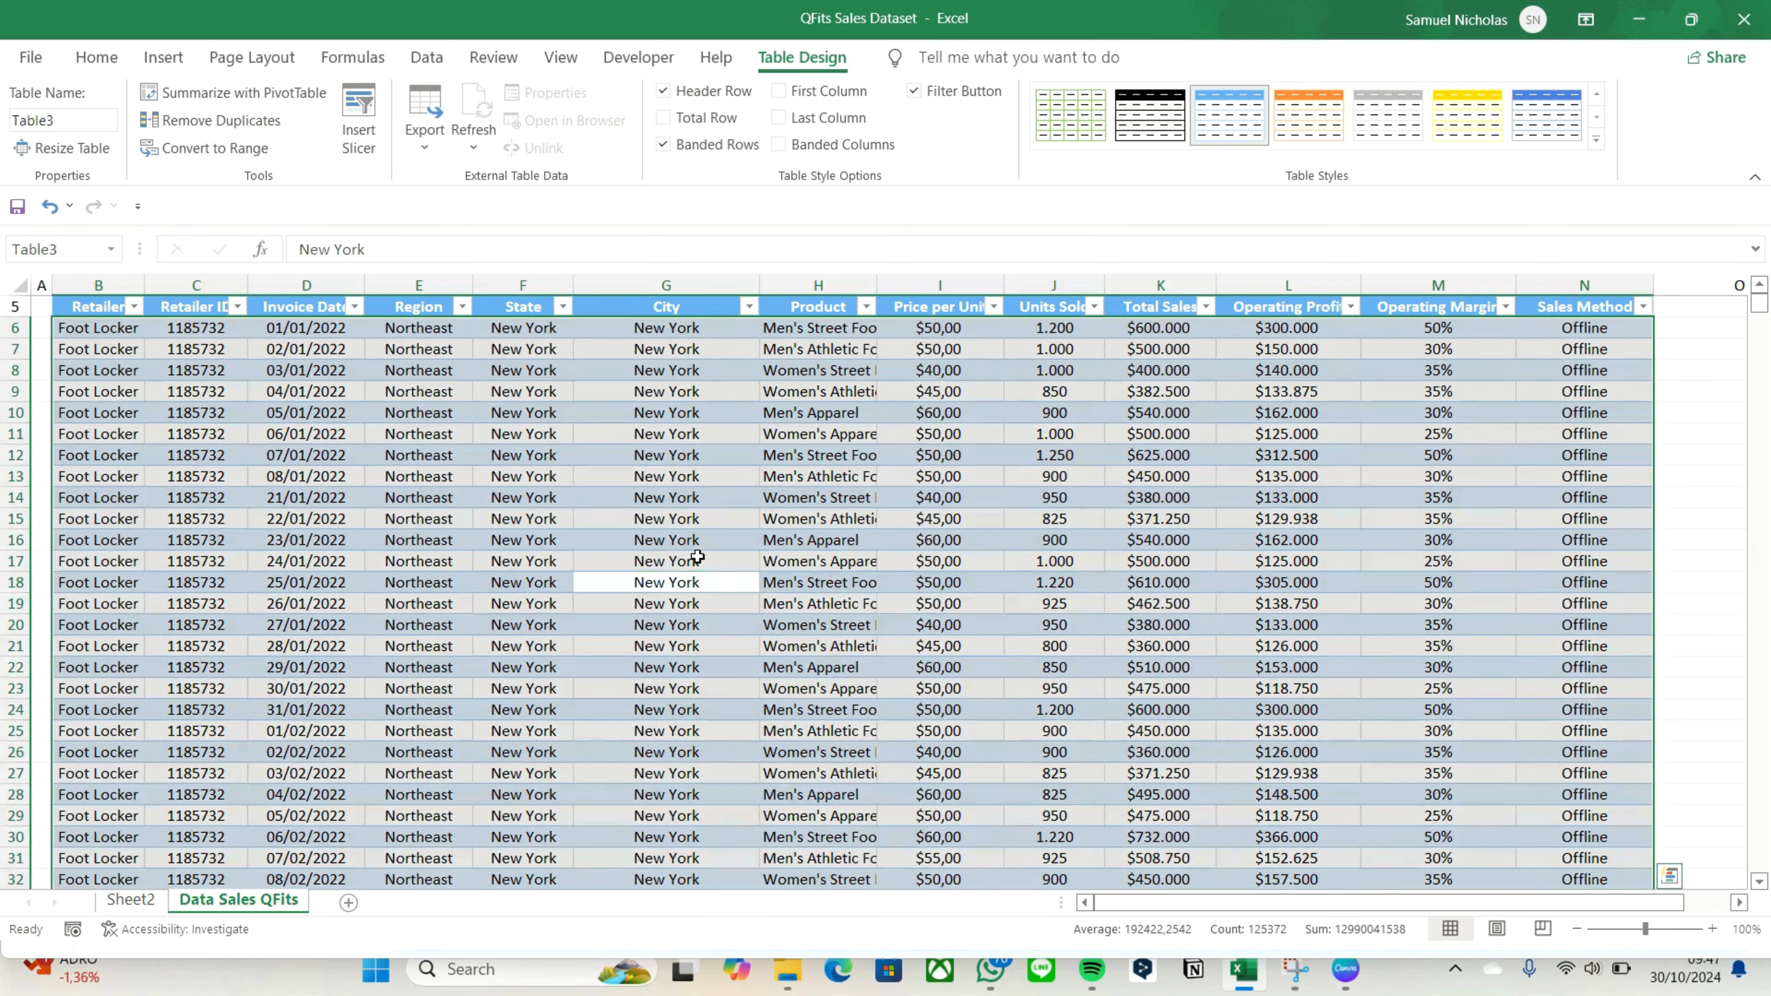
pyautogui.click(163, 58)
pyautogui.click(42, 103)
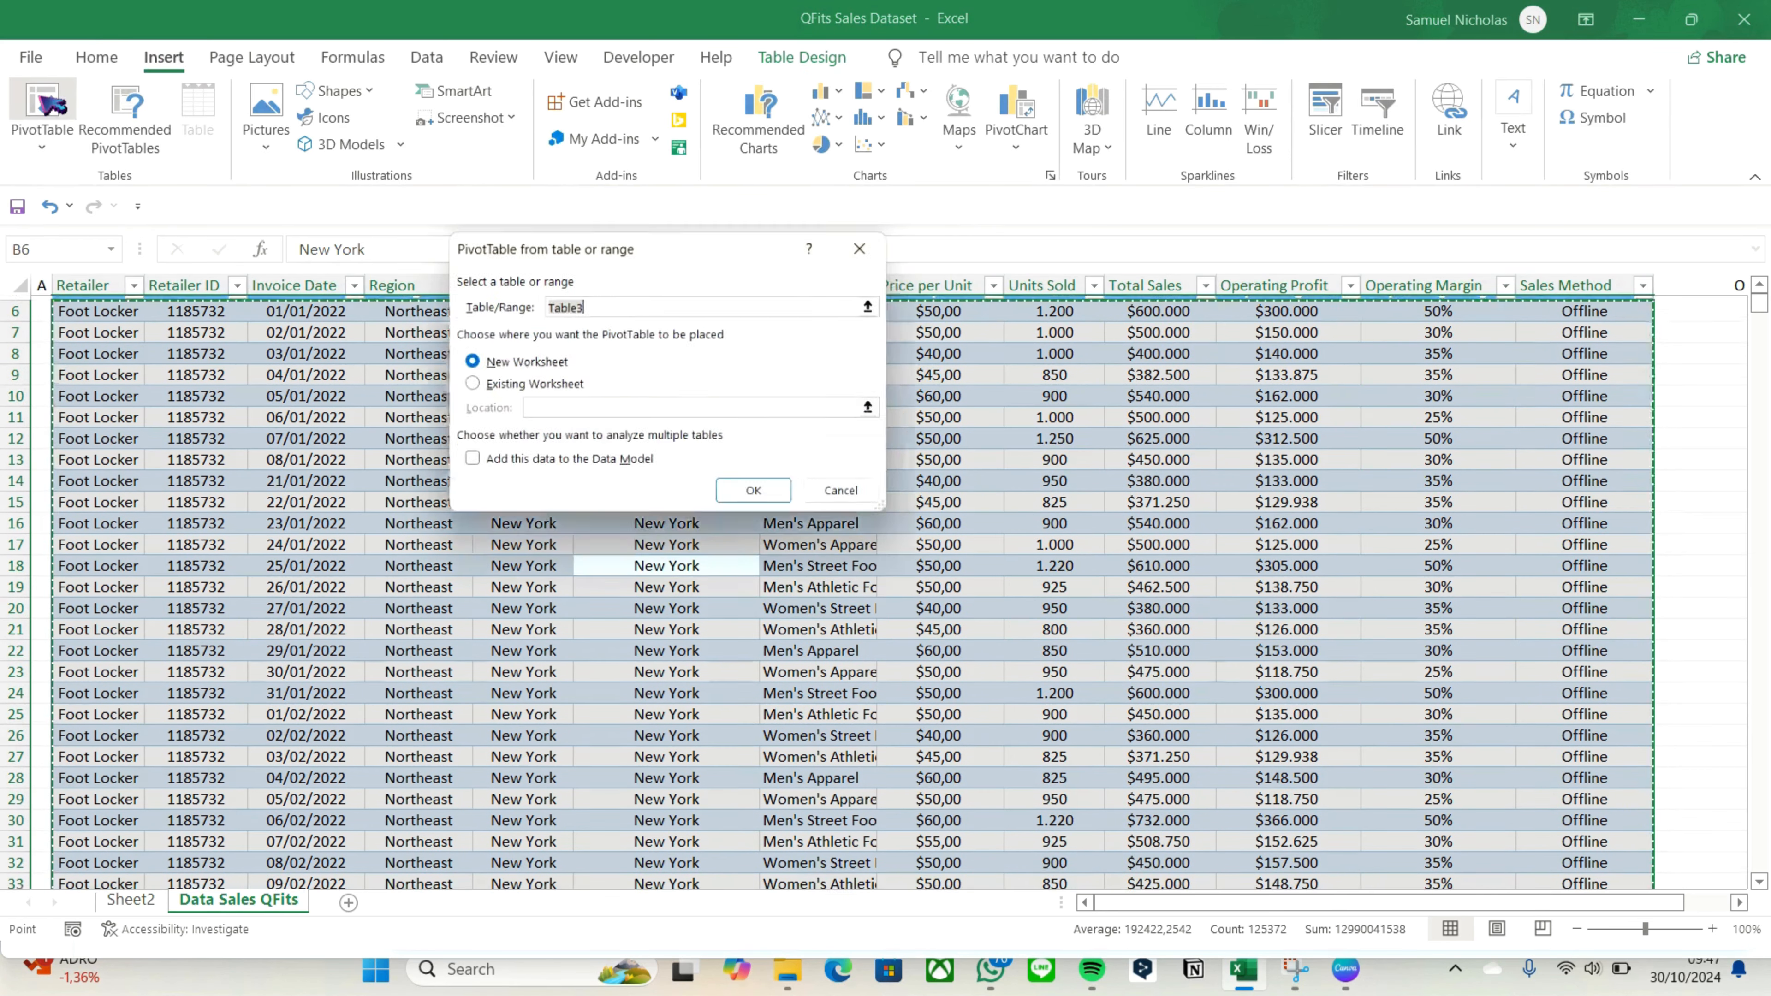
pyautogui.click(760, 498)
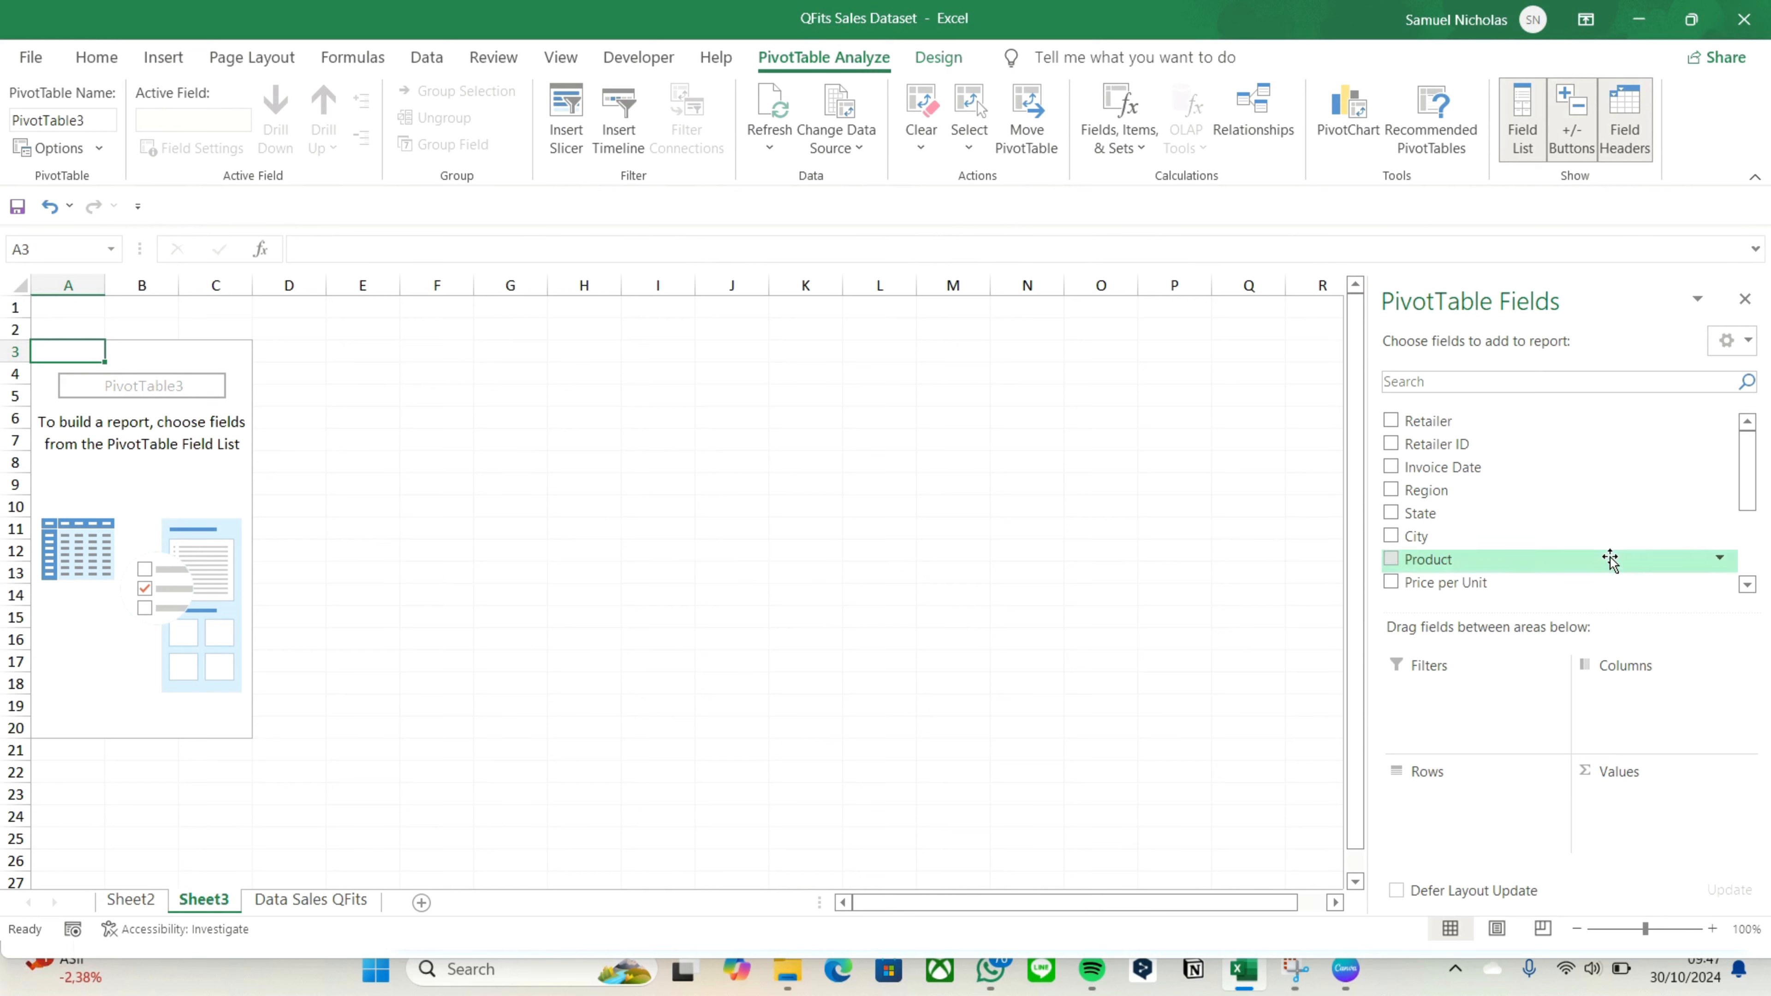
# Lay out the PivotTable with Invoice Date as columns, Product as rows and Total Sales as summed values
pyautogui.moveTo(1552, 476); pyautogui.dragTo(1603, 705)
pyautogui.moveTo(1456, 504); pyautogui.dragTo(1471, 819)
pyautogui.scroll(-1, 1546, 528)
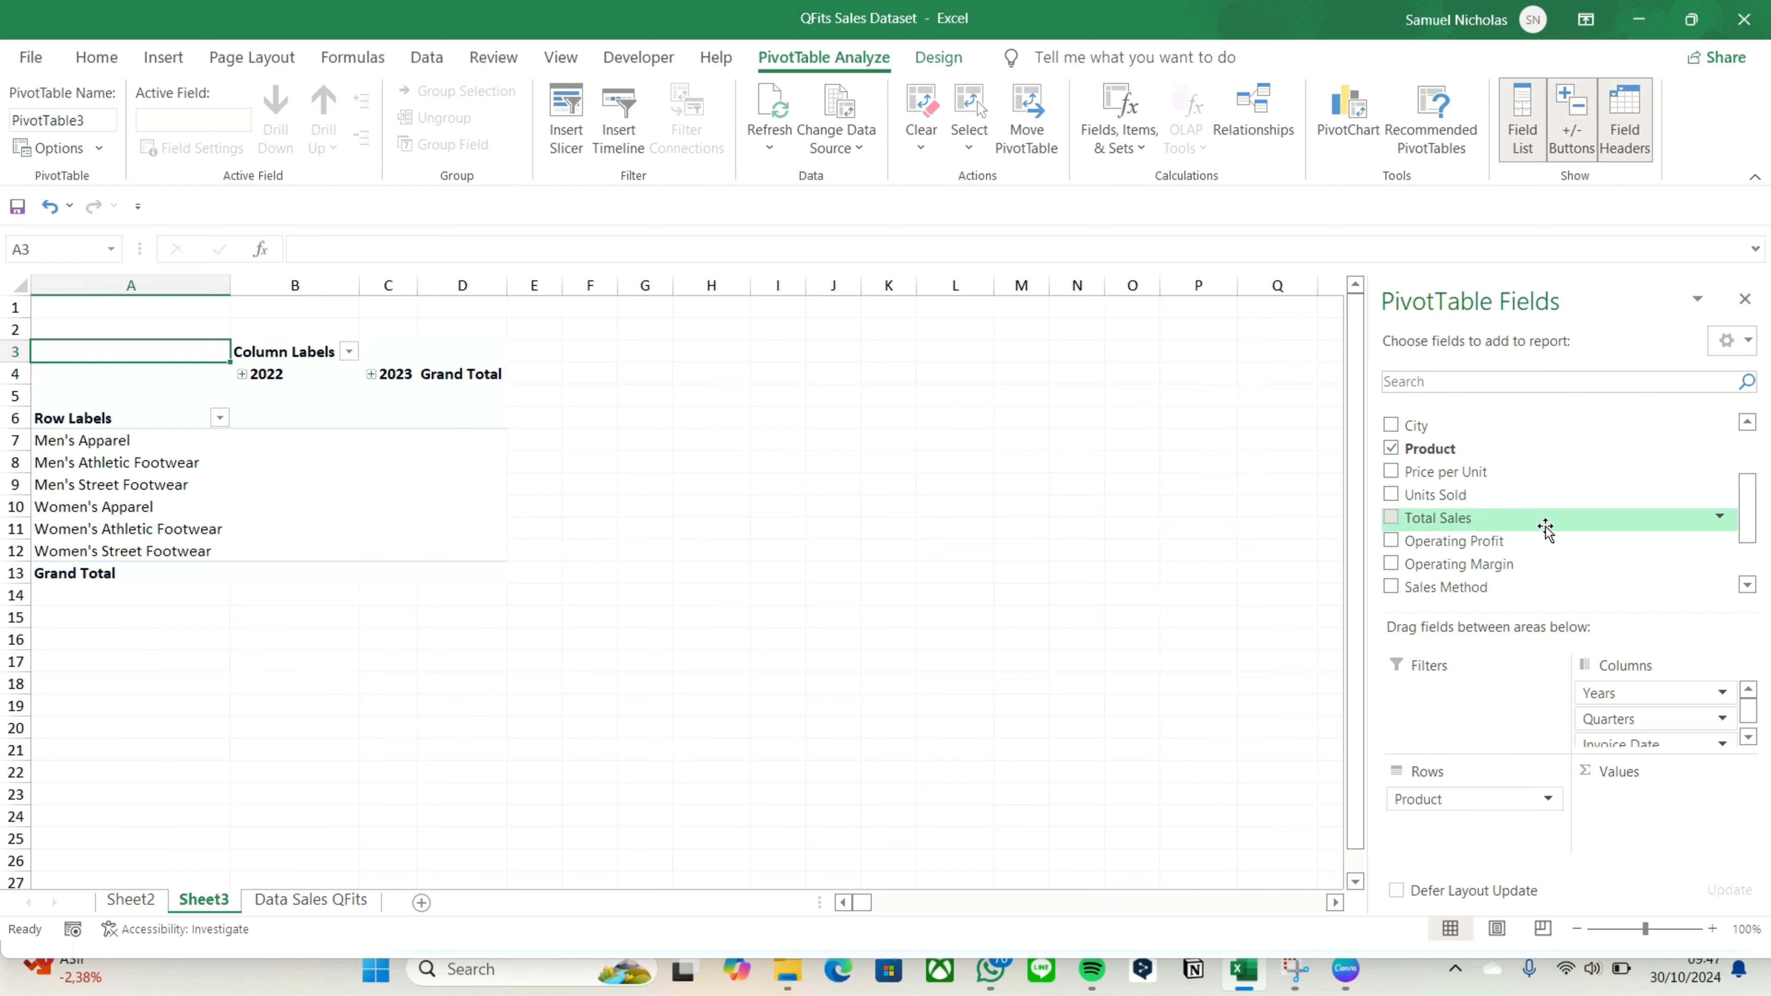
pyautogui.moveTo(1546, 528); pyautogui.dragTo(1596, 777)
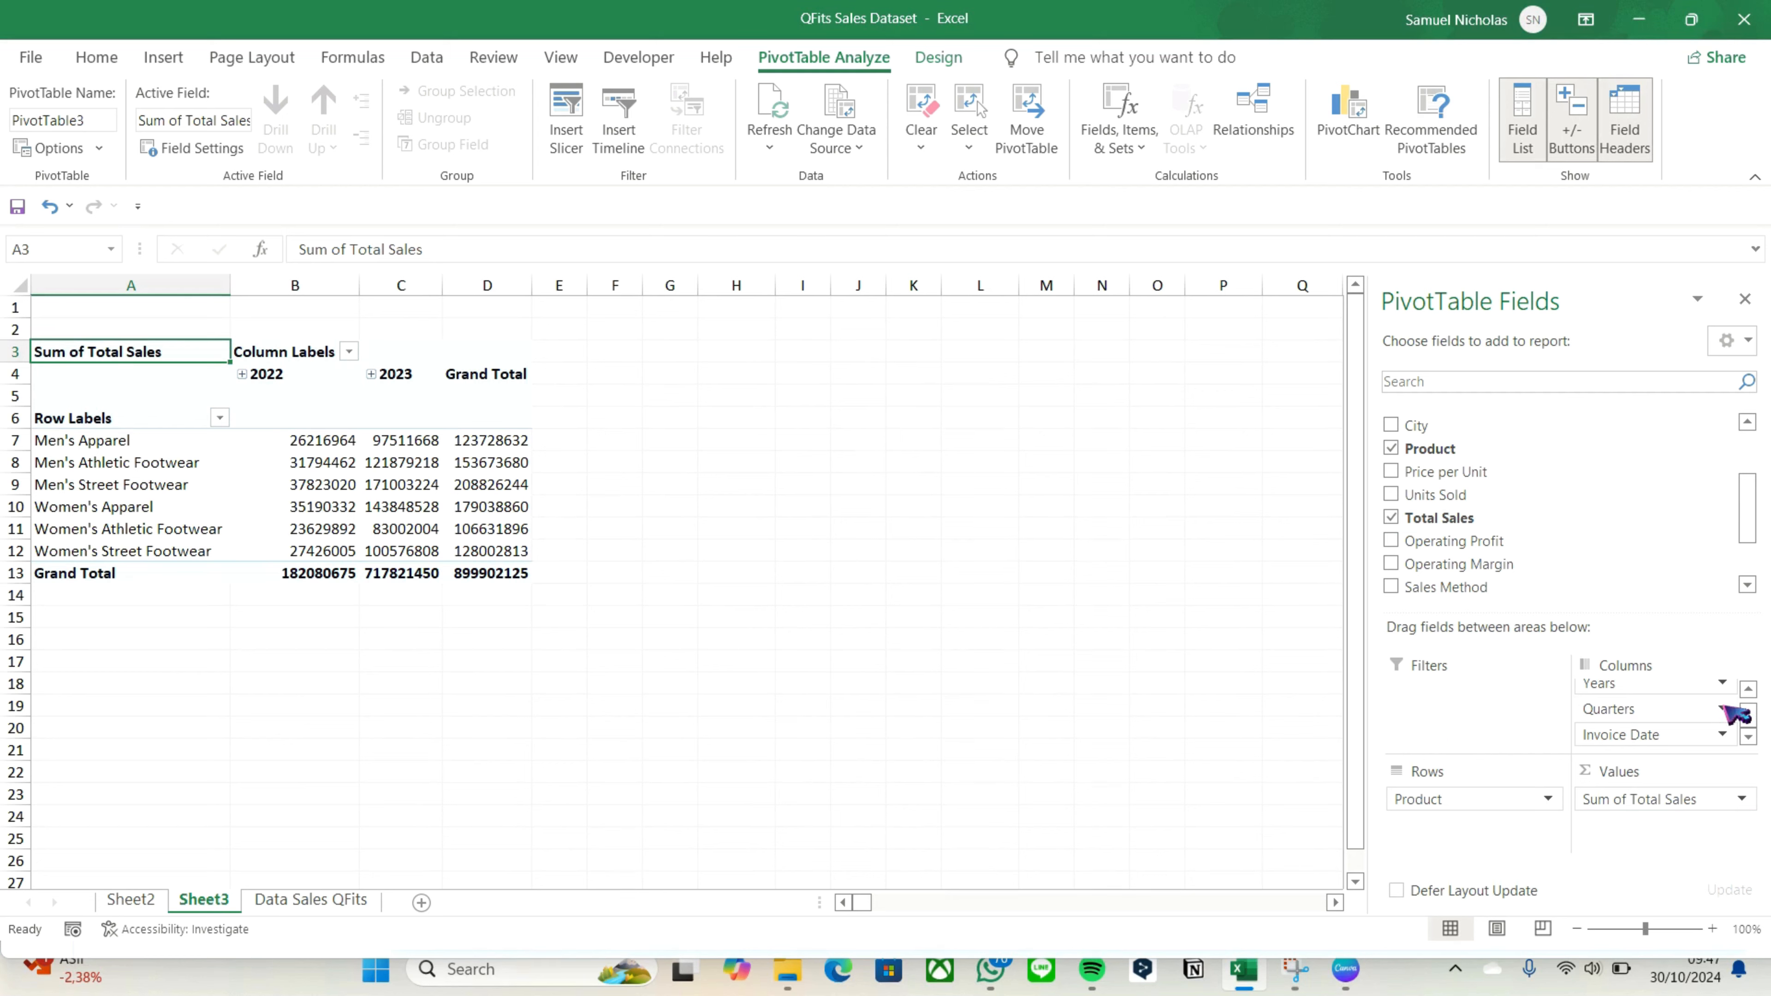
# Remove the Quarters and Invoice Date fields from the PivotTable columns, keeping only Years
pyautogui.click(1733, 714)
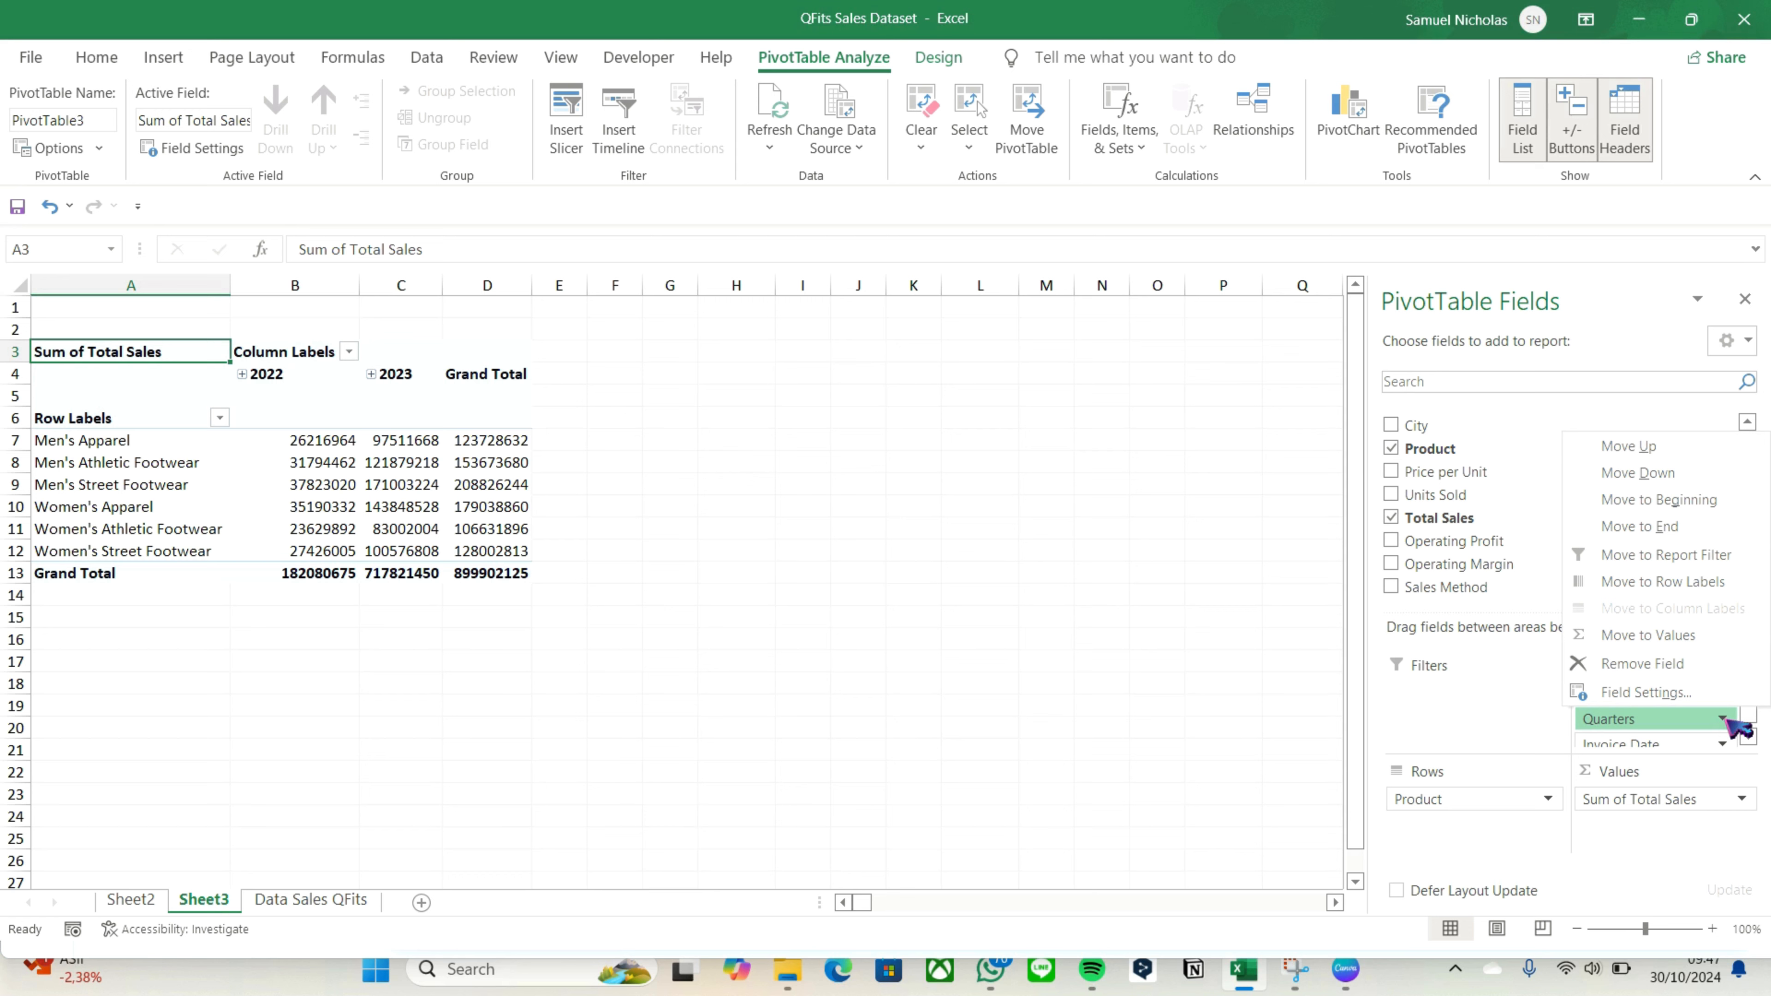
pyautogui.click(1642, 663)
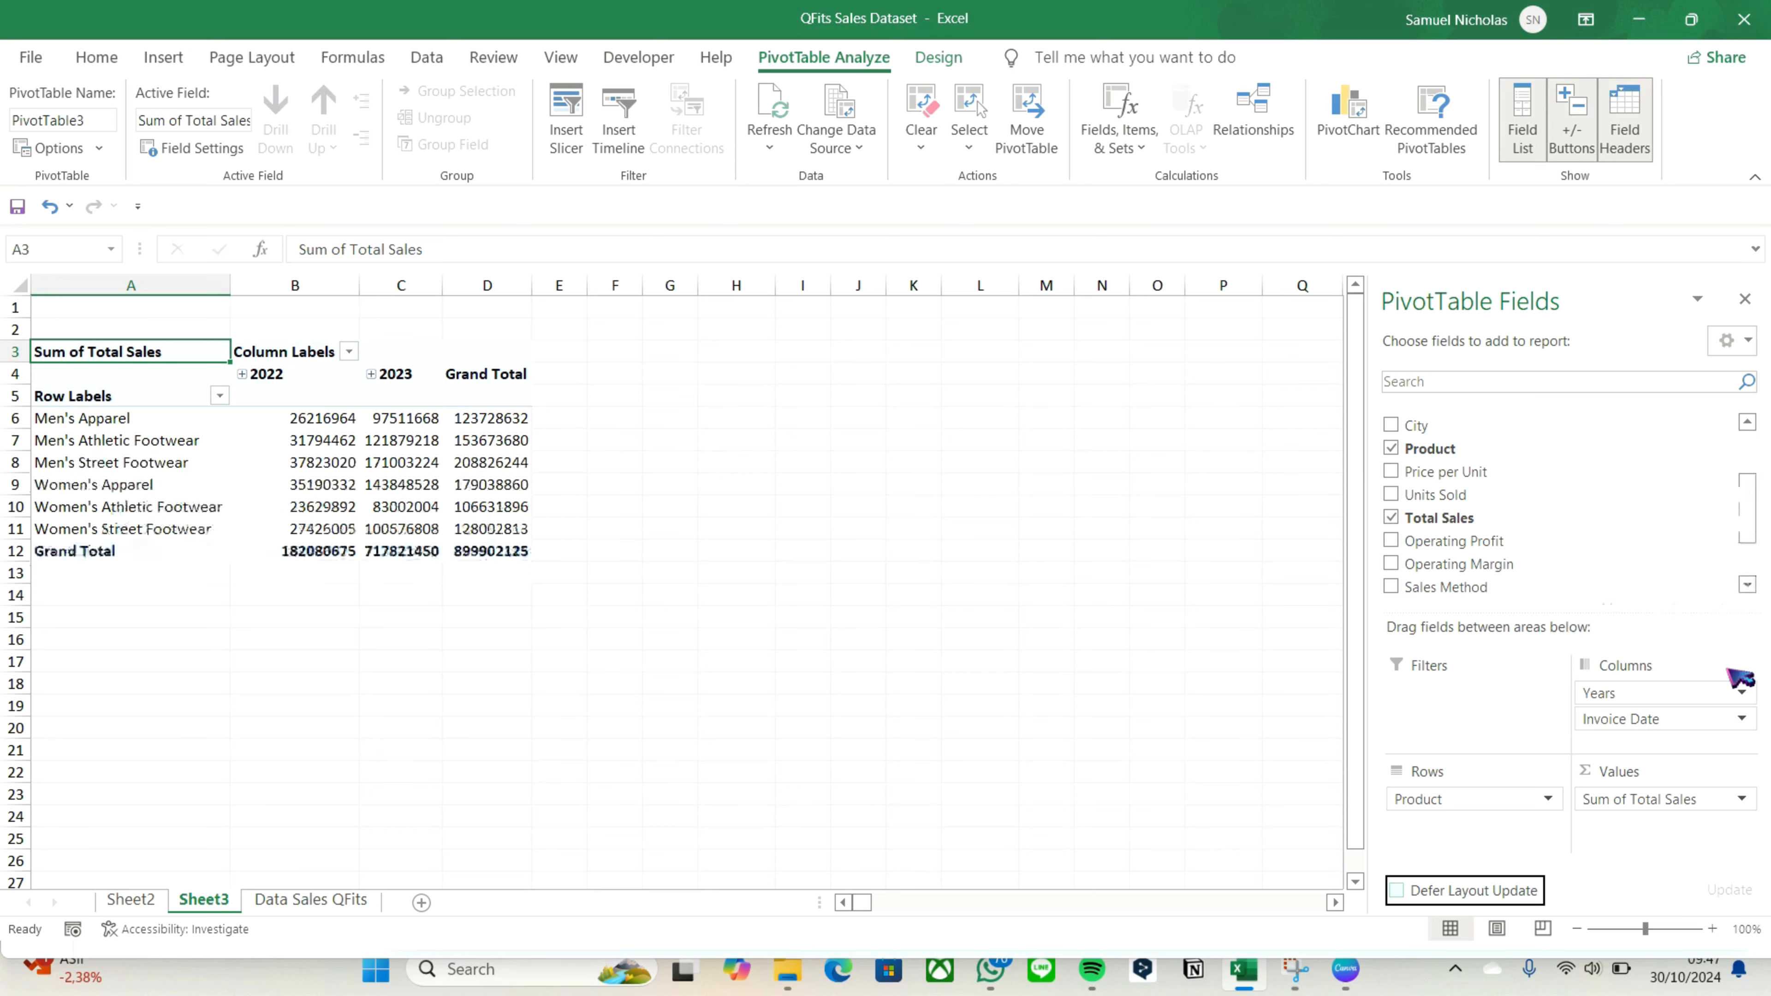
pyautogui.click(1740, 719)
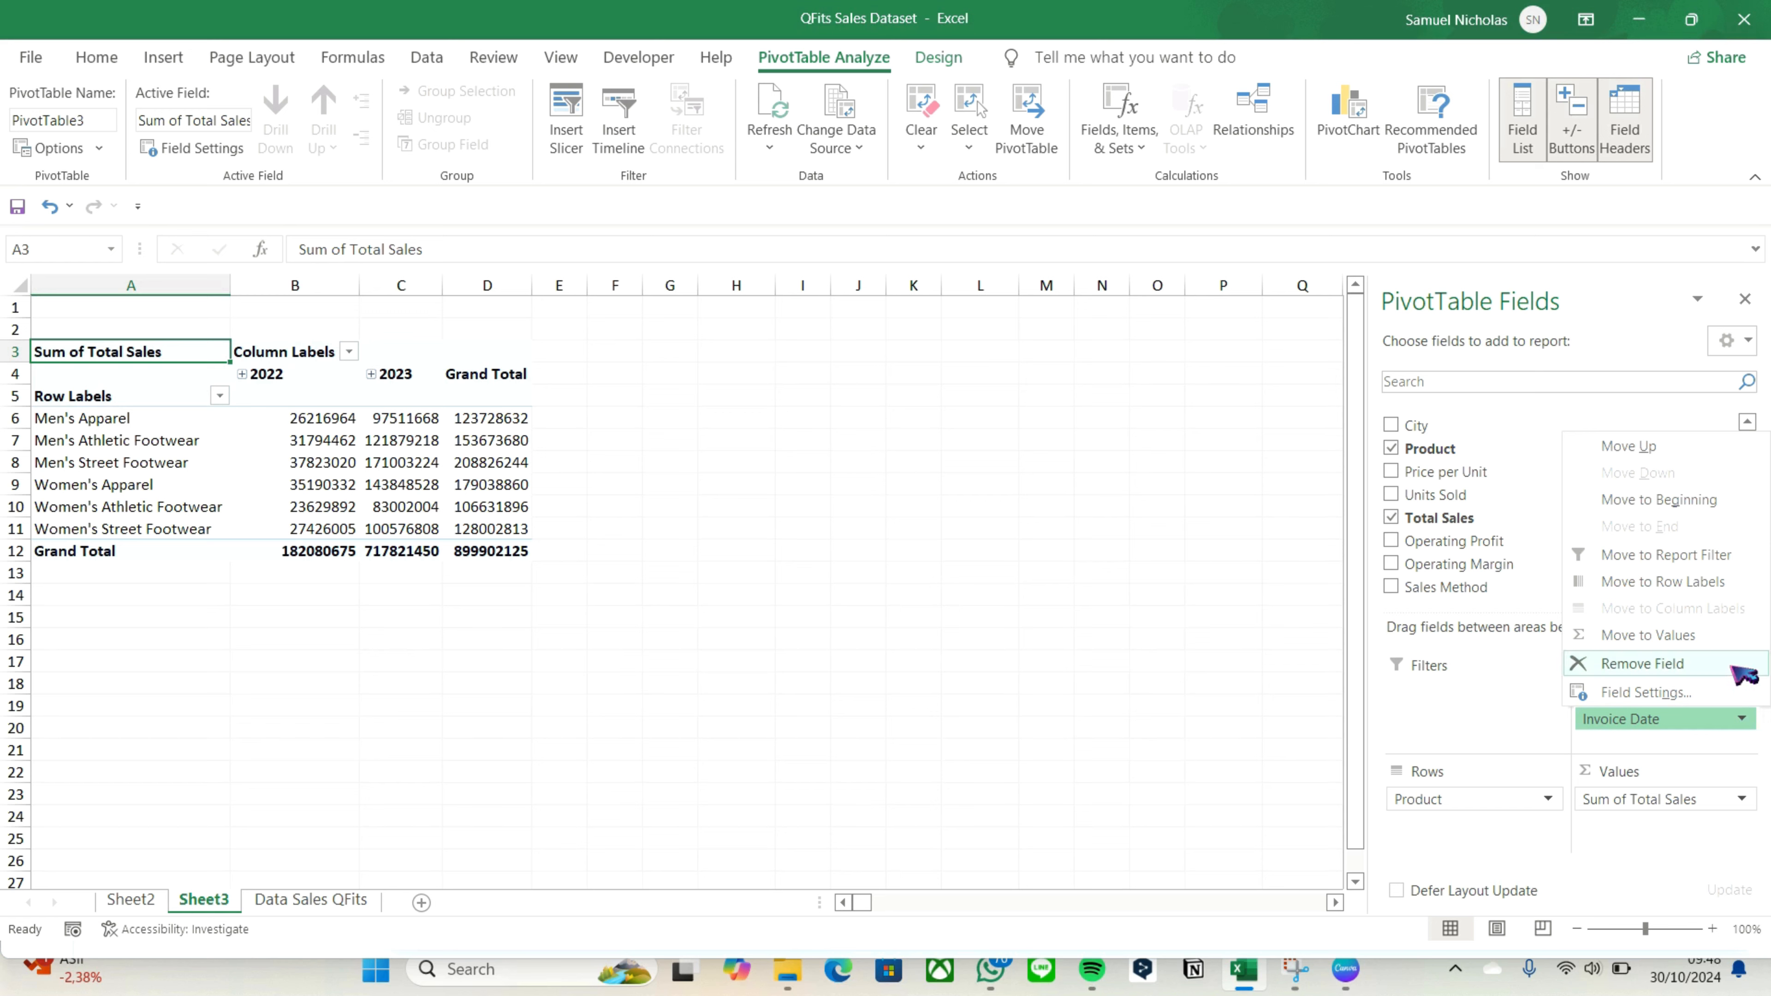
pyautogui.click(1742, 673)
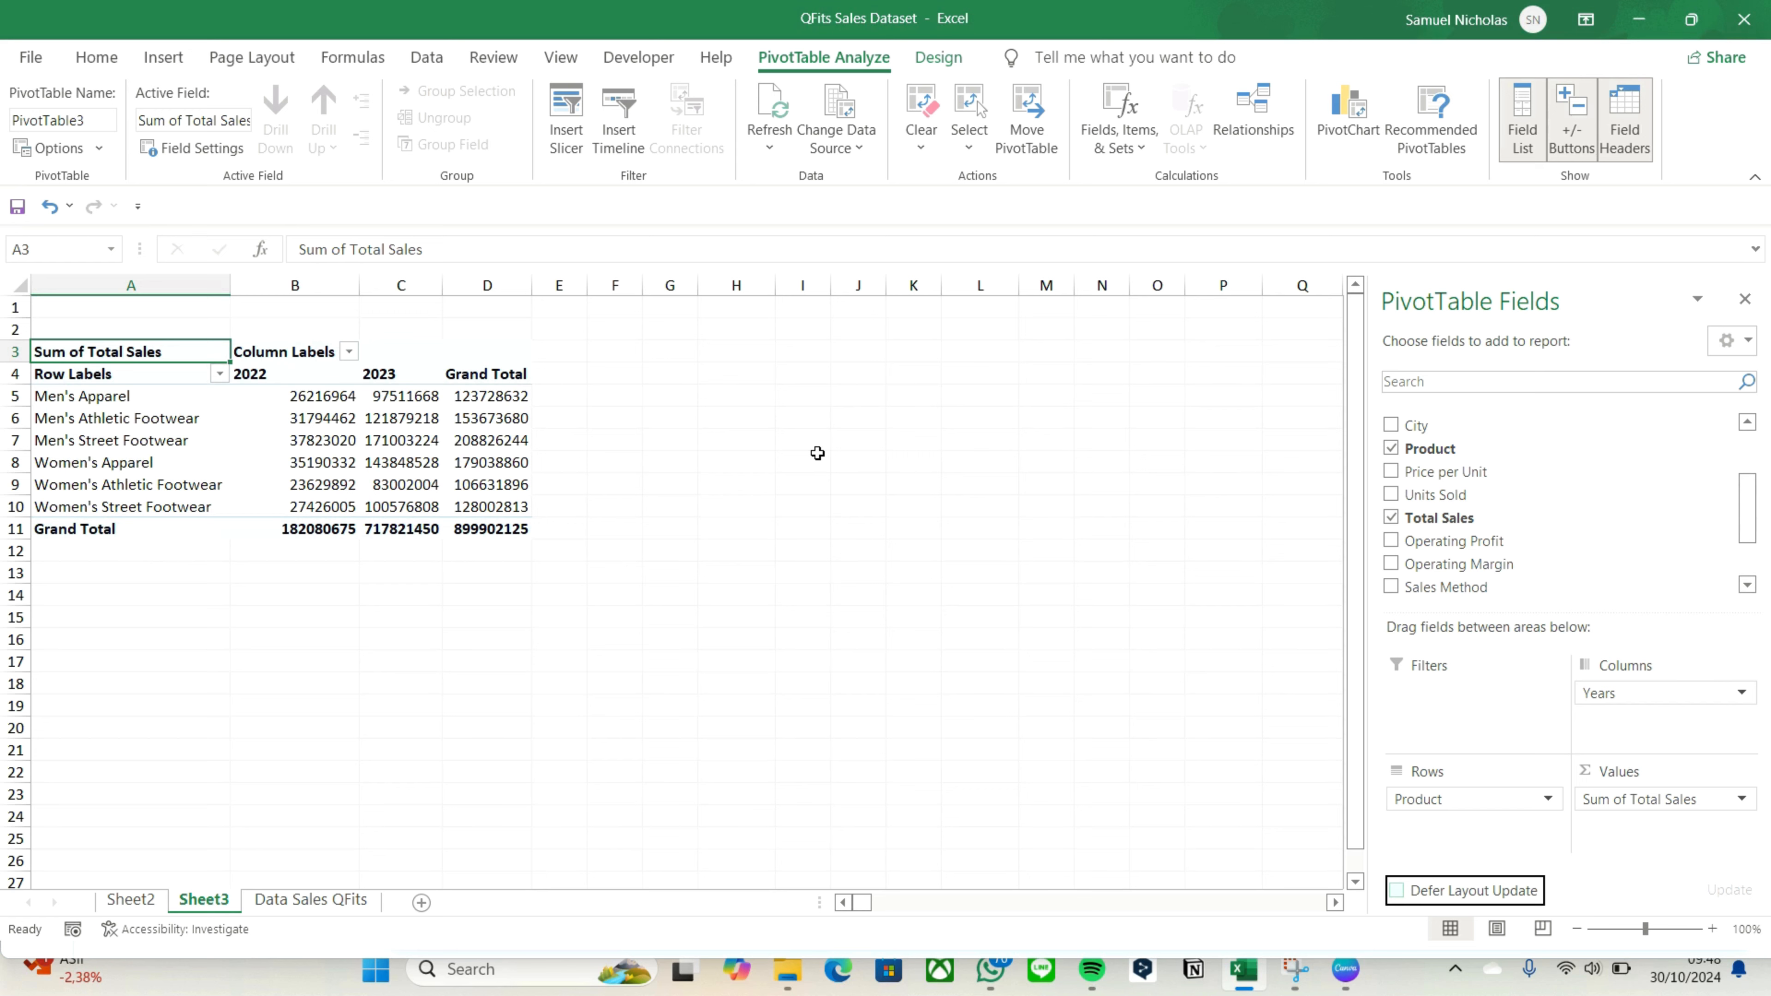
# Format the PivotTable values in B5:D11, including grand totals, with thousands separators and no decimal places
pyautogui.click(768, 36)
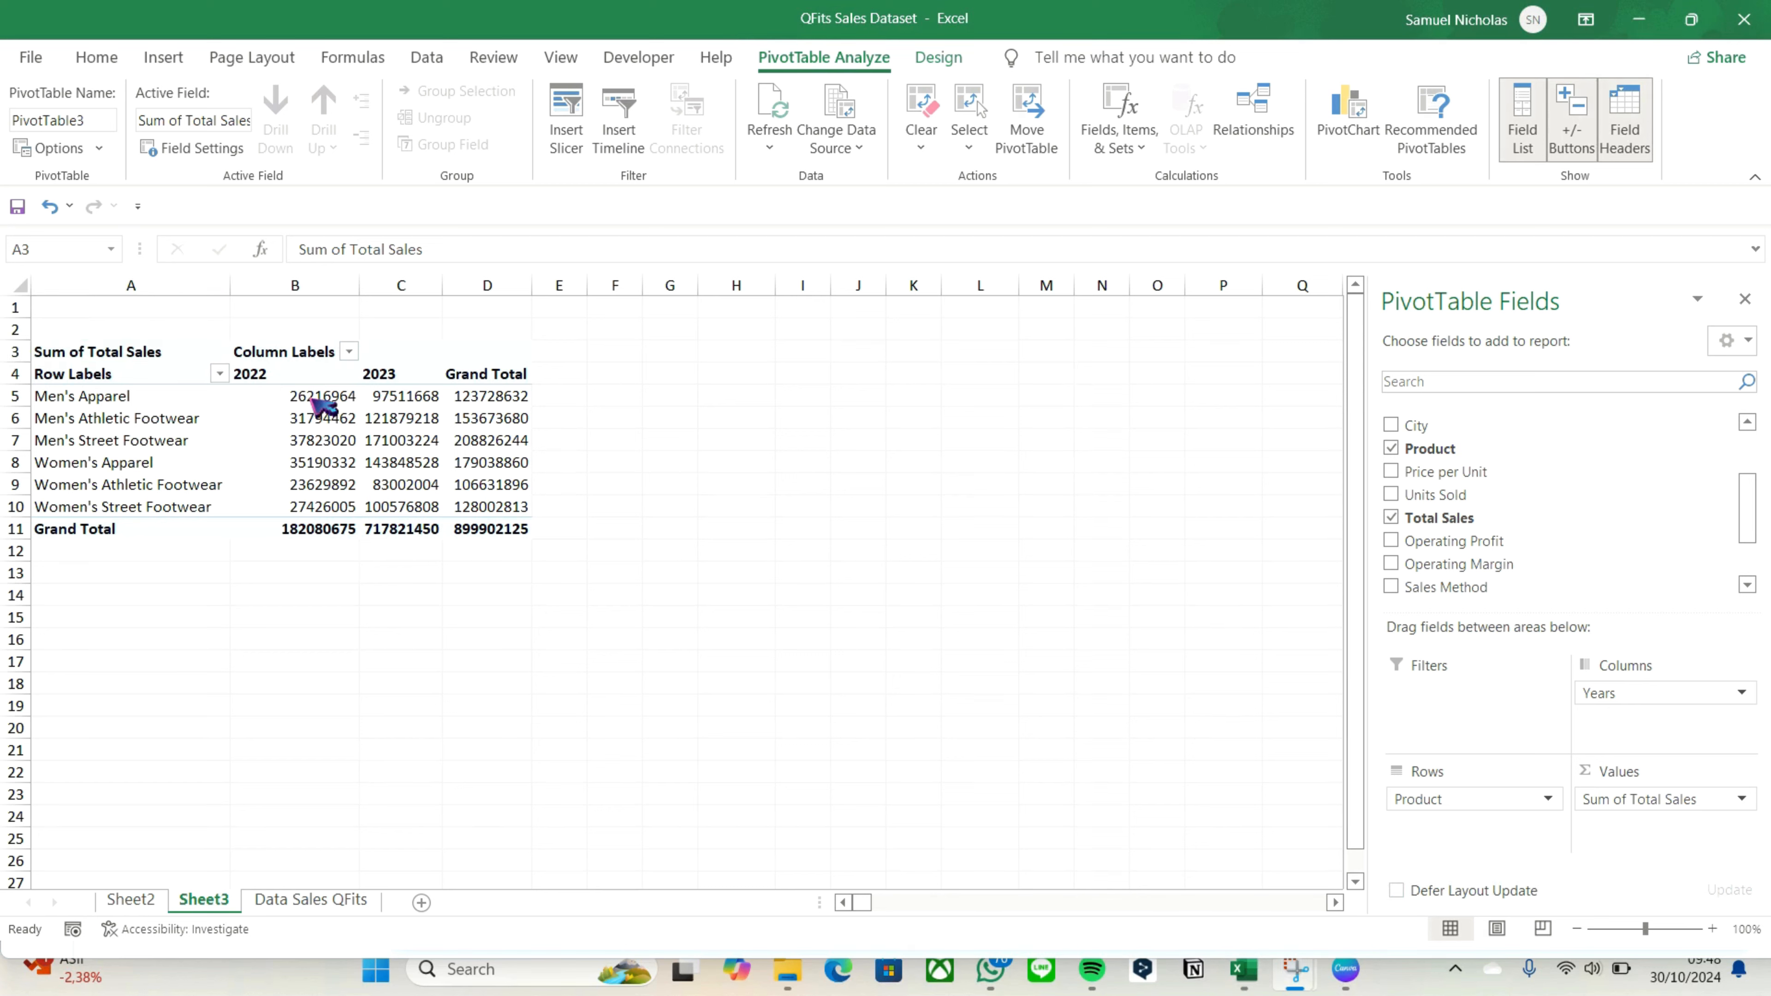
pyautogui.click(408, 418)
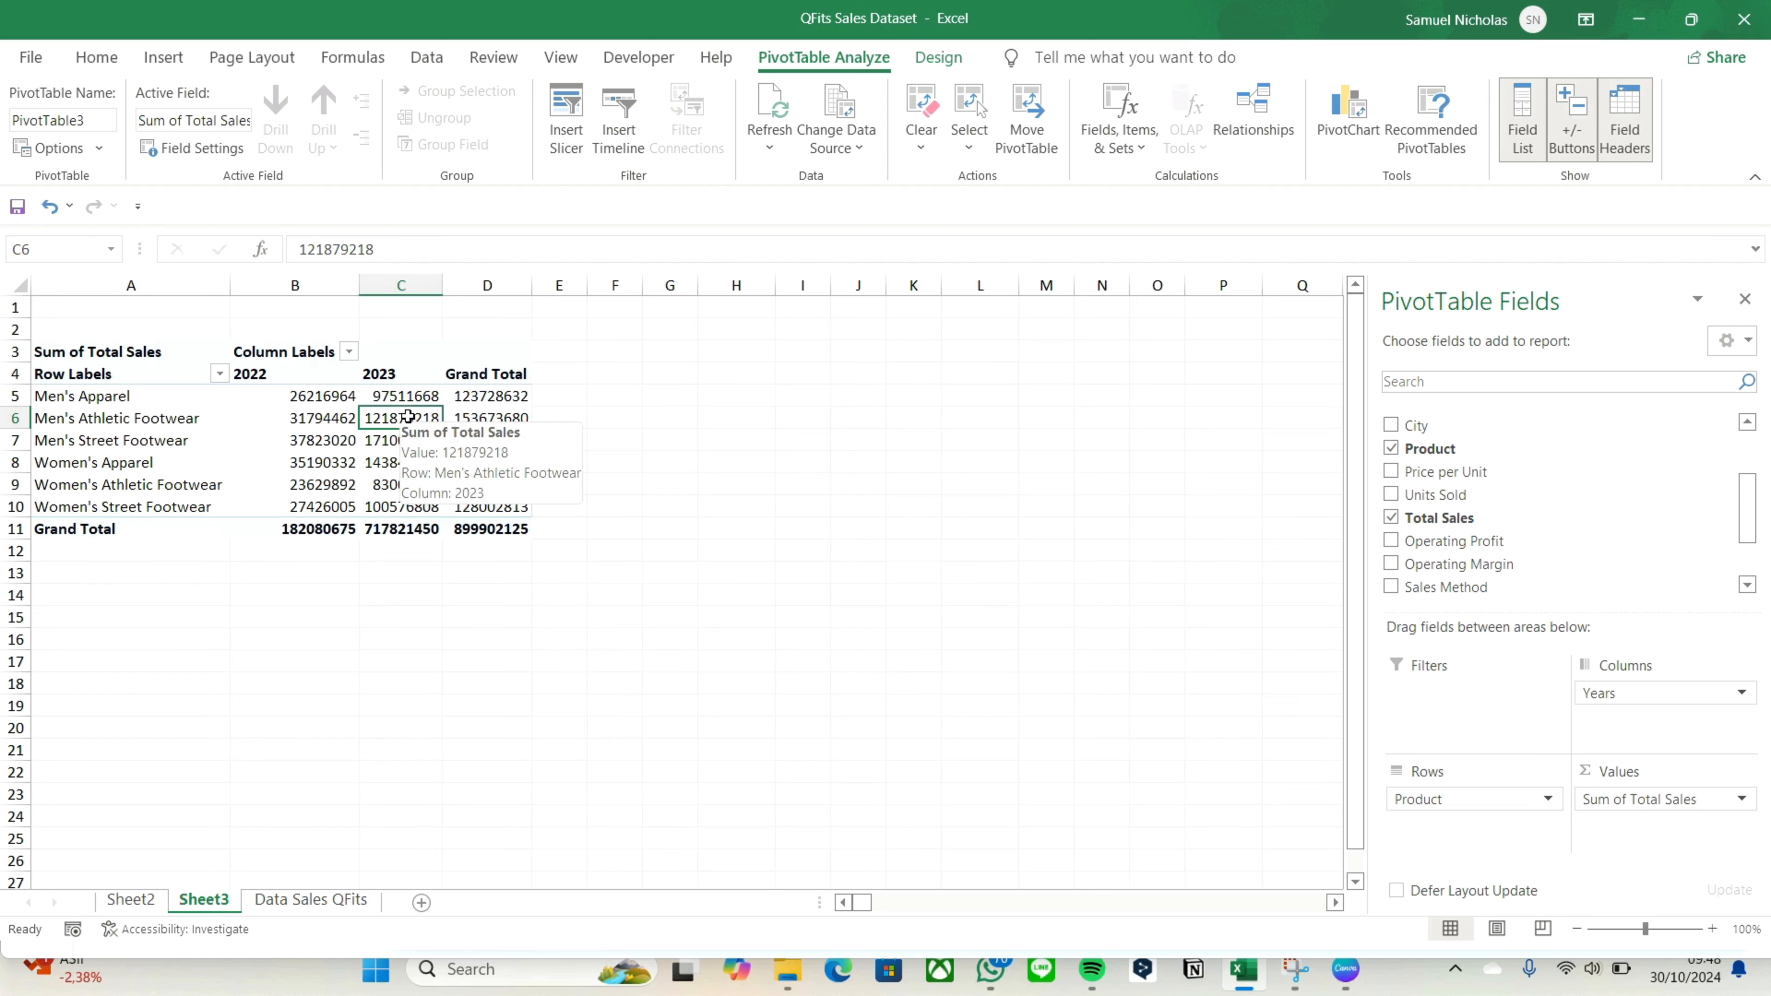
pyautogui.moveTo(328, 397); pyautogui.dragTo(474, 527)
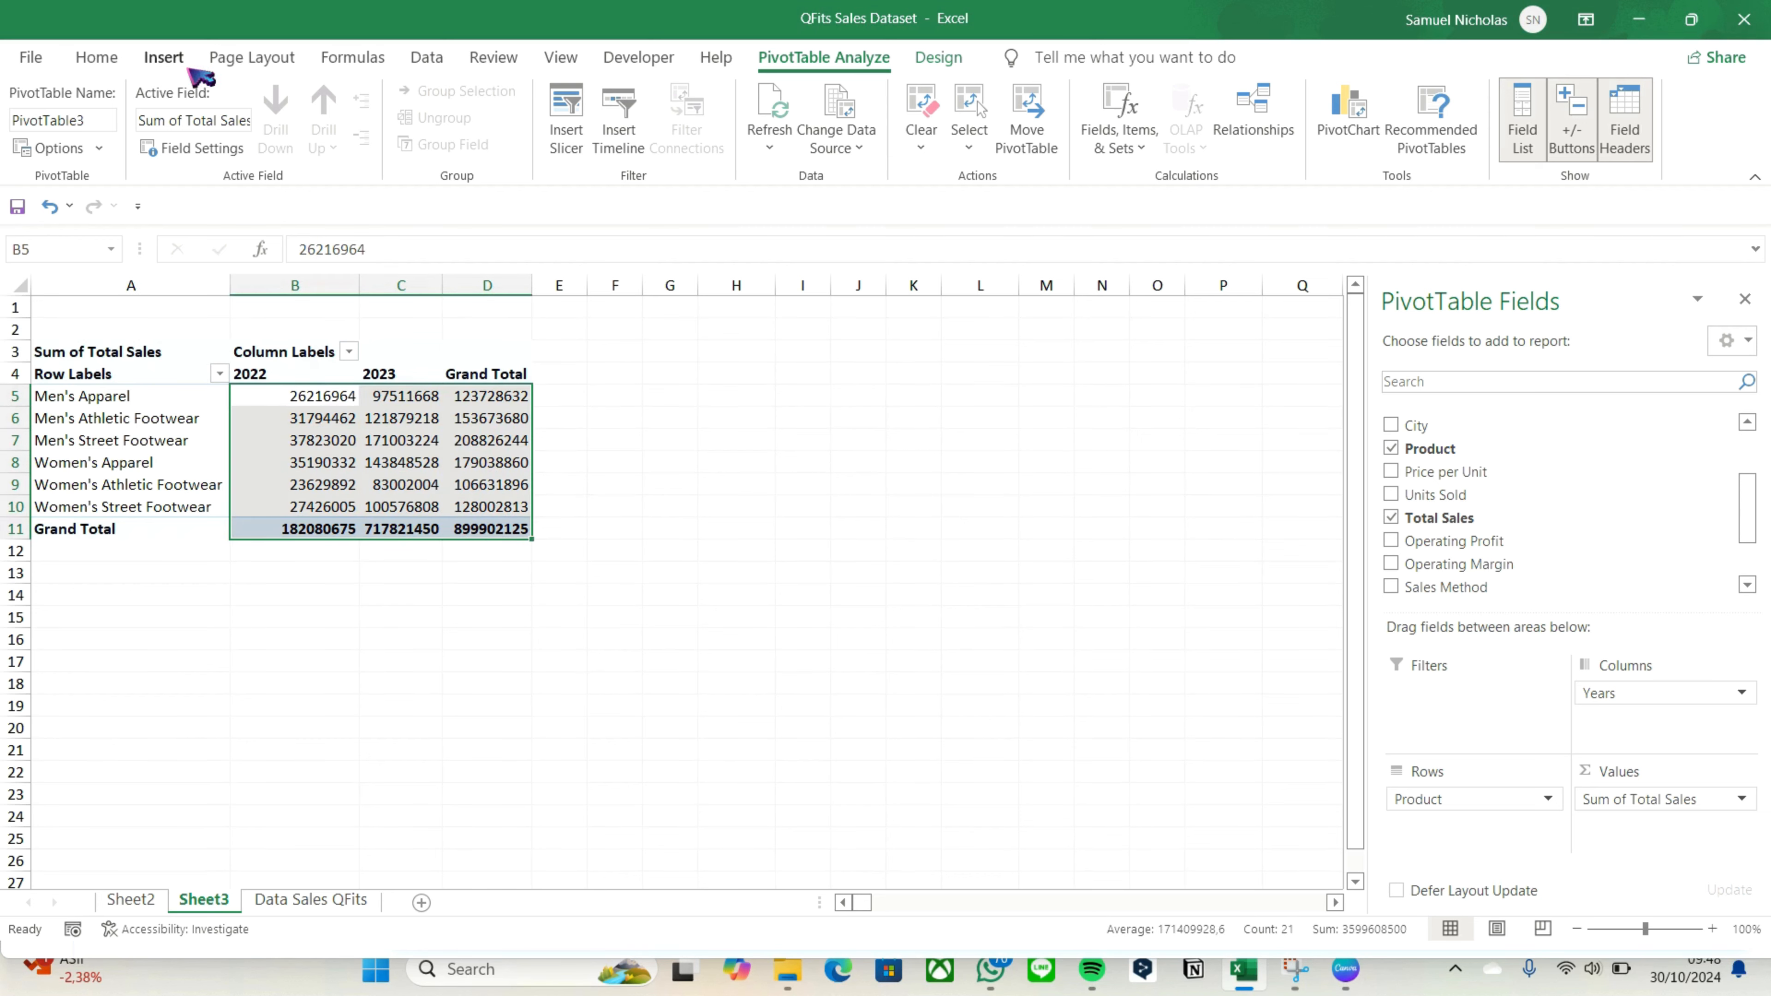
pyautogui.click(165, 59)
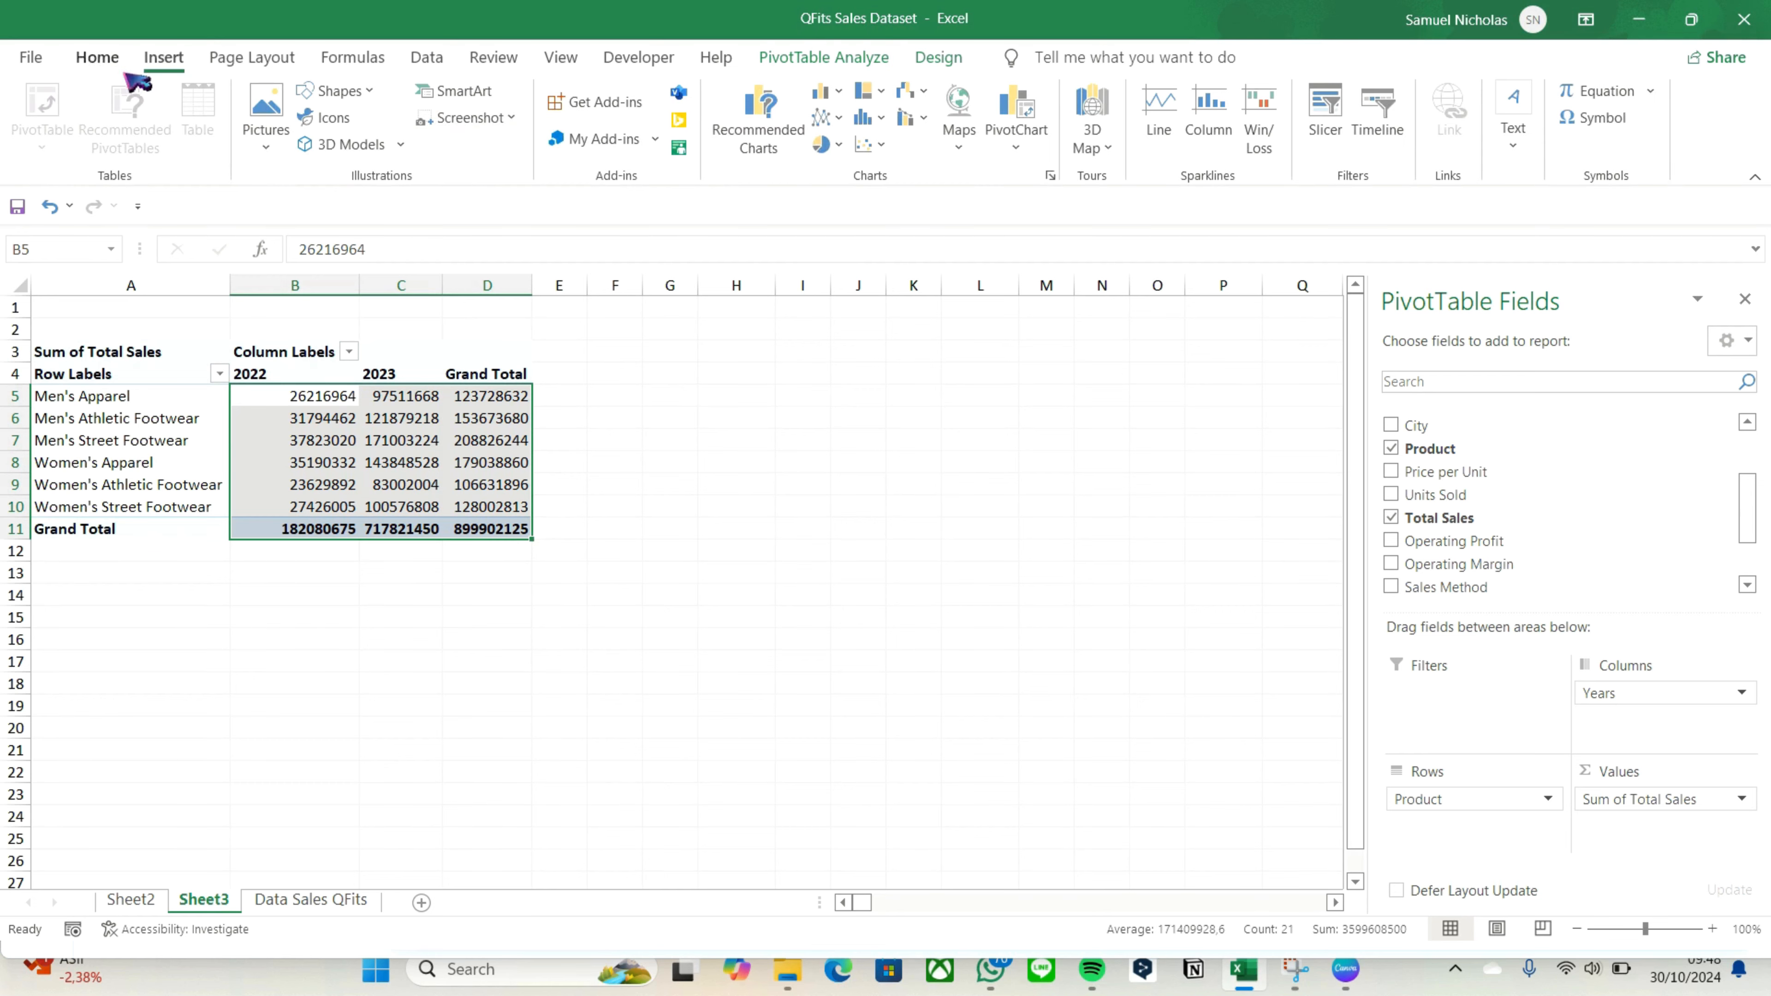
pyautogui.click(97, 60)
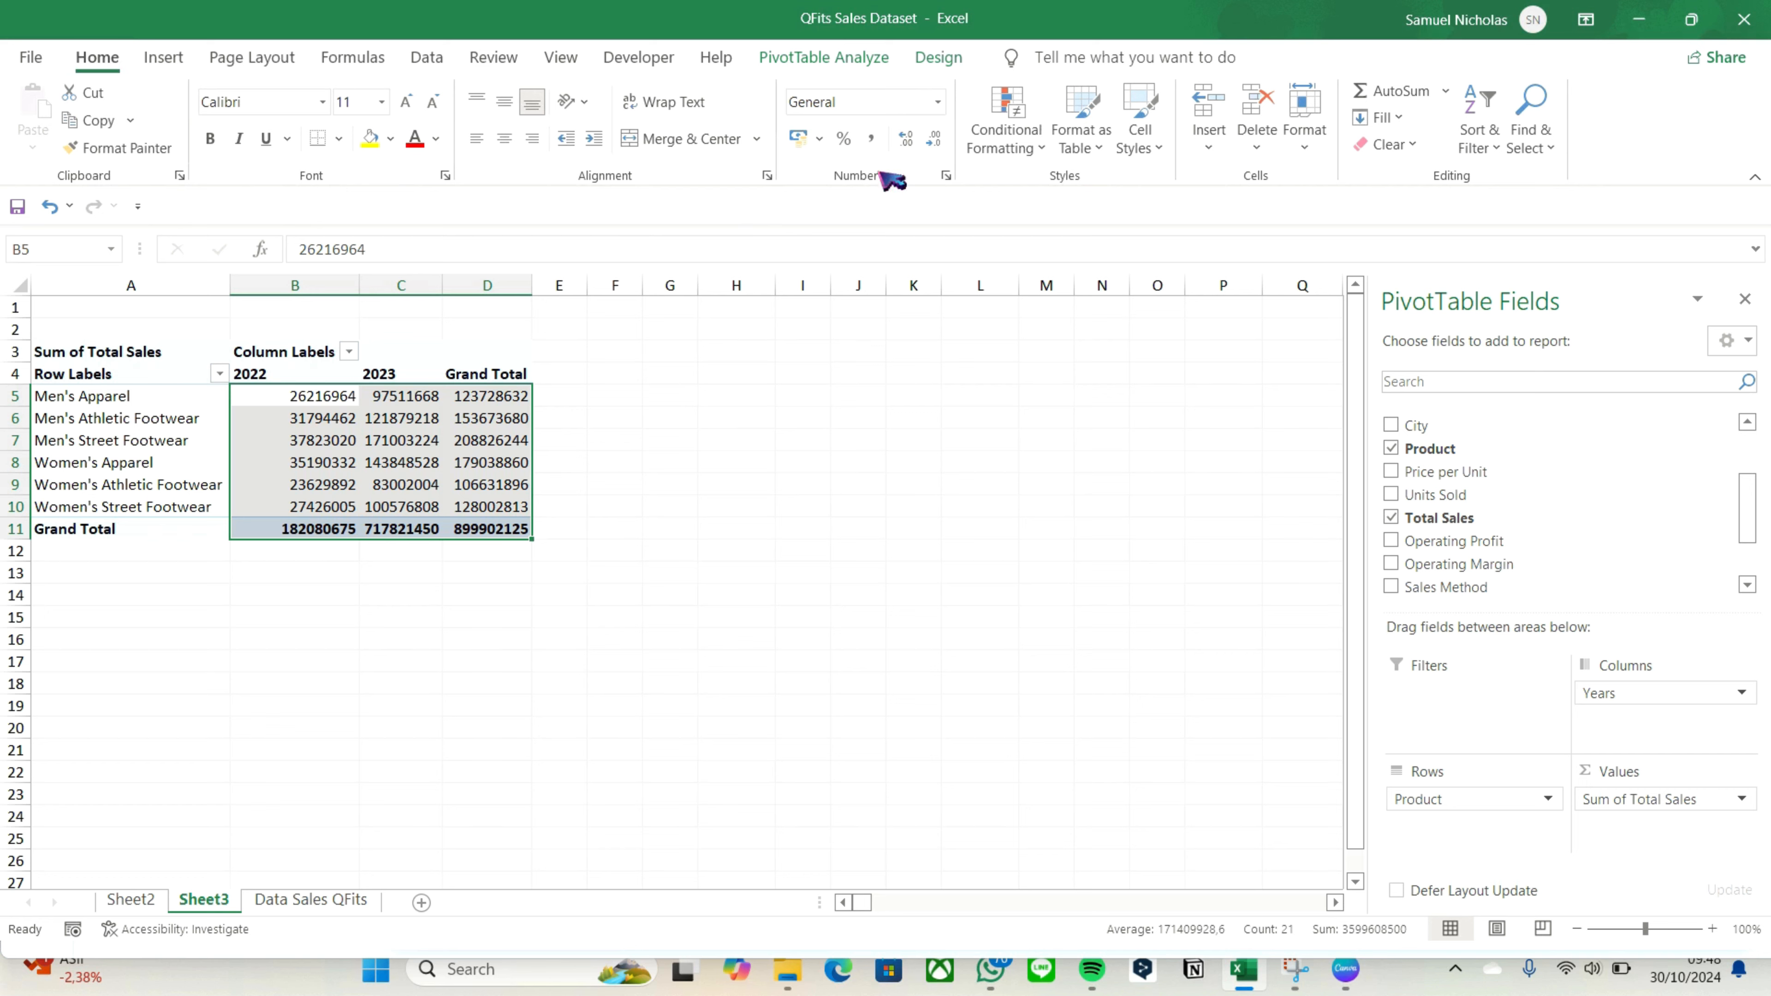
pyautogui.click(875, 139)
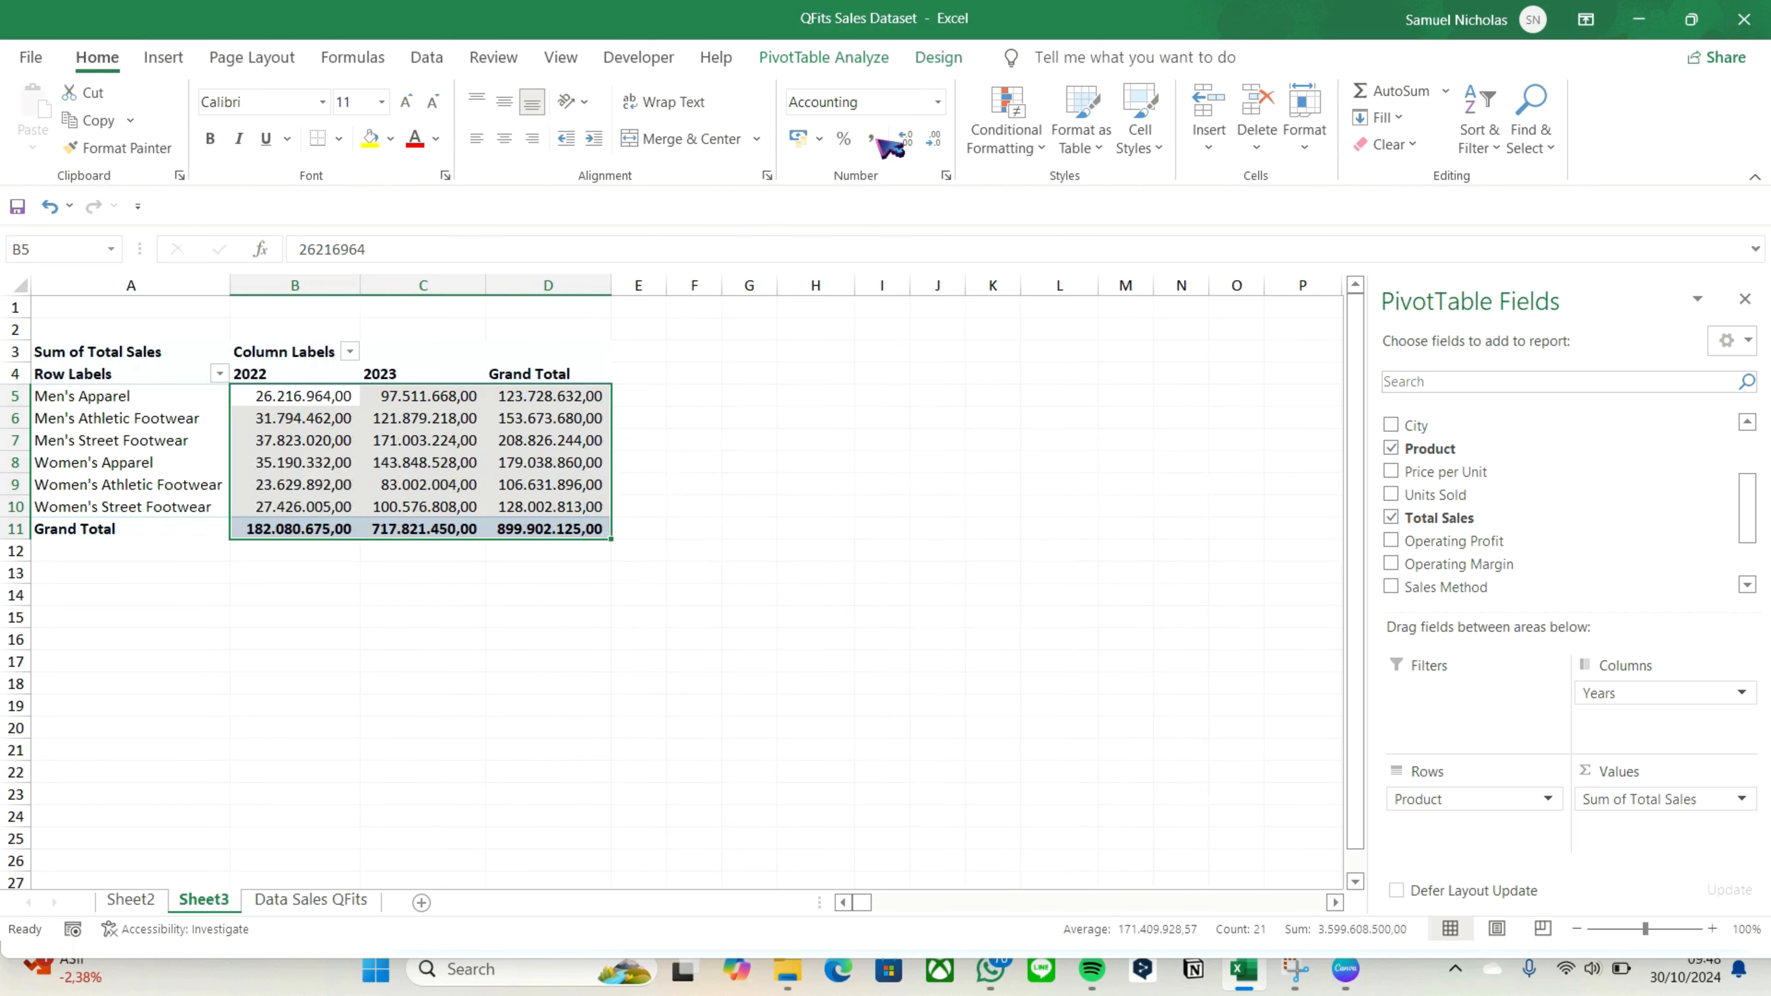
pyautogui.click(934, 138)
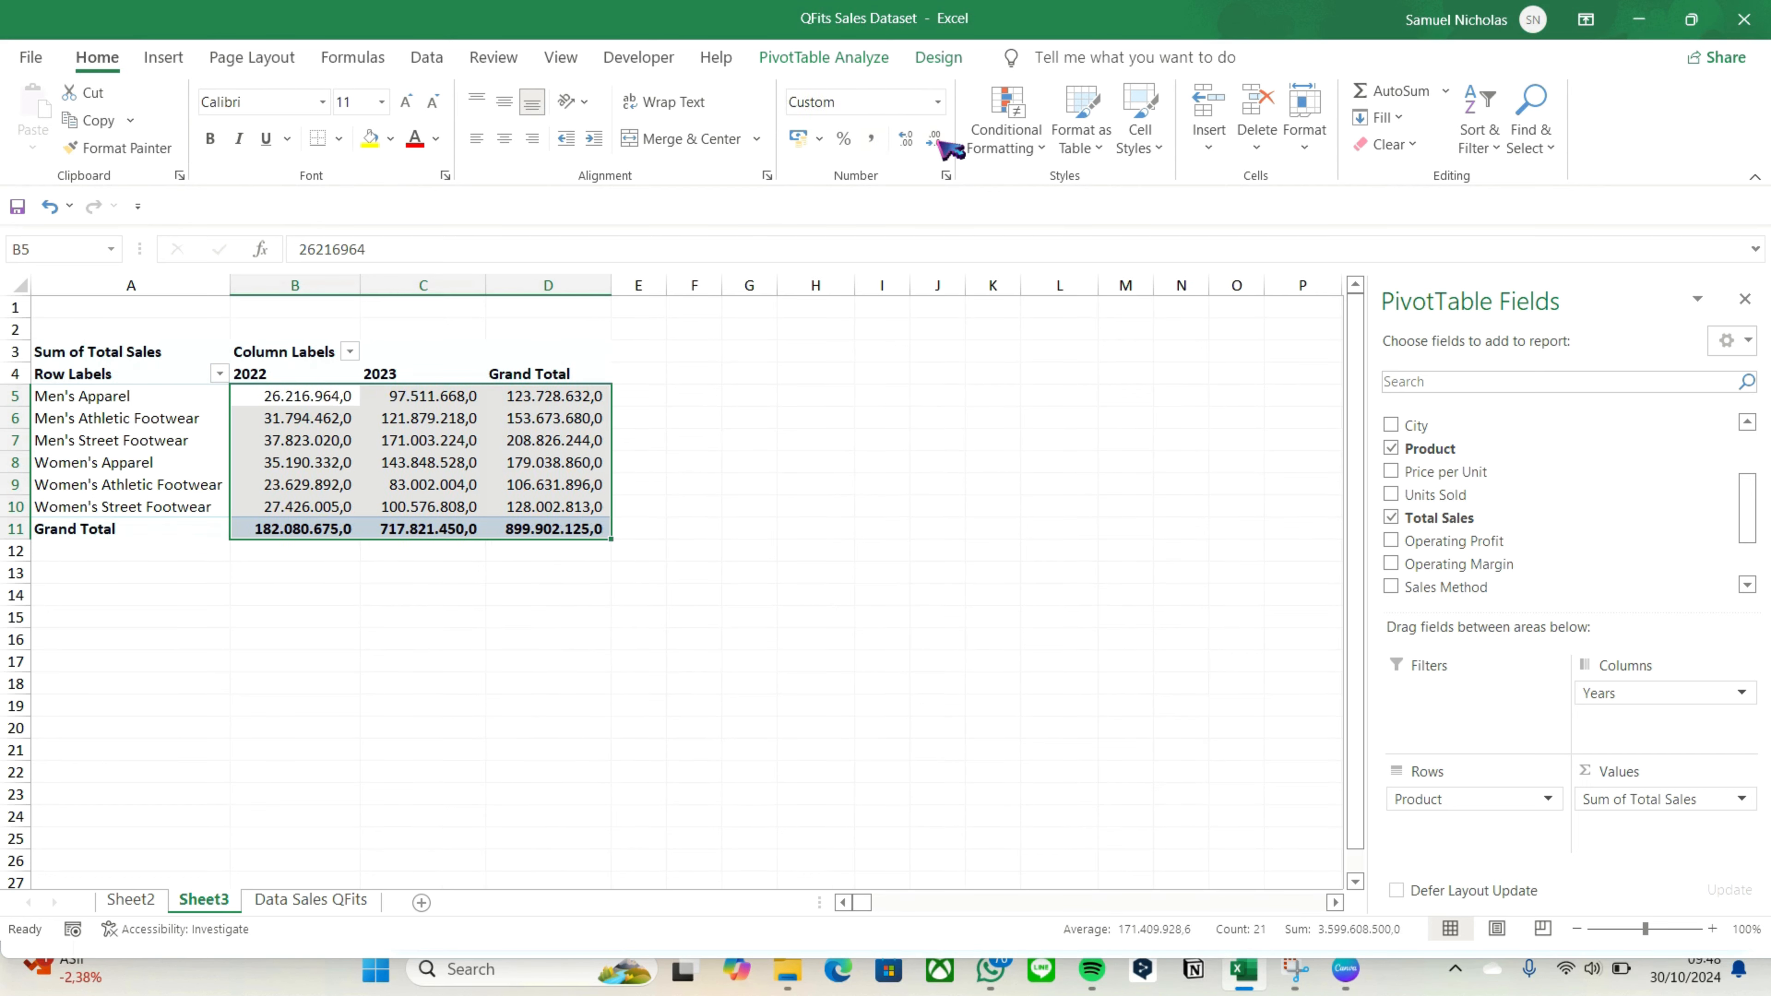
pyautogui.click(934, 139)
pyautogui.click(767, 574)
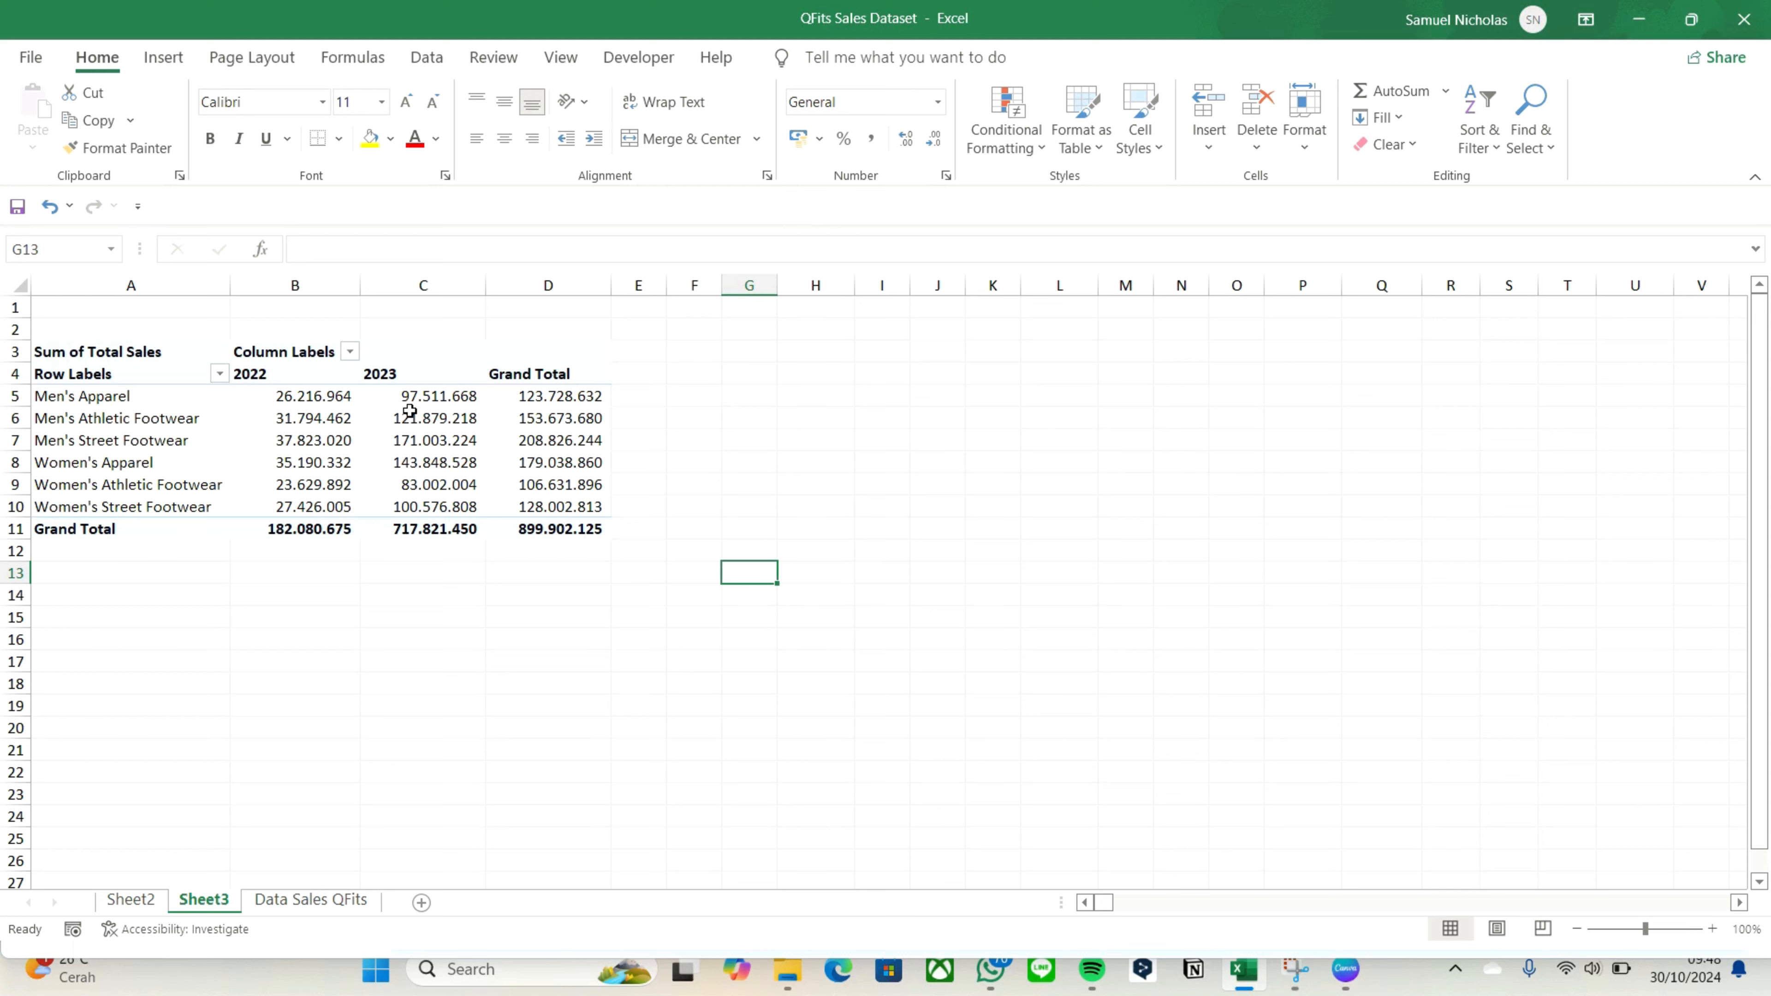
# Insert a 2-D clustered column chart based on the PivotTable of product sales by year
pyautogui.moveTo(409, 411)
pyautogui.click(141, 423)
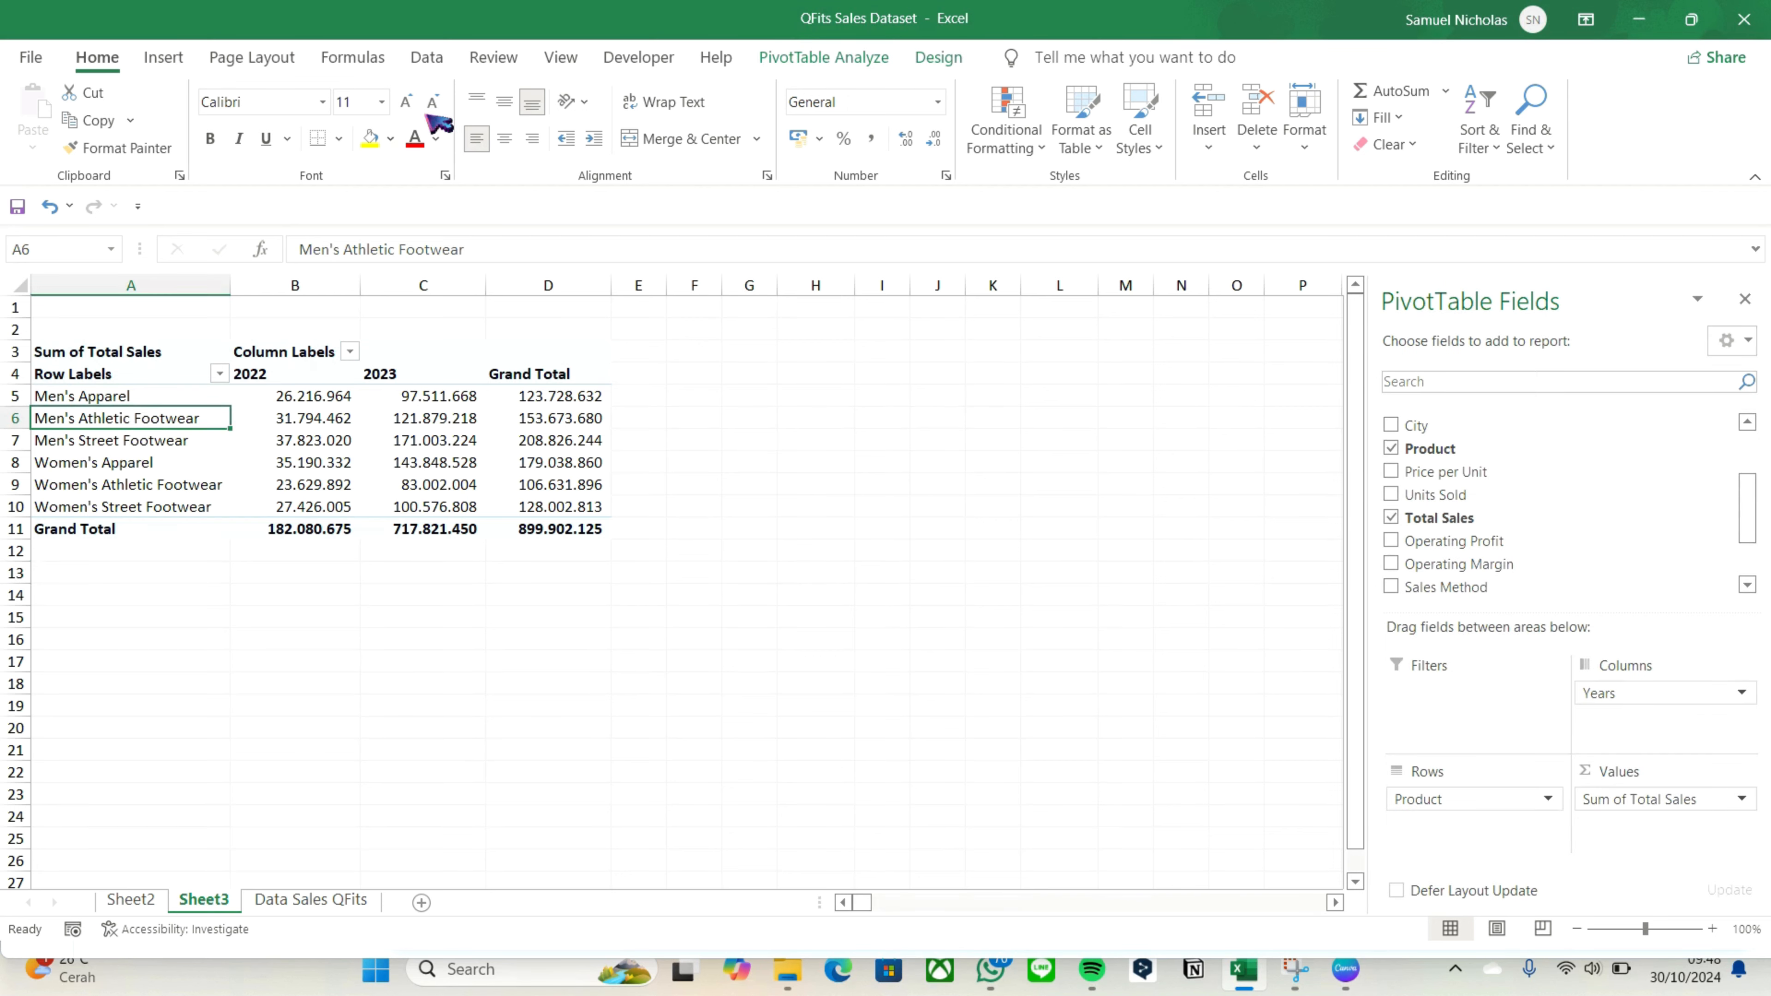
pyautogui.click(168, 60)
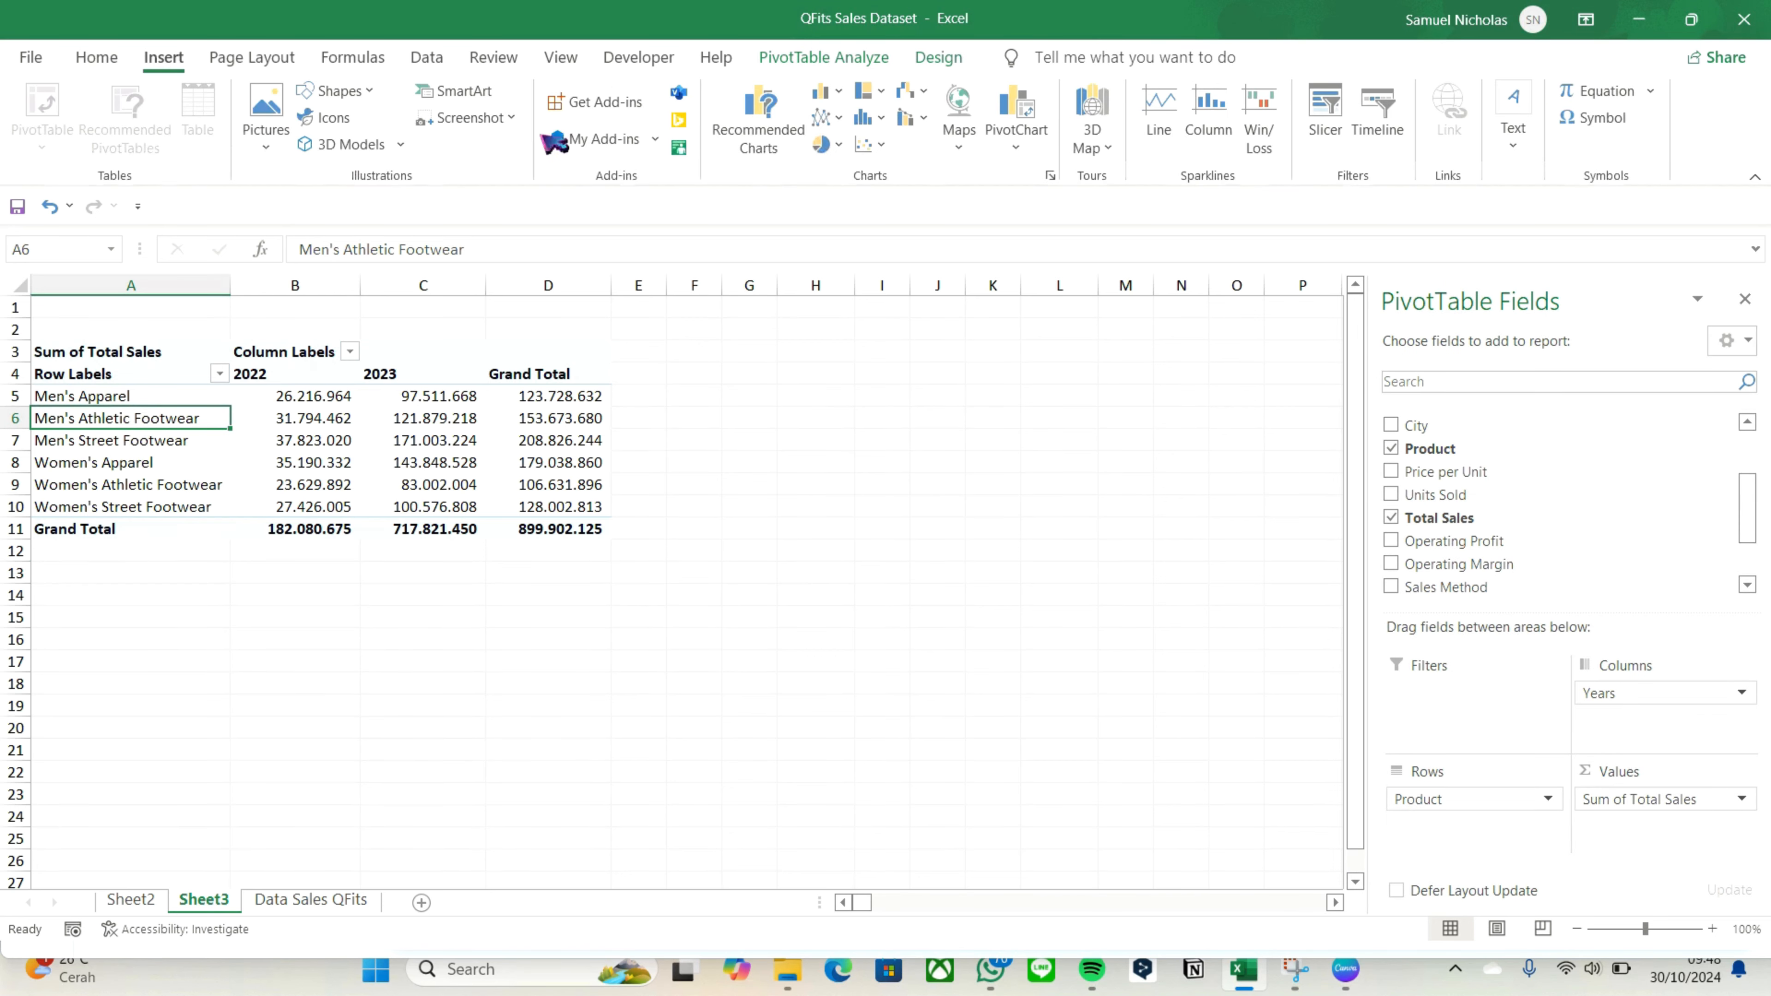
pyautogui.click(842, 96)
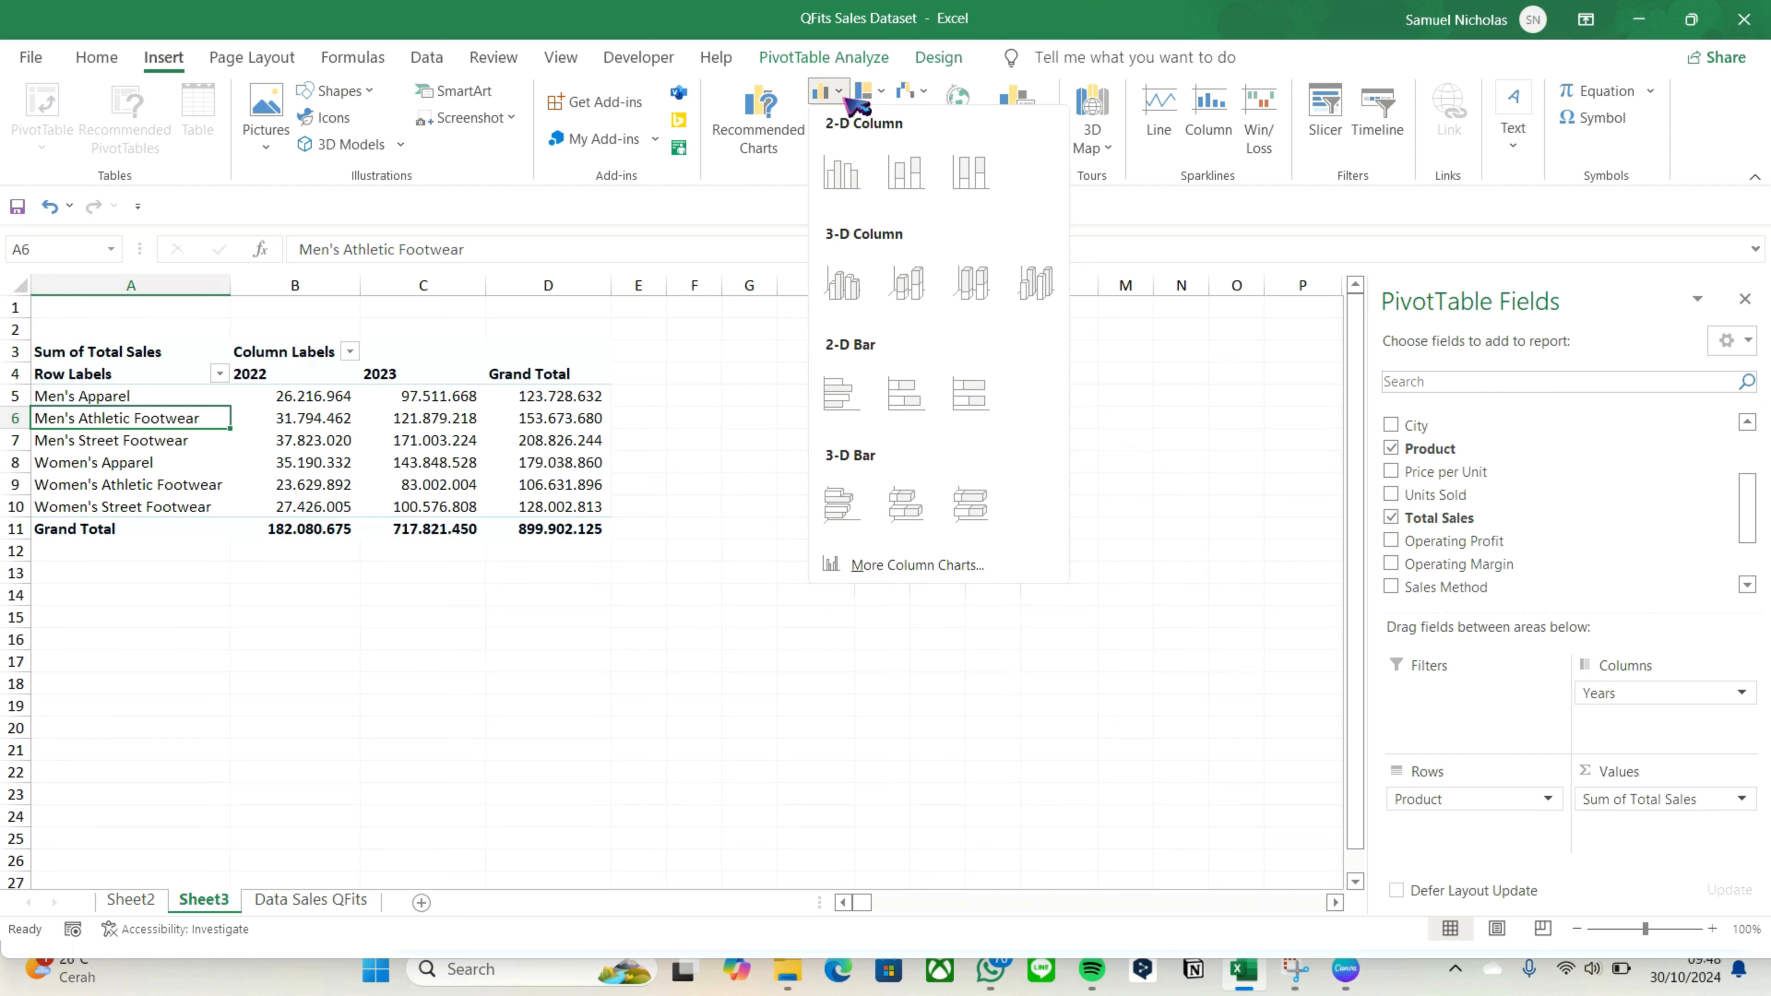
pyautogui.click(852, 186)
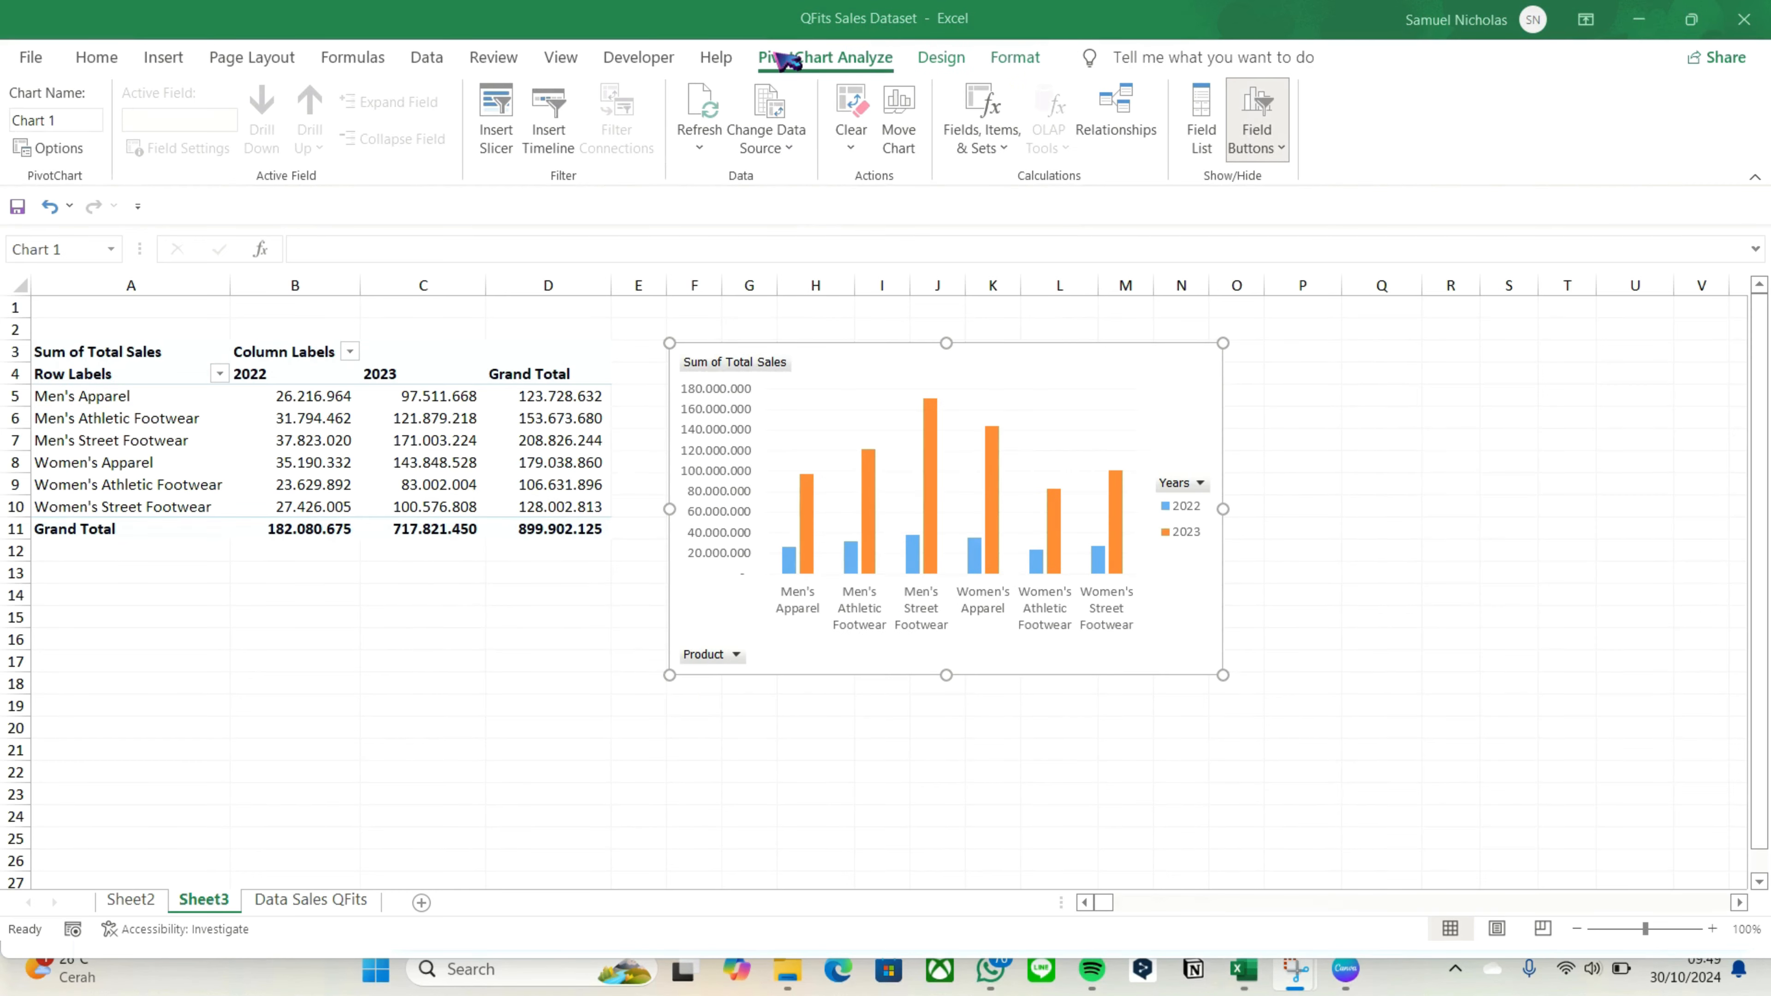
# Add a chart title element to the sales-by-product column chart
pyautogui.click(1207, 359)
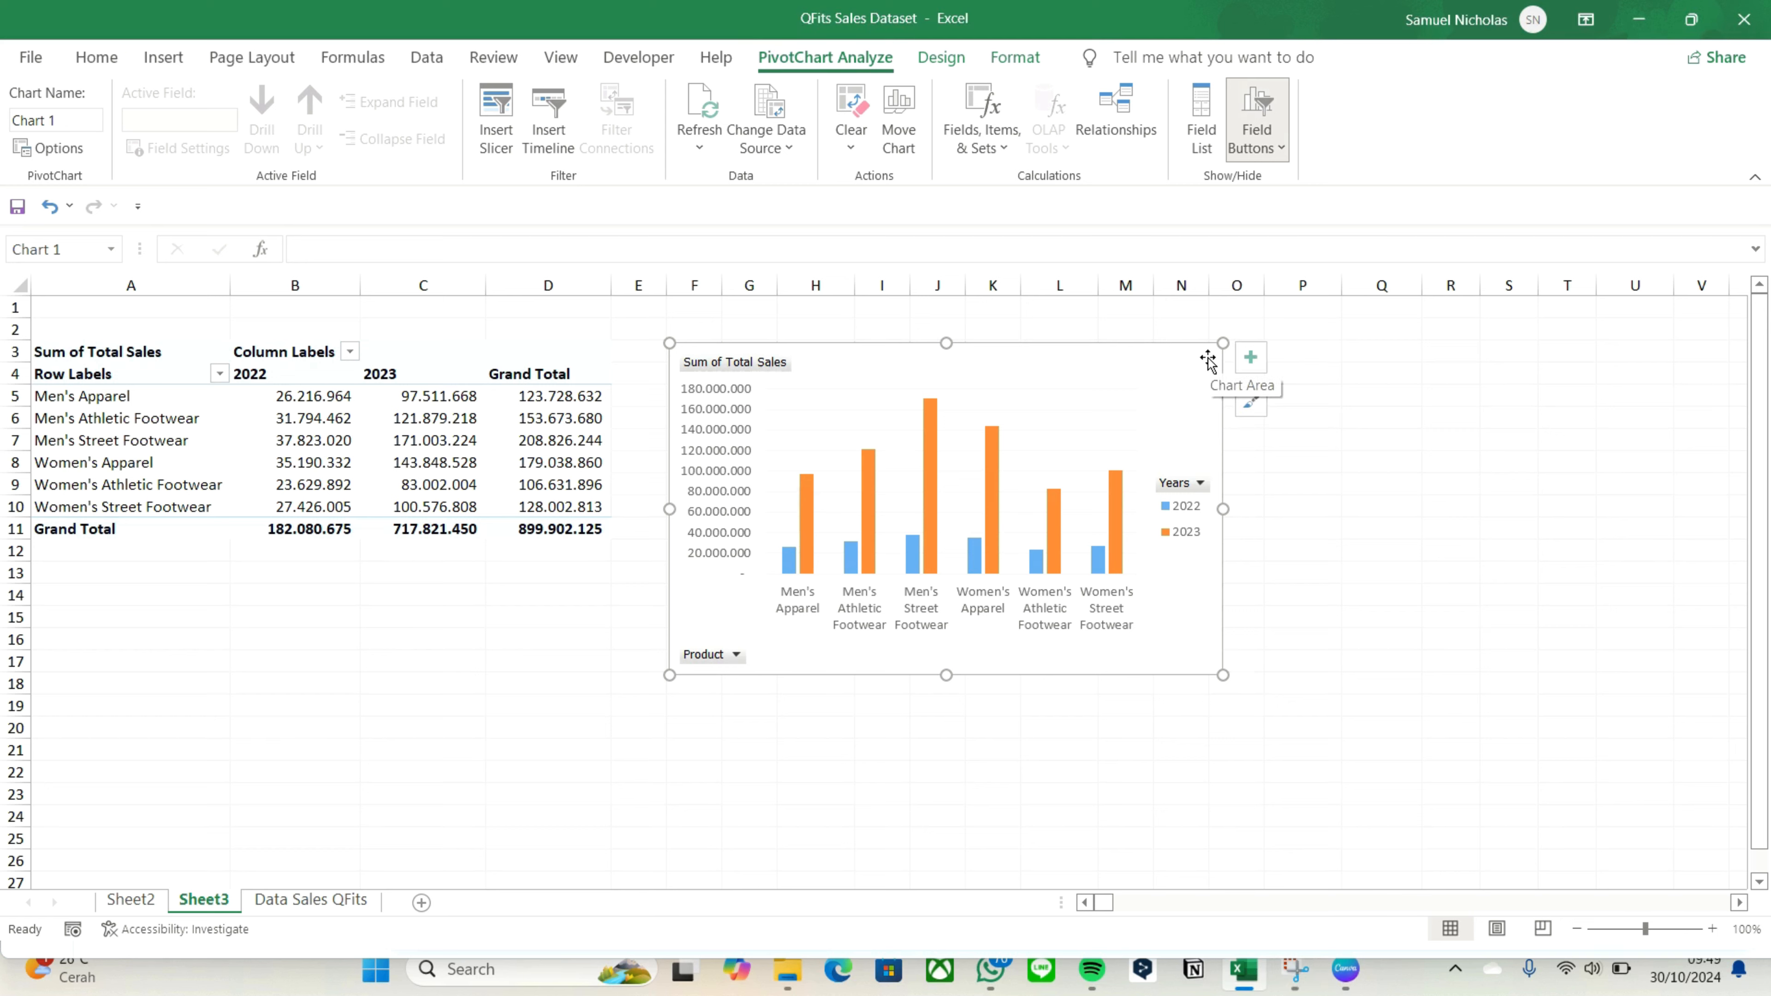
pyautogui.click(1251, 358)
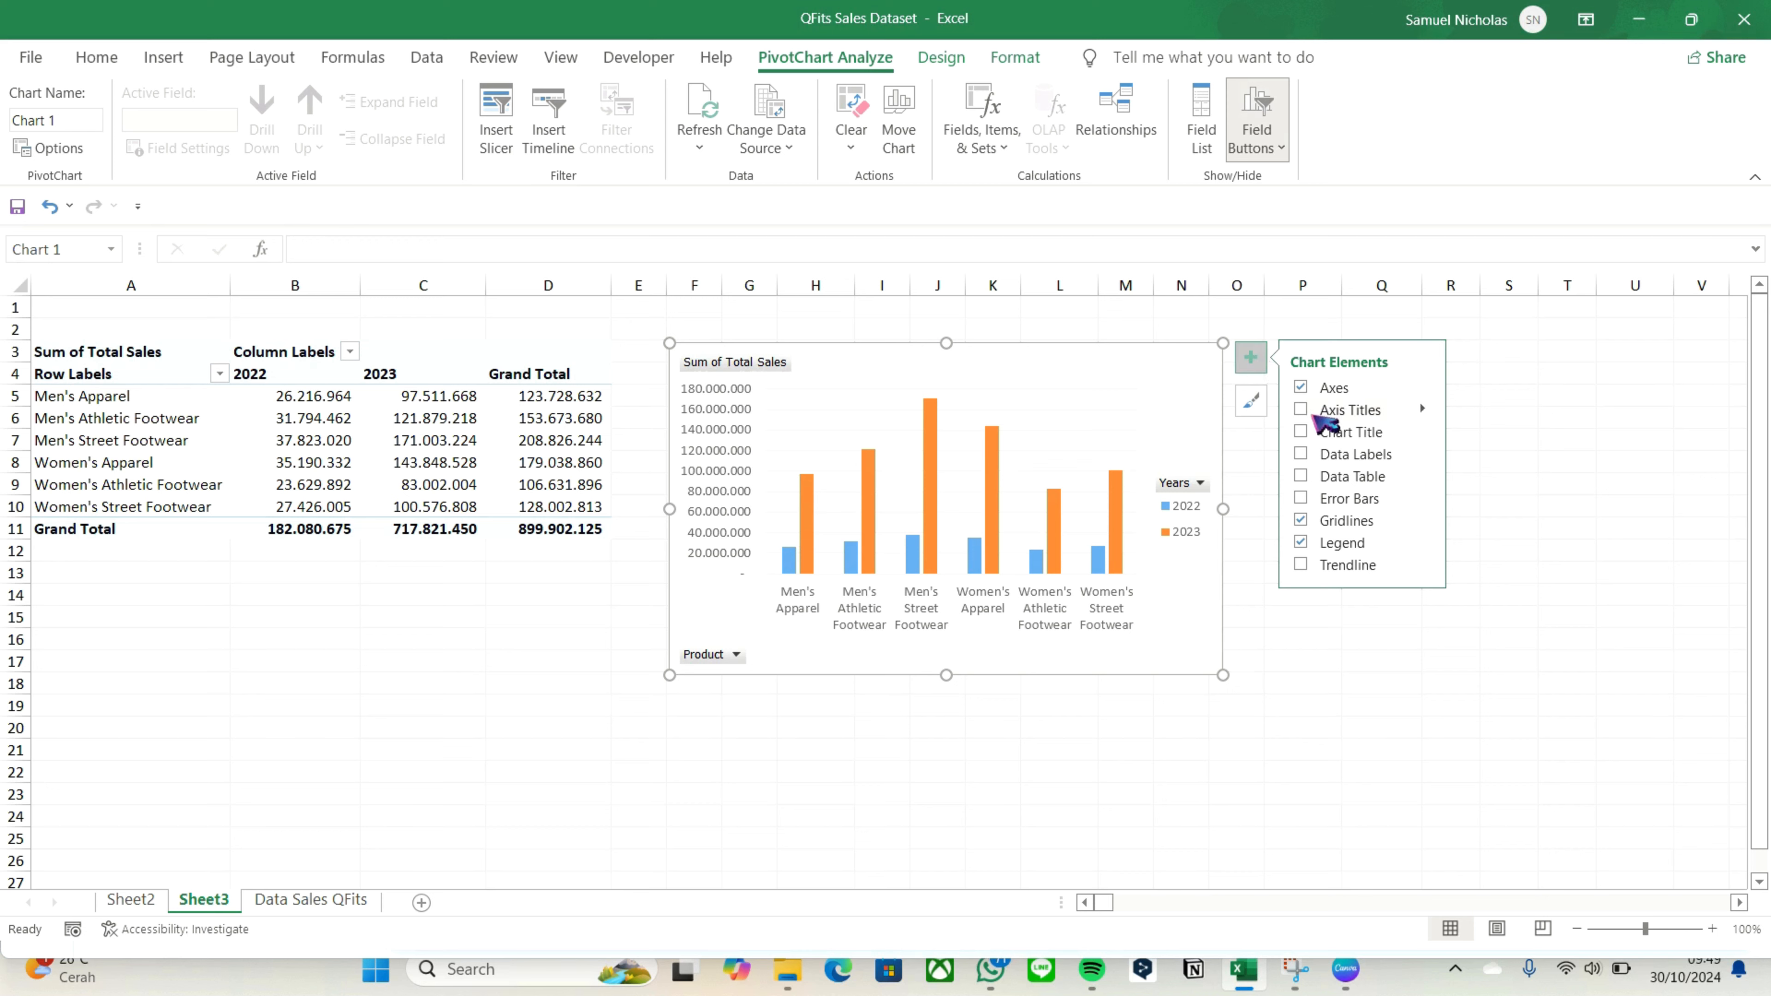
pyautogui.click(1301, 431)
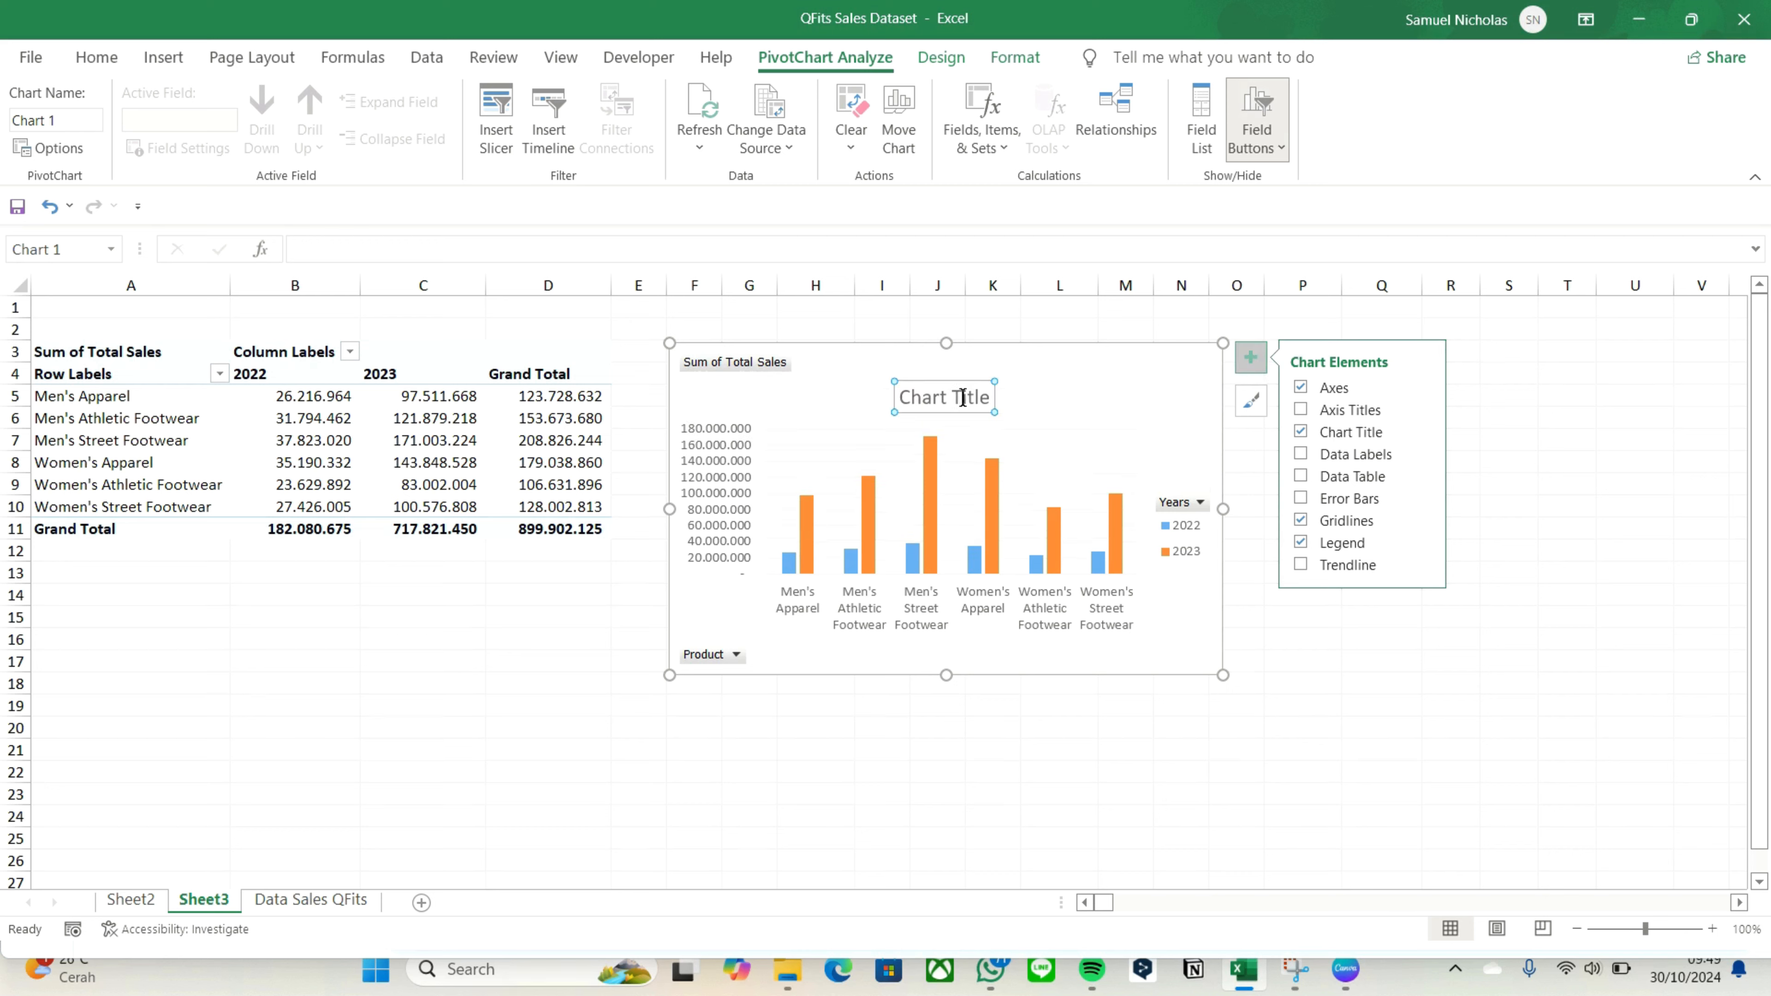
# Replace the placeholder chart title text with "Perbandingan Total Penjualan Tiap Produk Pada Tahun 2022-2023"
pyautogui.click(962, 397)
pyautogui.tripleClick(962, 398)
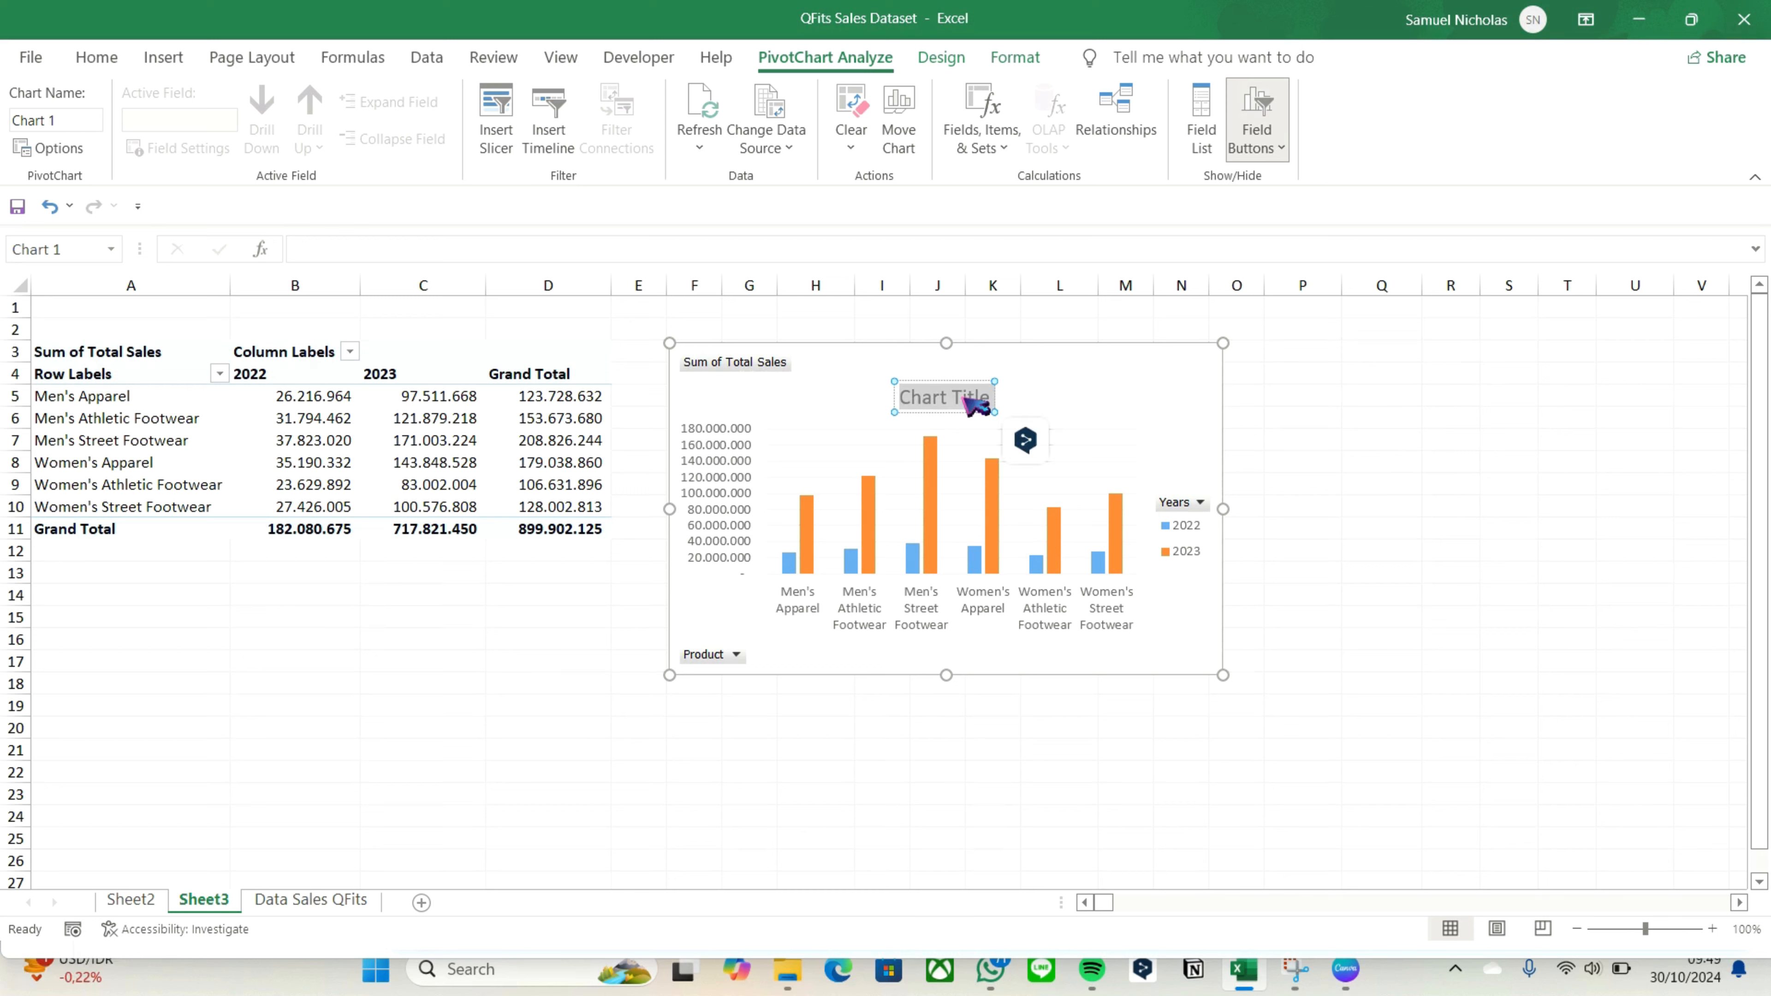
pyautogui.write('Perbanding')
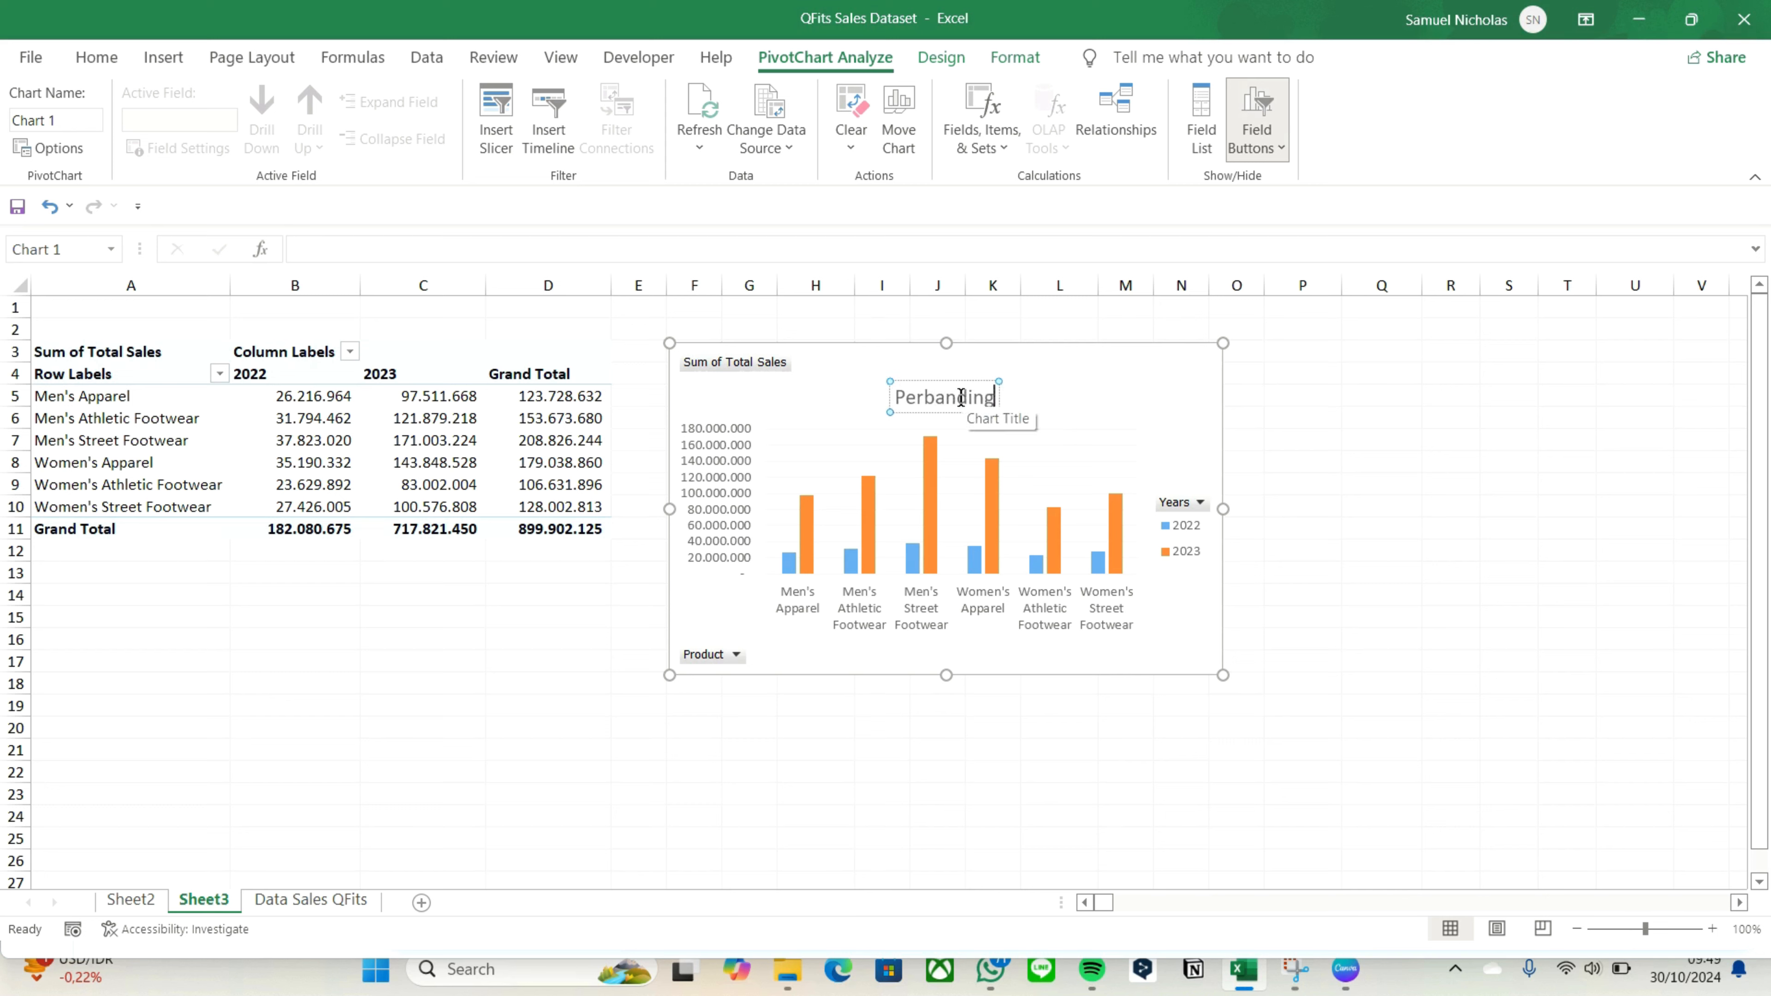
pyautogui.write('an Total')
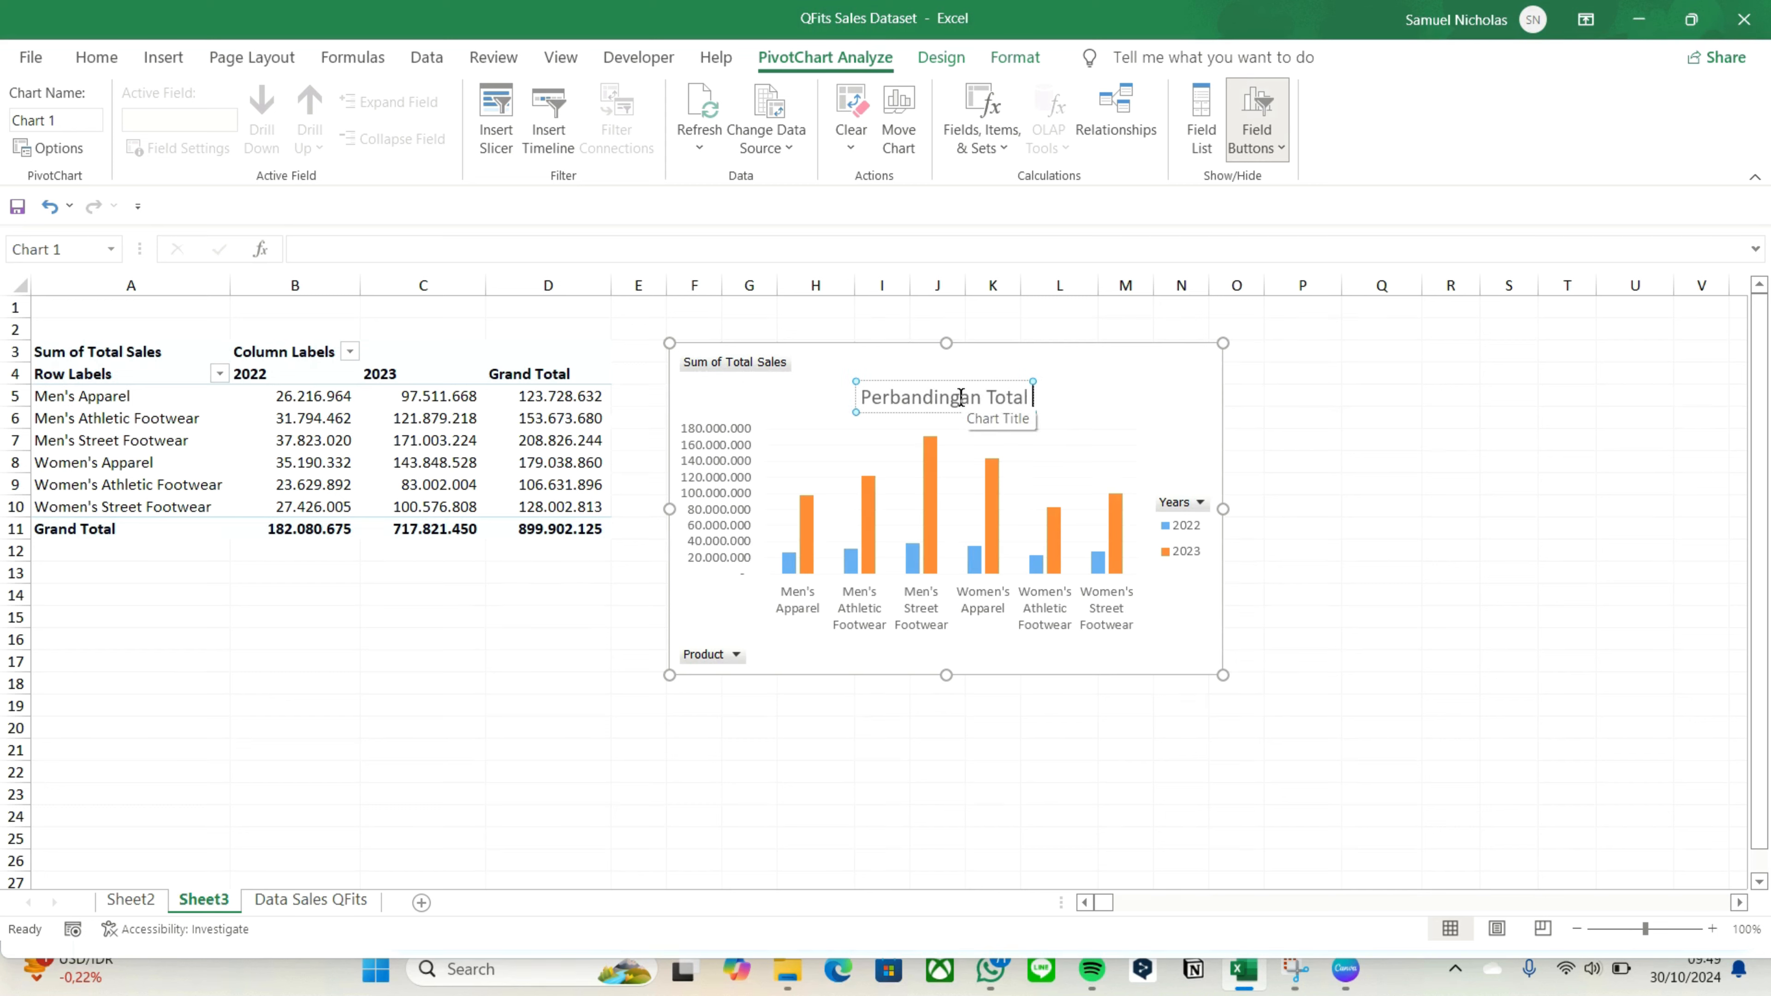
pyautogui.write(' Penjualan')
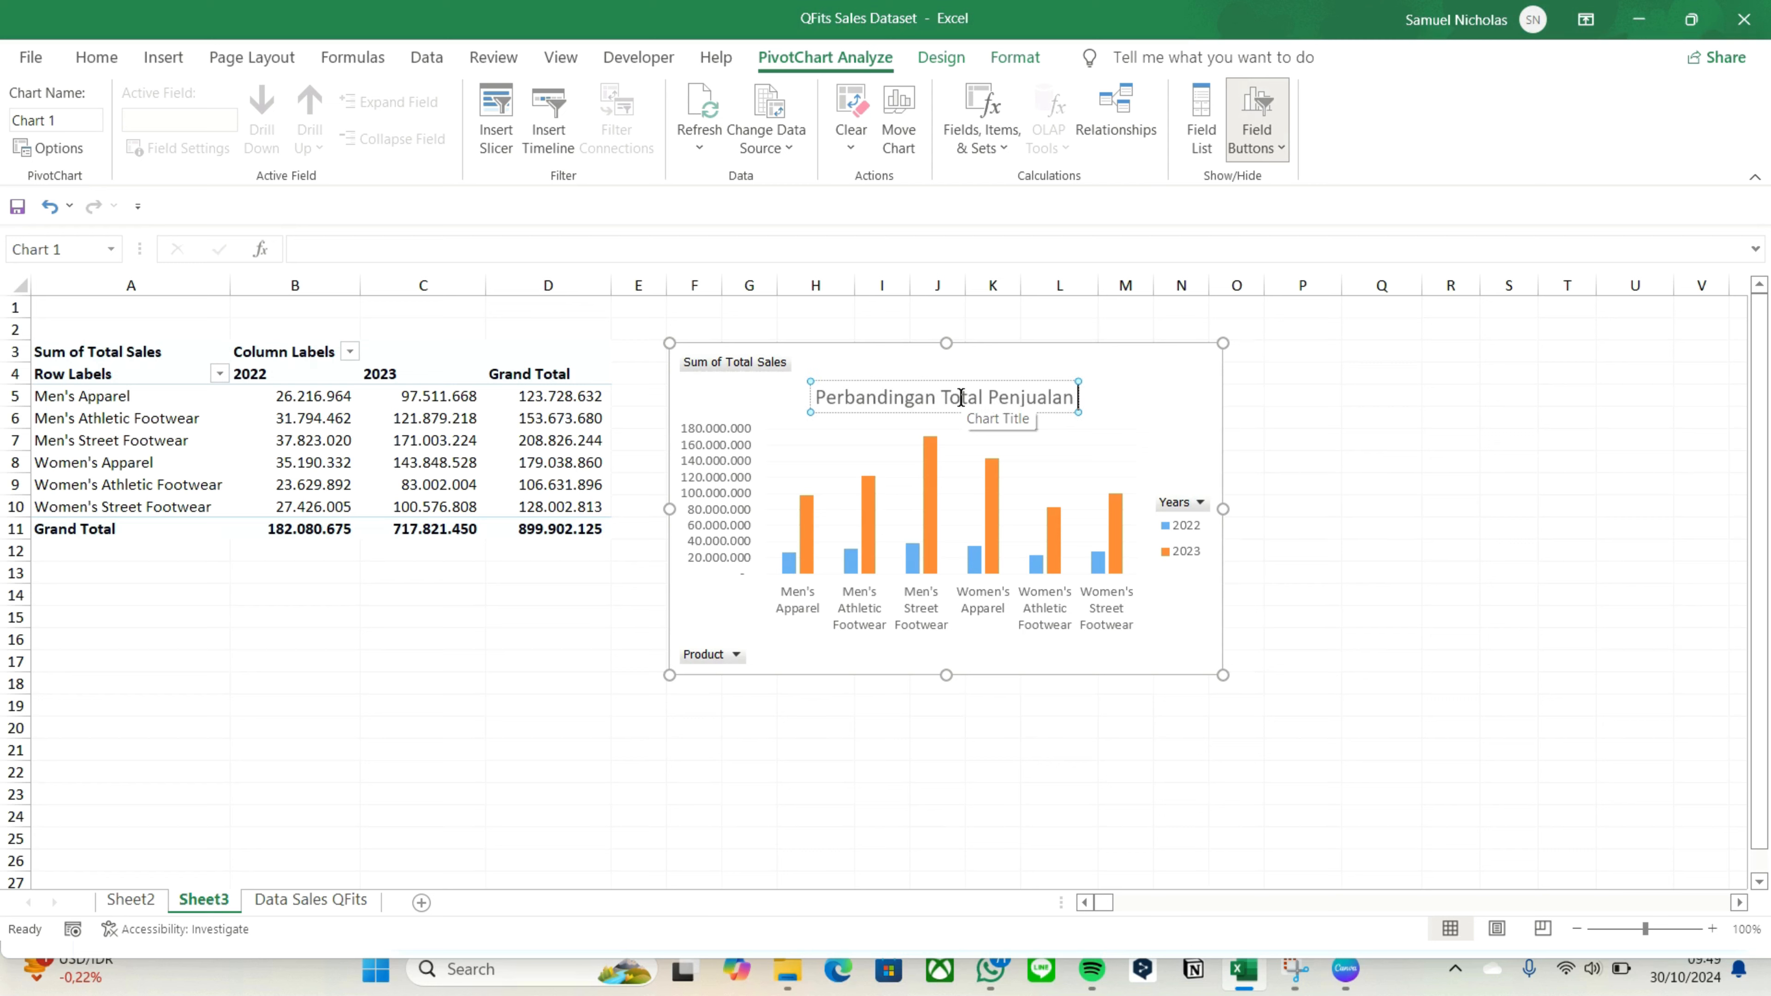
pyautogui.write(' Tiap Produ')
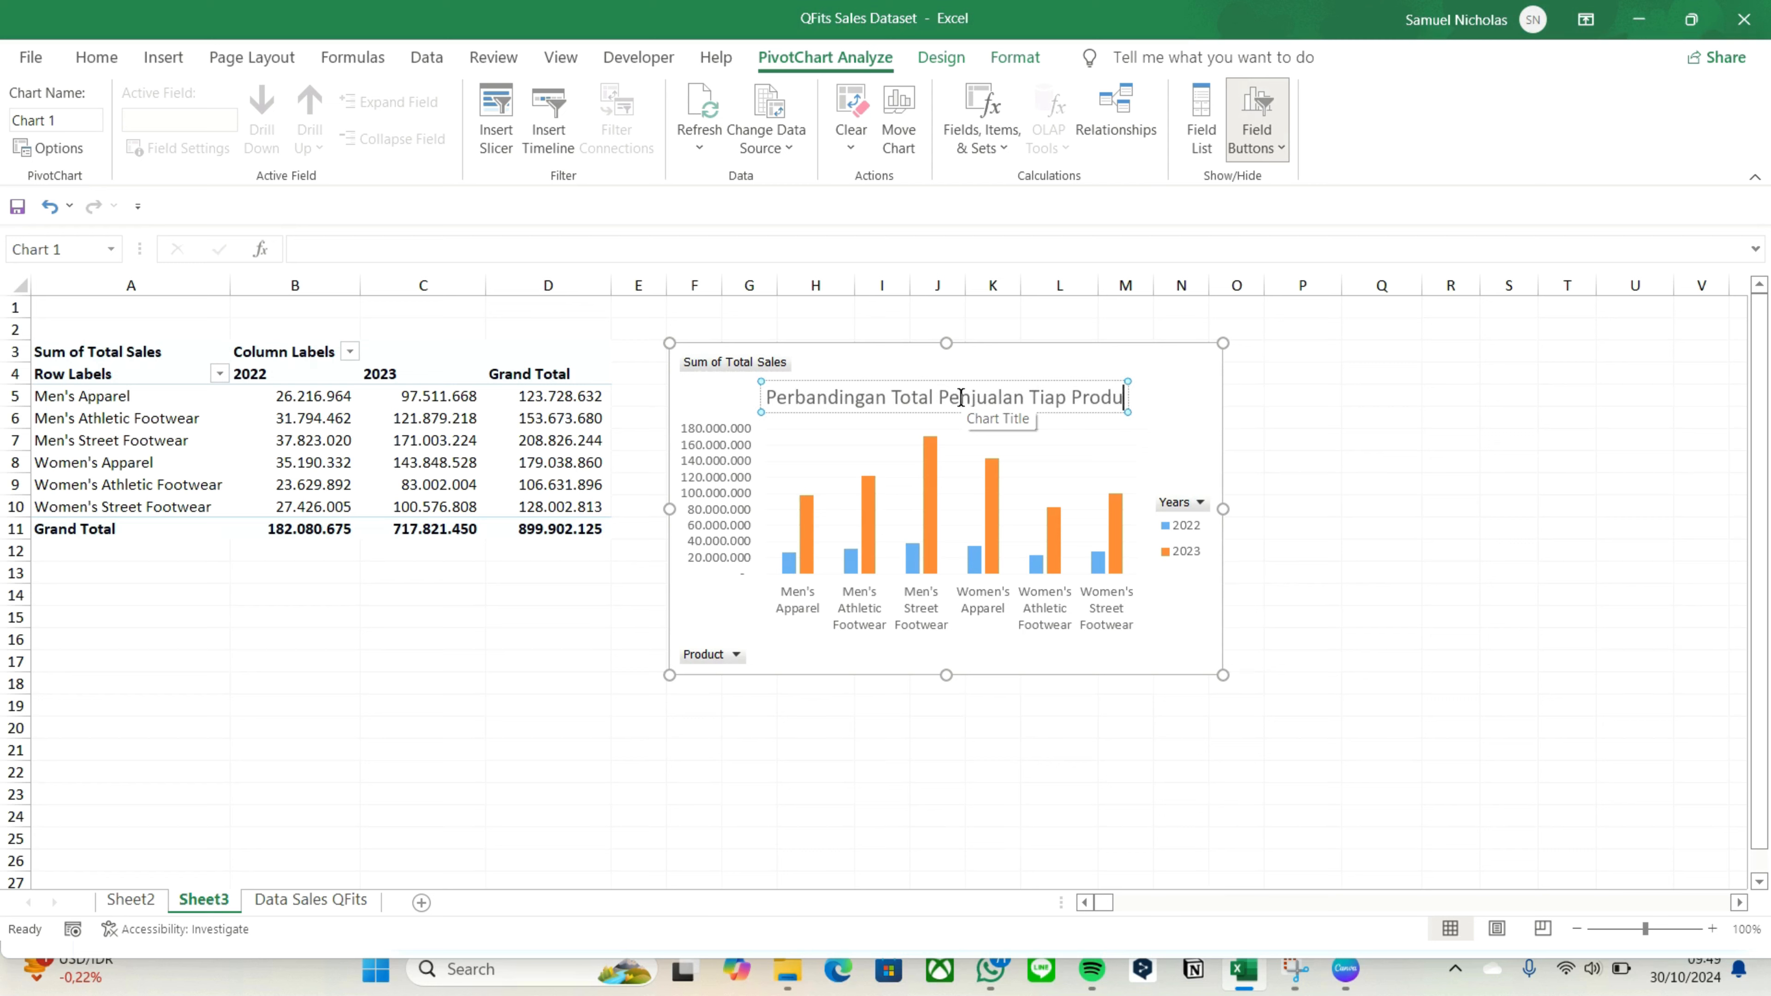
pyautogui.write('k Pada T')
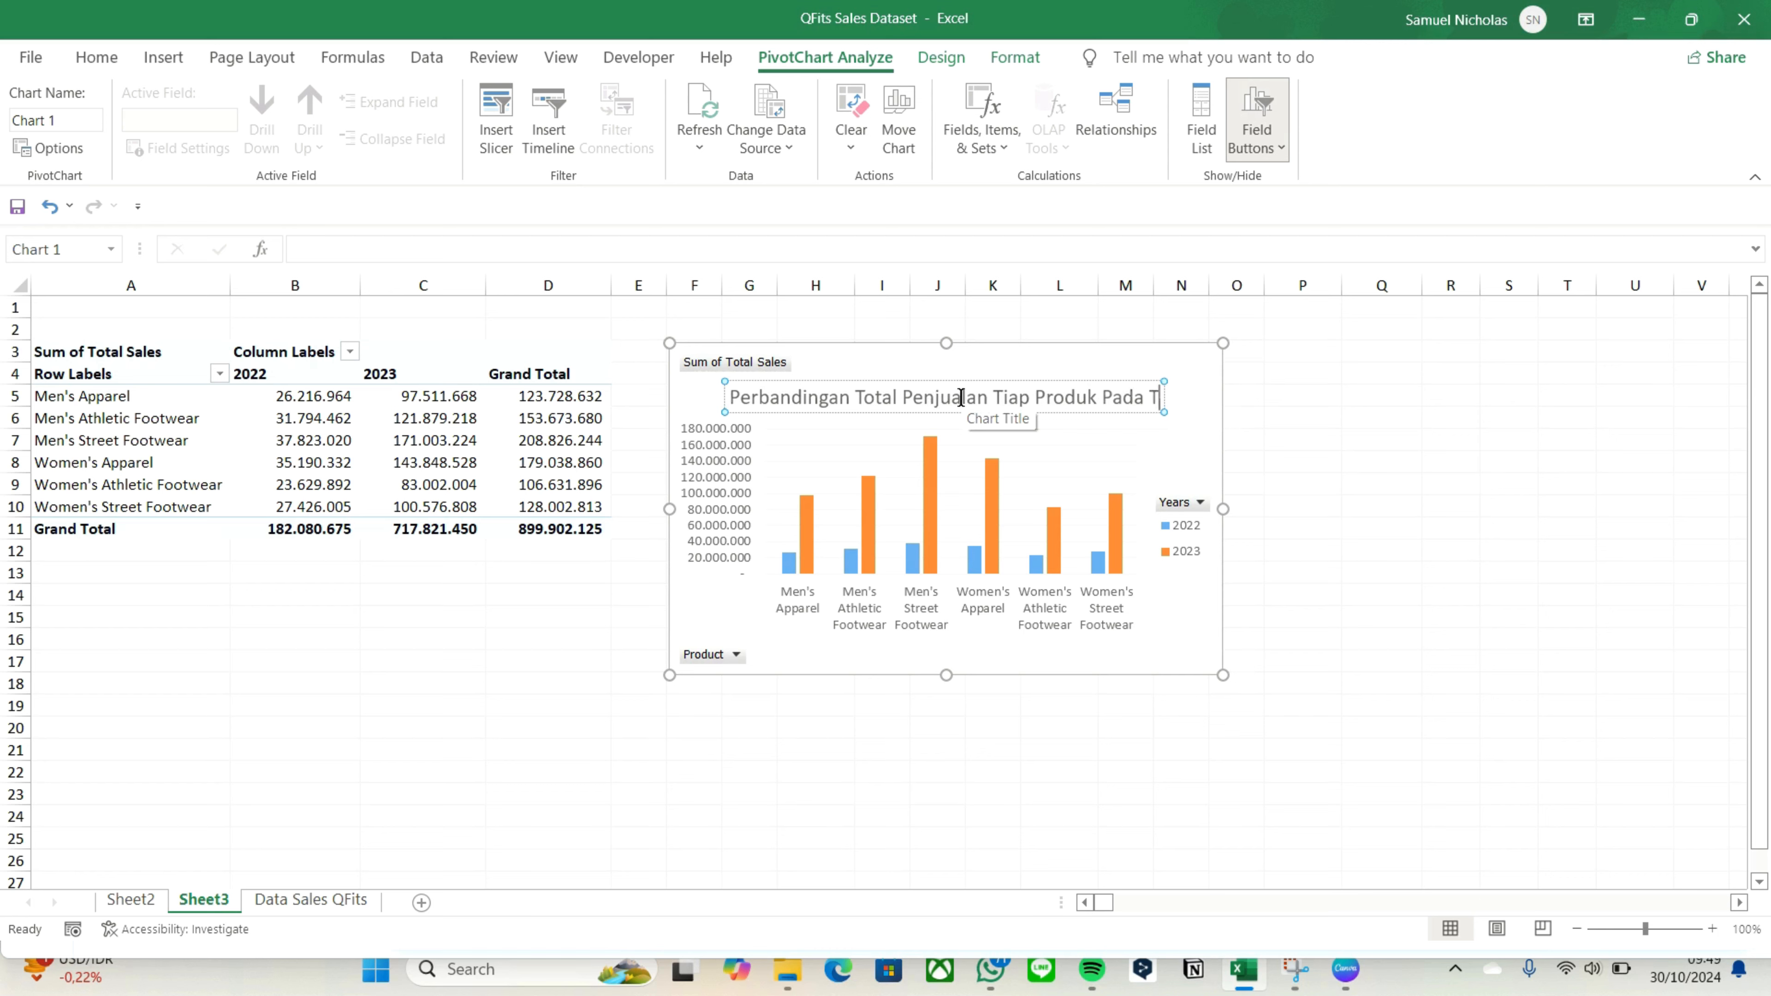
pyautogui.write('ahun 2022 d')
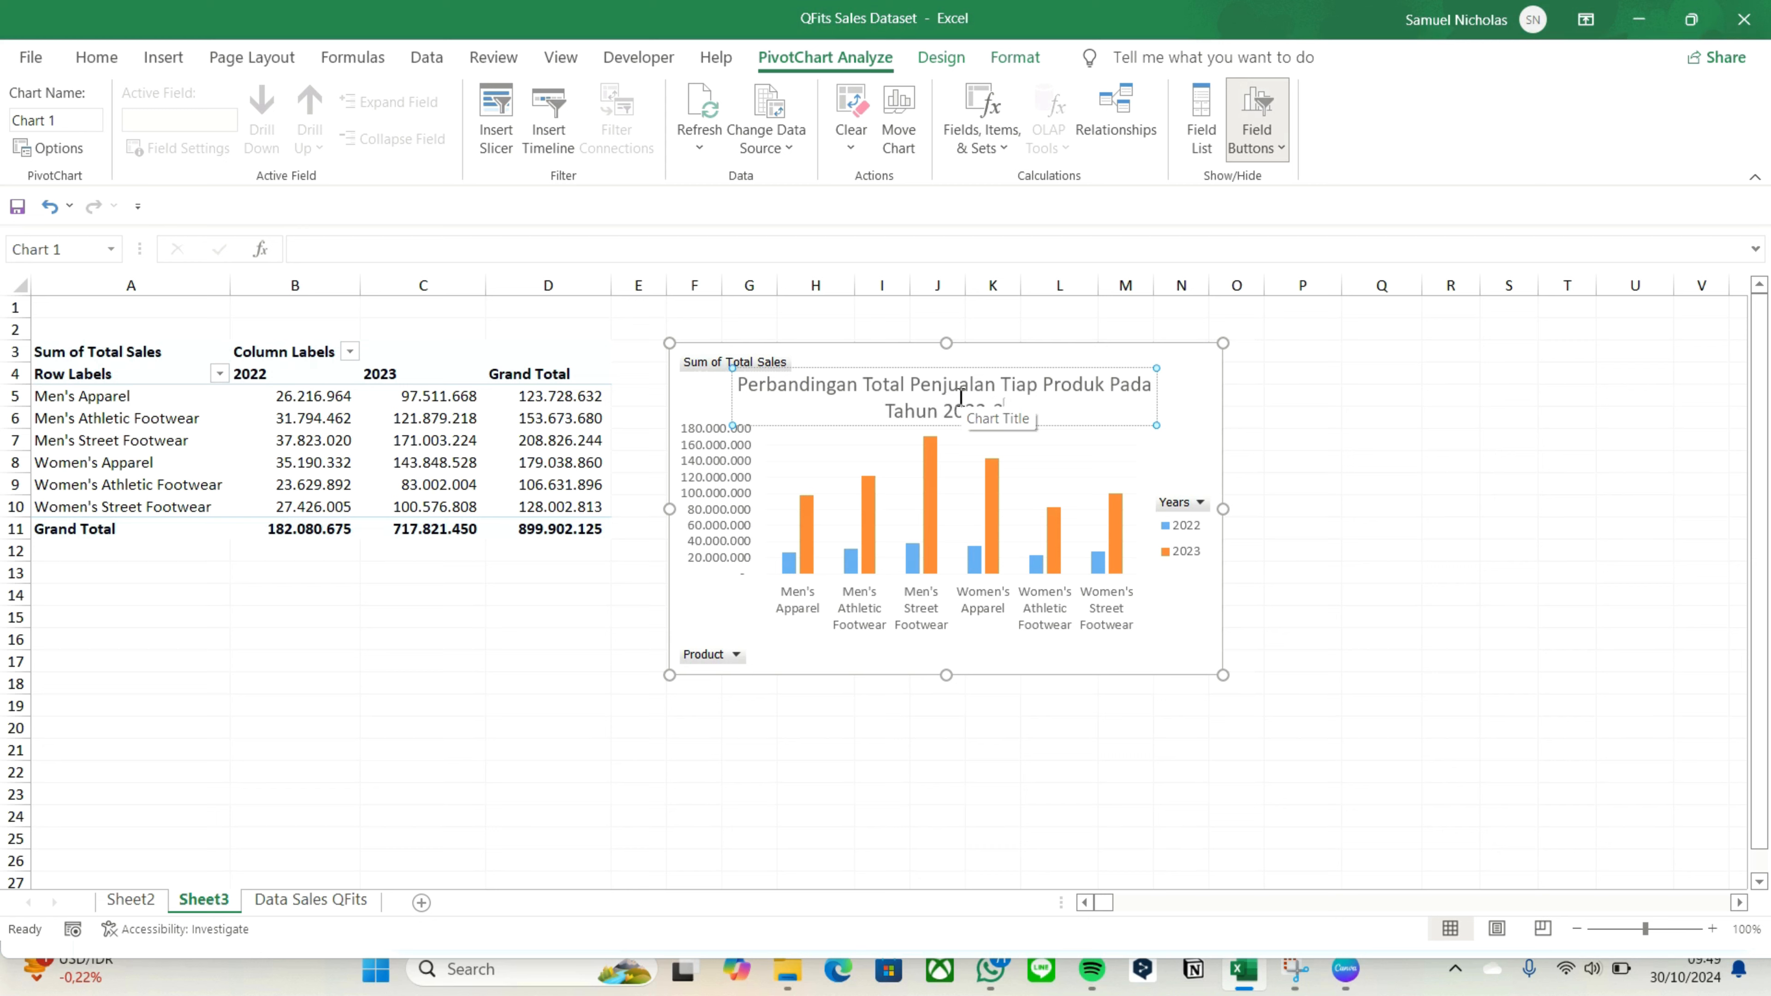
pyautogui.press('BackSpace')
pyautogui.press('BackSpace')
pyautogui.write('-3034')
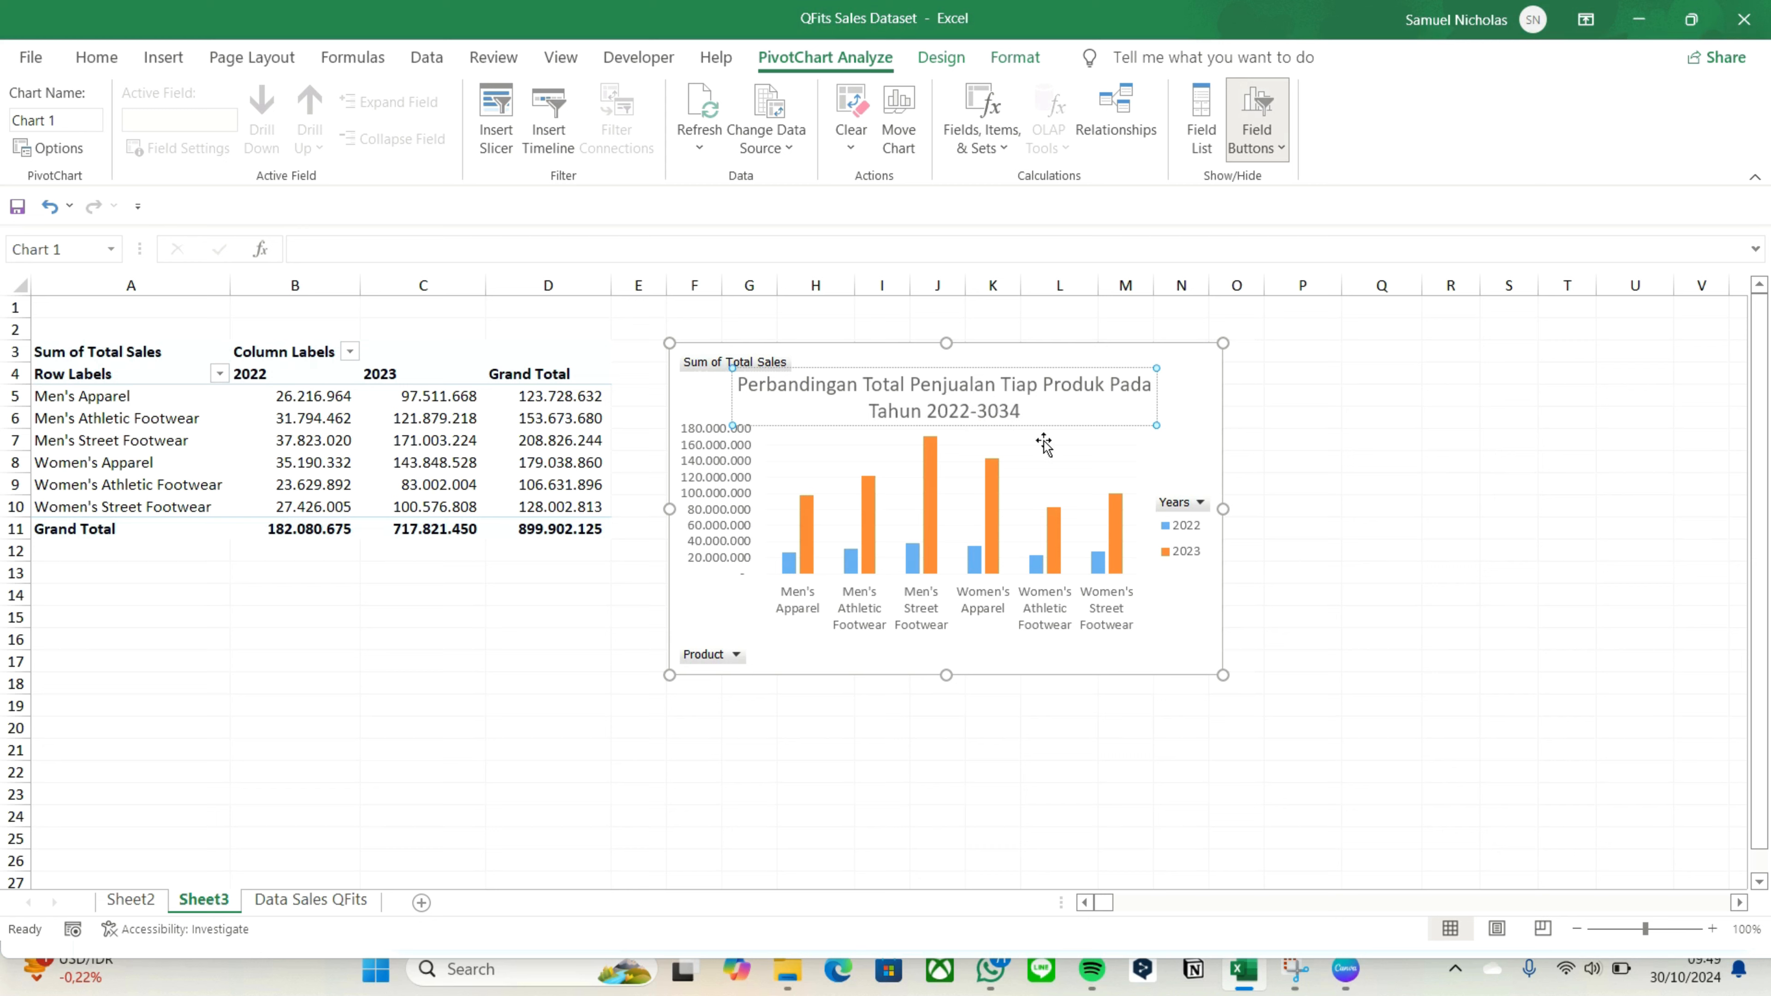
pyautogui.press('BackSpace')
pyautogui.press('BackSpace')
pyautogui.press('BackSpace')
pyautogui.press('BackSpace')
pyautogui.write('2023')
pyautogui.click(785, 62)
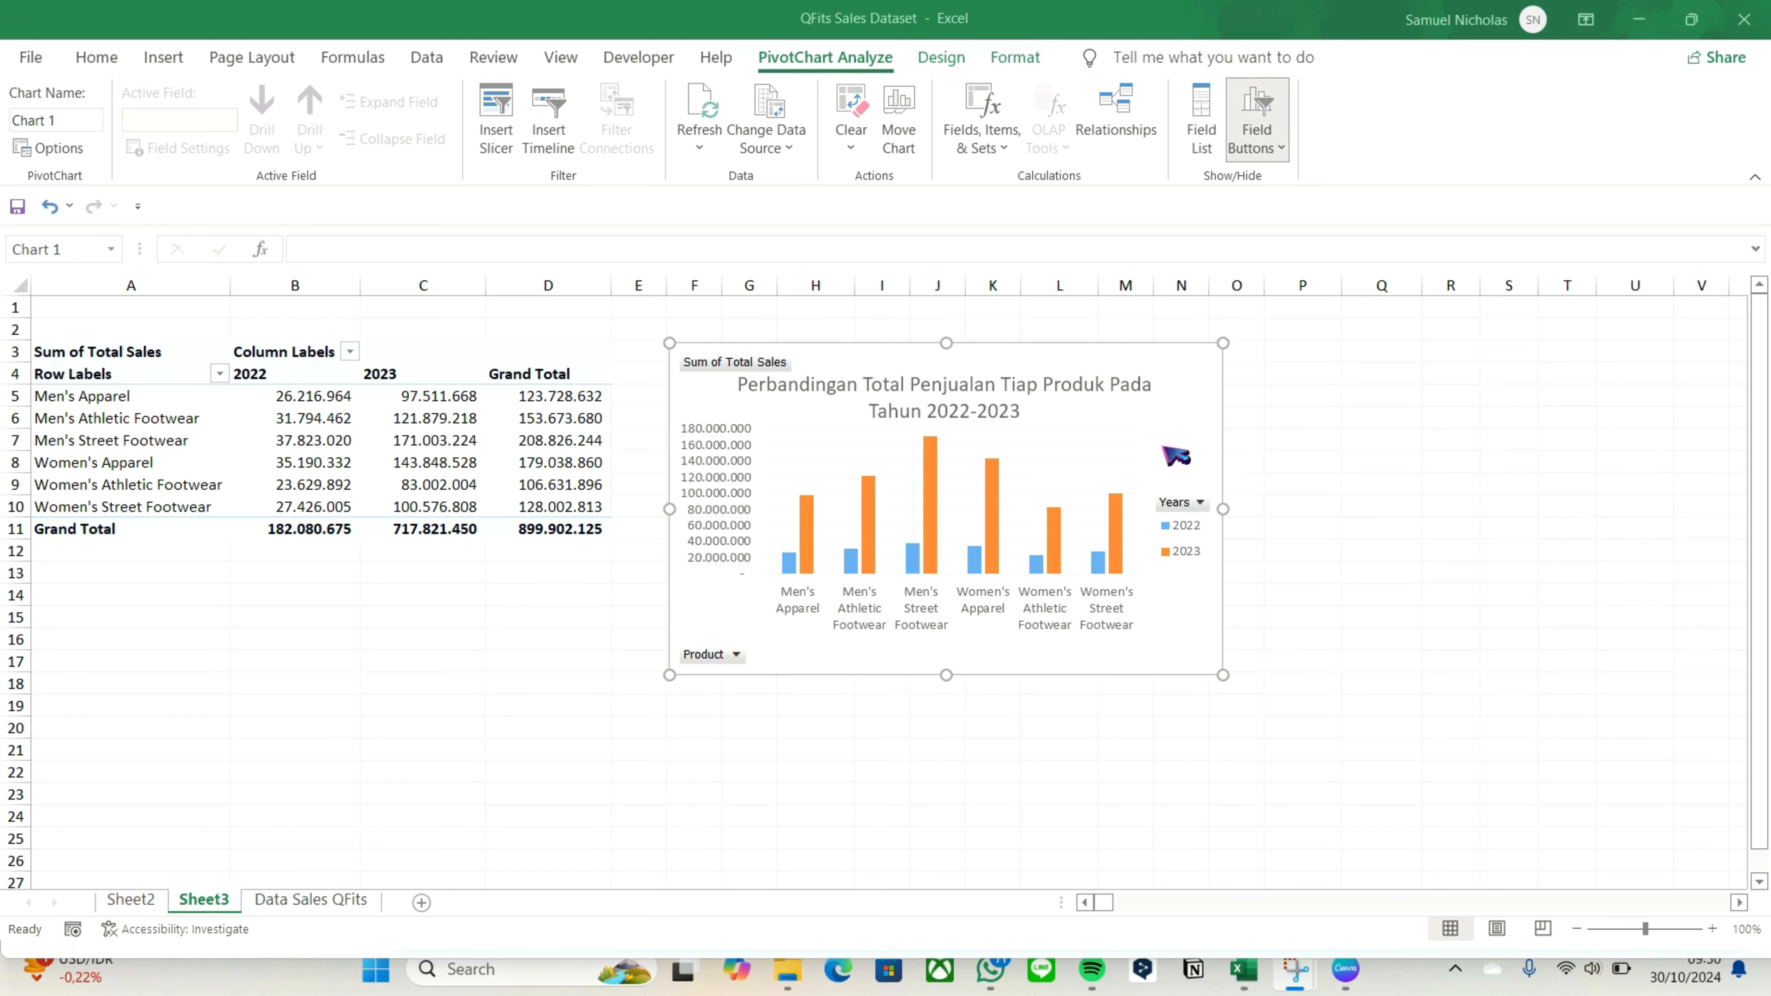
pyautogui.click(1270, 478)
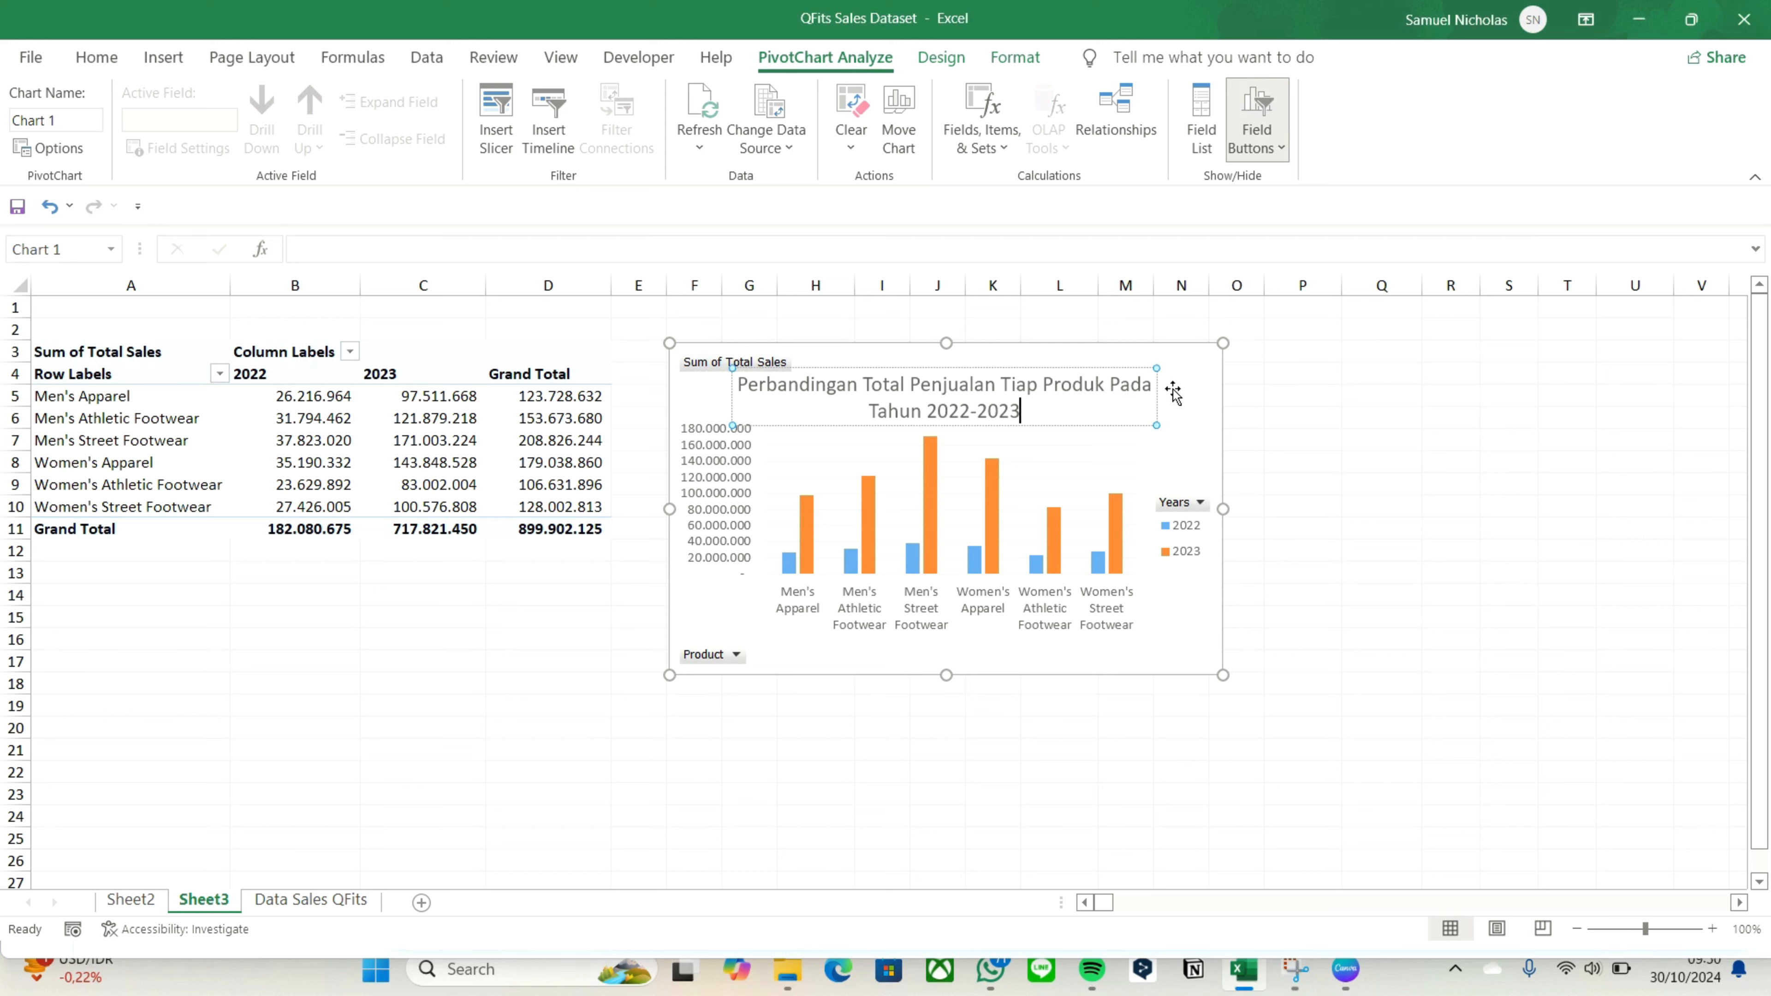
pyautogui.click(1185, 389)
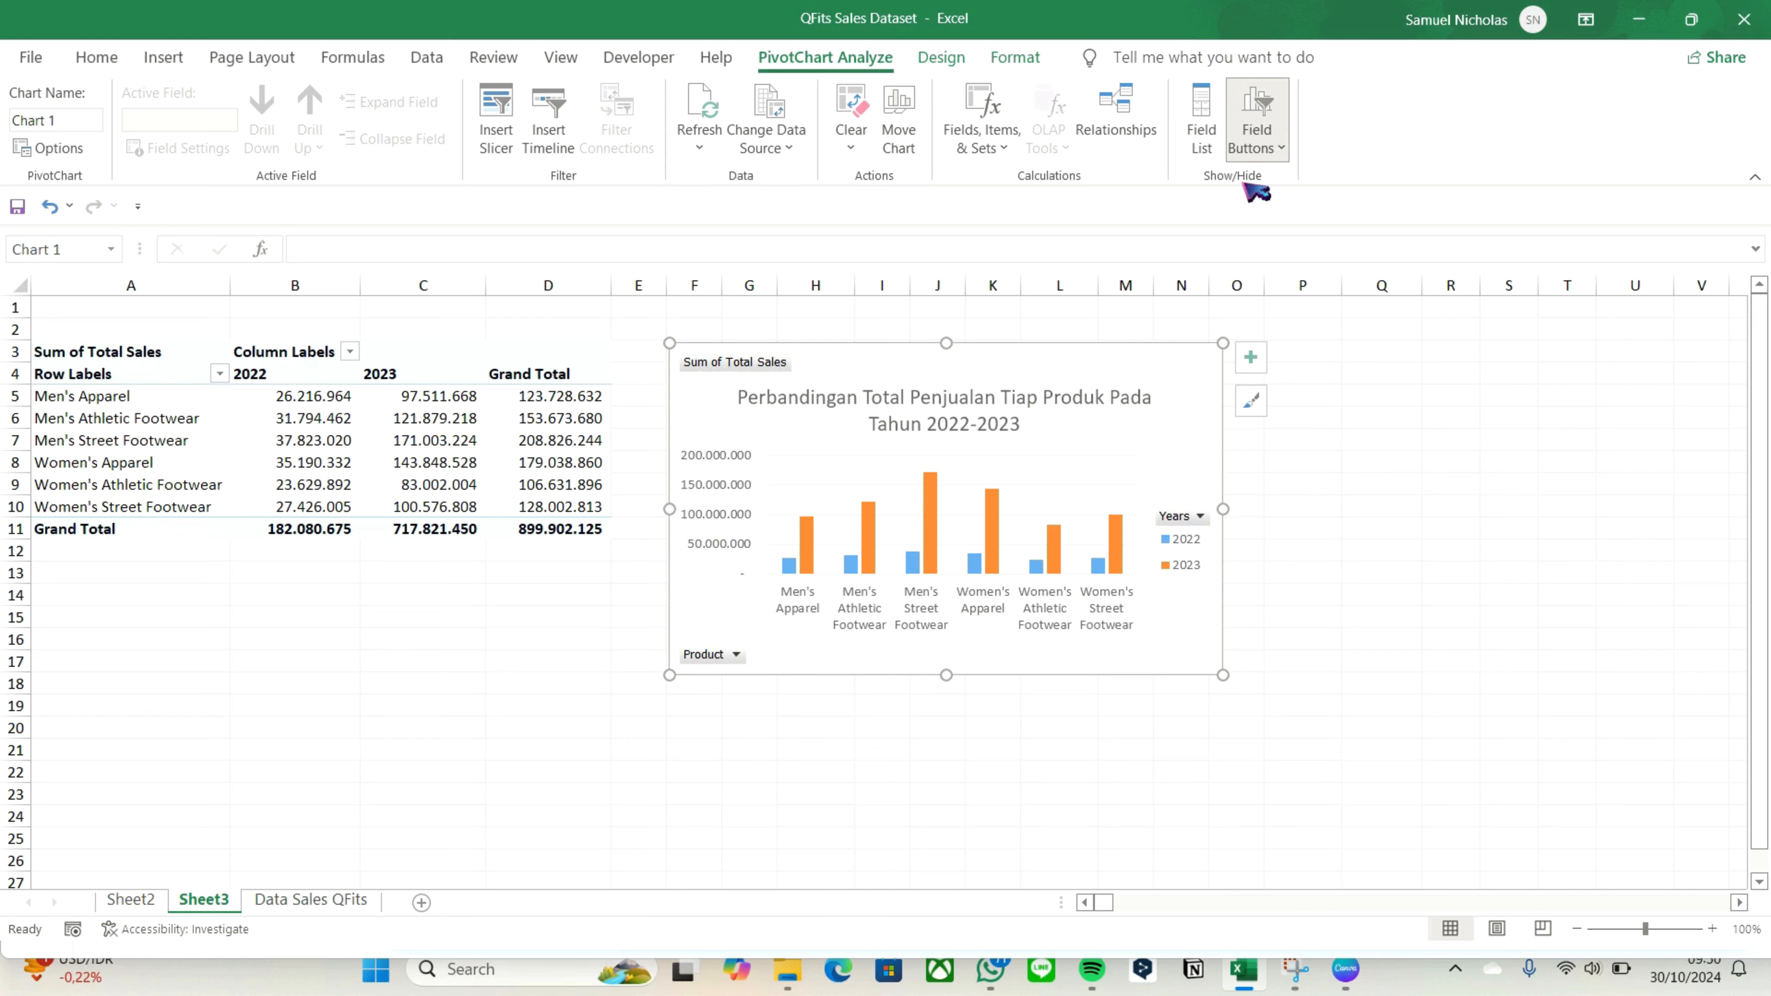
# Hide all field buttons on the PivotChart
pyautogui.click(1257, 148)
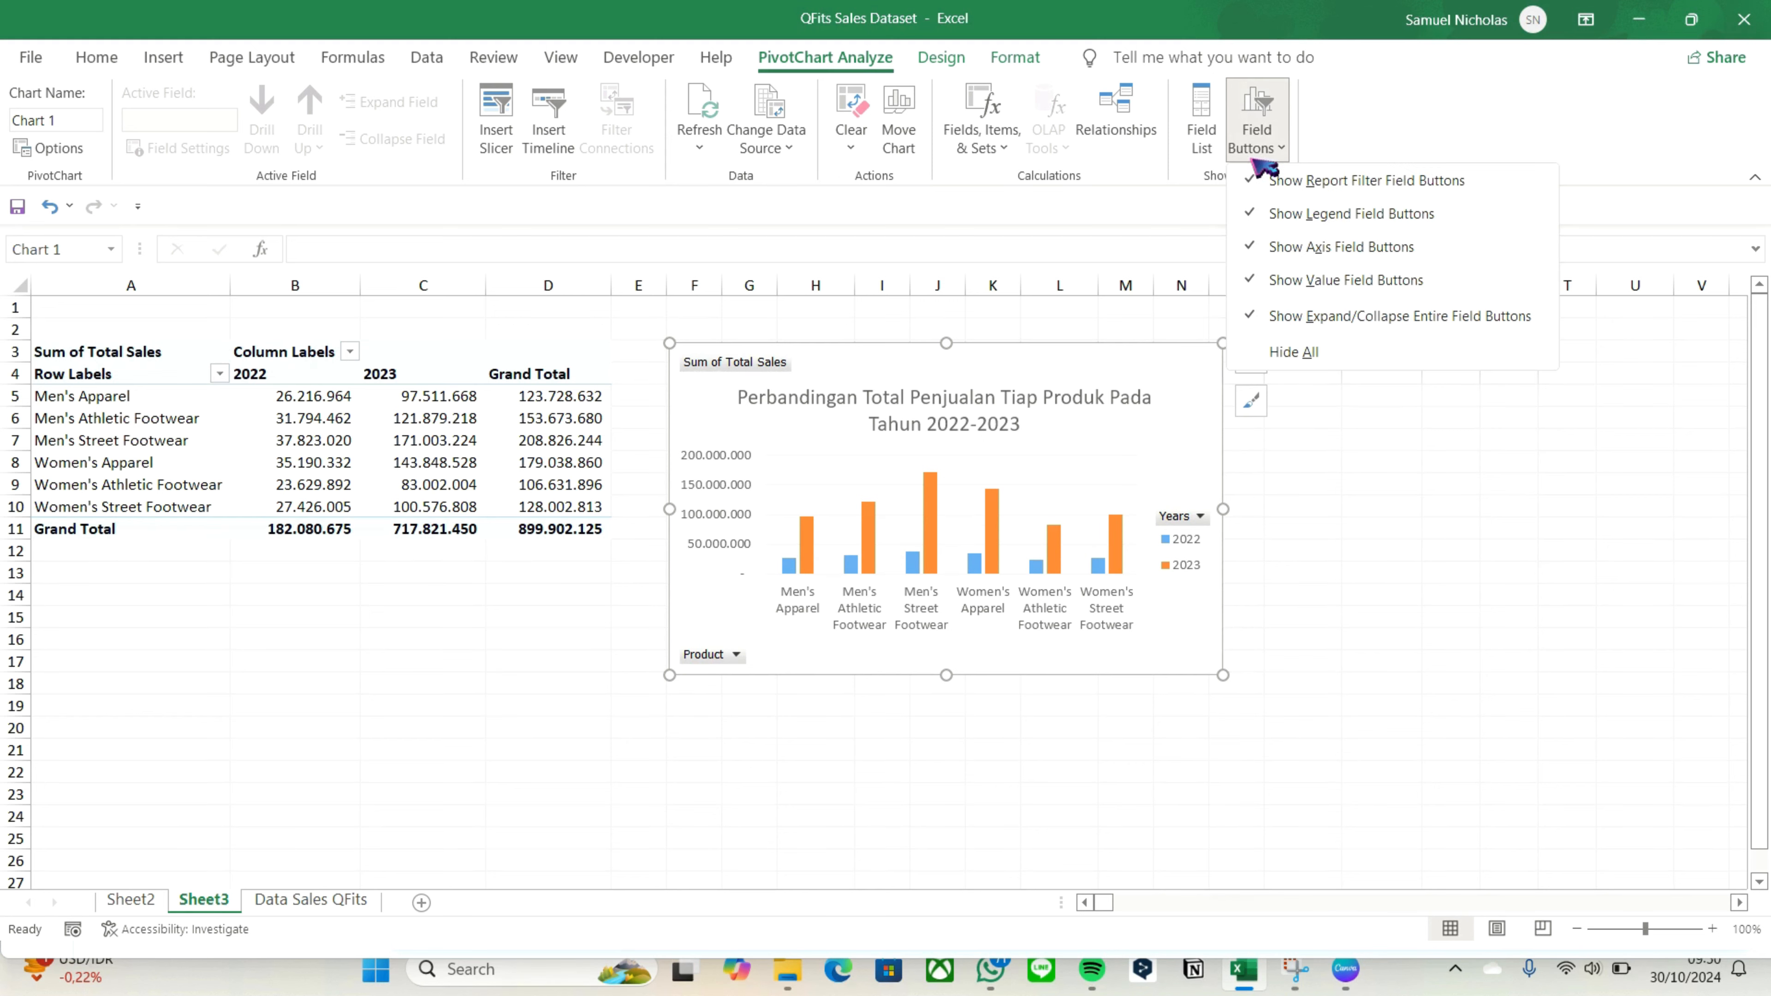
pyautogui.click(1276, 350)
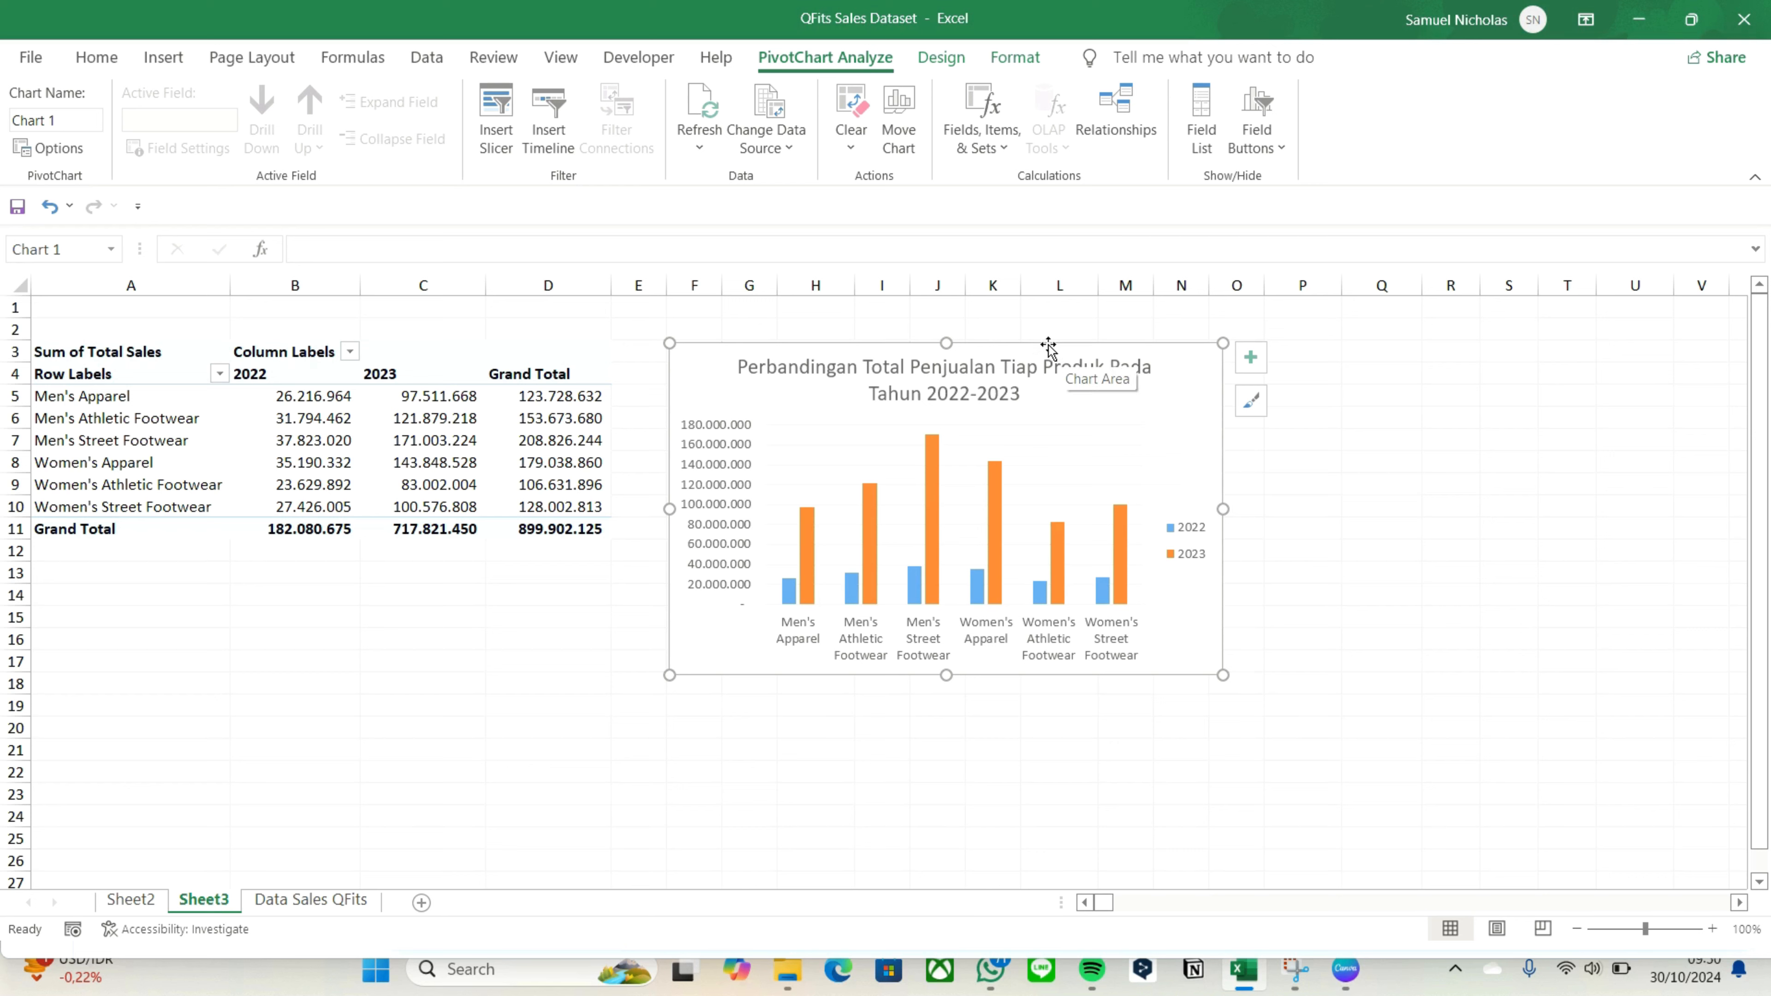
pyautogui.press('super+shift+s')
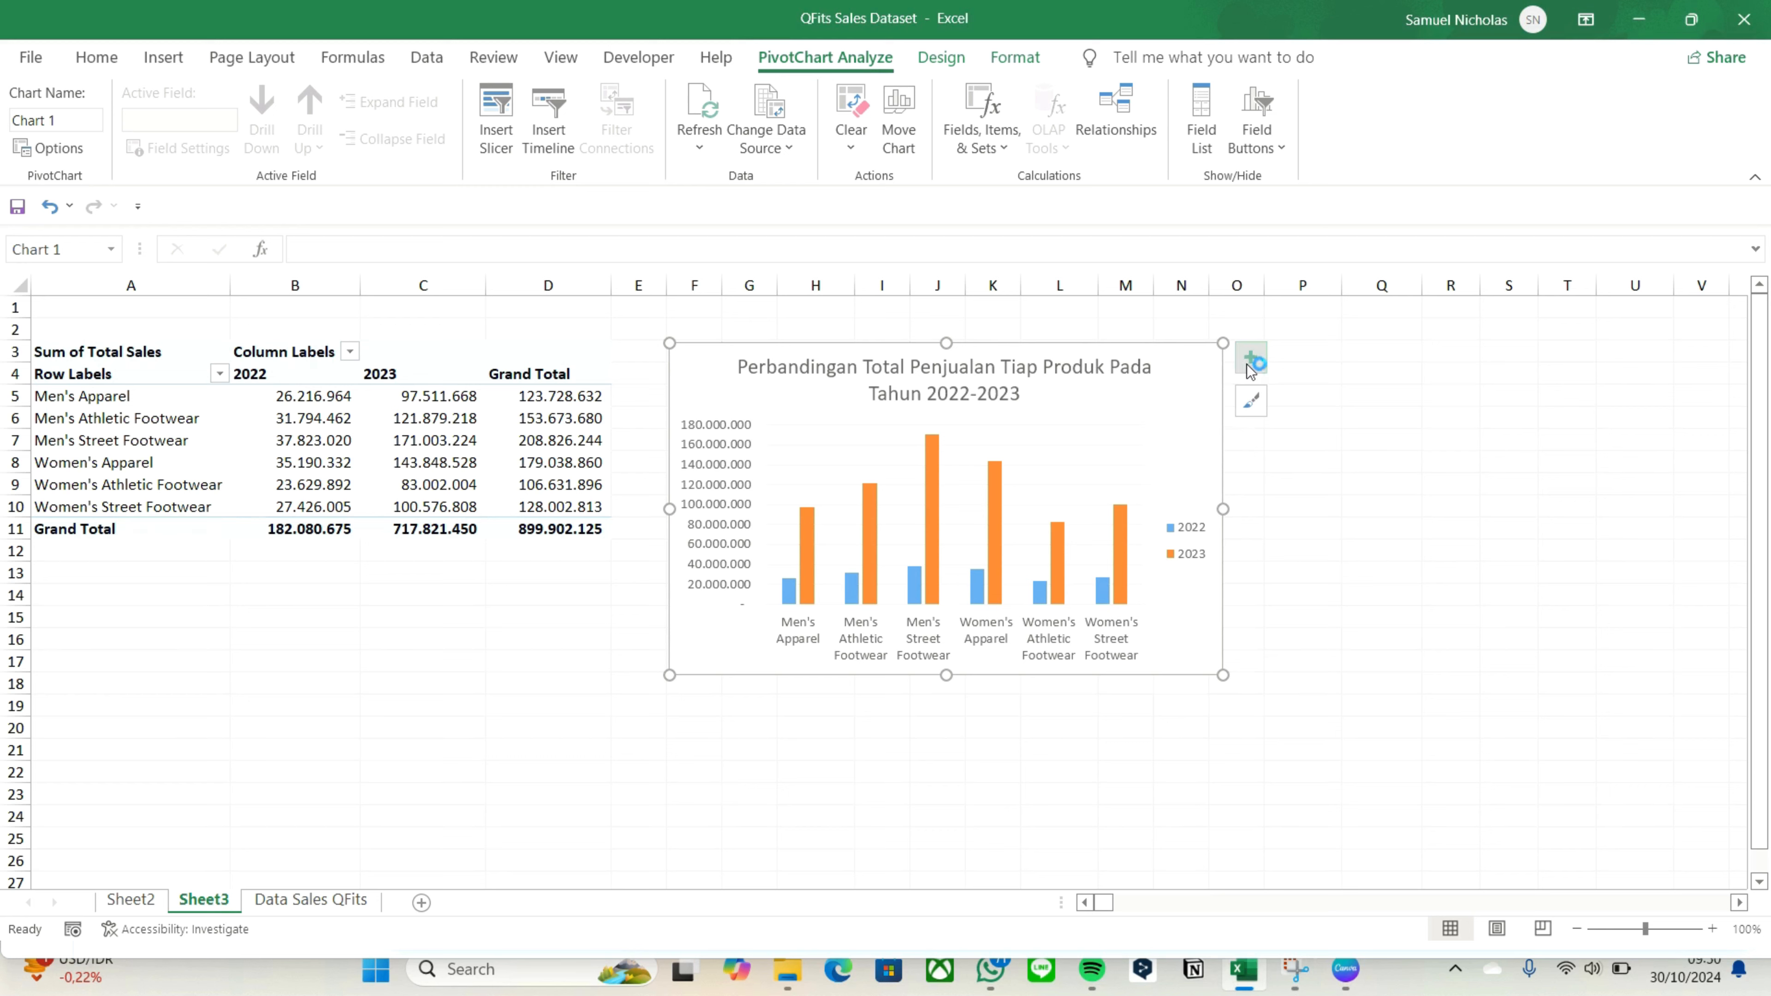
# Add data labels above the columns of both years in the chart
pyautogui.click(1247, 359)
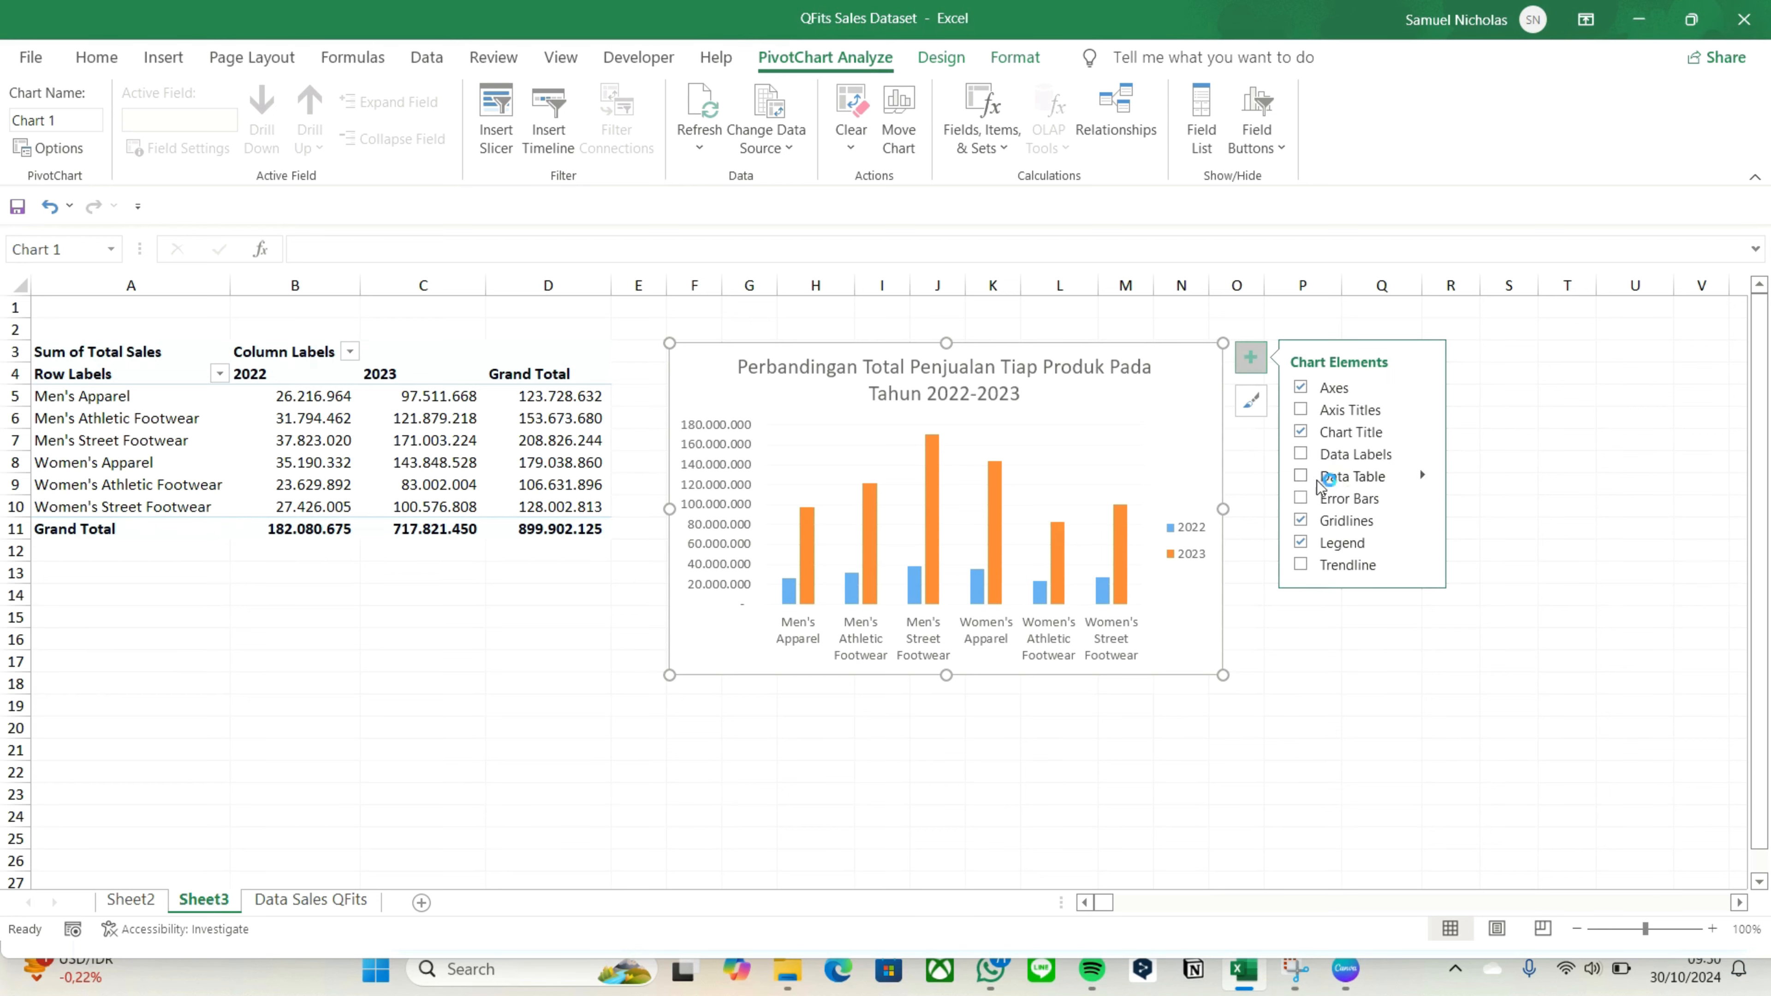
pyautogui.click(1301, 455)
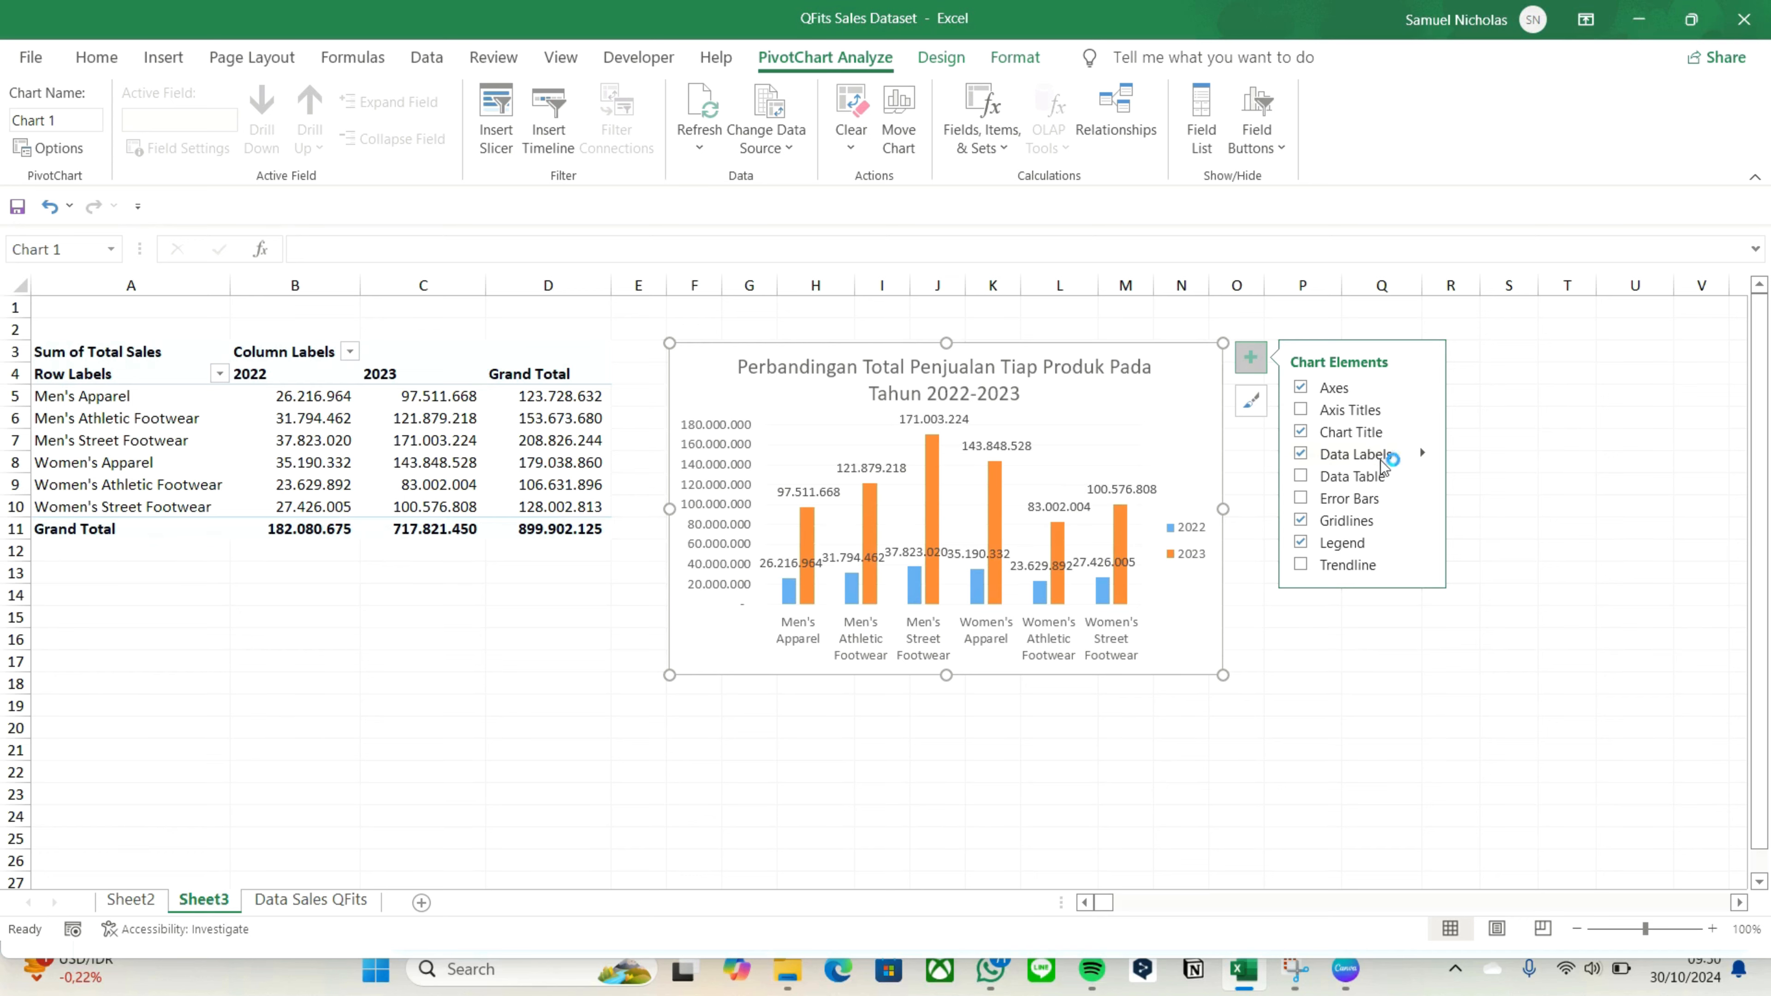
pyautogui.click(1422, 454)
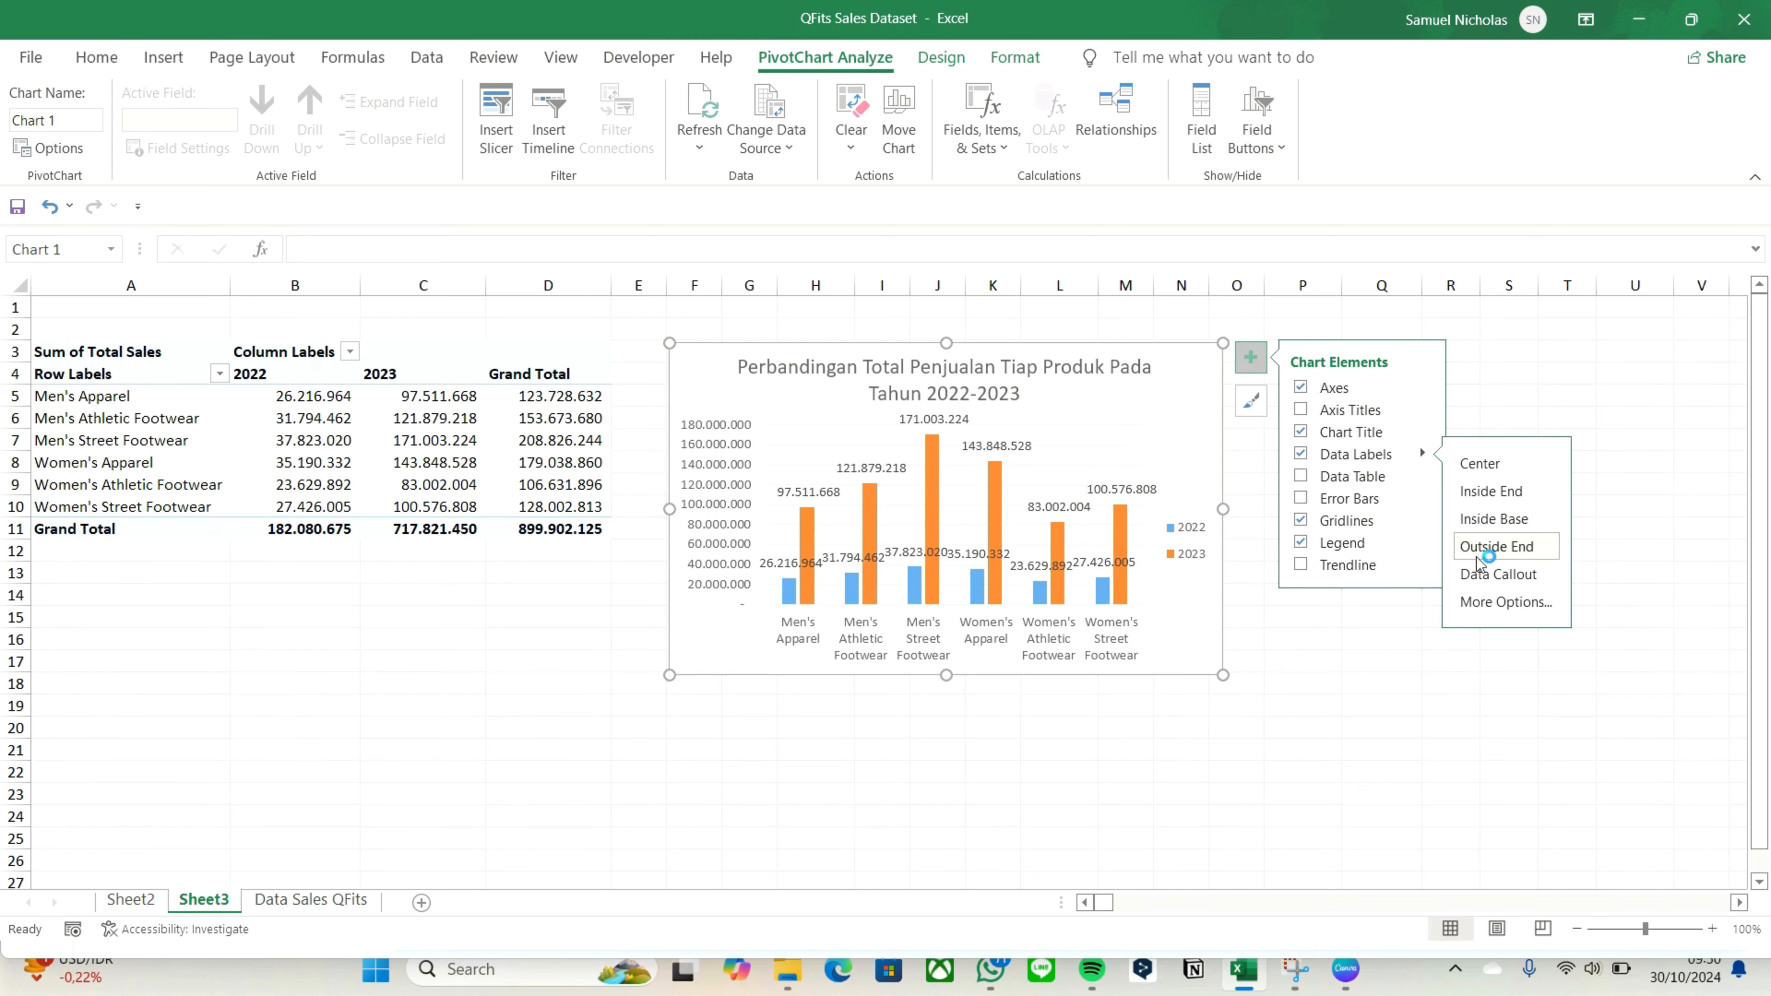
pyautogui.click(1286, 661)
# Enlarge the chart in width and height so it extends to about column S and row 26
pyautogui.hscroll(3, 1284, 661)
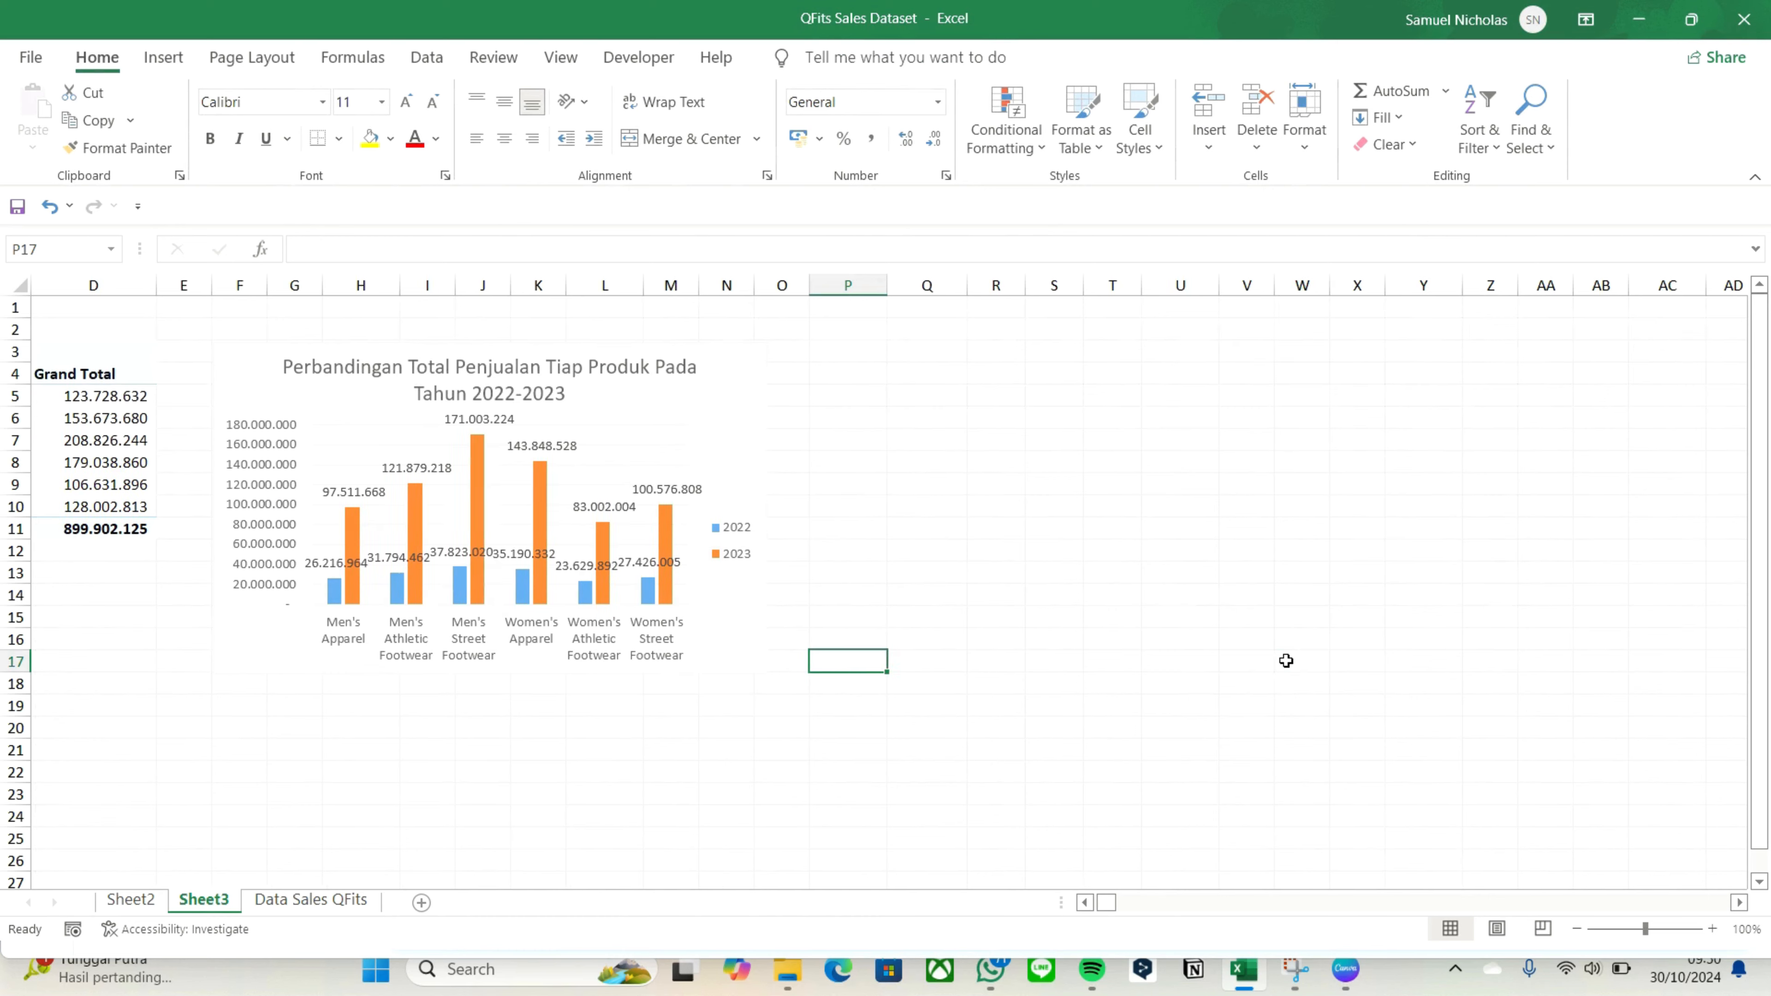
pyautogui.click(753, 457)
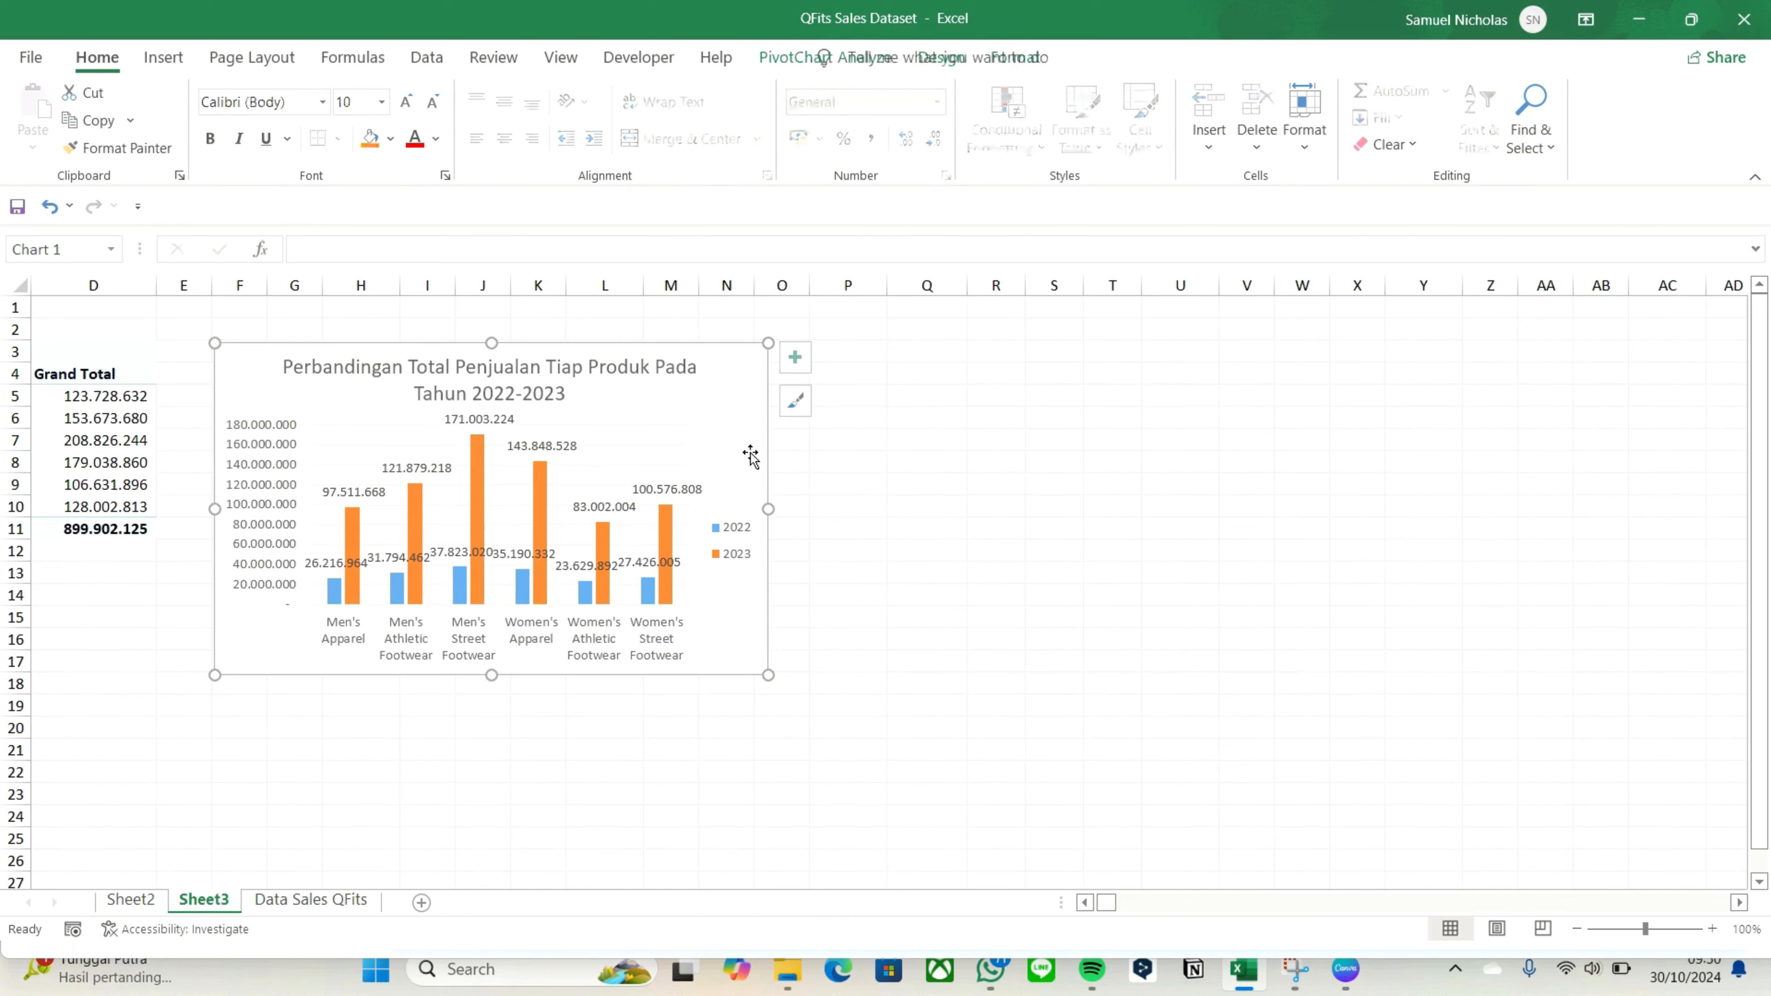
pyautogui.moveTo(772, 675); pyautogui.dragTo(1084, 880)
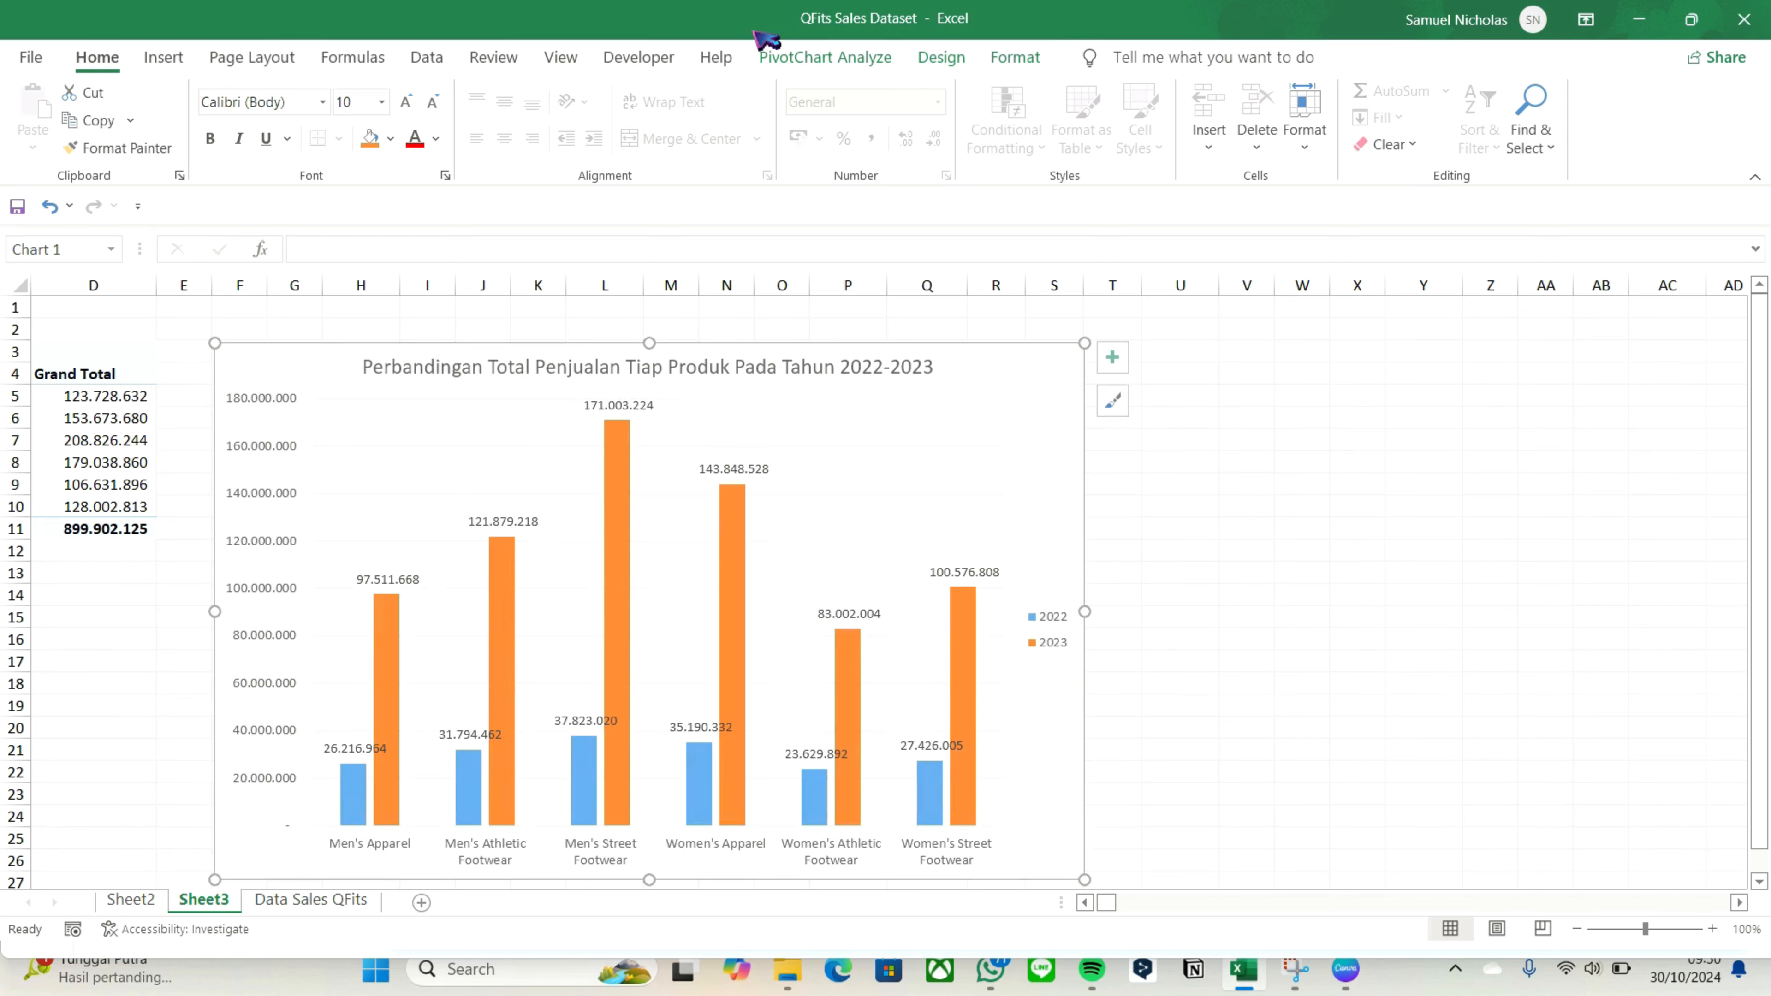
pyautogui.press('super+shift+s')
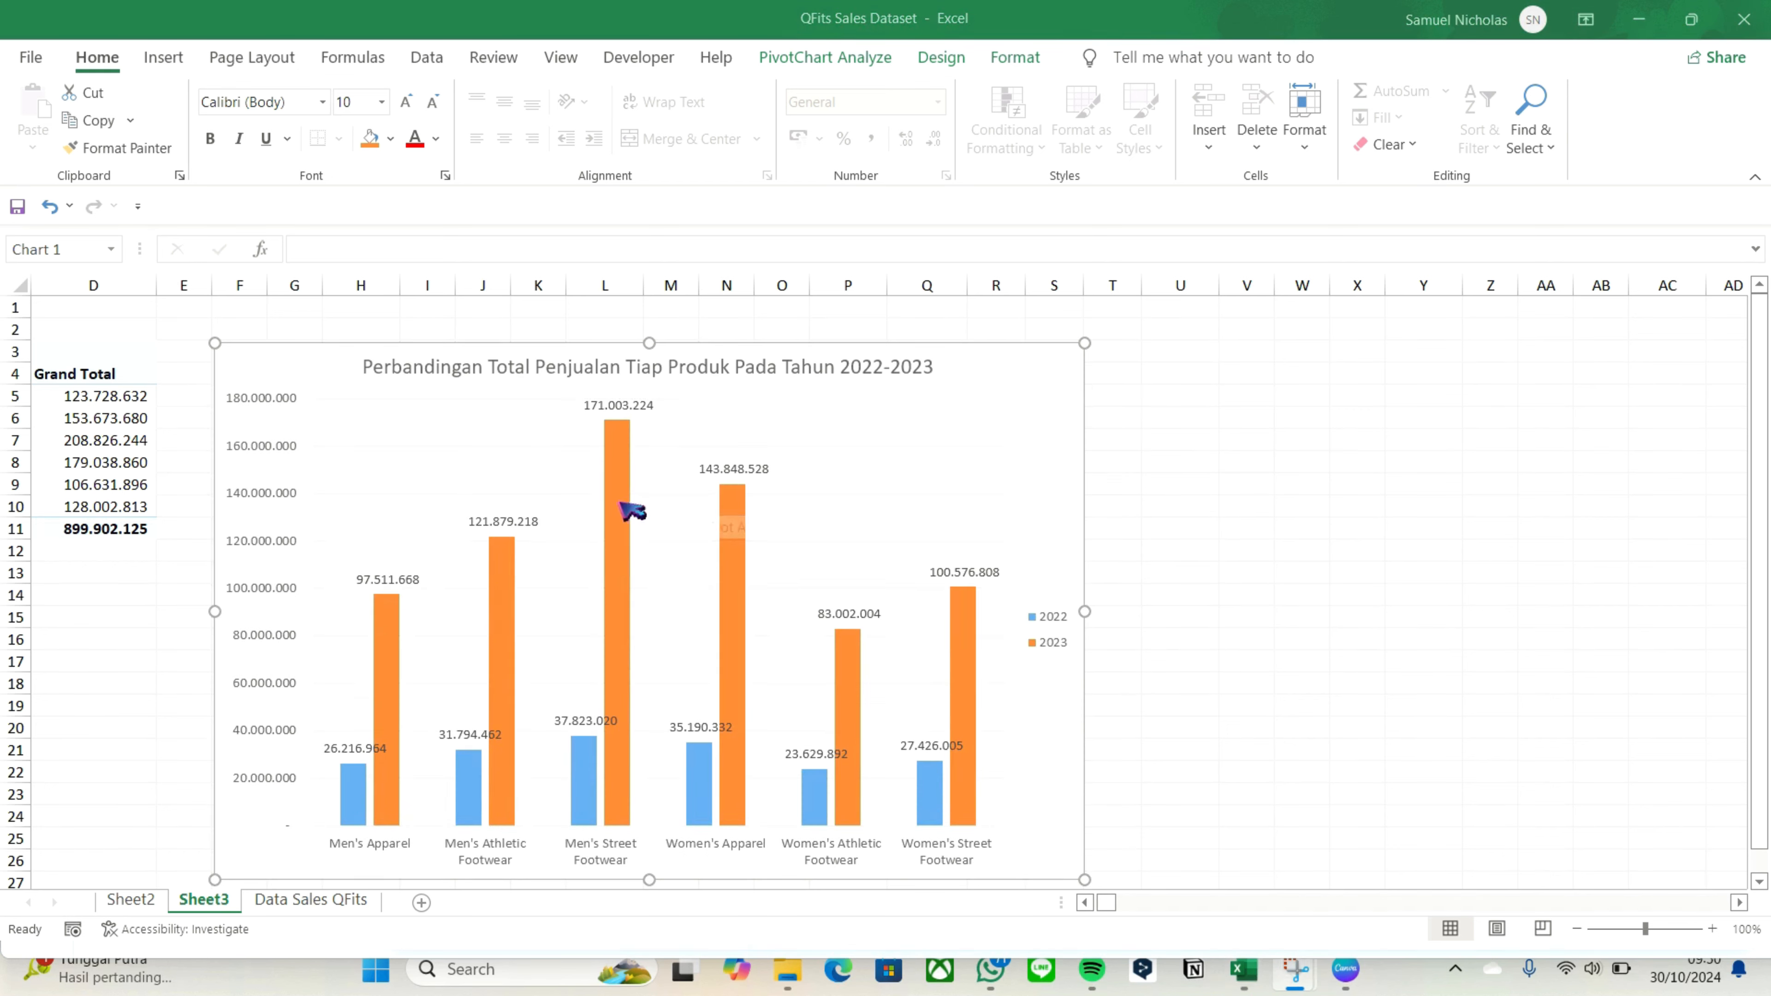
# Sort the chart's products from largest to smallest based on the 2023 series
pyautogui.moveTo(619, 508)
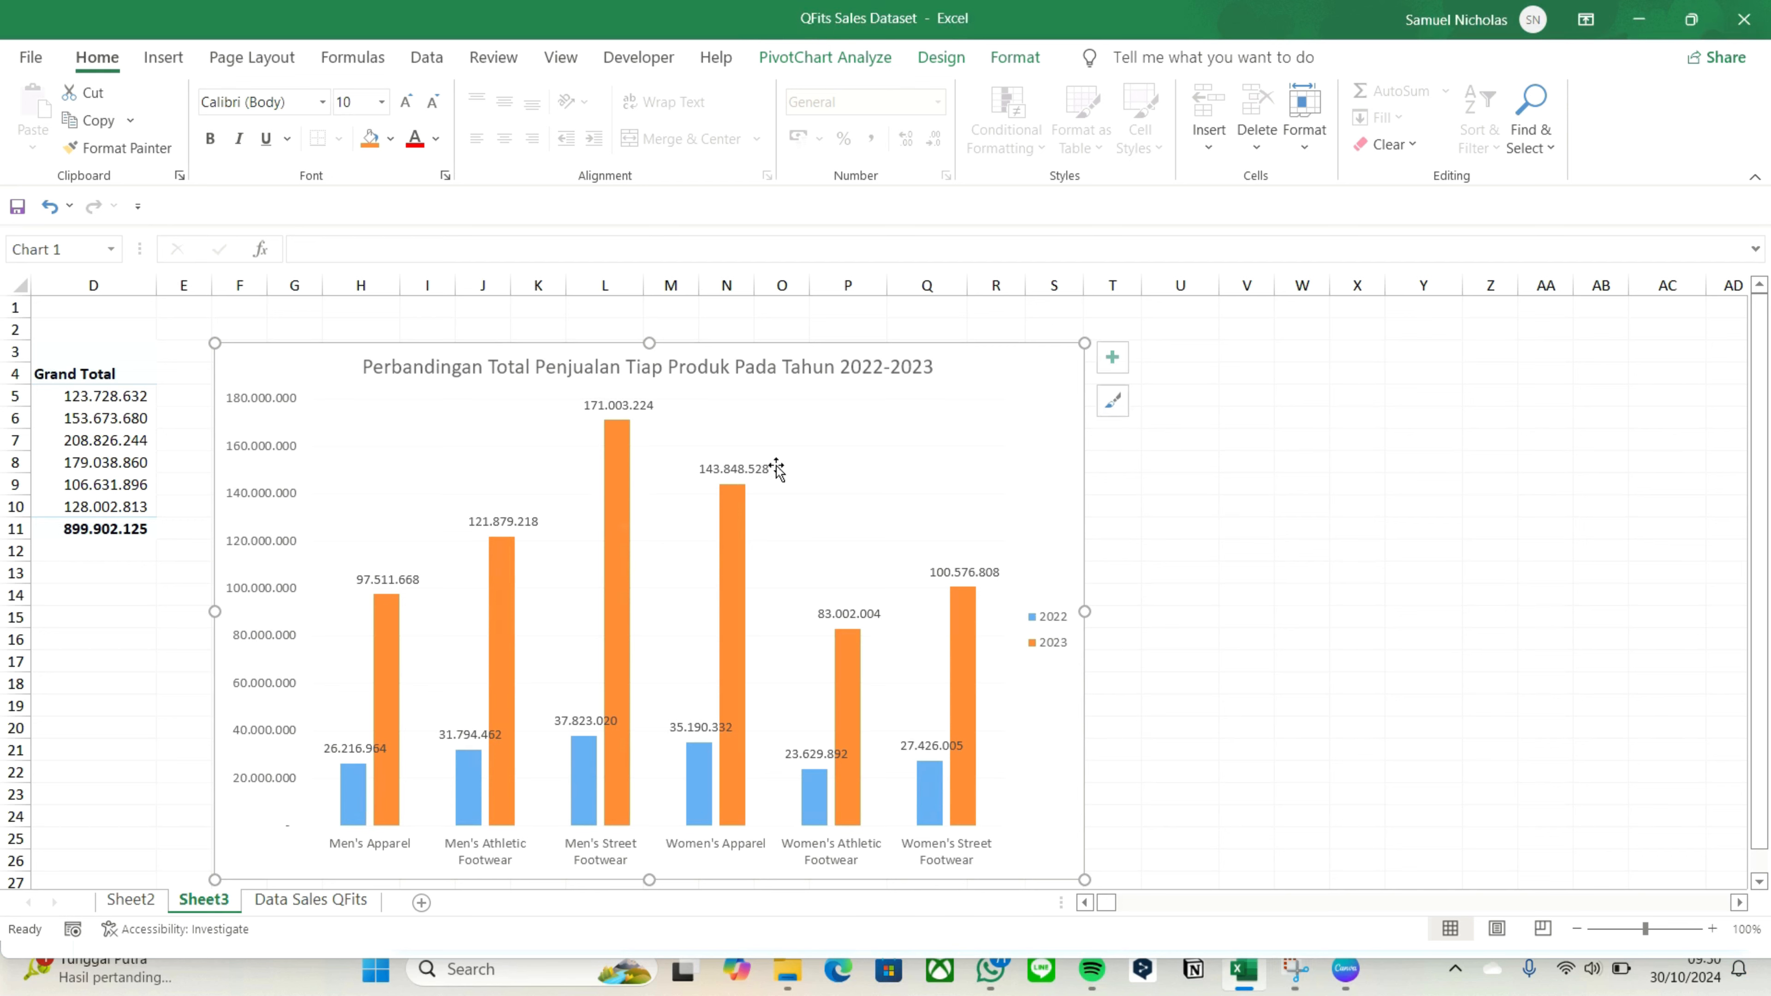
pyautogui.click(625, 487)
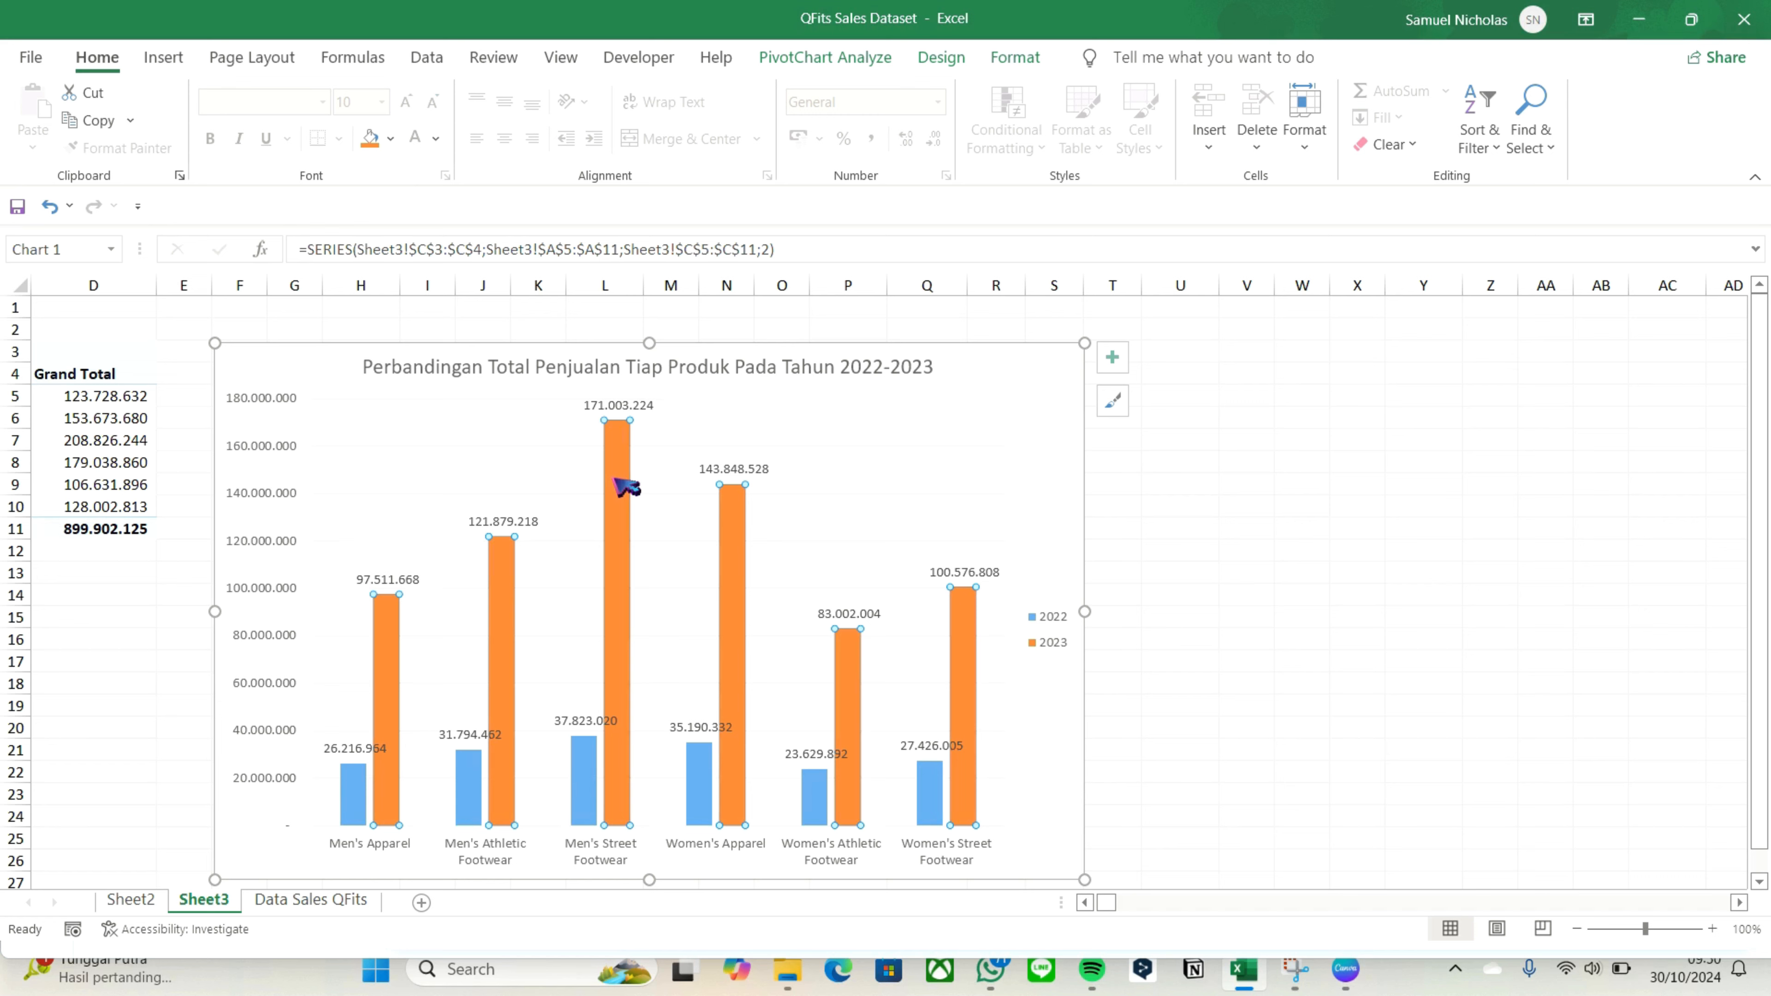
pyautogui.rightClick(626, 487)
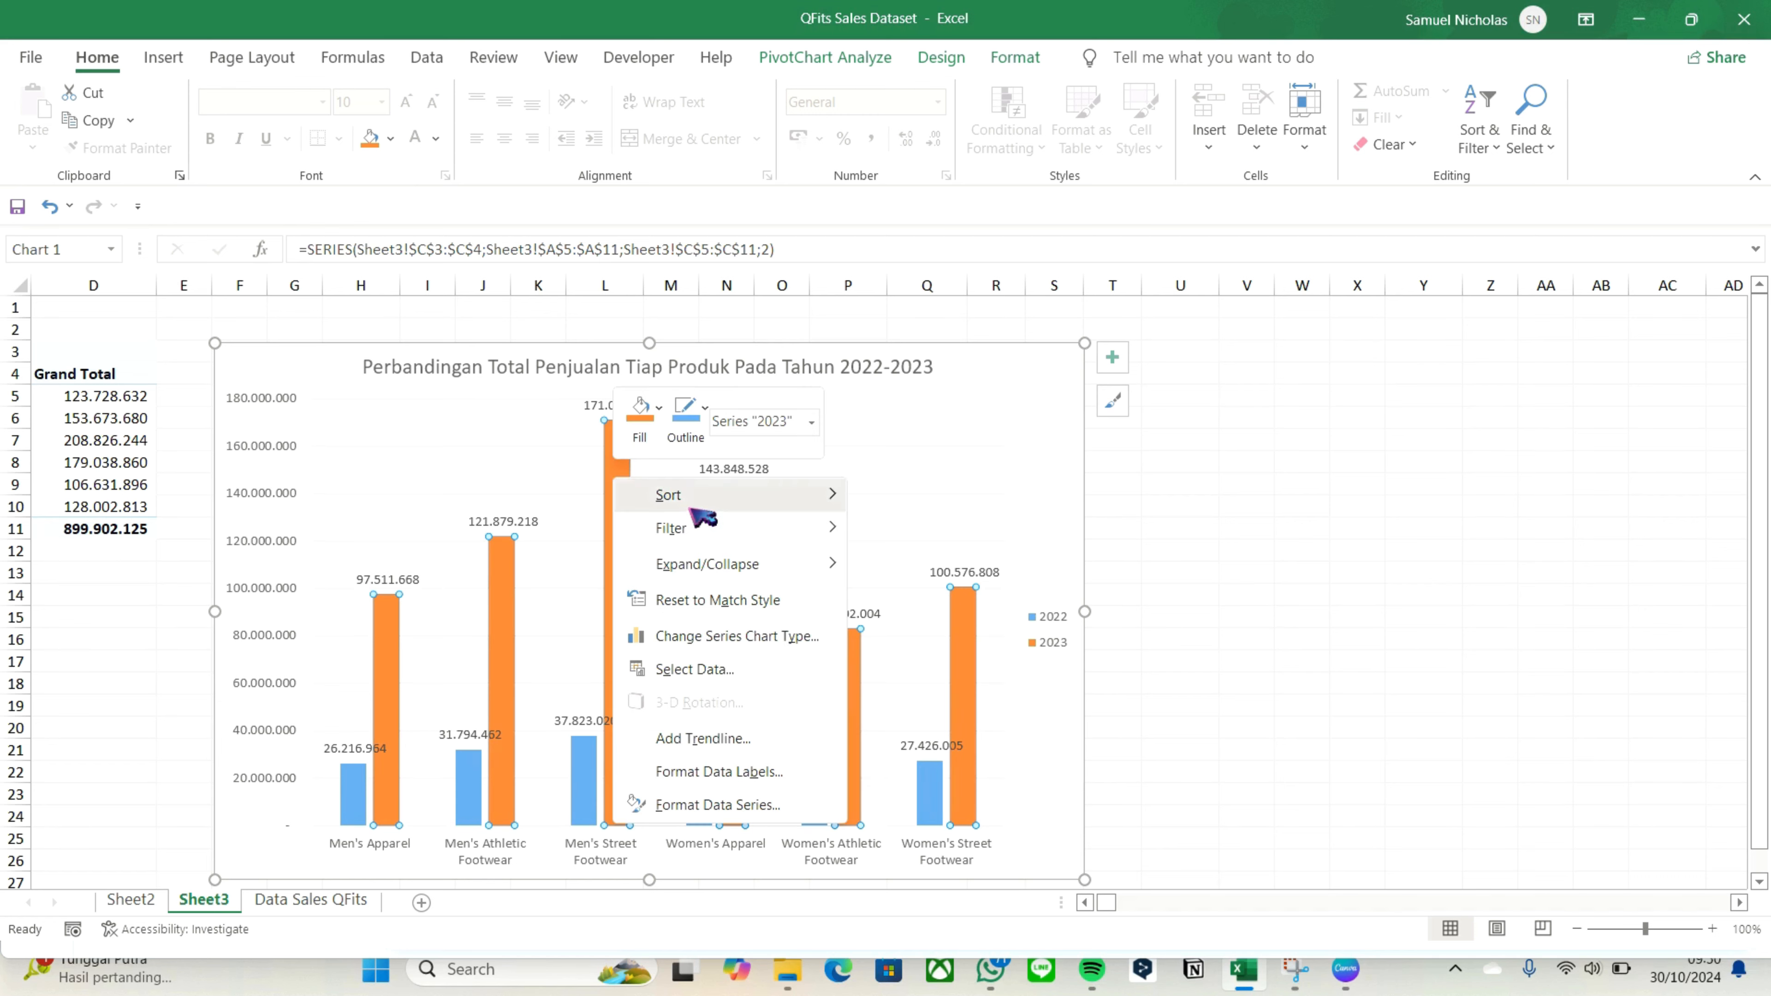
pyautogui.moveTo(695, 506)
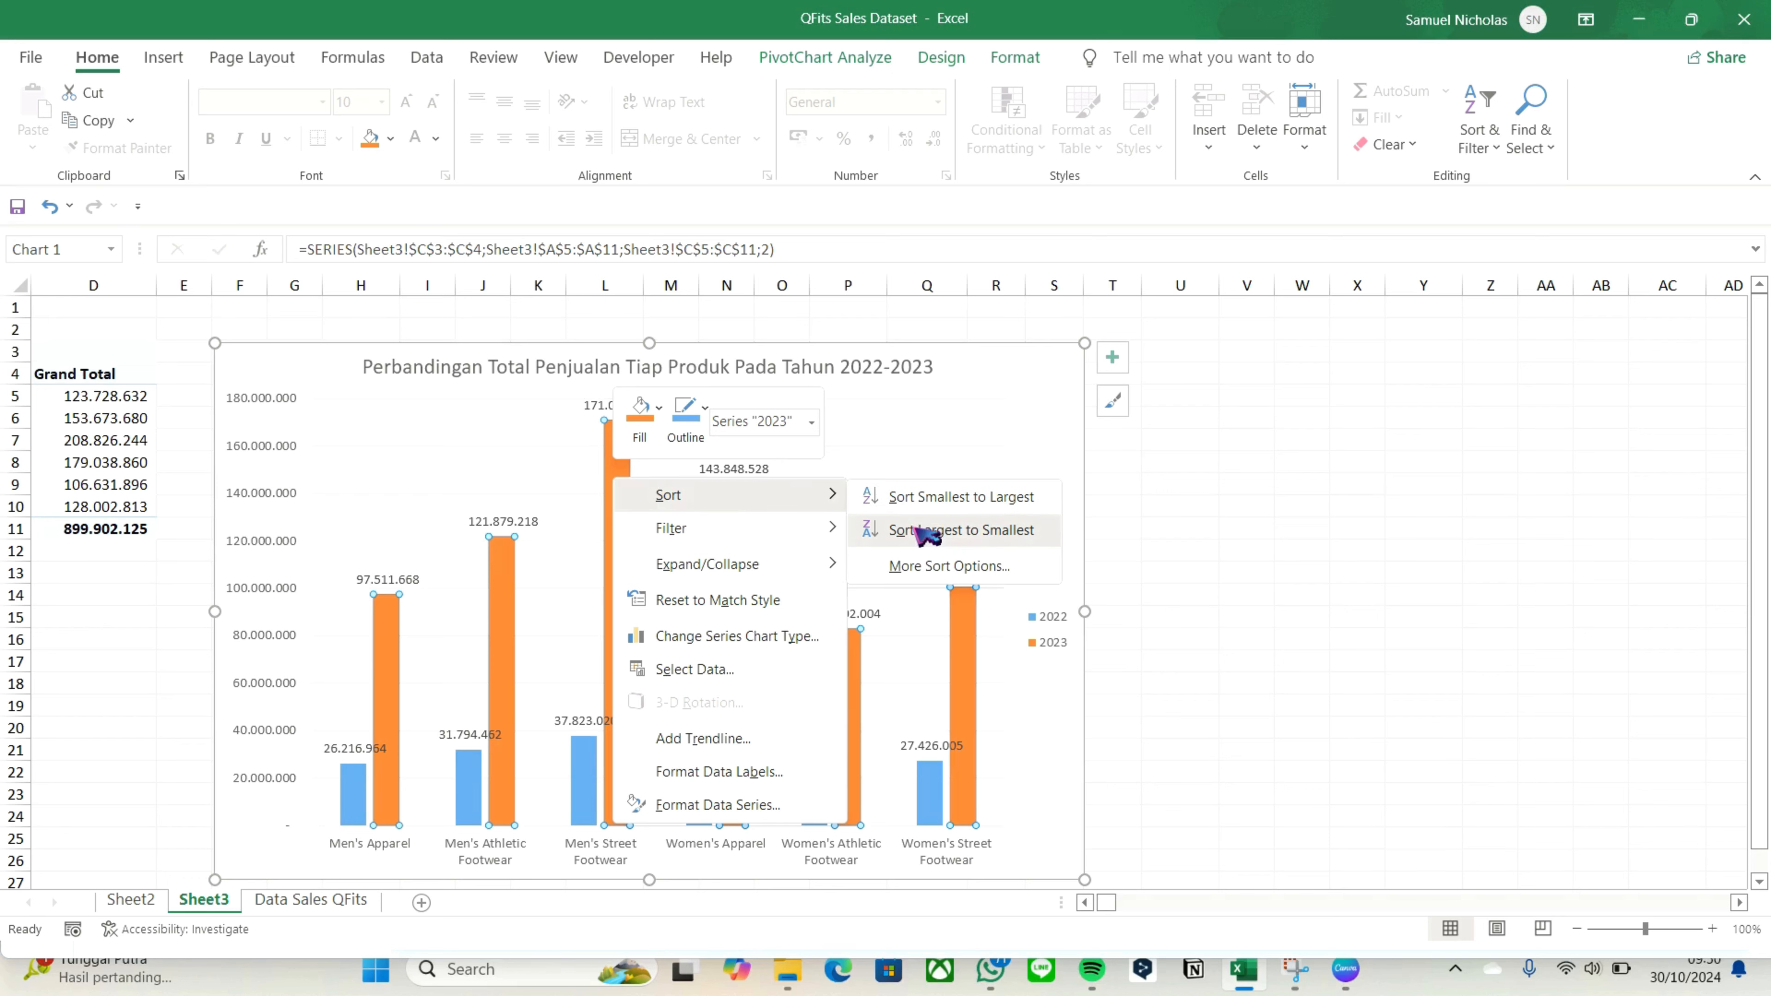
pyautogui.click(927, 531)
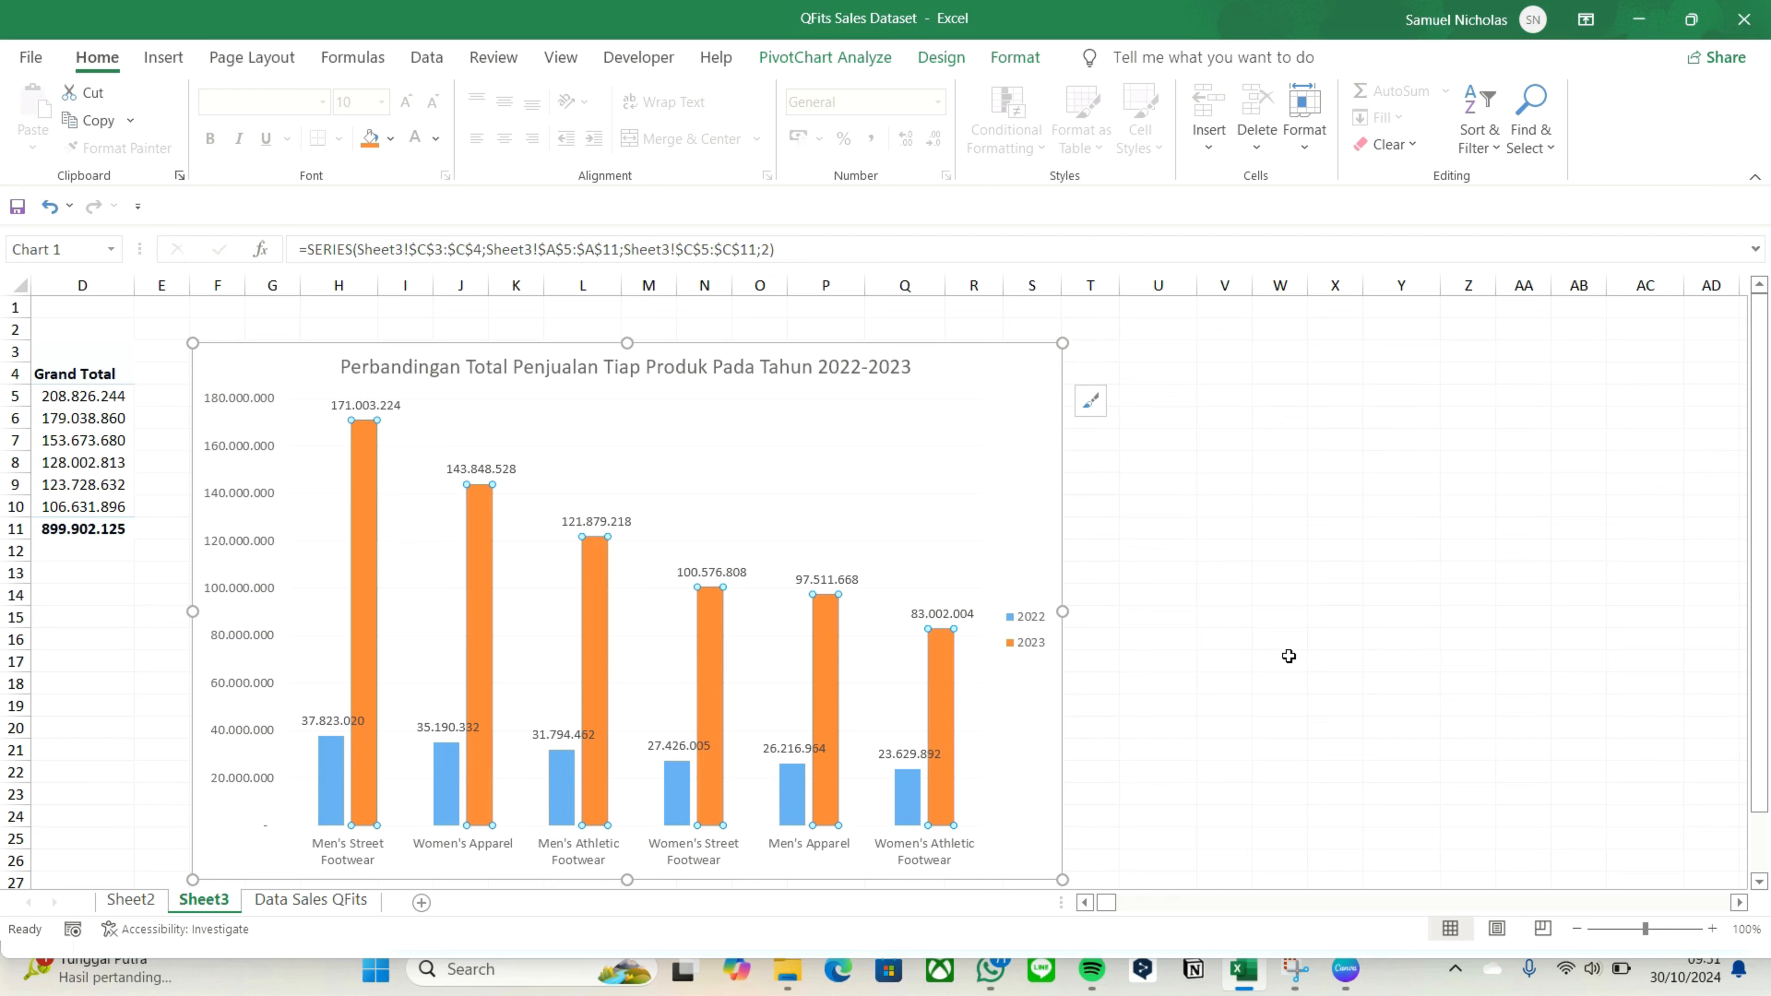
# Fill the 2023 Men's Street Footwear column with the darkest orange theme shade and the 2023 Women's Apparel column with the next lighter shade
pyautogui.click(376, 497)
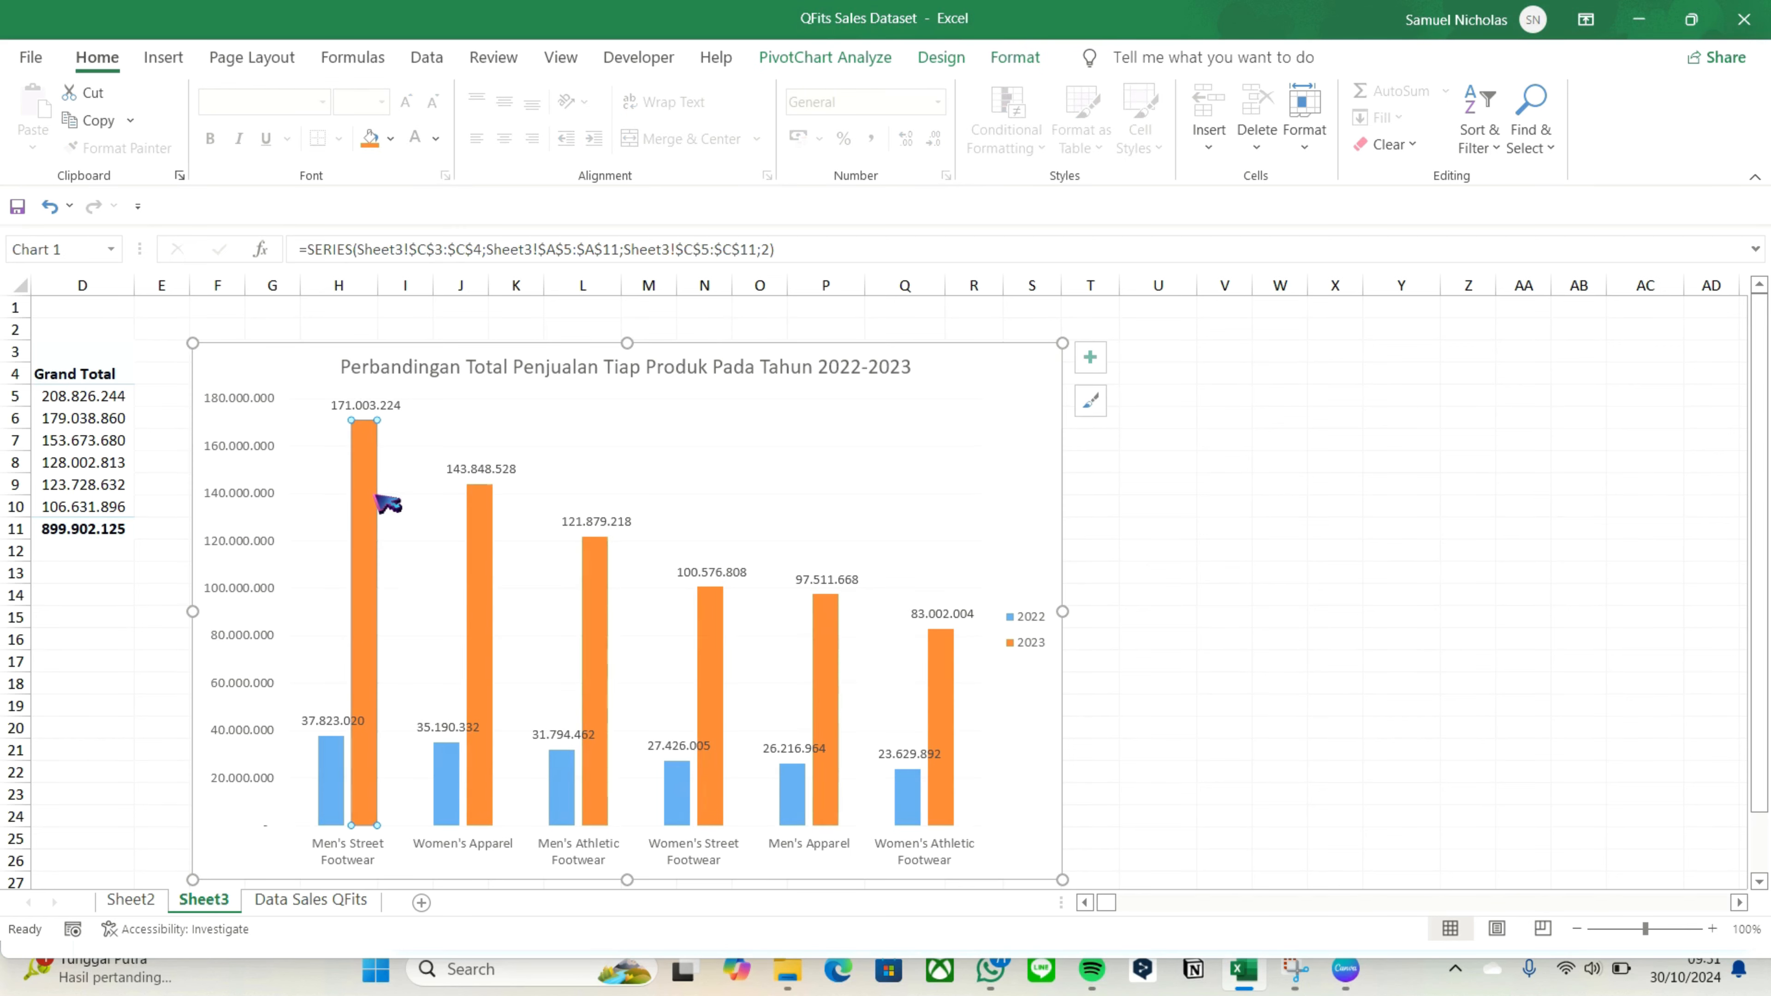
pyautogui.rightClick(377, 495)
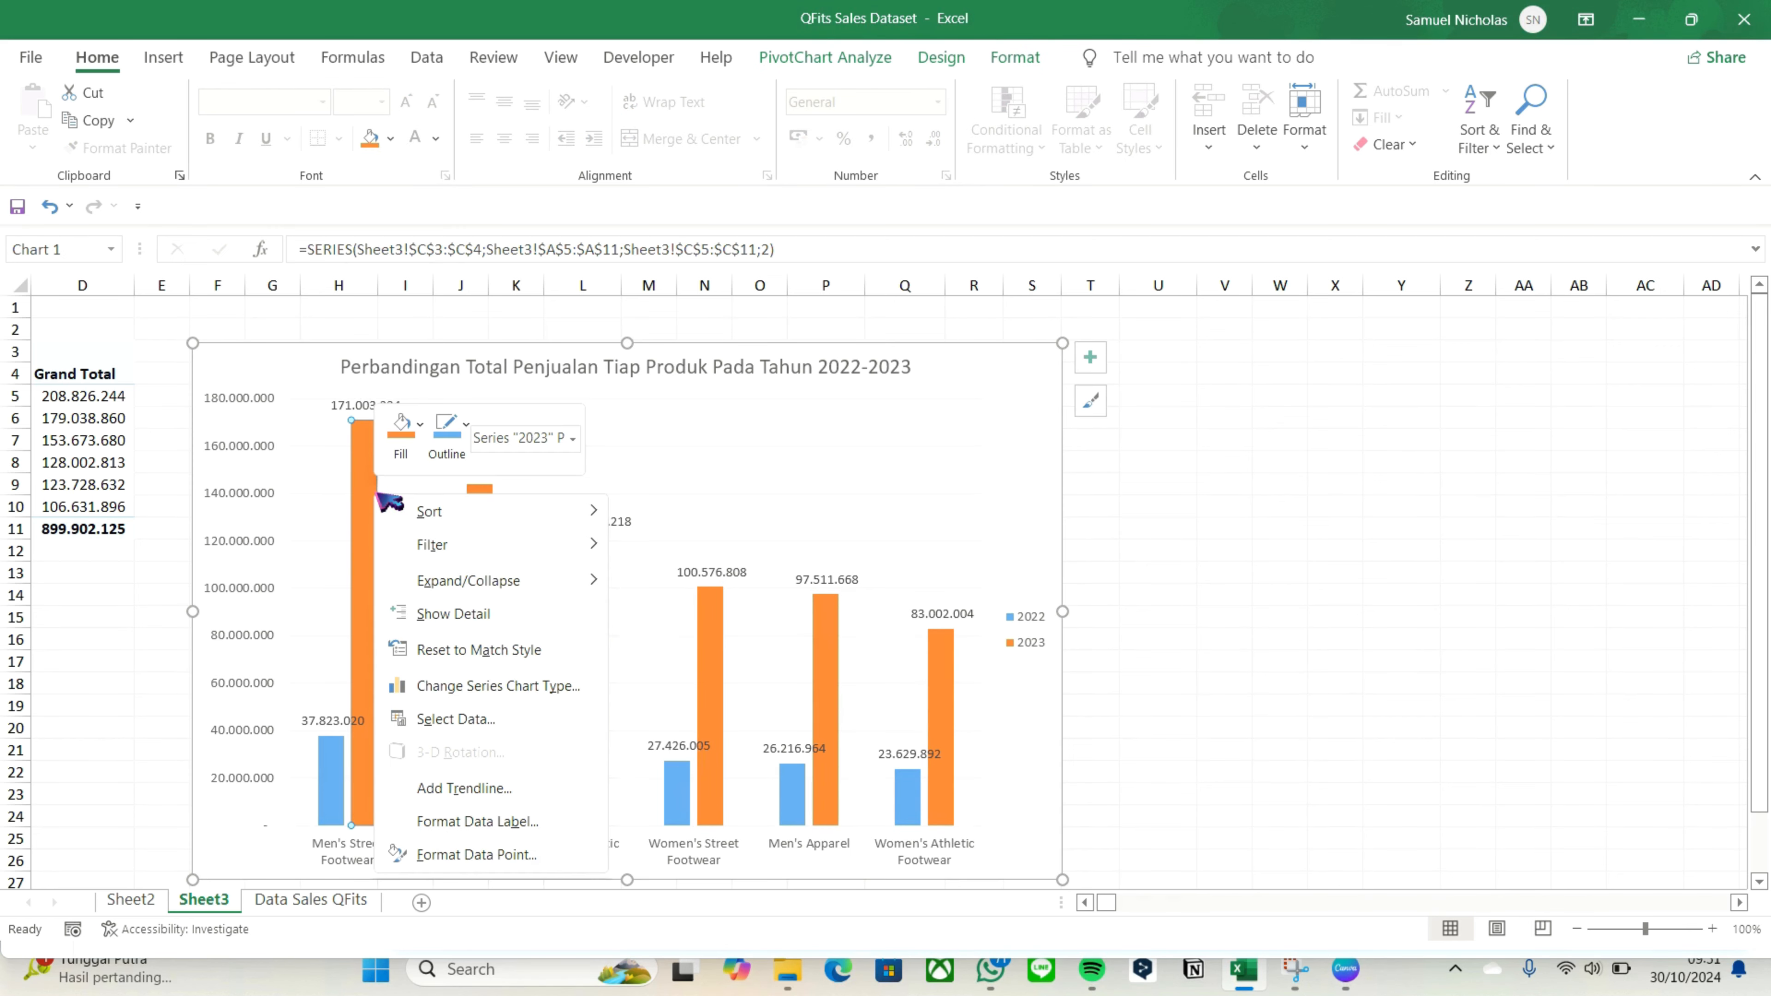
pyautogui.click(420, 424)
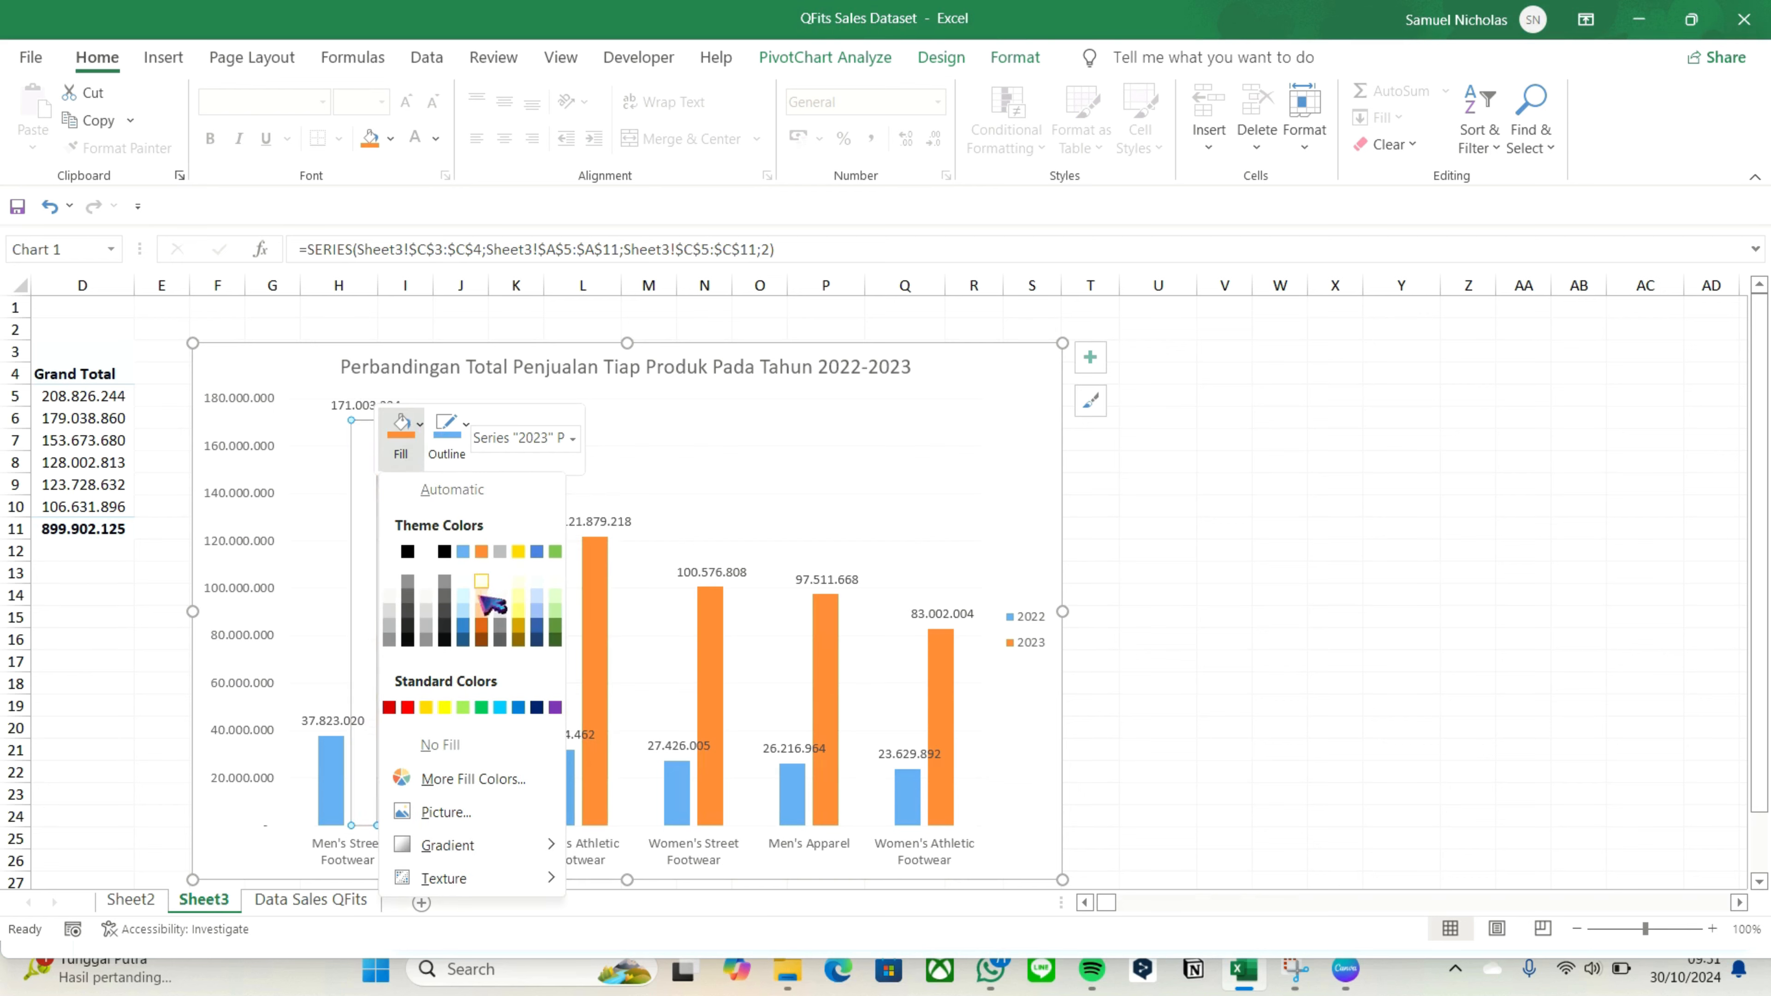
pyautogui.click(480, 641)
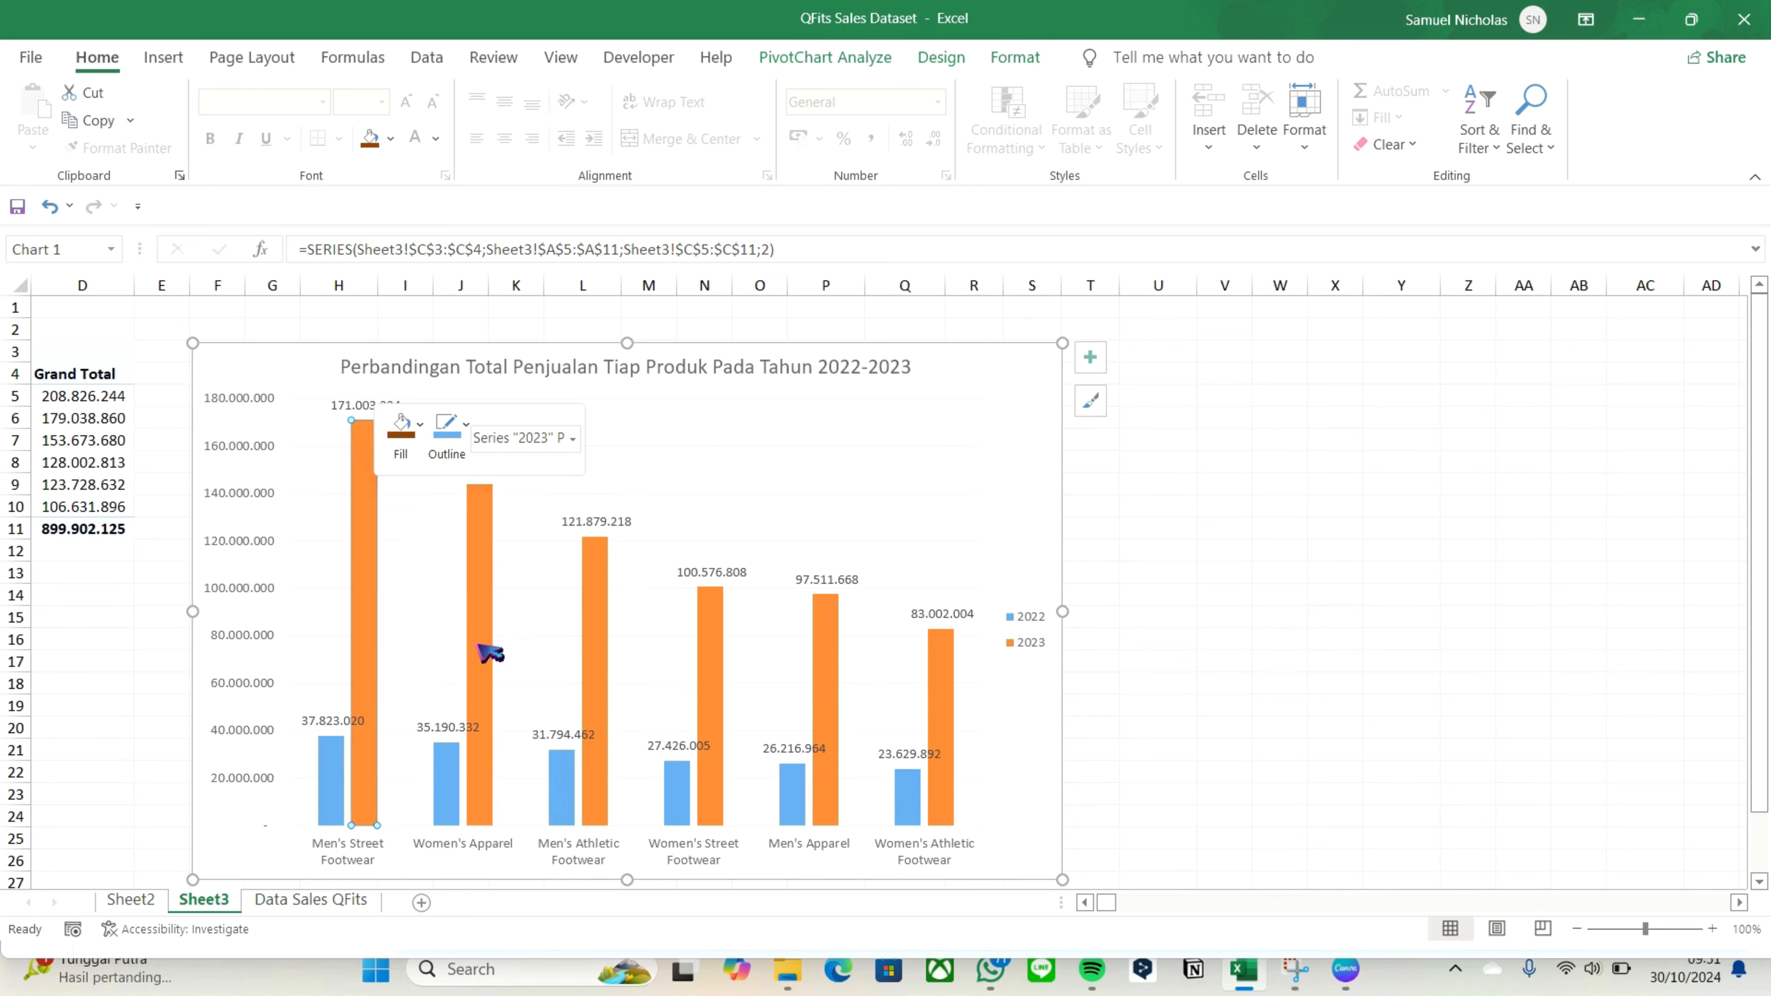
pyautogui.rightClick(477, 617)
pyautogui.click(505, 662)
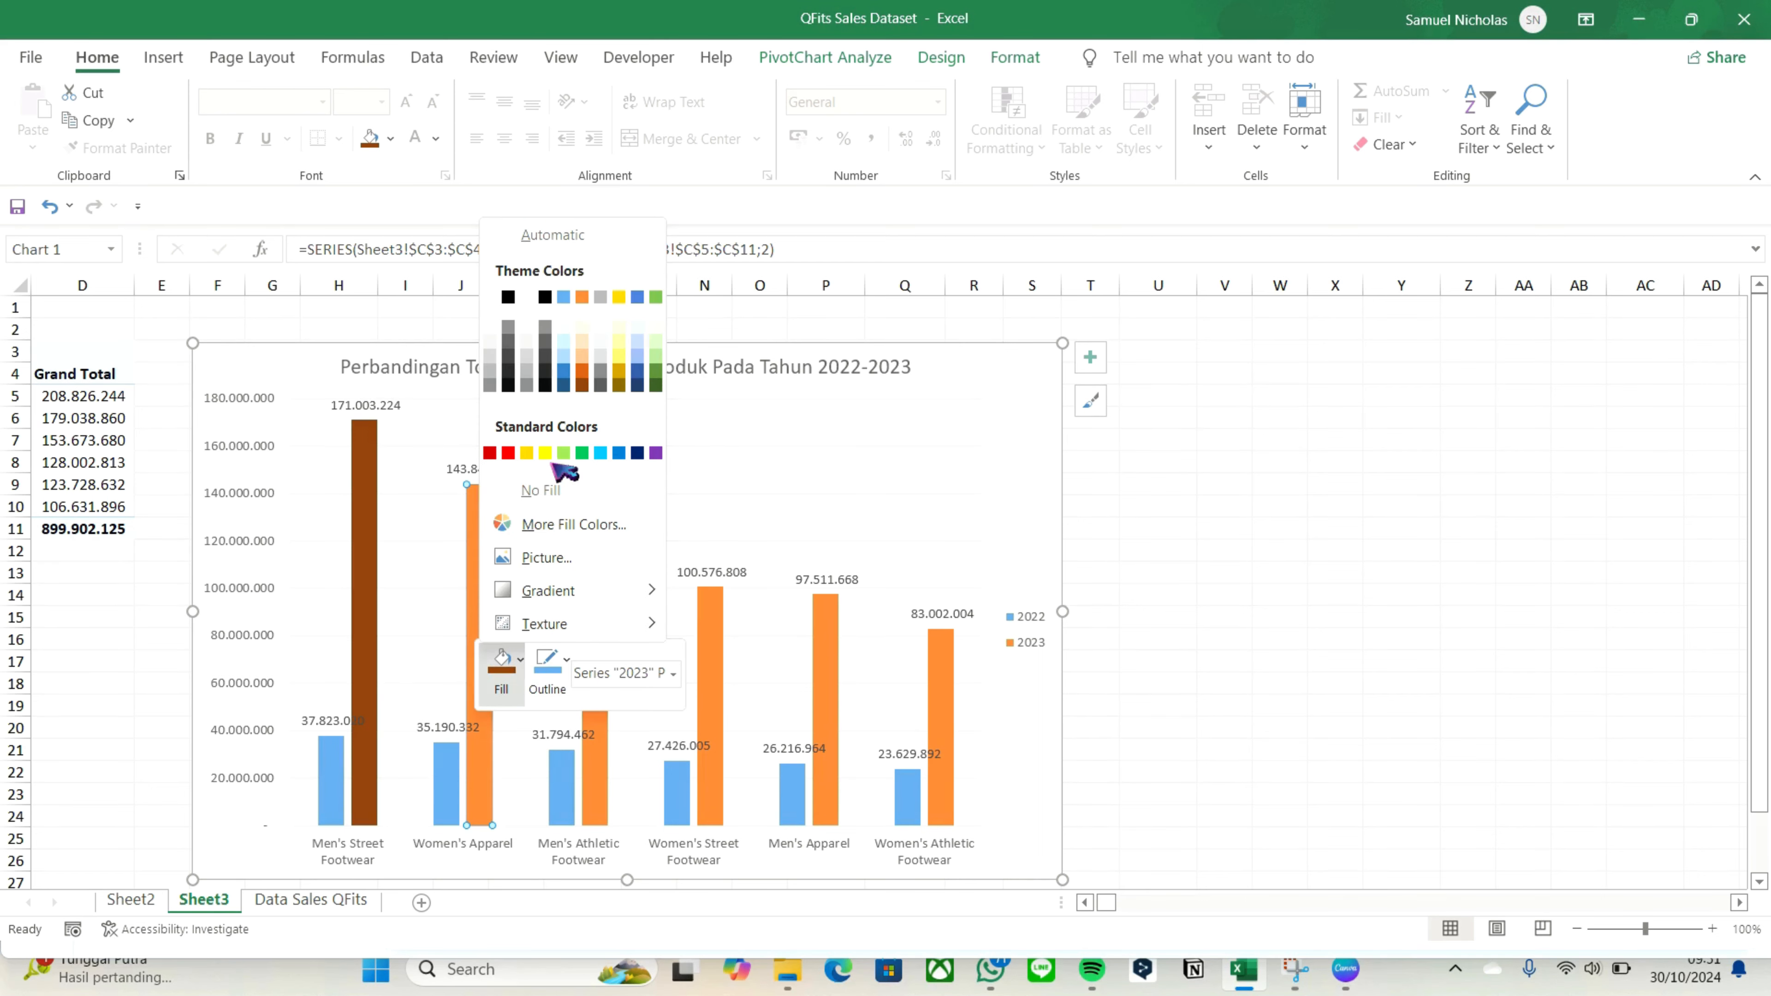
pyautogui.click(581, 369)
# Fill the 2023 Men's Athletic Footwear column with the base orange theme colour and the 2023 Women's Street Footwear column with a lighter orange shade
pyautogui.click(594, 584)
pyautogui.rightClick(594, 586)
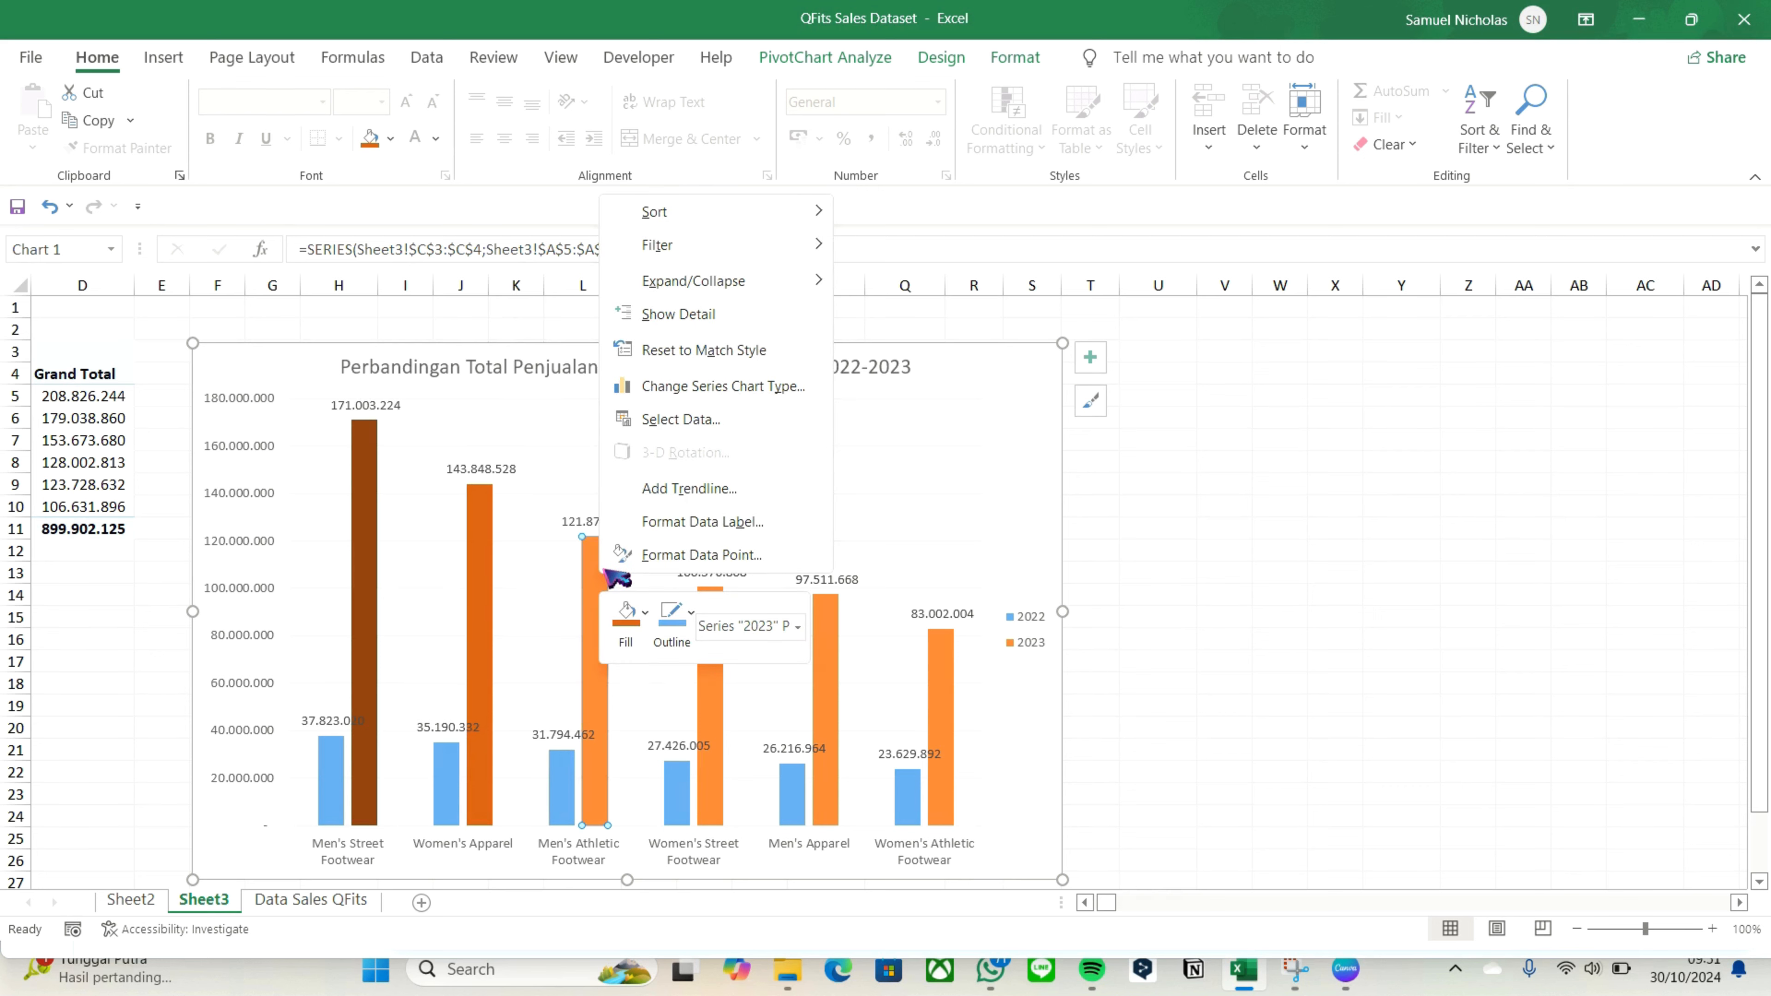
pyautogui.click(643, 614)
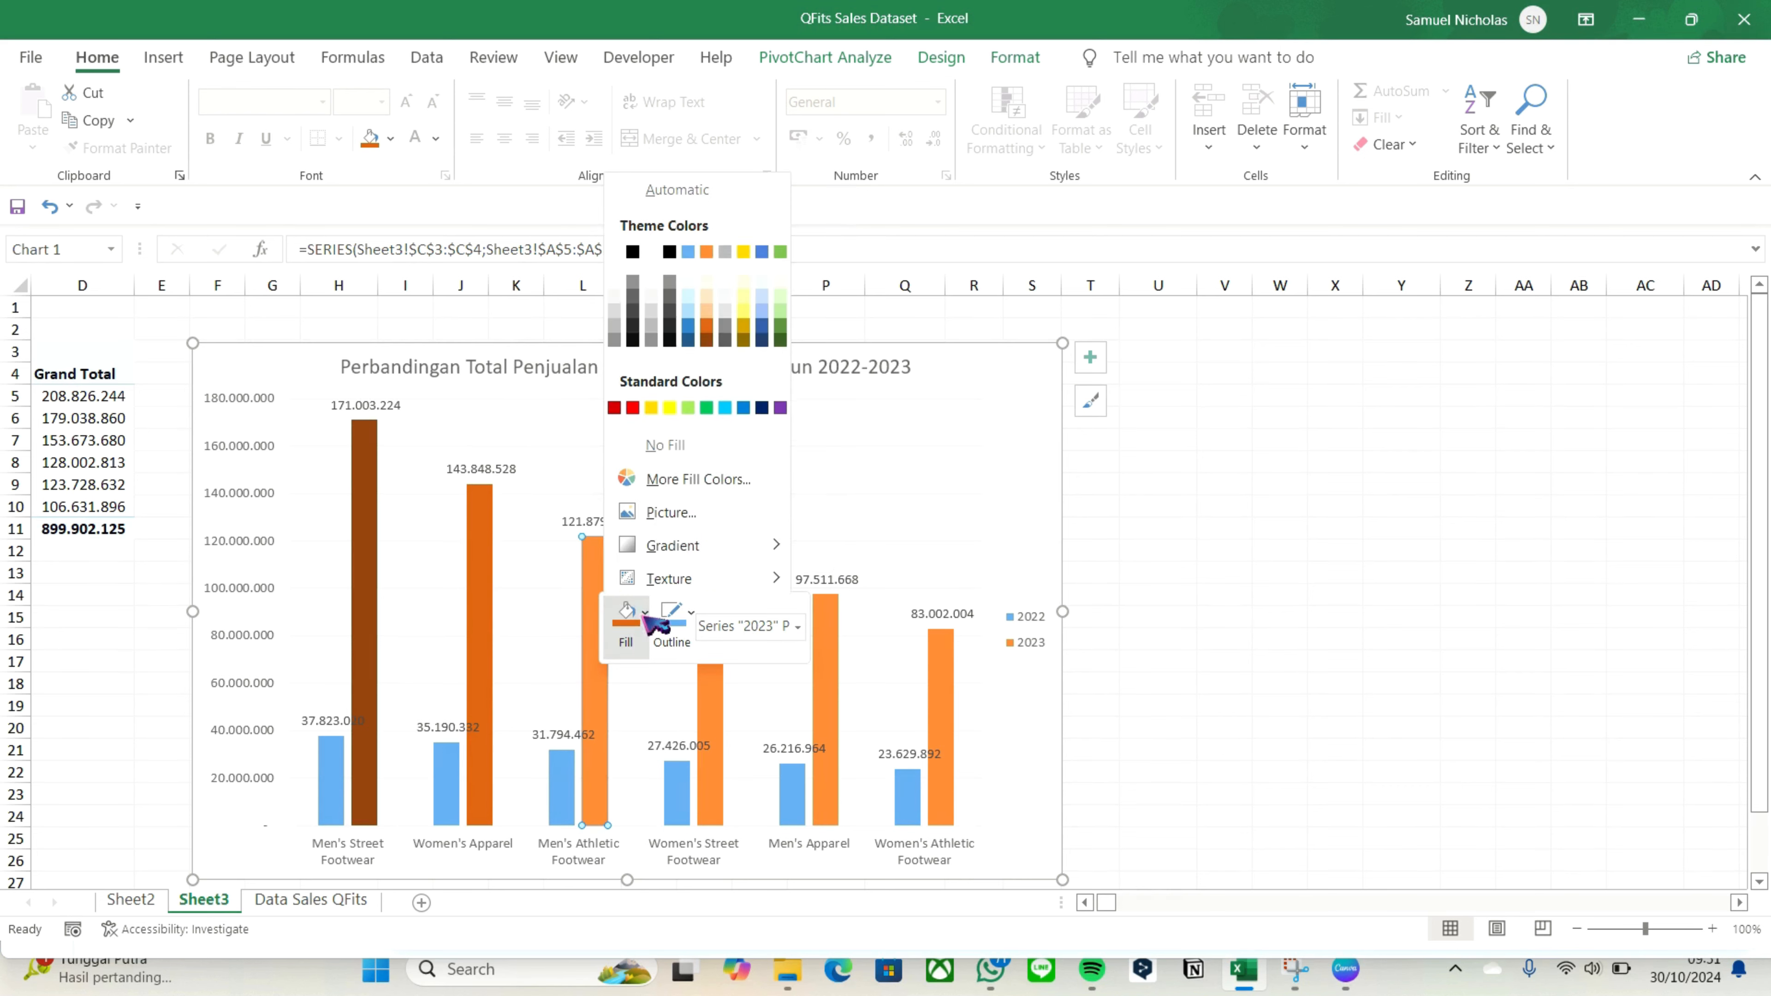
pyautogui.click(706, 251)
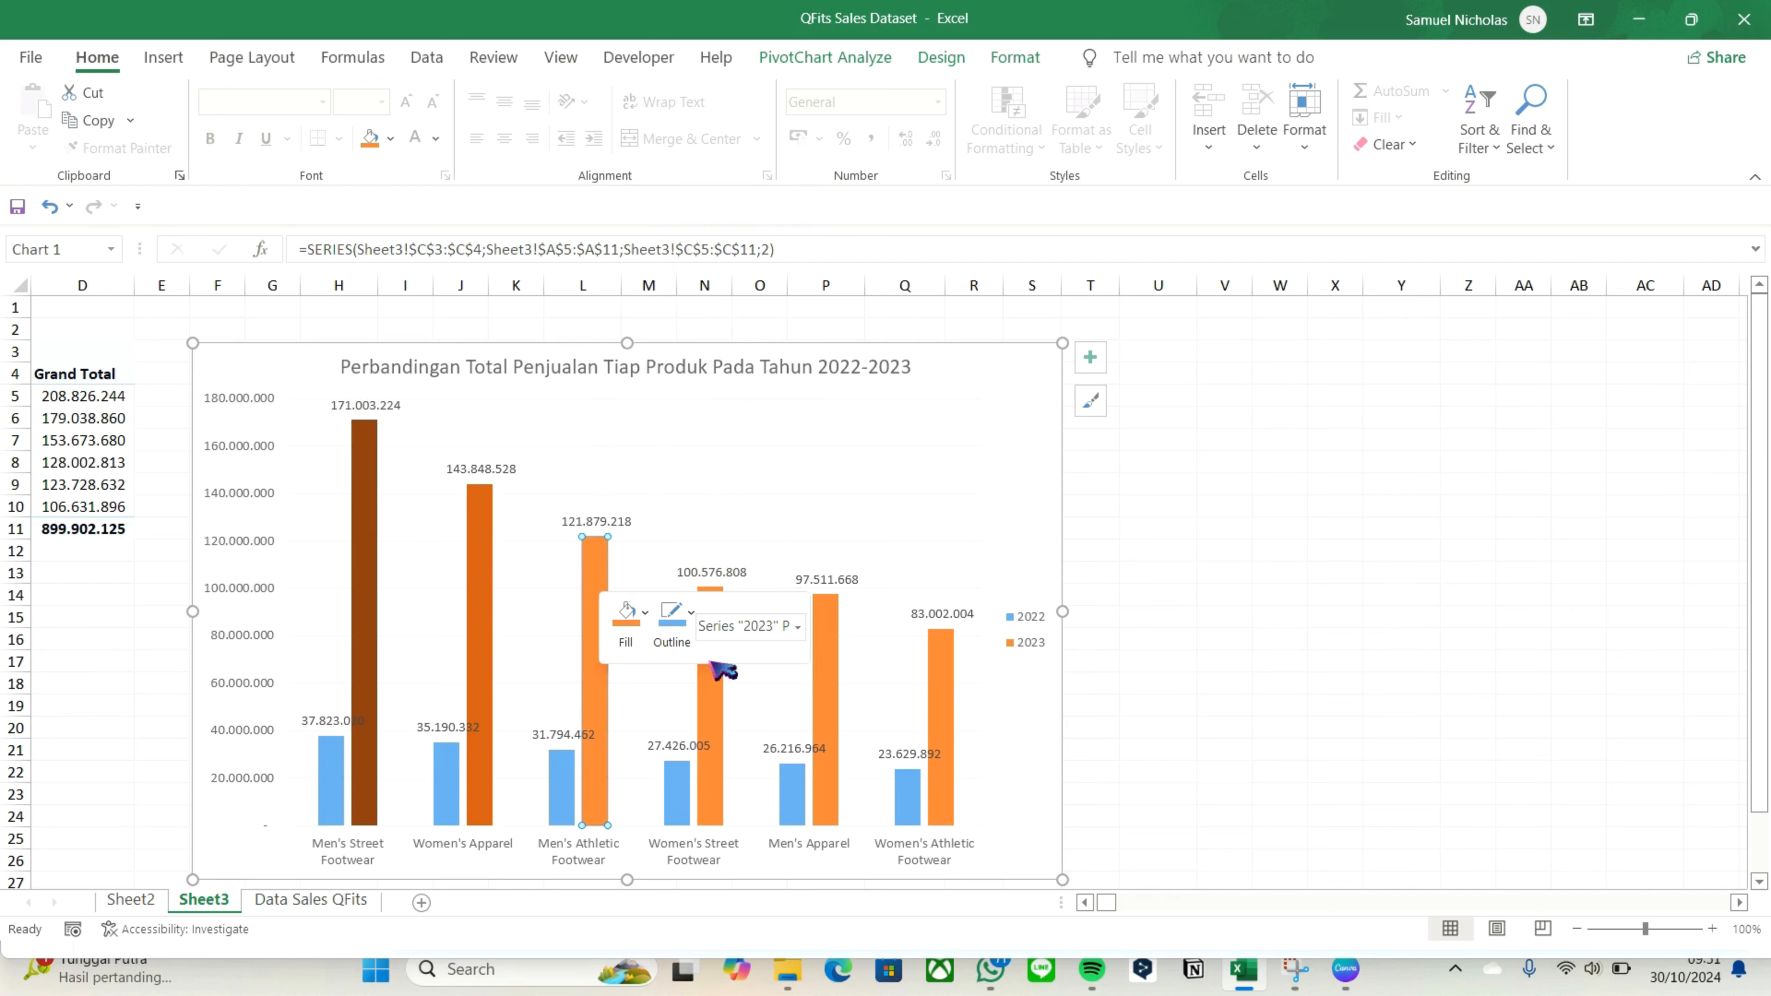
pyautogui.rightClick(712, 699)
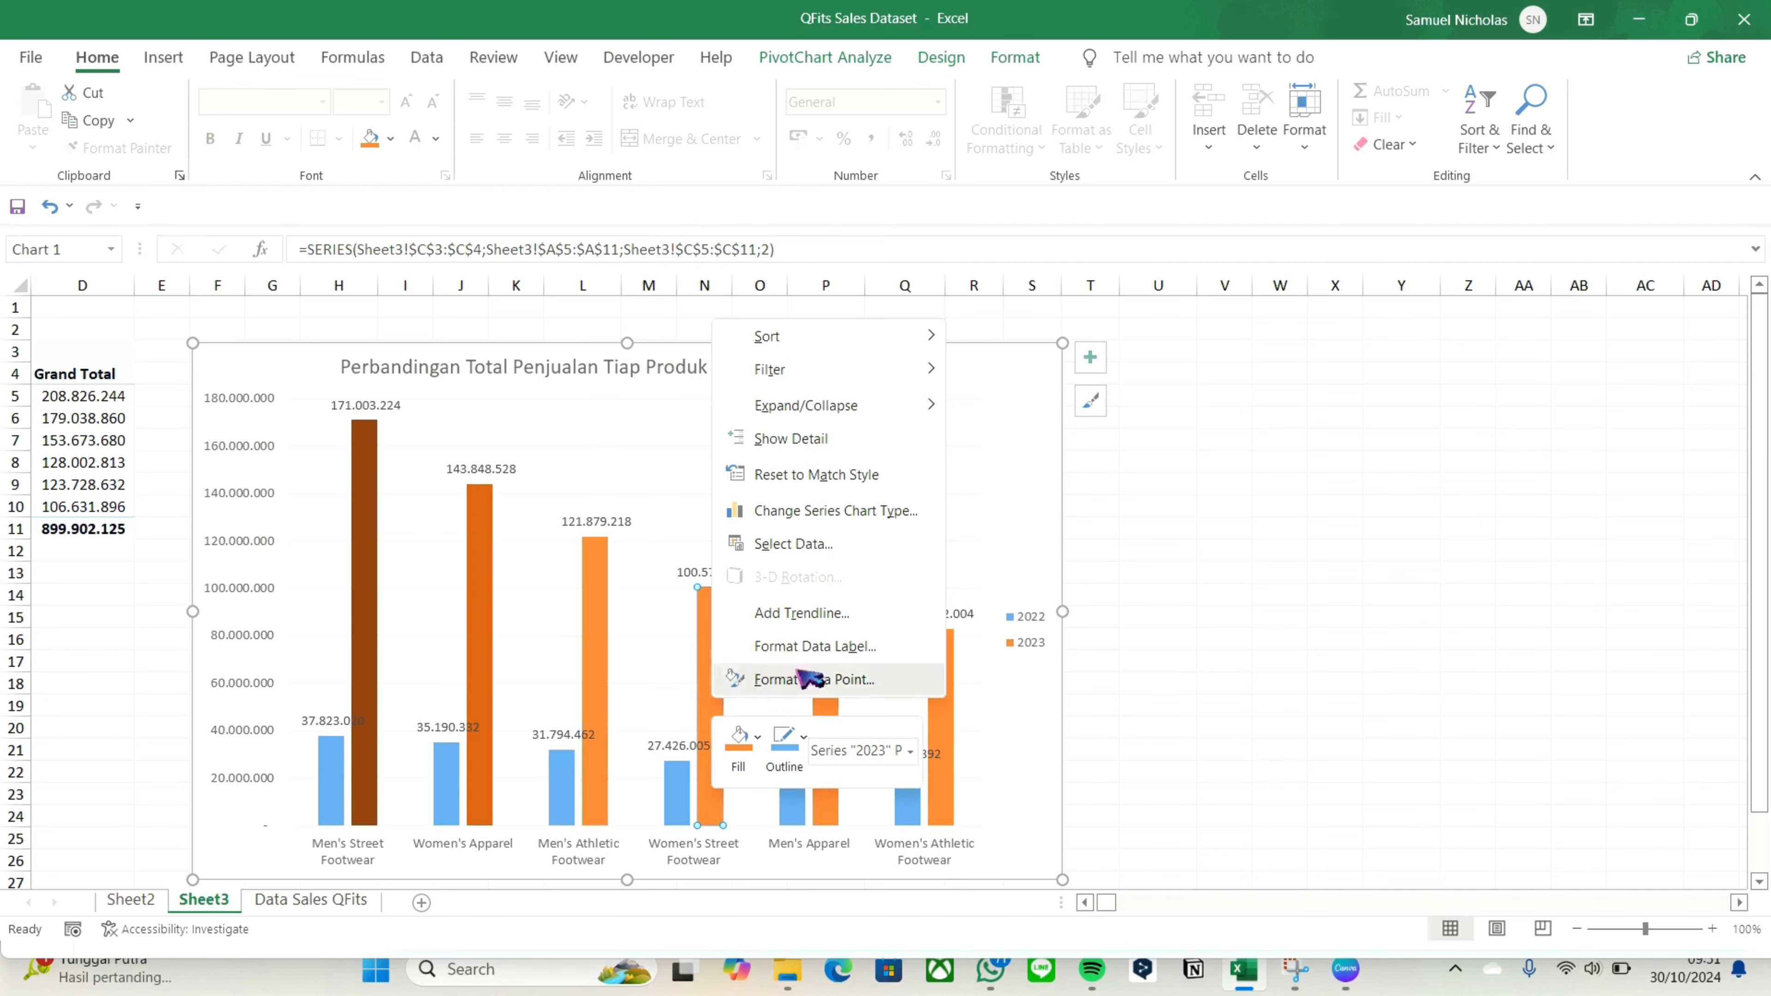
pyautogui.click(757, 741)
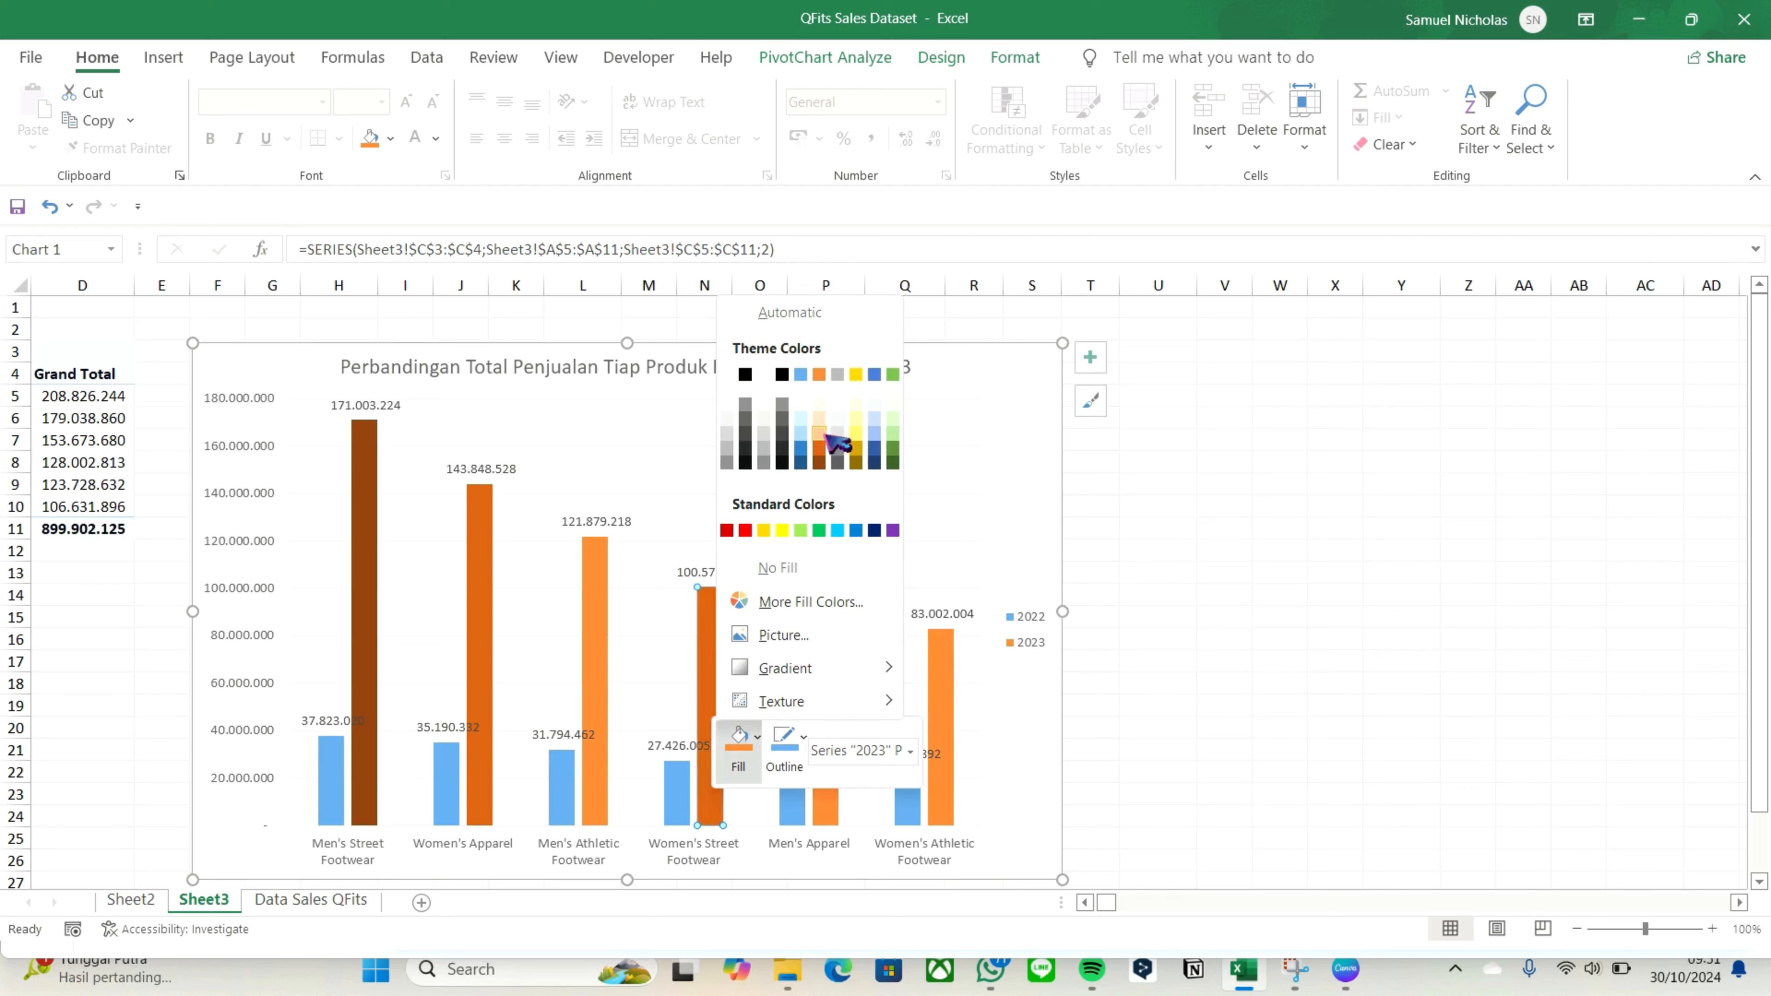
pyautogui.click(823, 439)
# Fill the 2023 Men's Apparel column with a still lighter orange theme shade and the 2023 Women's Athletic Footwear column with the lightest one
pyautogui.click(831, 680)
pyautogui.rightClick(832, 682)
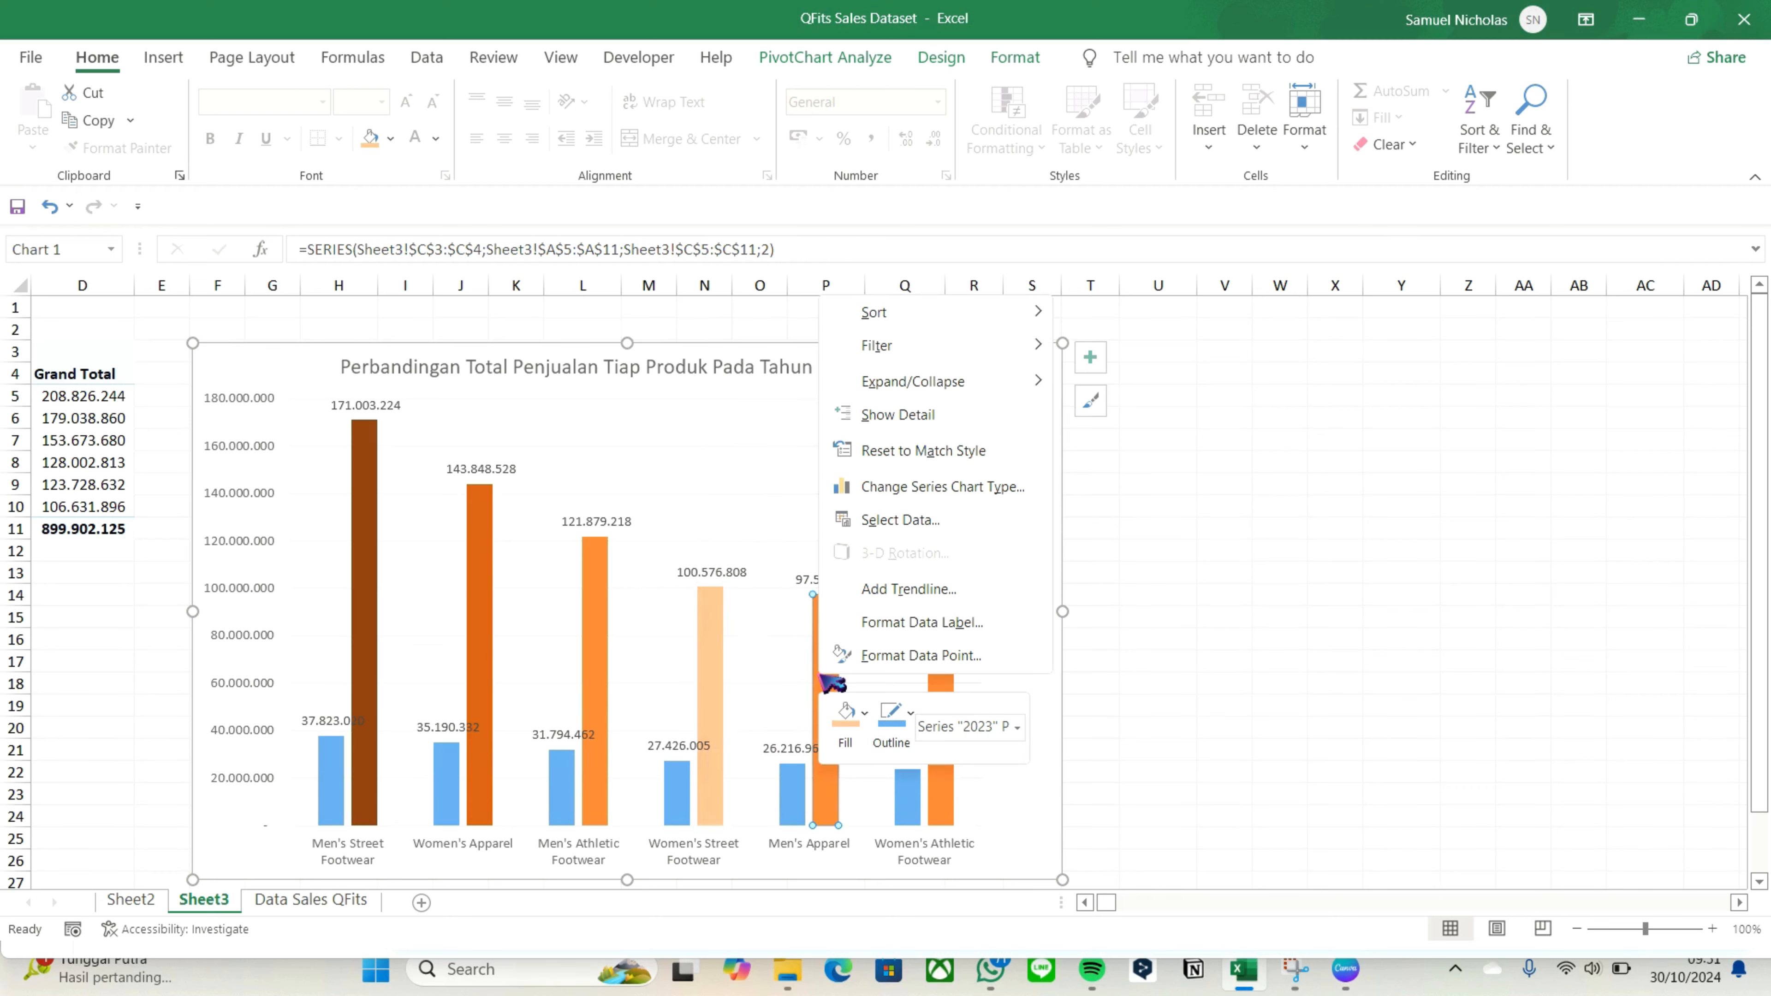
pyautogui.click(863, 712)
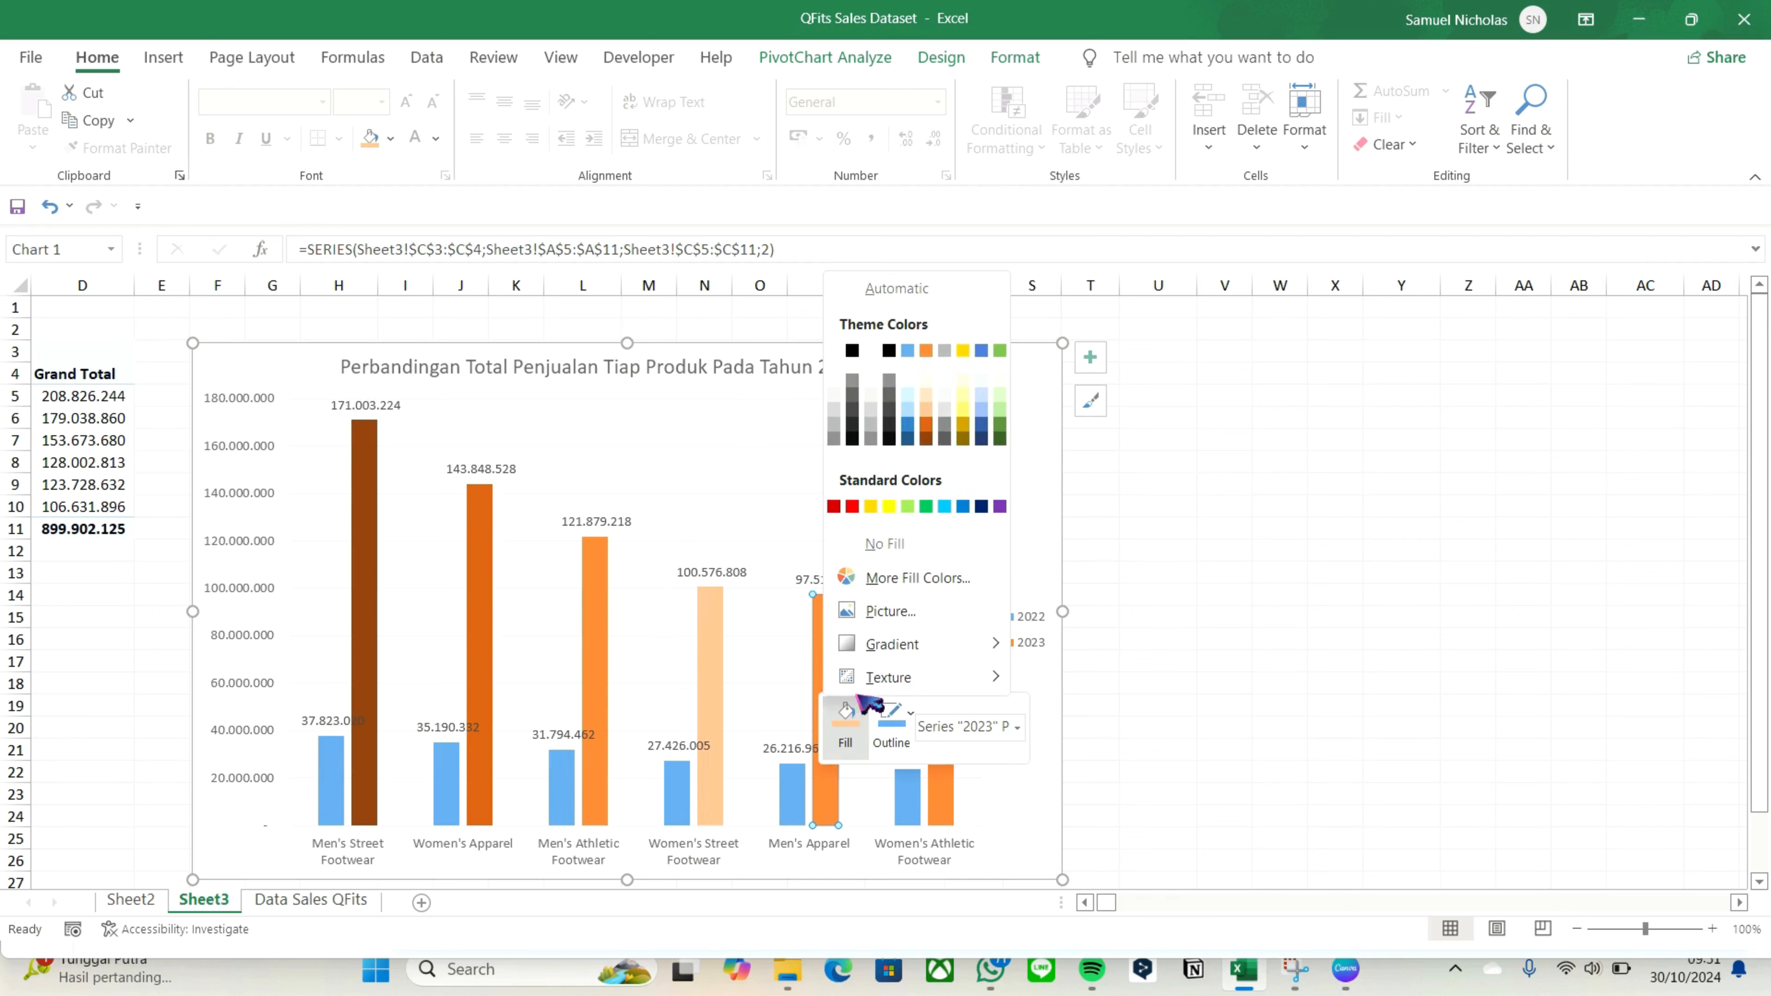
pyautogui.click(926, 395)
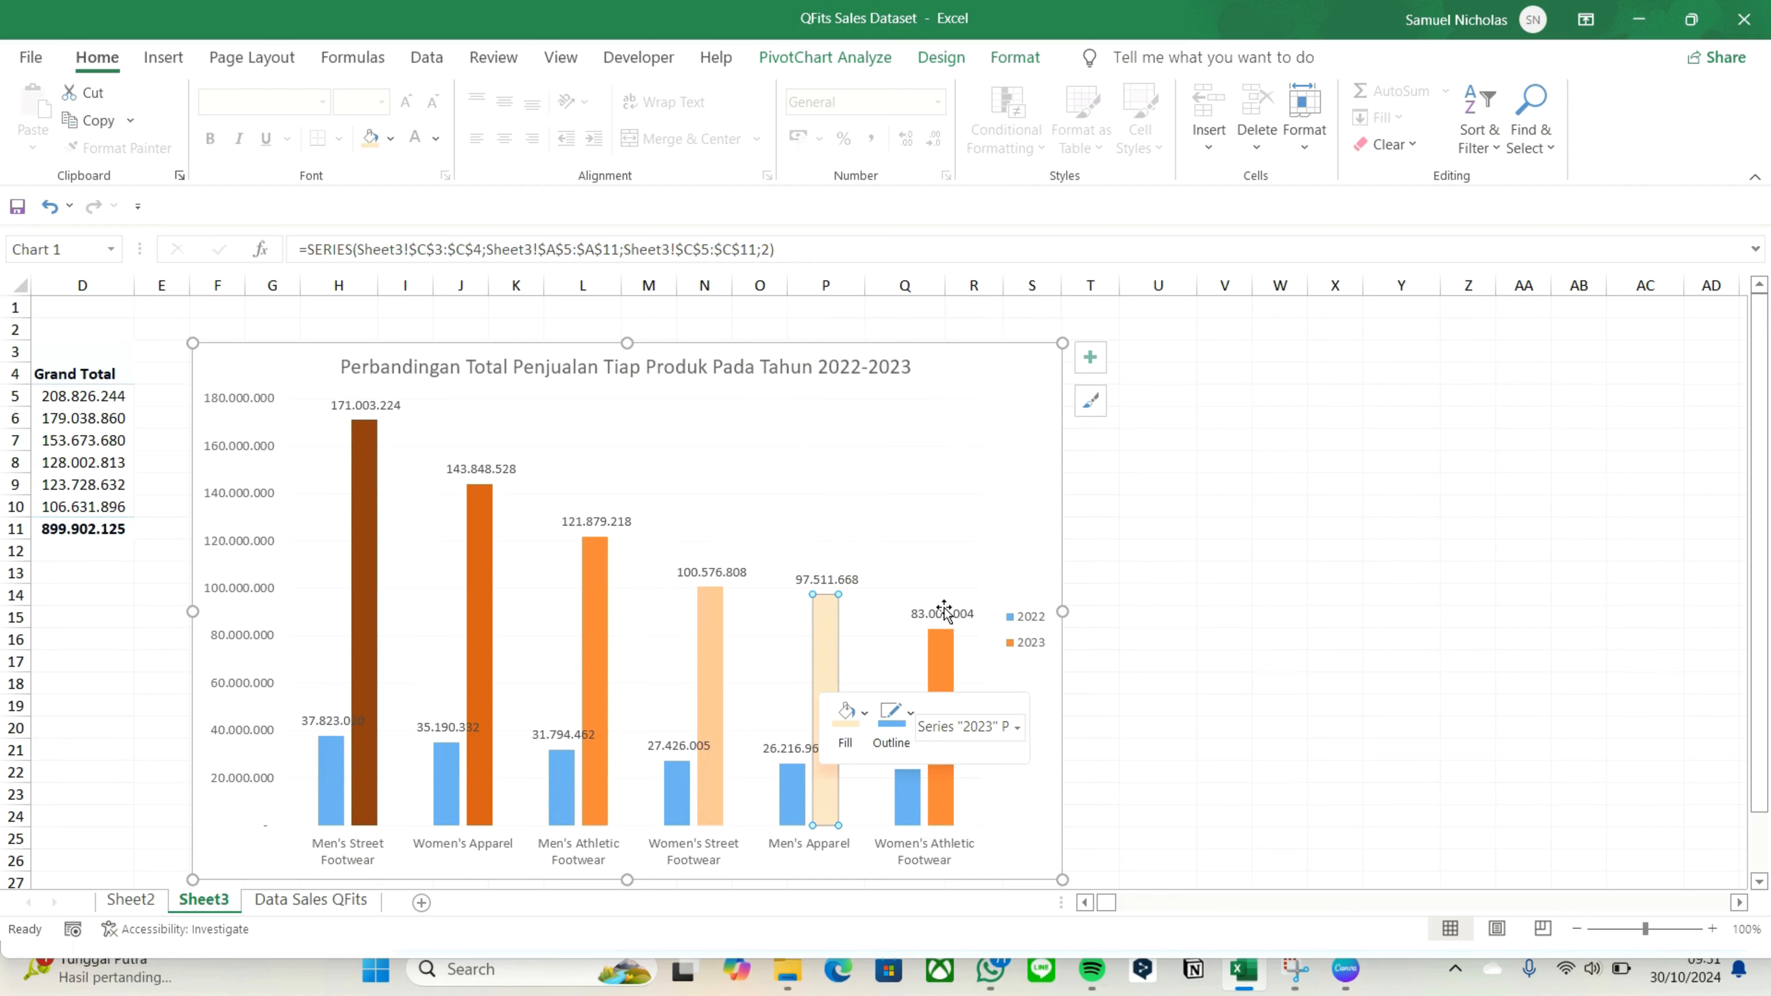
pyautogui.click(949, 685)
pyautogui.rightClick(949, 685)
pyautogui.click(972, 723)
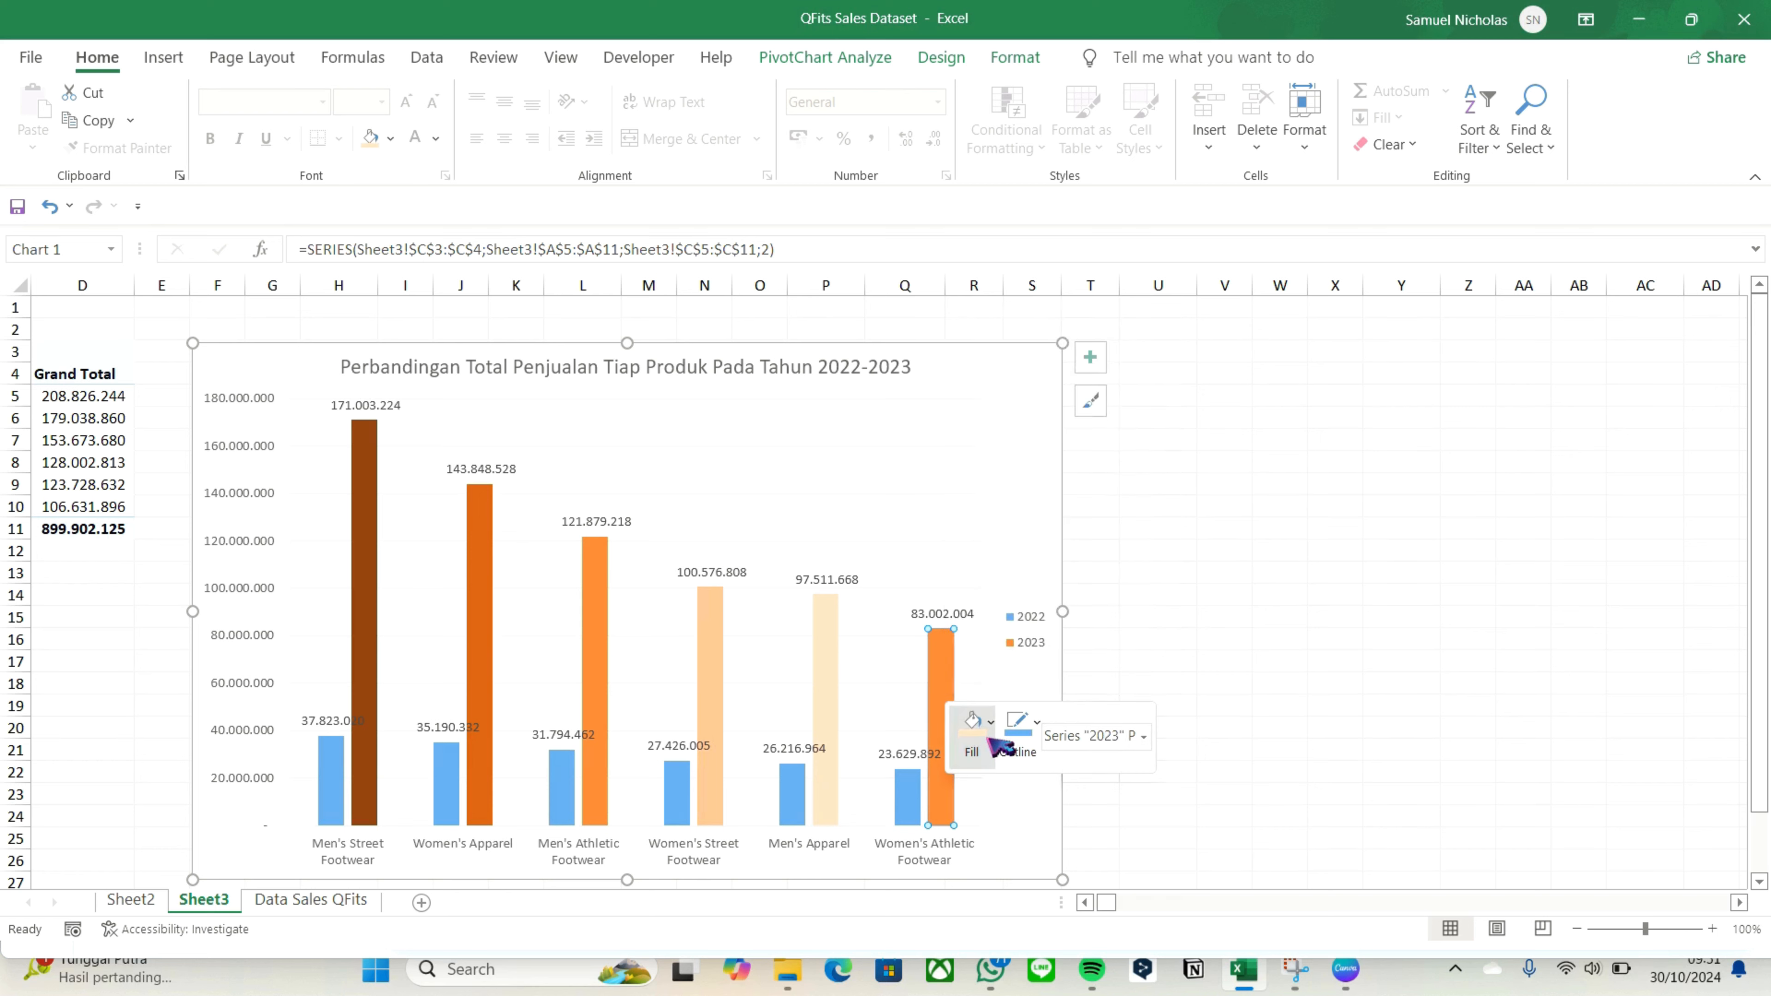
pyautogui.click(1053, 389)
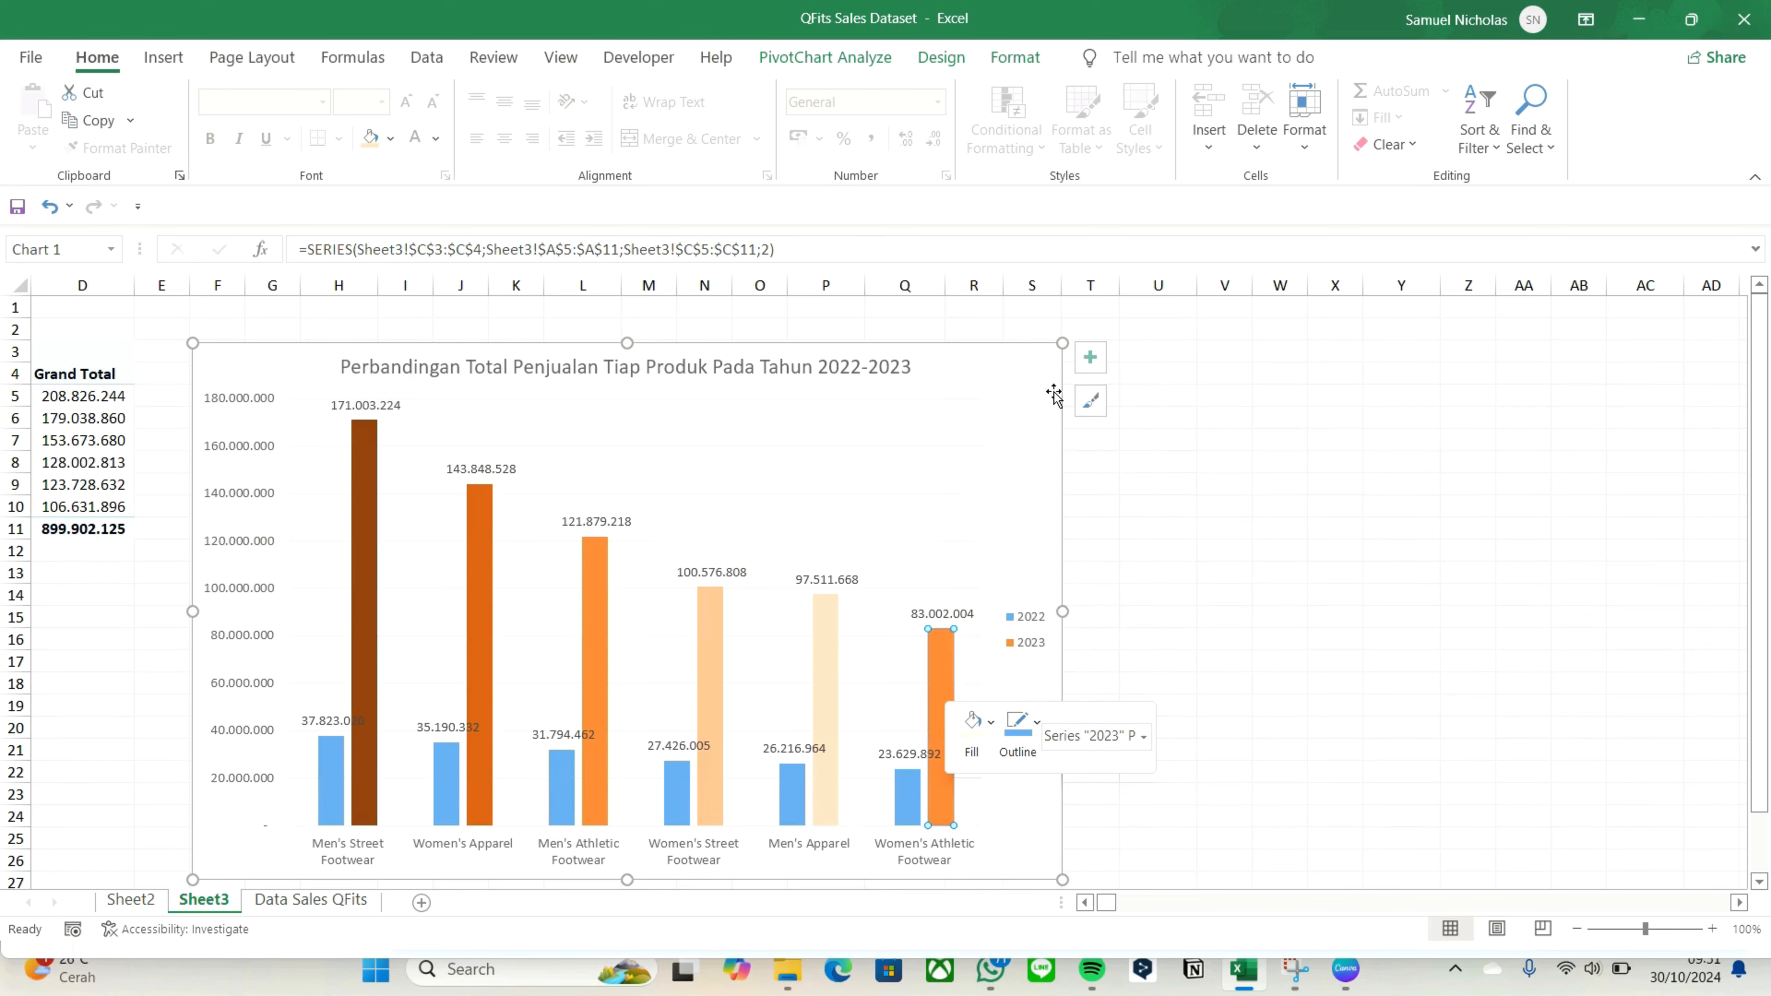
pyautogui.click(1148, 662)
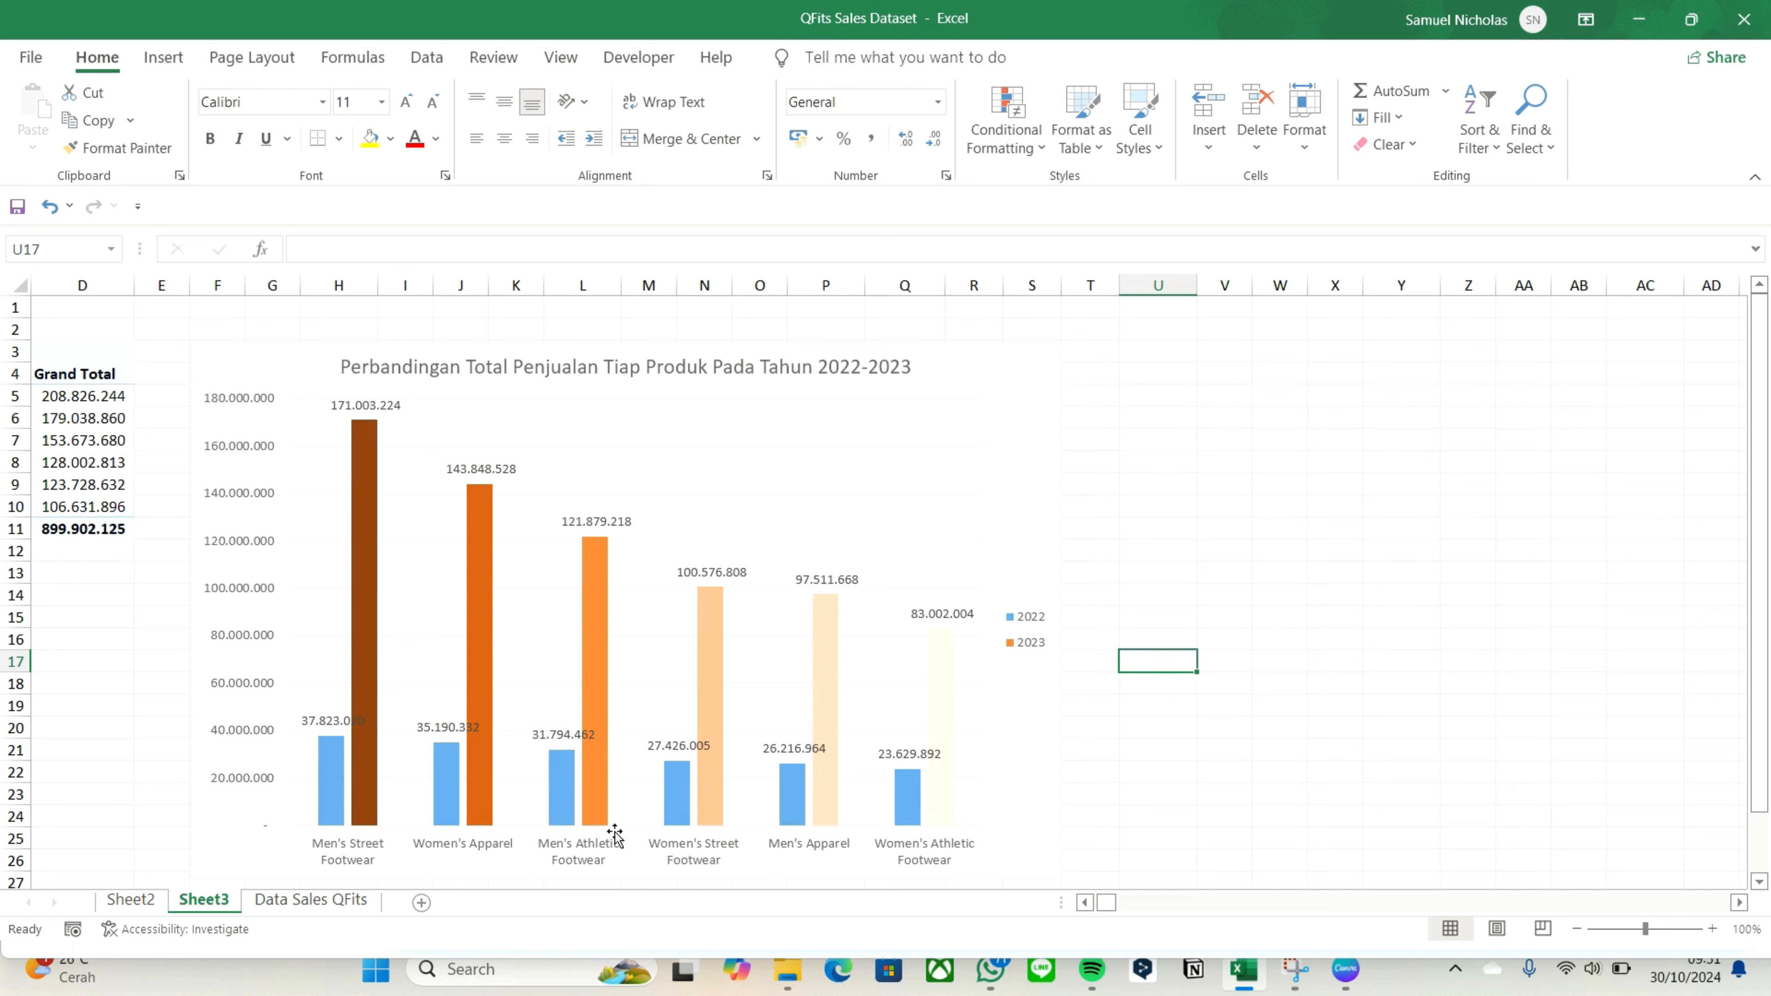
# Create a PivotTable from the entire QFits sales table (Table1) on a new worksheet
pyautogui.moveTo(573, 745)
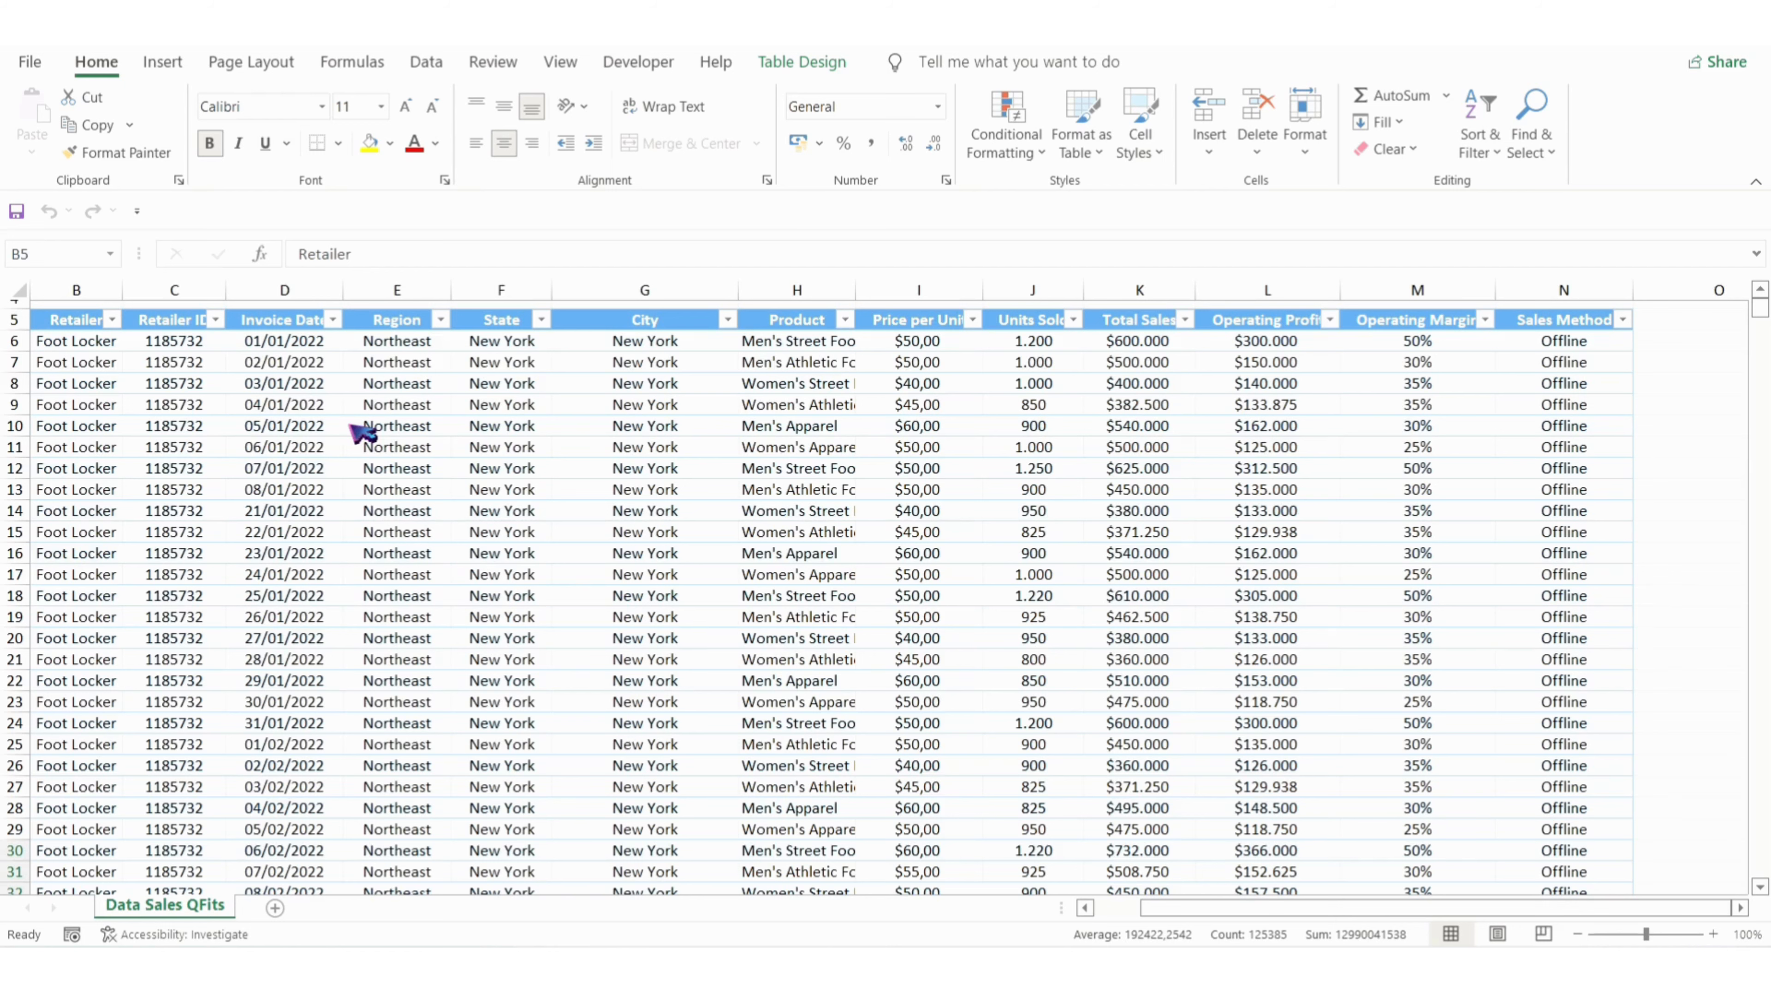
pyautogui.hotkey('ctrl', 'a')
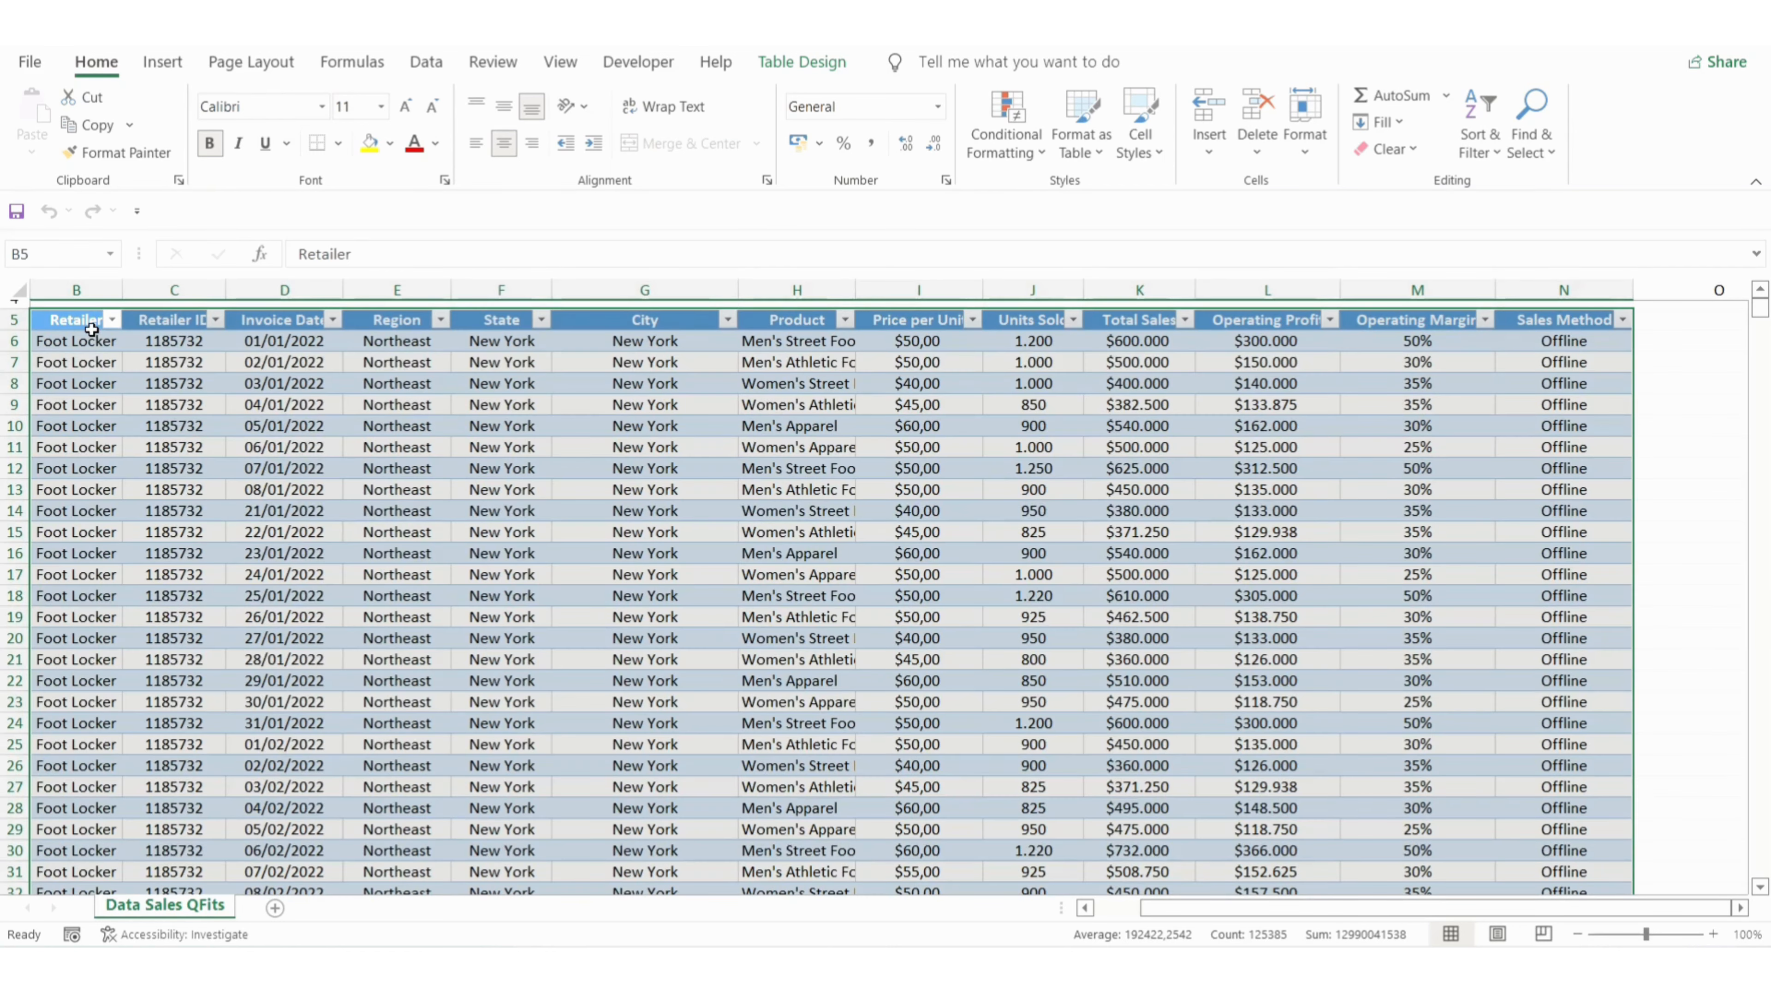
pyautogui.click(162, 62)
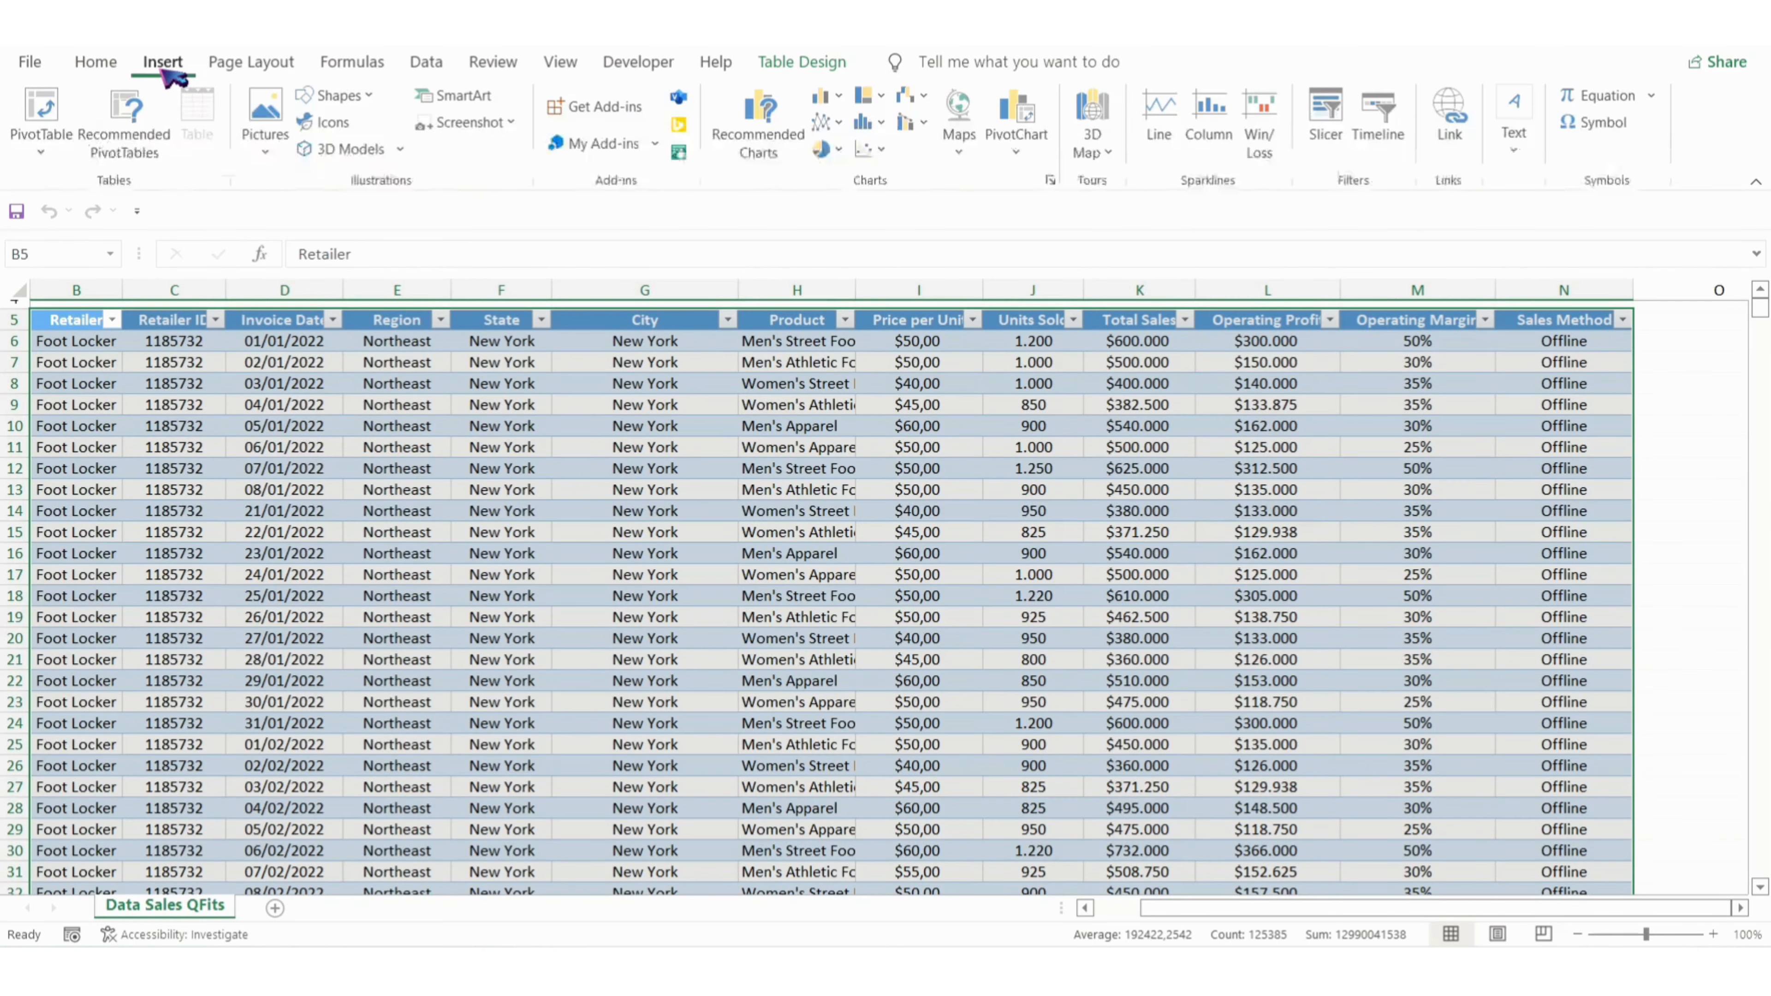
pyautogui.click(68, 113)
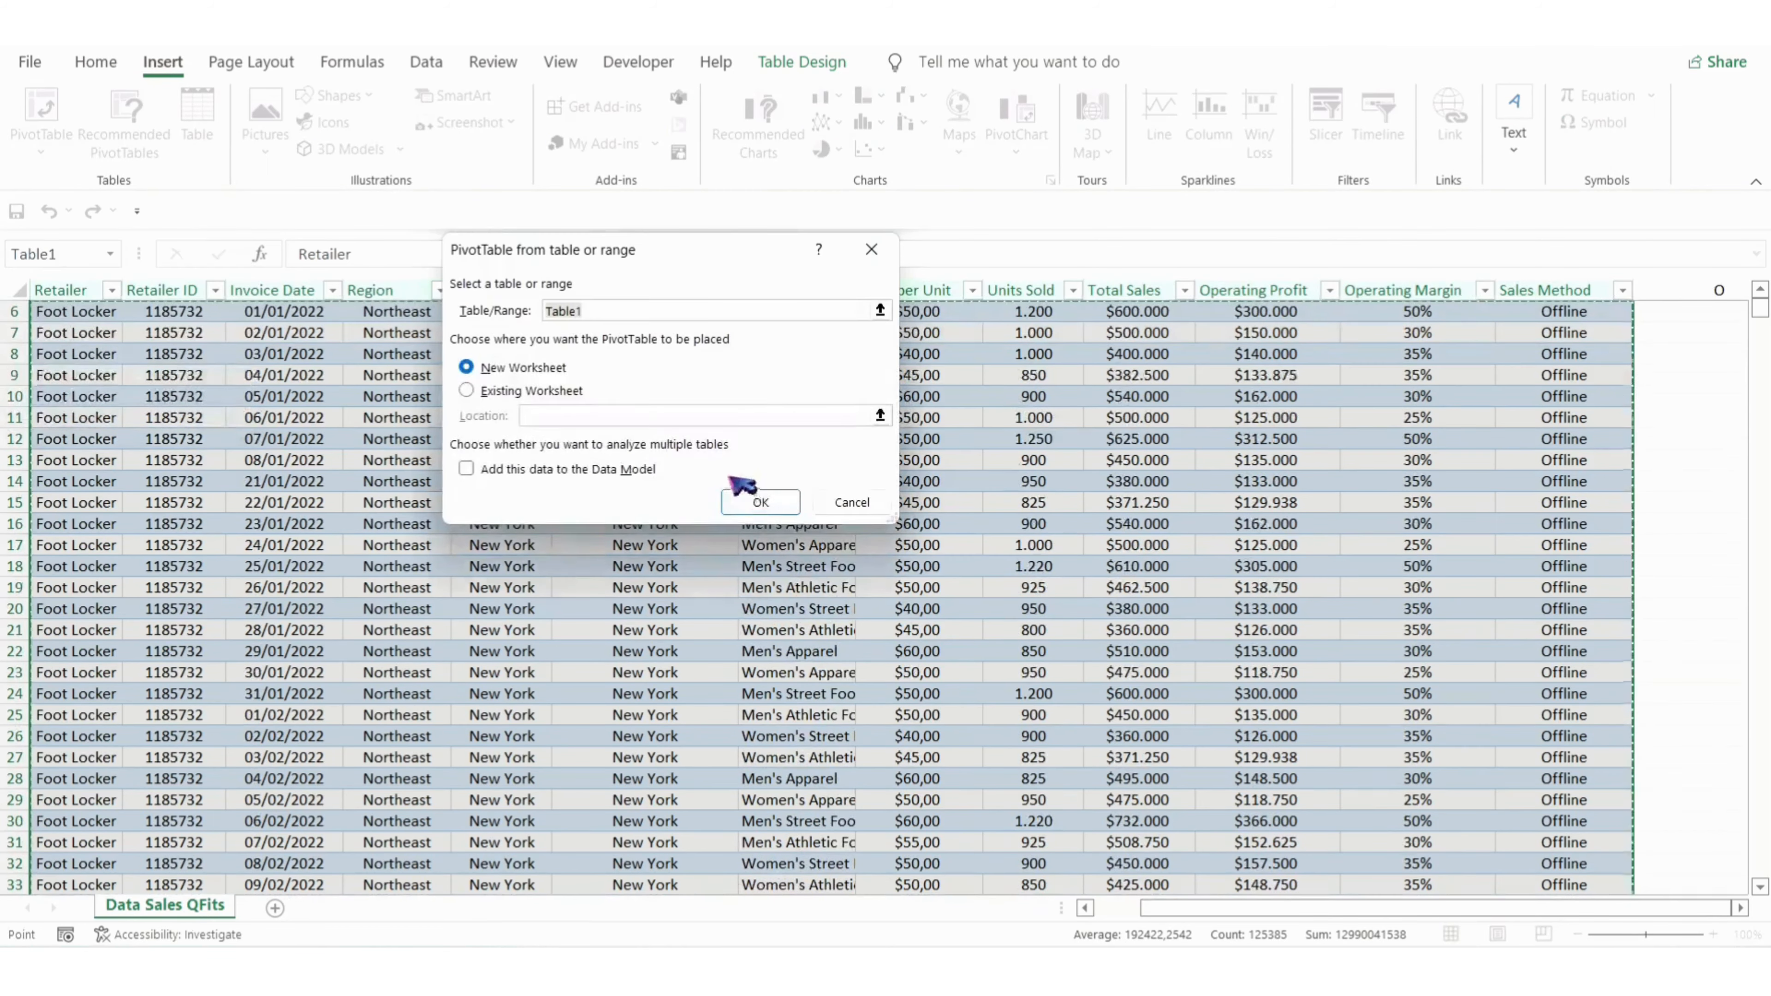
pyautogui.click(734, 507)
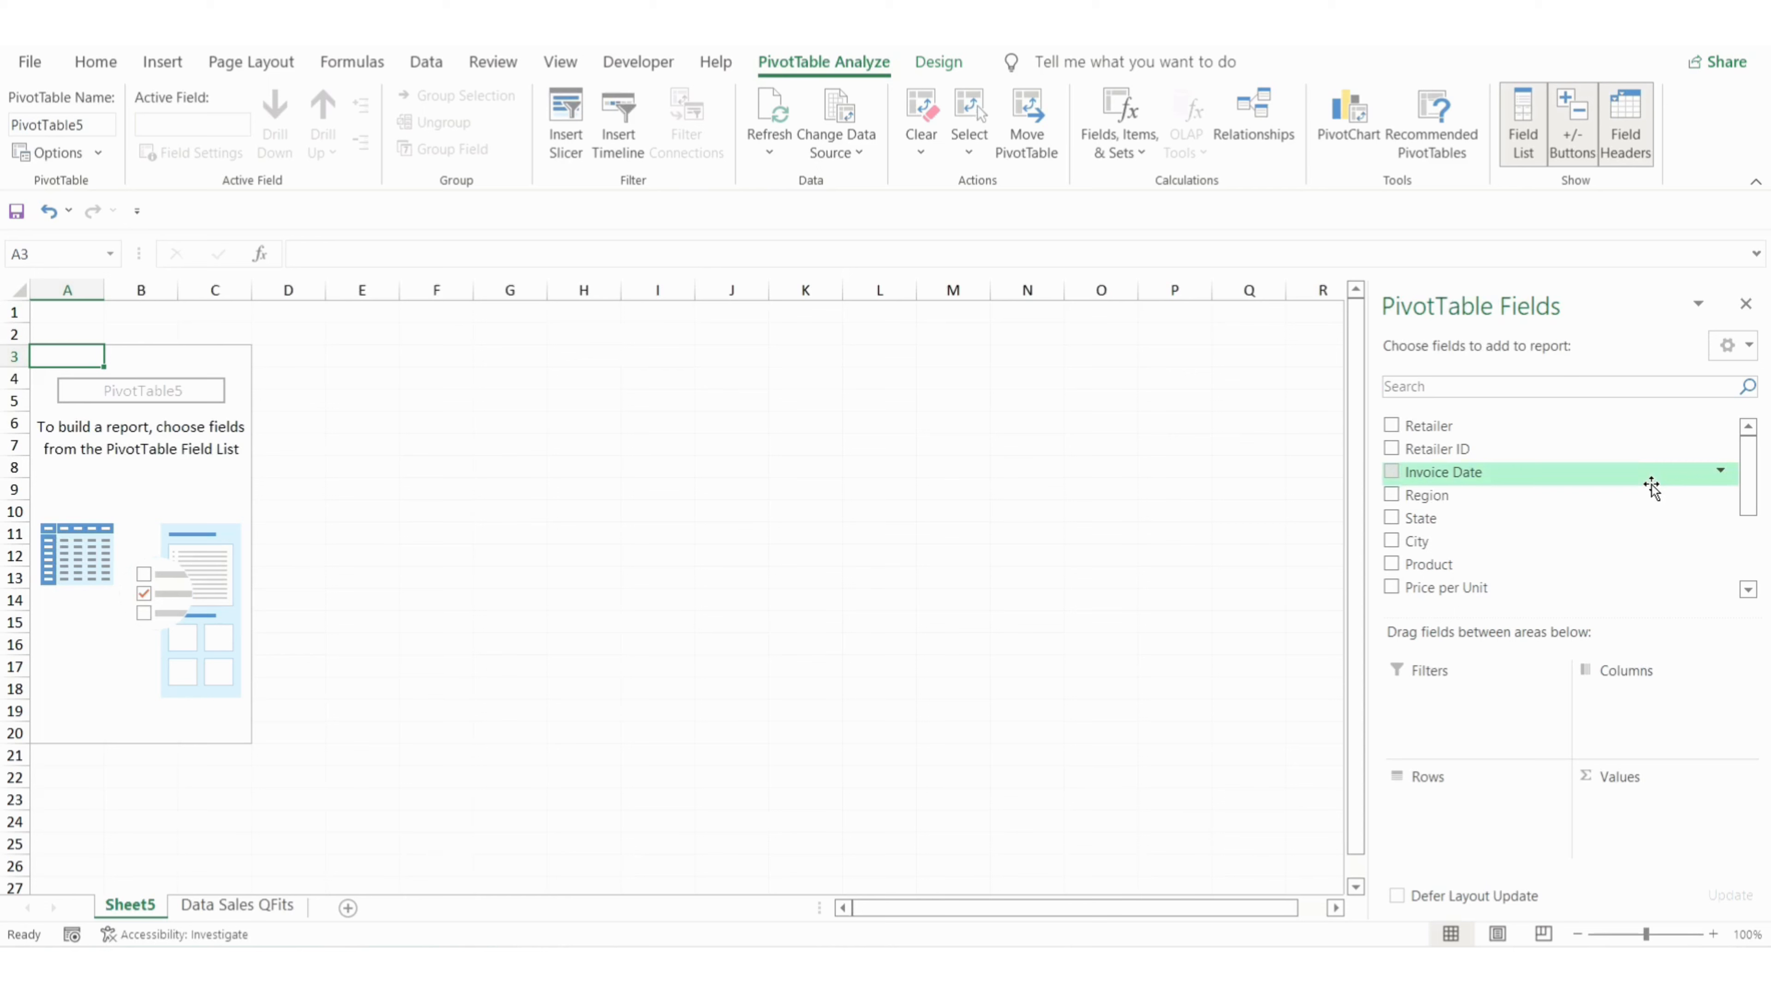
# Put Invoice Date in the rows, Product in the columns and Total Sales in the values, and remove the Quarters field from the rows
pyautogui.moveTo(1652, 481); pyautogui.dragTo(1486, 830)
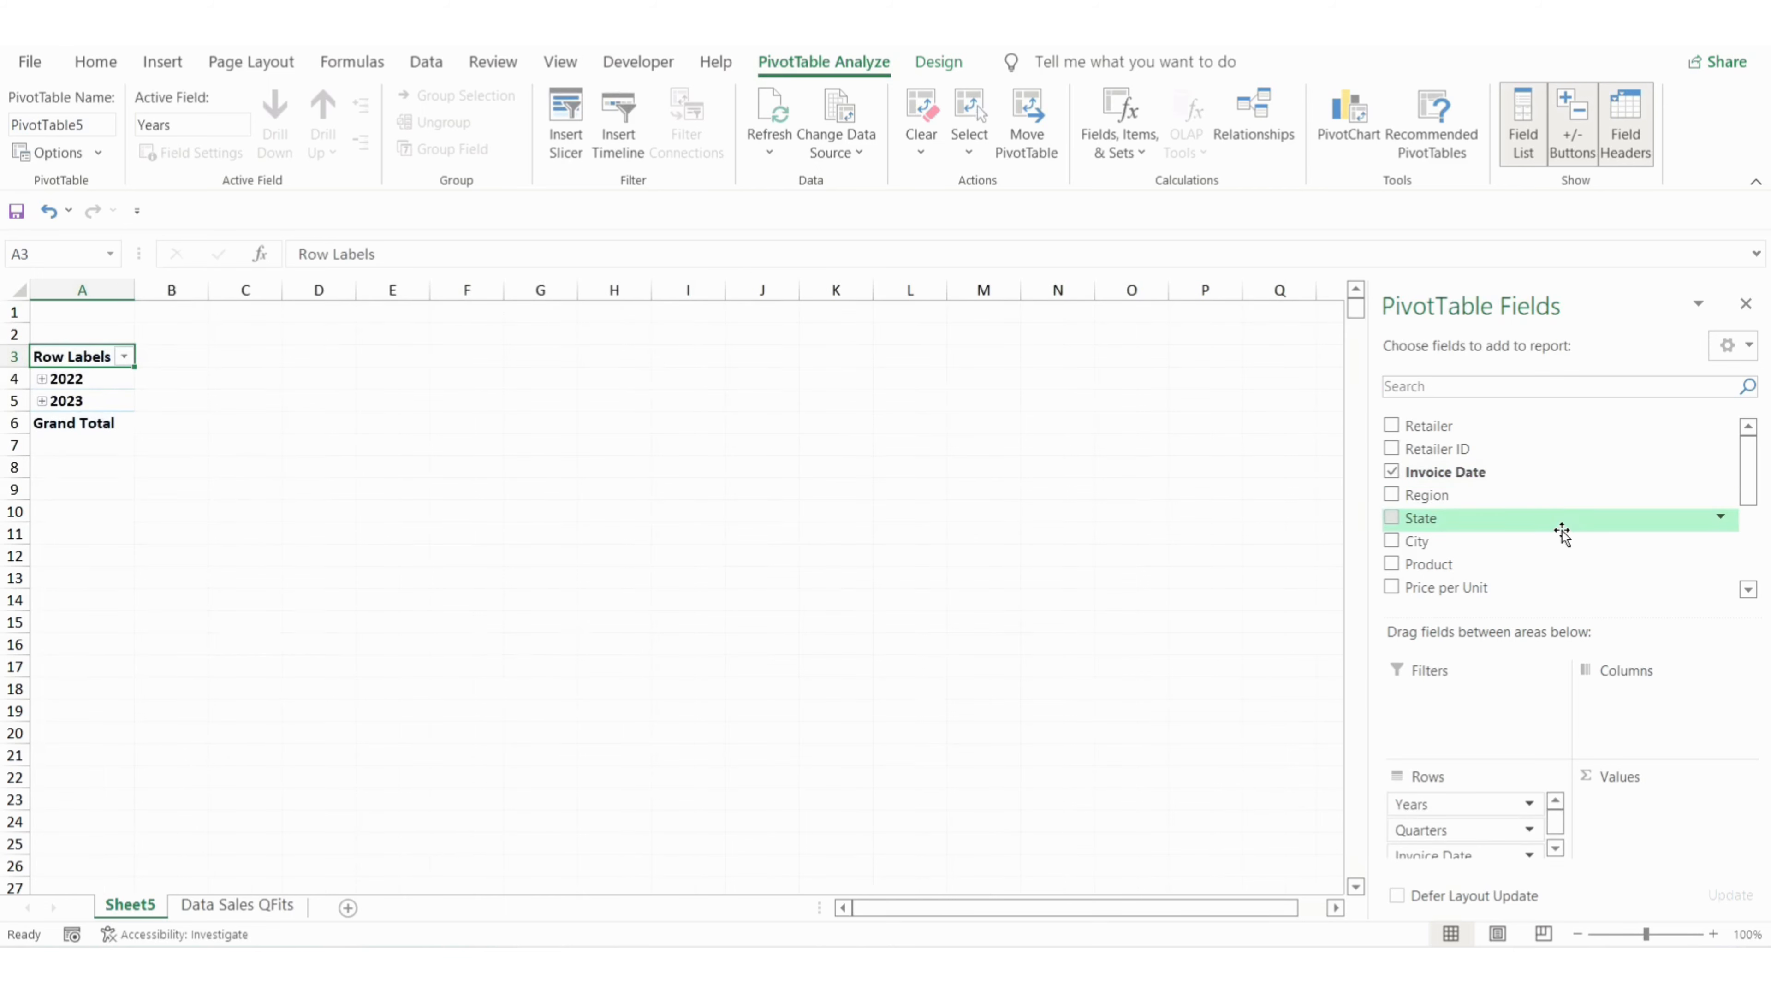
pyautogui.moveTo(1514, 566); pyautogui.dragTo(1624, 698)
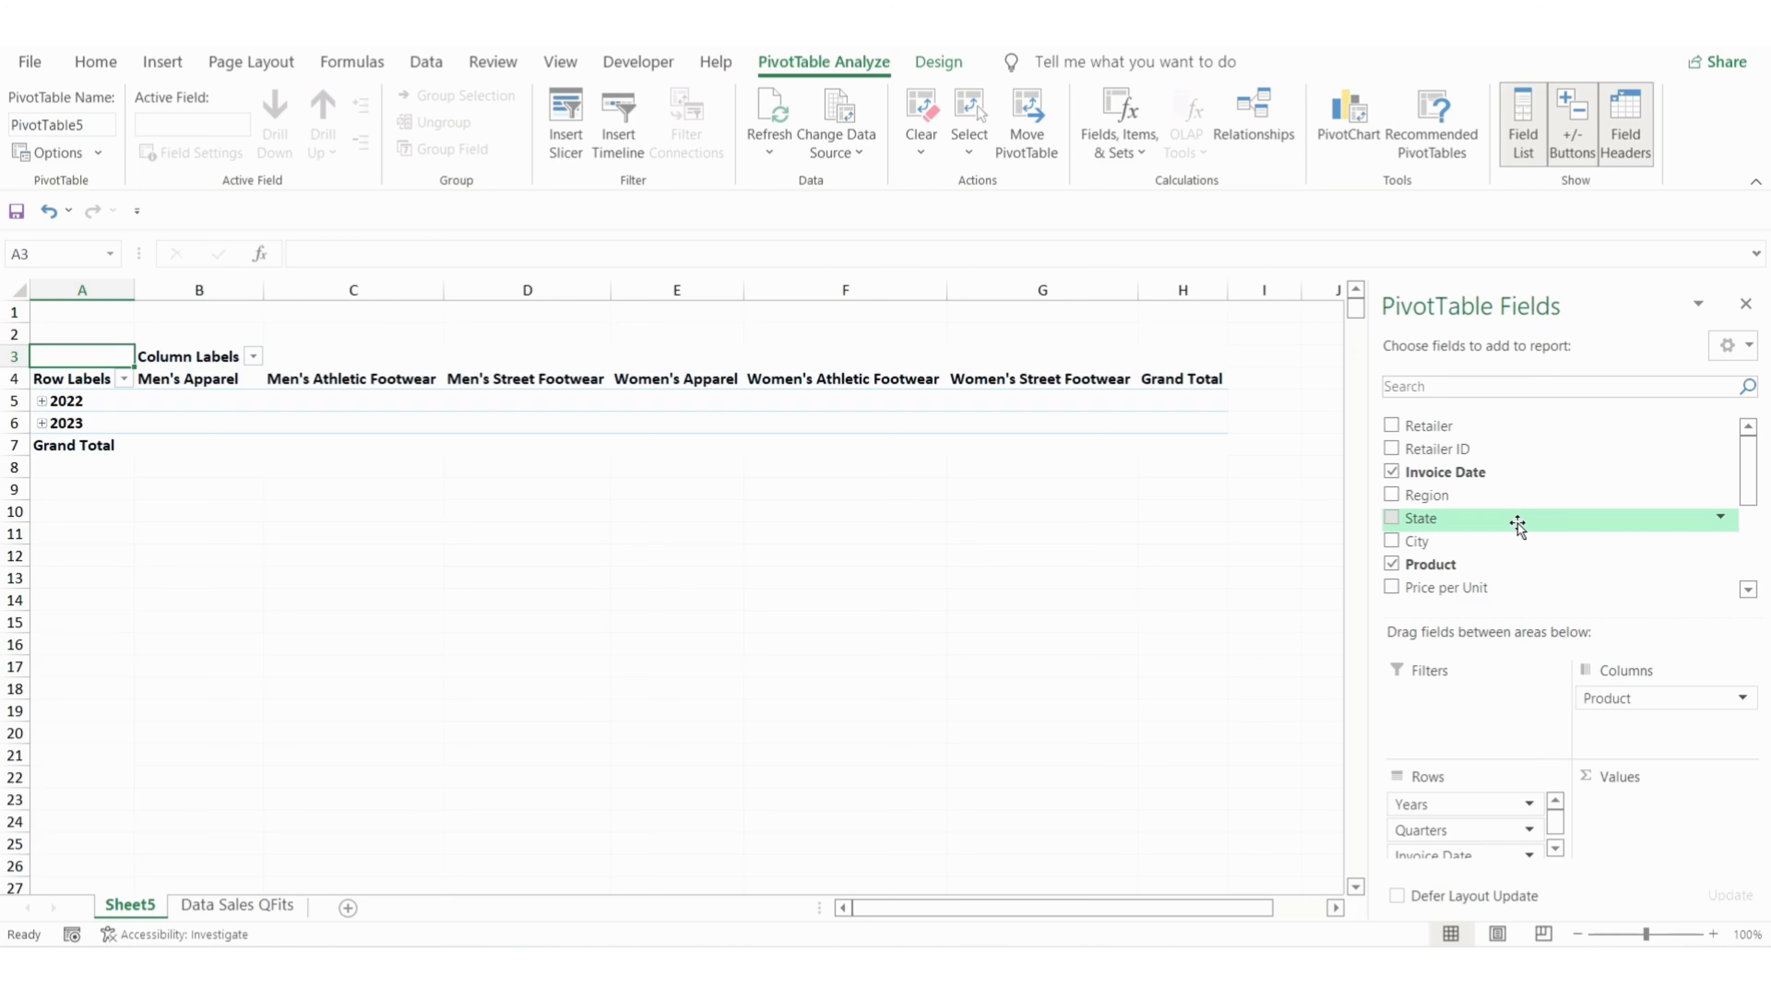
pyautogui.scroll(-2, 1517, 524)
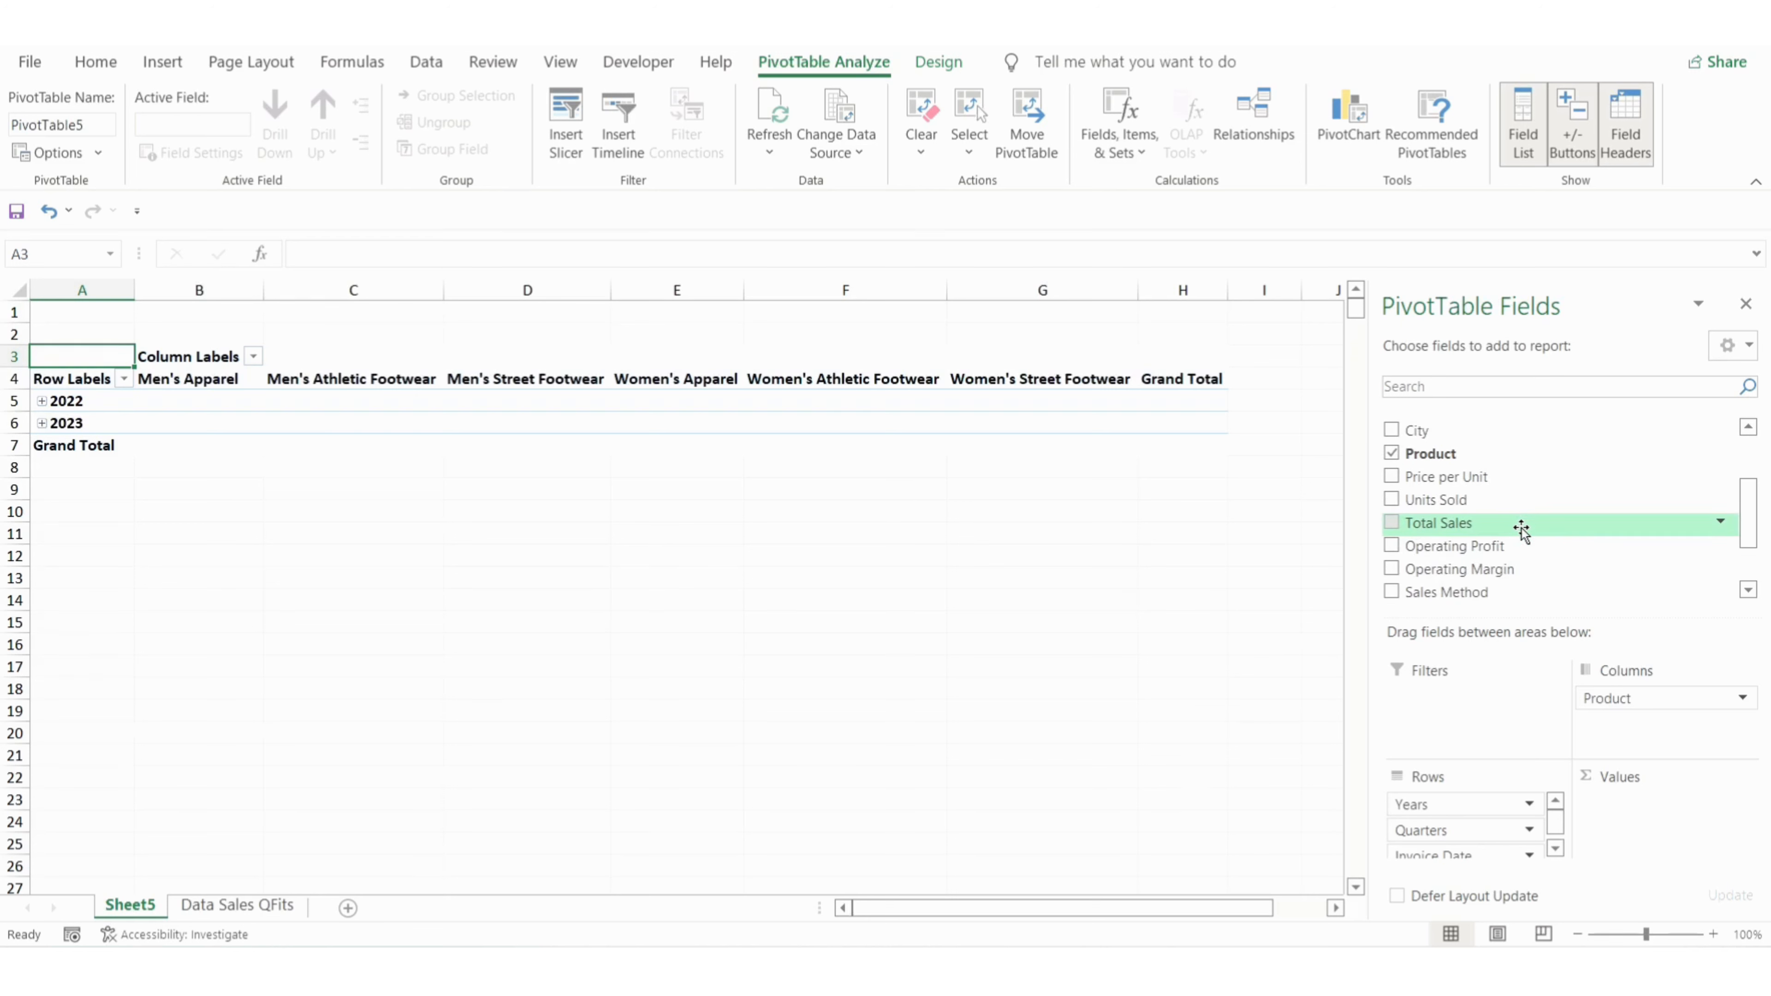
pyautogui.click(1520, 530)
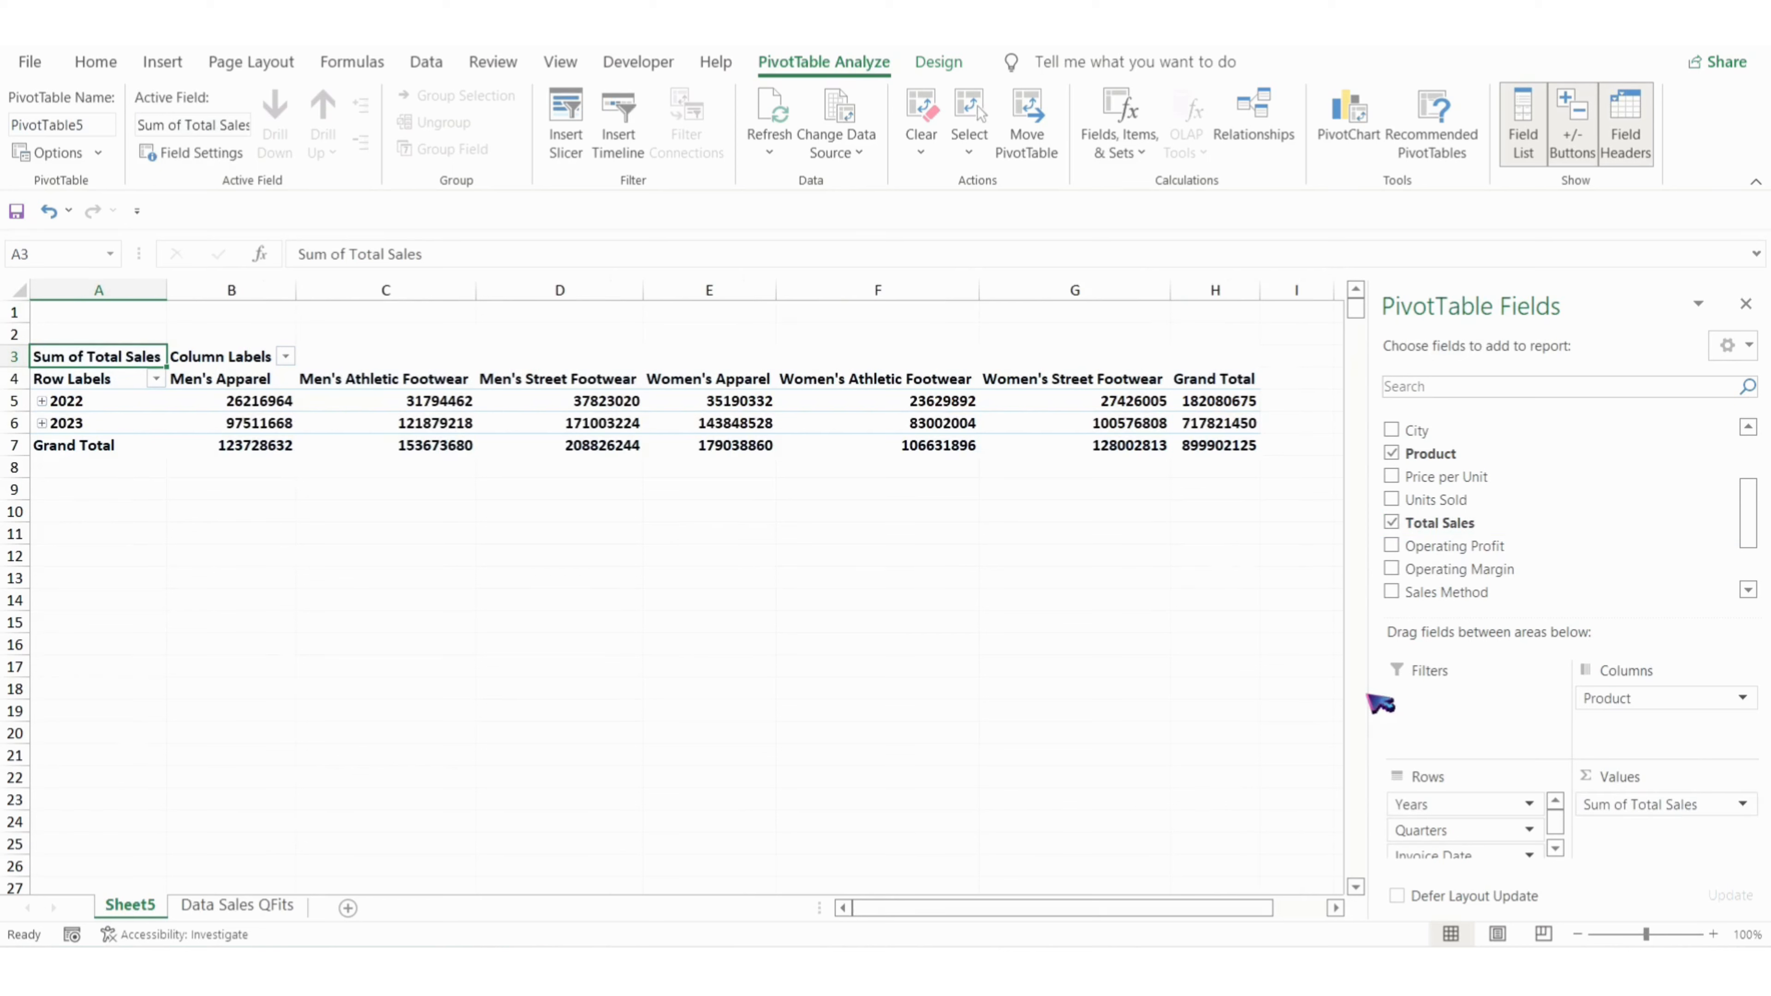
pyautogui.click(1527, 831)
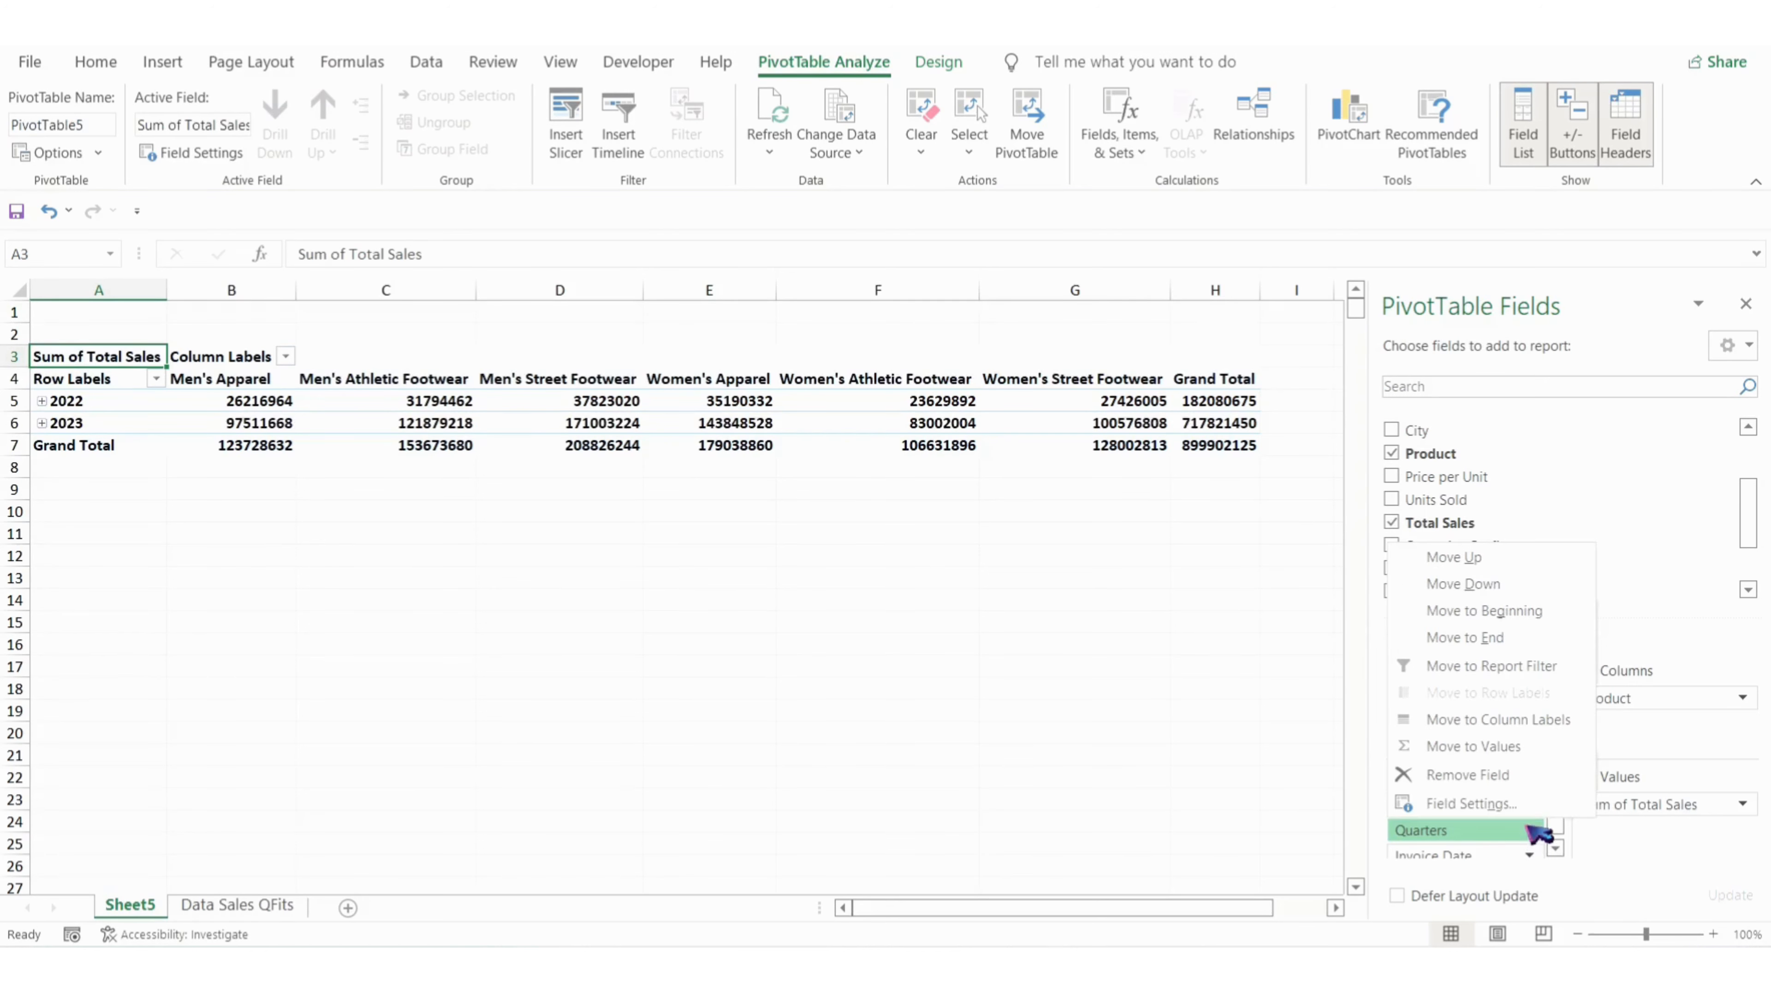
pyautogui.click(1534, 781)
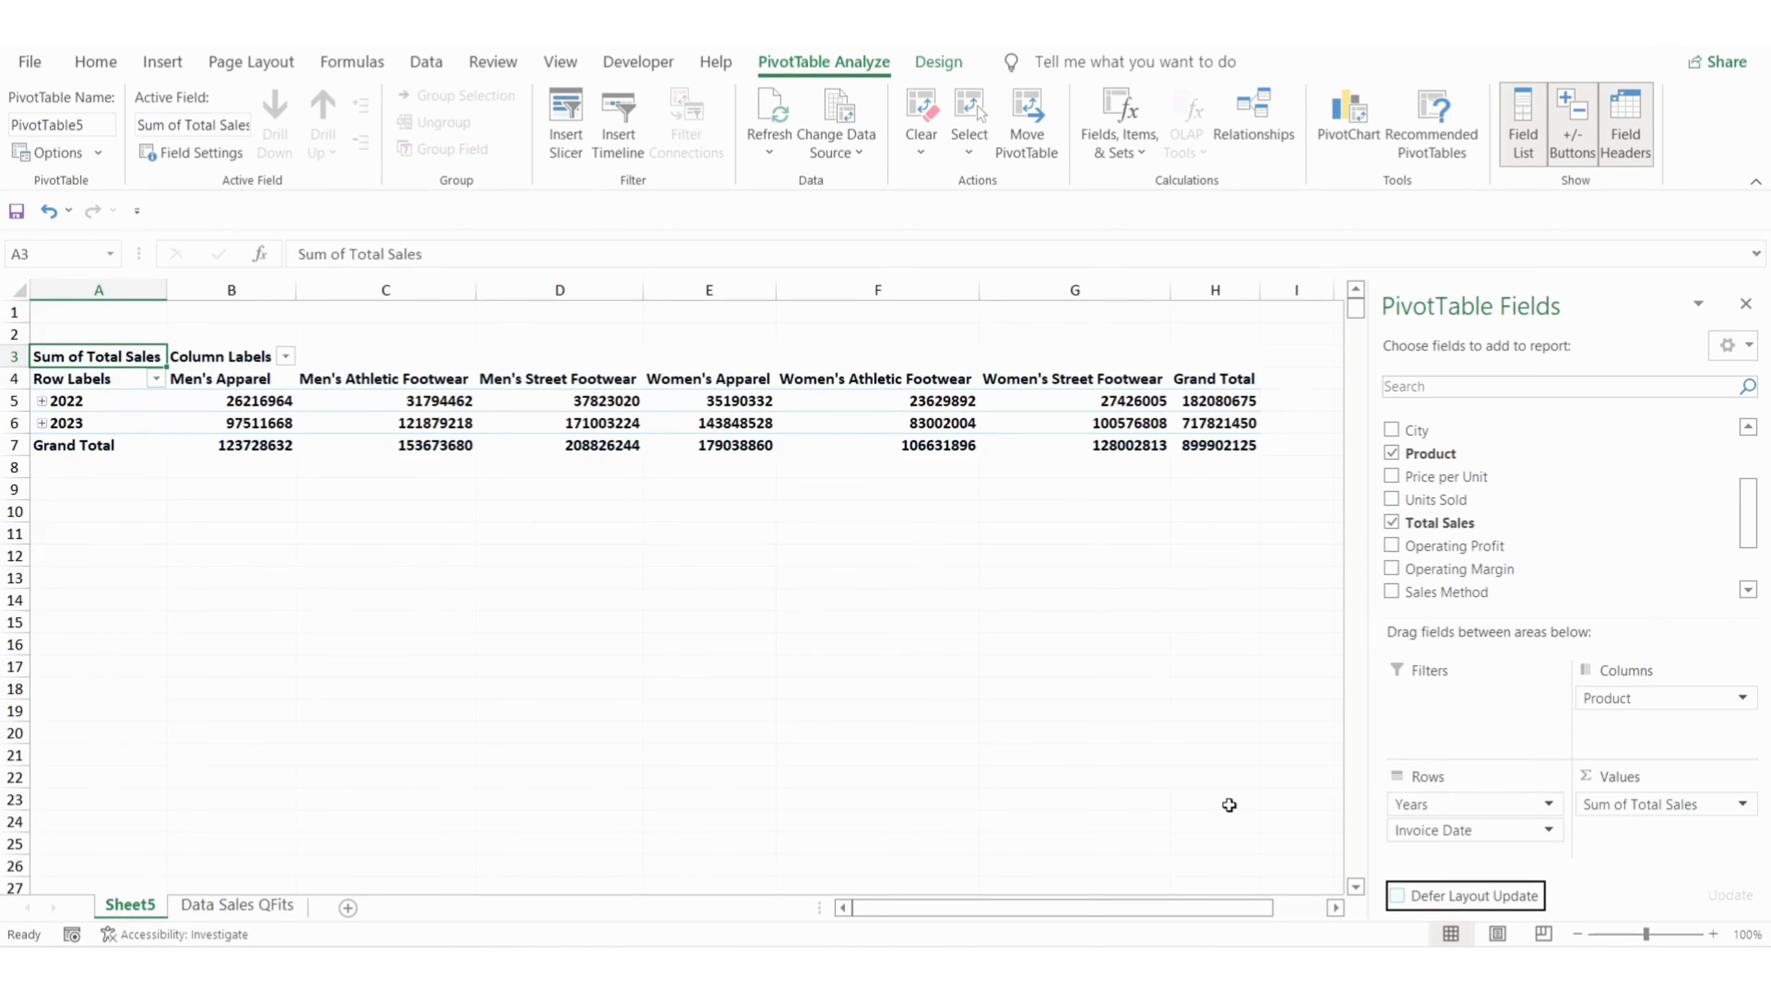
# Filter the row labels to the year 2023 only and expand that year into its months
pyautogui.click(158, 380)
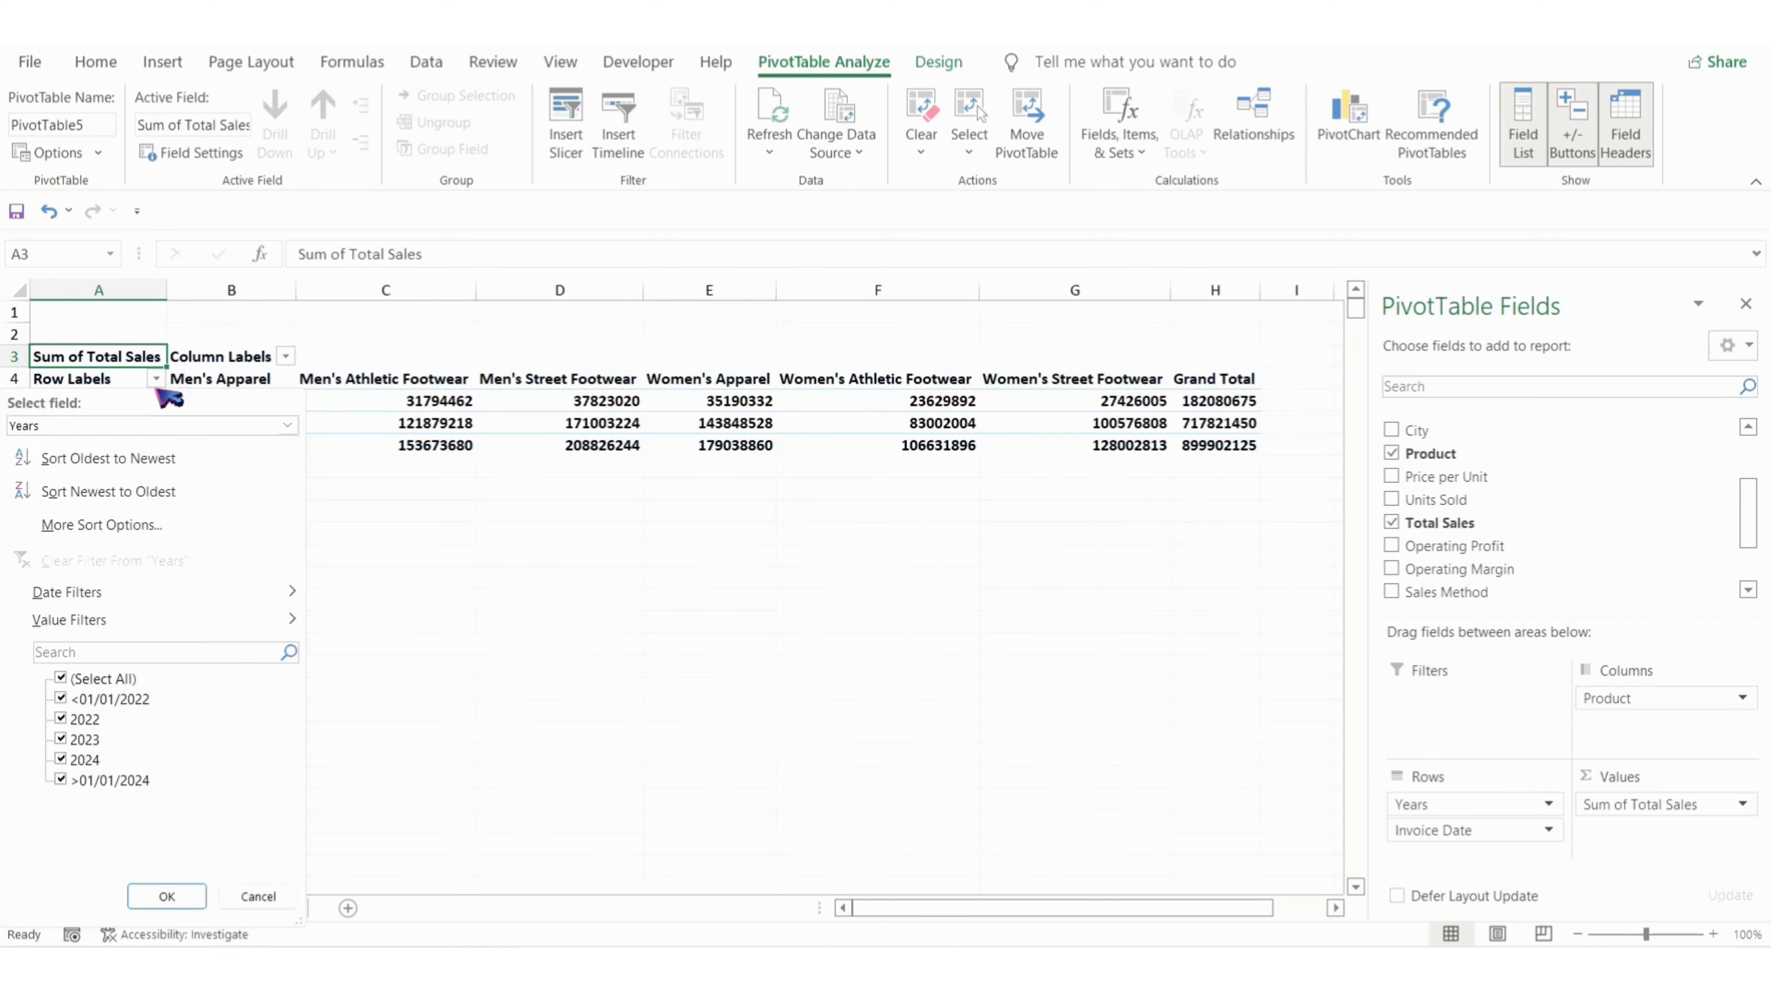
pyautogui.click(67, 680)
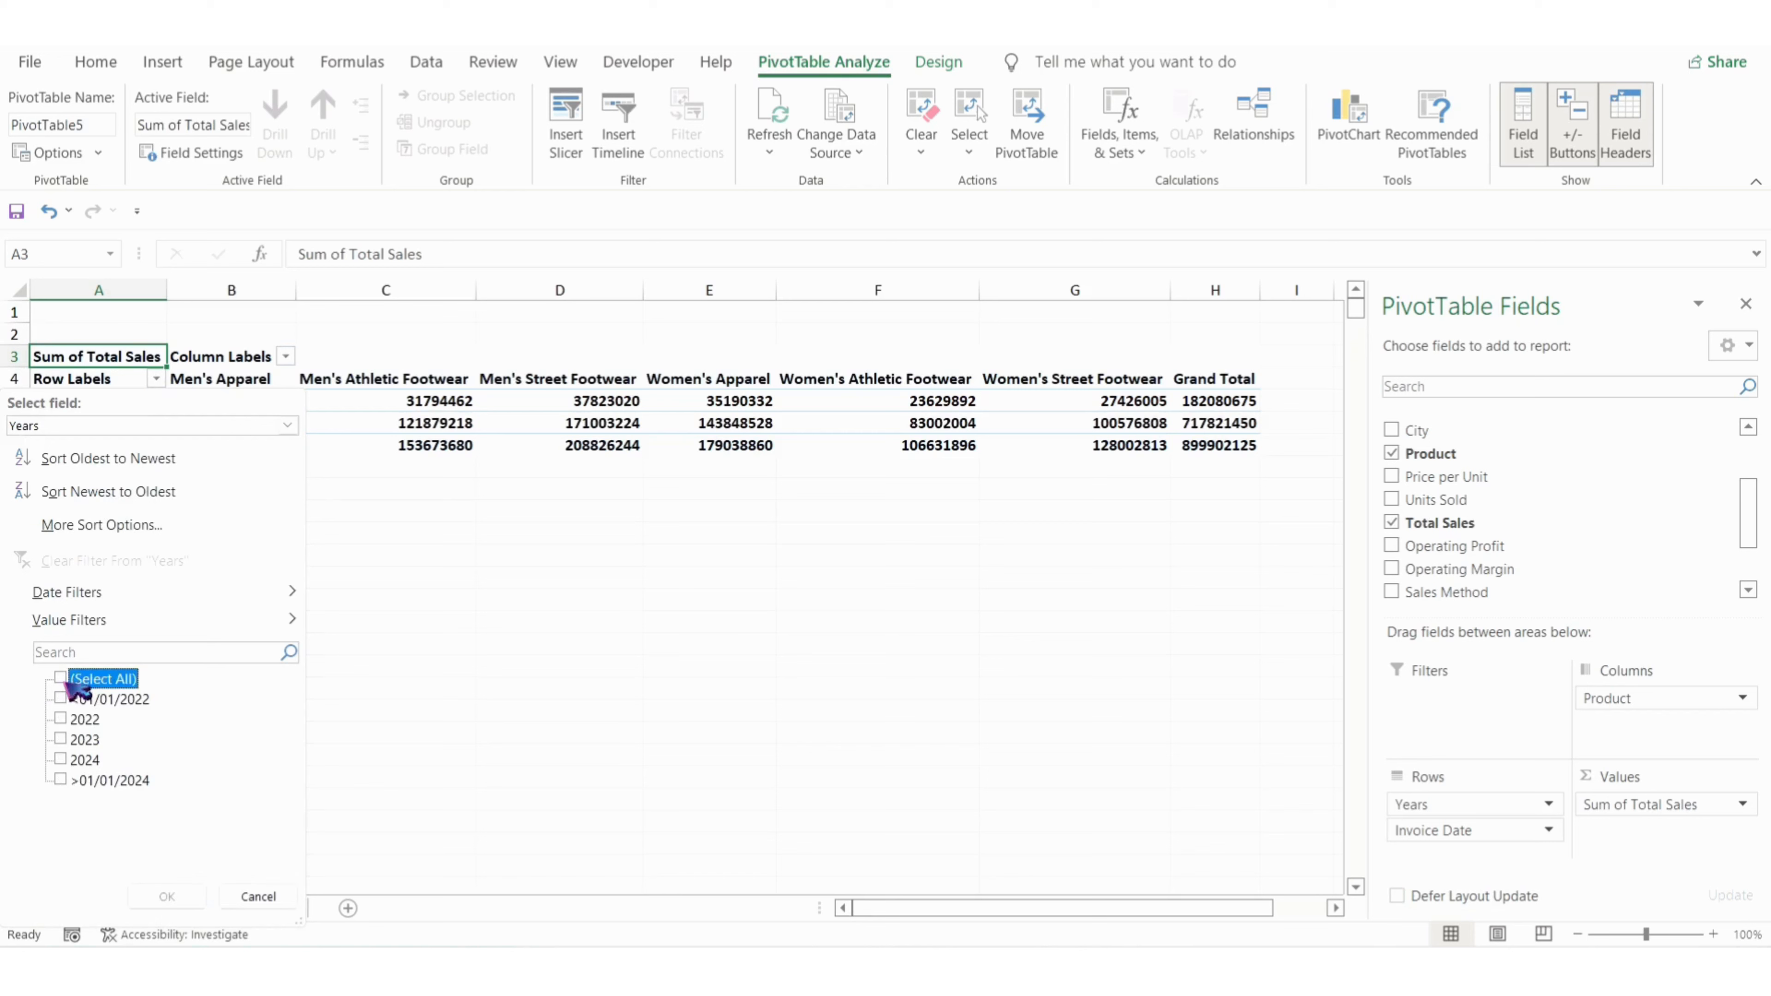
pyautogui.click(73, 739)
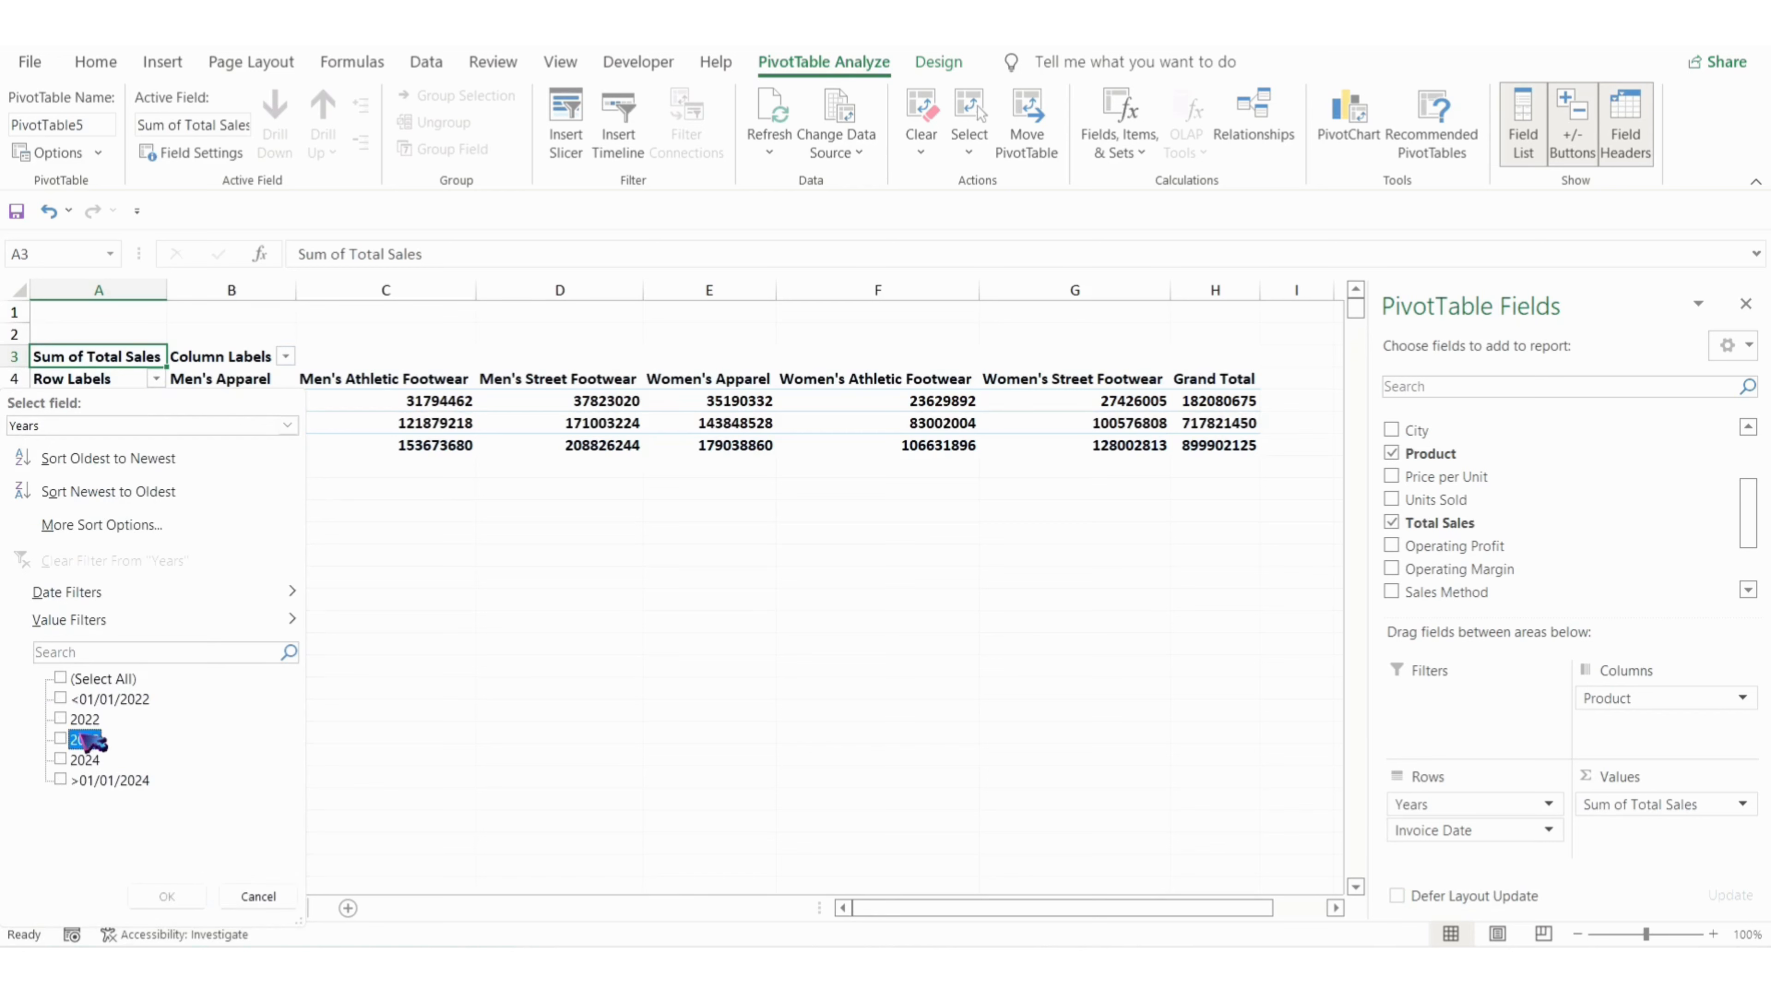
pyautogui.click(60, 739)
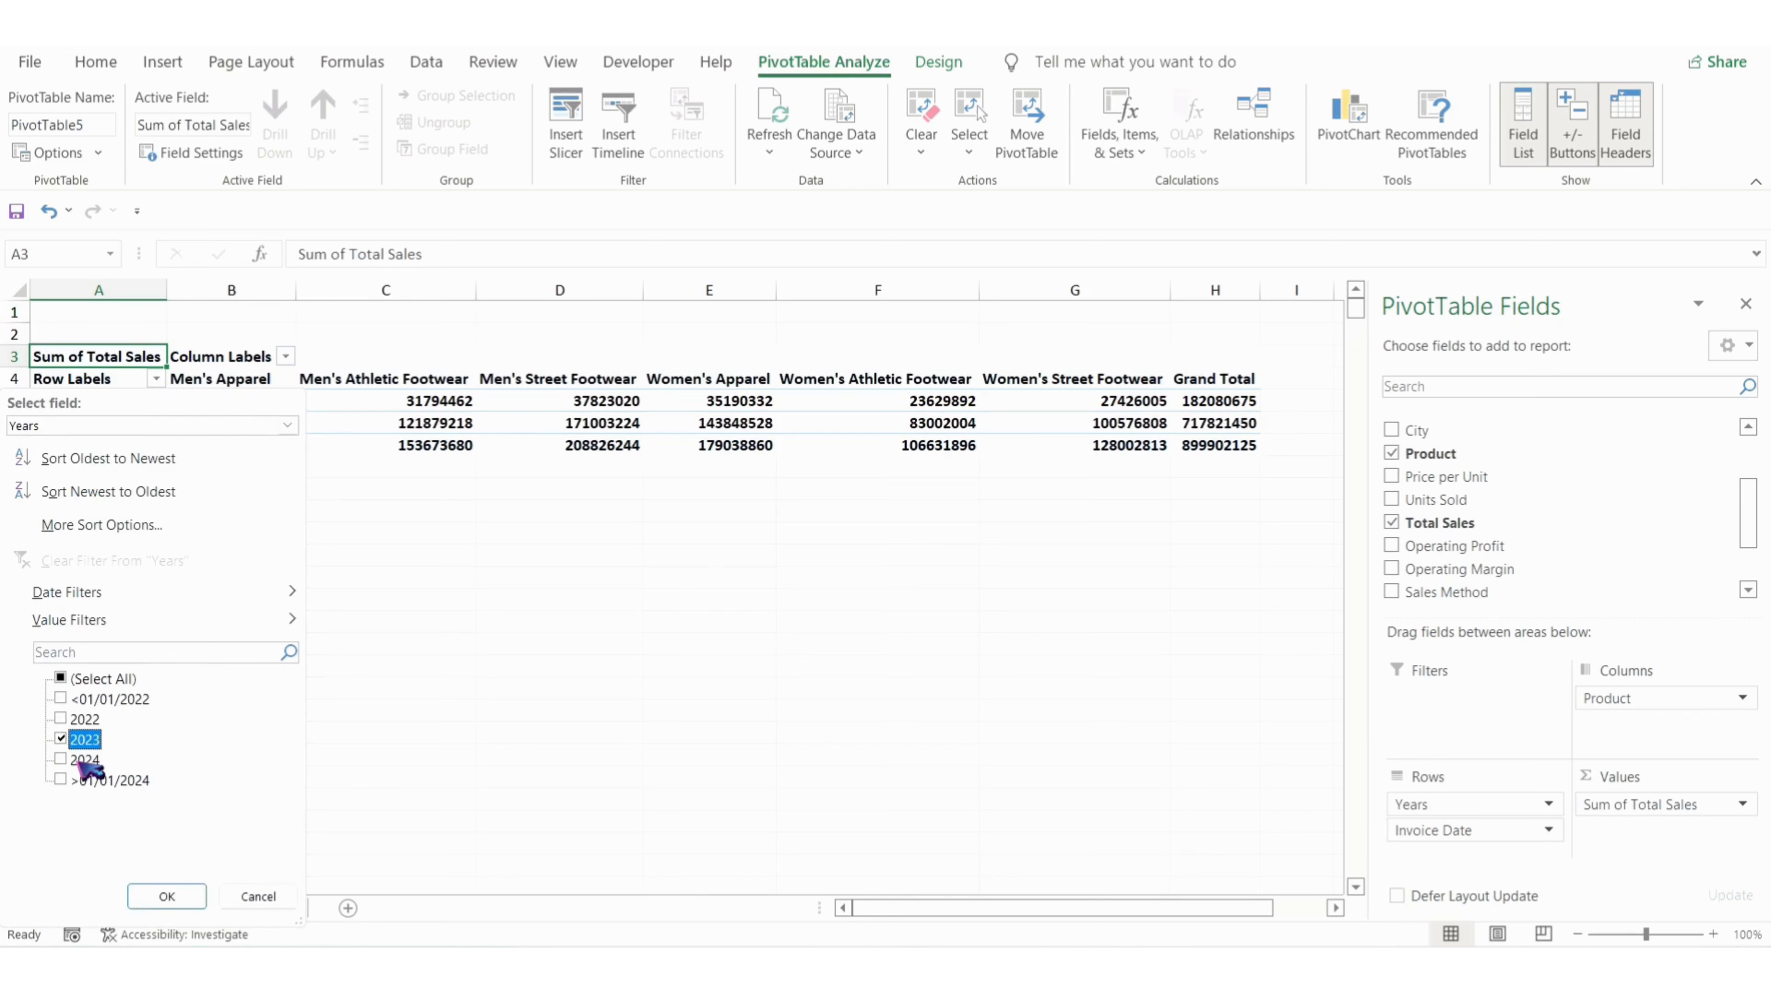
pyautogui.click(166, 896)
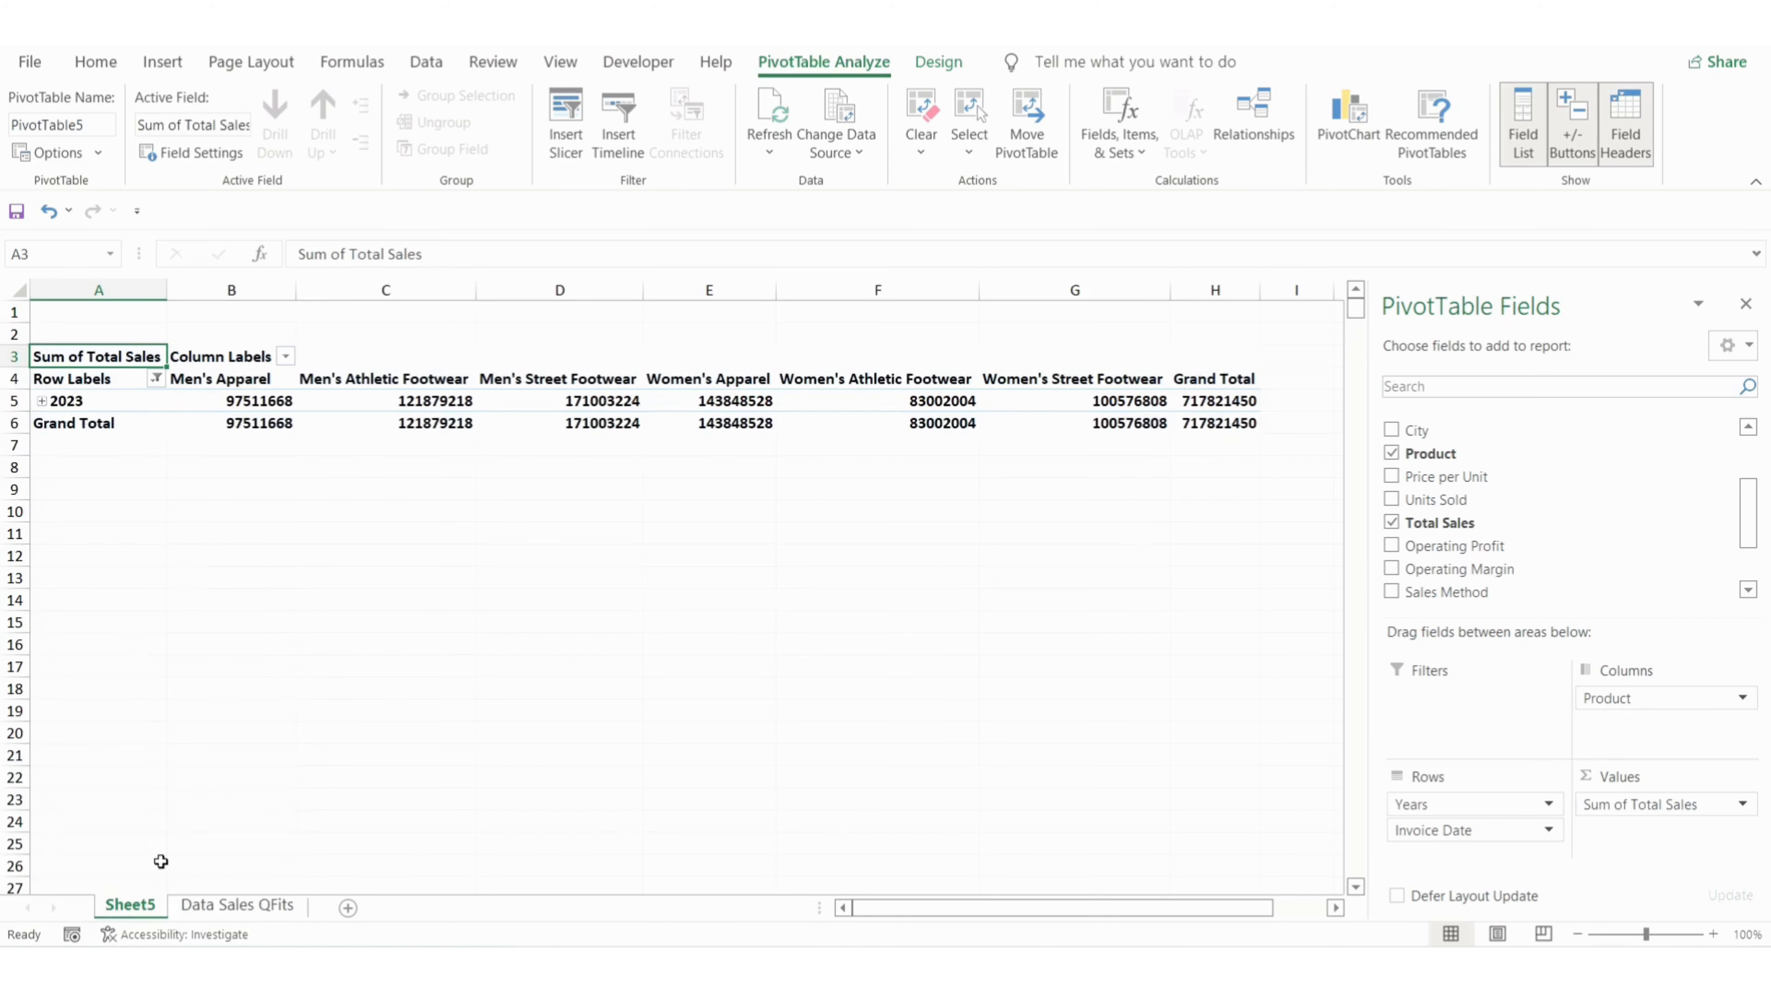
pyautogui.click(42, 401)
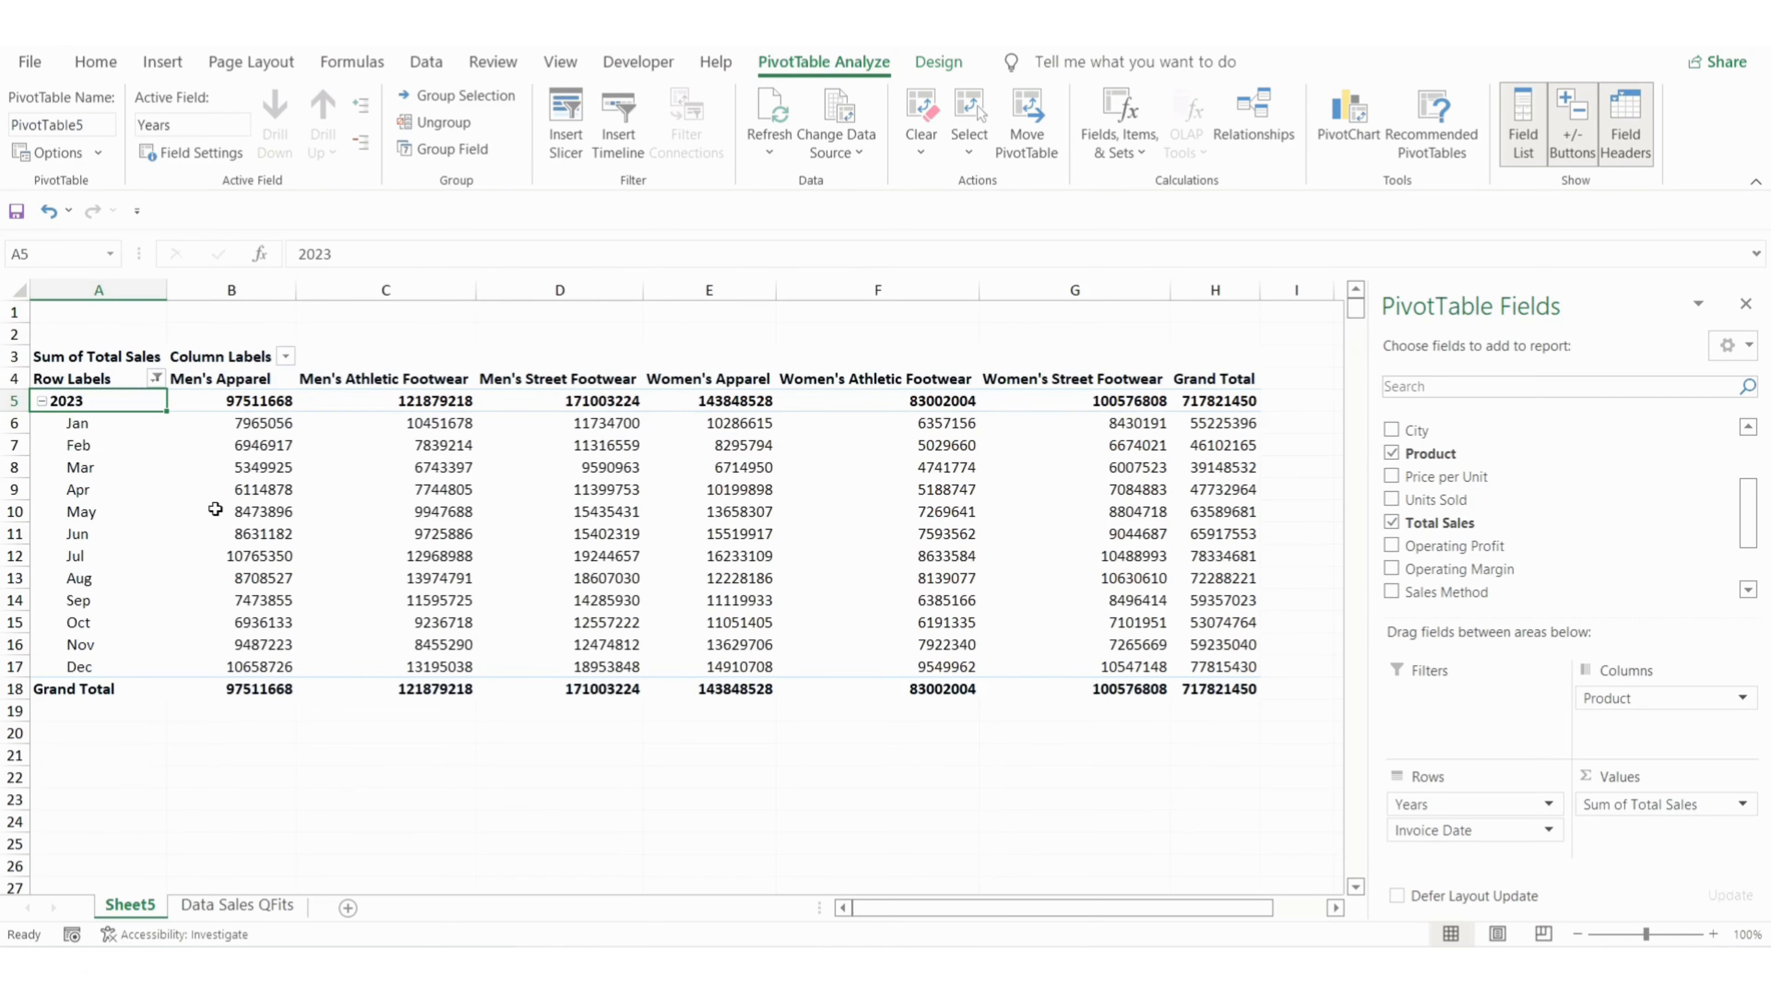
# Insert a basic Line PivotChart of the 2023 monthly total sales for each product
pyautogui.click(1347, 119)
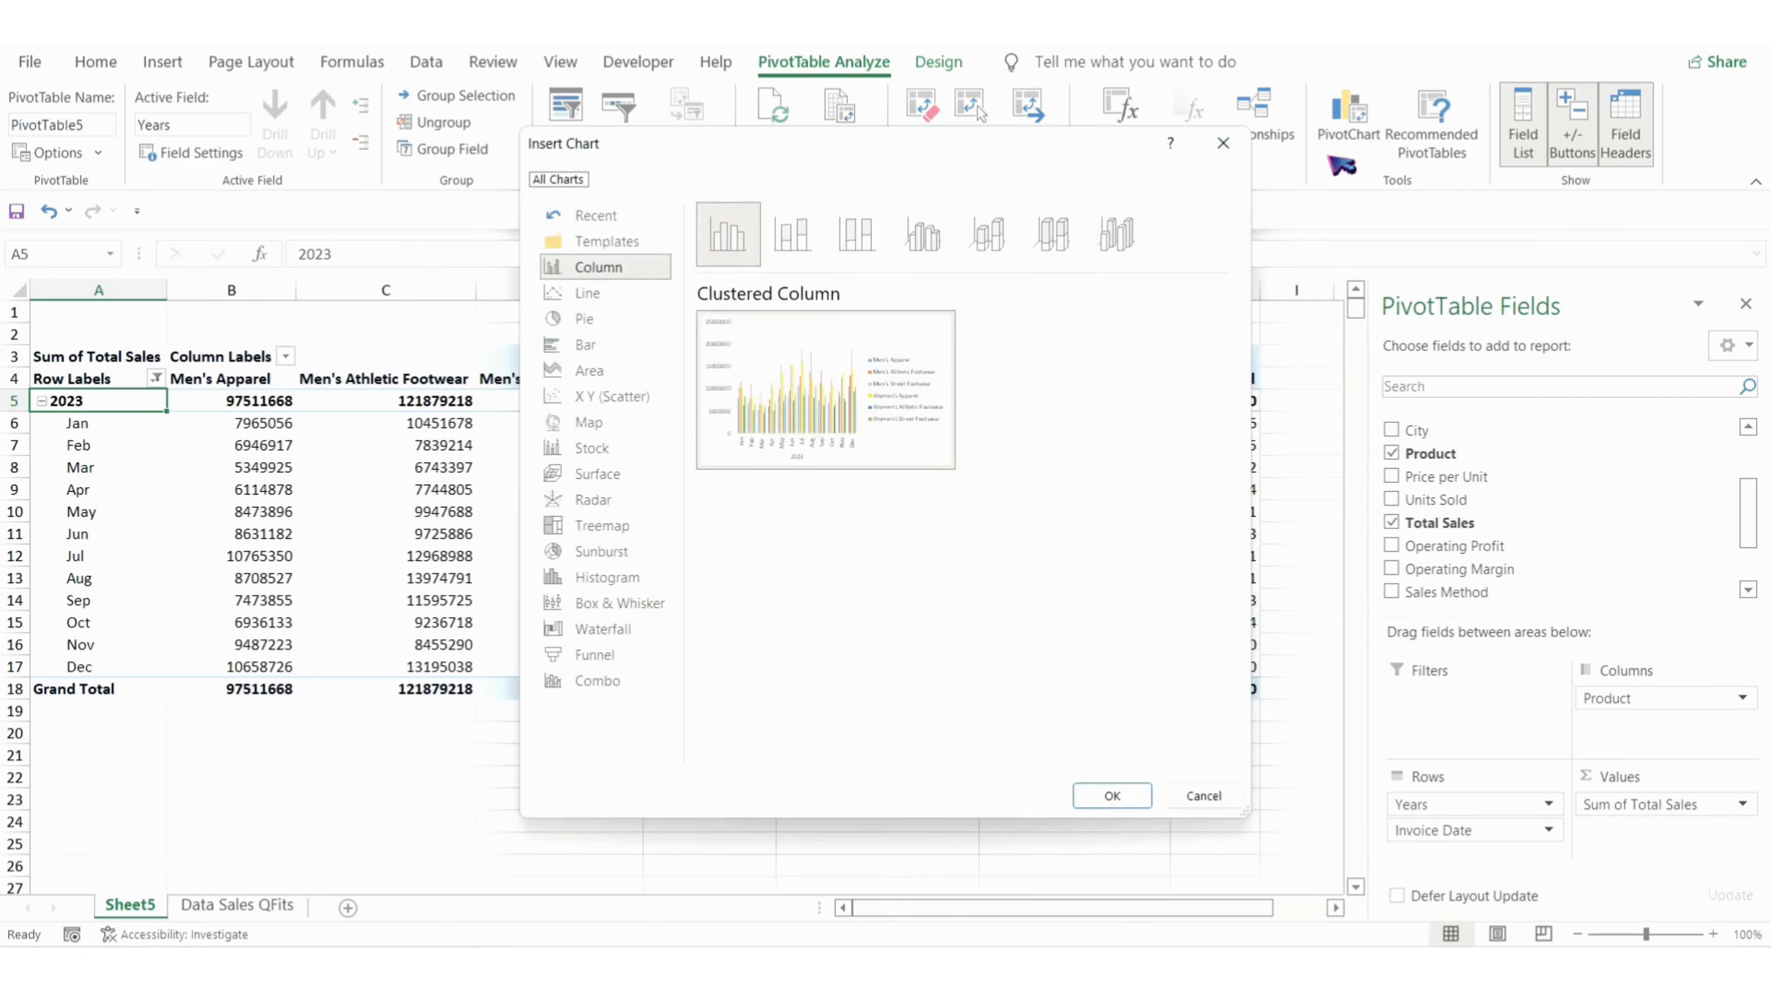
pyautogui.click(584, 302)
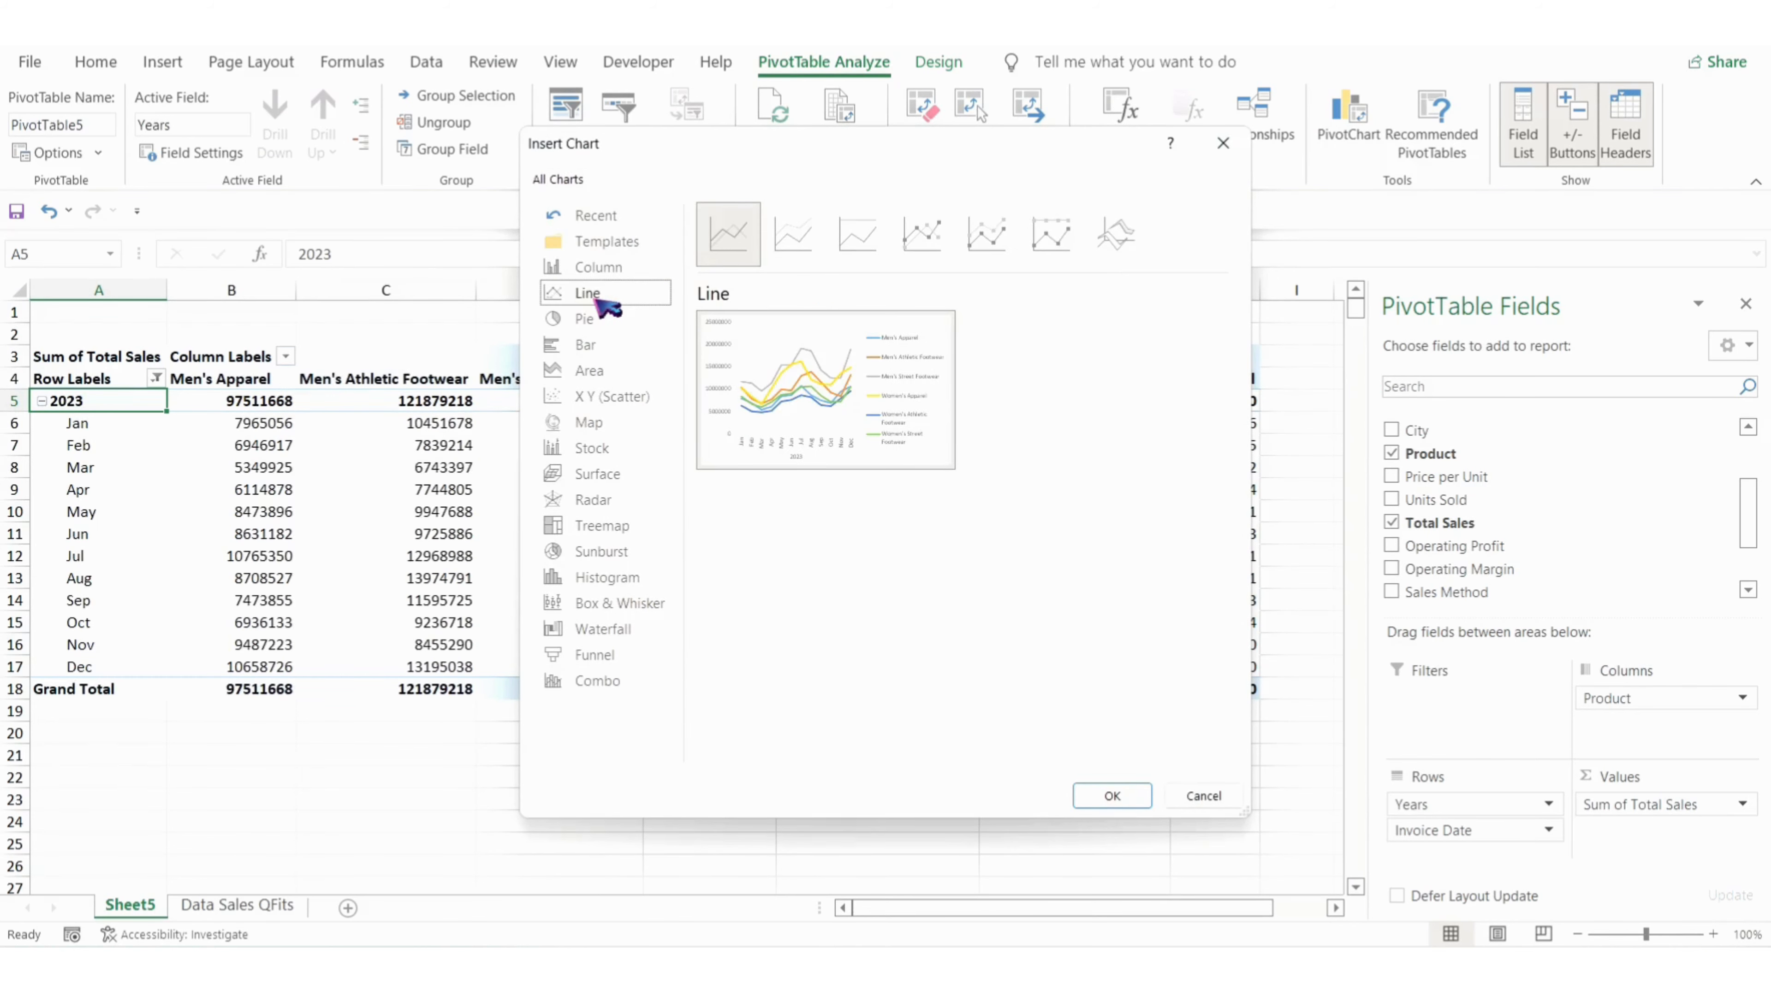
pyautogui.doubleClick(788, 344)
pyautogui.moveTo(515, 541); pyautogui.dragTo(384, 712)
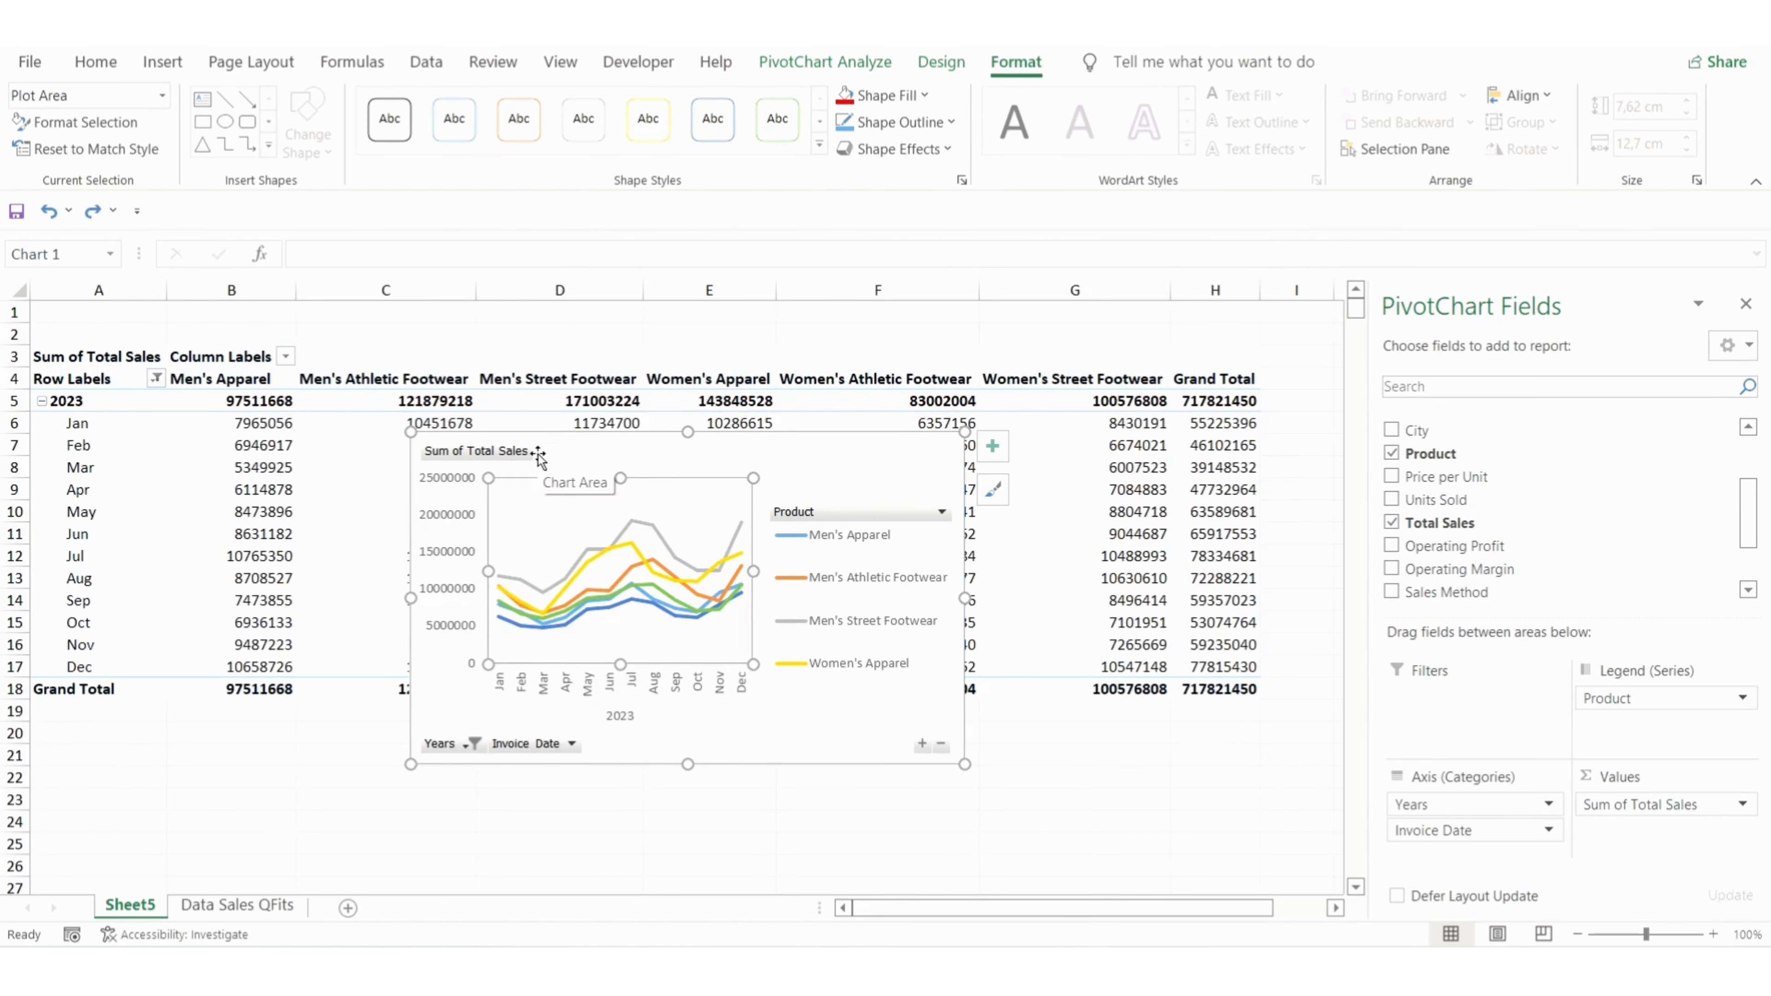
# Add a slicer for the Product field to the line chart
pyautogui.click(815, 61)
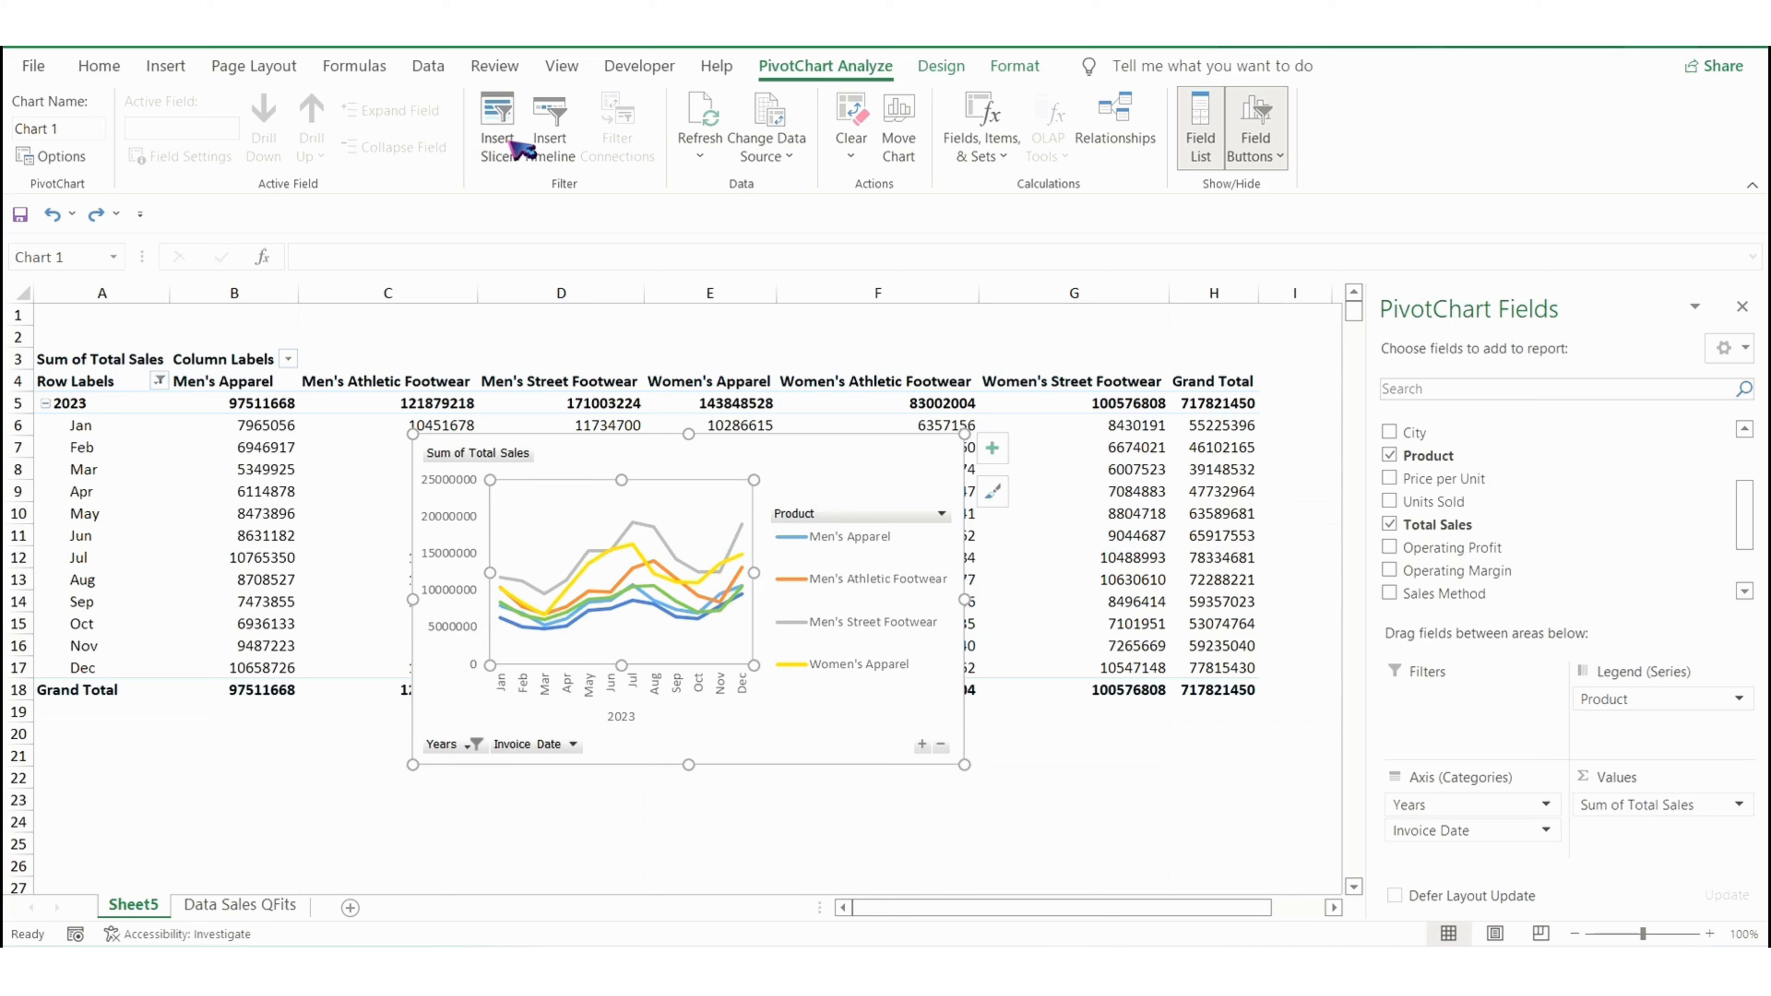
pyautogui.click(519, 136)
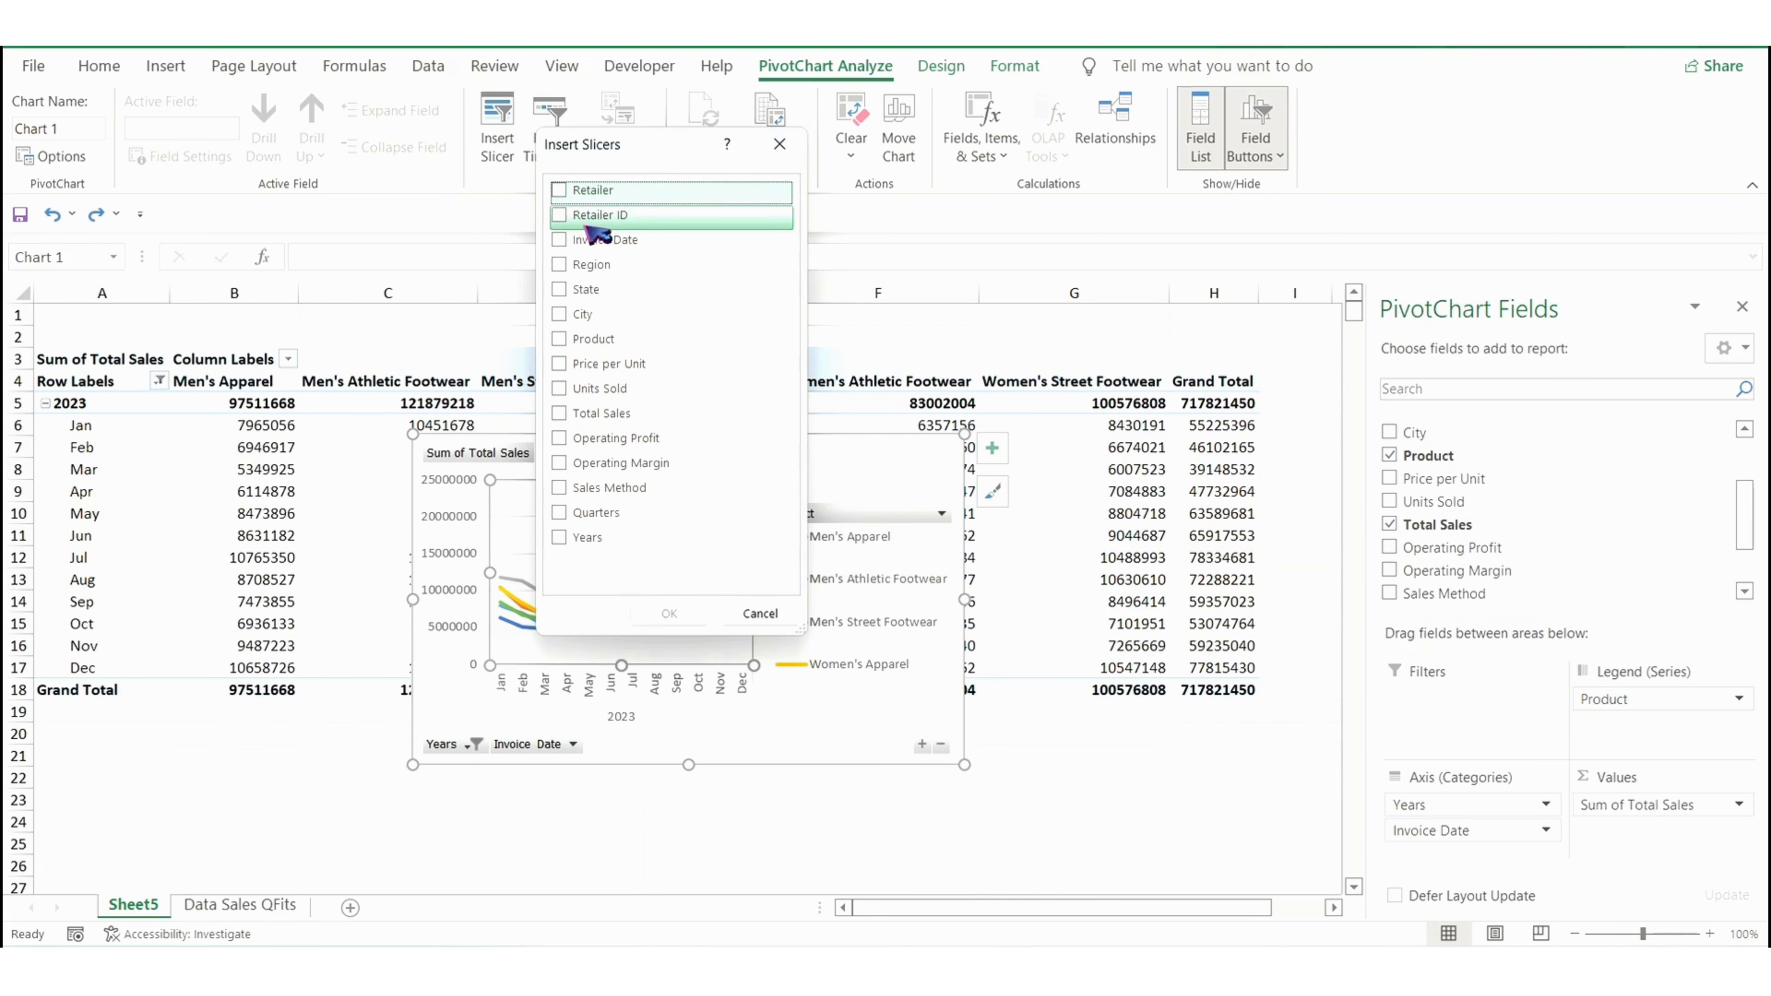
pyautogui.click(572, 340)
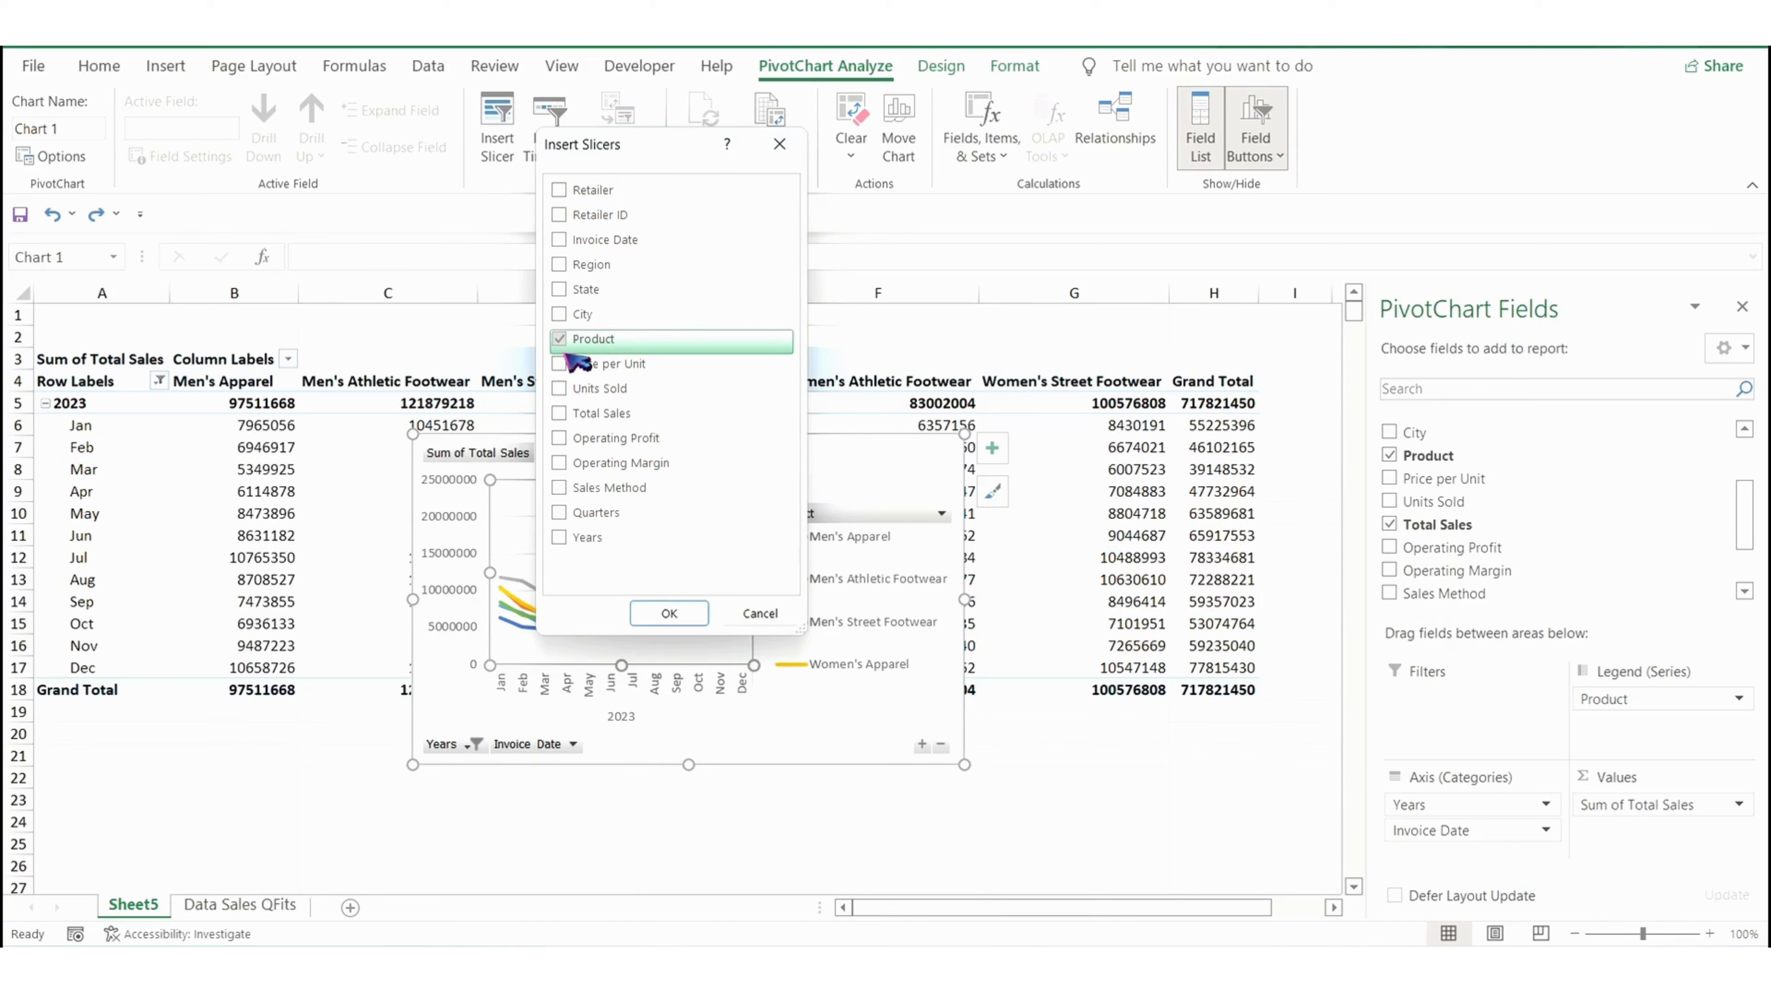
pyautogui.click(695, 616)
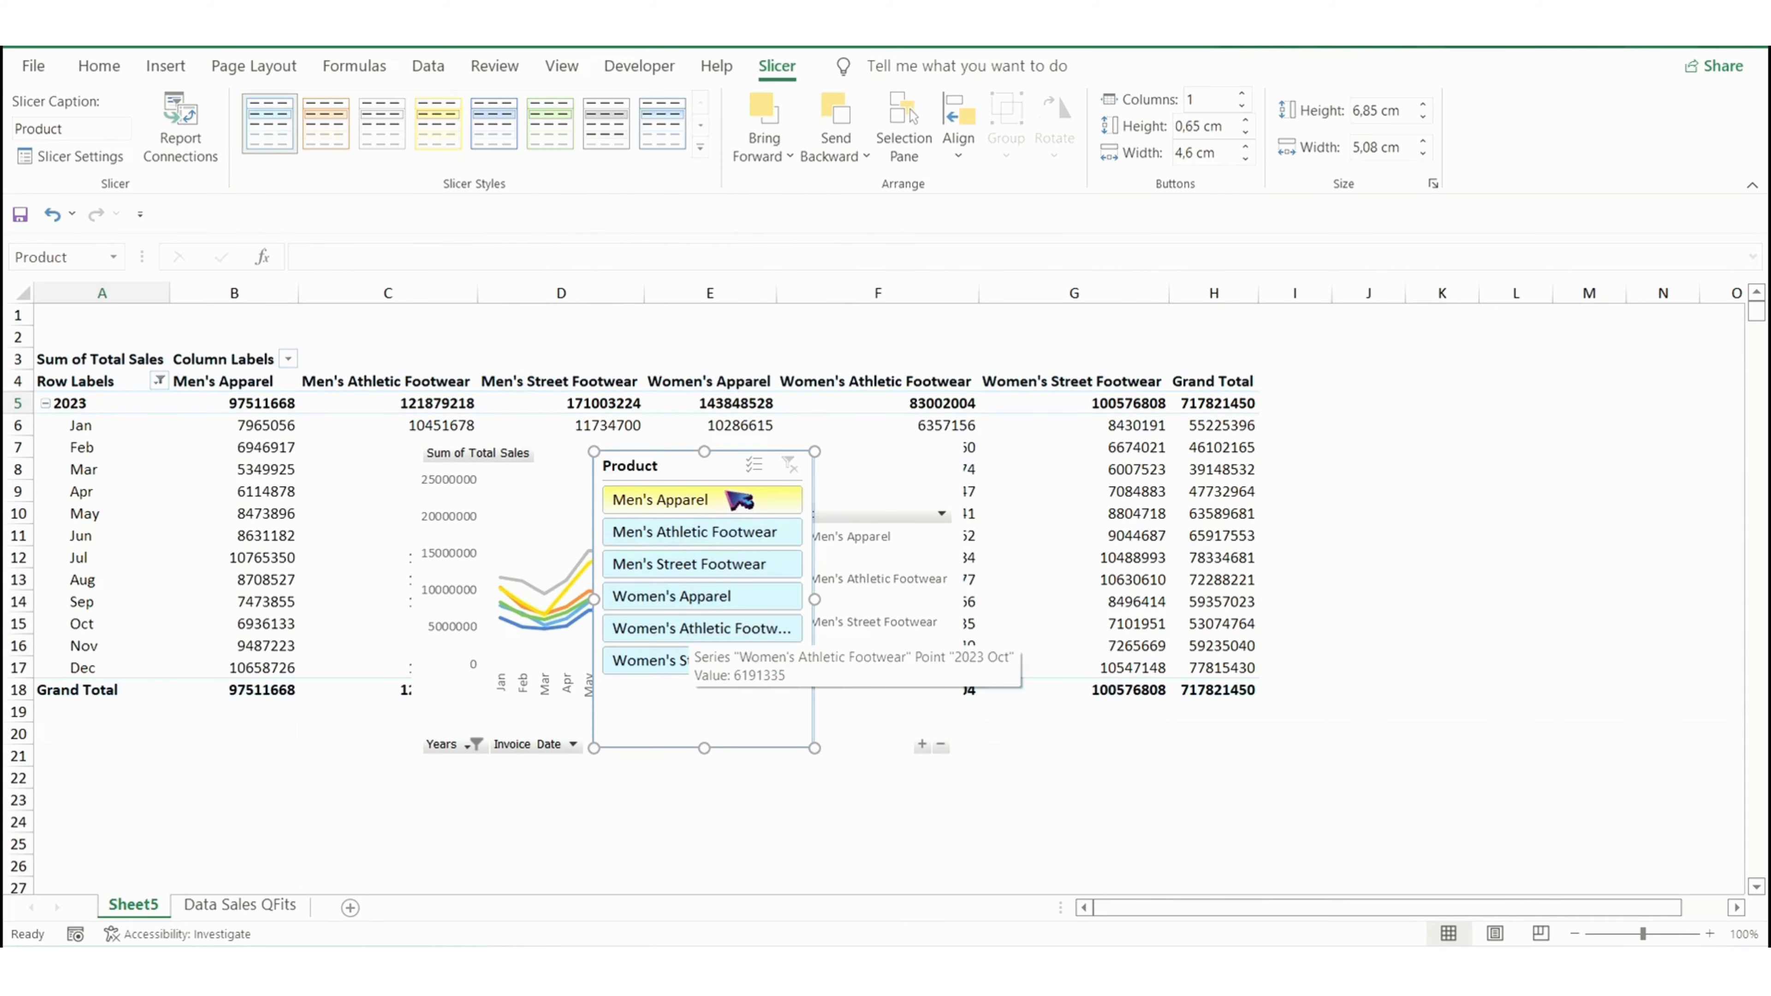
# Place the Product slicer and the line chart clear of the PivotTable, and filter the slicer to Women's Street Footwear
pyautogui.moveTo(703, 357); pyautogui.dragTo(1565, 457)
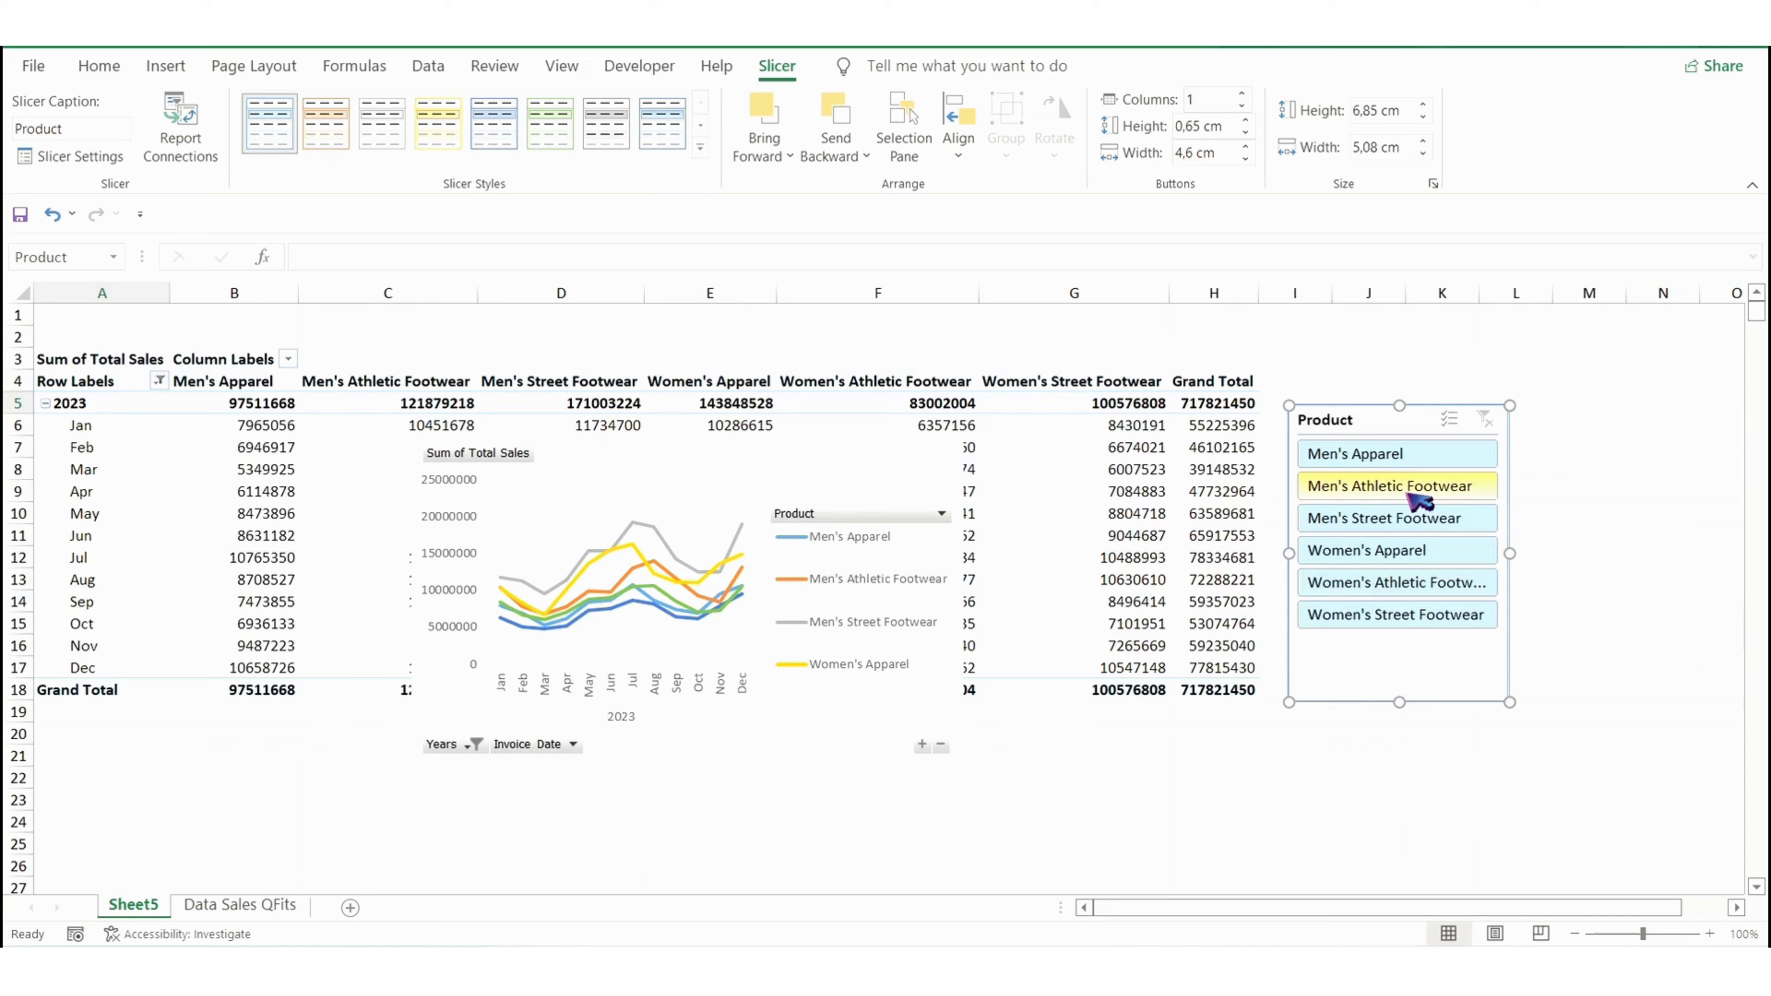
pyautogui.click(1394, 498)
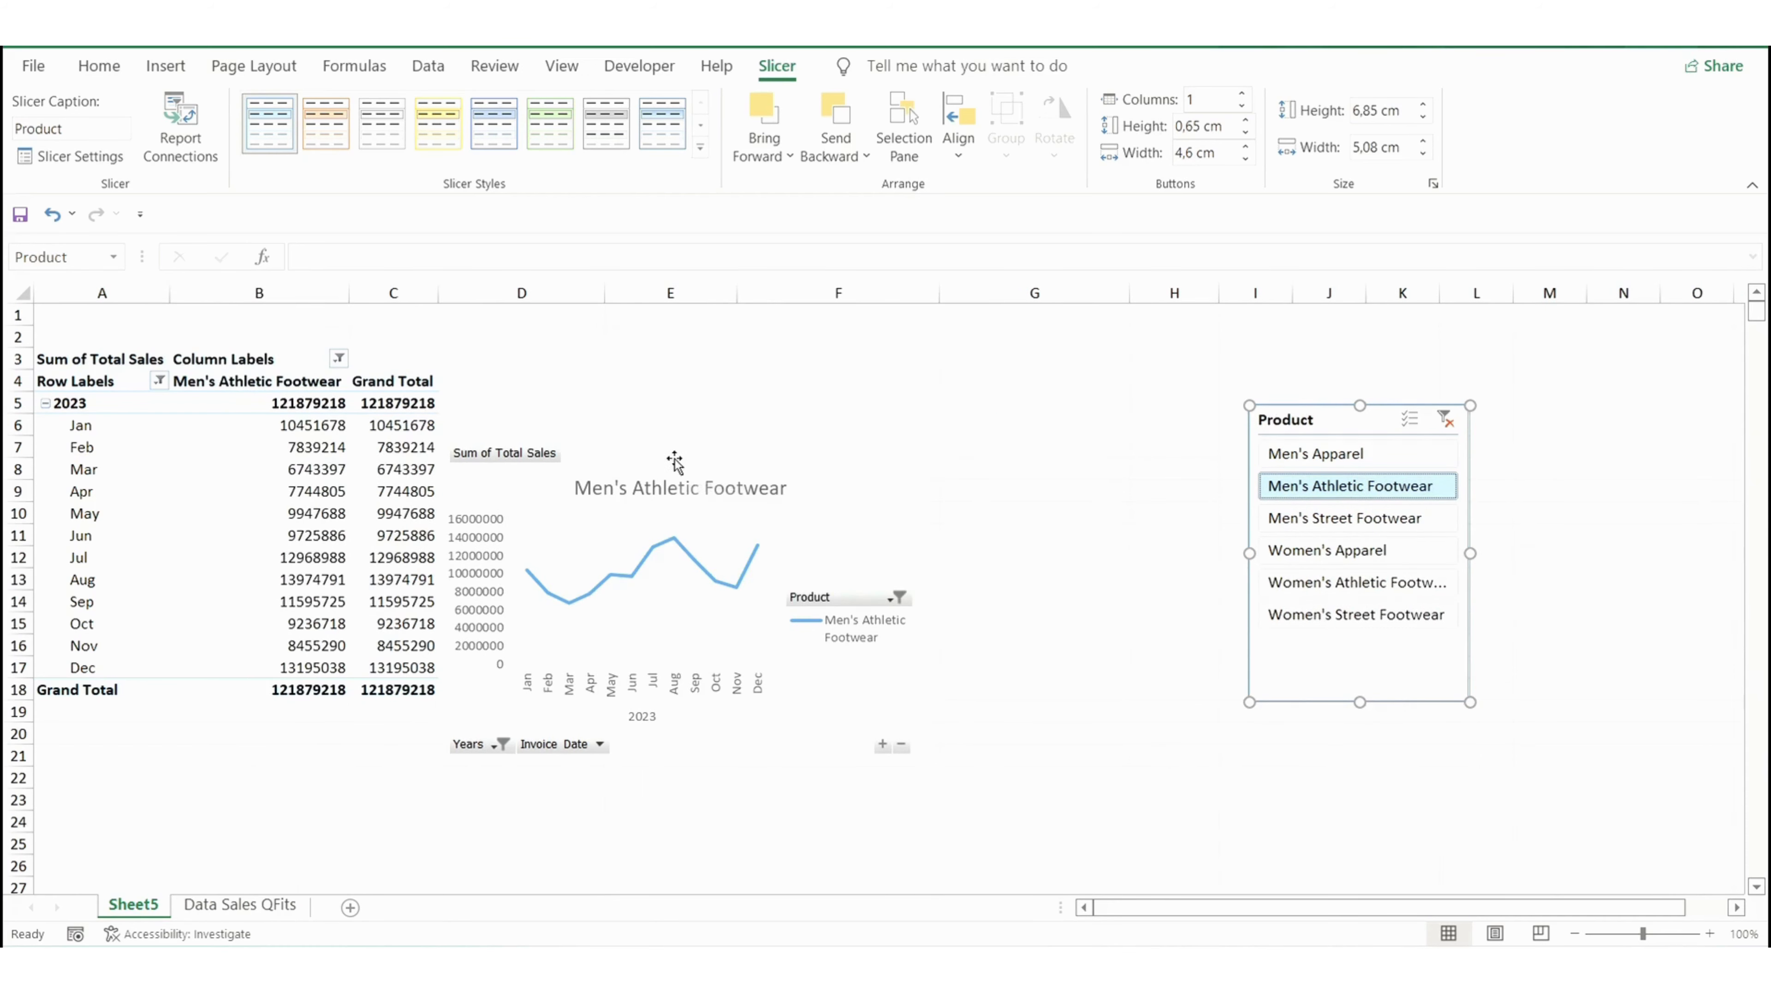
pyautogui.moveTo(686, 456); pyautogui.dragTo(837, 369)
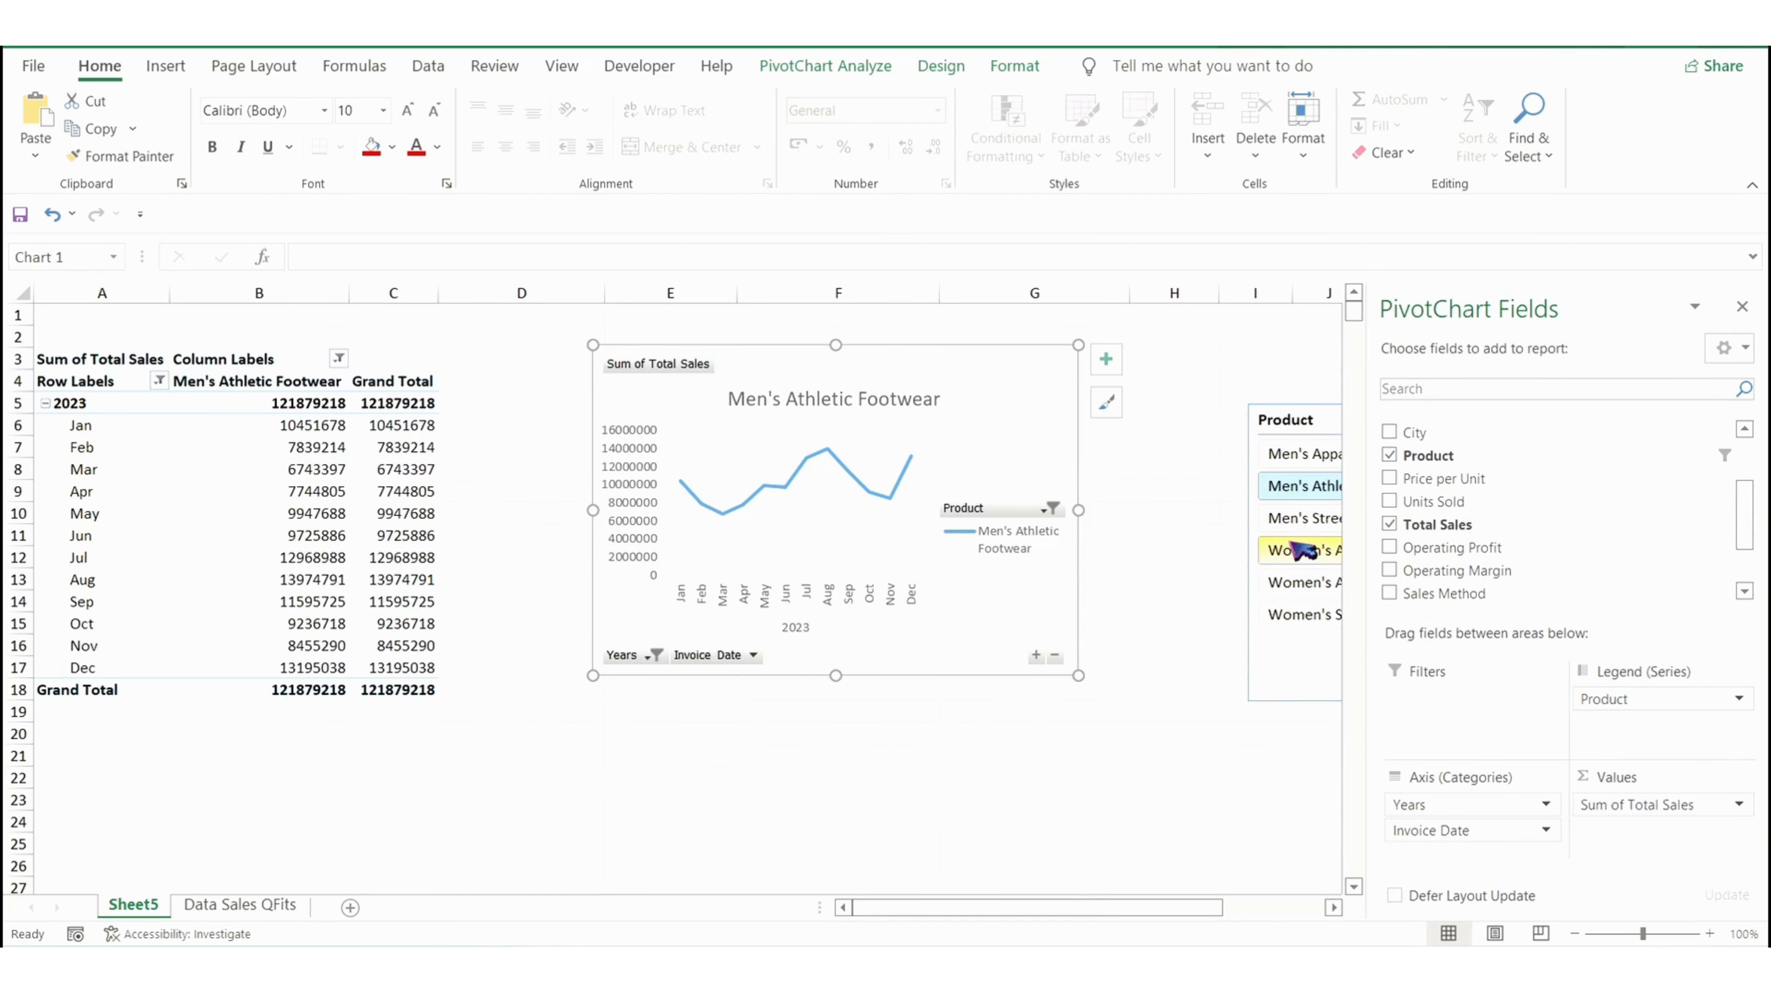
pyautogui.click(1276, 549)
pyautogui.click(1311, 614)
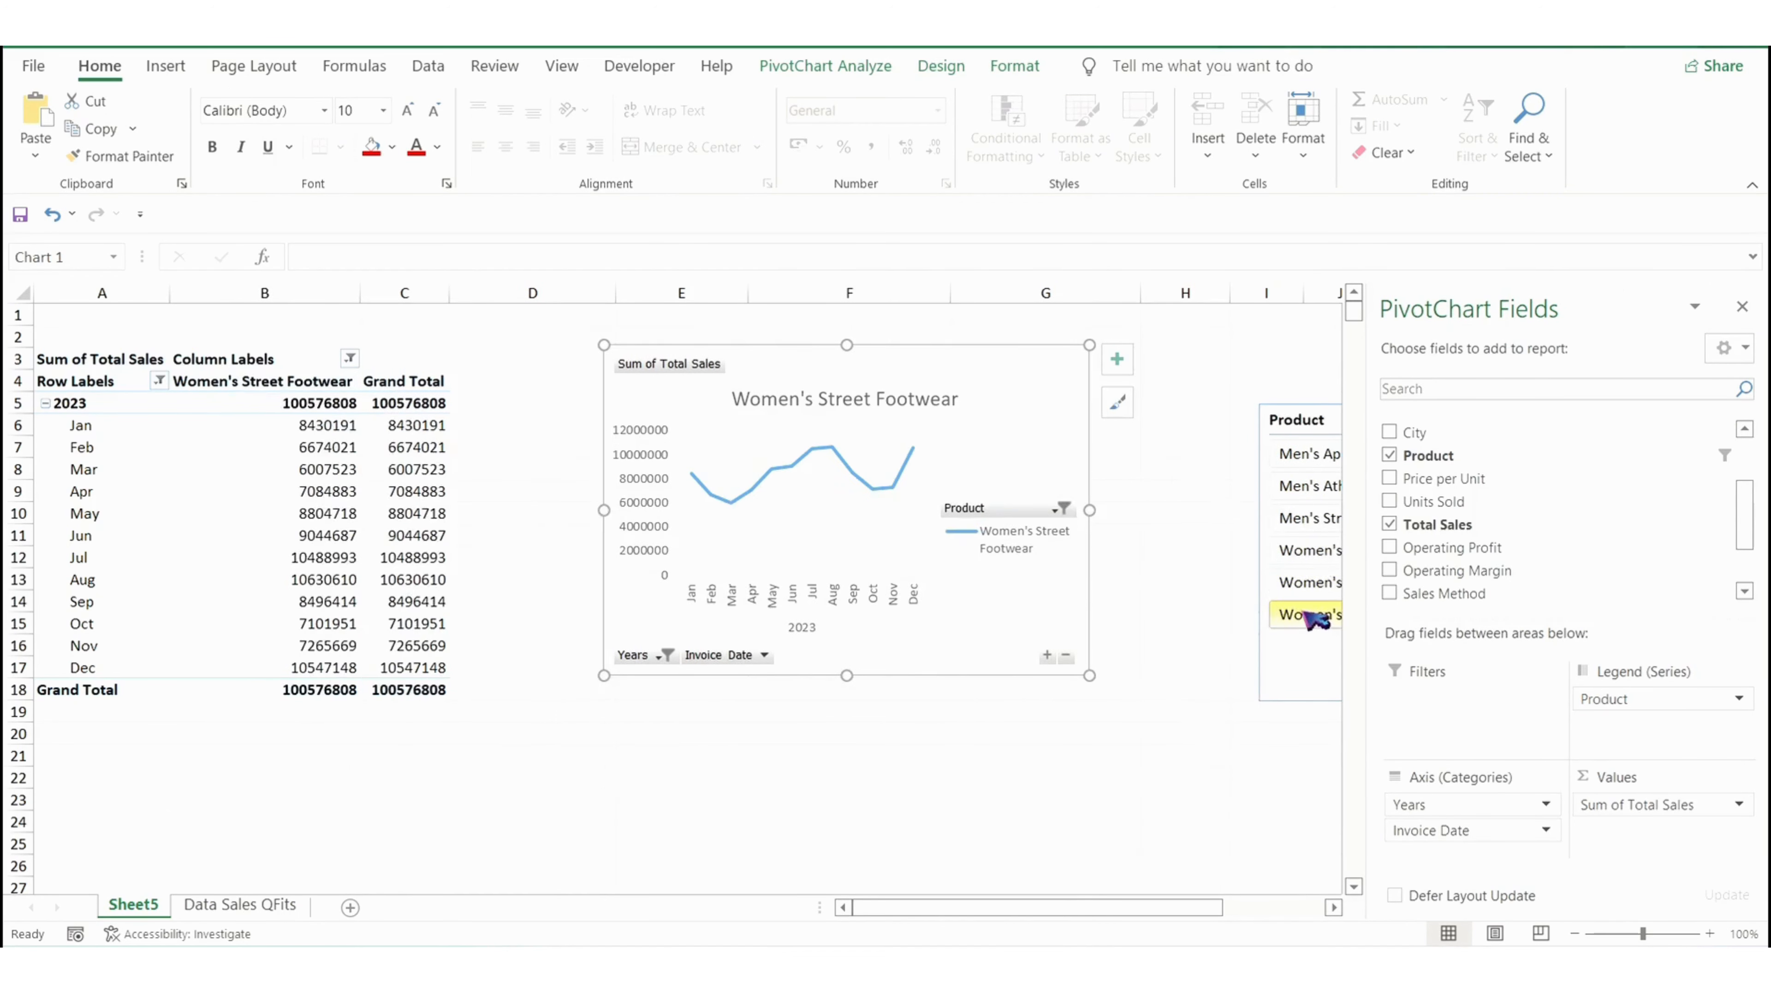
# Select the Women's Street Footwear line in the chart and set its line formatting to a gradient line
pyautogui.click(997, 446)
pyautogui.click(806, 460)
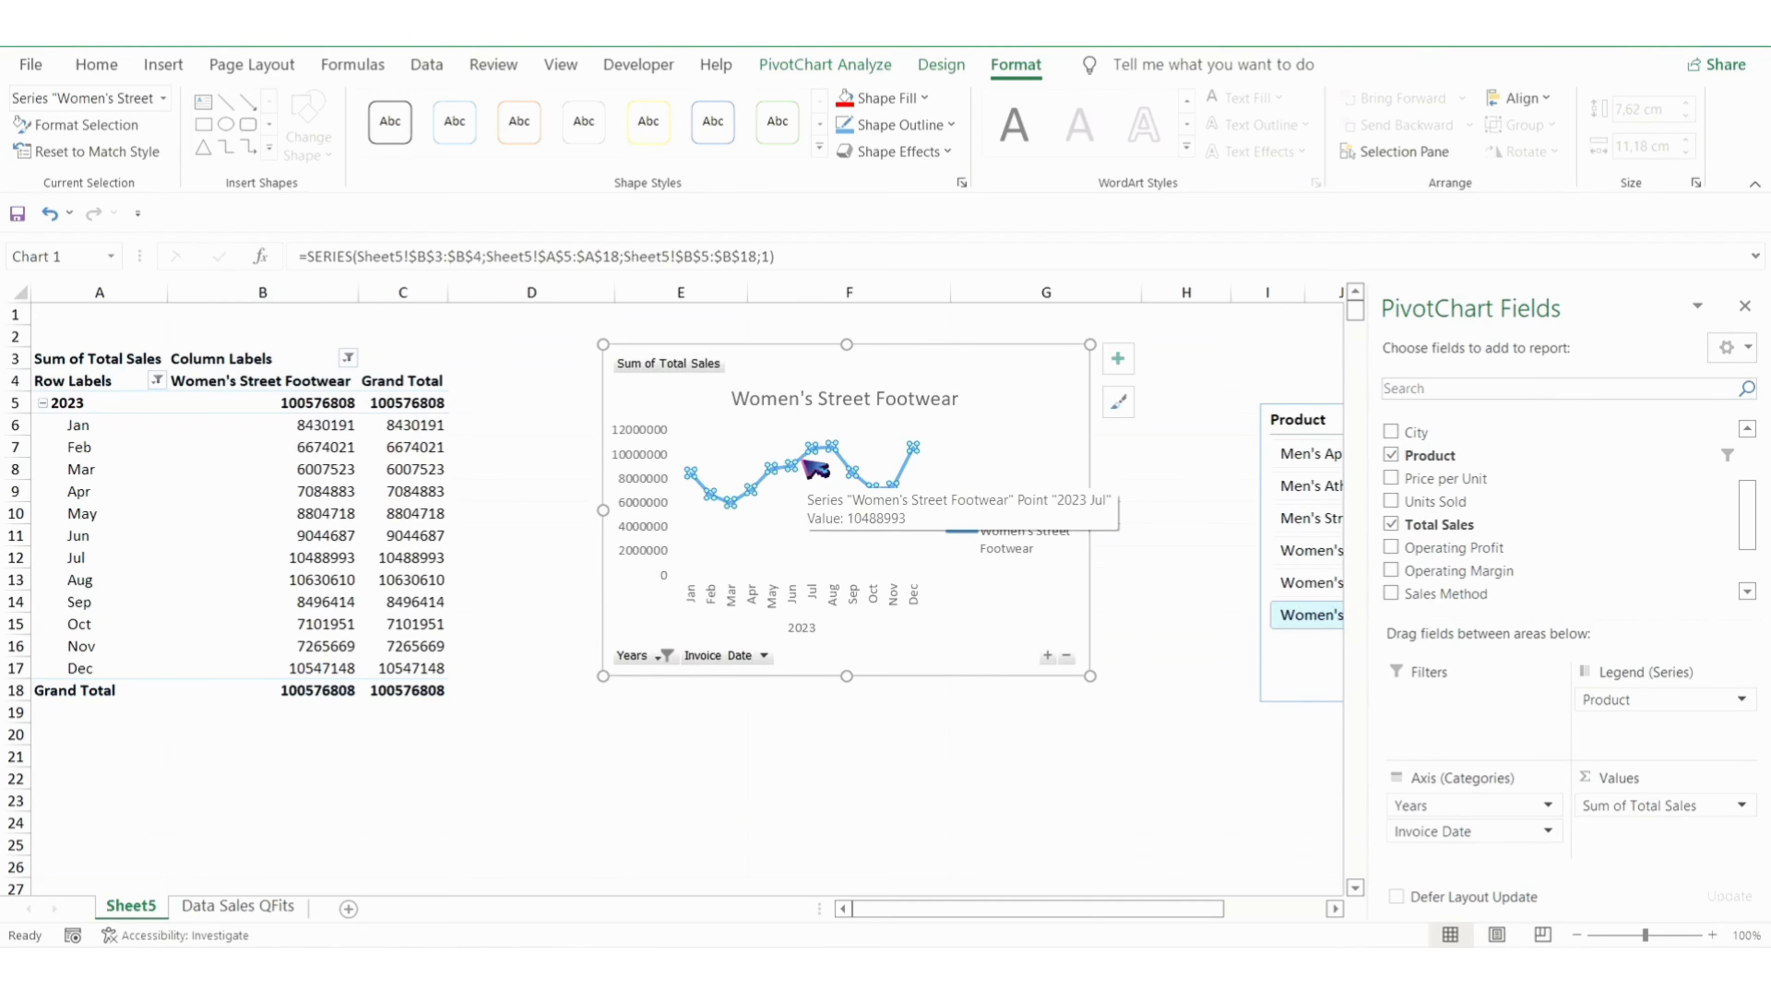
pyautogui.click(129, 125)
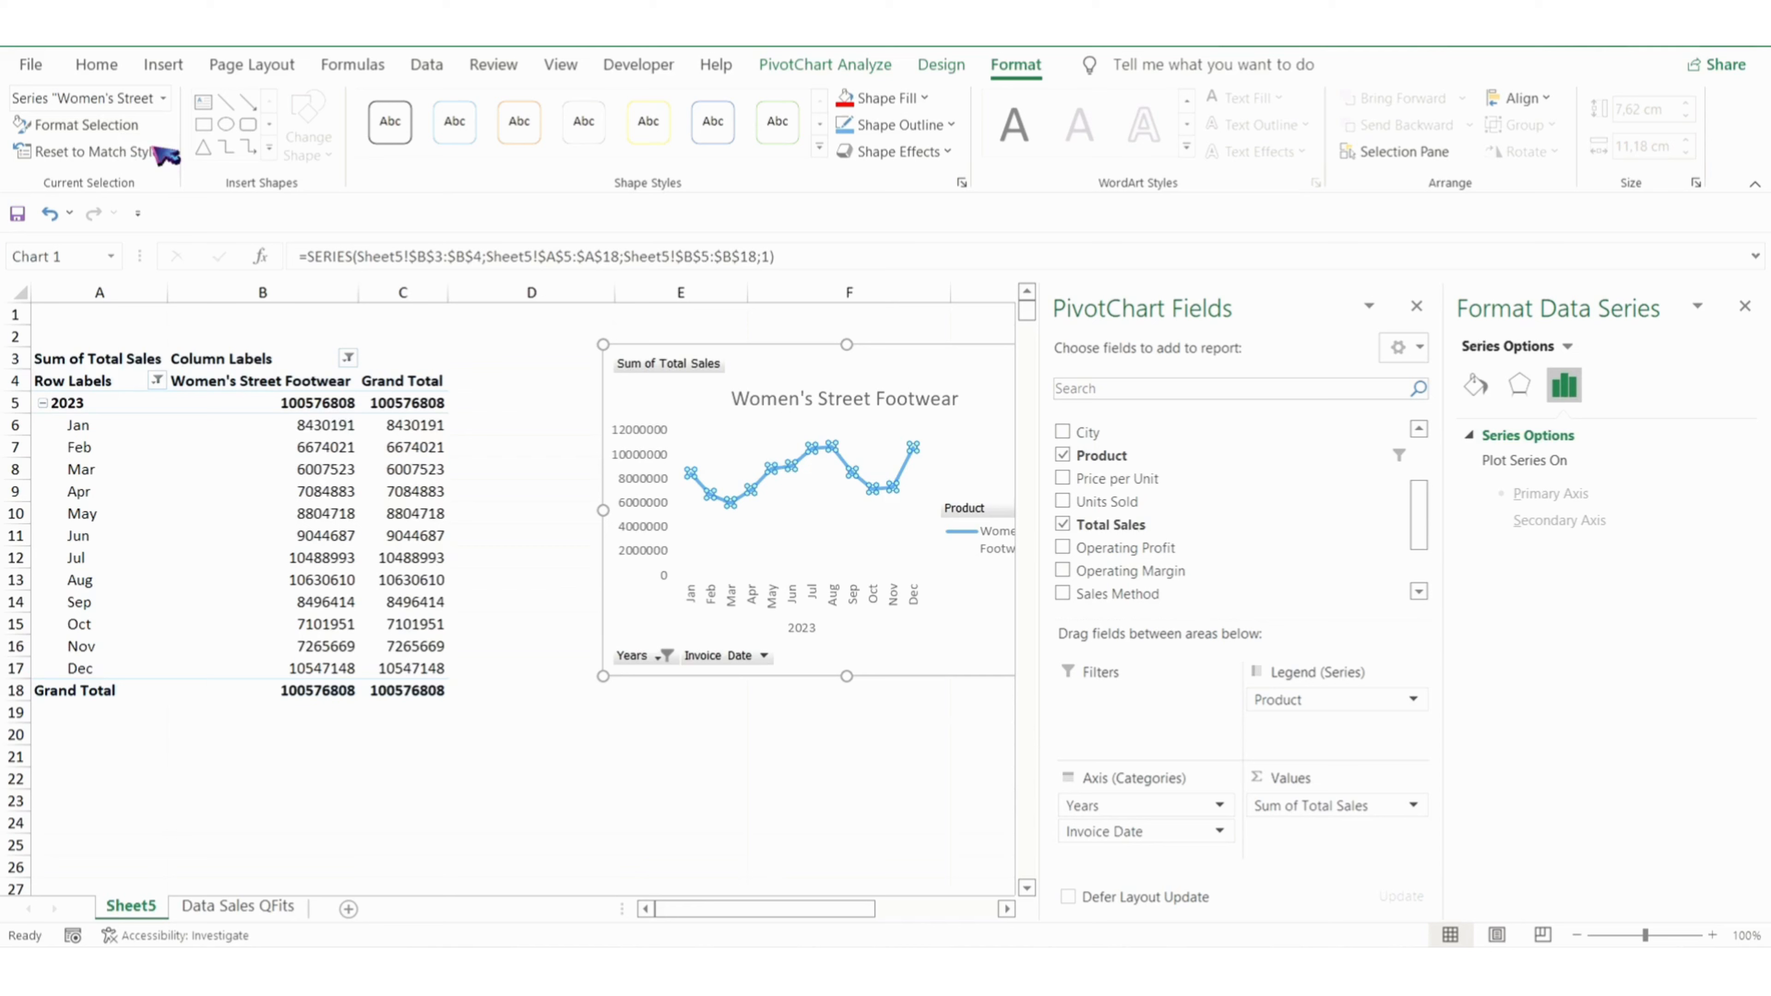
pyautogui.click(1475, 386)
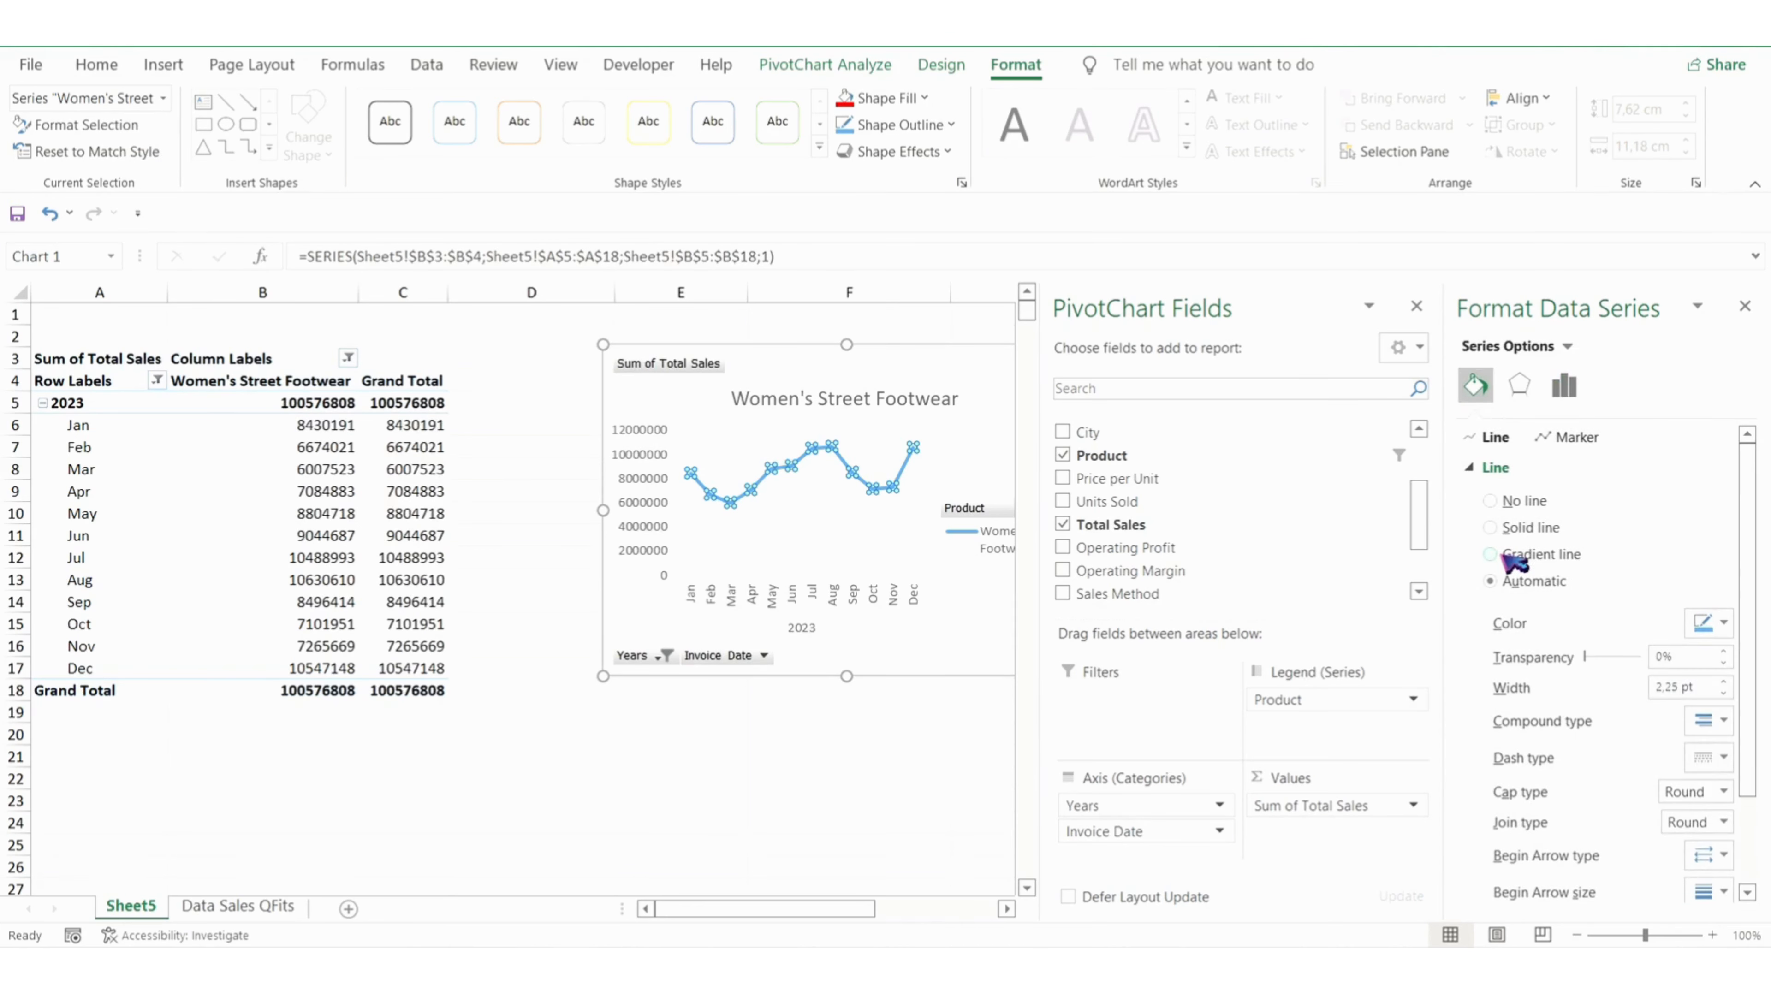
pyautogui.click(1506, 555)
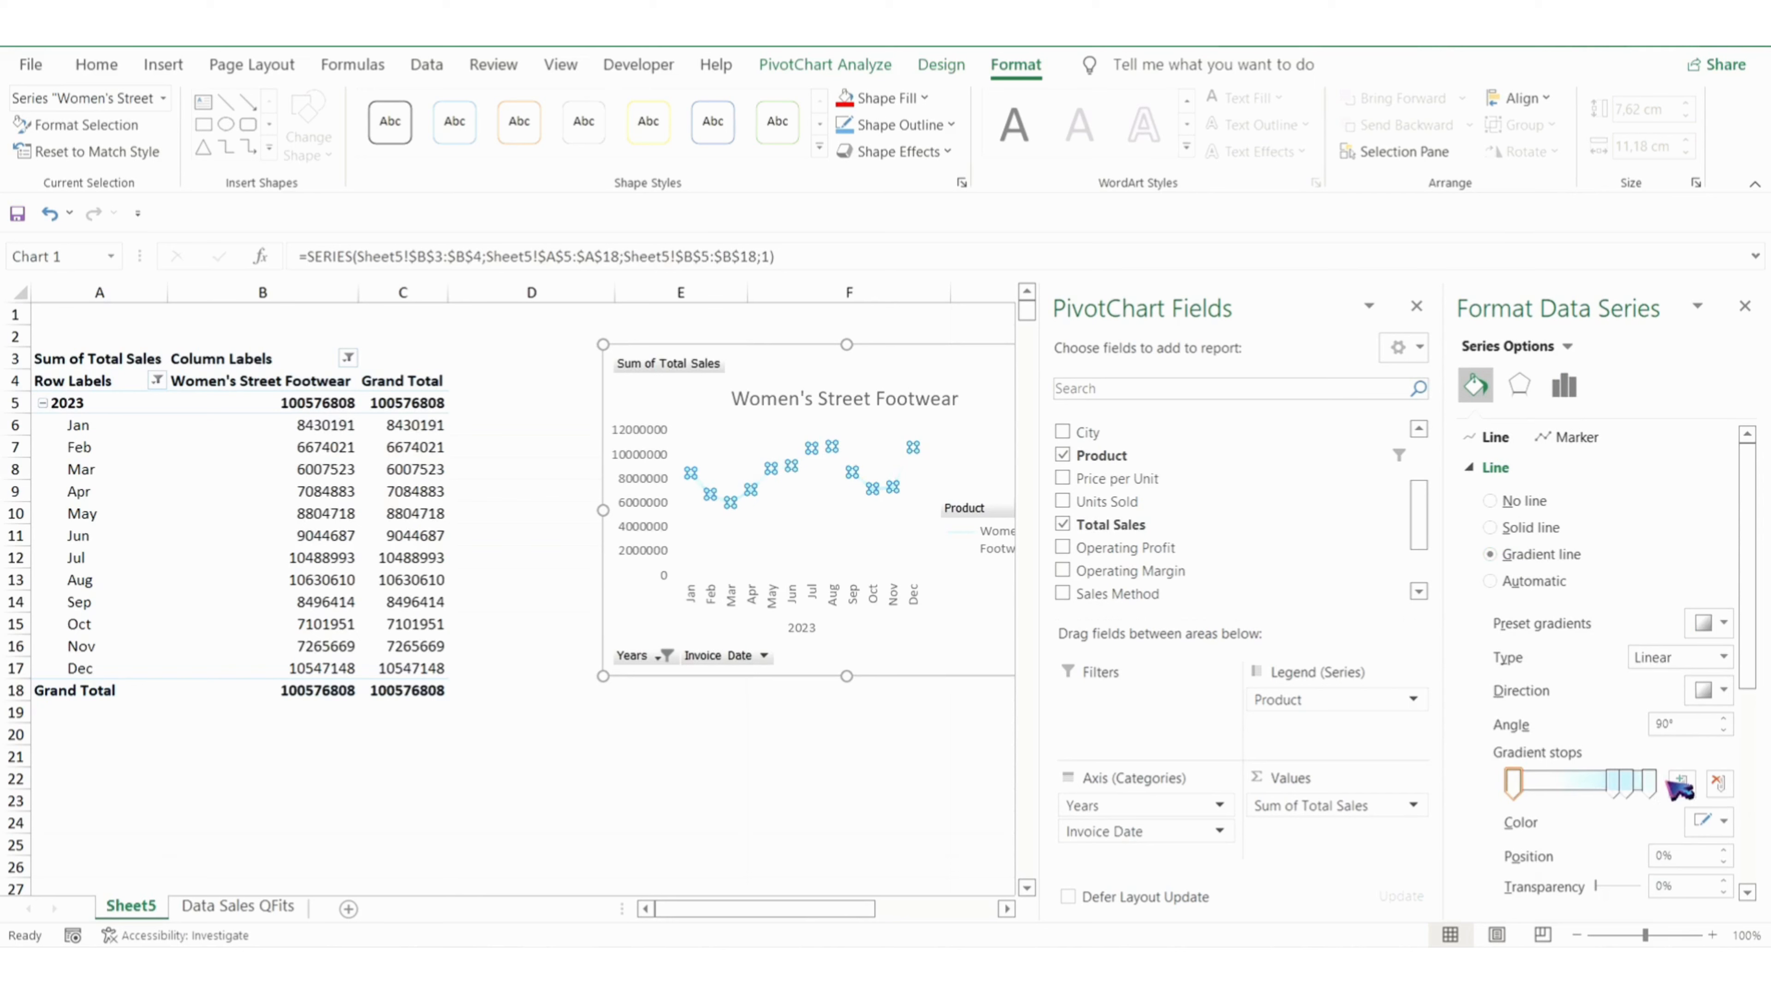
# Remove the two middle gradient stops from the line, keeping only the stops at 0% and 100%
pyautogui.click(1628, 788)
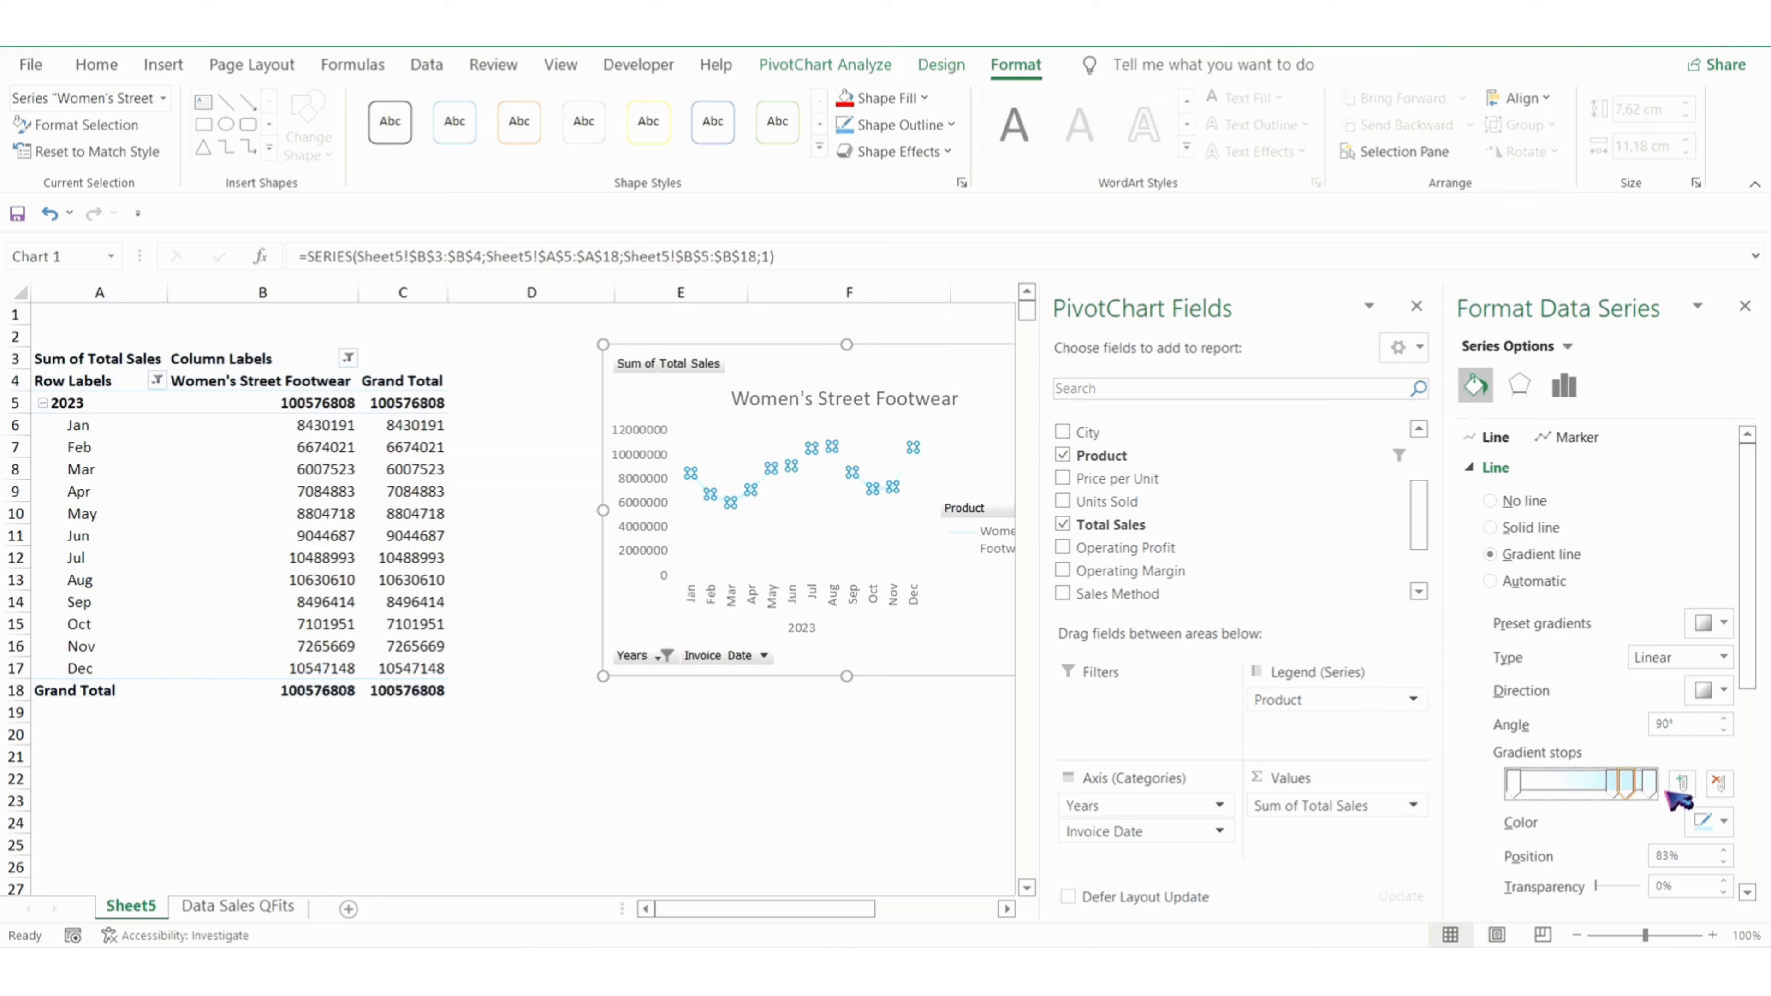
pyautogui.click(1512, 787)
pyautogui.click(1650, 785)
pyautogui.moveTo(1654, 782); pyautogui.dragTo(1614, 779)
pyautogui.click(1719, 783)
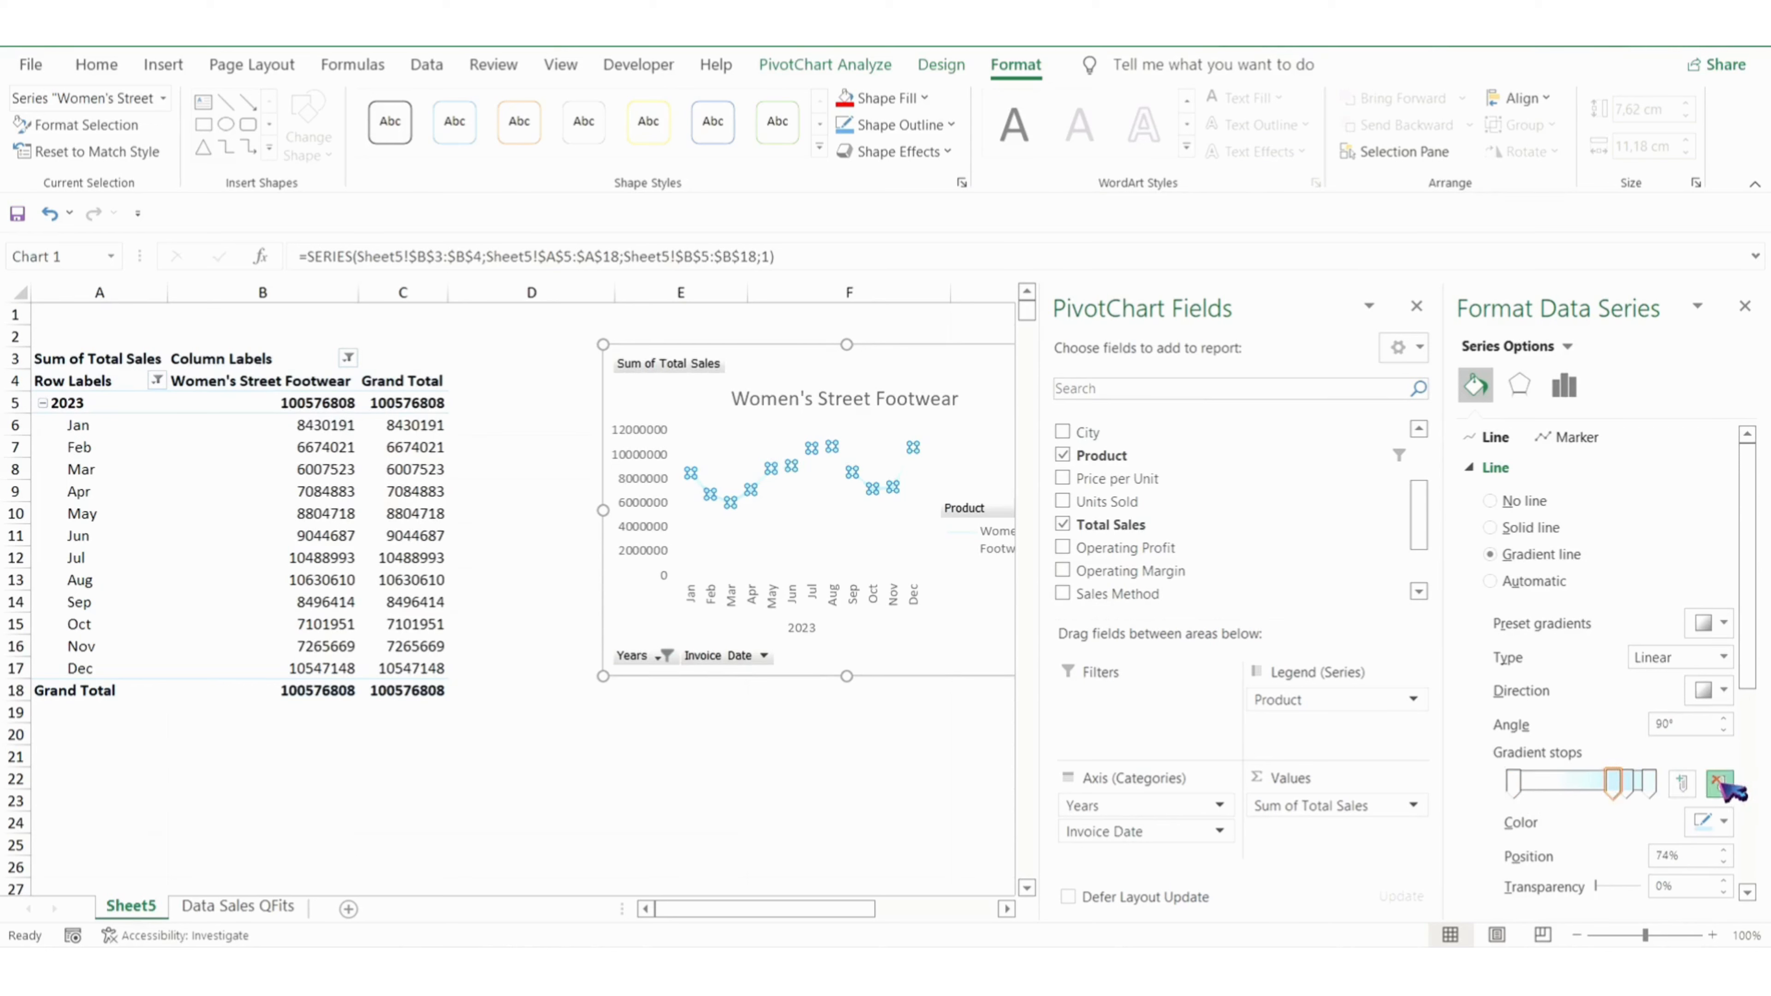
pyautogui.click(1630, 782)
pyautogui.click(1719, 782)
# Colour the line's 0% gradient stop red and its 100% stop light orange, and close the series formatting
pyautogui.click(1726, 821)
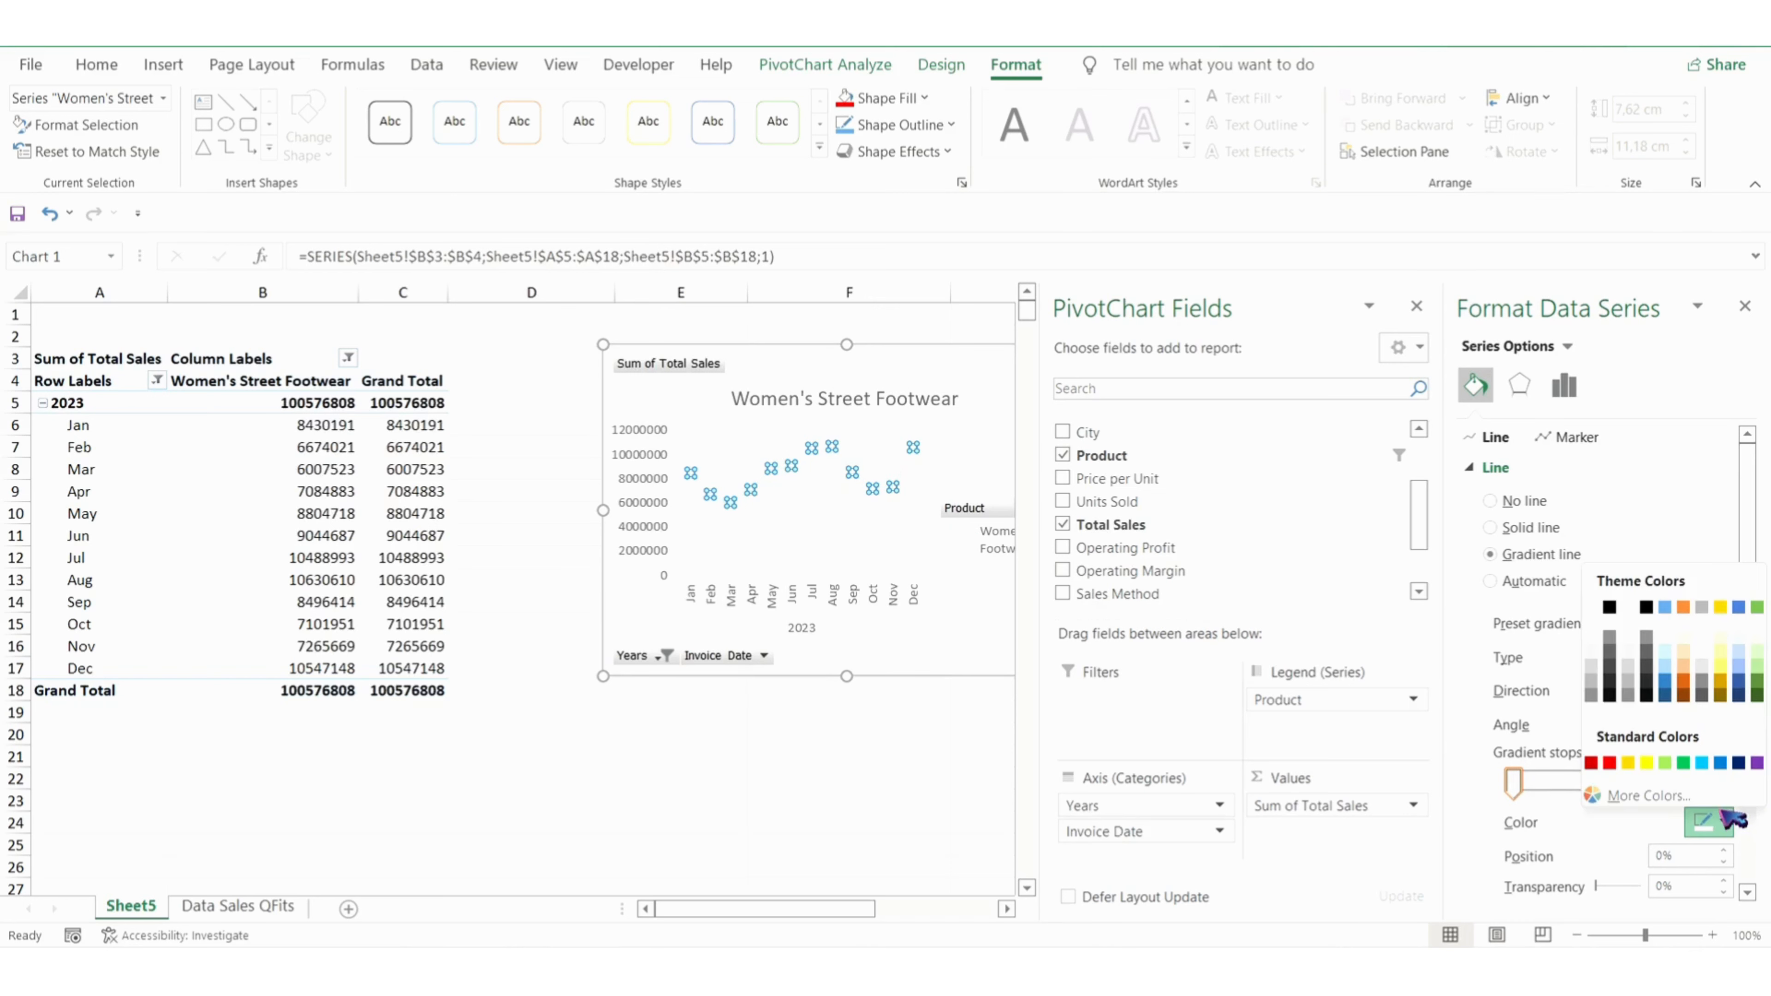
pyautogui.click(1602, 765)
pyautogui.click(1647, 783)
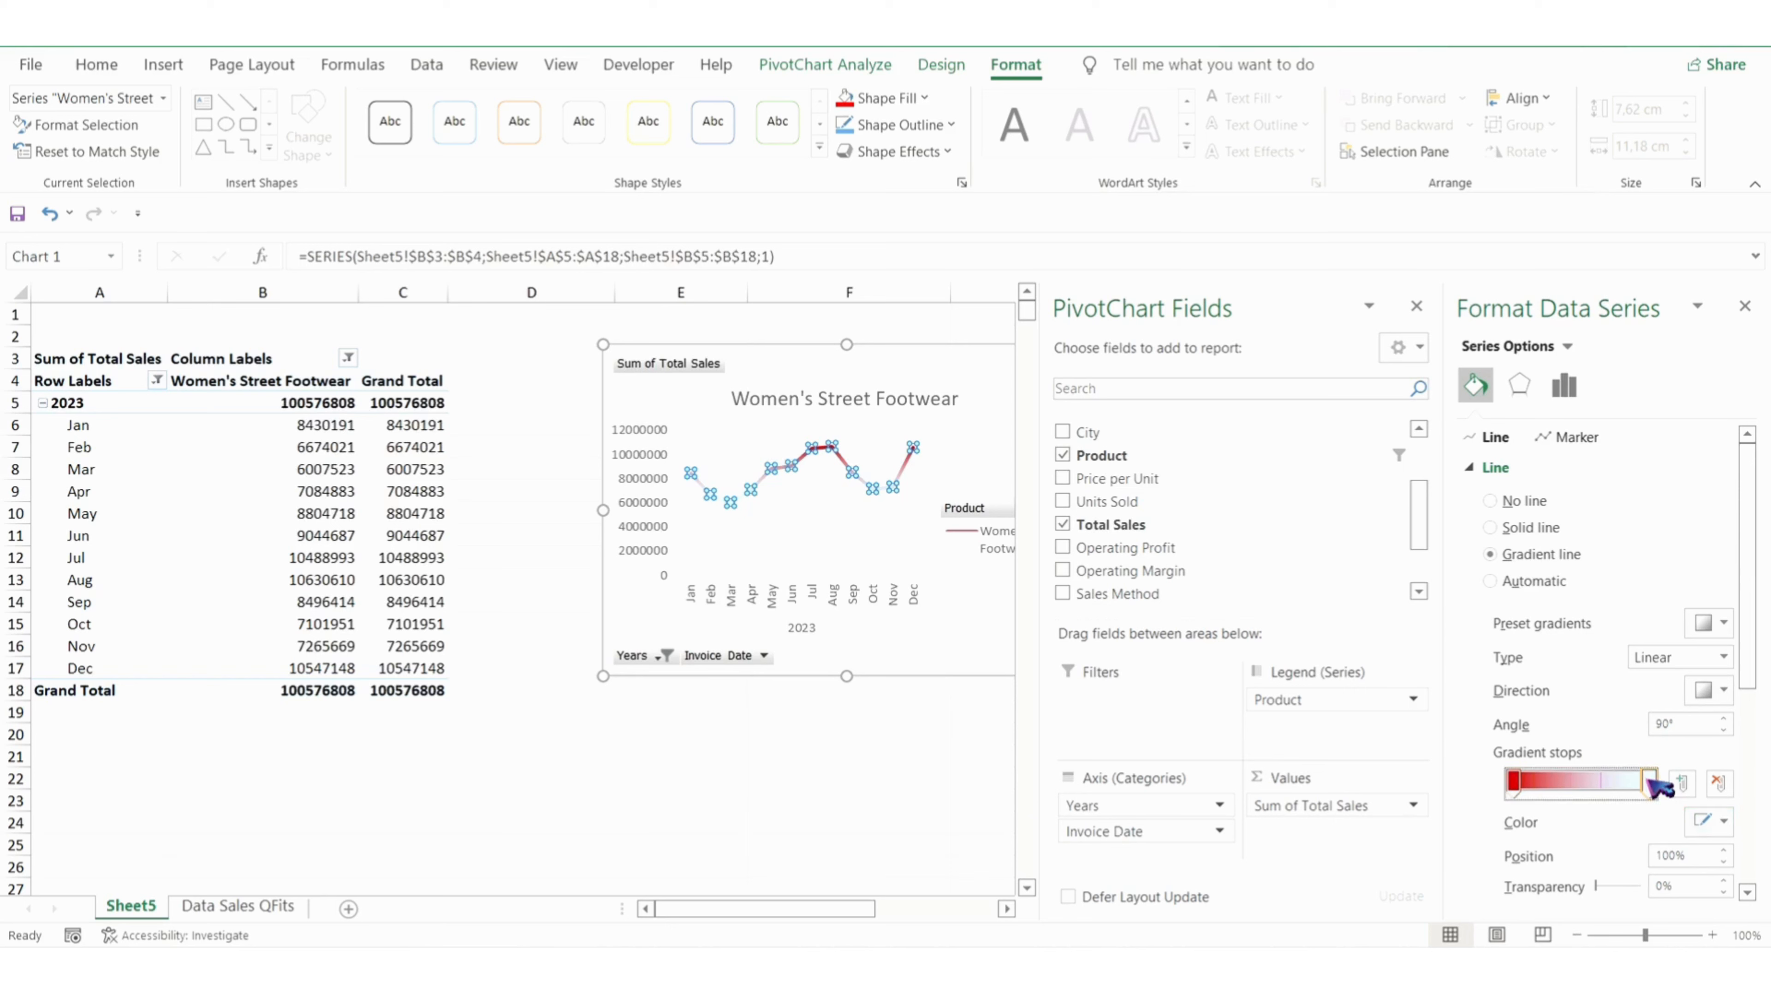
pyautogui.click(1727, 823)
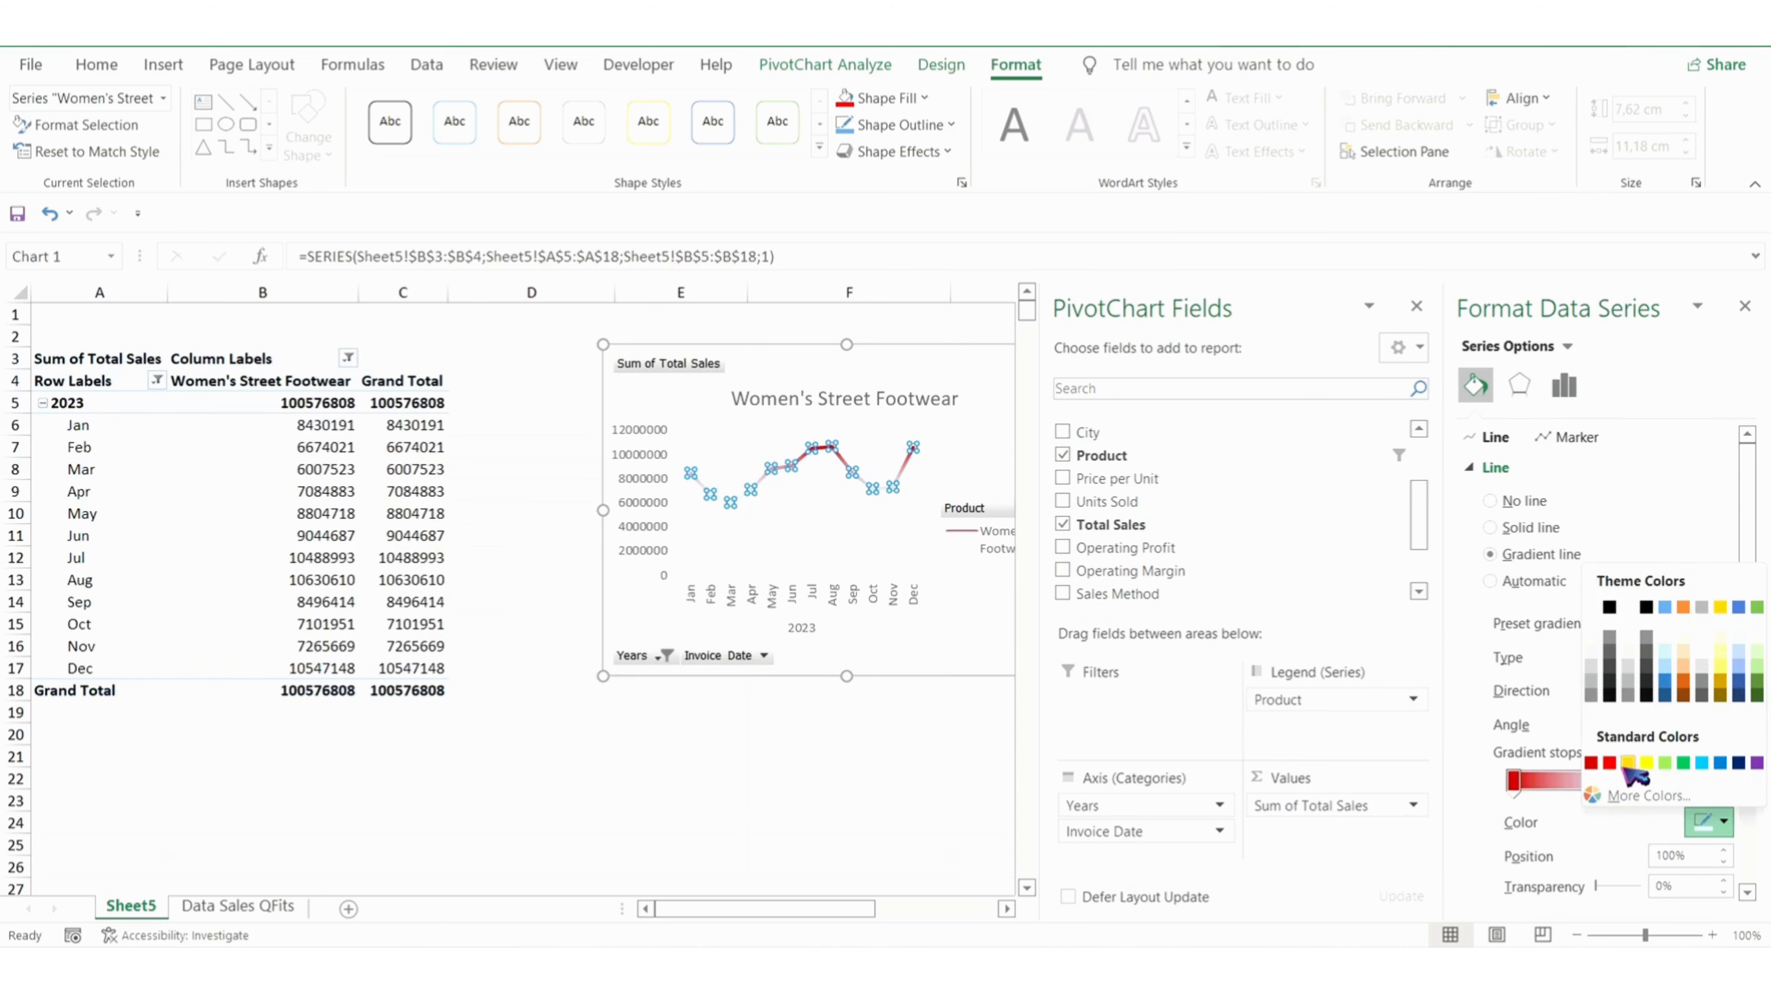
pyautogui.click(1614, 764)
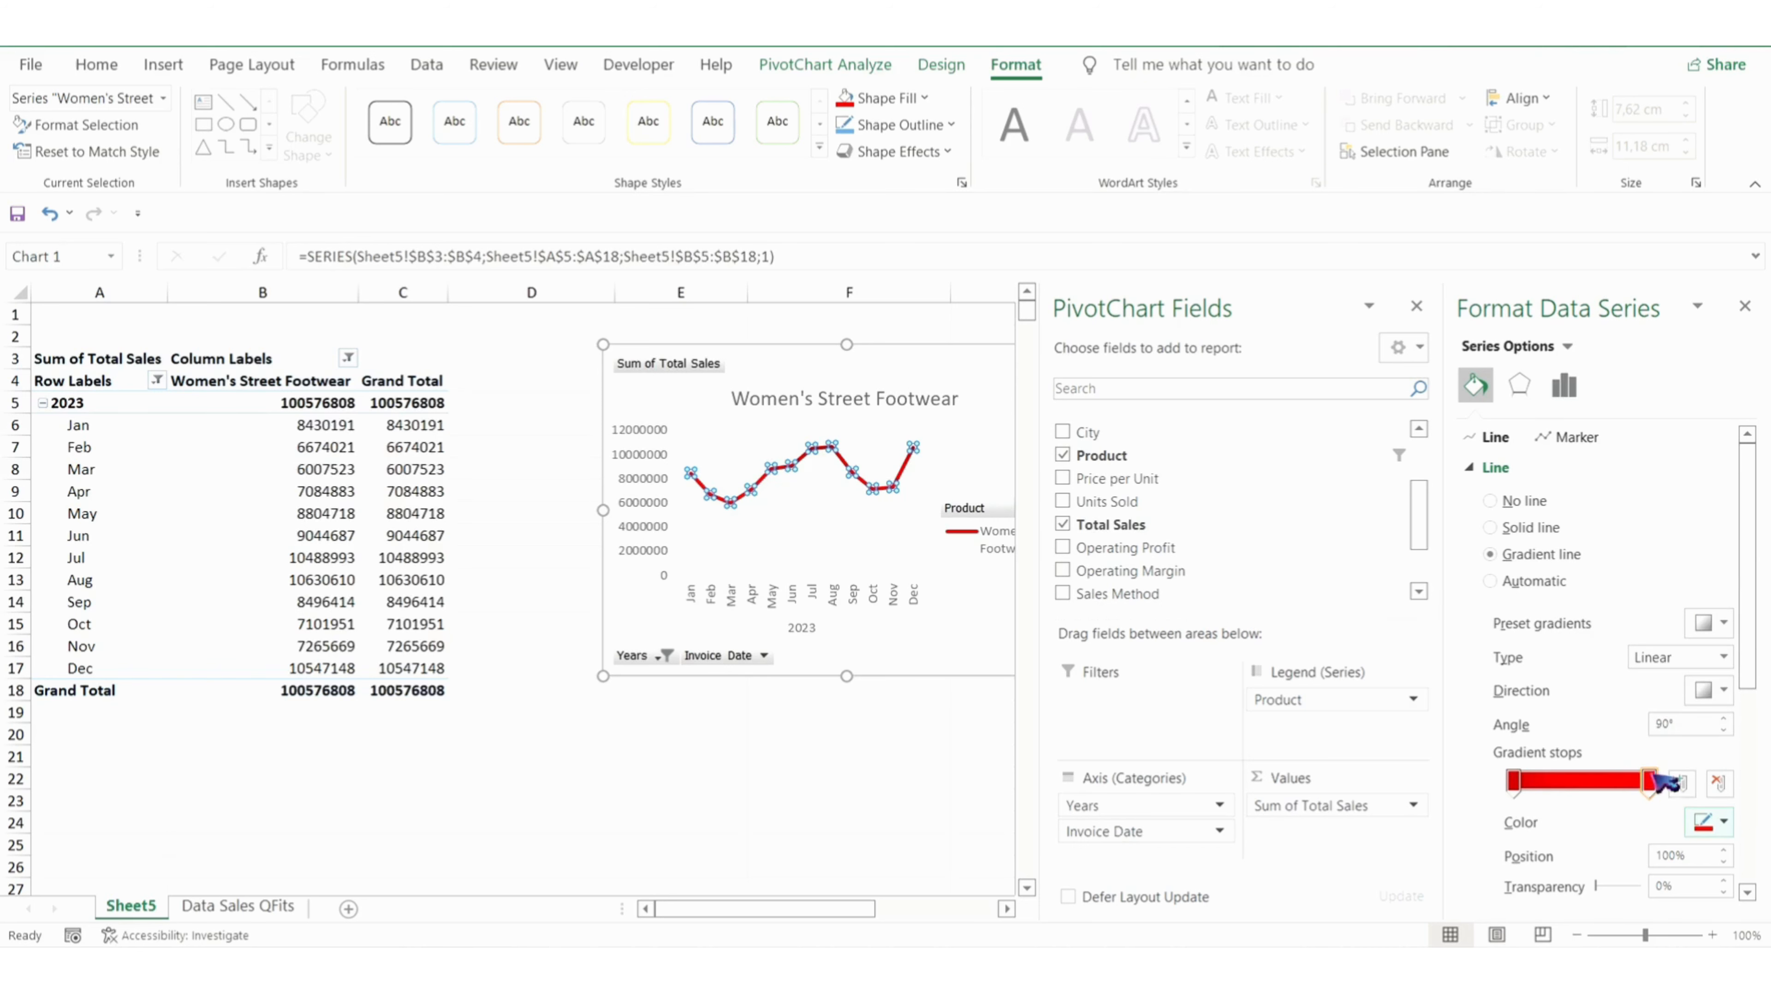
pyautogui.click(1734, 829)
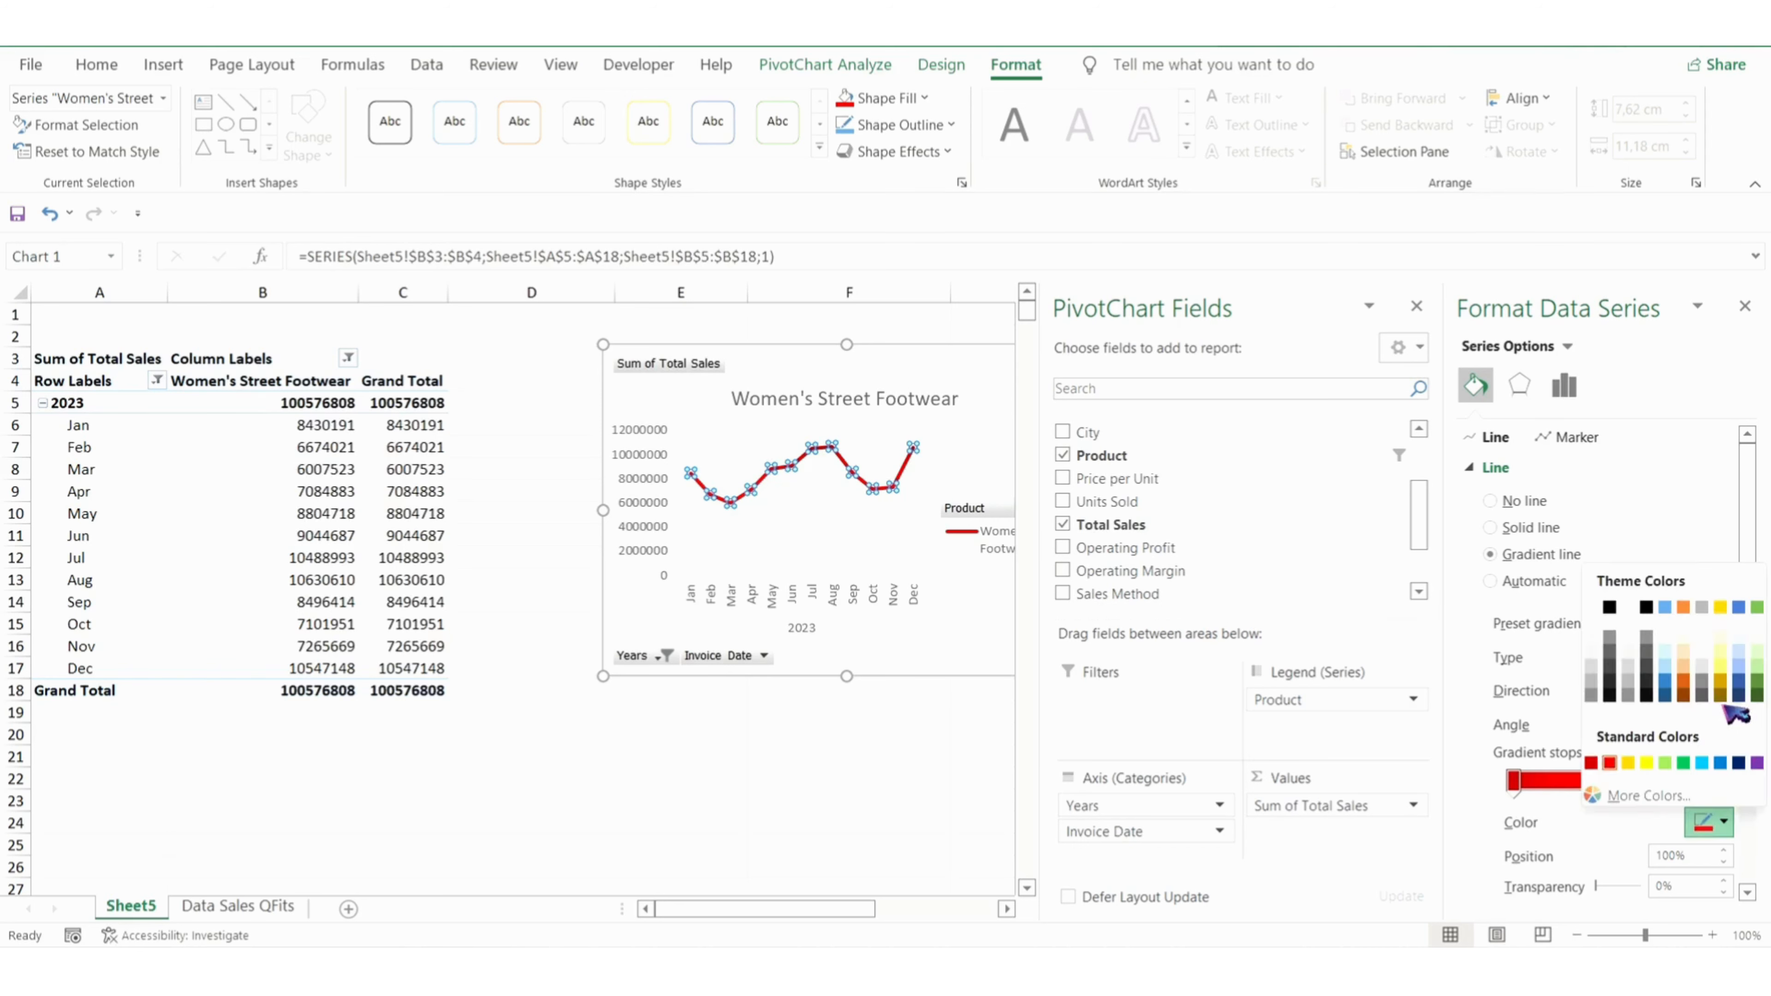
pyautogui.press('Escape')
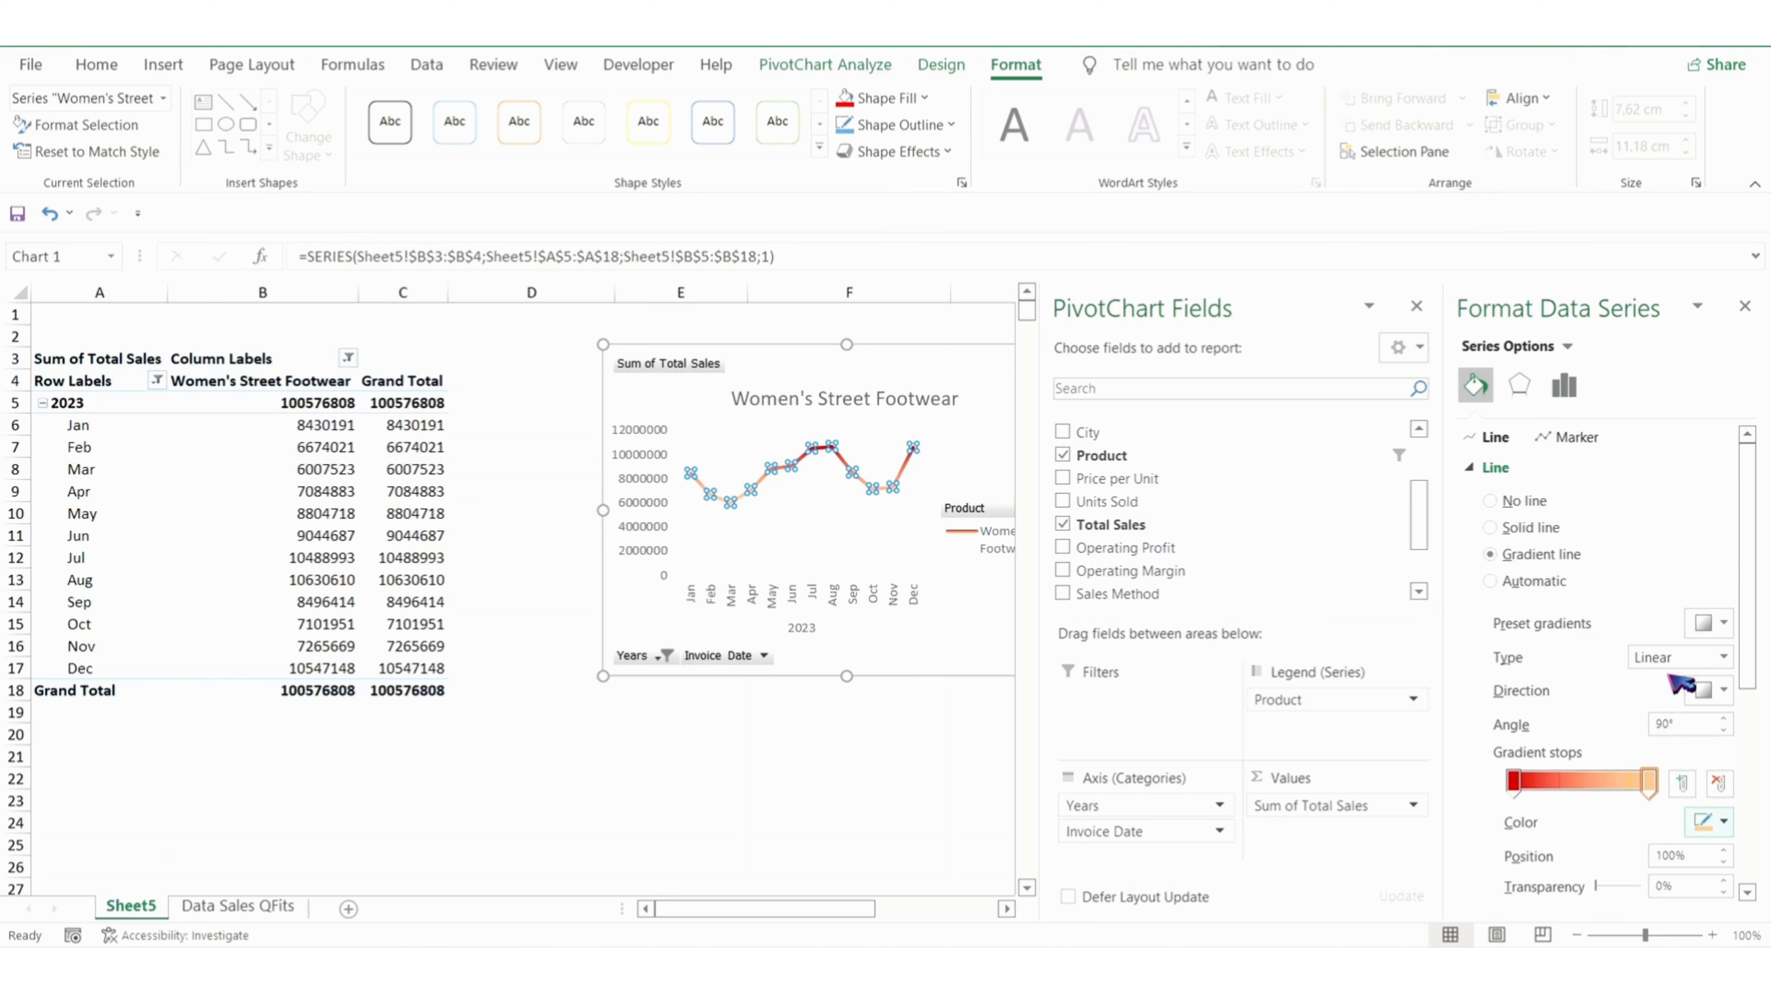
pyautogui.click(866, 728)
pyautogui.click(1730, 310)
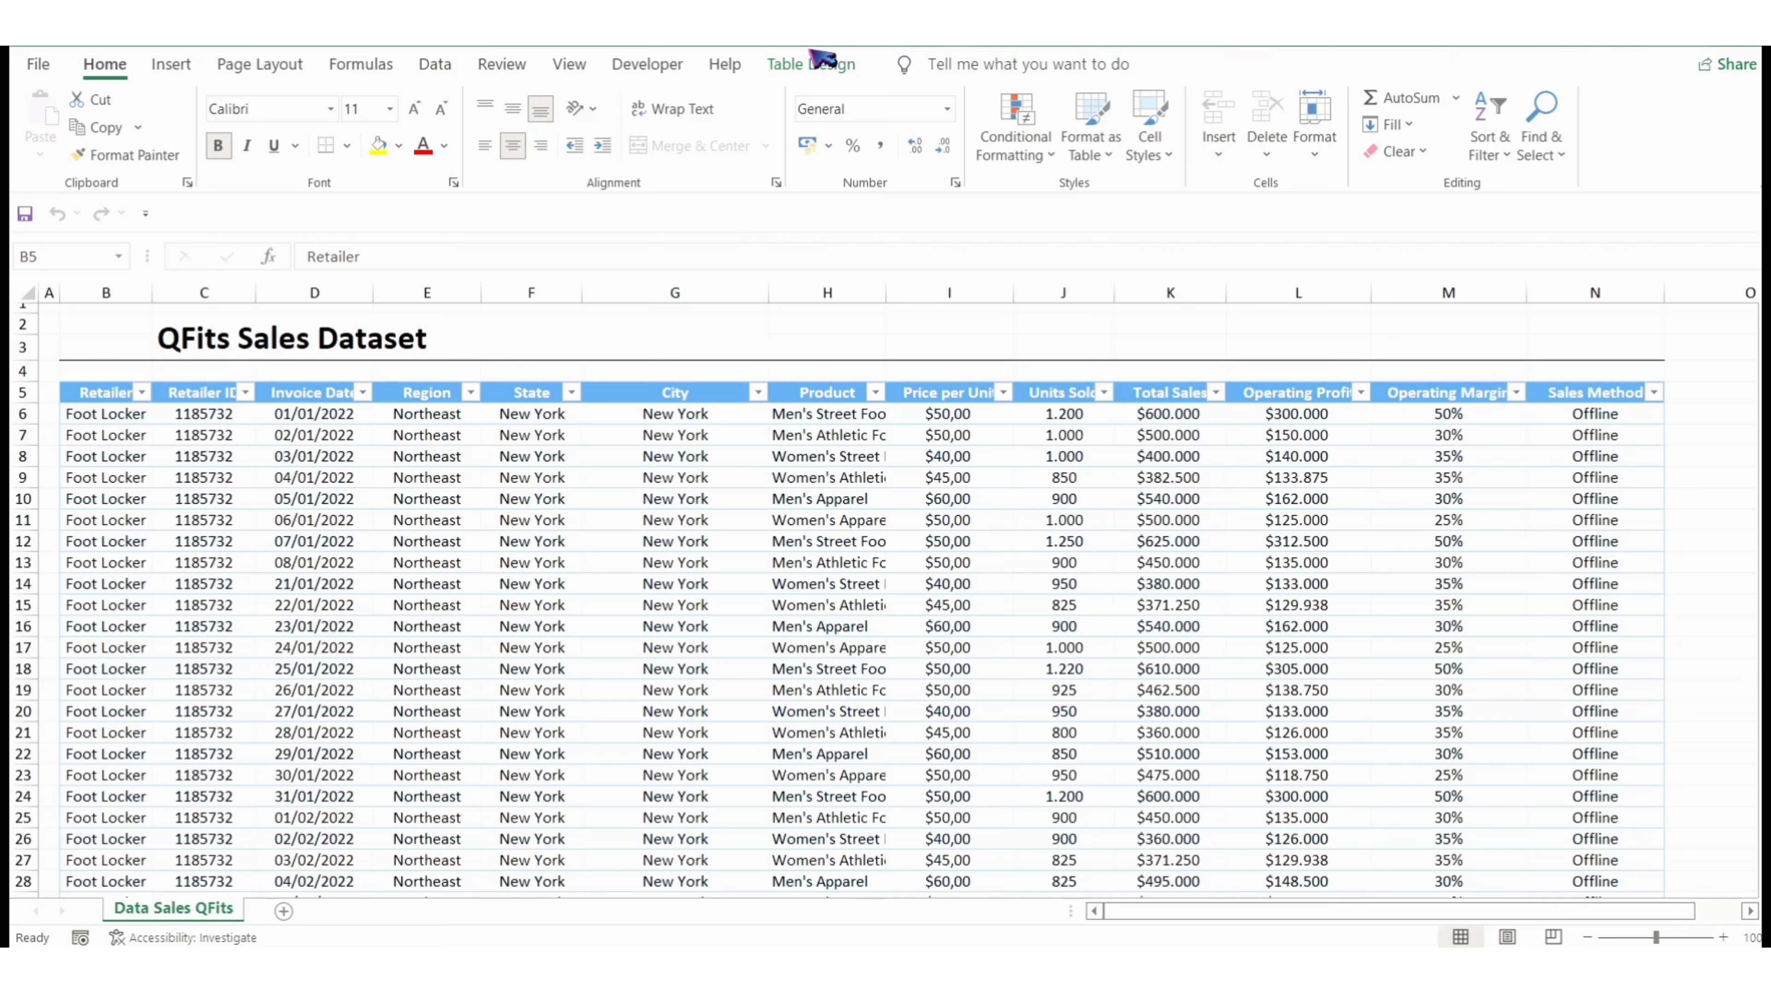
# Create a PivotTable from the whole QFits sales table (Table1) on a new worksheet
pyautogui.click(117, 384)
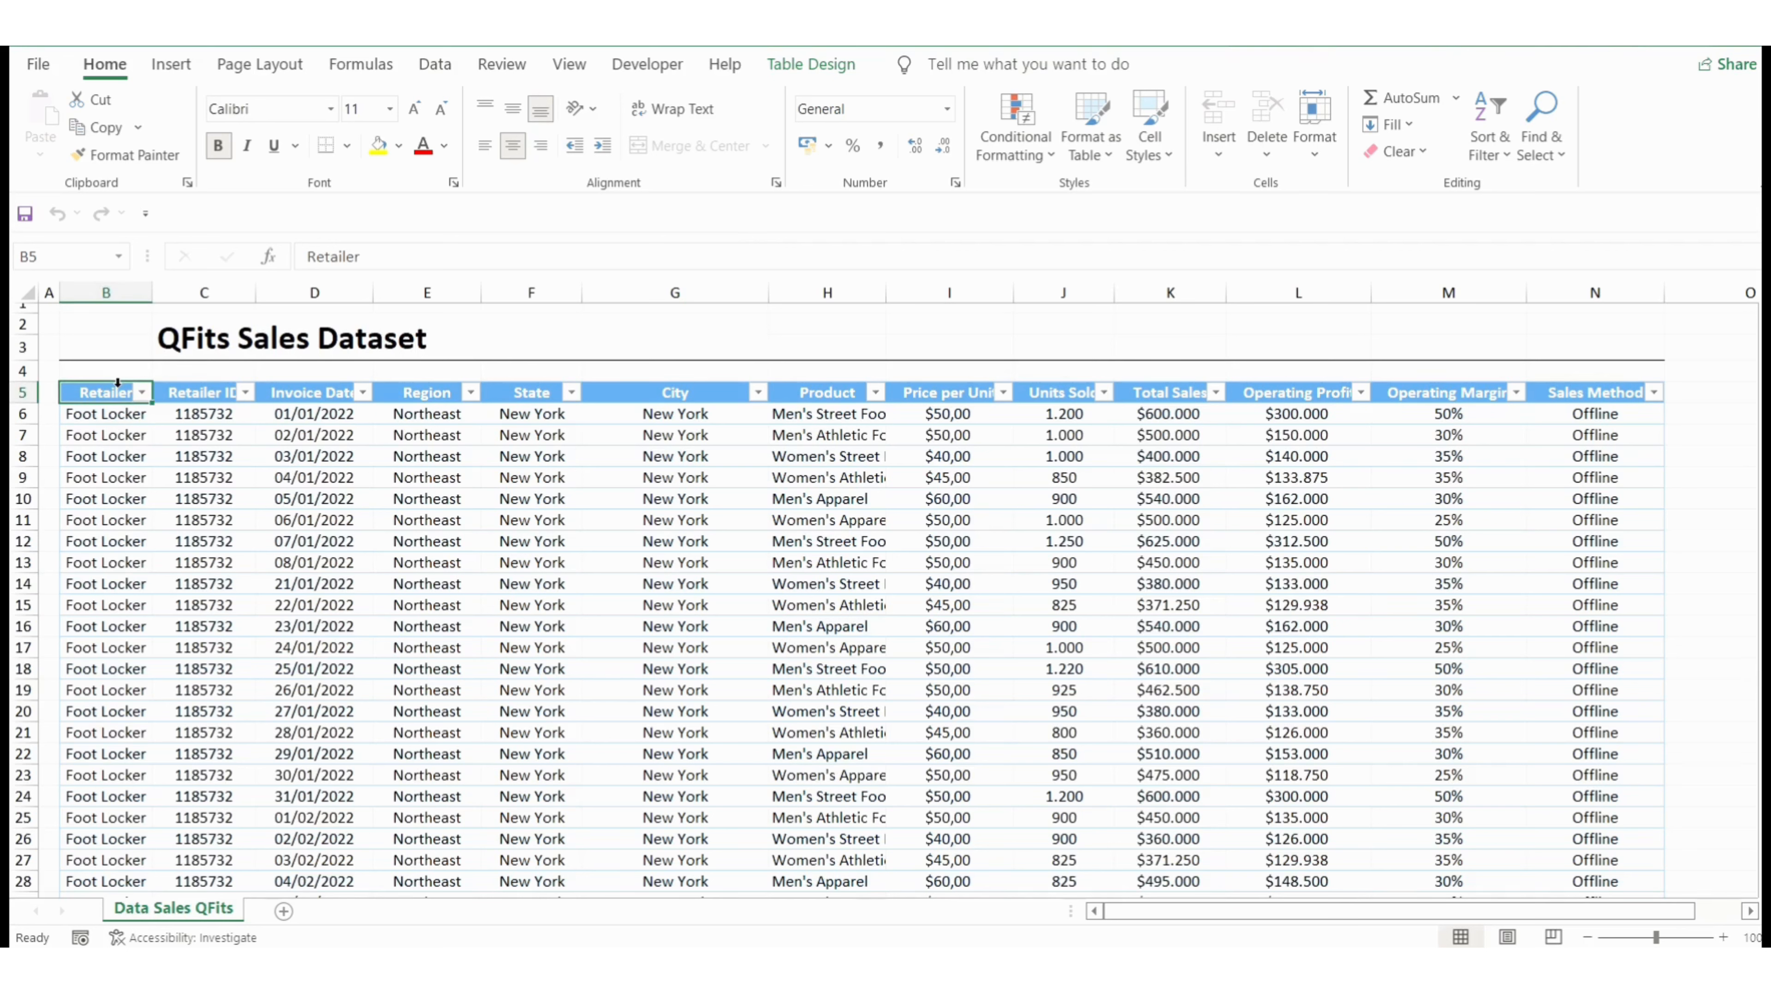
pyautogui.hotkey('ctrl', 'shift', 'End')
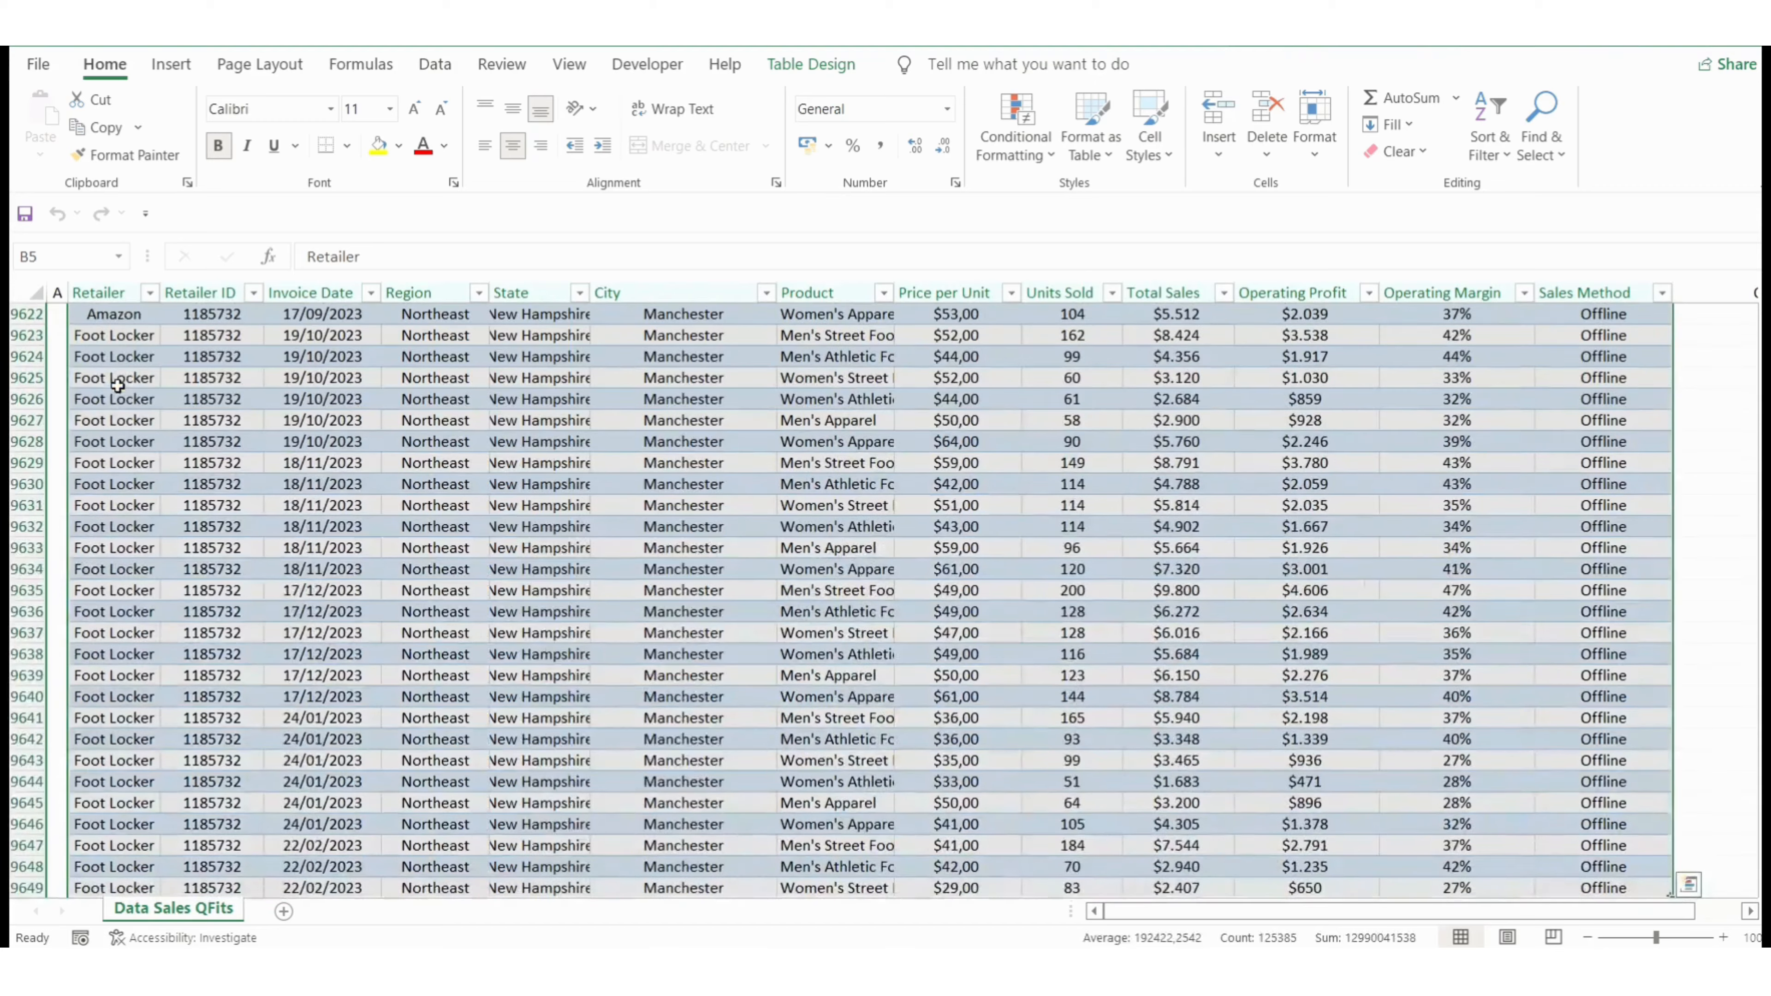
pyautogui.click(167, 68)
pyautogui.click(49, 111)
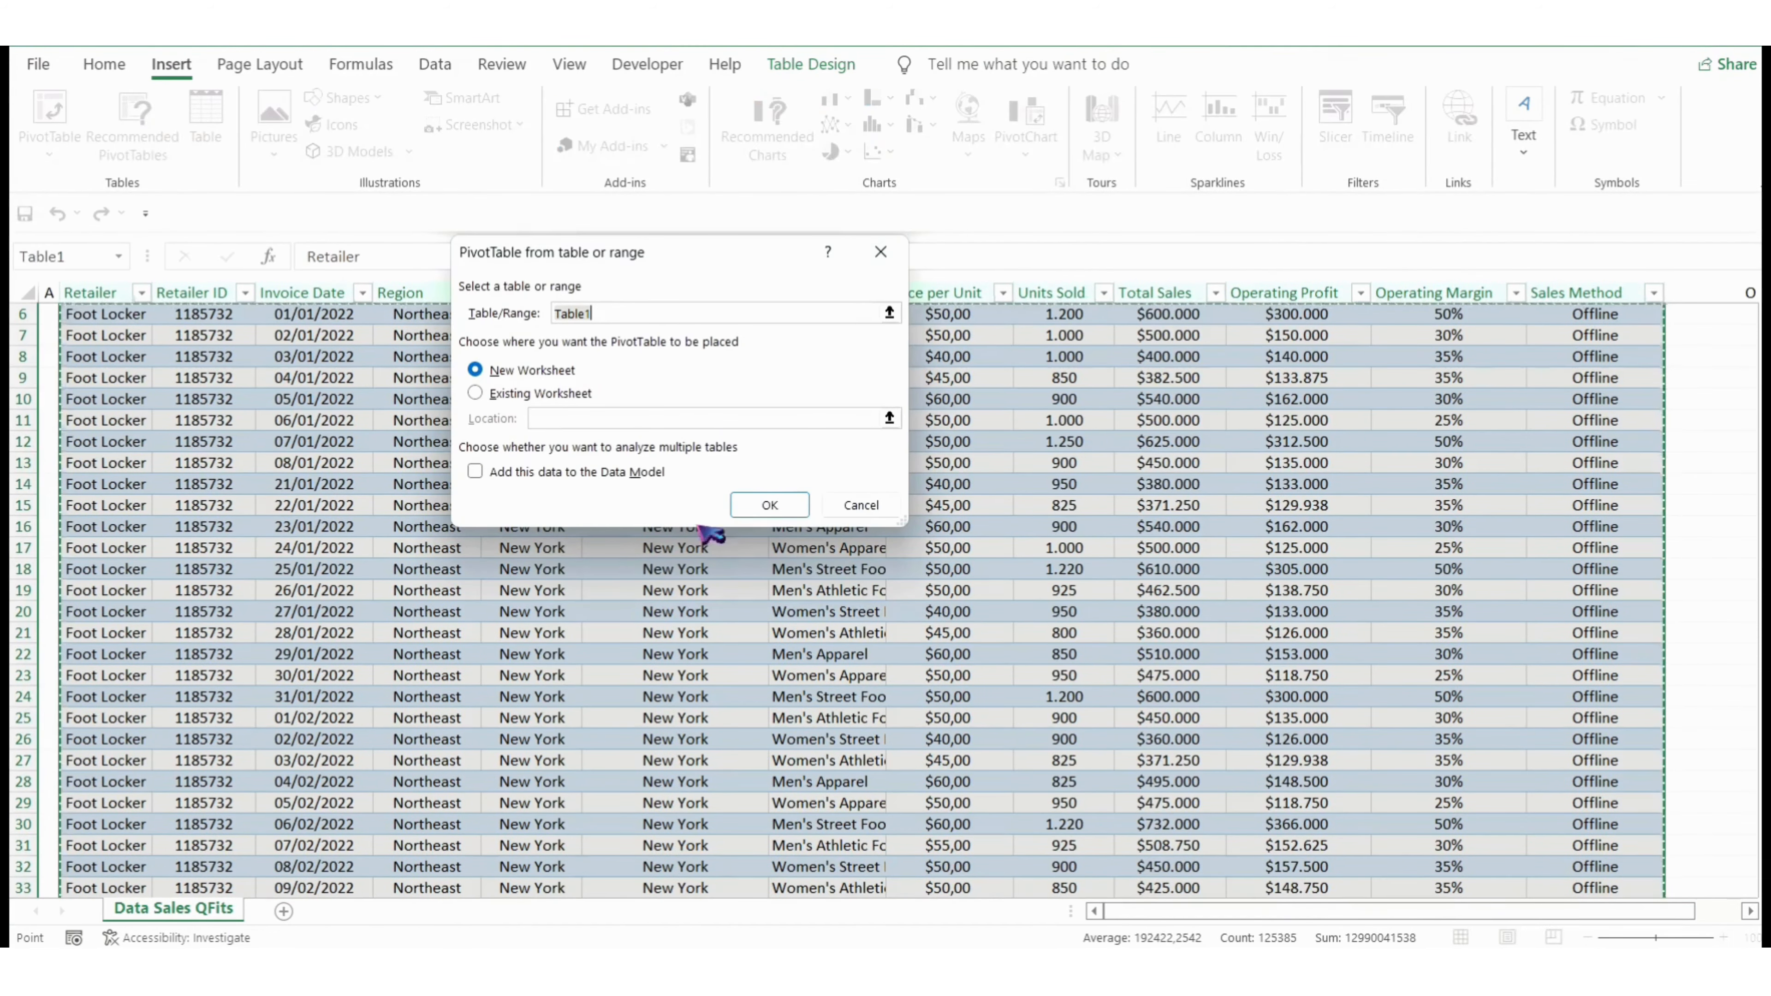
pyautogui.click(767, 501)
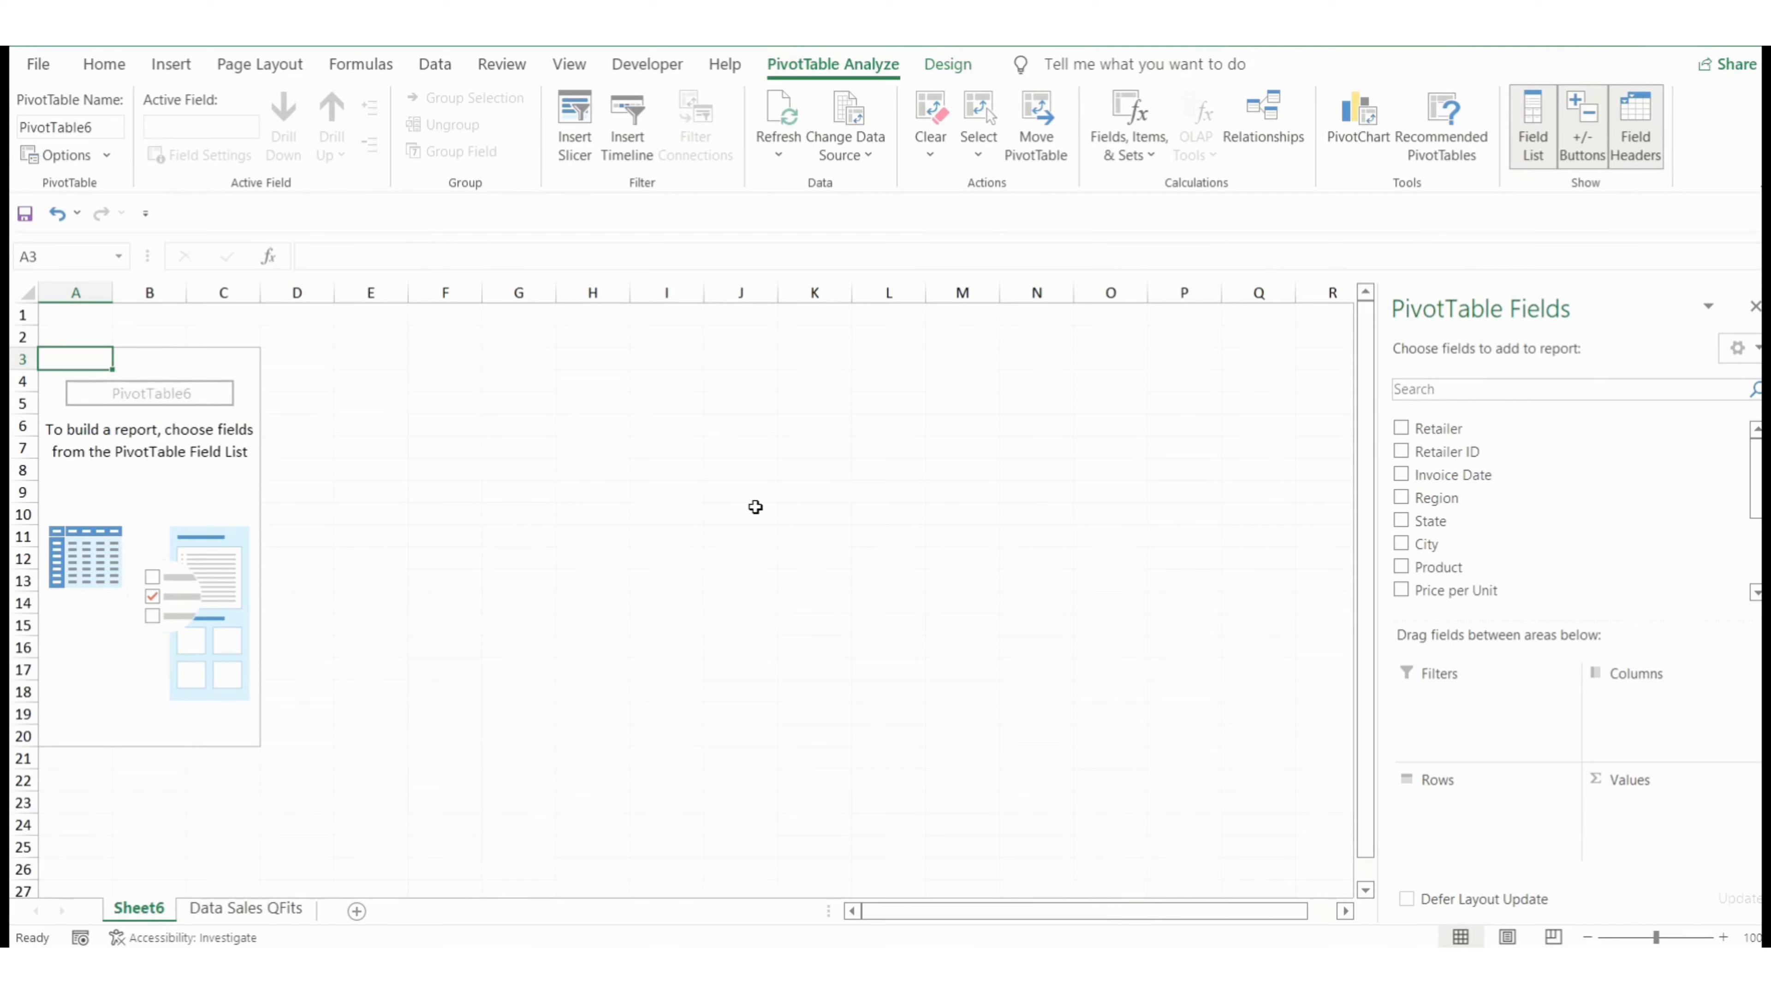
# Put Sales Method in the PivotTable rows, Product in the filters and Total Sales in the values
pyautogui.scroll(-3, 1463, 554)
pyautogui.moveTo(1457, 559); pyautogui.dragTo(1516, 841)
pyautogui.scroll(3, 1474, 518)
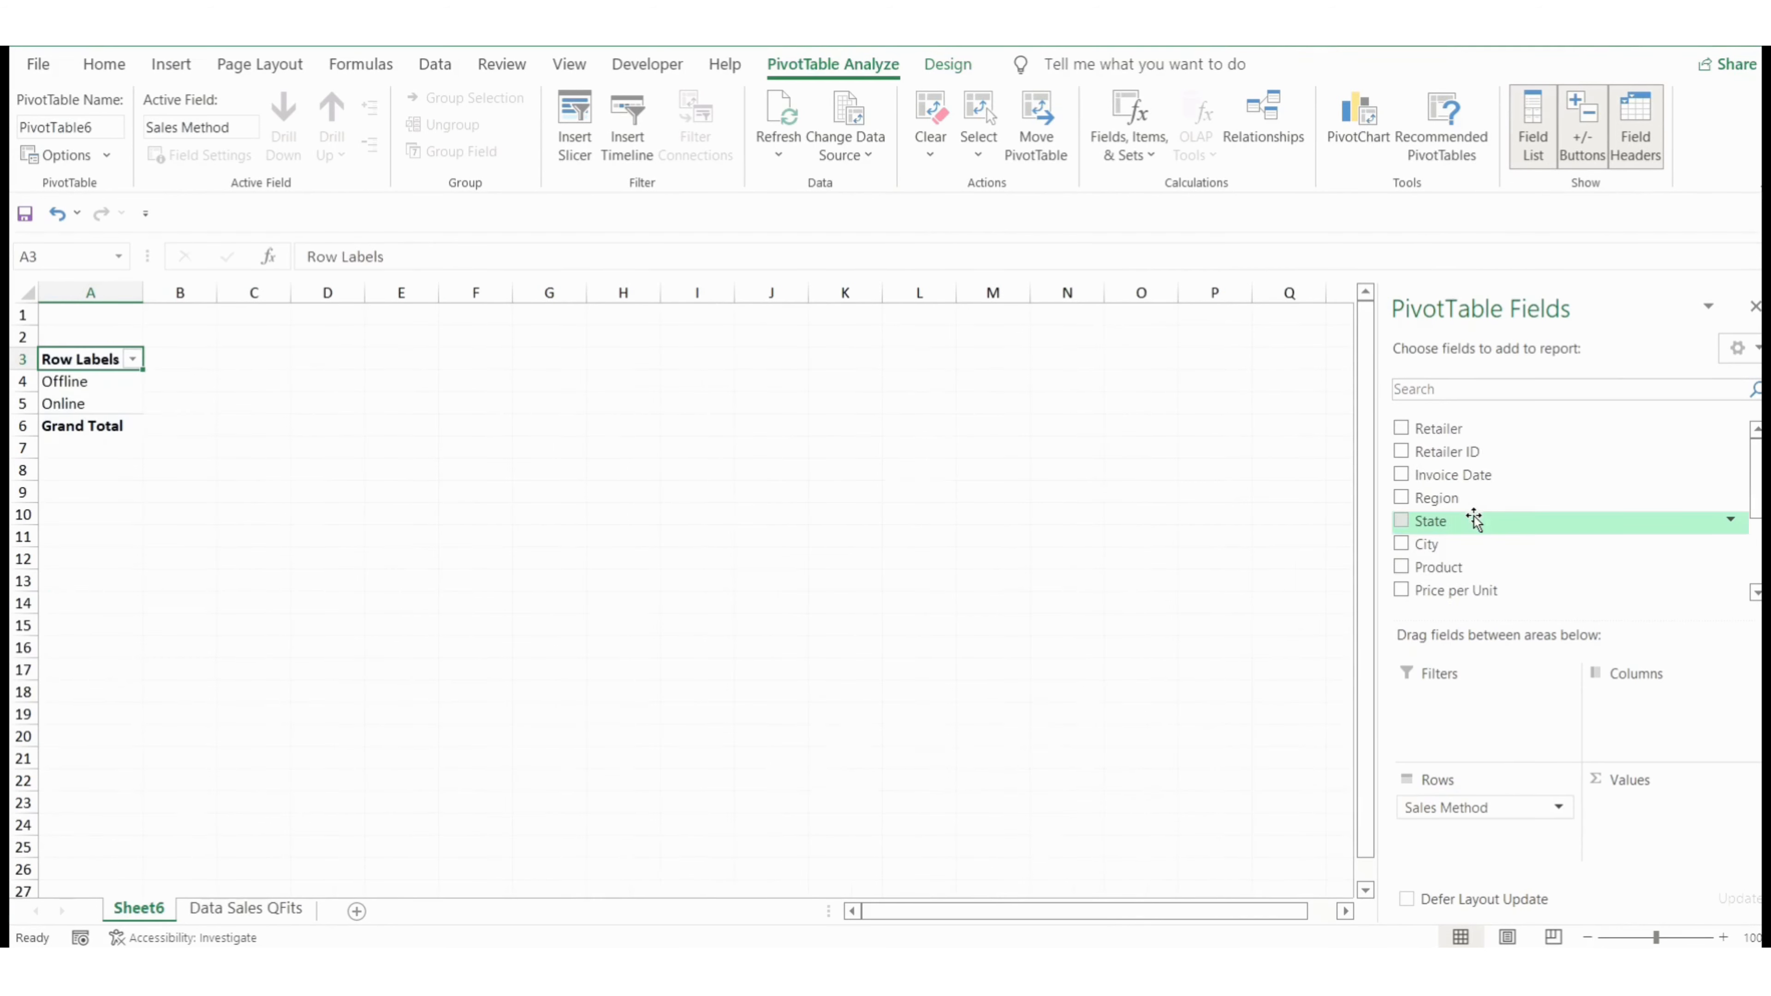
pyautogui.moveTo(1459, 566); pyautogui.dragTo(1484, 743)
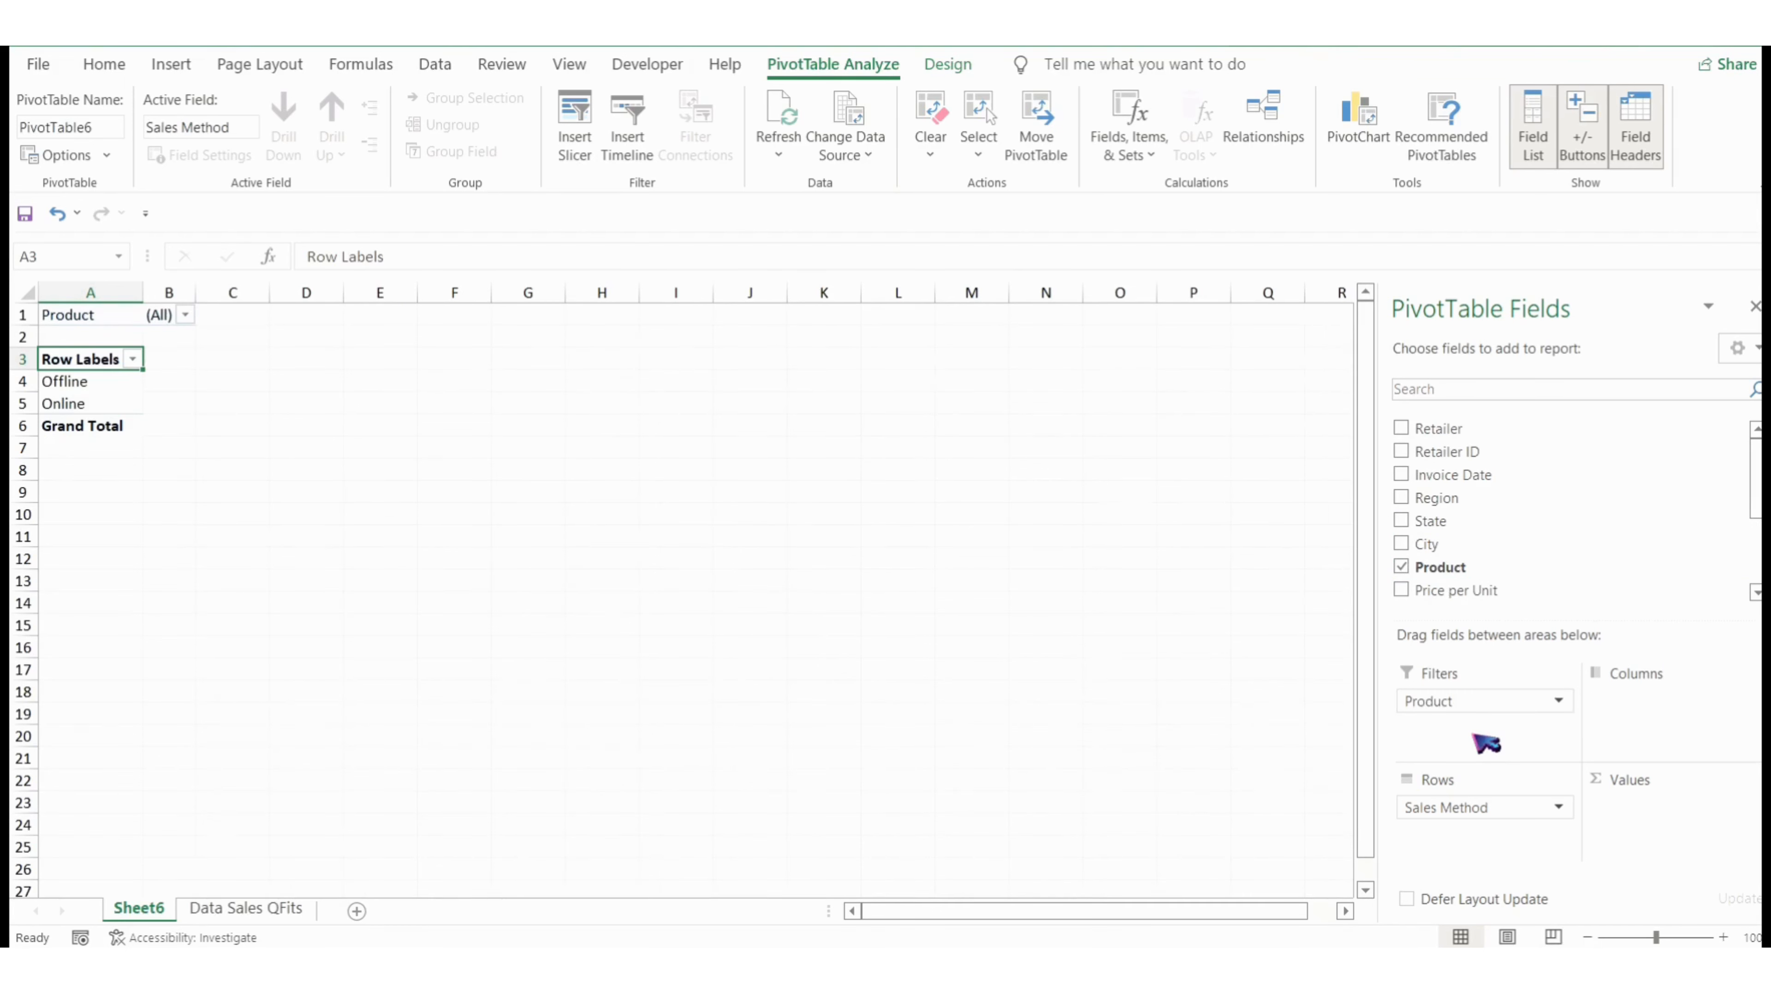
pyautogui.scroll(-3, 1553, 581)
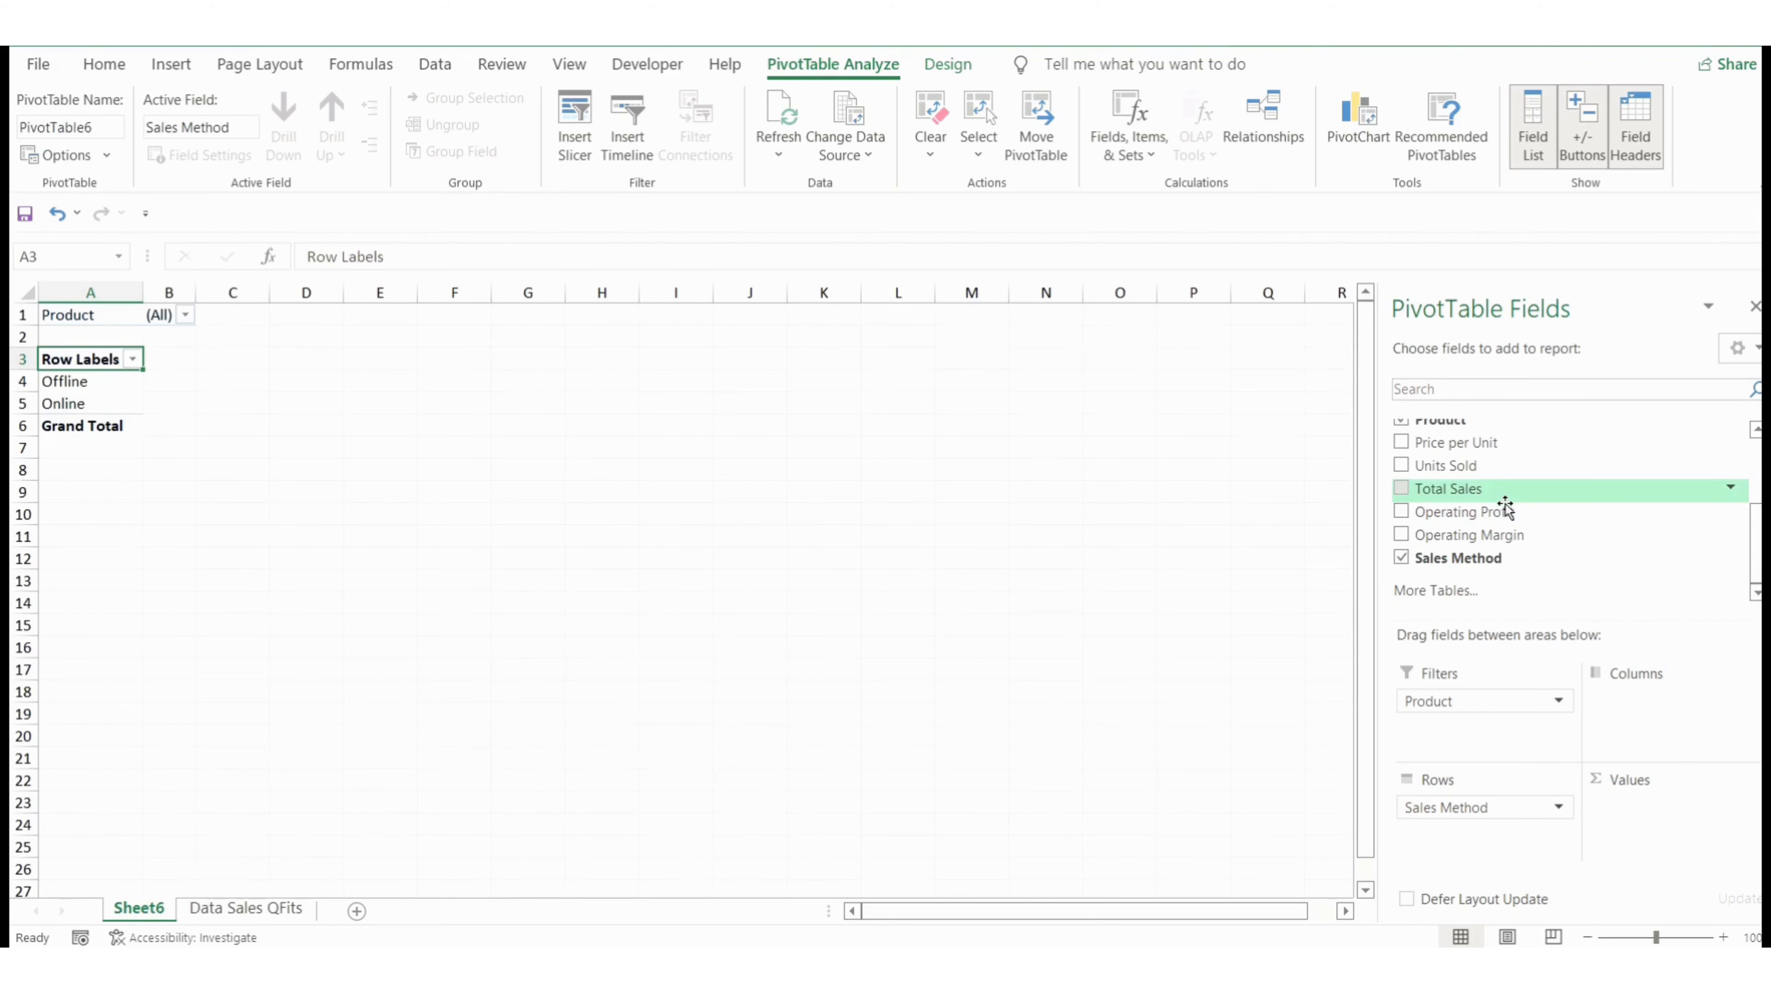
pyautogui.moveTo(1506, 508); pyautogui.dragTo(1644, 818)
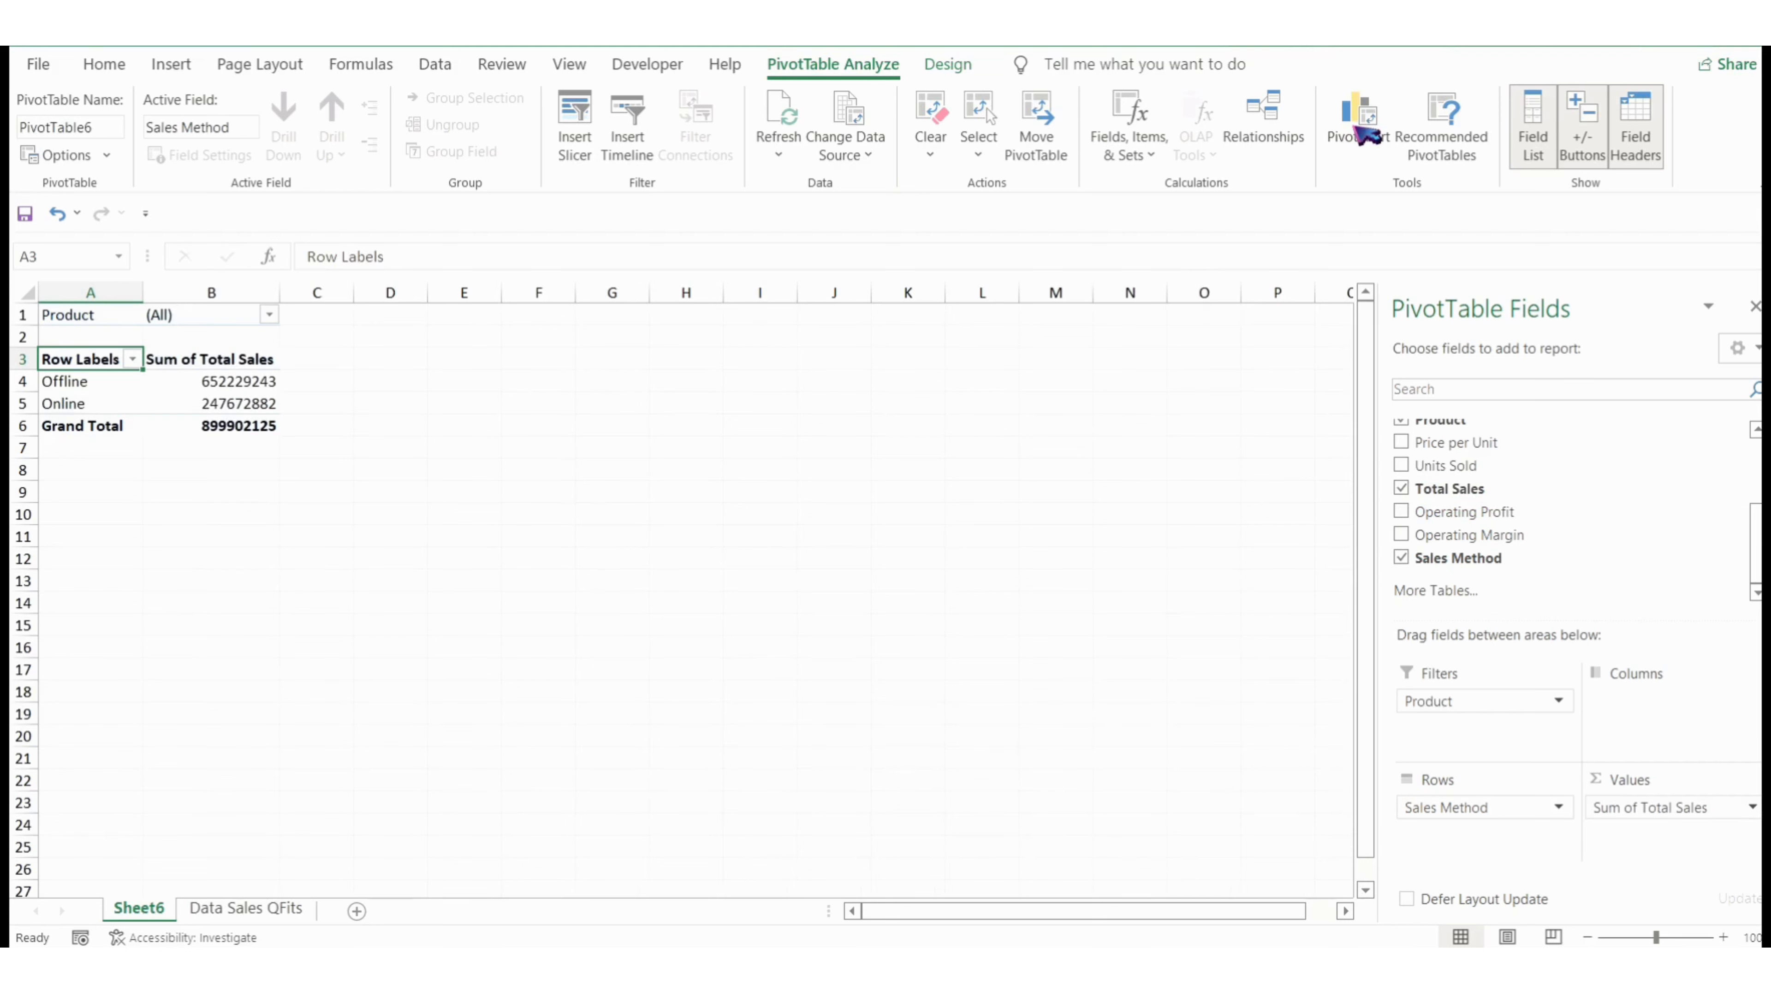
# Filter the PivotTable's Product report filter to Men's Street Footwear
pyautogui.click(271, 318)
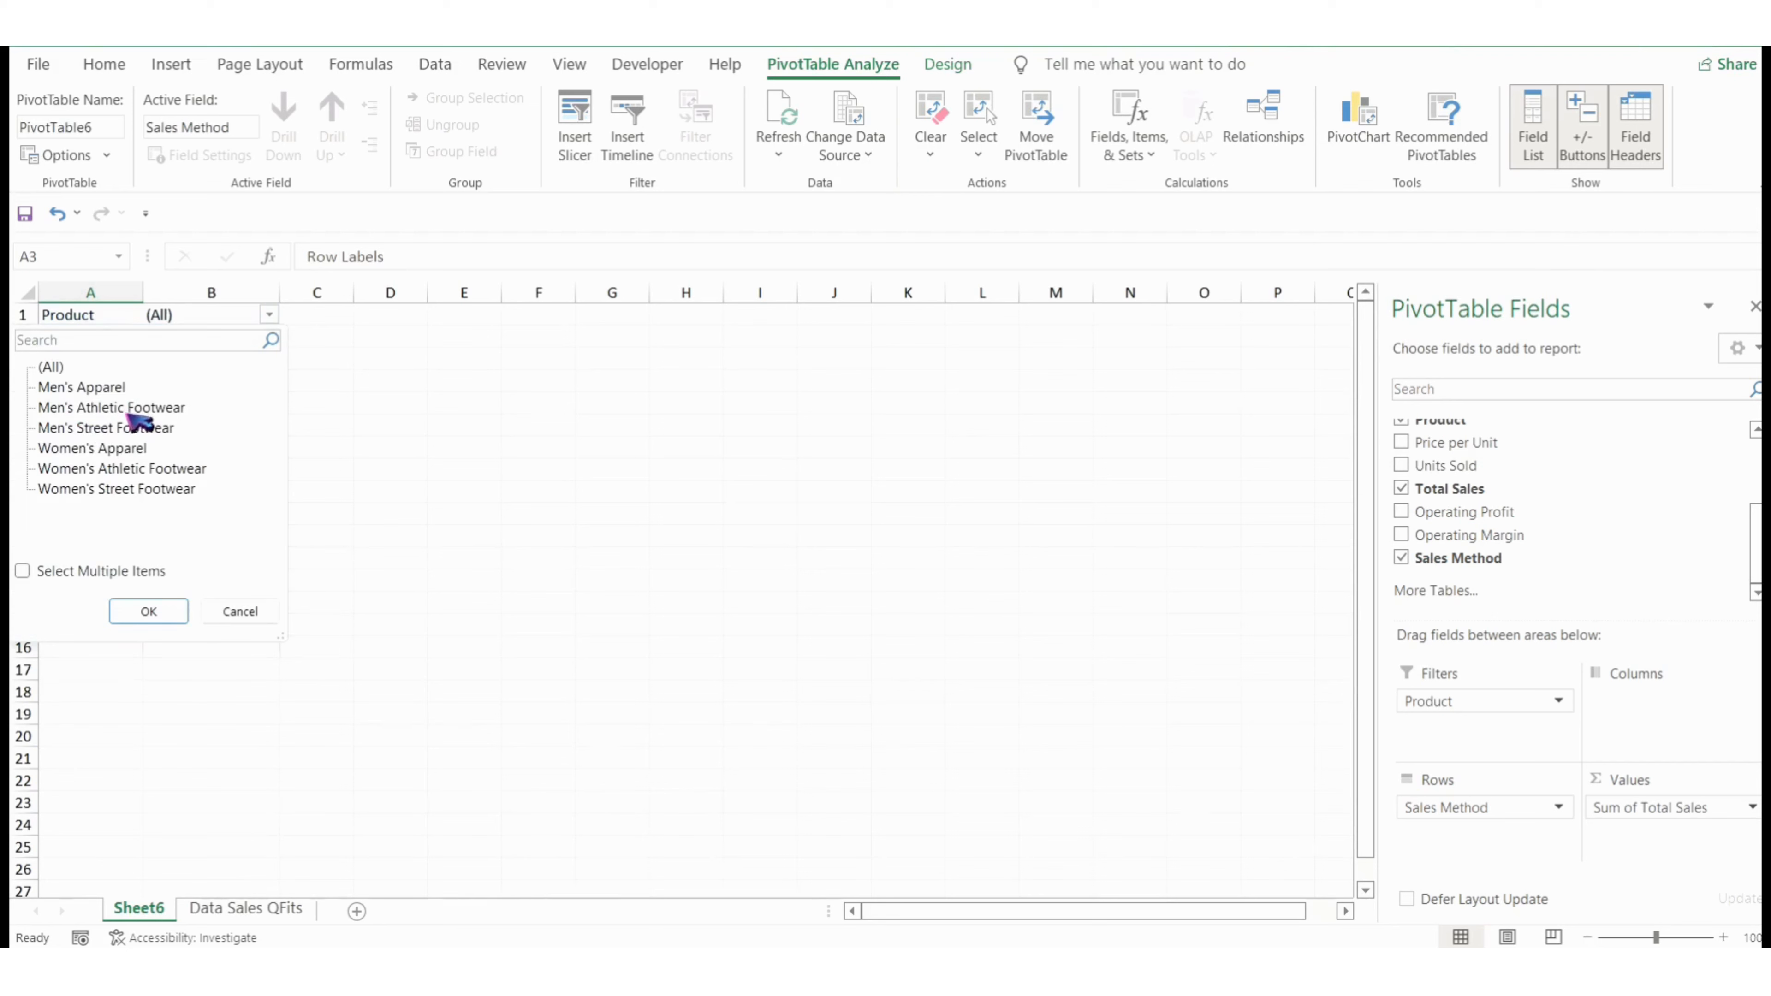
pyautogui.click(131, 428)
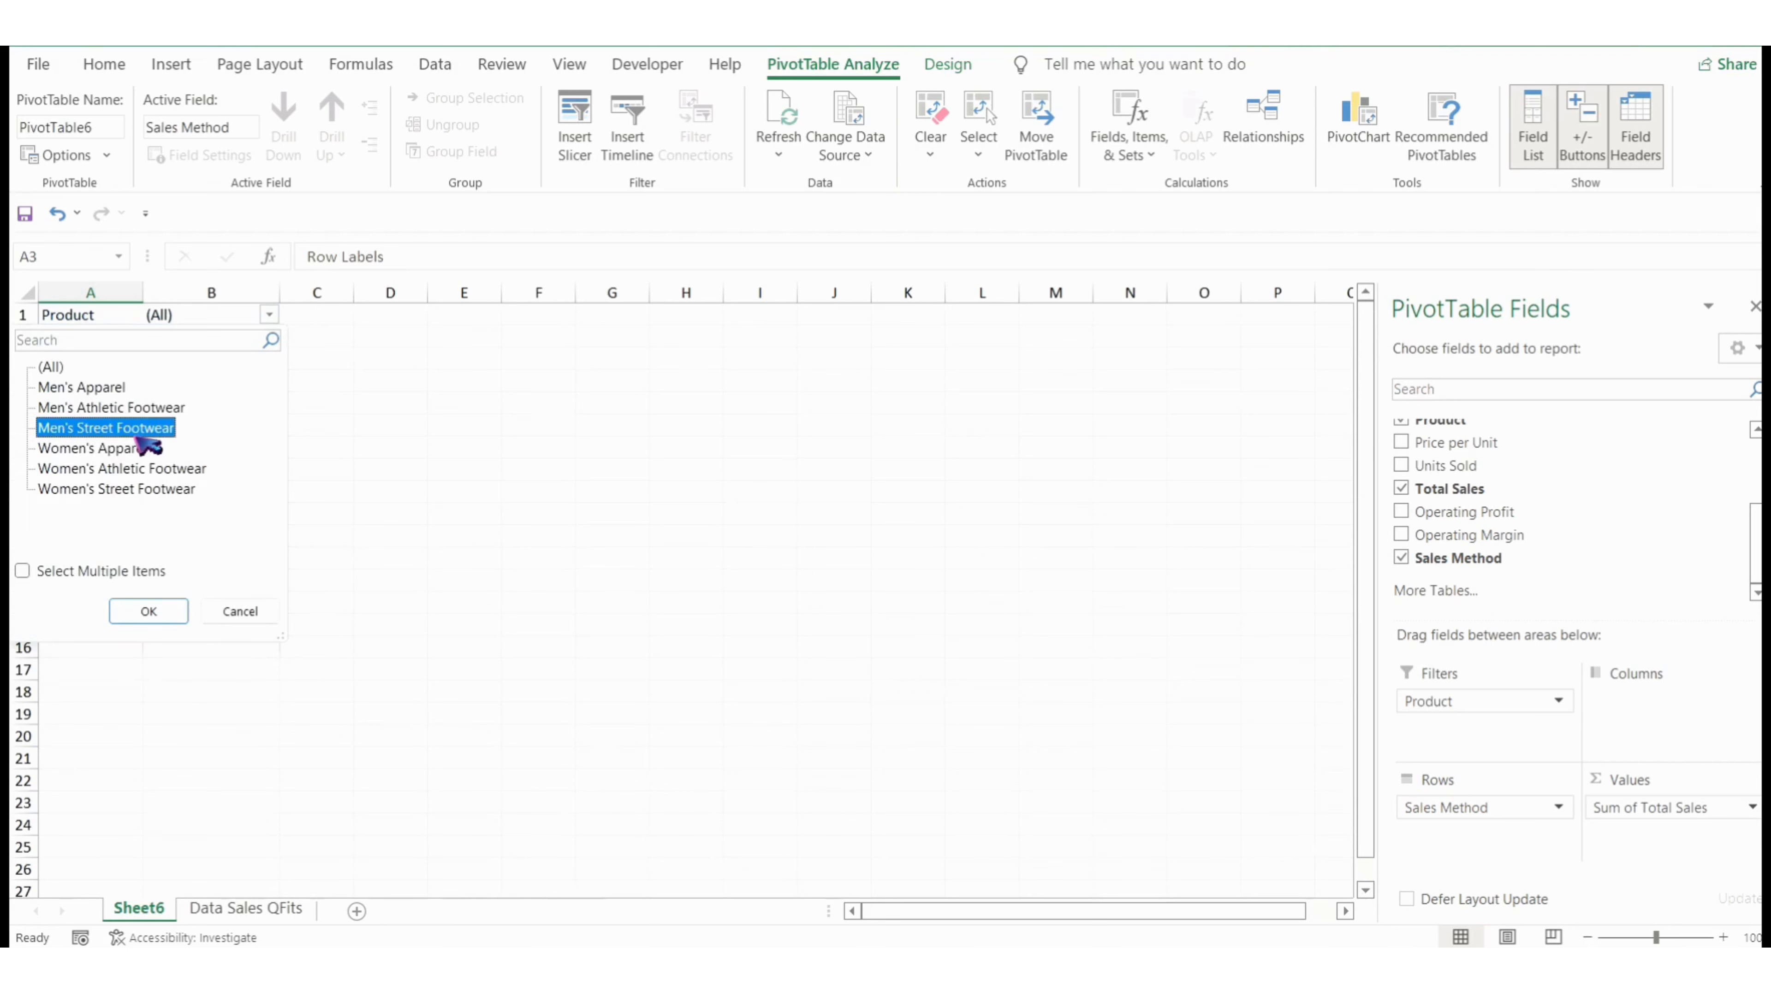
pyautogui.click(140, 613)
# Insert a Clustered Bar PivotChart of the total sales by sales method
pyautogui.click(272, 386)
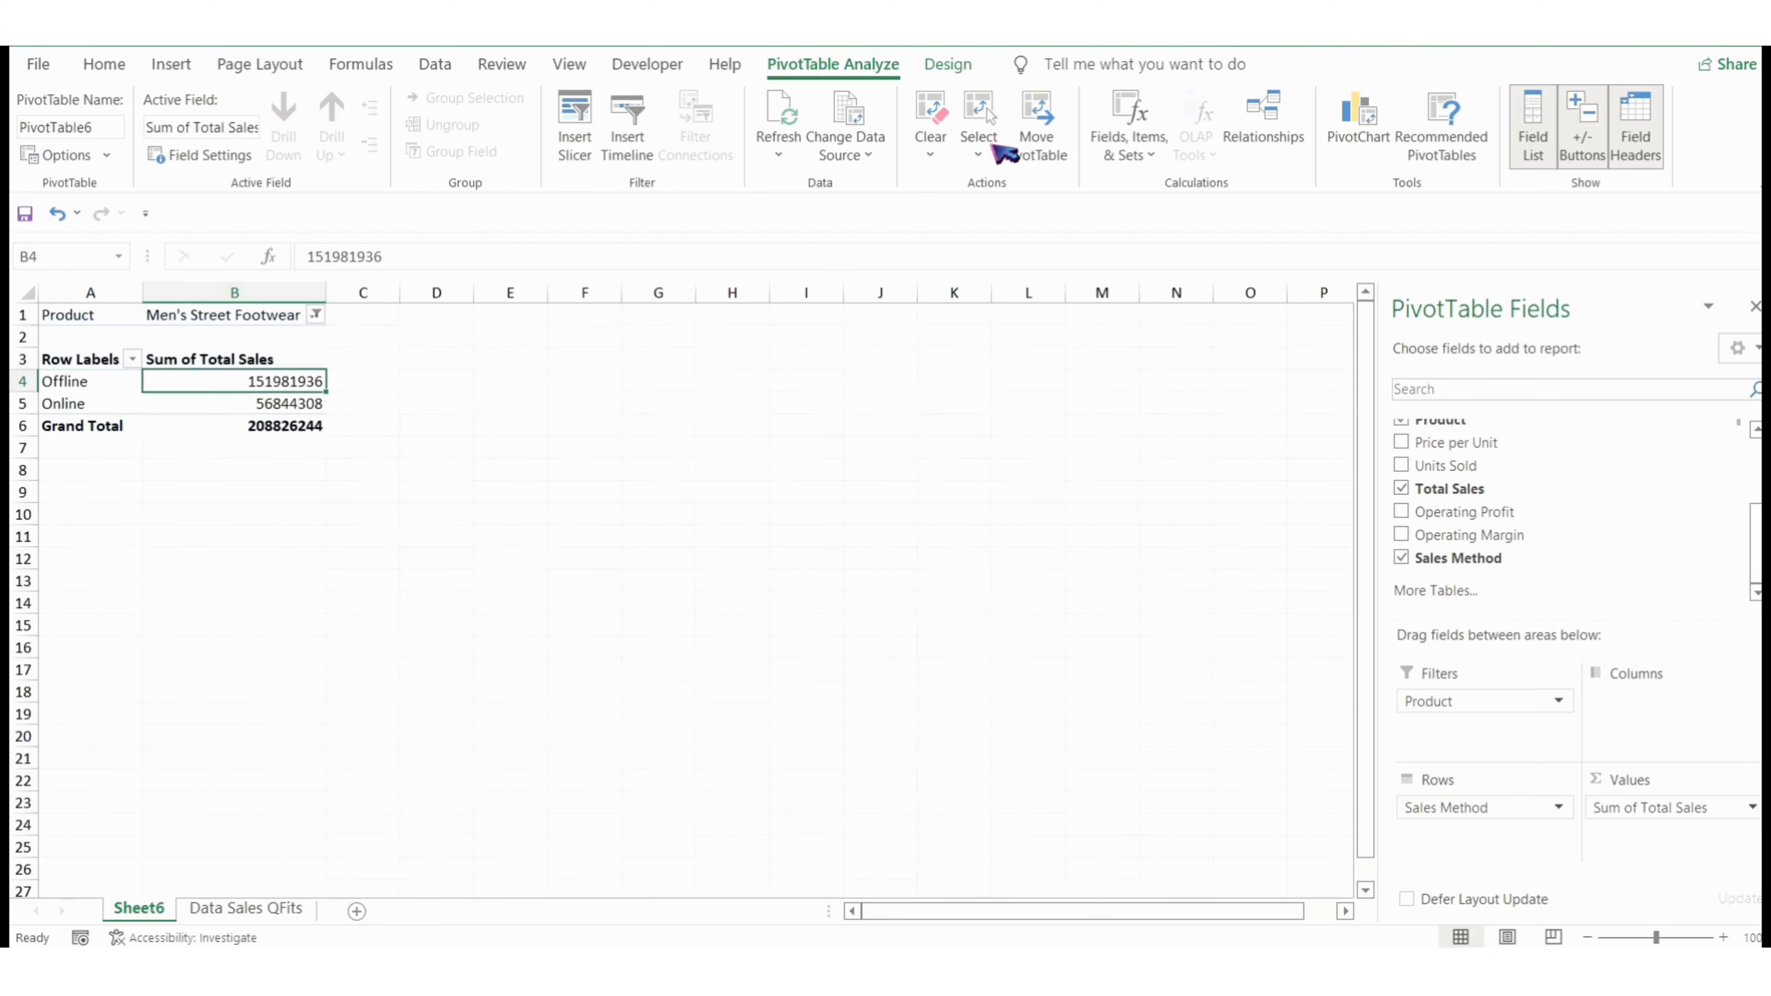
pyautogui.click(1358, 123)
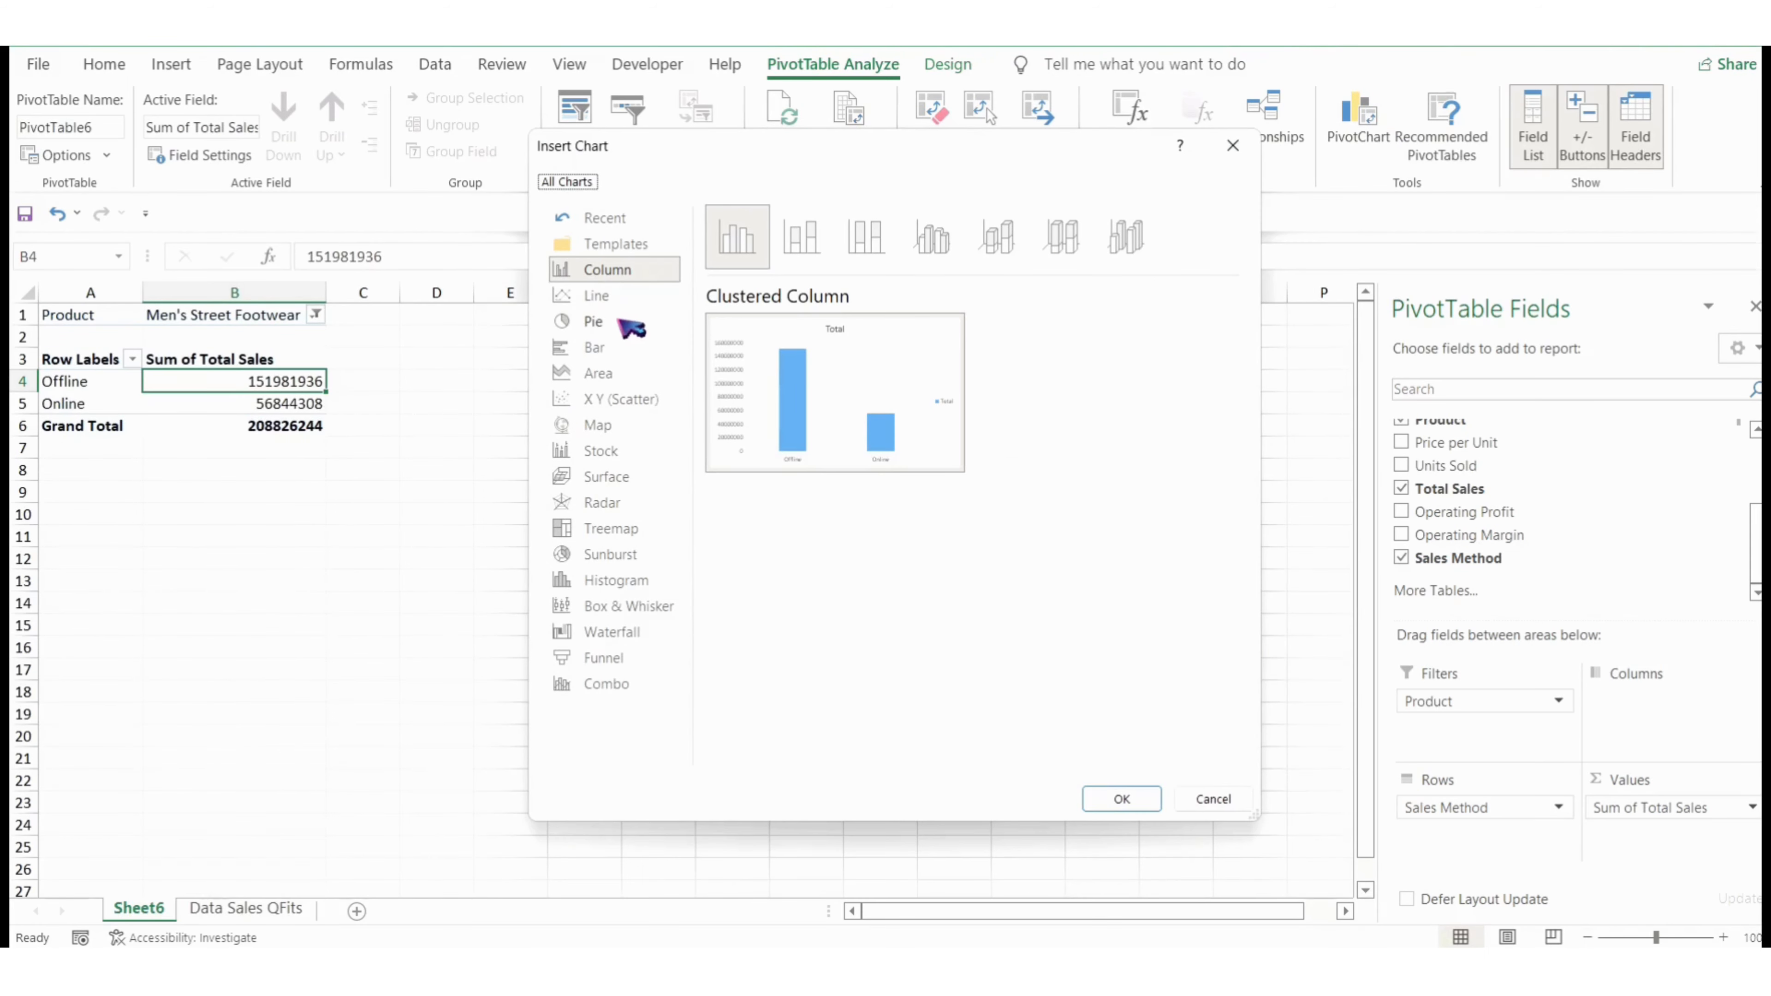
pyautogui.click(659, 352)
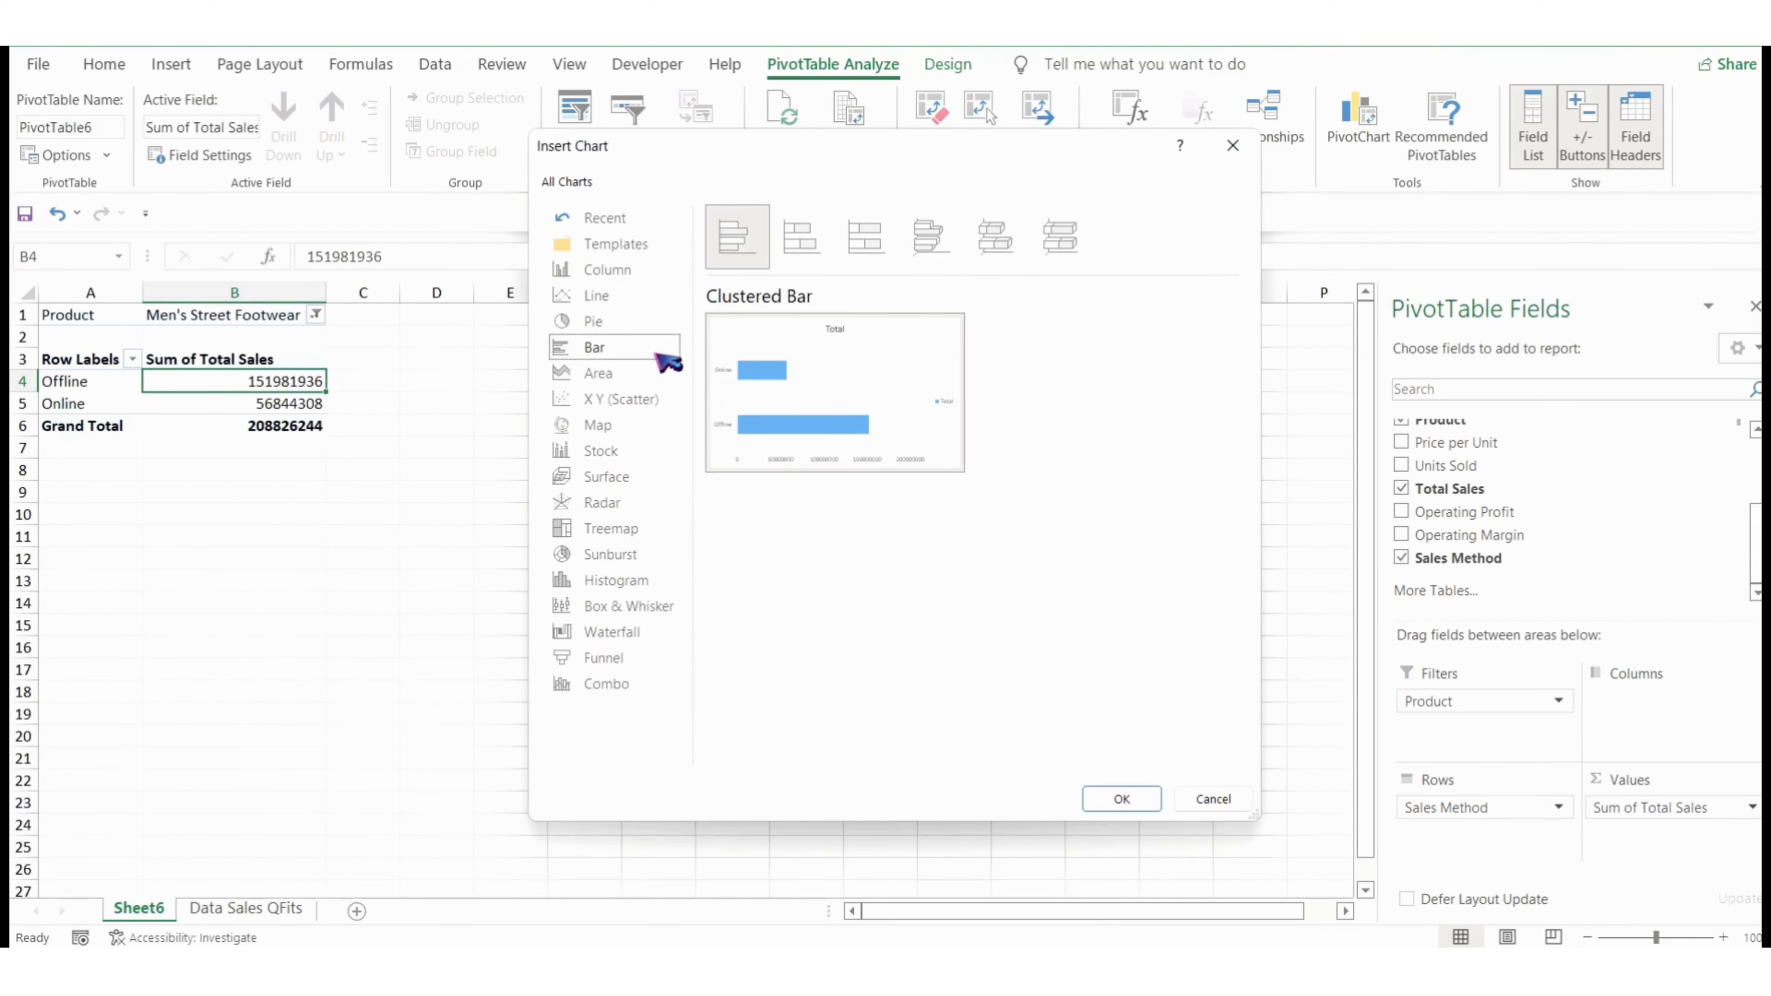
pyautogui.doubleClick(822, 423)
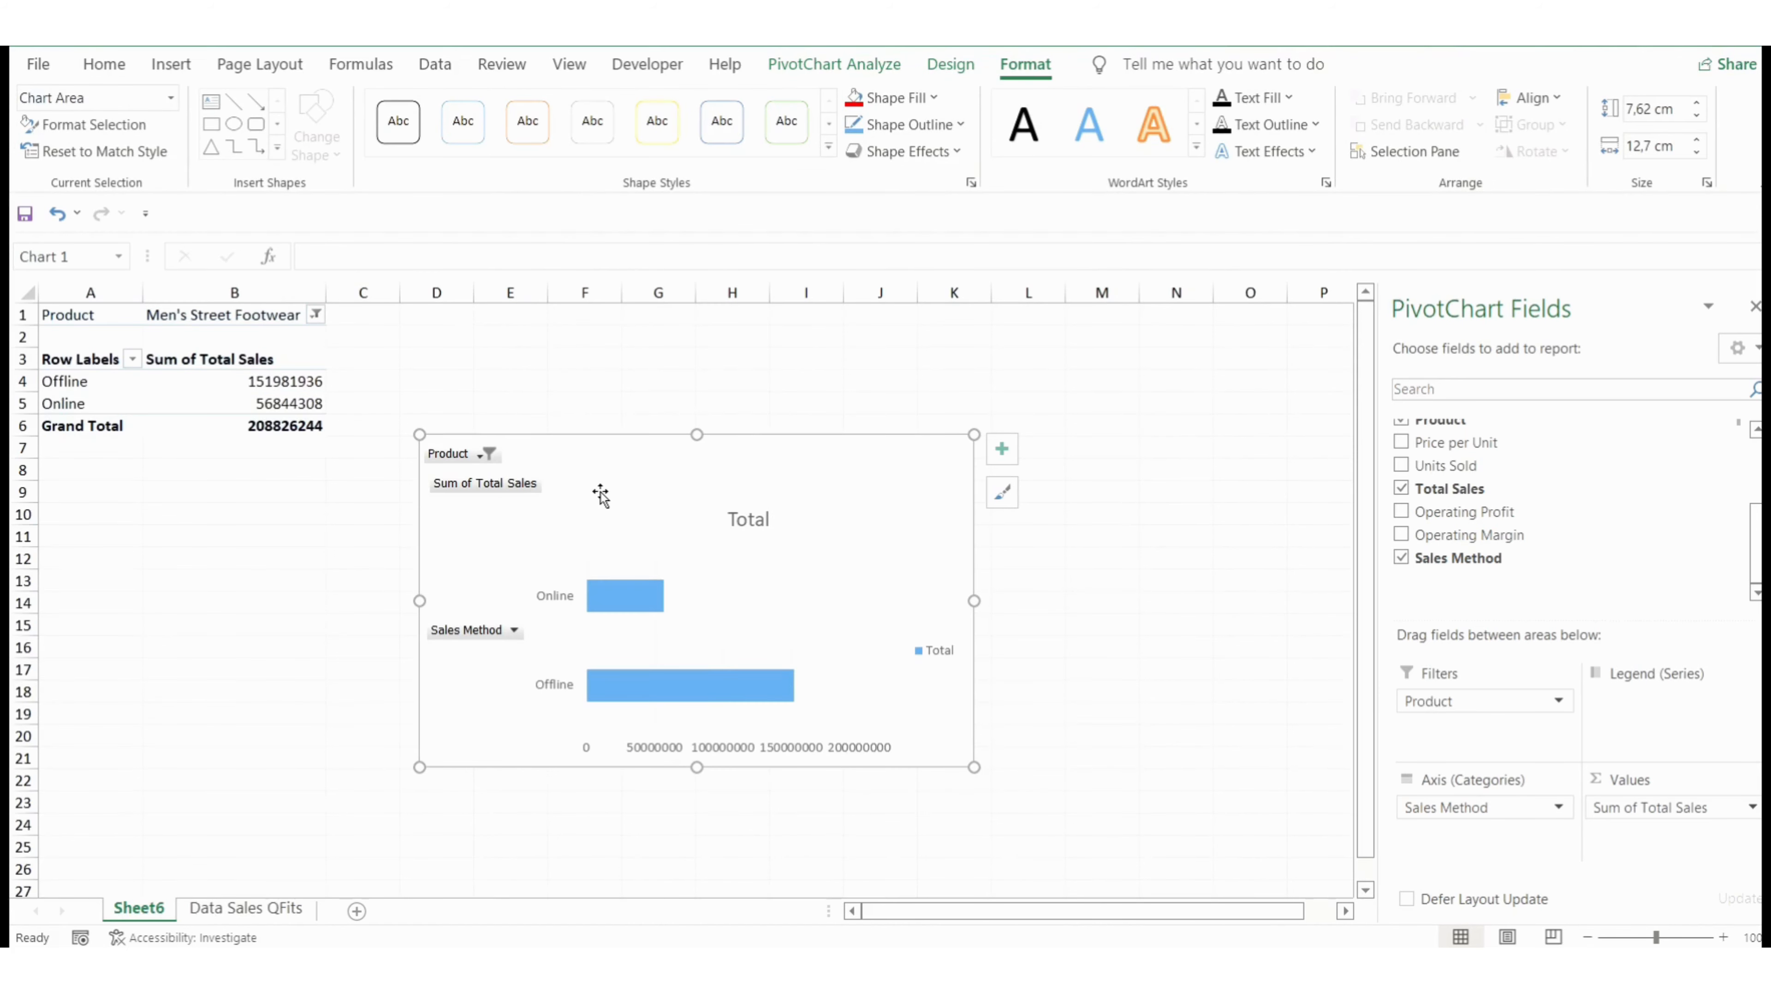
# Format the Offline and Online total sales in B4:B5 as dollar accounting values without decimal places
pyautogui.click(170, 65)
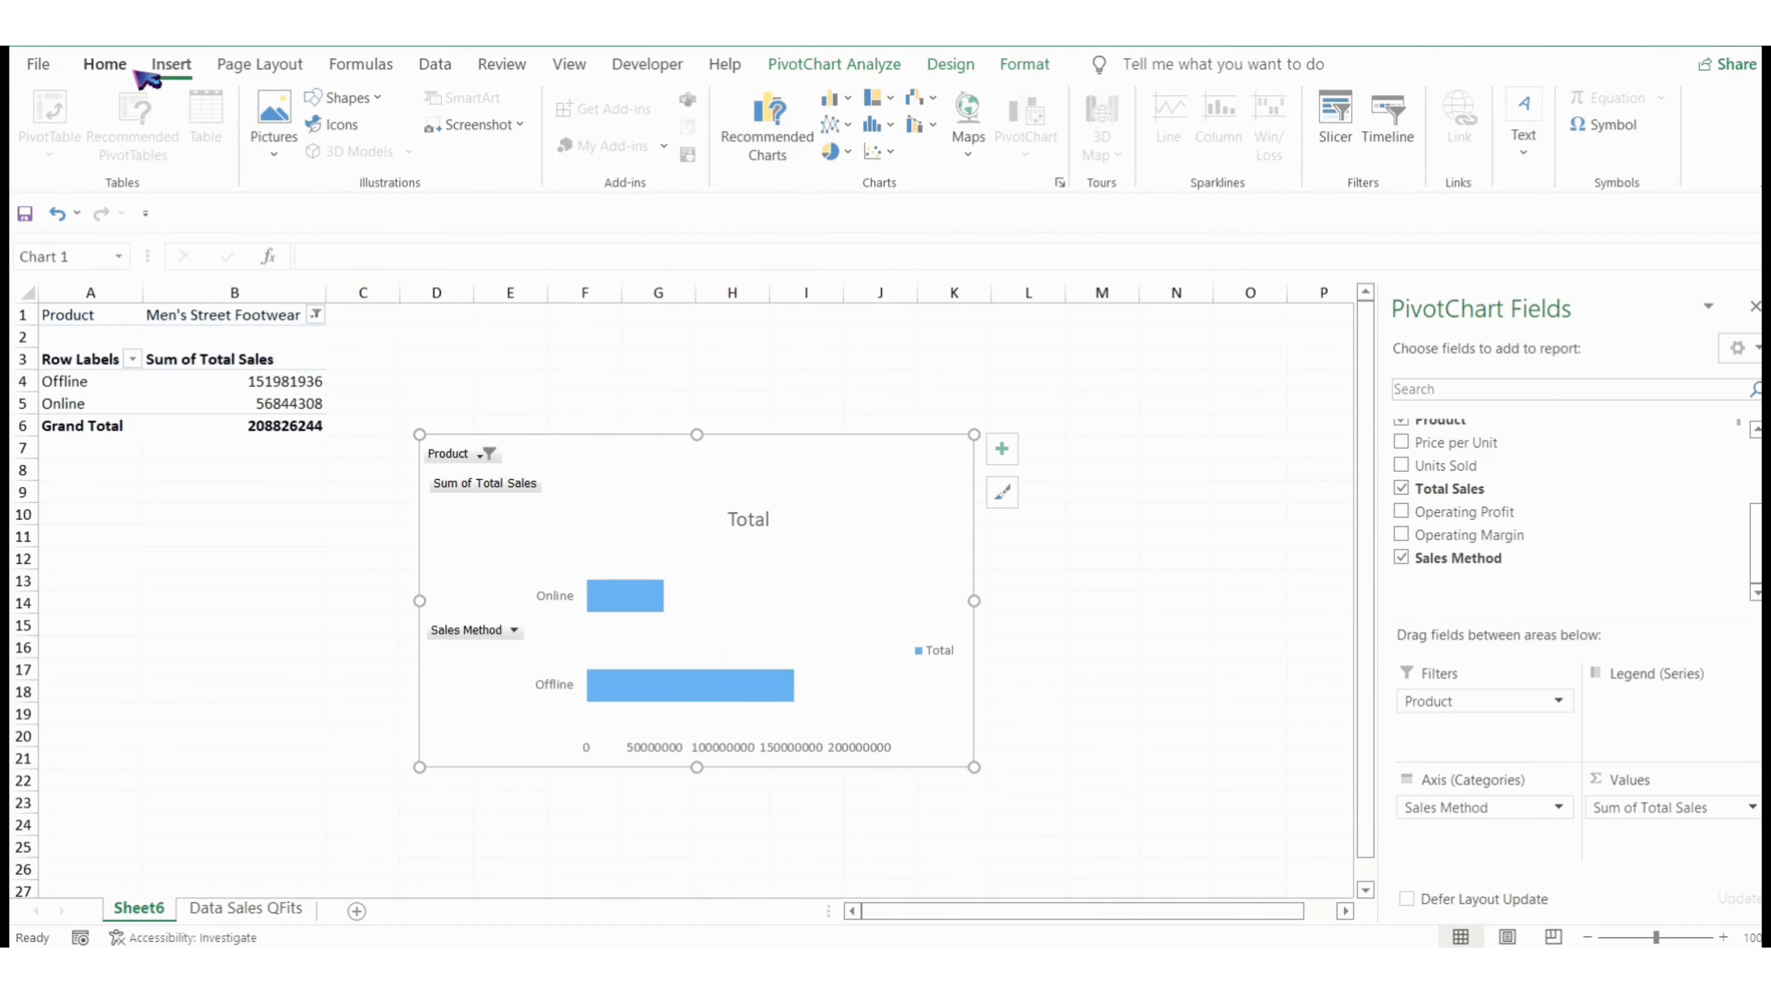
pyautogui.click(108, 64)
pyautogui.moveTo(248, 380)
pyautogui.mouseDown()
pyautogui.moveTo(261, 425)
pyautogui.moveTo(266, 404)
pyautogui.mouseUp()
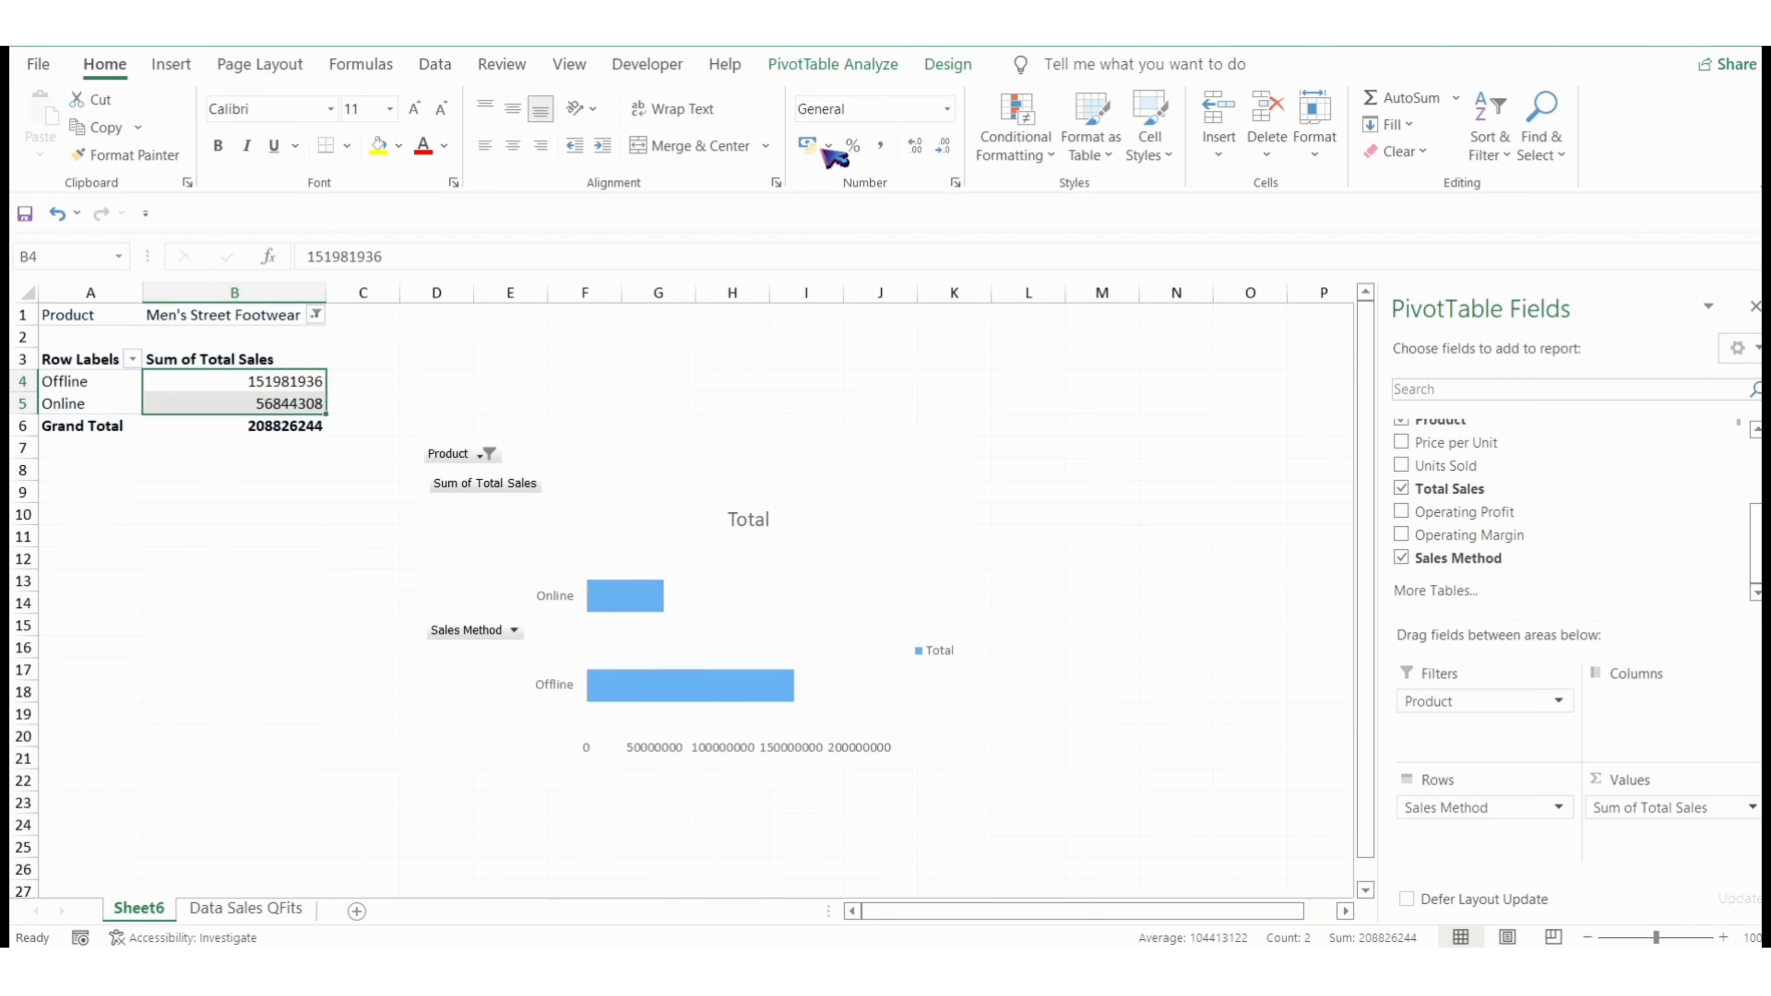
pyautogui.click(827, 147)
pyautogui.click(863, 208)
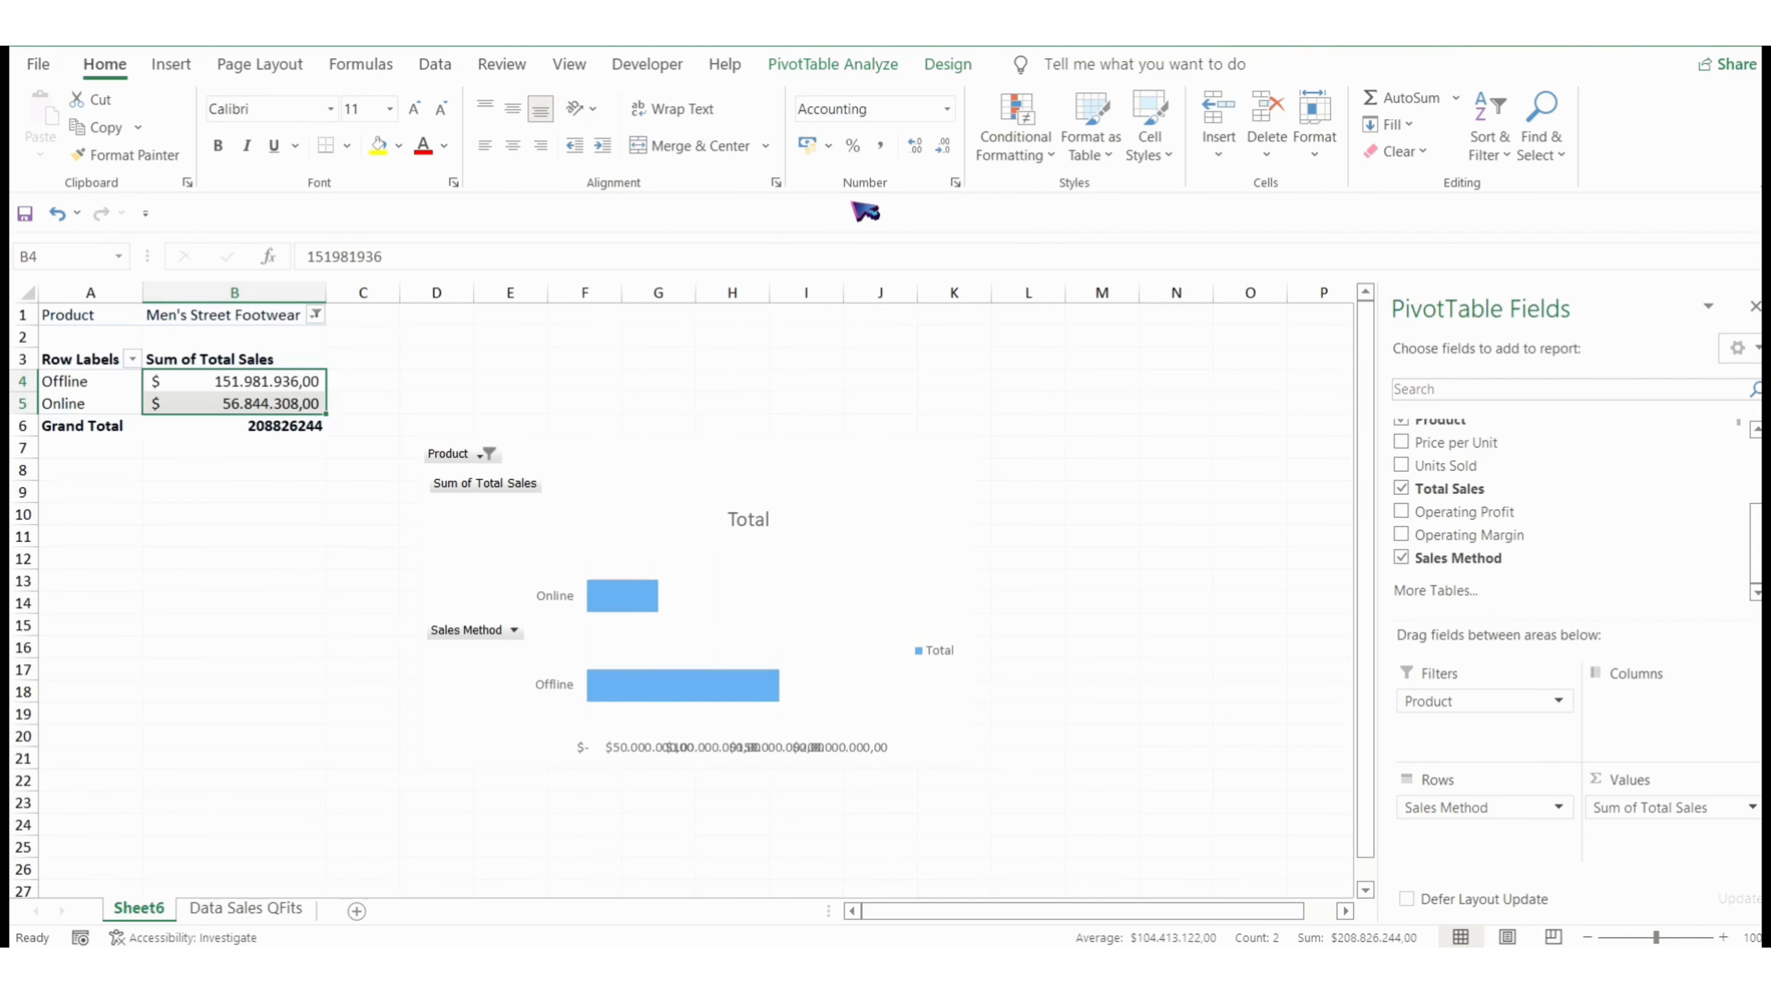
pyautogui.click(945, 149)
pyautogui.click(945, 149)
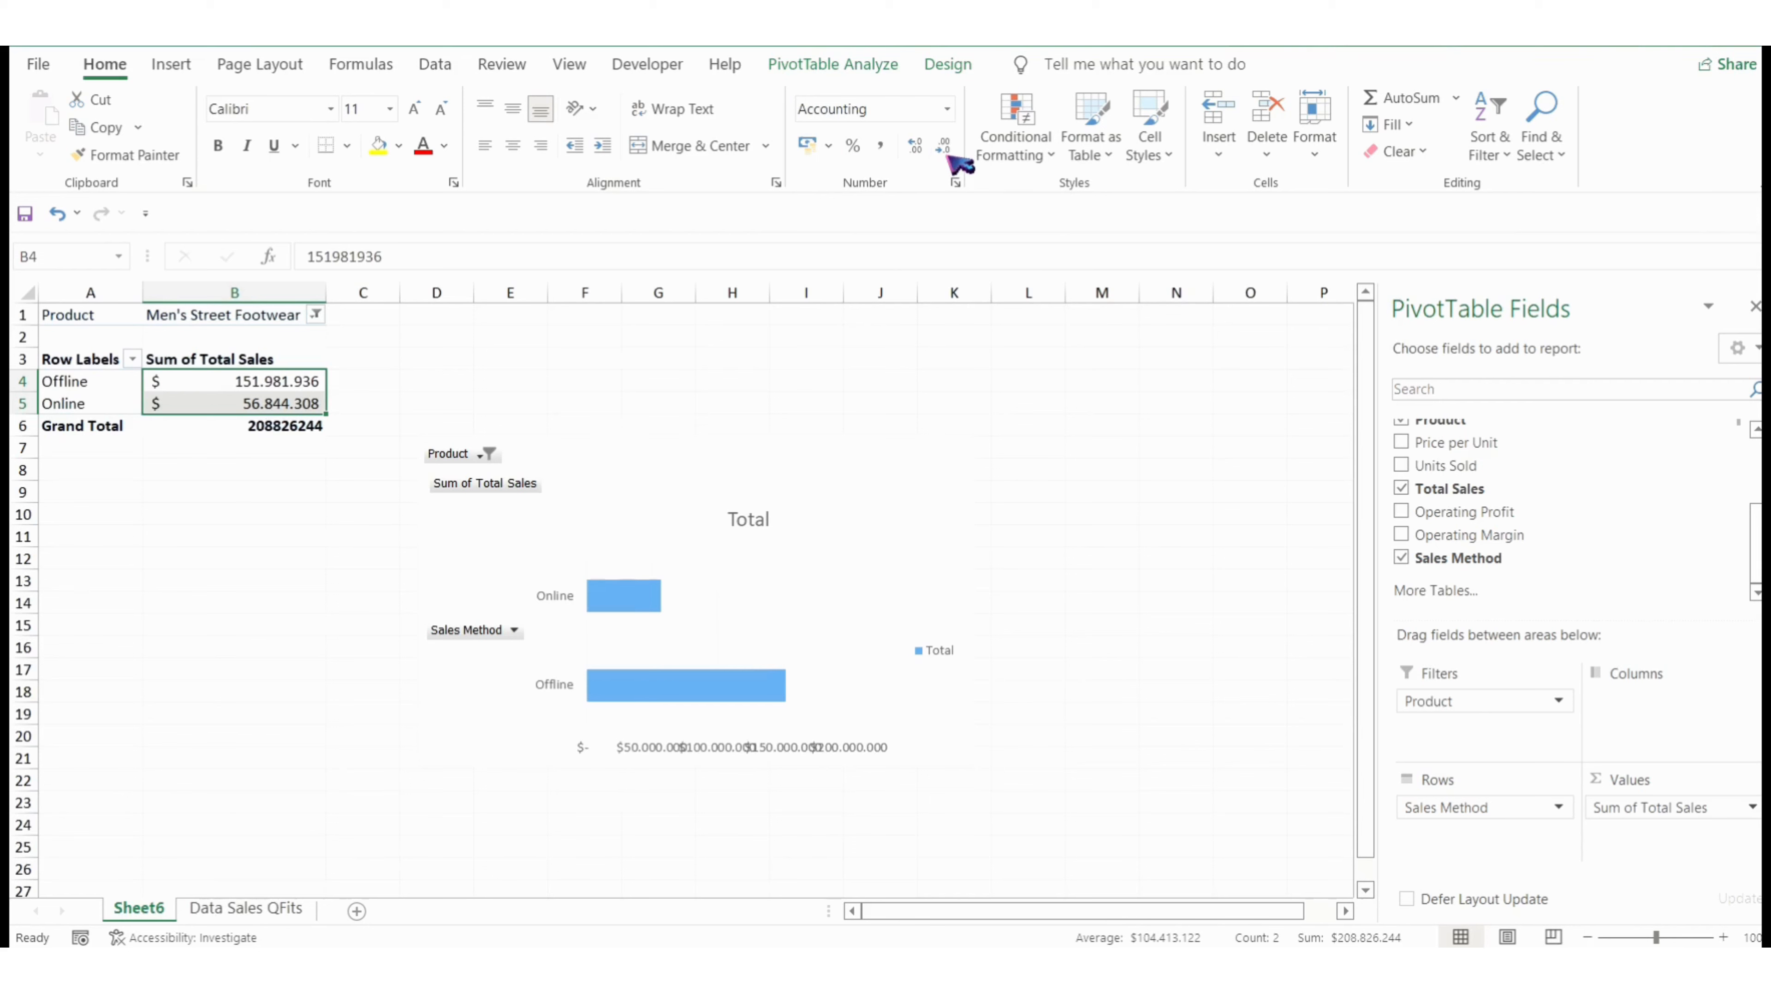
# Hide all the field buttons on the sales-method PivotChart
pyautogui.click(779, 520)
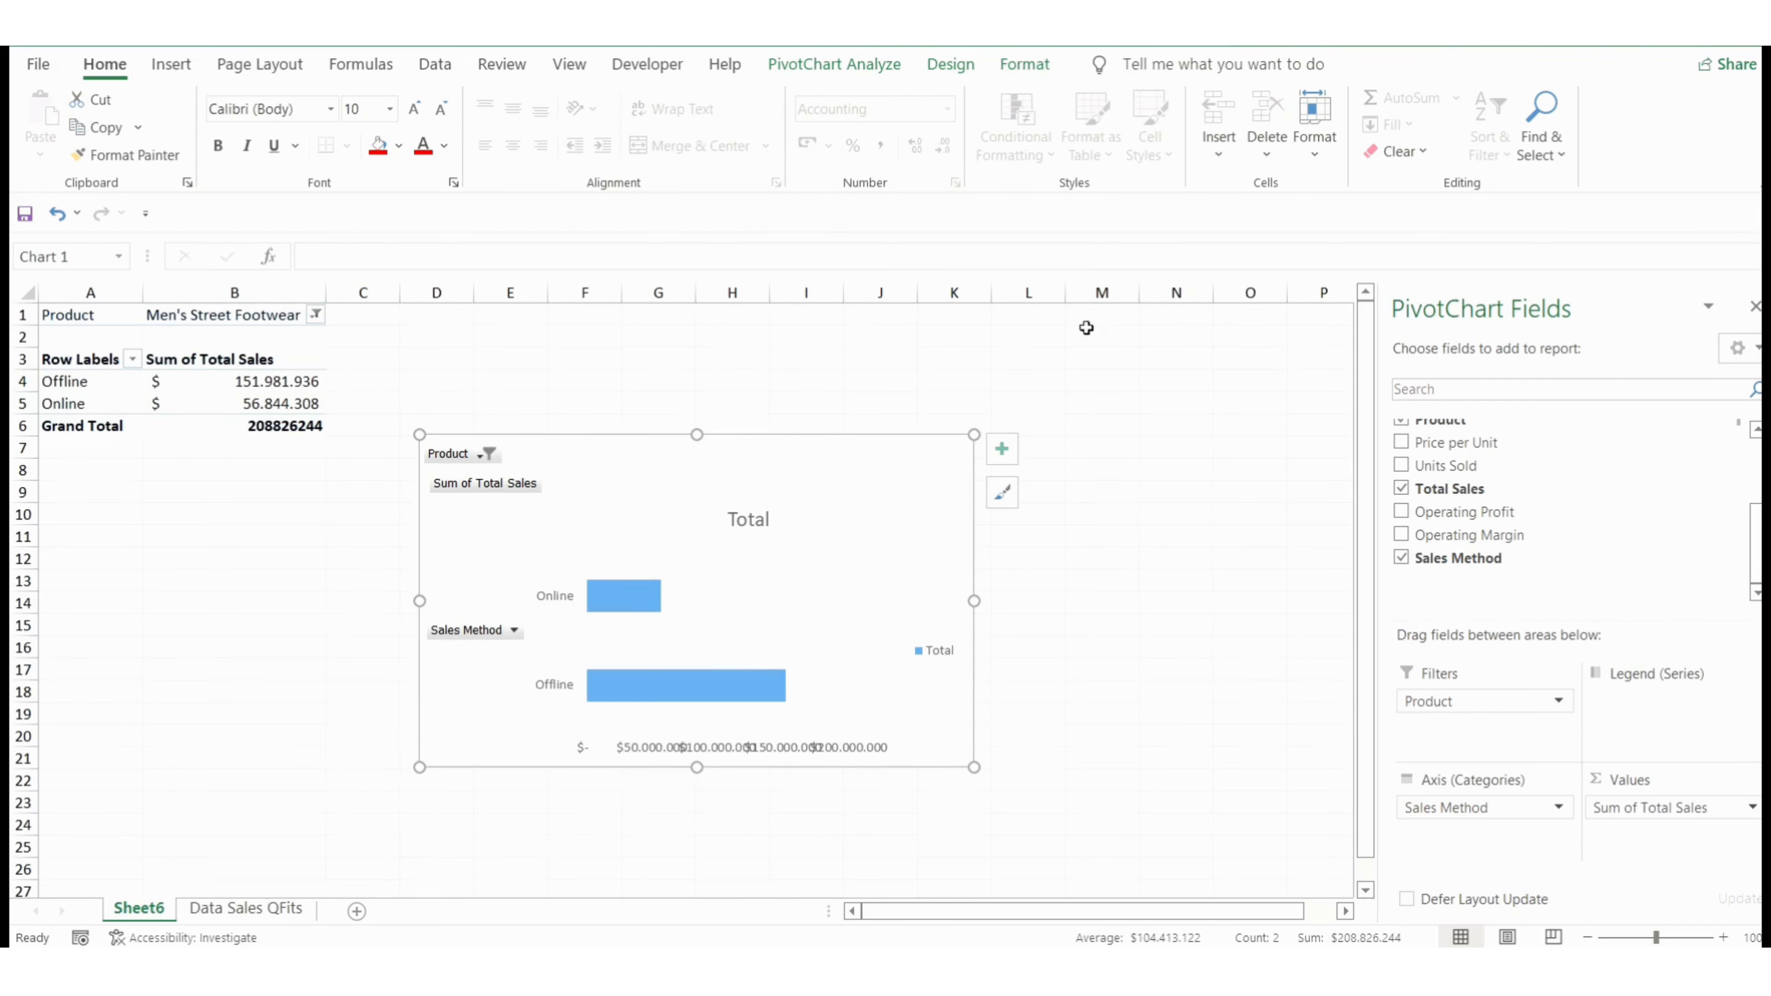
pyautogui.click(834, 63)
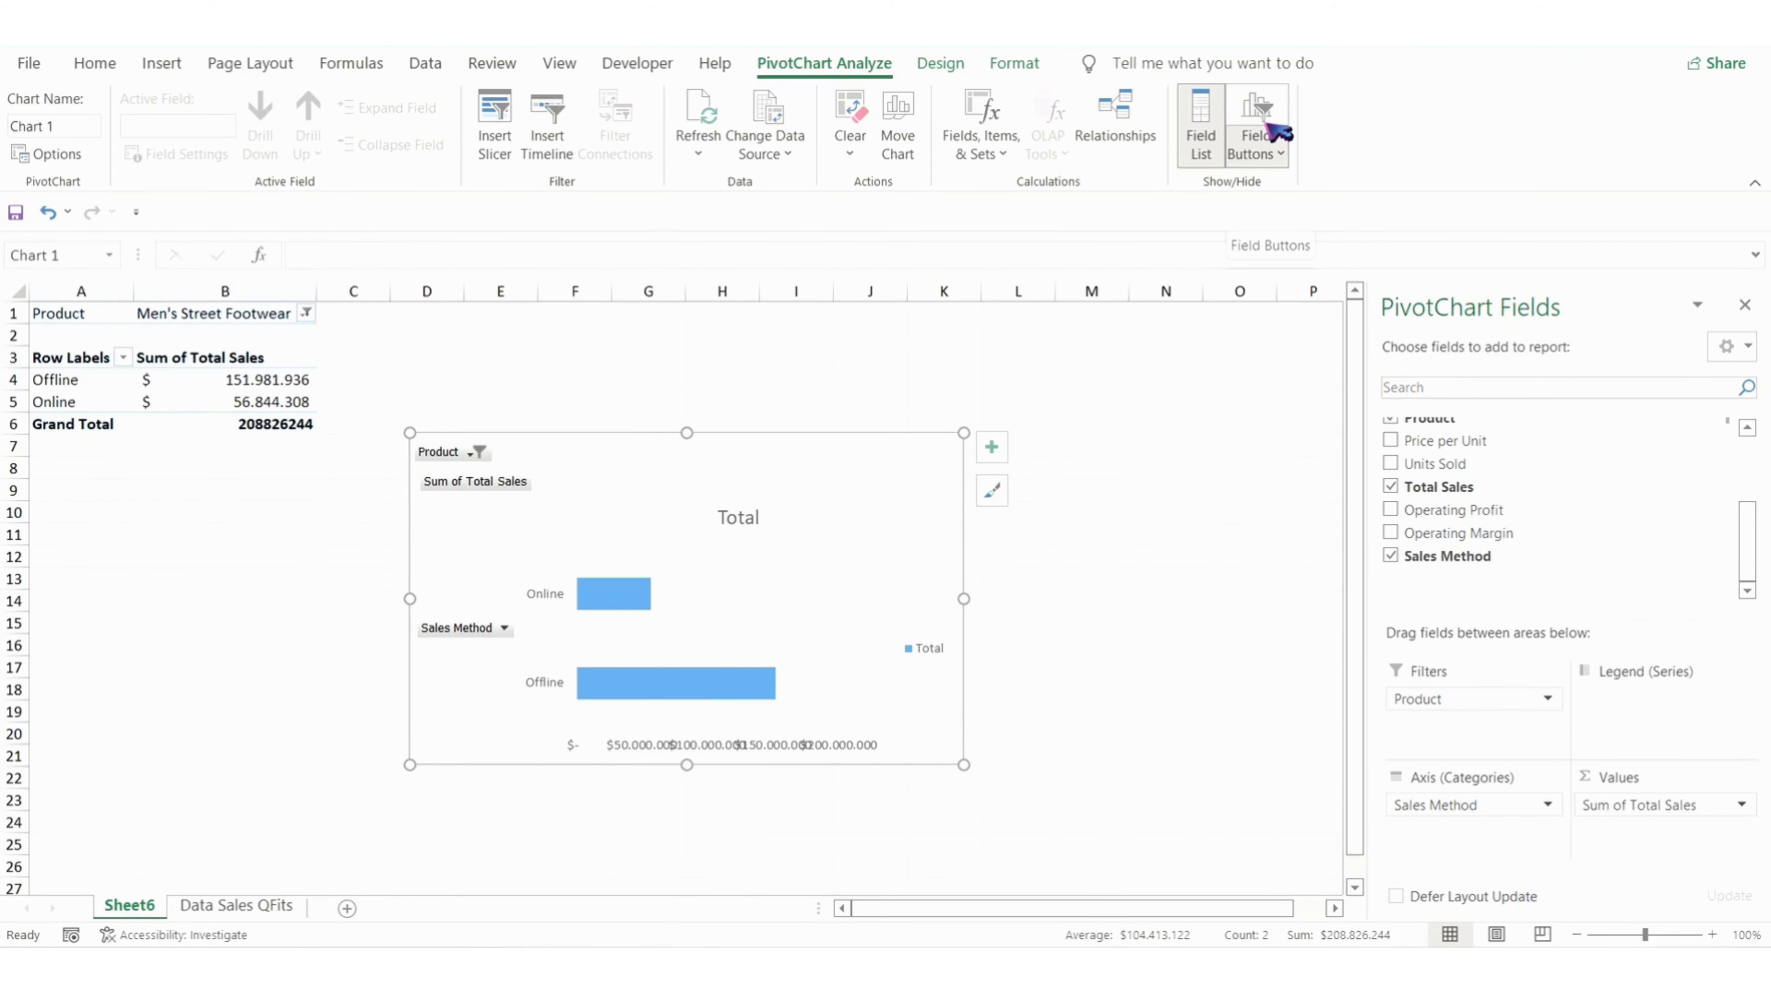
pyautogui.click(1254, 123)
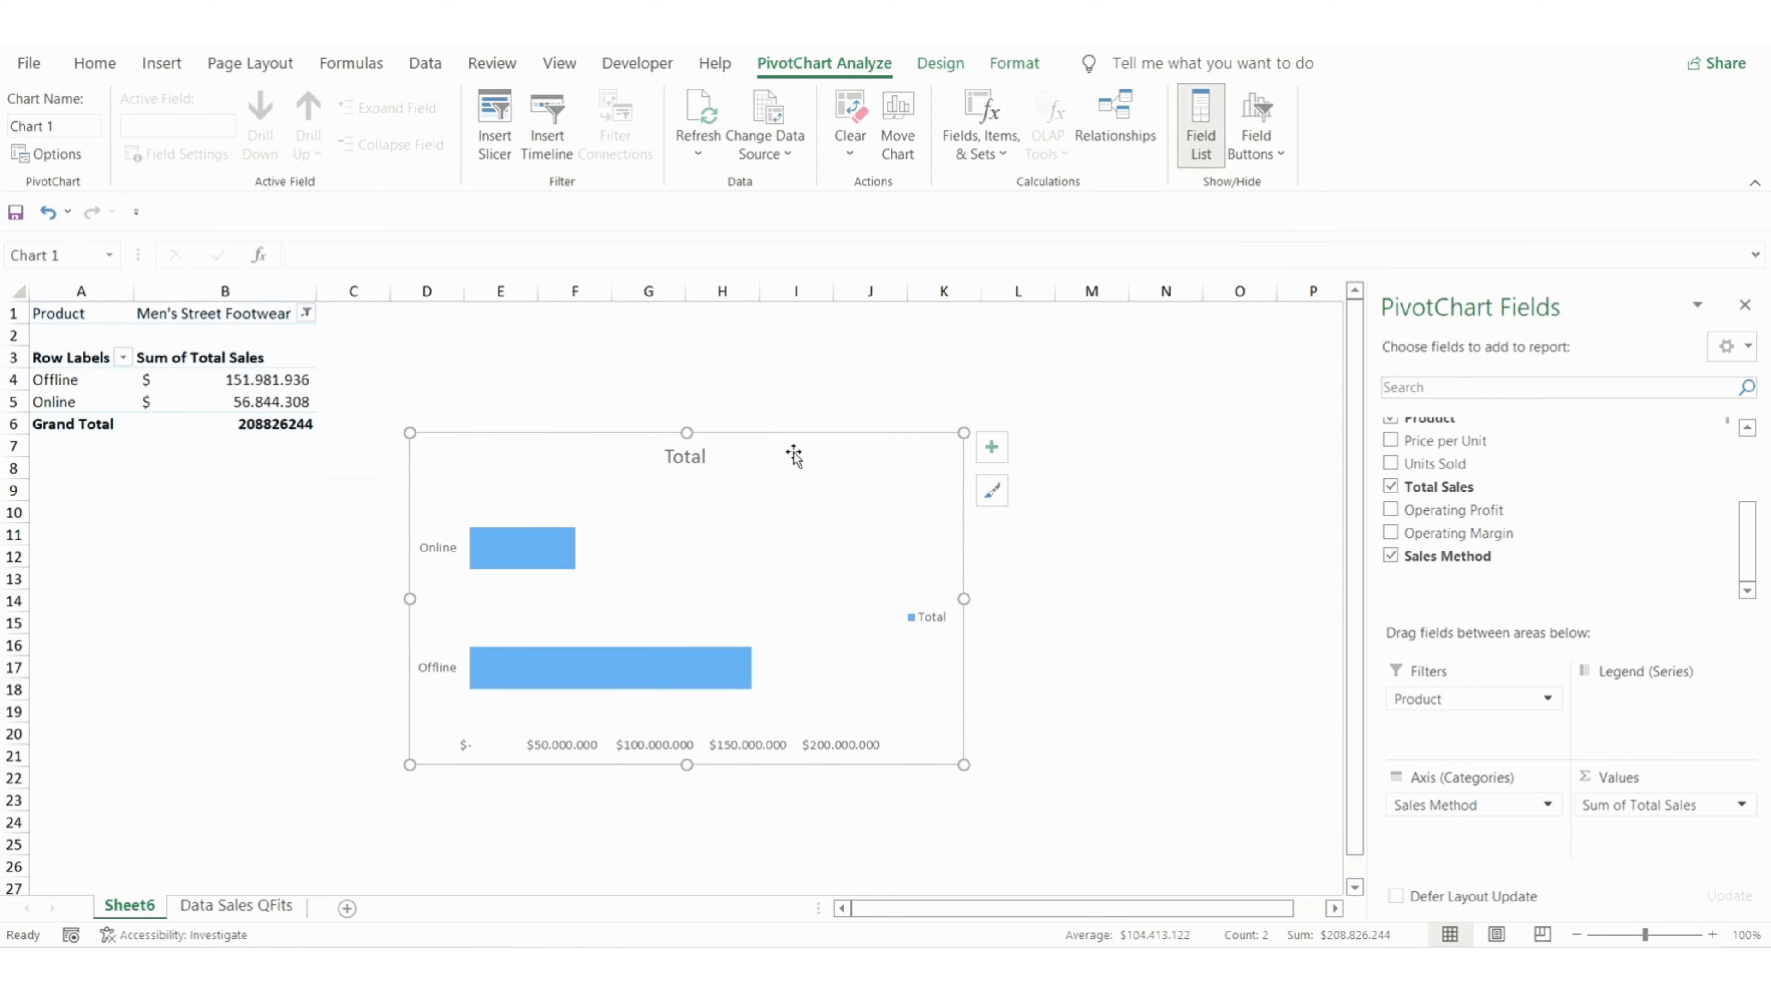
# Sort the sales-method bars by total sales from smallest to largest
pyautogui.click(570, 549)
pyautogui.rightClick(576, 551)
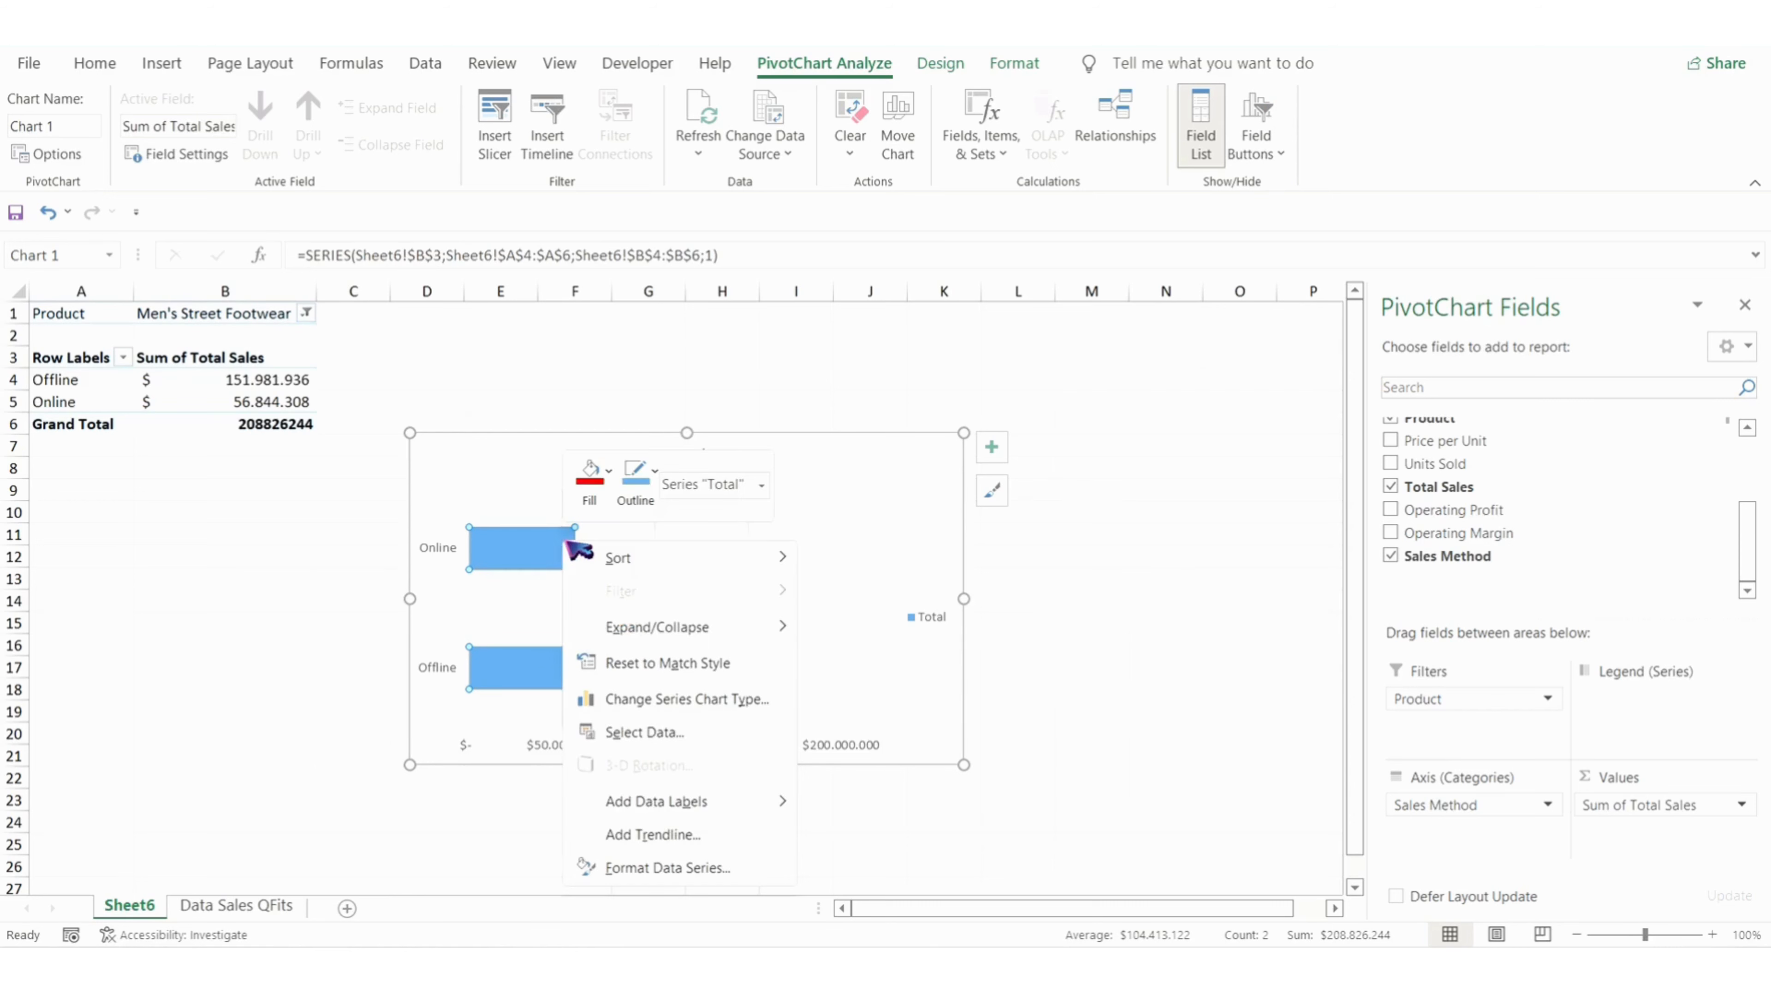
pyautogui.moveTo(739, 557)
pyautogui.click(864, 558)
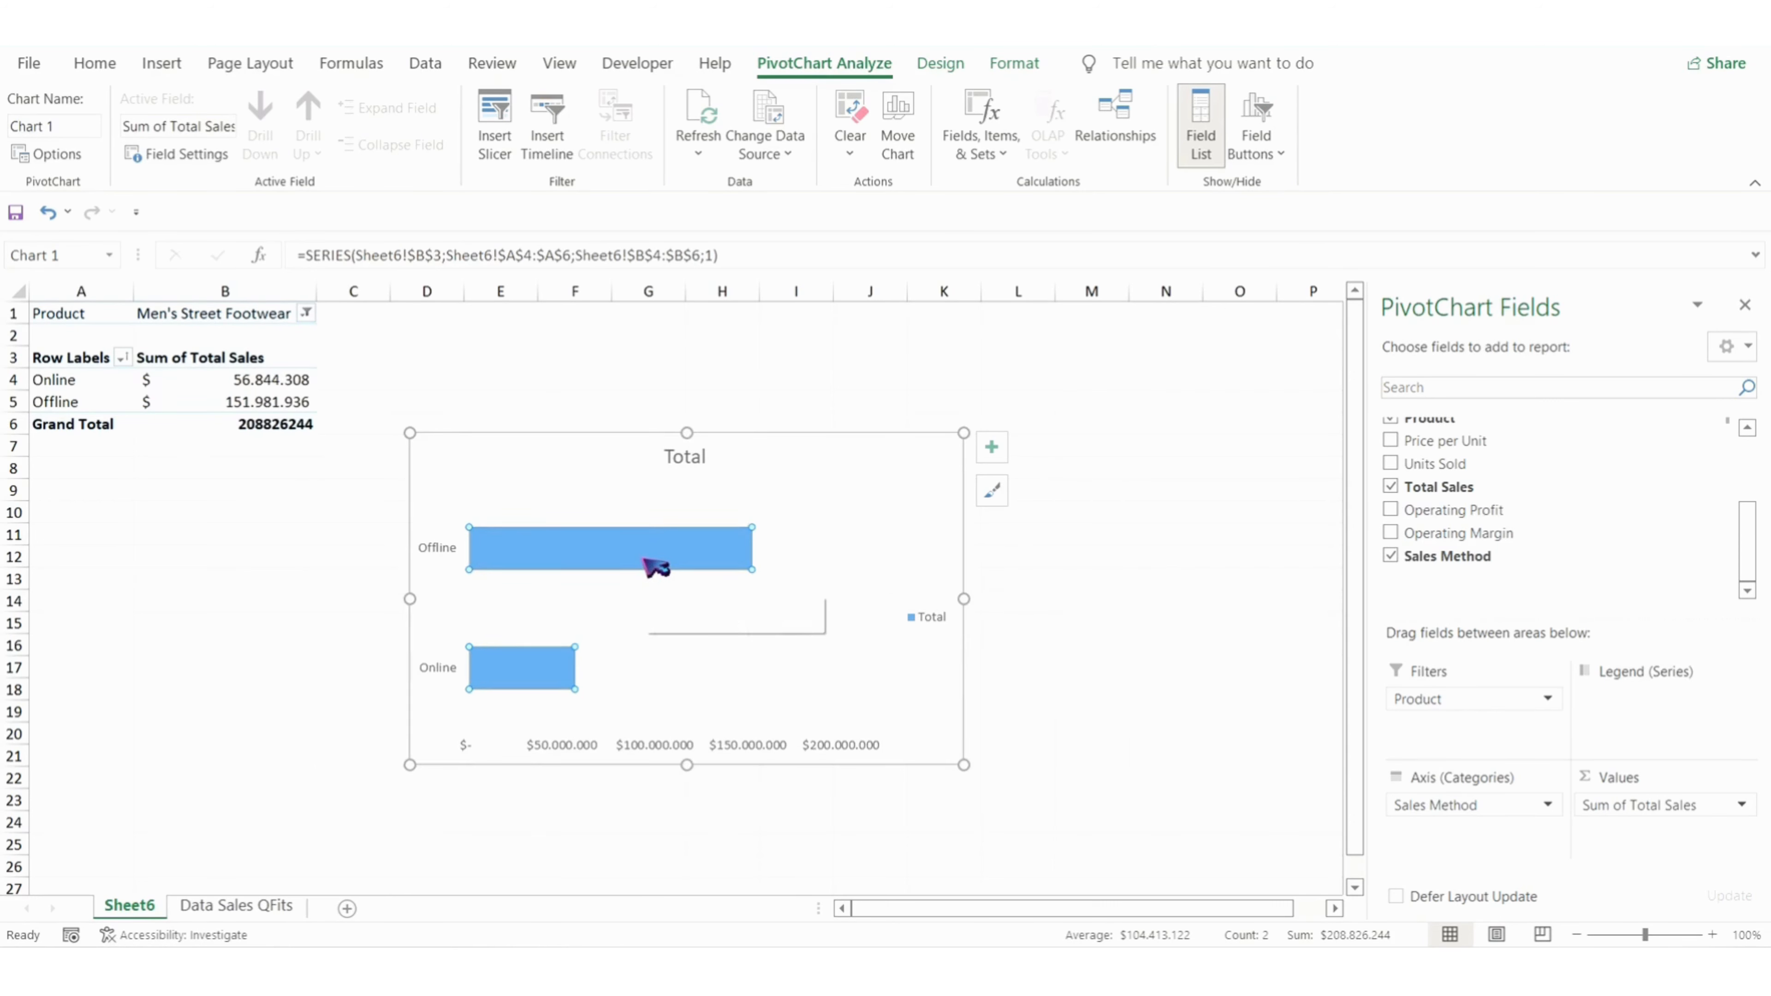
# Fill the Offline bar with dark green and the Online bar with light green
pyautogui.click(655, 567)
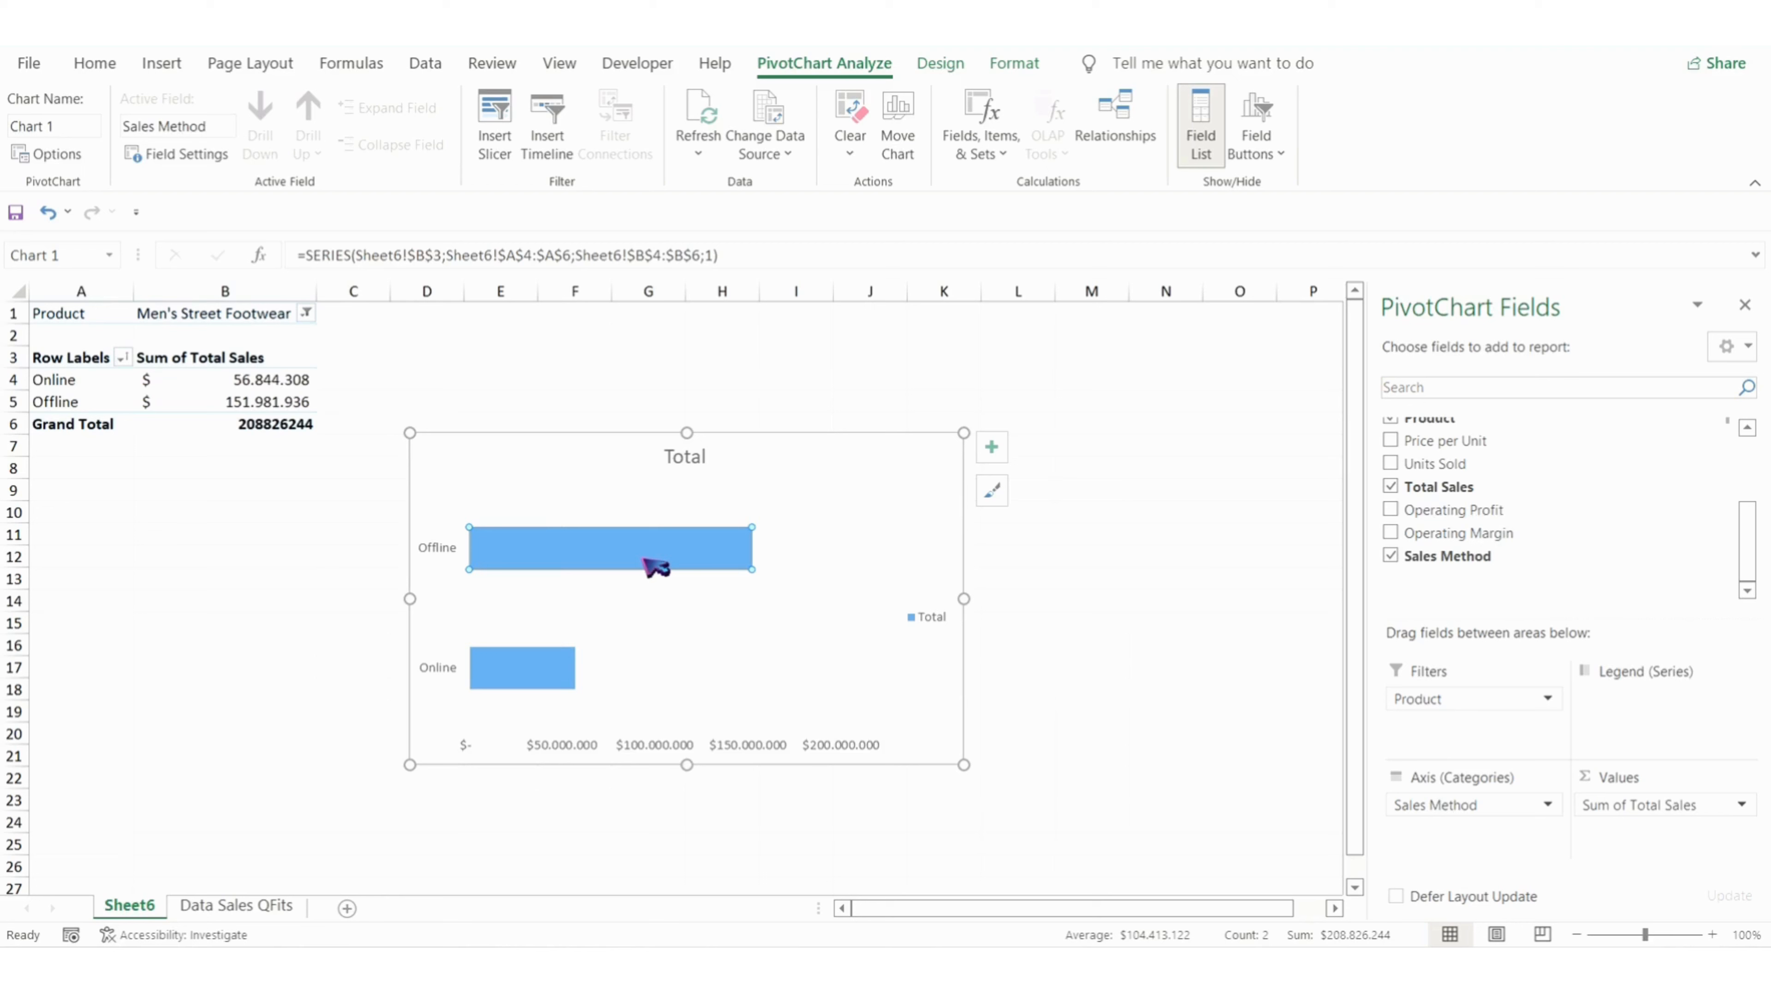
pyautogui.rightClick(656, 566)
pyautogui.click(669, 494)
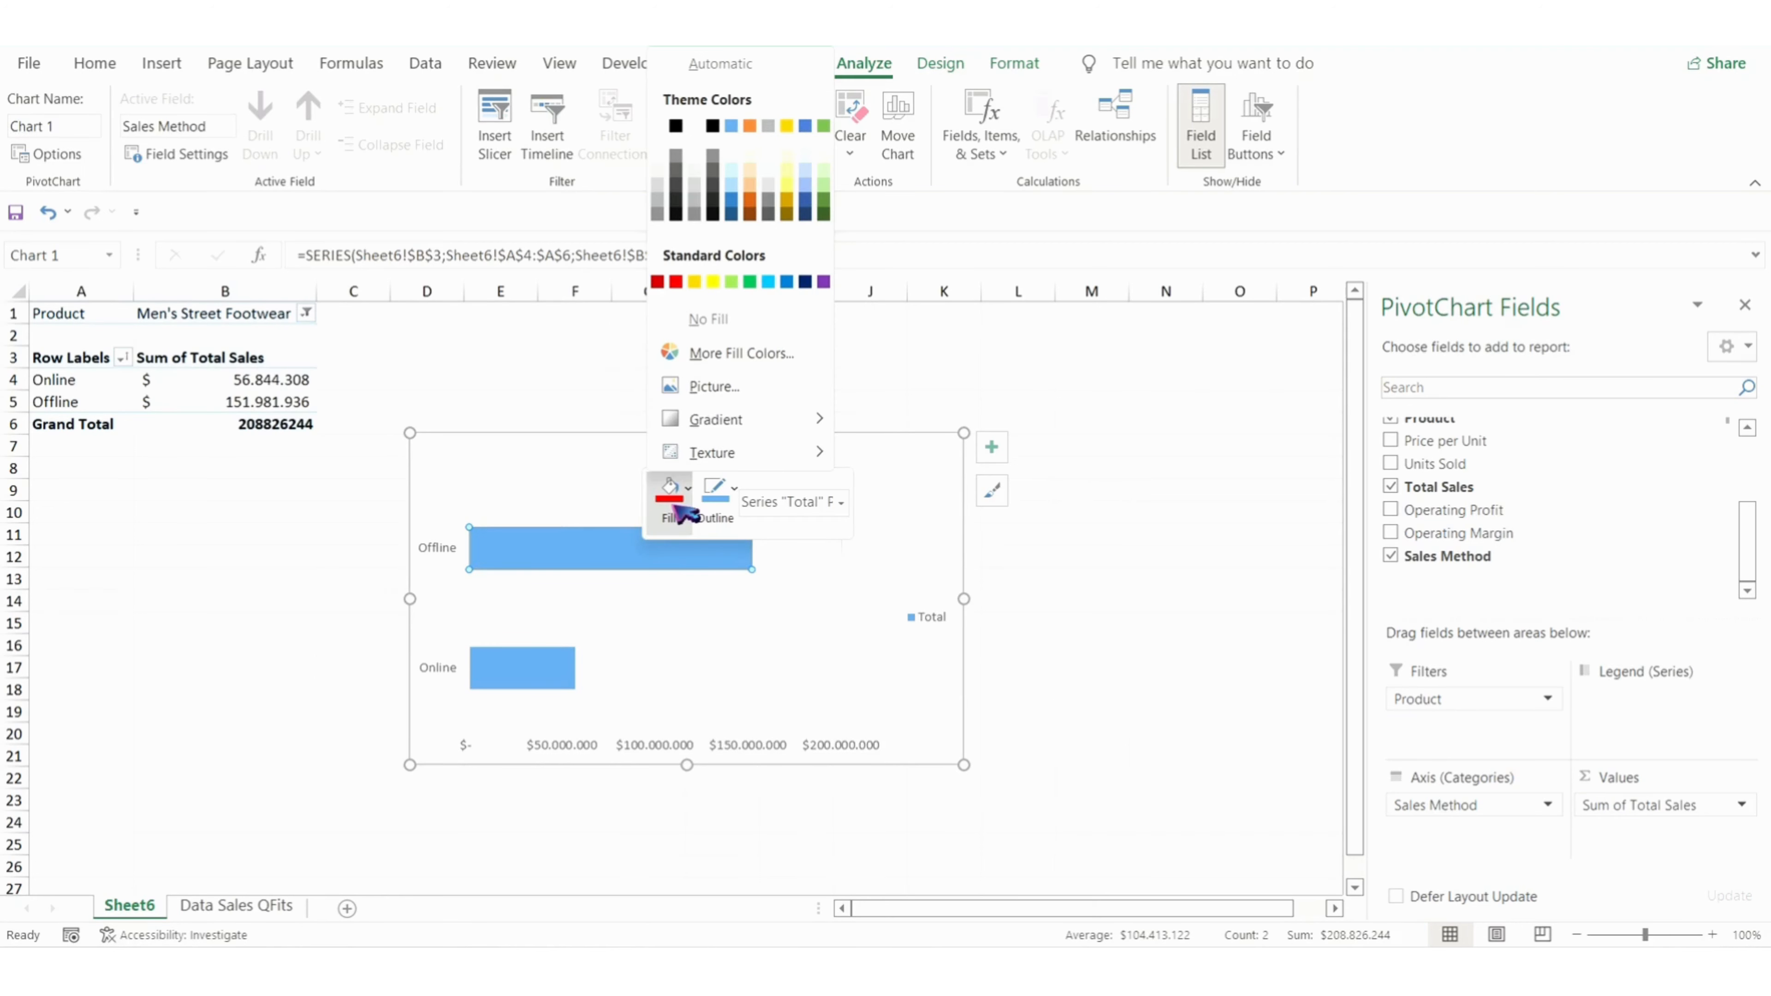
pyautogui.click(823, 213)
pyautogui.click(509, 693)
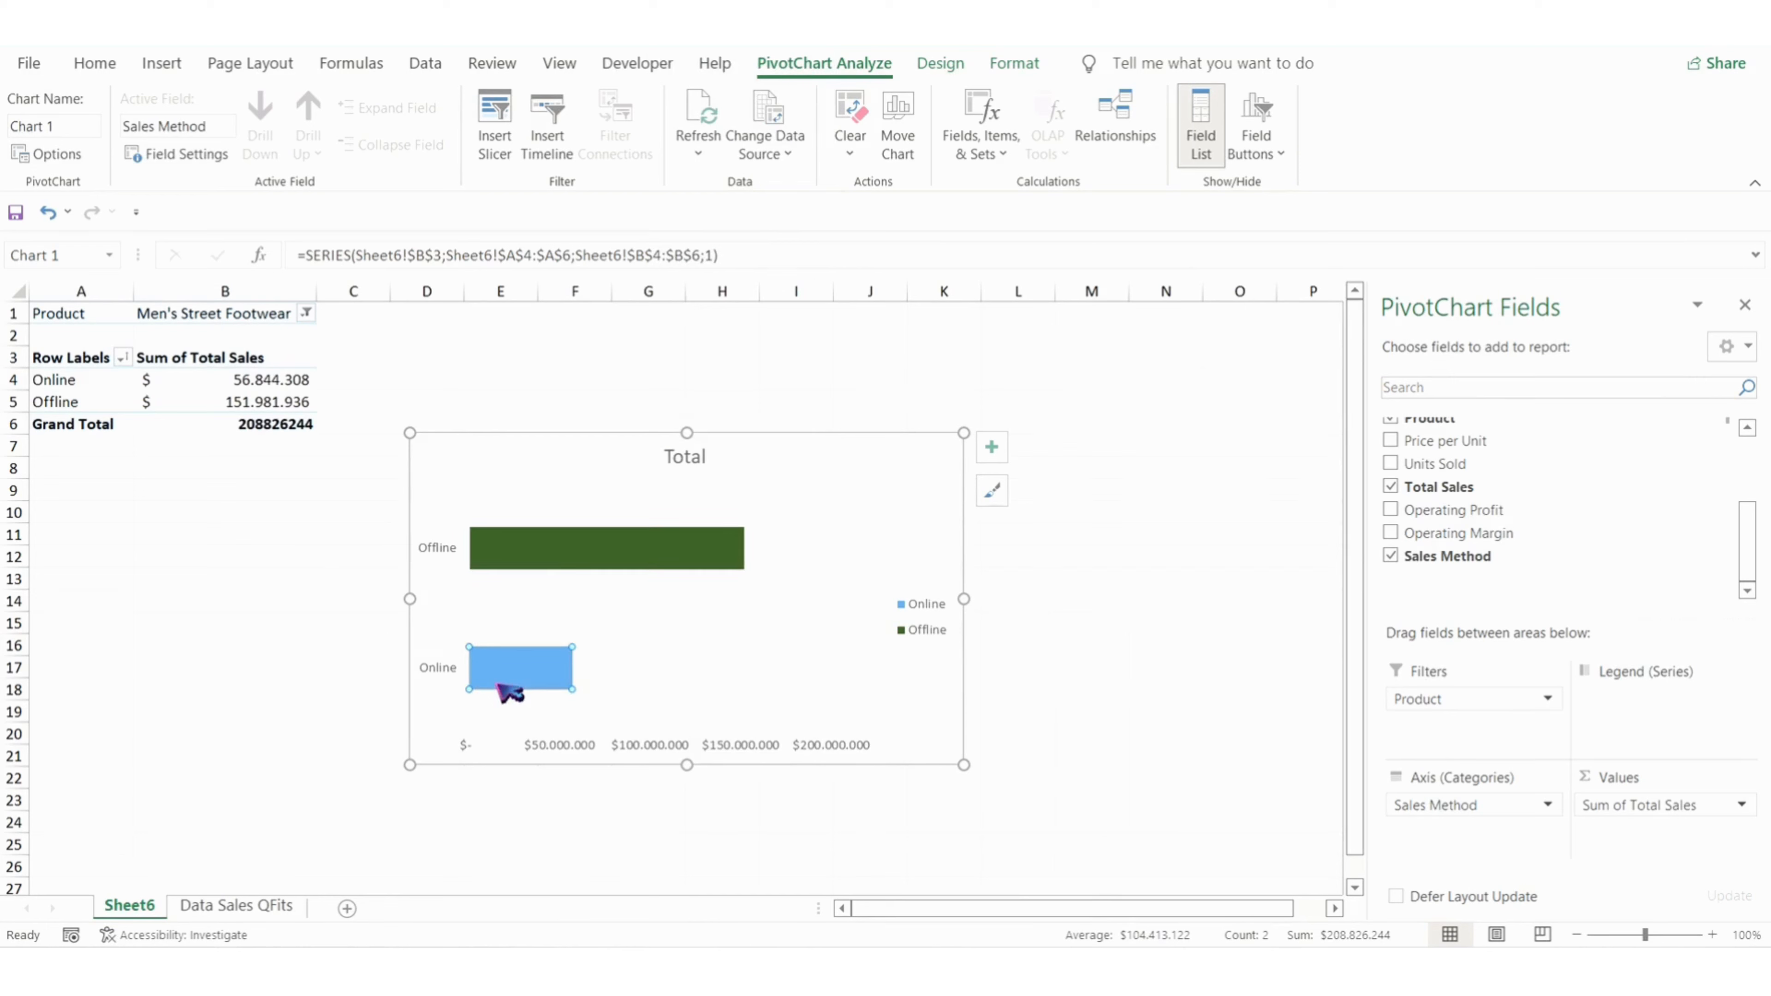
pyautogui.rightClick(509, 693)
pyautogui.click(523, 761)
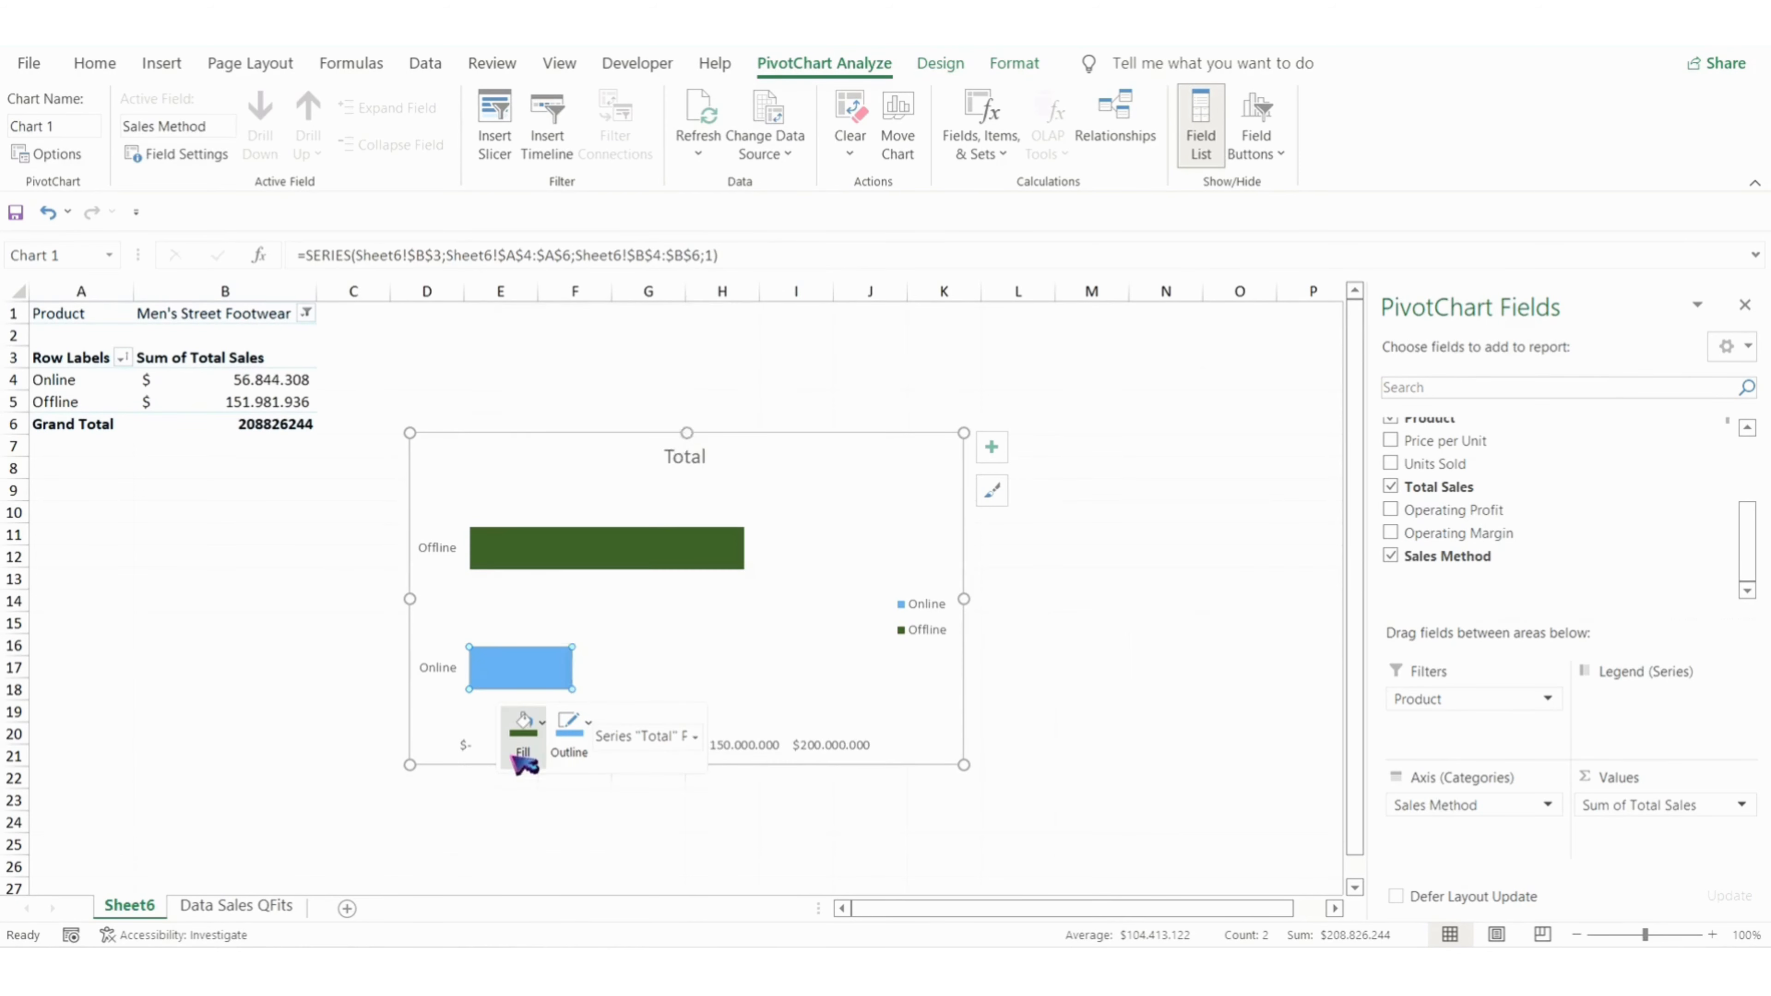
pyautogui.click(677, 419)
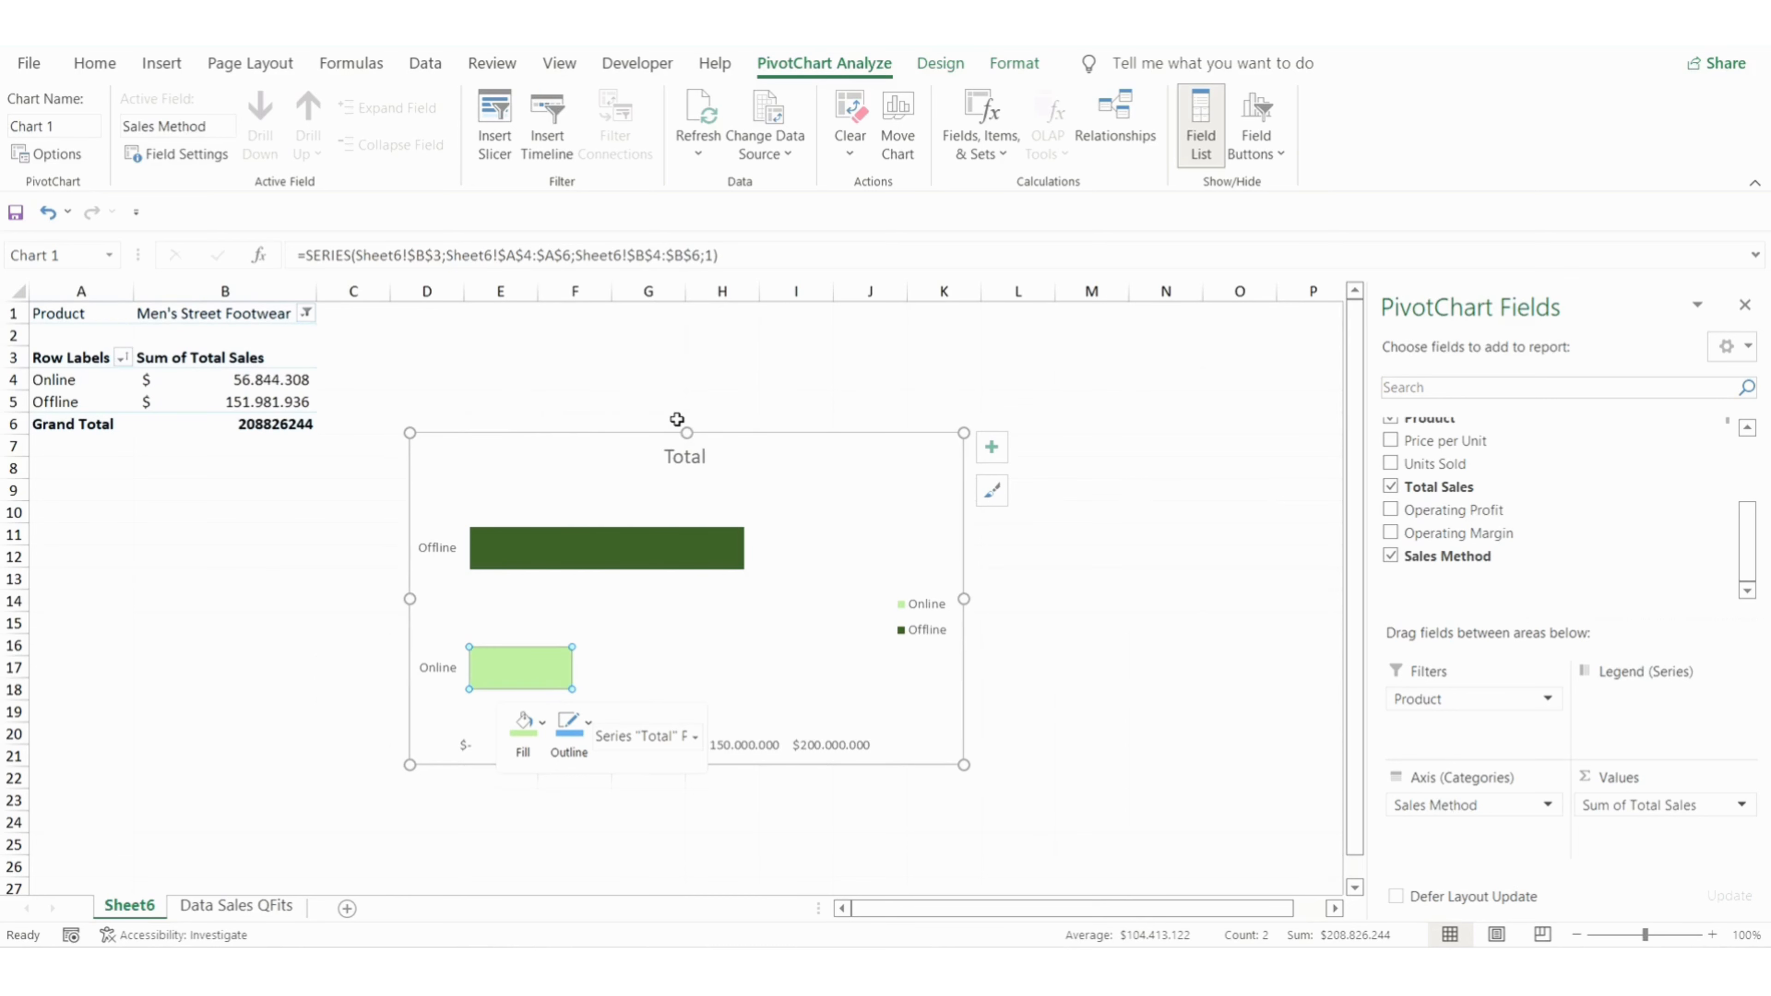
# Replace the bar chart's title with "Total Sales pada Setiap Metode Penjualan Produk Men's Street Footware"
pyautogui.doubleClick(689, 463)
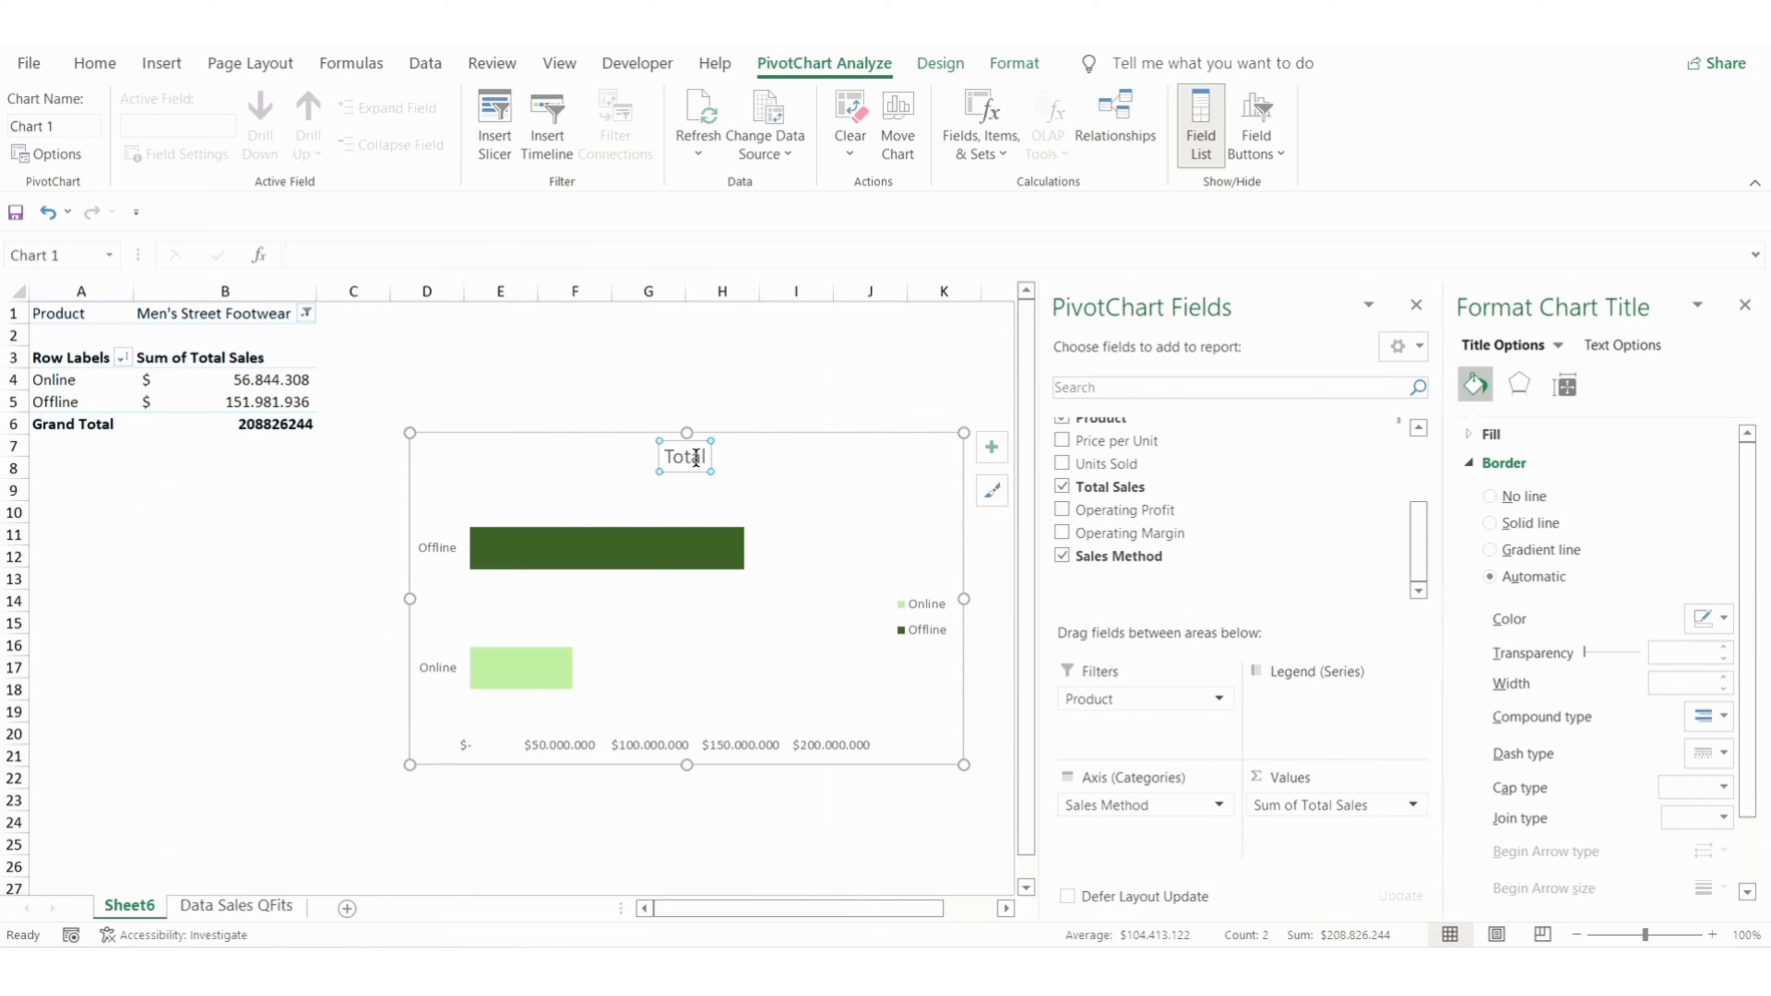
pyautogui.doubleClick(695, 458)
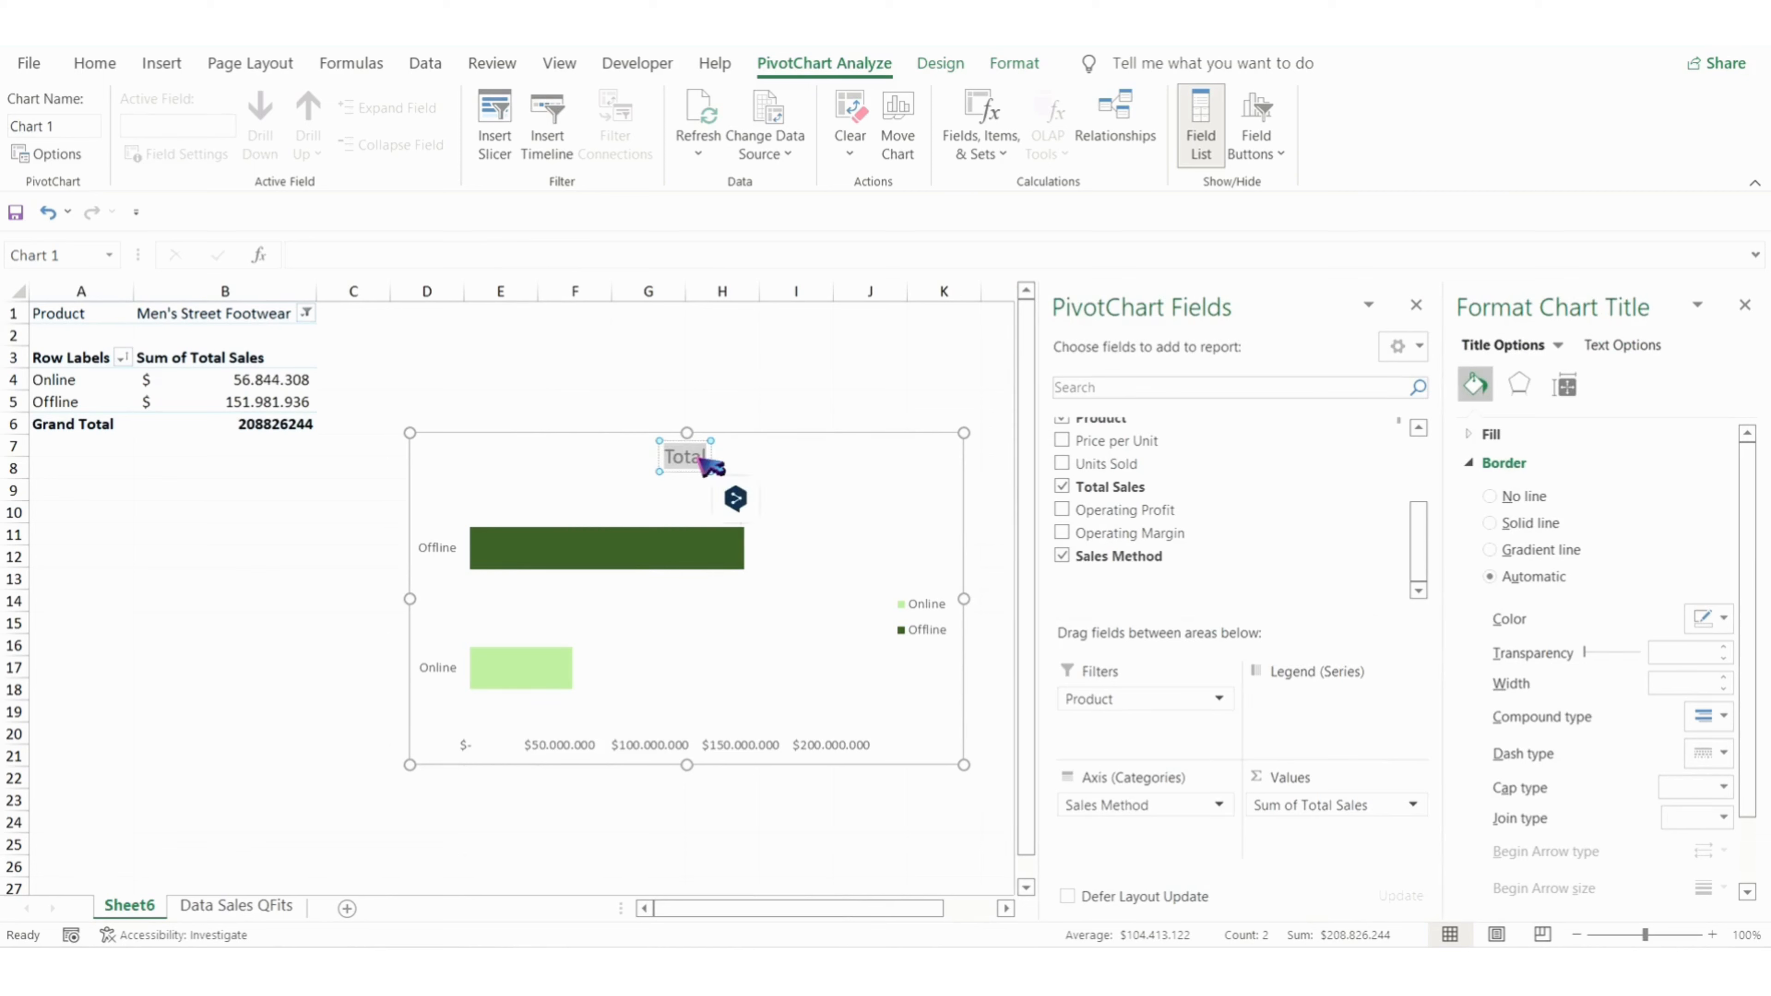
pyautogui.press('BackSpace')
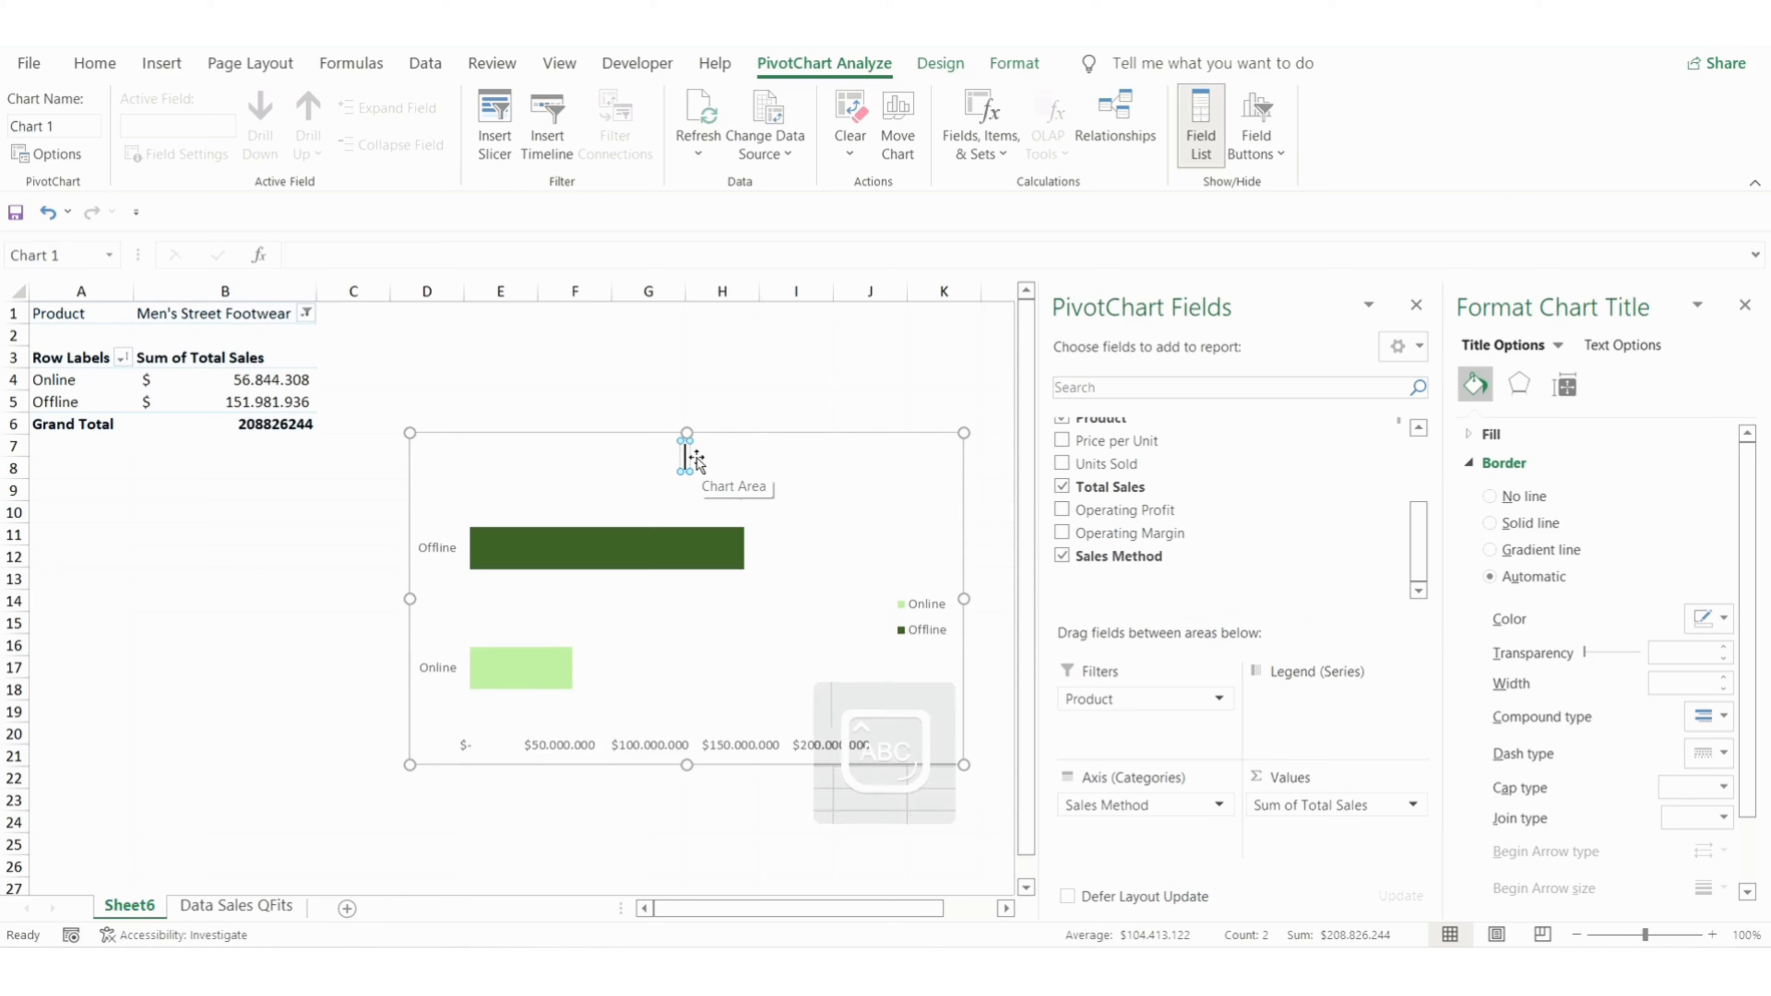
pyautogui.write('Total')
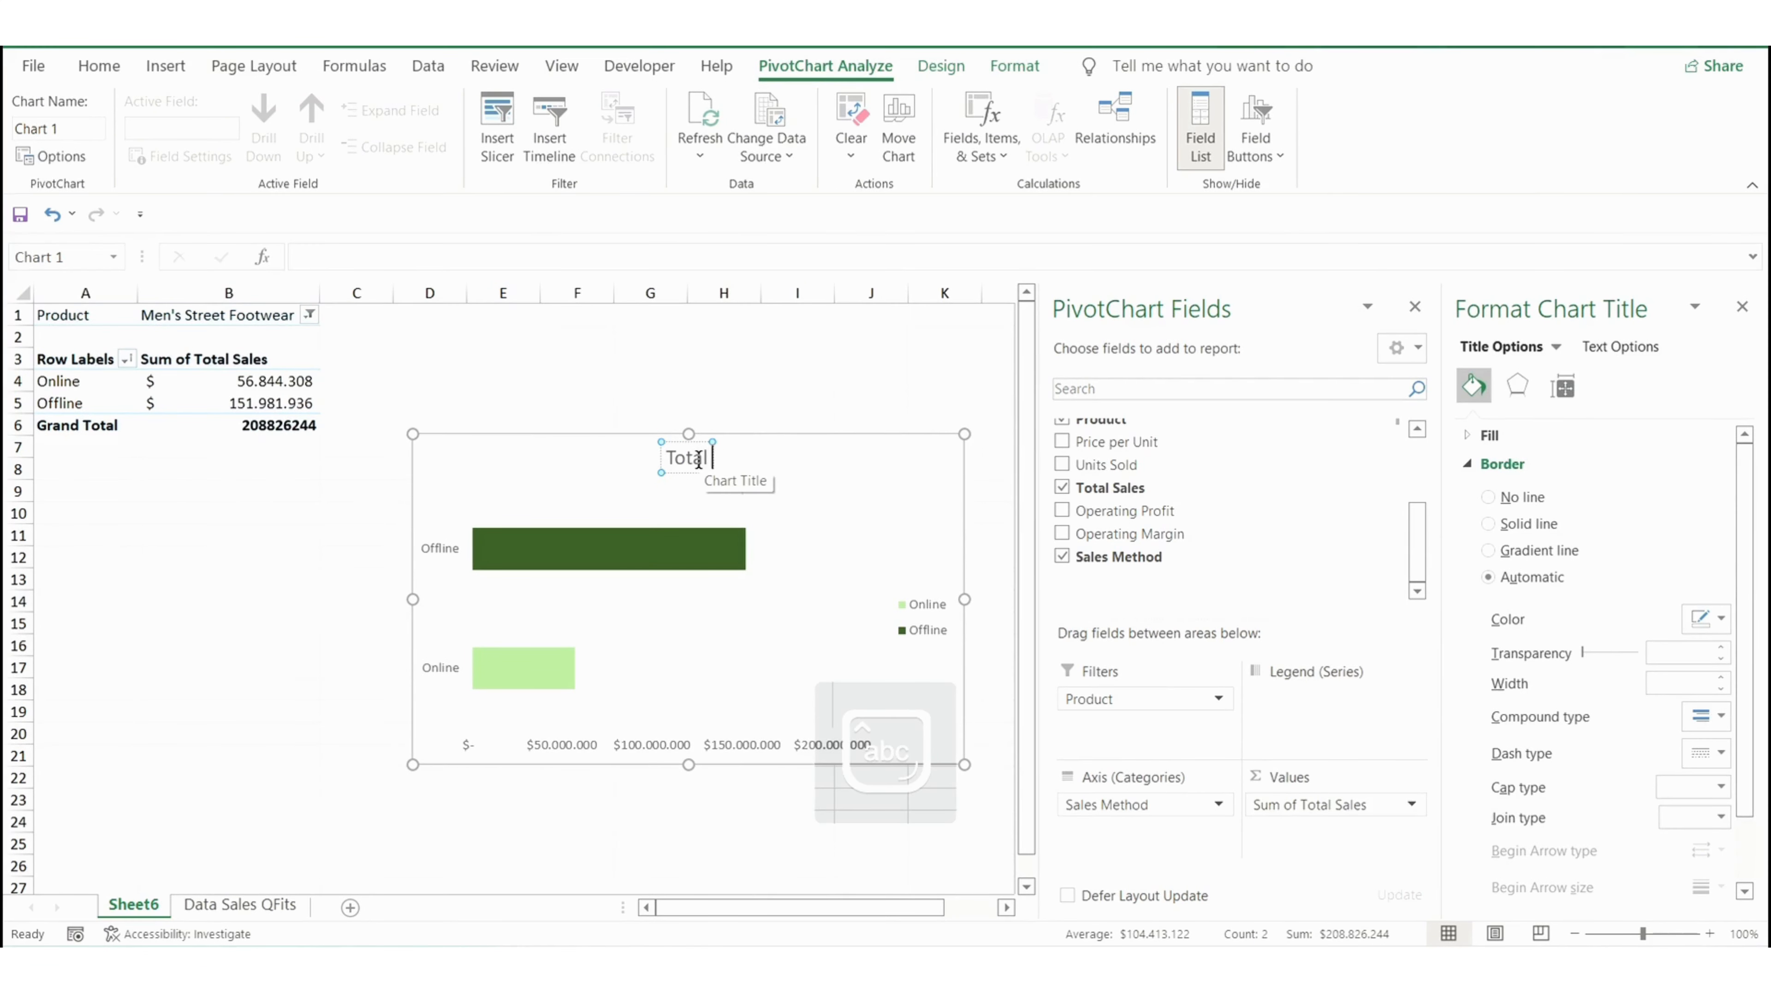
pyautogui.write(' Sales')
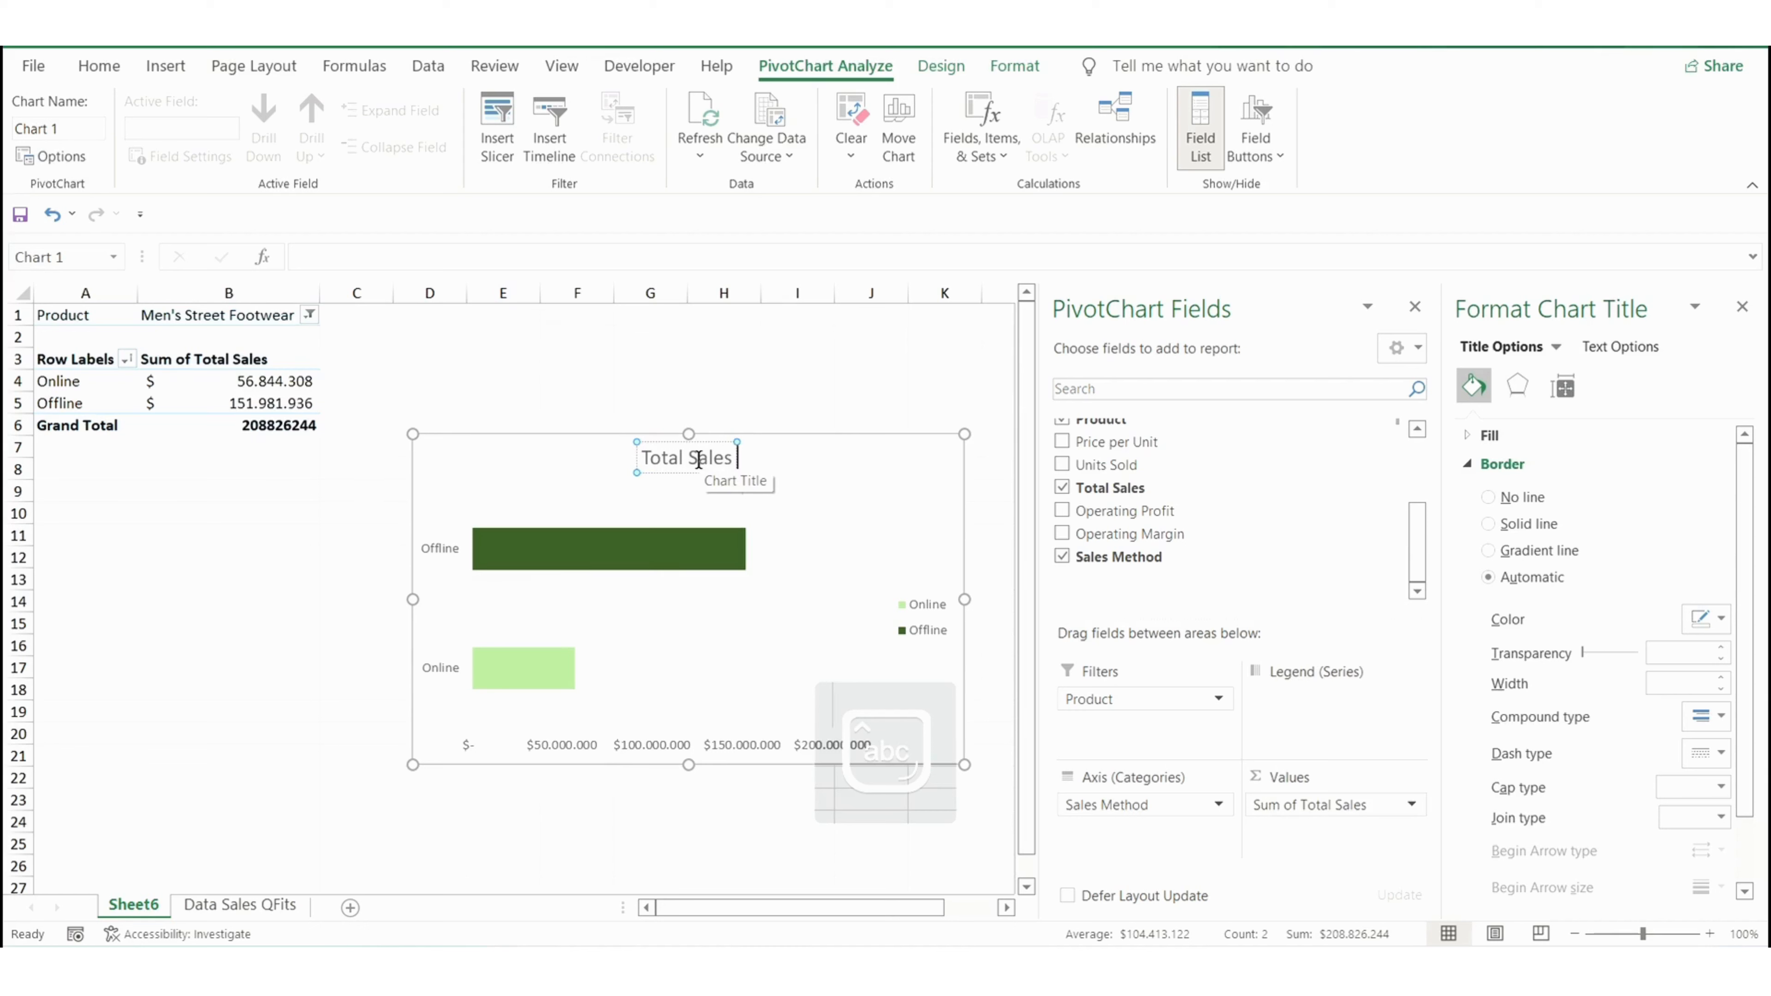
pyautogui.write(' pada')
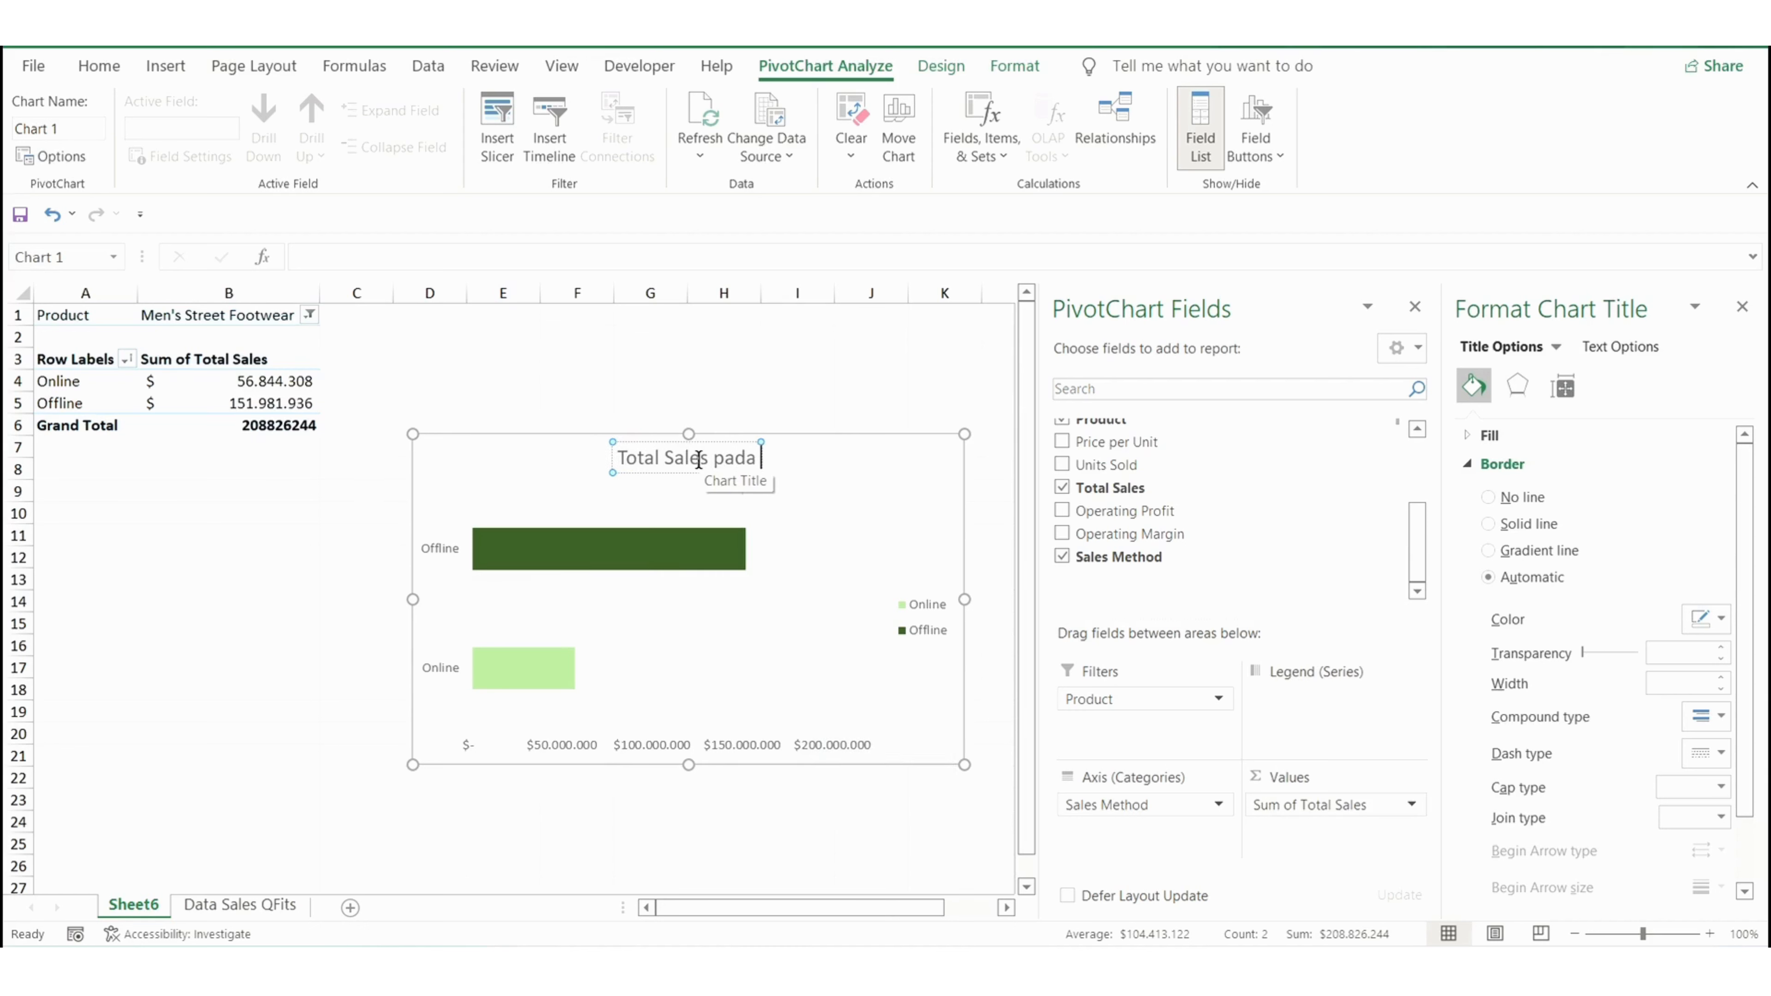
pyautogui.press('capslock')
pyautogui.write('Set')
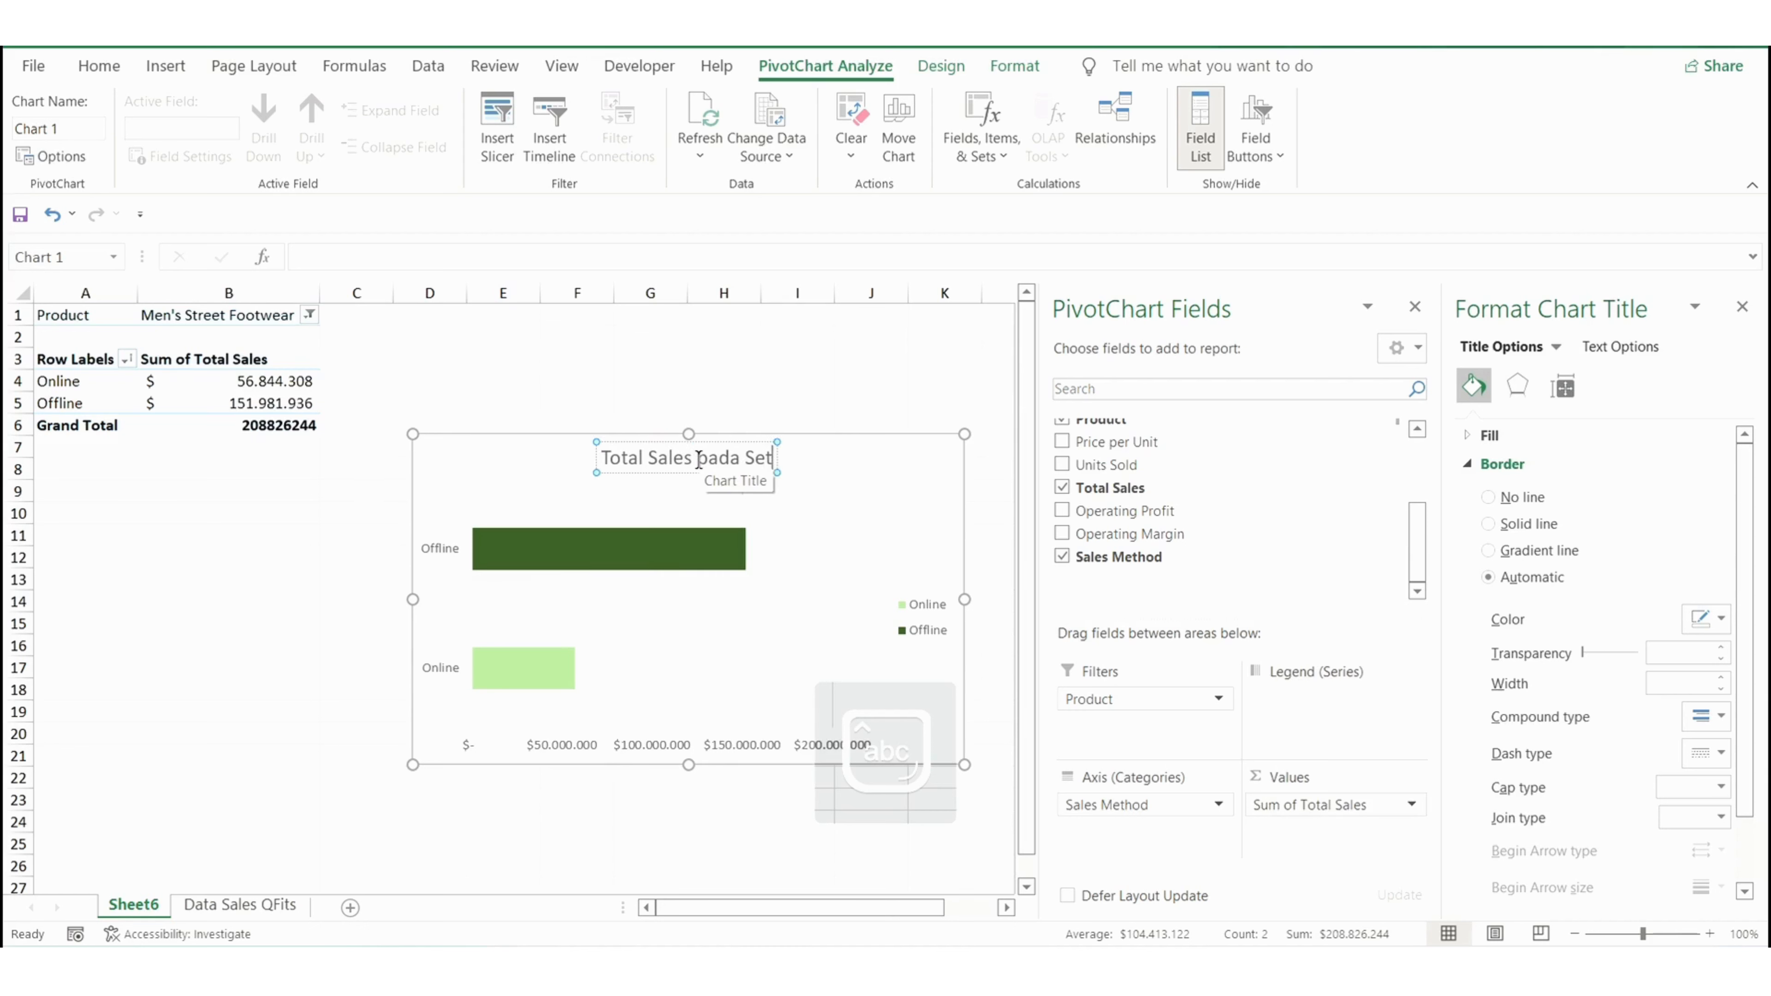
pyautogui.press('capslock')
pyautogui.write('etiap Metod')
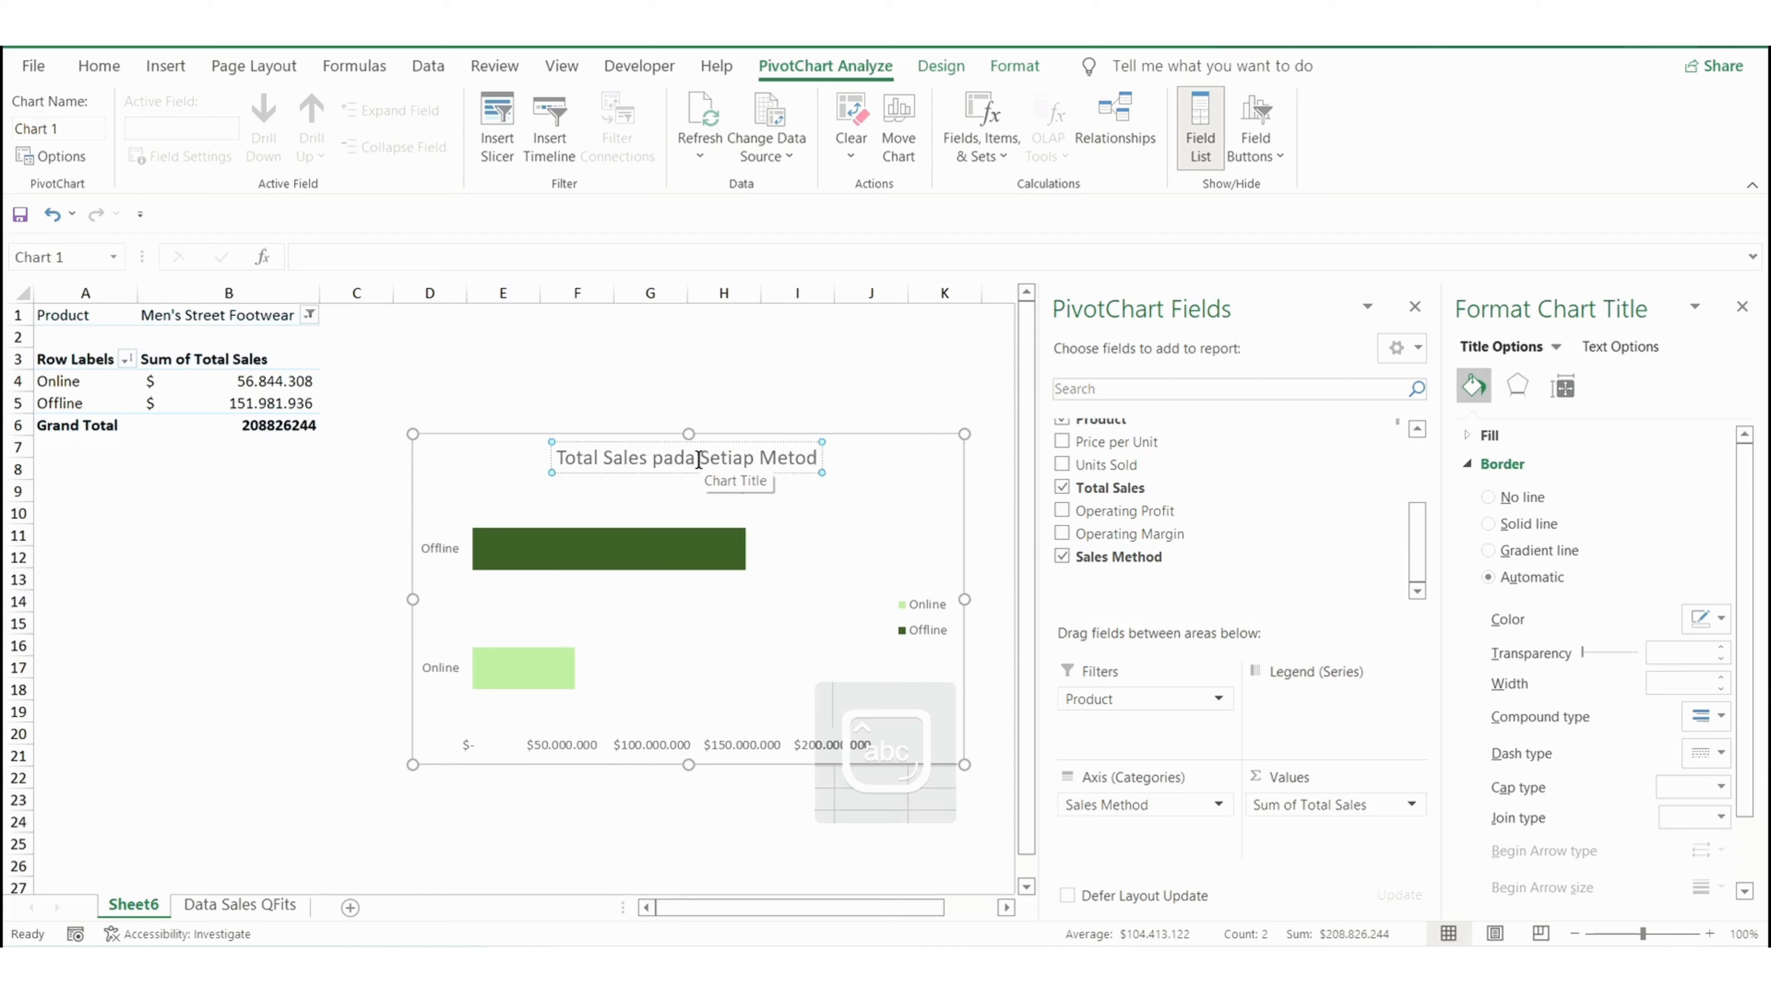
pyautogui.write('e Penj')
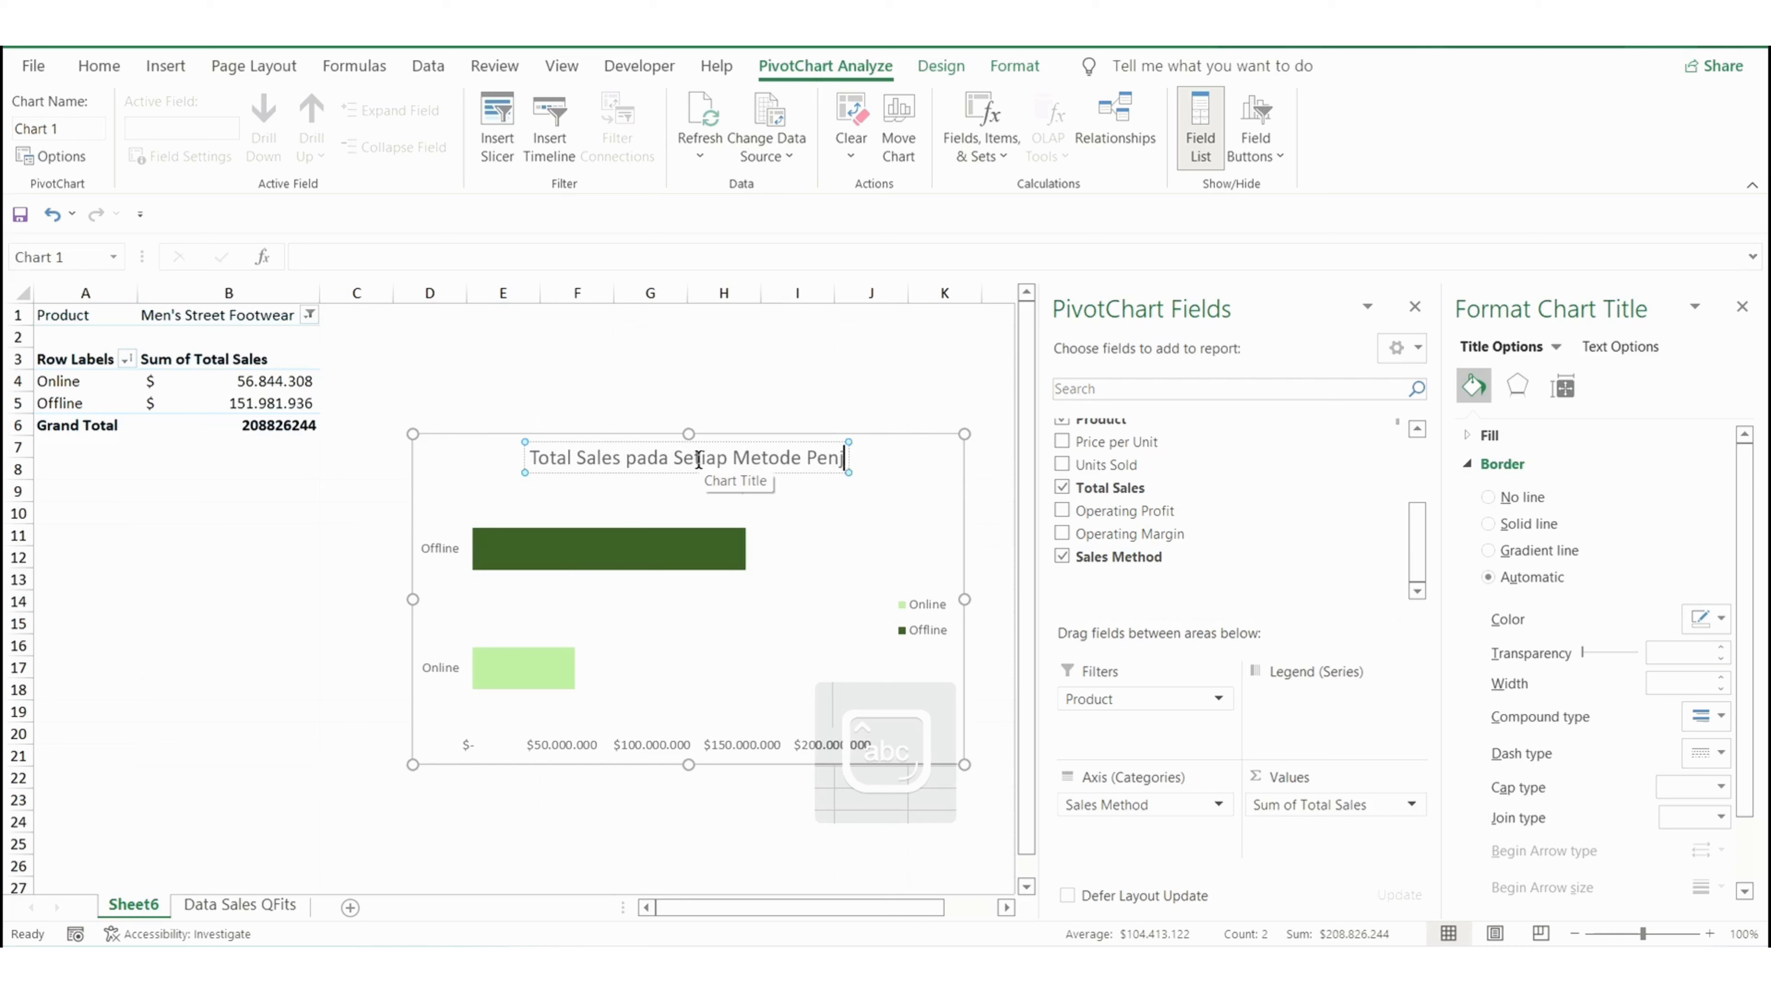
pyautogui.write('ualan Produ')
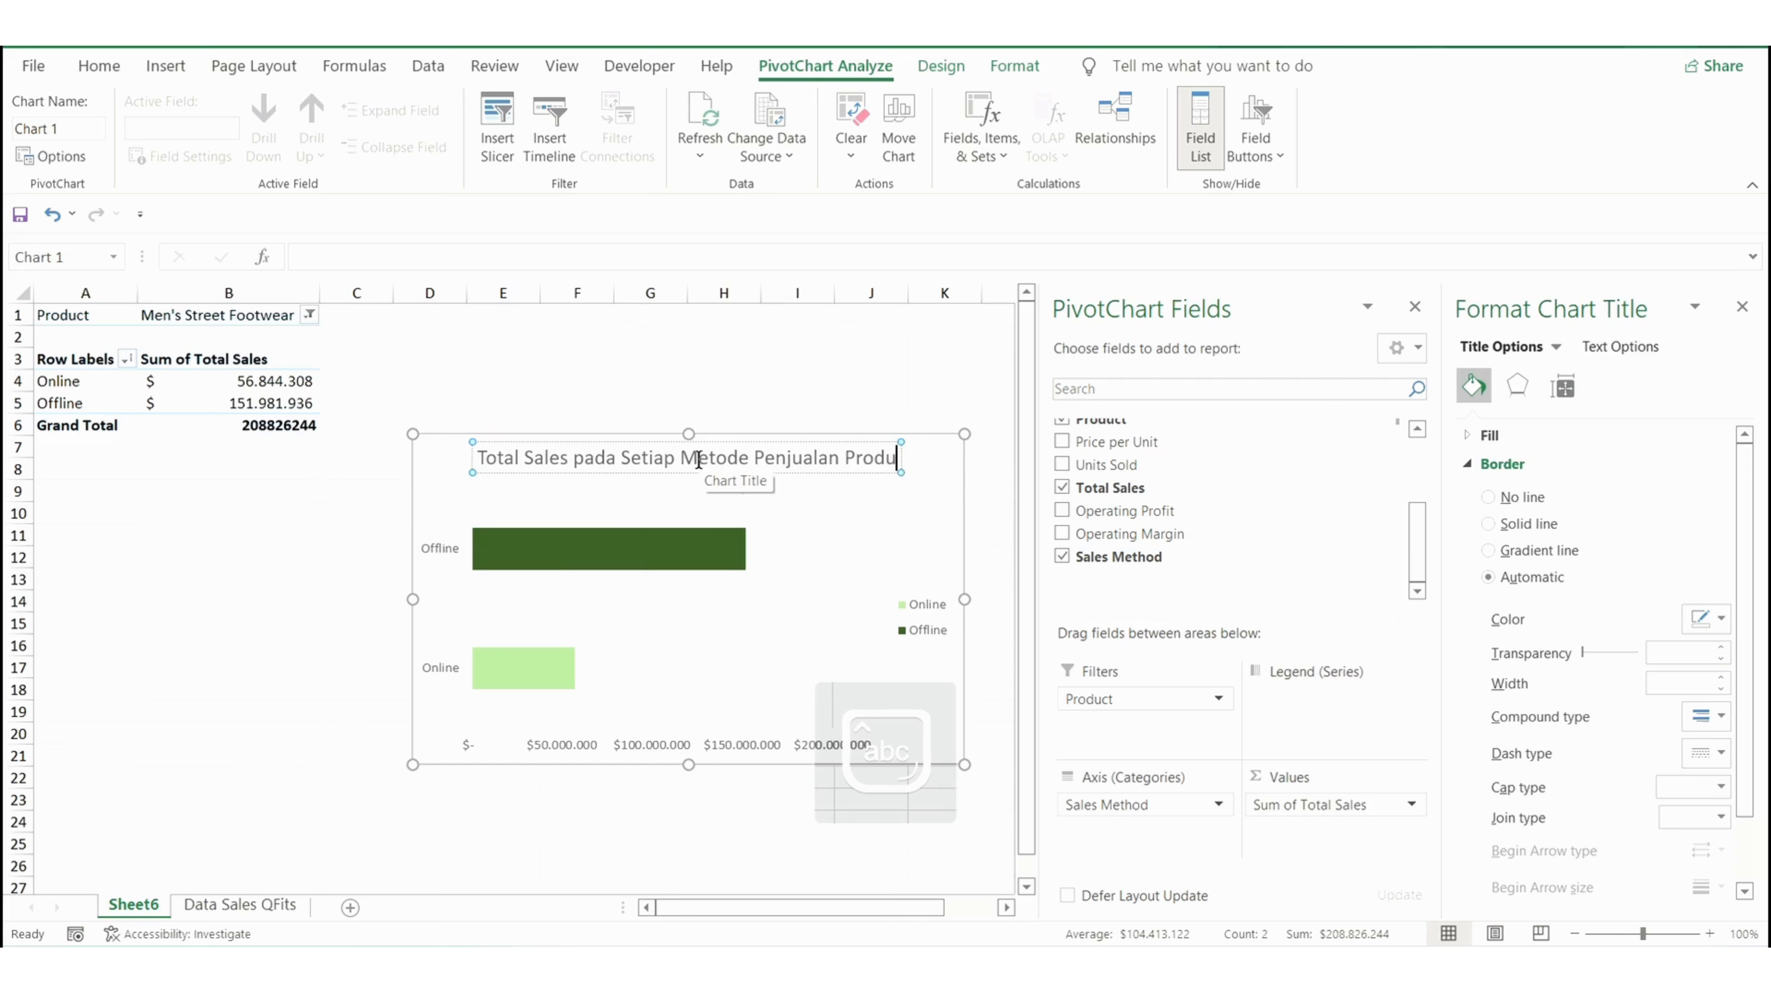
pyautogui.write('k Mei')
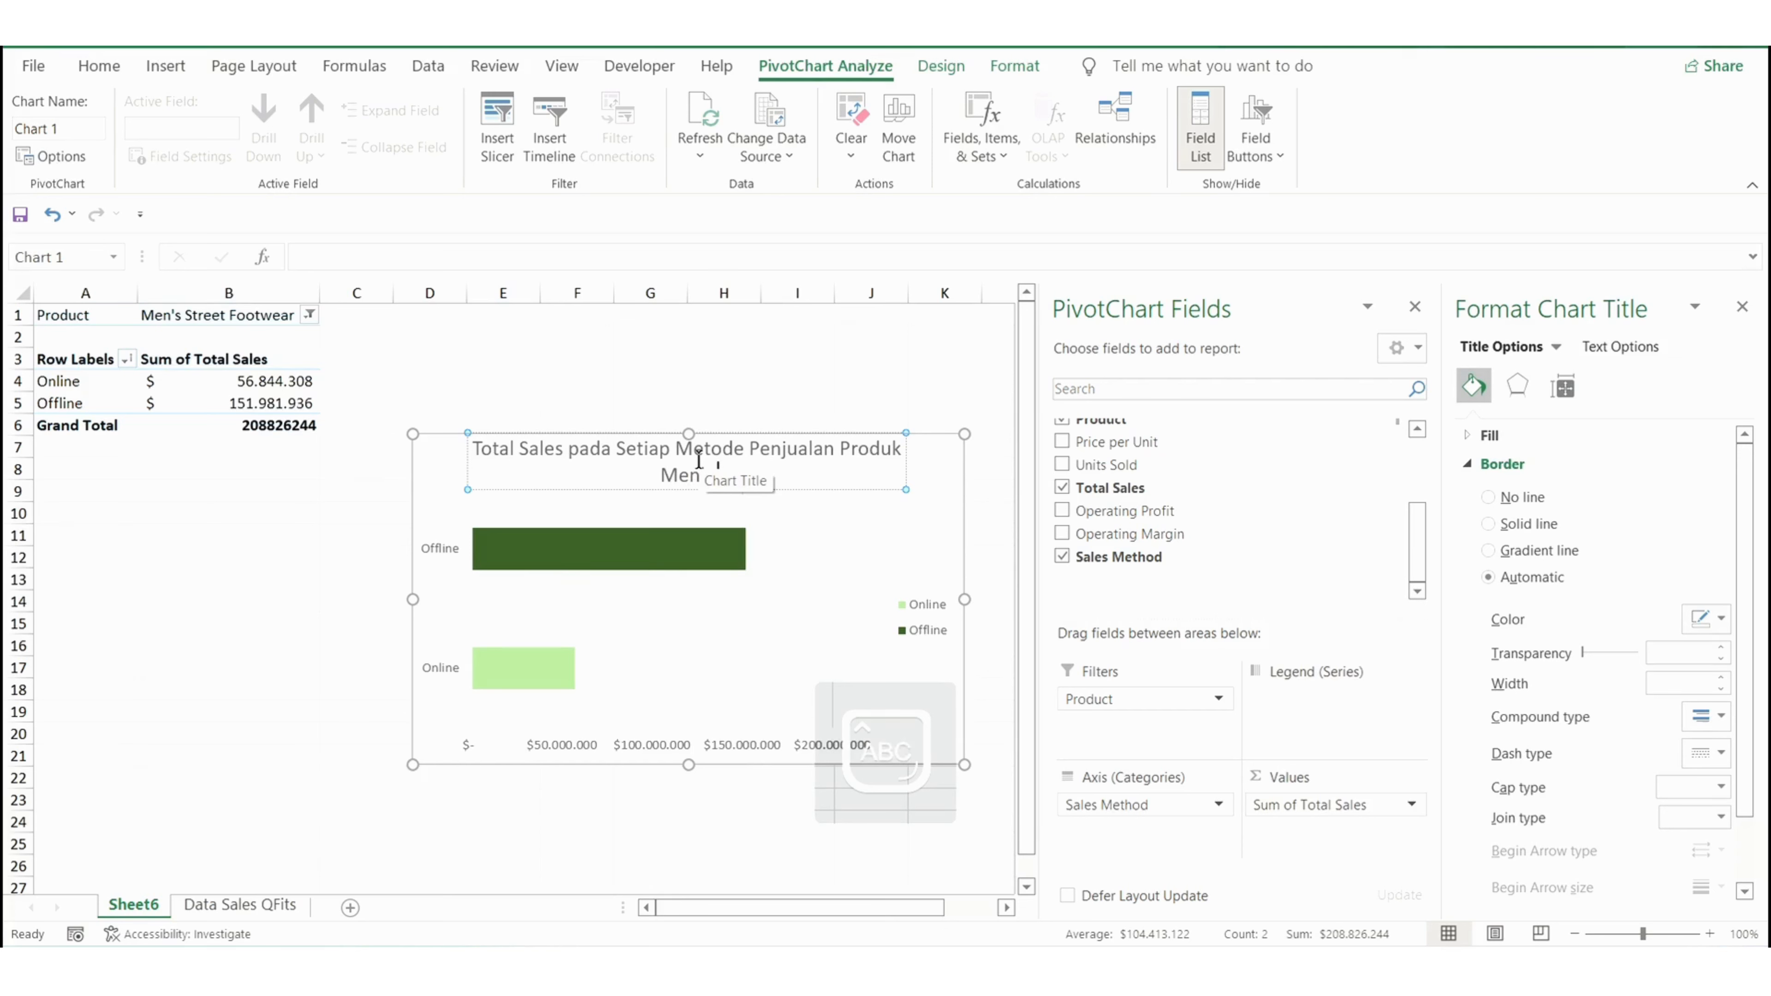
pyautogui.write("n's Str")
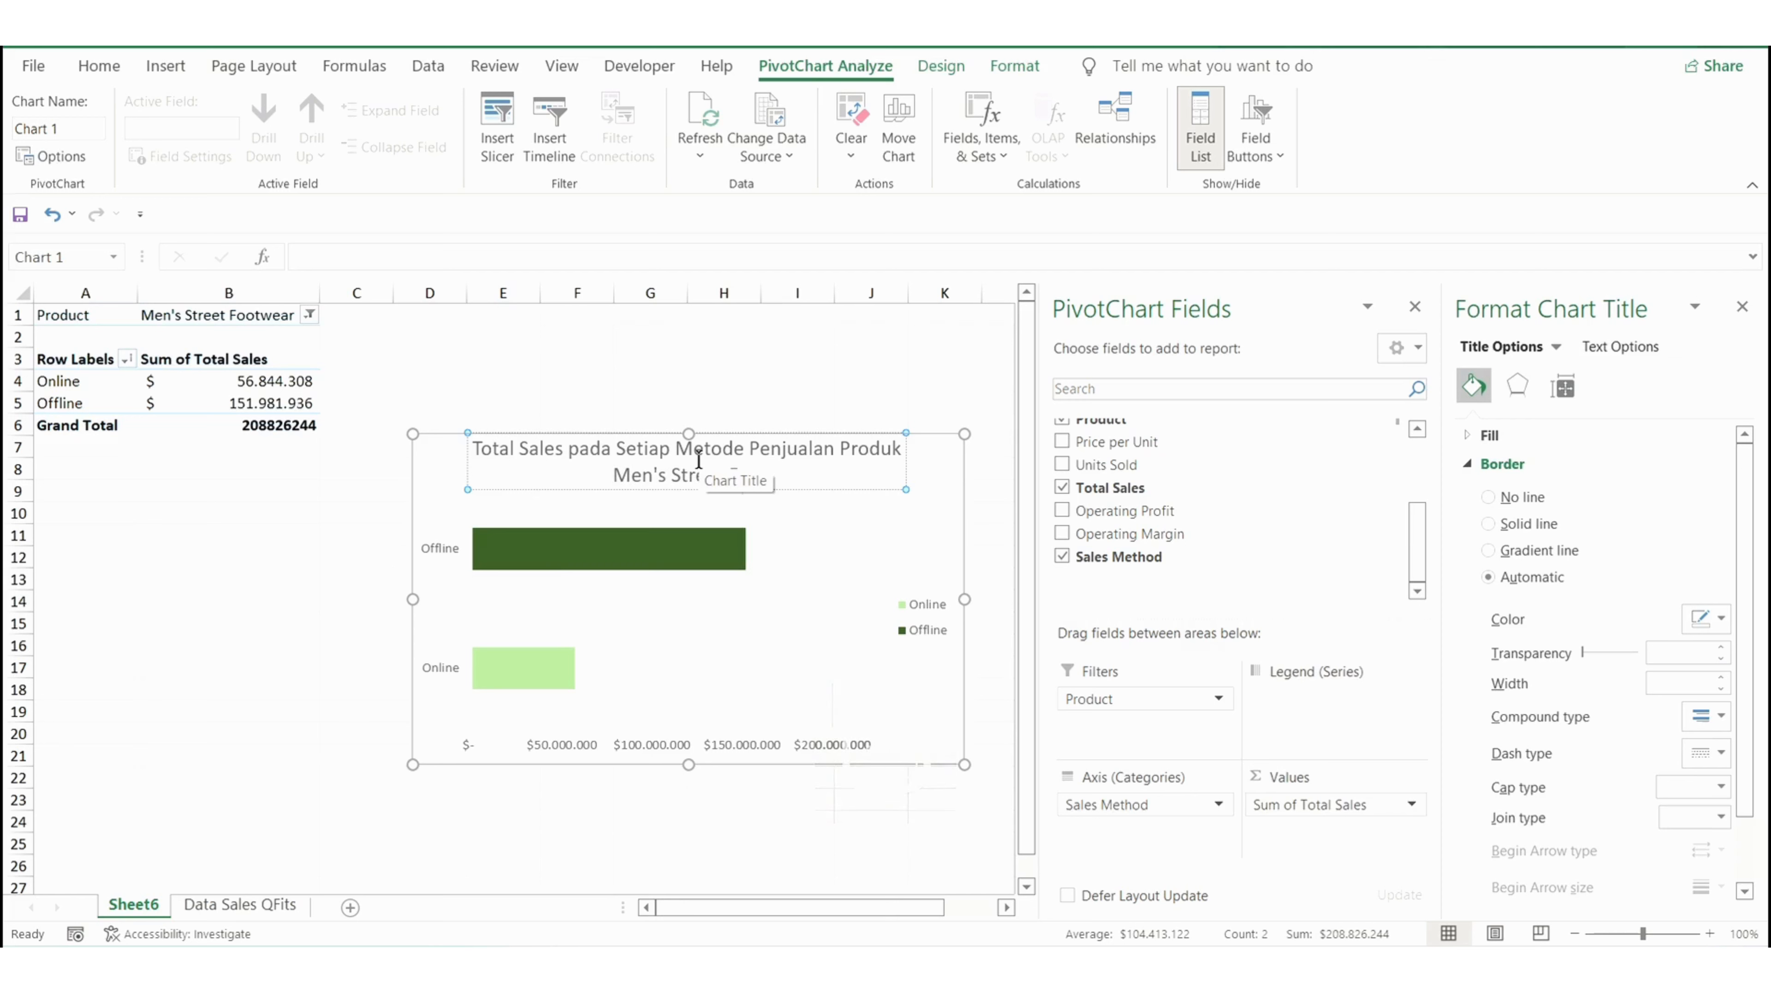
pyautogui.write('eet Footware')
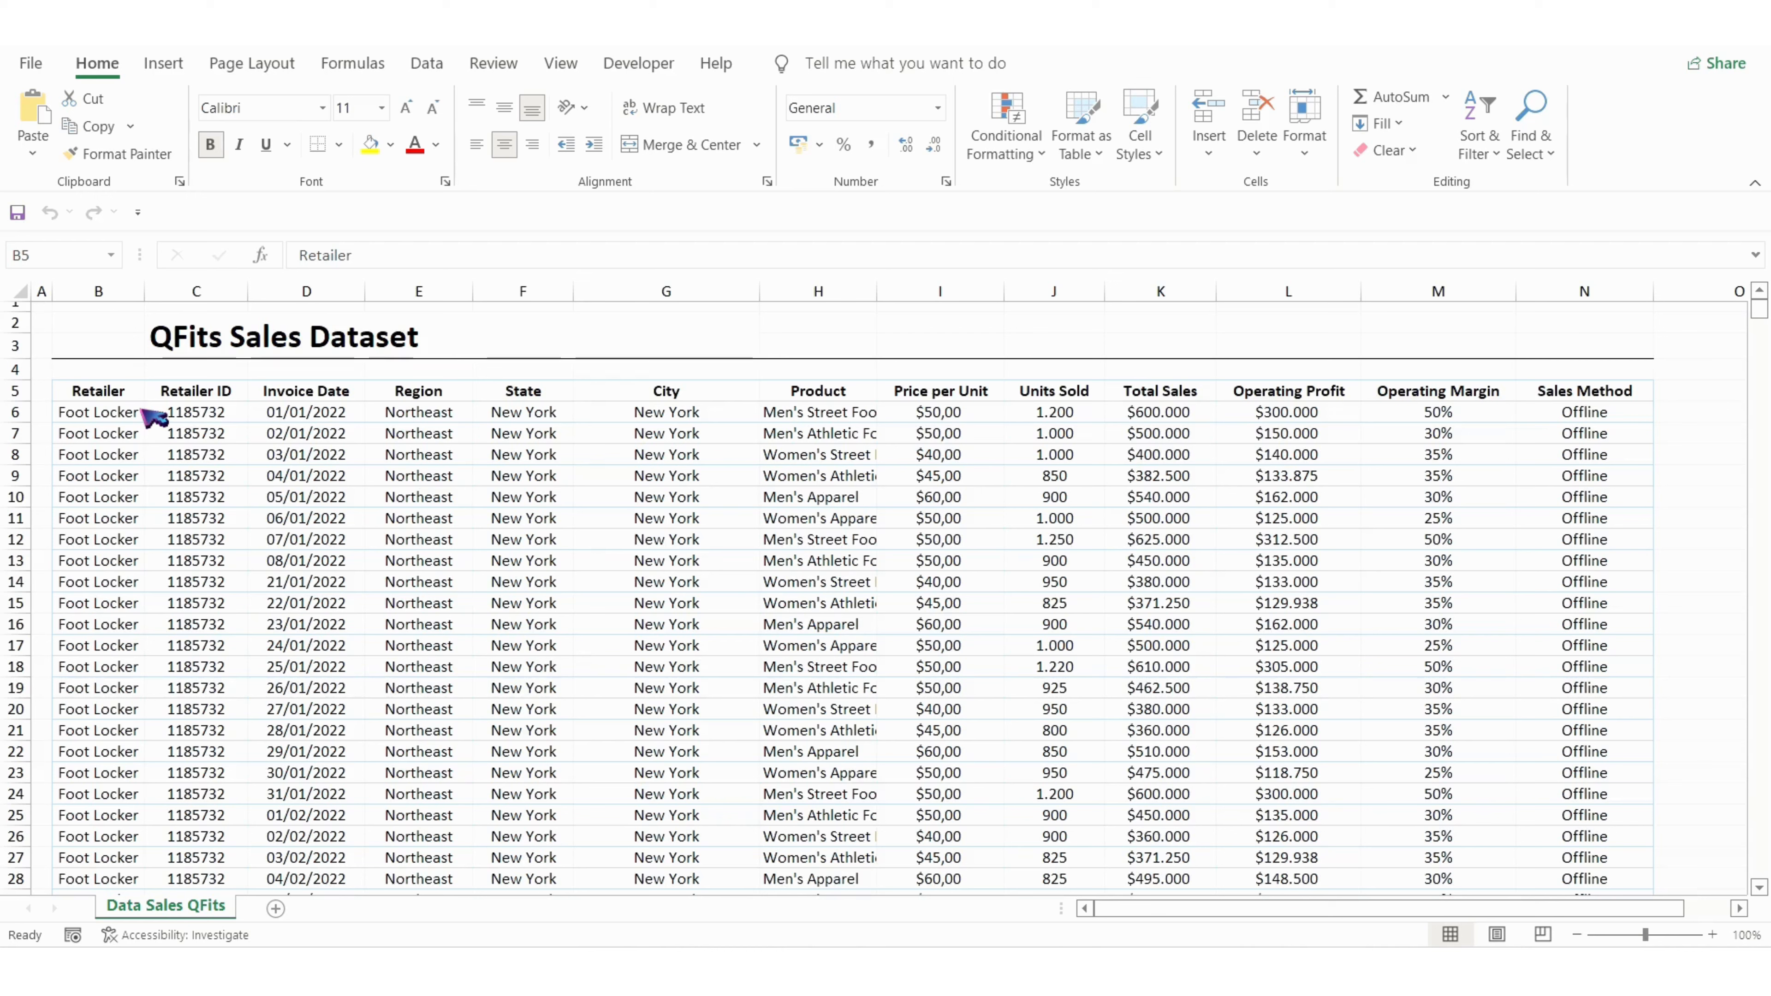
# Convert the sales dataset in B5:N9649 of Data Sales QFits into a table with headers
pyautogui.click(111, 391)
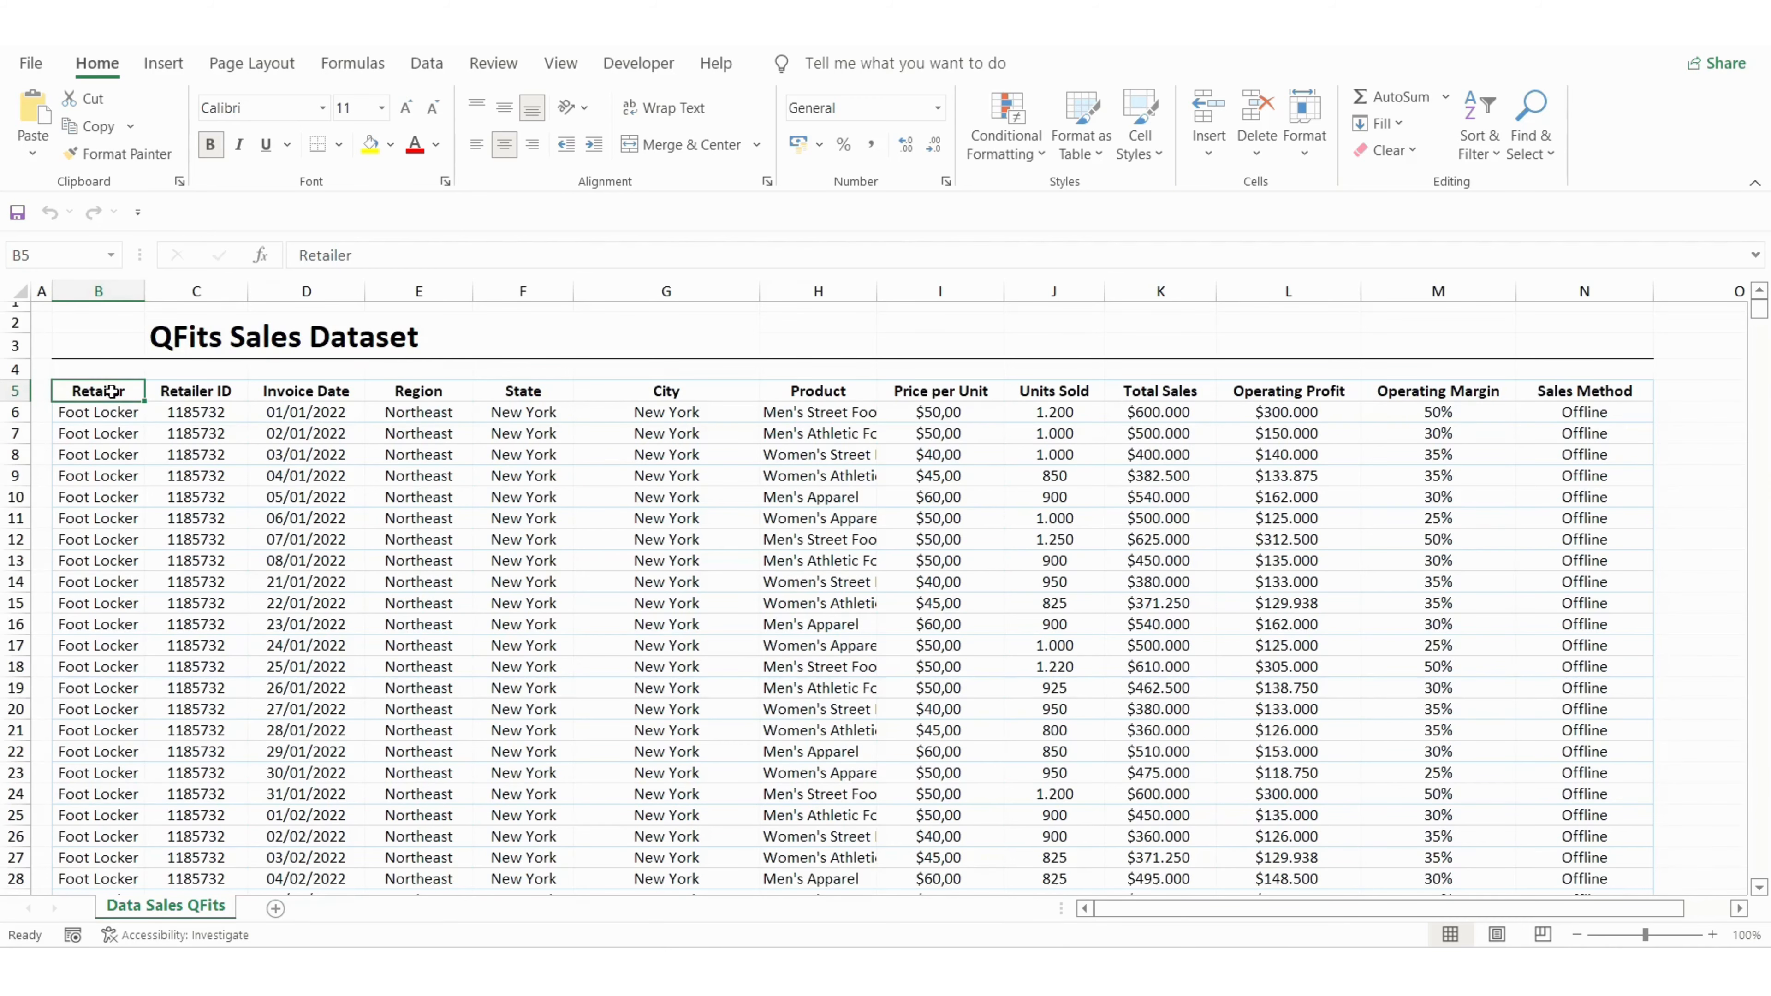
pyautogui.hotkey('ctrl', 'shift', 'End')
pyautogui.click(176, 71)
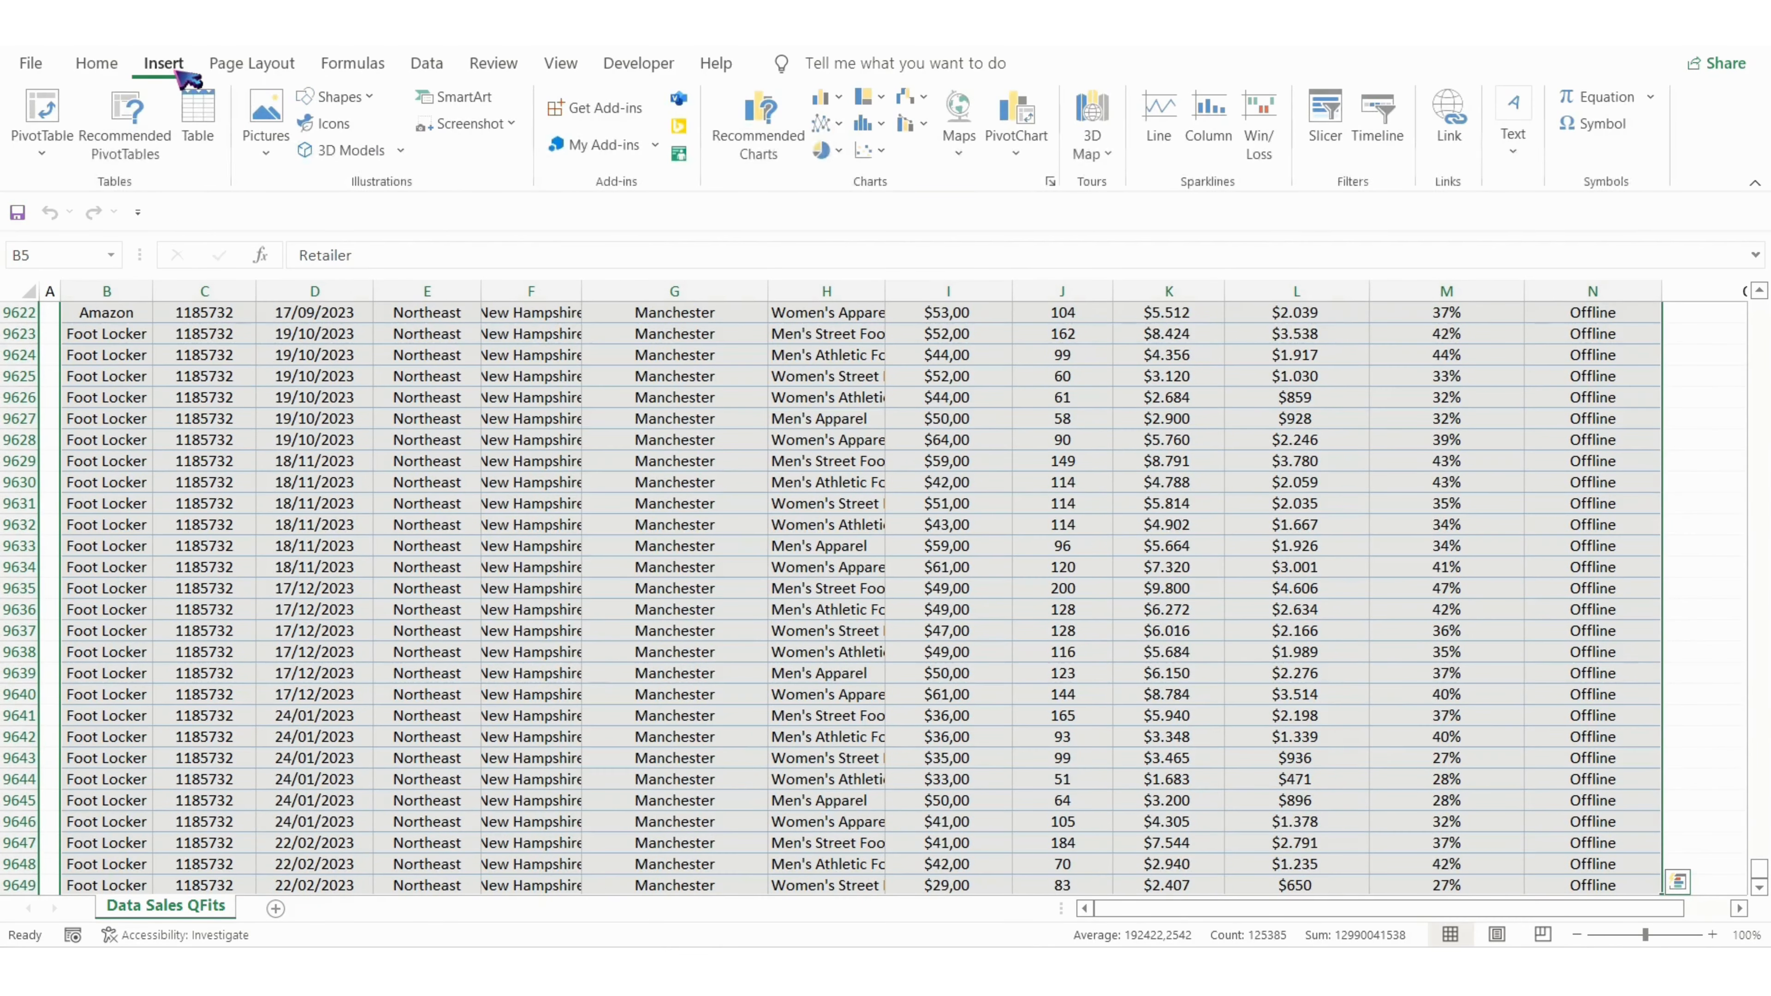
pyautogui.click(197, 118)
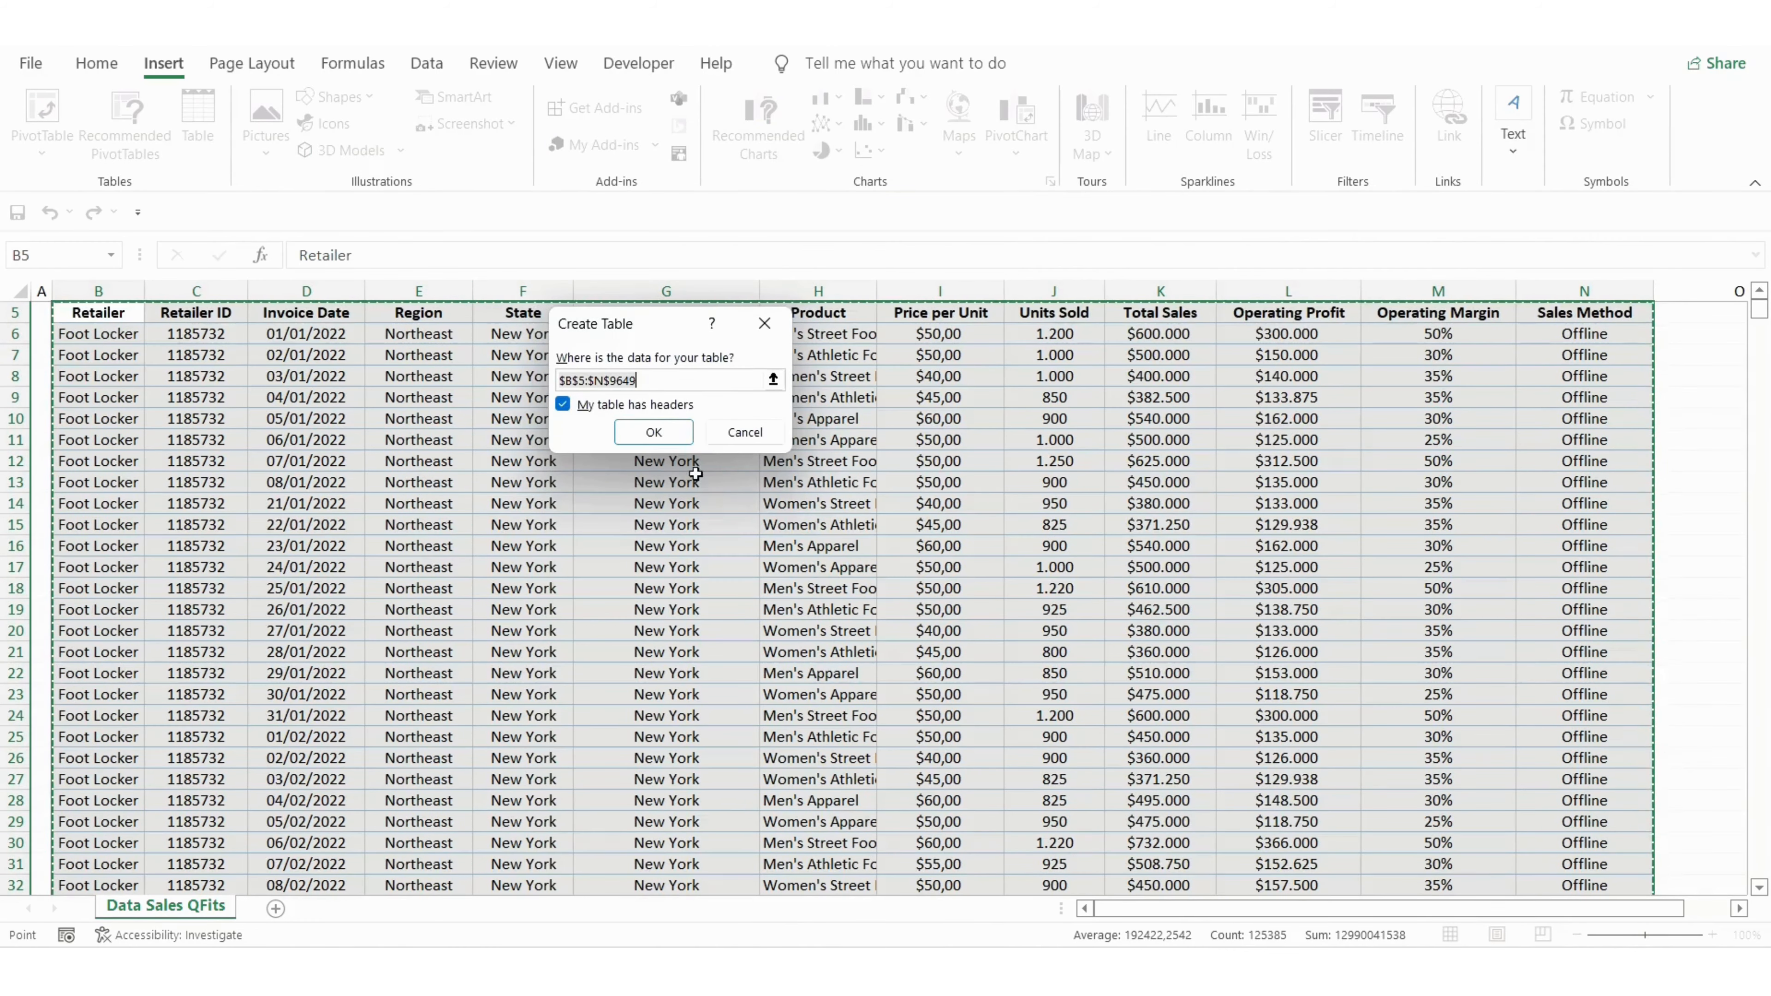
pyautogui.click(655, 434)
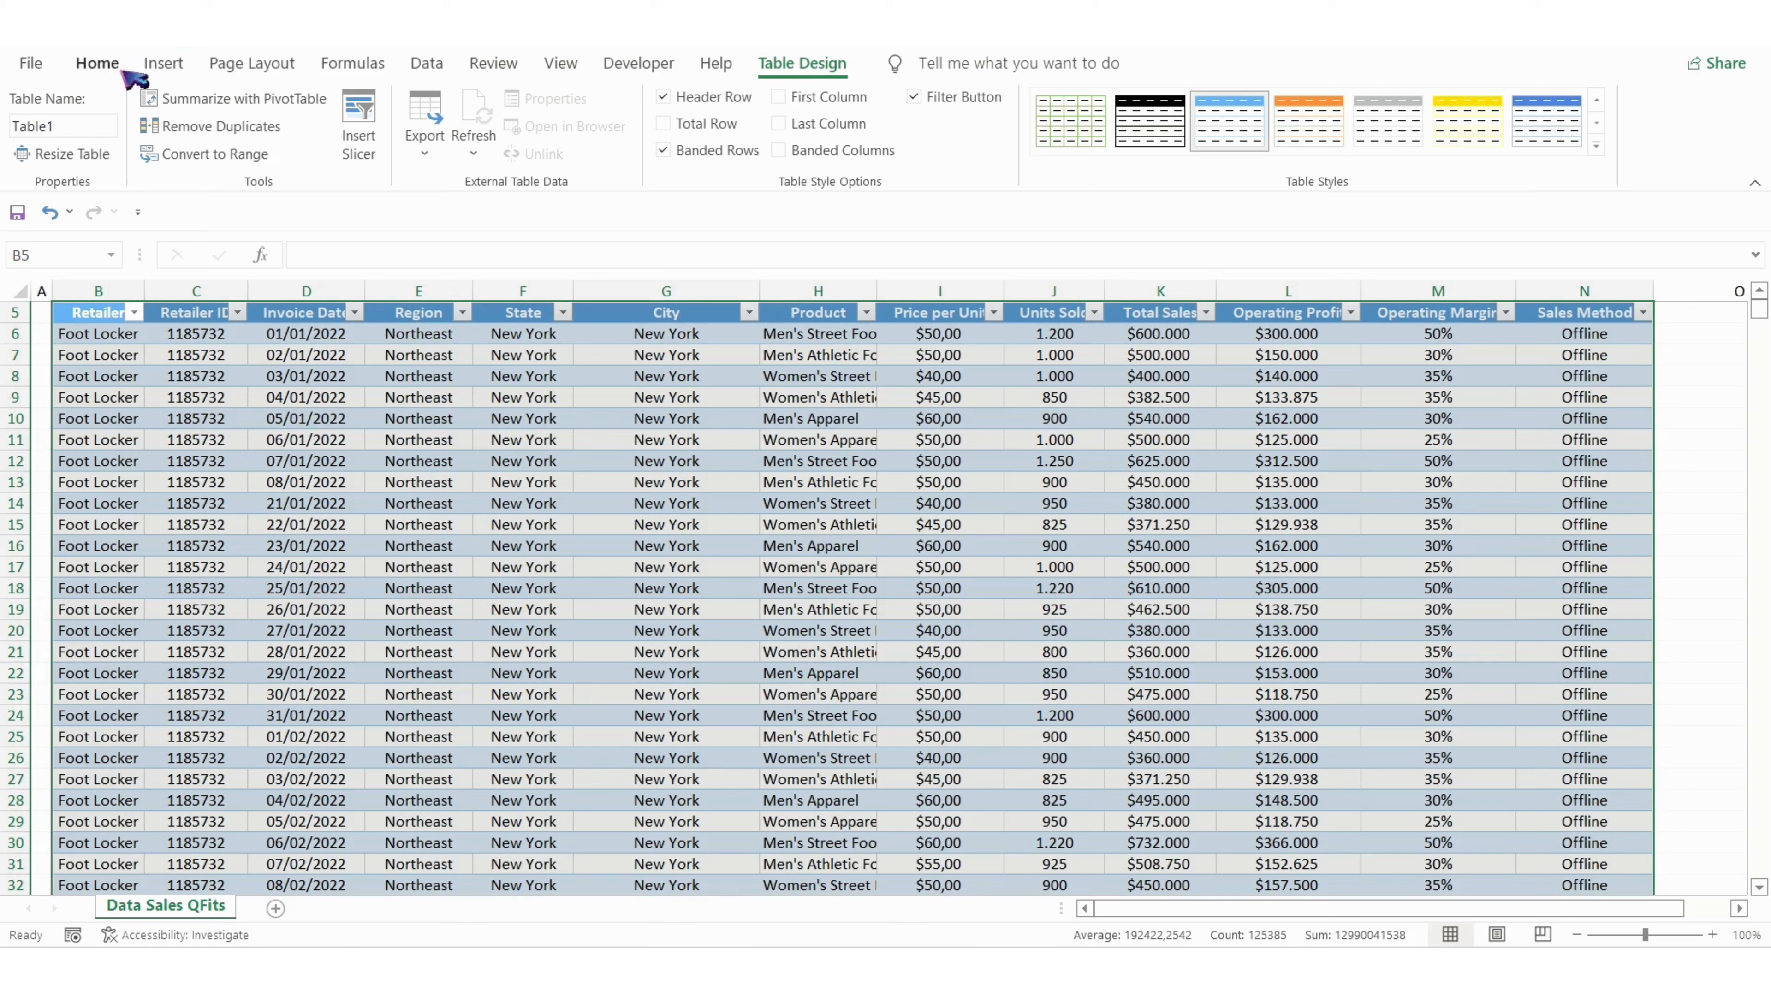
# Create a PivotTable from Table1 on a new worksheet
pyautogui.click(166, 64)
pyautogui.click(59, 111)
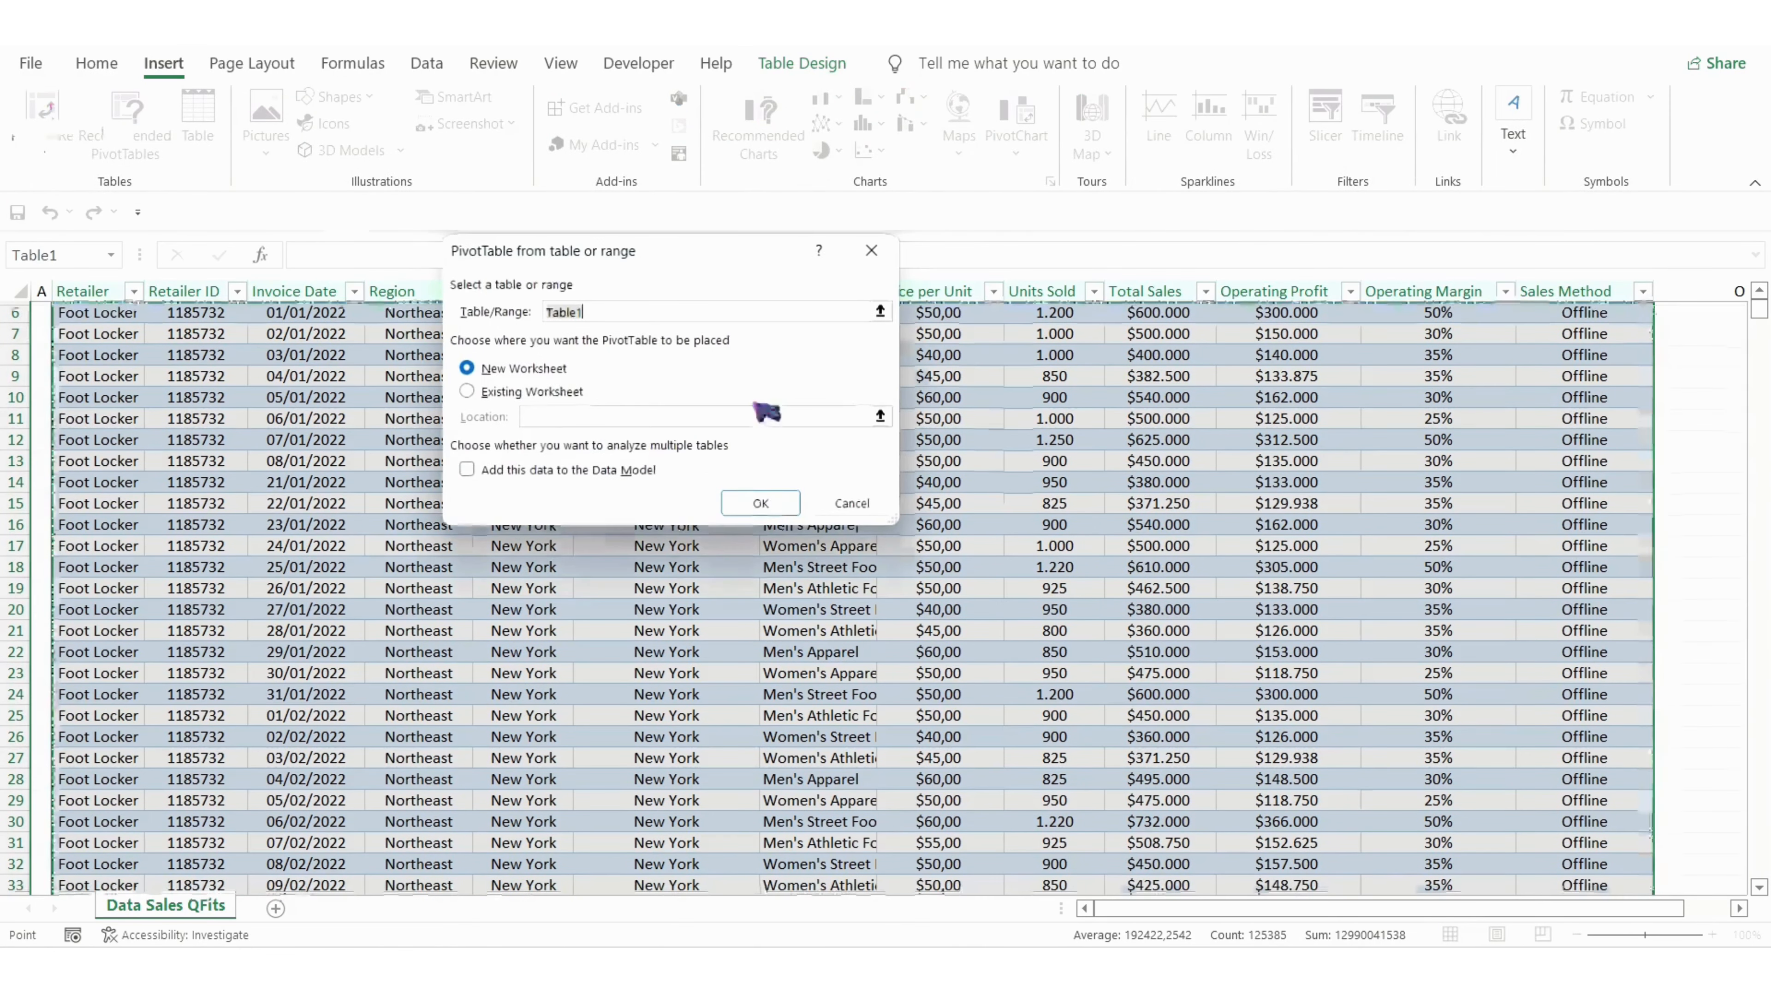
pyautogui.click(753, 502)
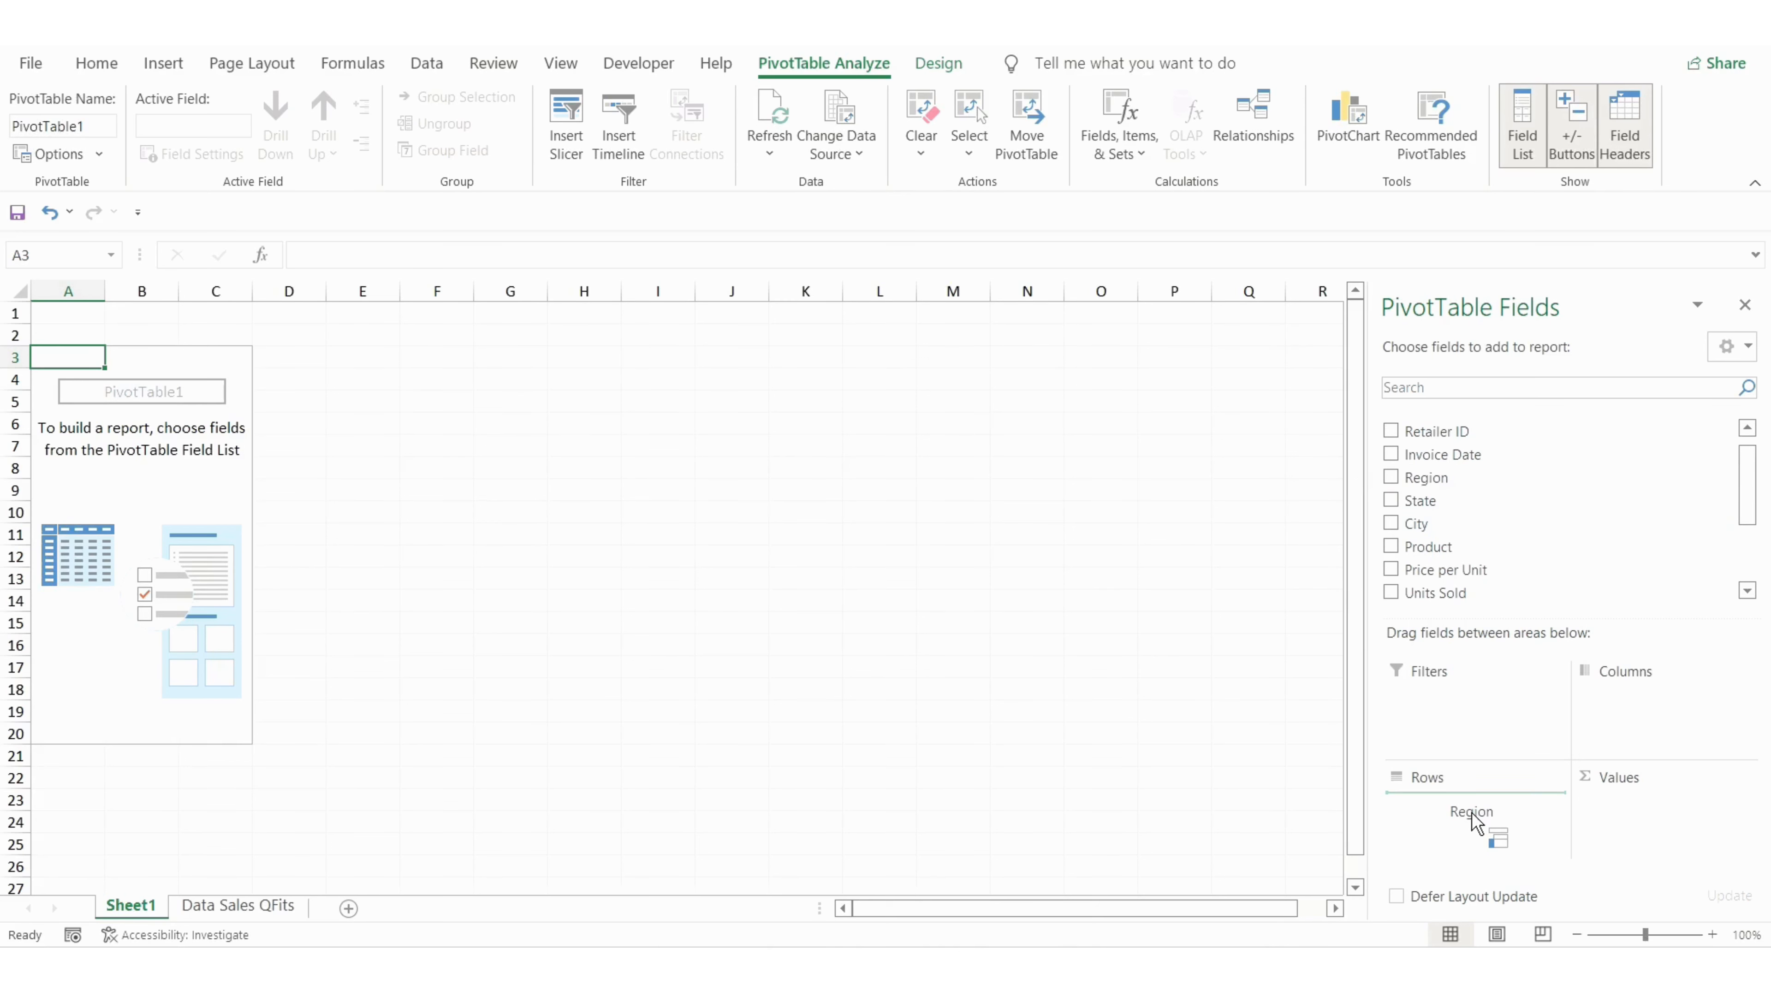
# Put Region in the PivotTable rows, Total Sales in the values and Invoice Date in the columns
pyautogui.moveTo(1472, 818); pyautogui.dragTo(1472, 814)
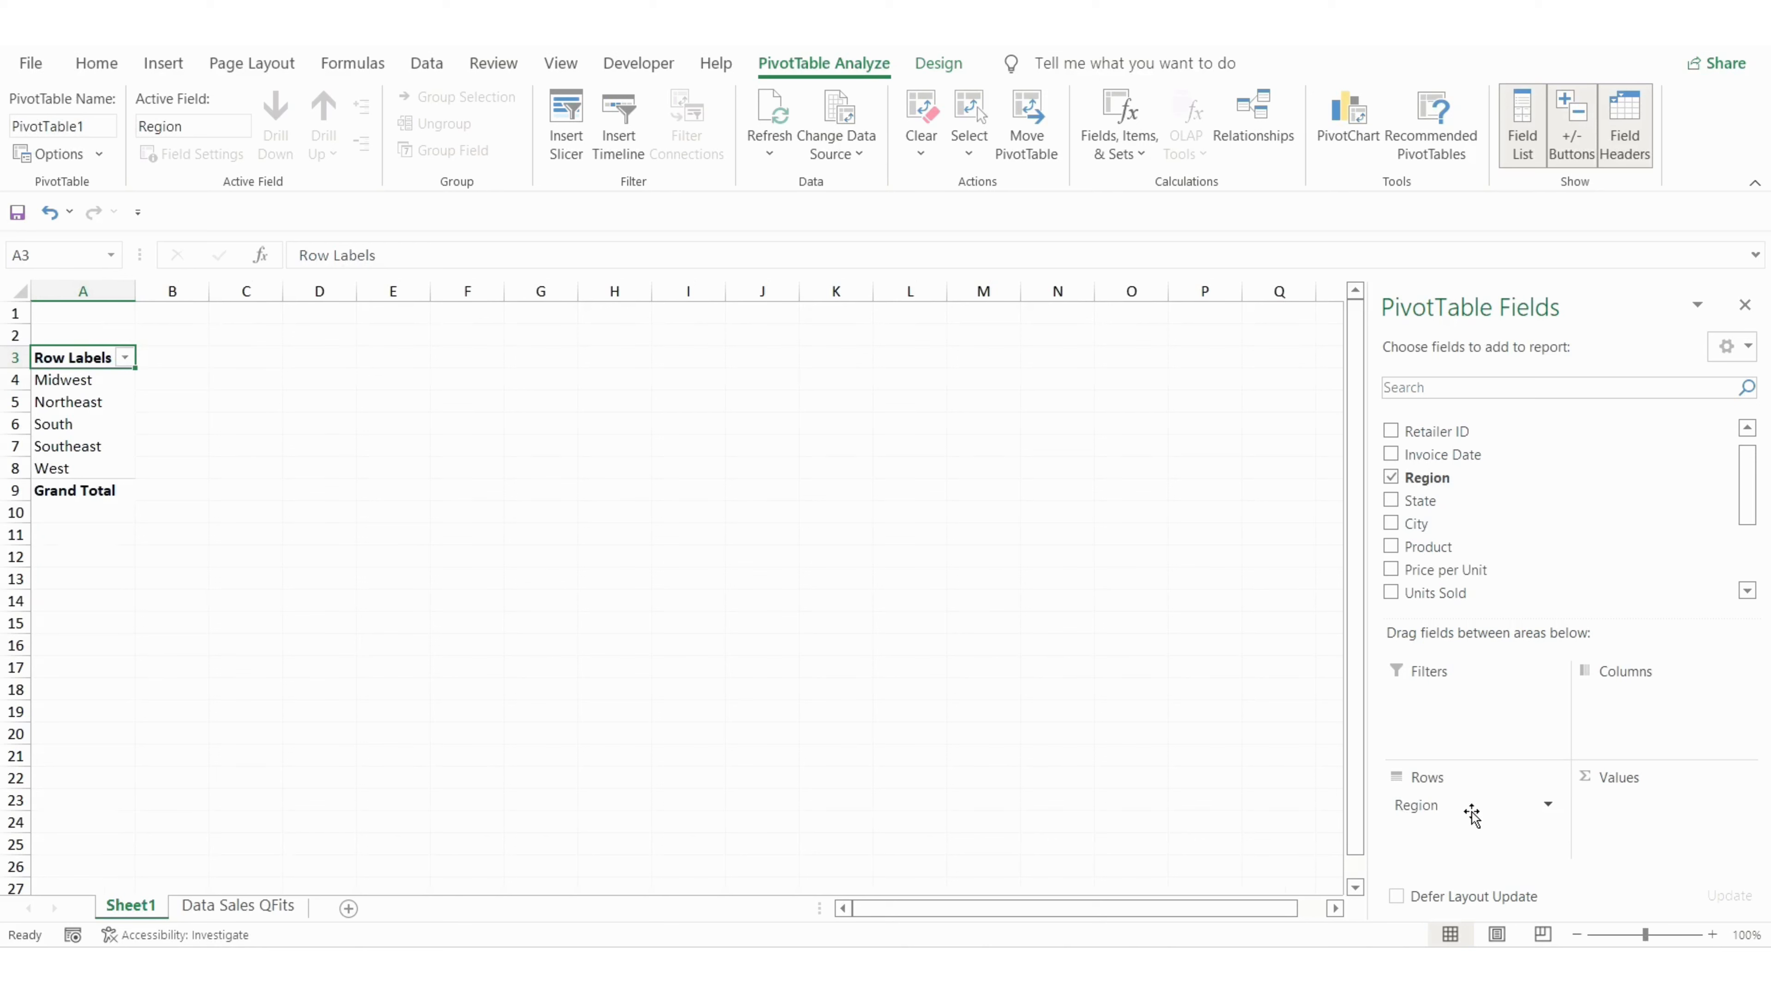
pyautogui.moveTo(1471, 813); pyautogui.dragTo(1566, 672)
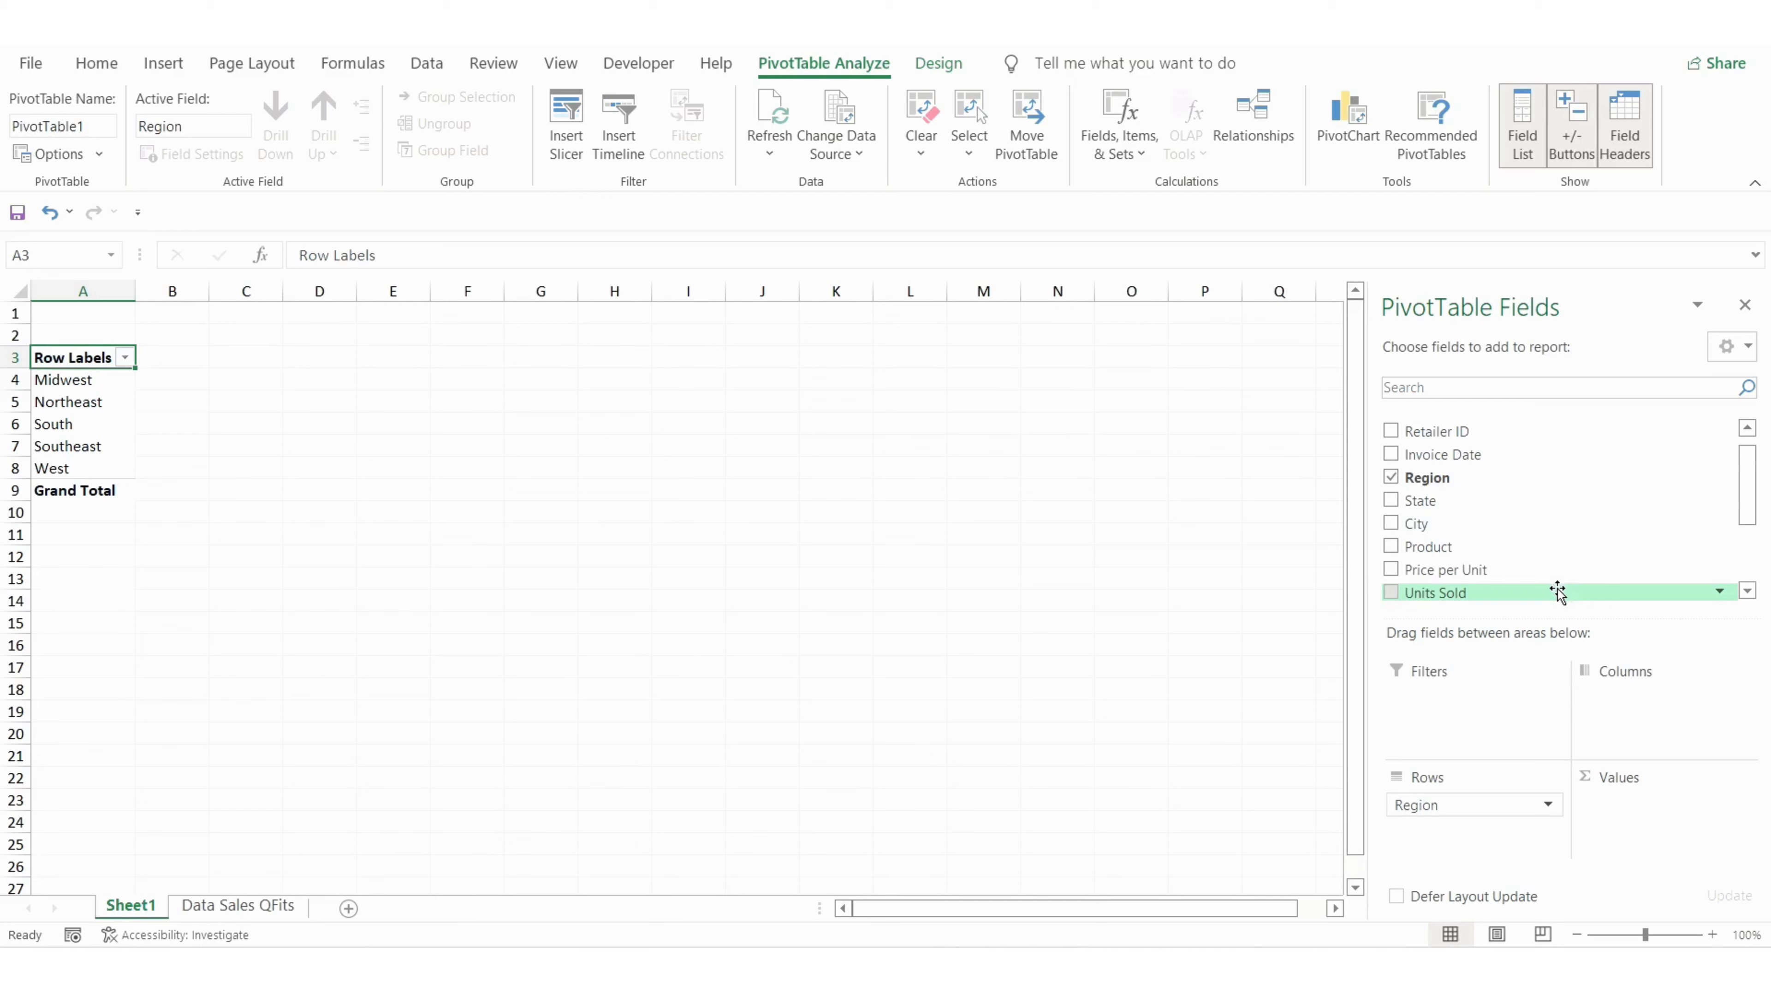
pyautogui.scroll(-1, 1551, 586)
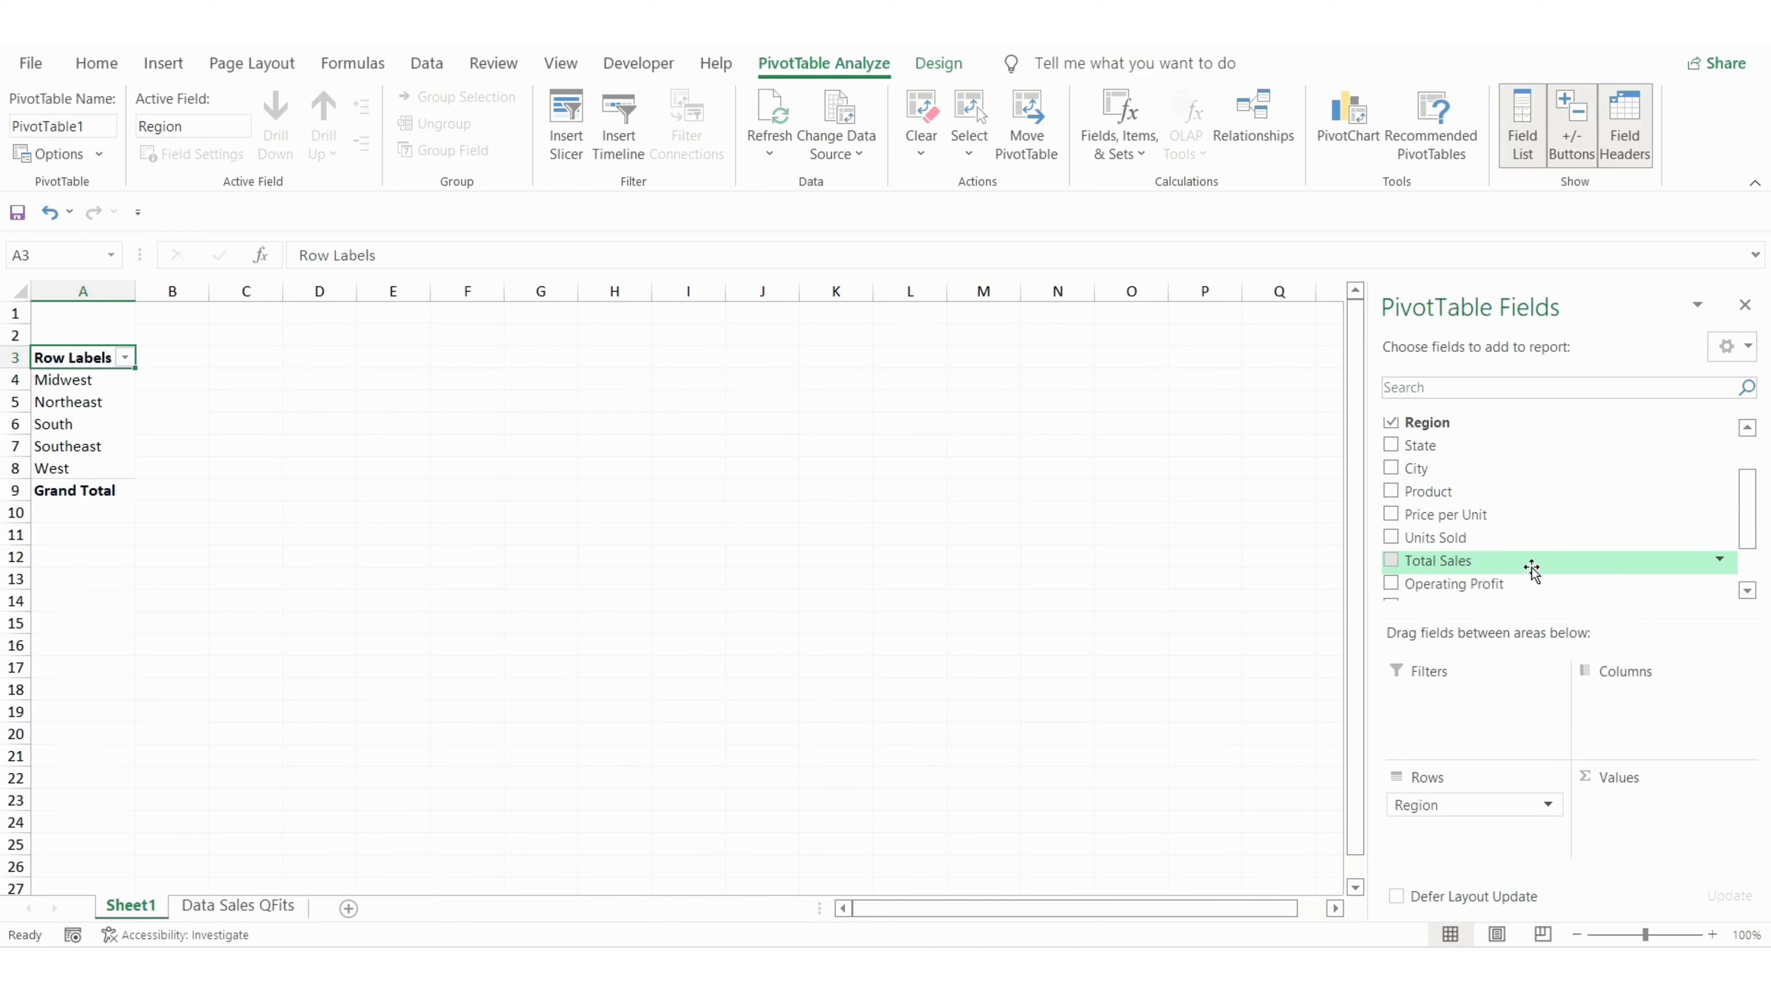
pyautogui.moveTo(1531, 571); pyautogui.dragTo(1638, 823)
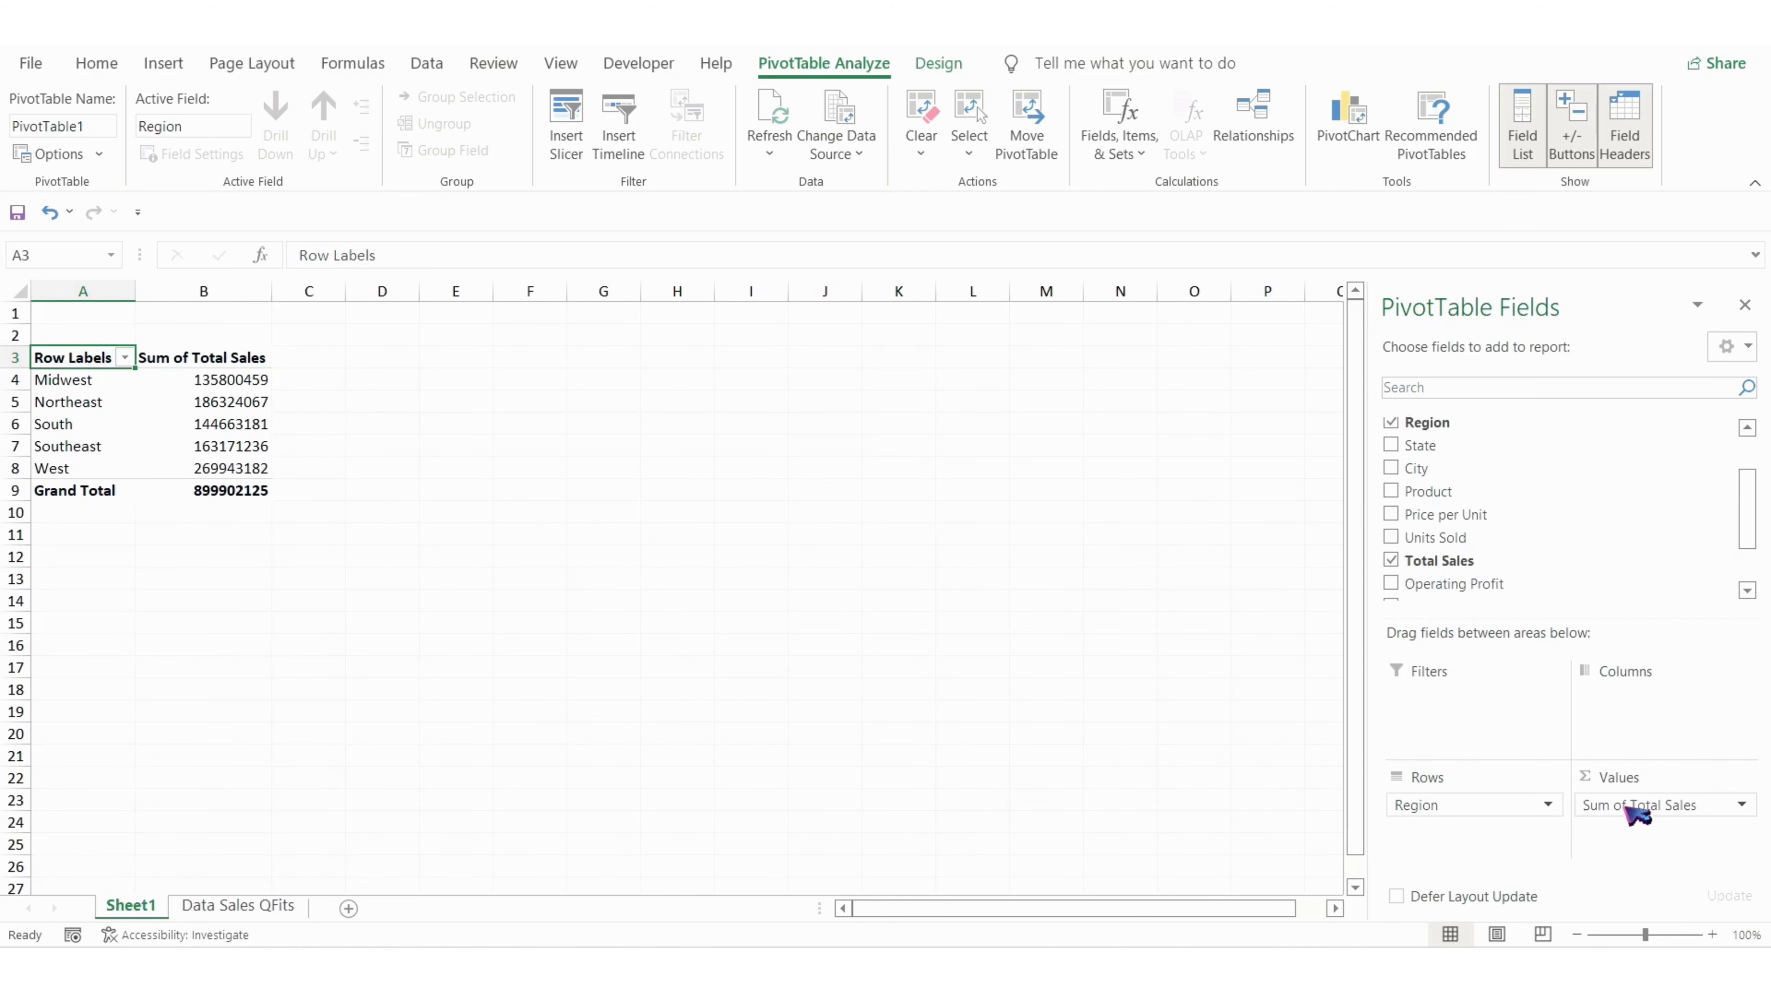
pyautogui.scroll(1, 1510, 486)
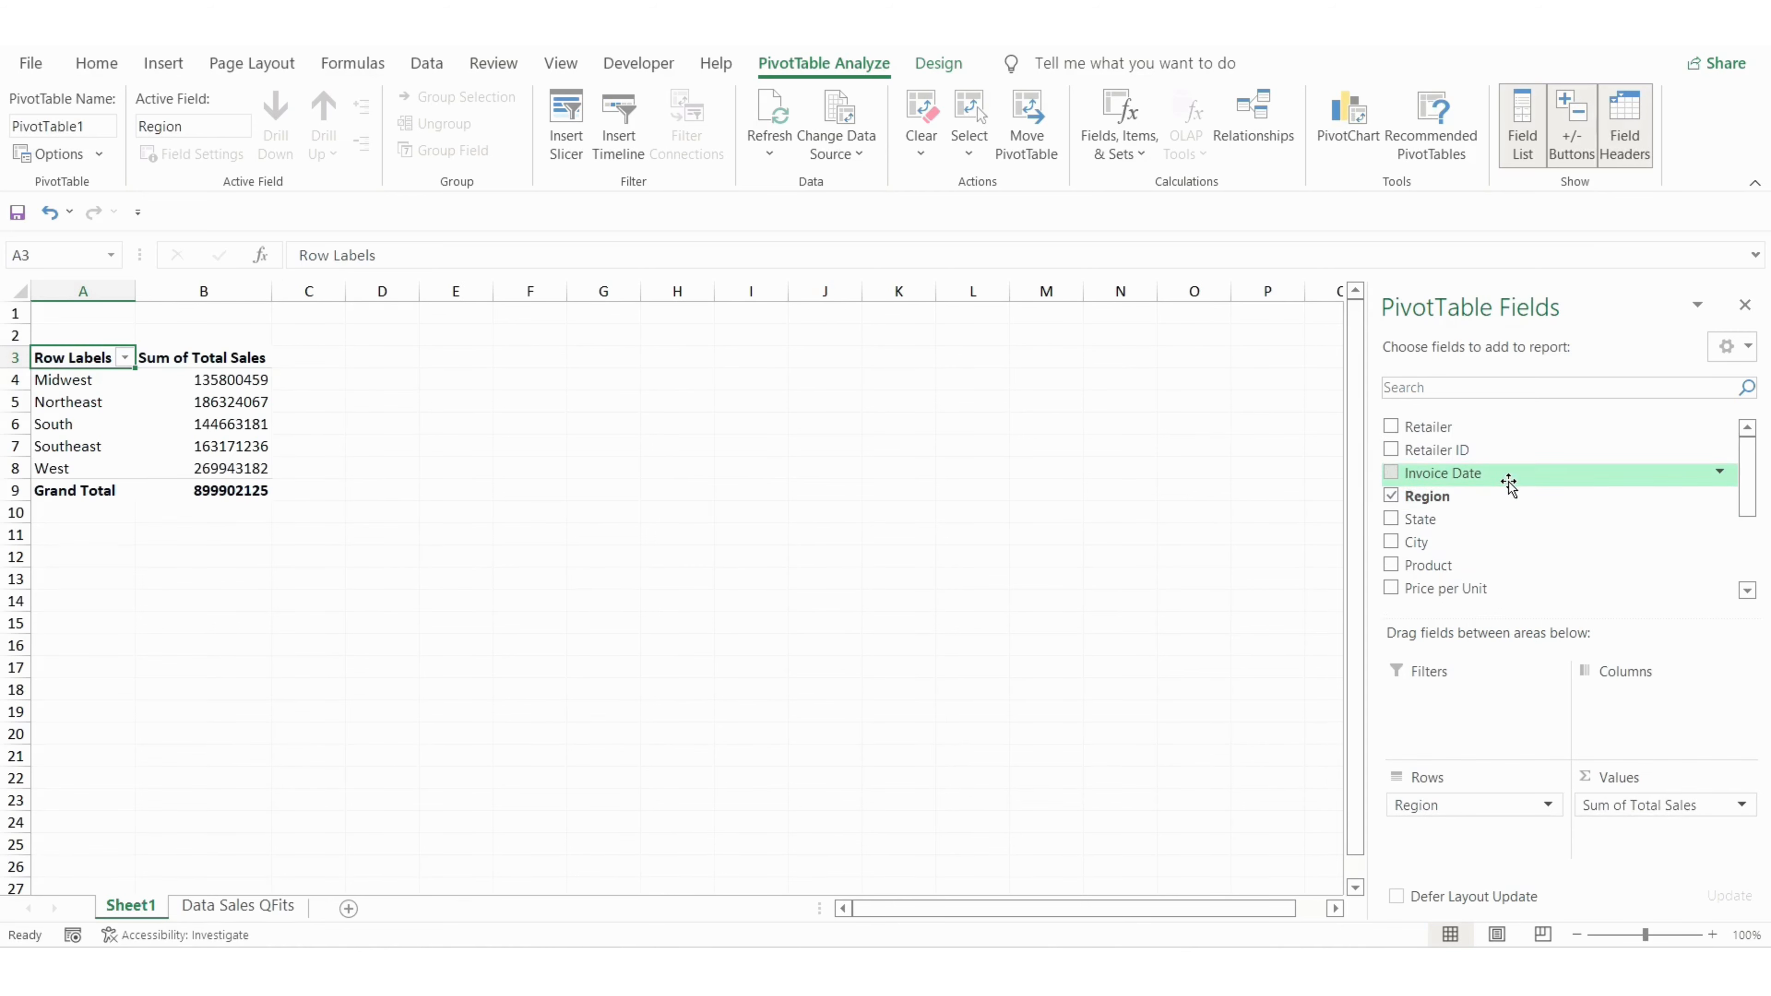
pyautogui.moveTo(1491, 489); pyautogui.dragTo(1639, 732)
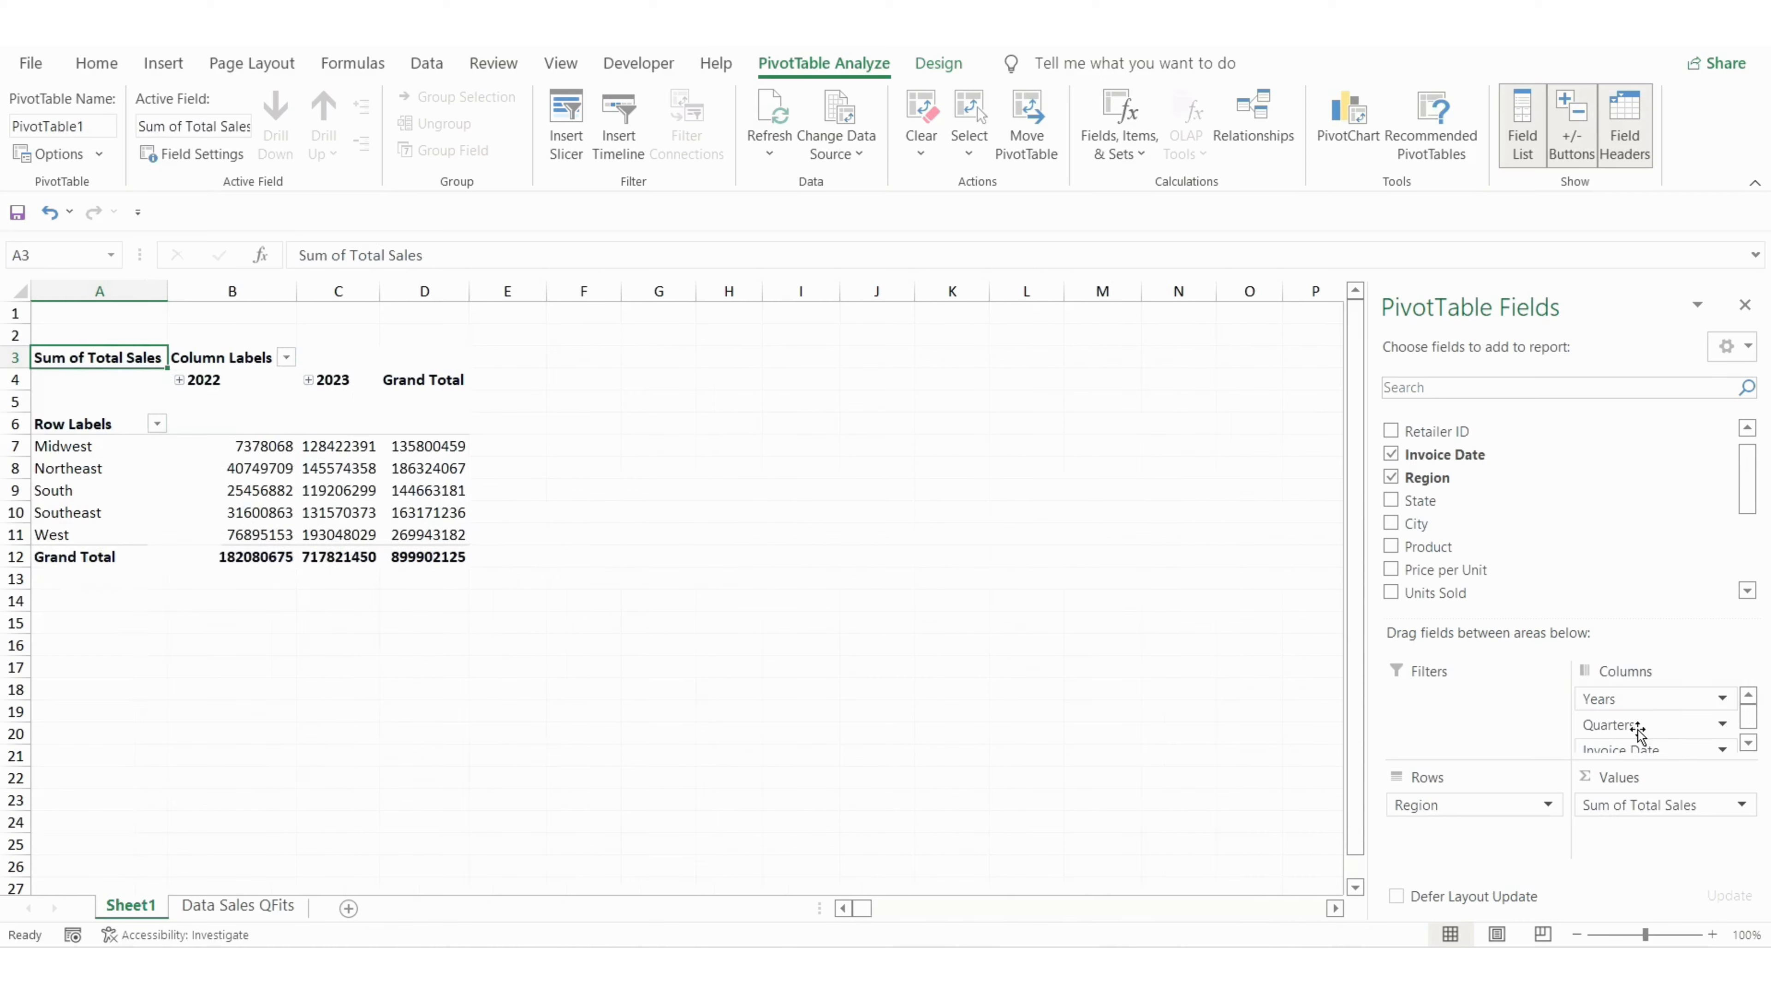
# Remove Quarters and Invoice Date from the PivotTable columns, keeping only Years
pyautogui.click(1722, 724)
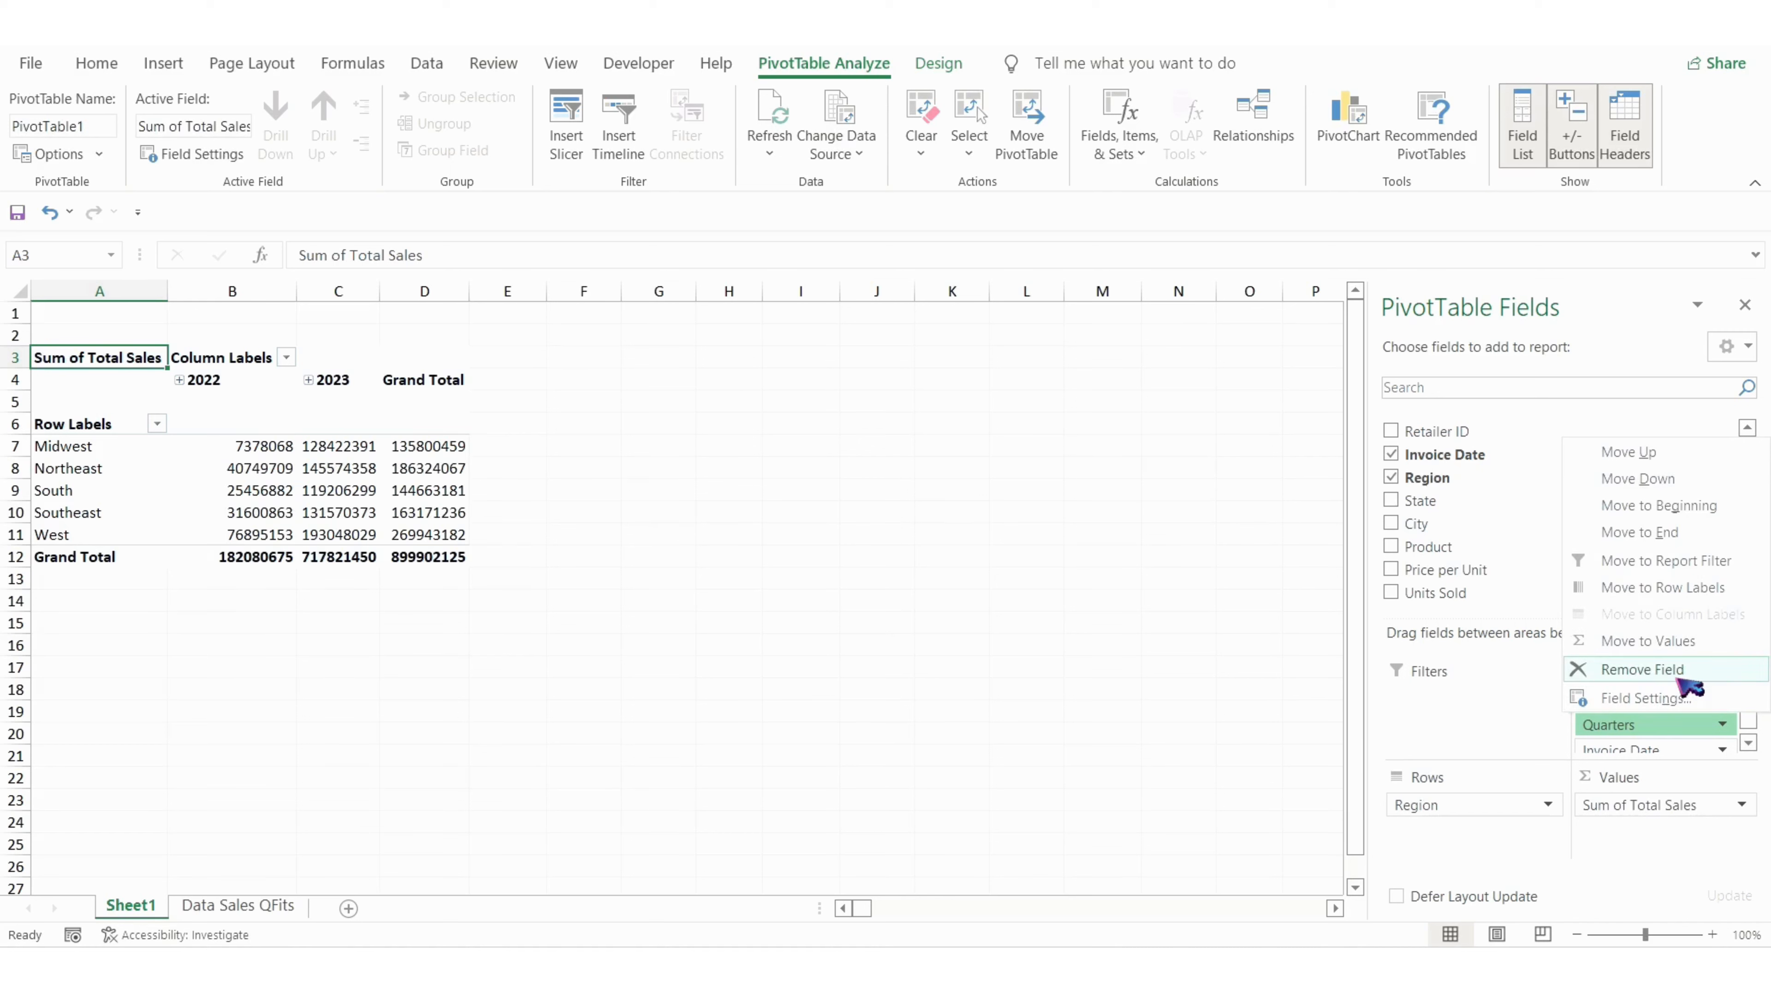
pyautogui.click(1677, 673)
pyautogui.click(1740, 724)
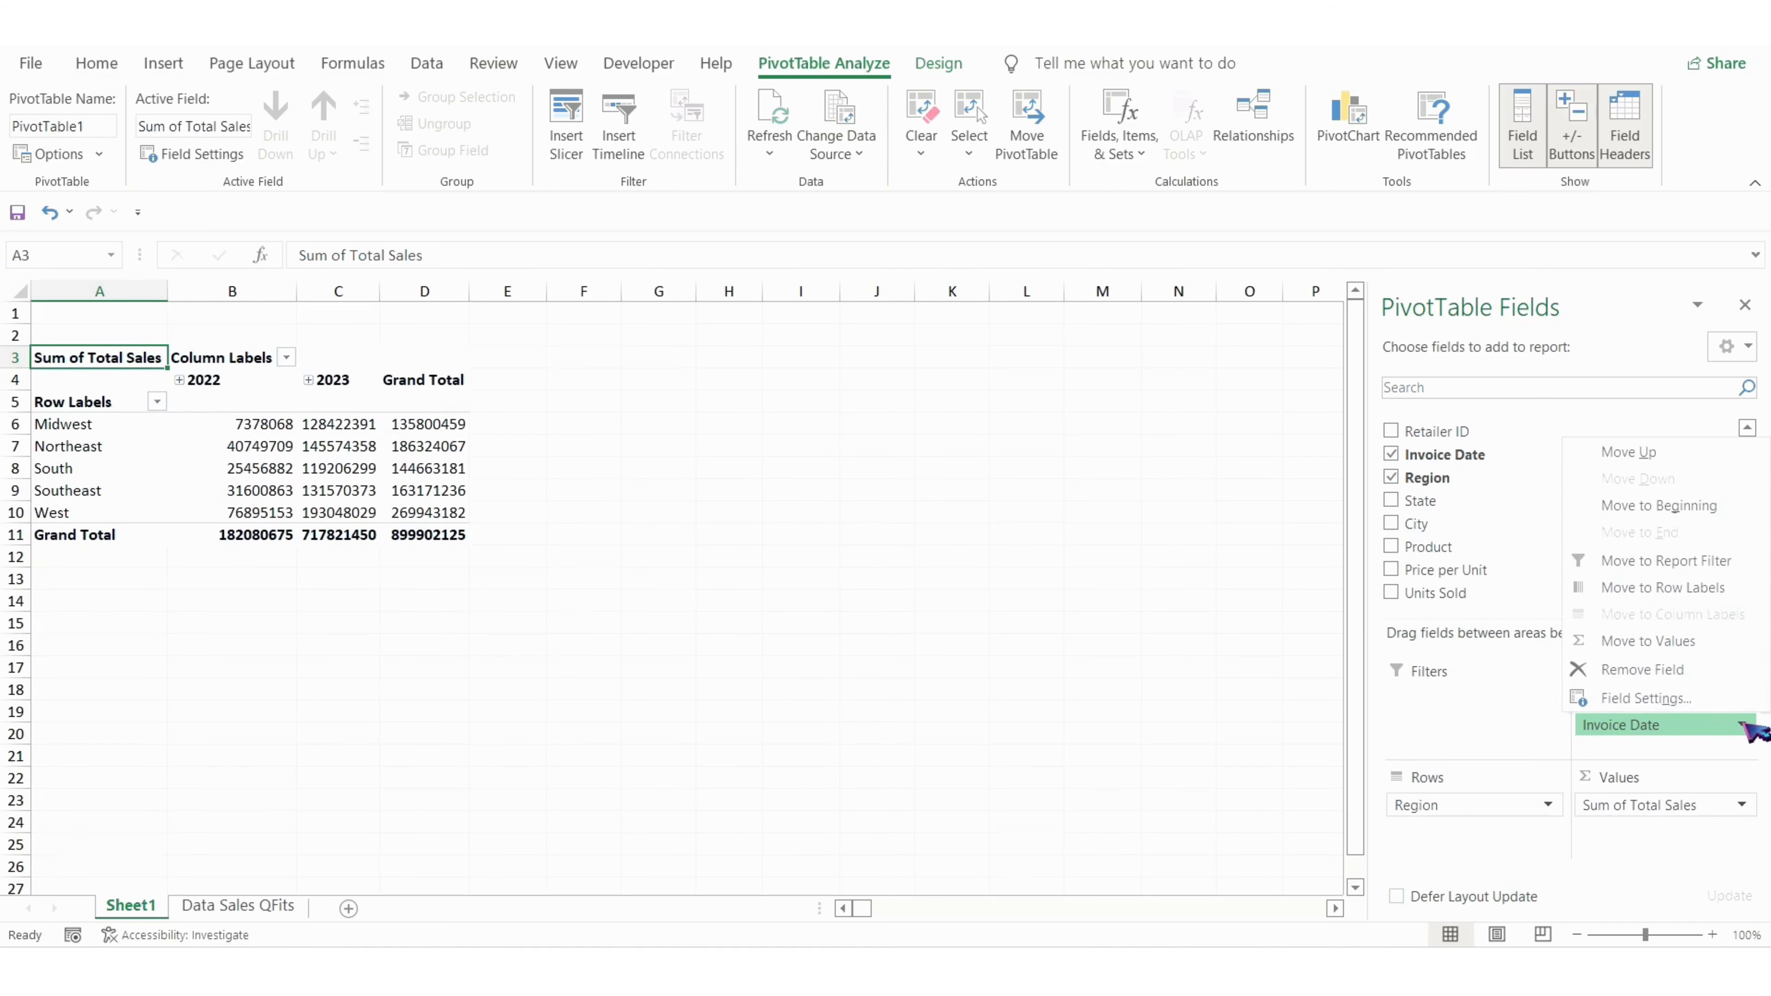
pyautogui.click(1705, 678)
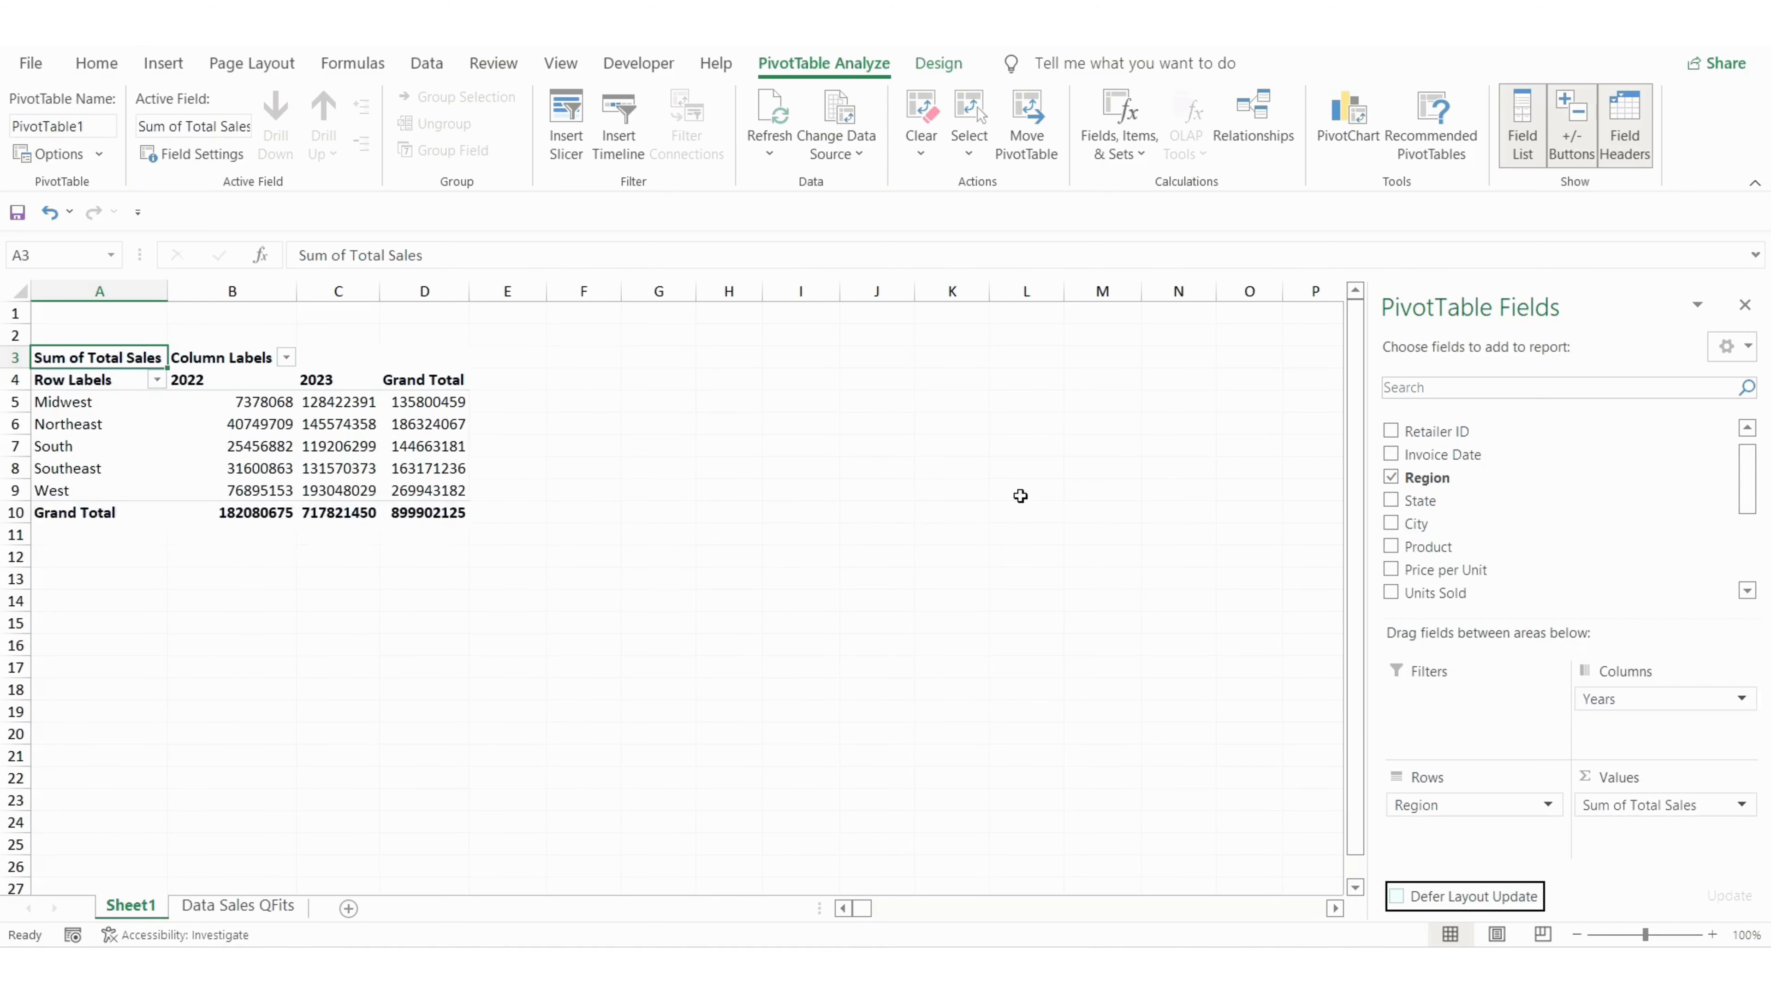
# Filter the PivotTable's column labels to show only the year 2023
pyautogui.click(286, 357)
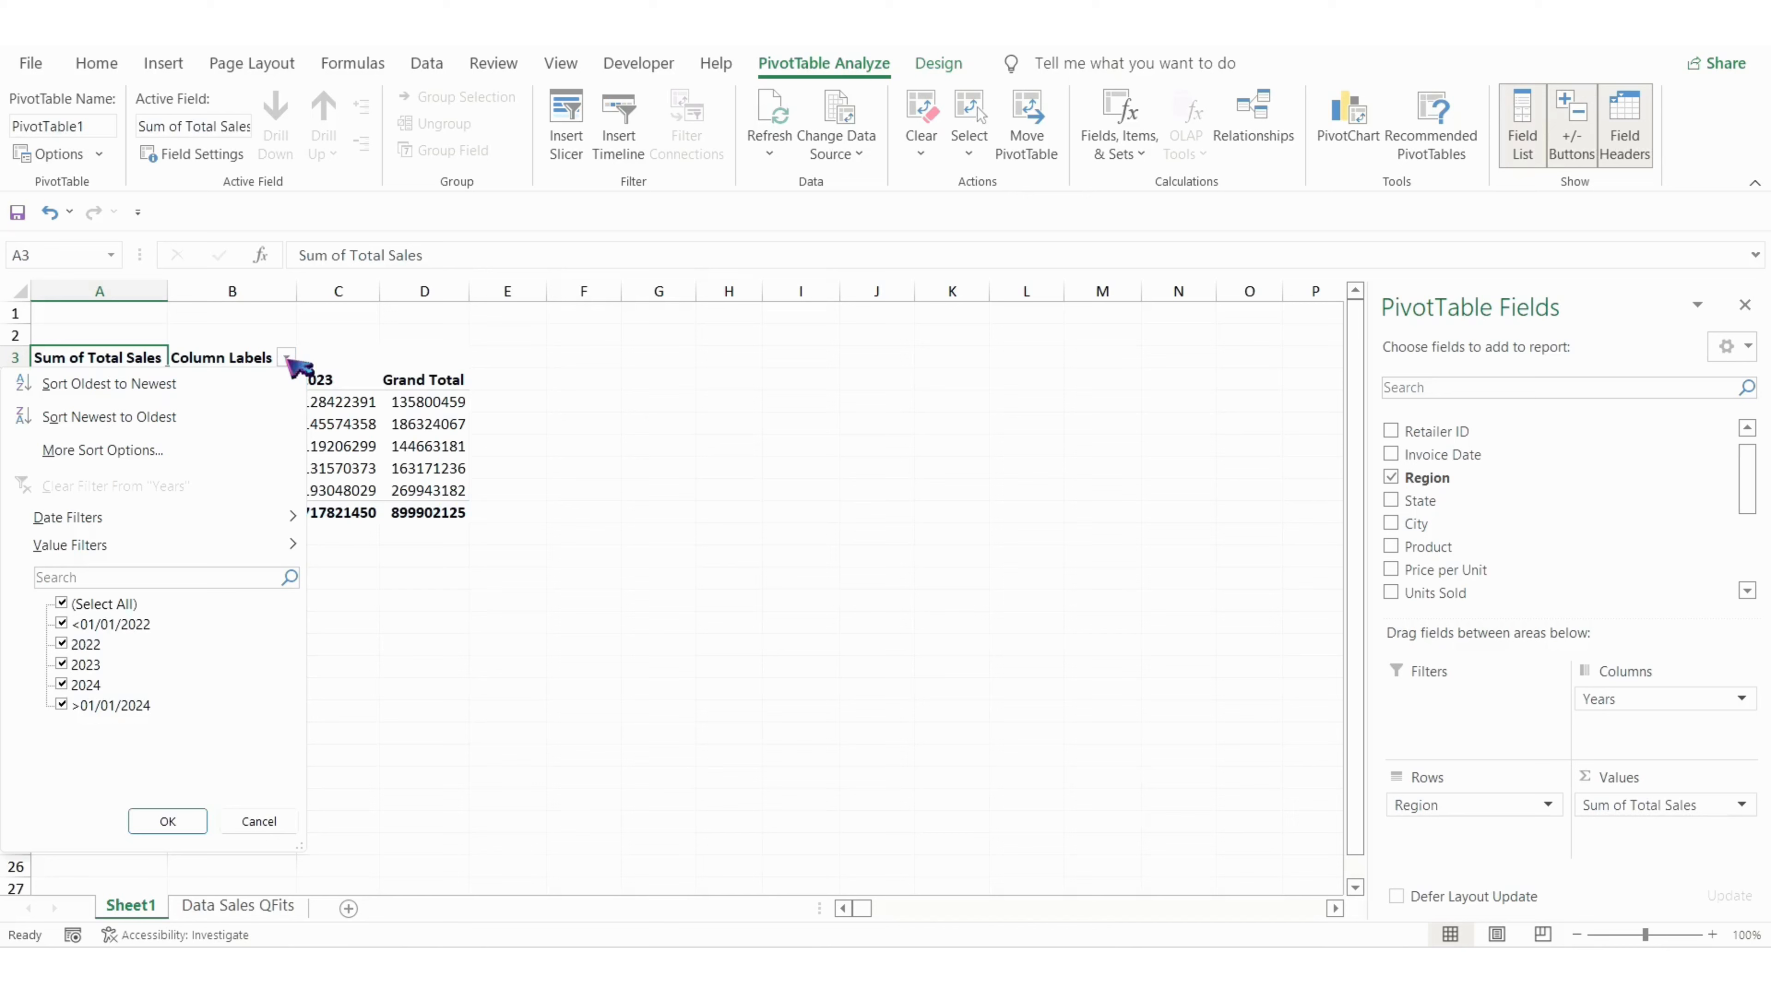
pyautogui.click(66, 604)
pyautogui.click(62, 663)
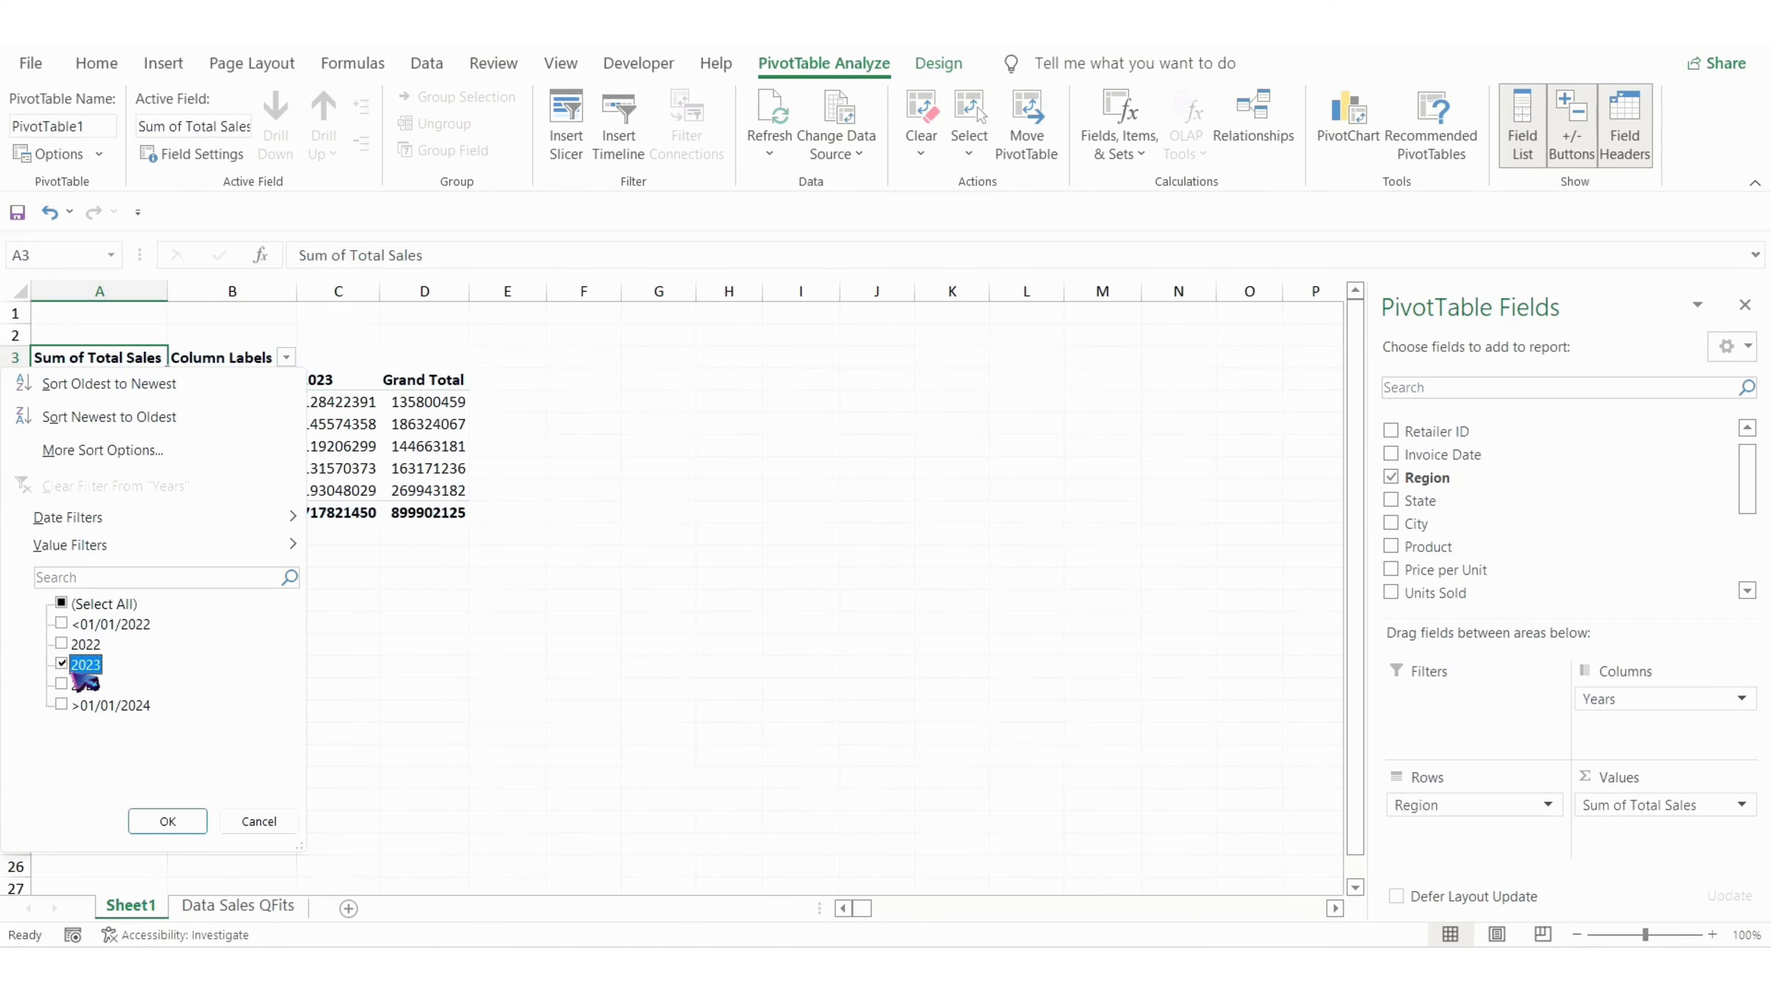
pyautogui.click(174, 820)
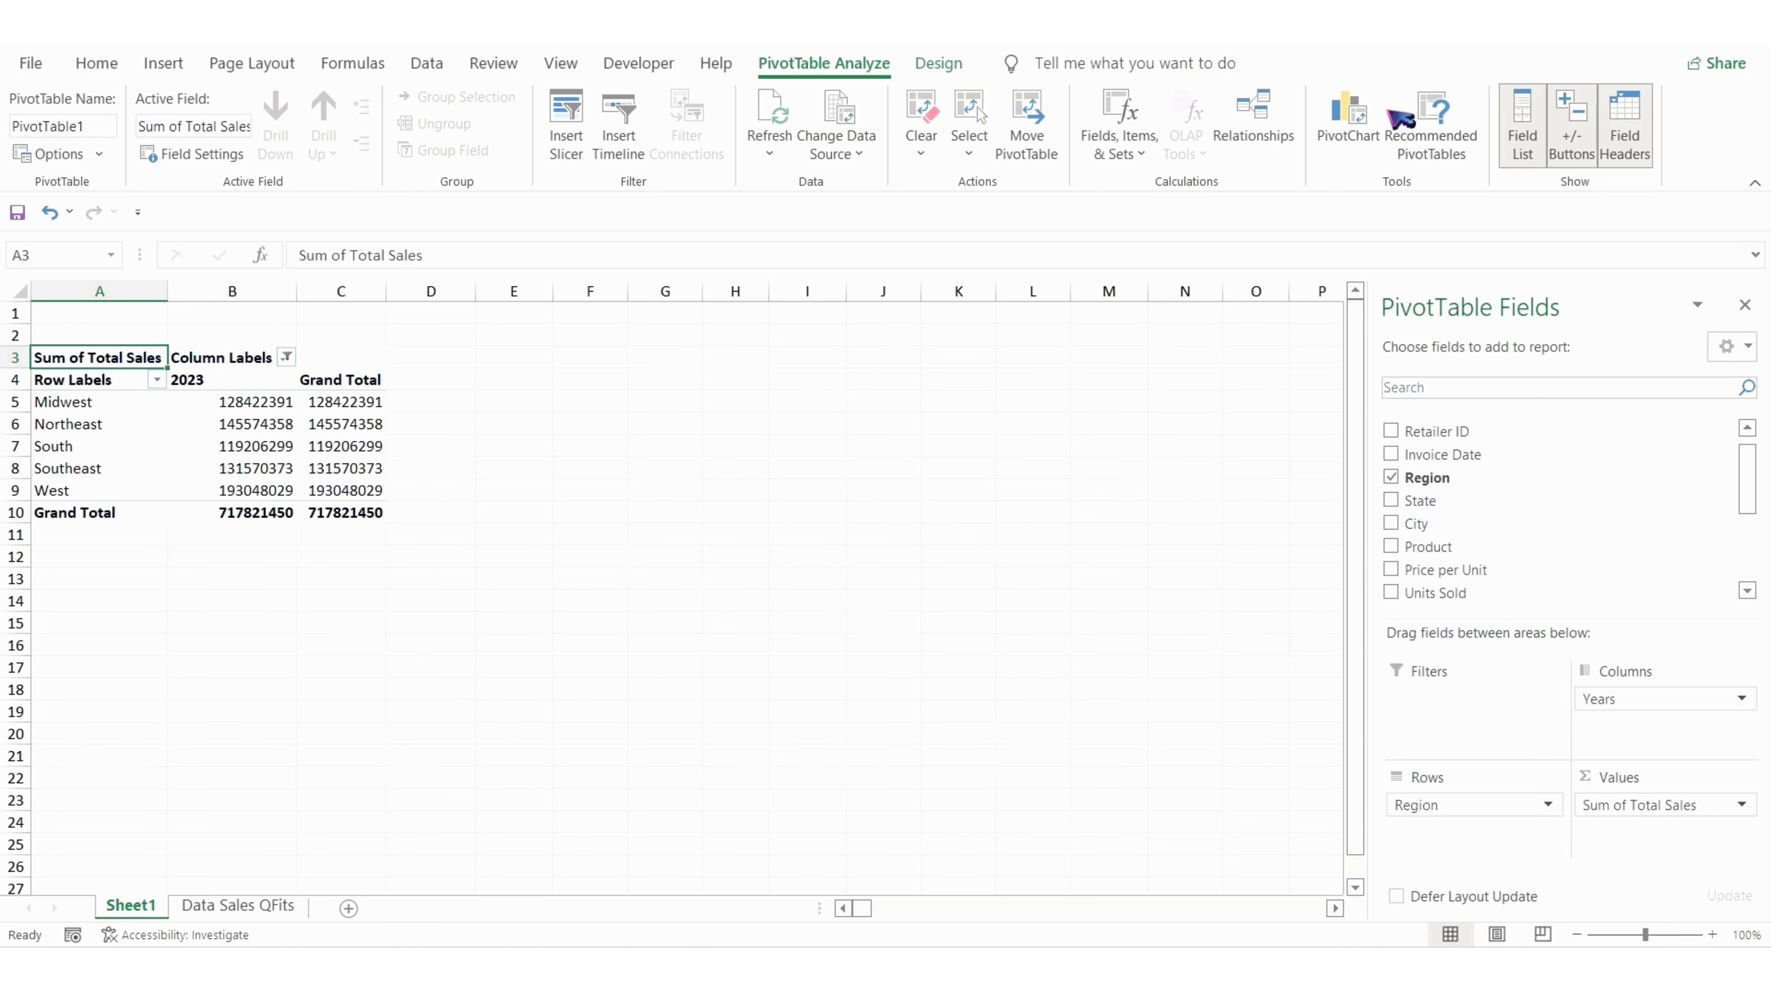
# Insert a pie PivotChart of the 2023 regional sales and add data labels to it
pyautogui.click(1355, 125)
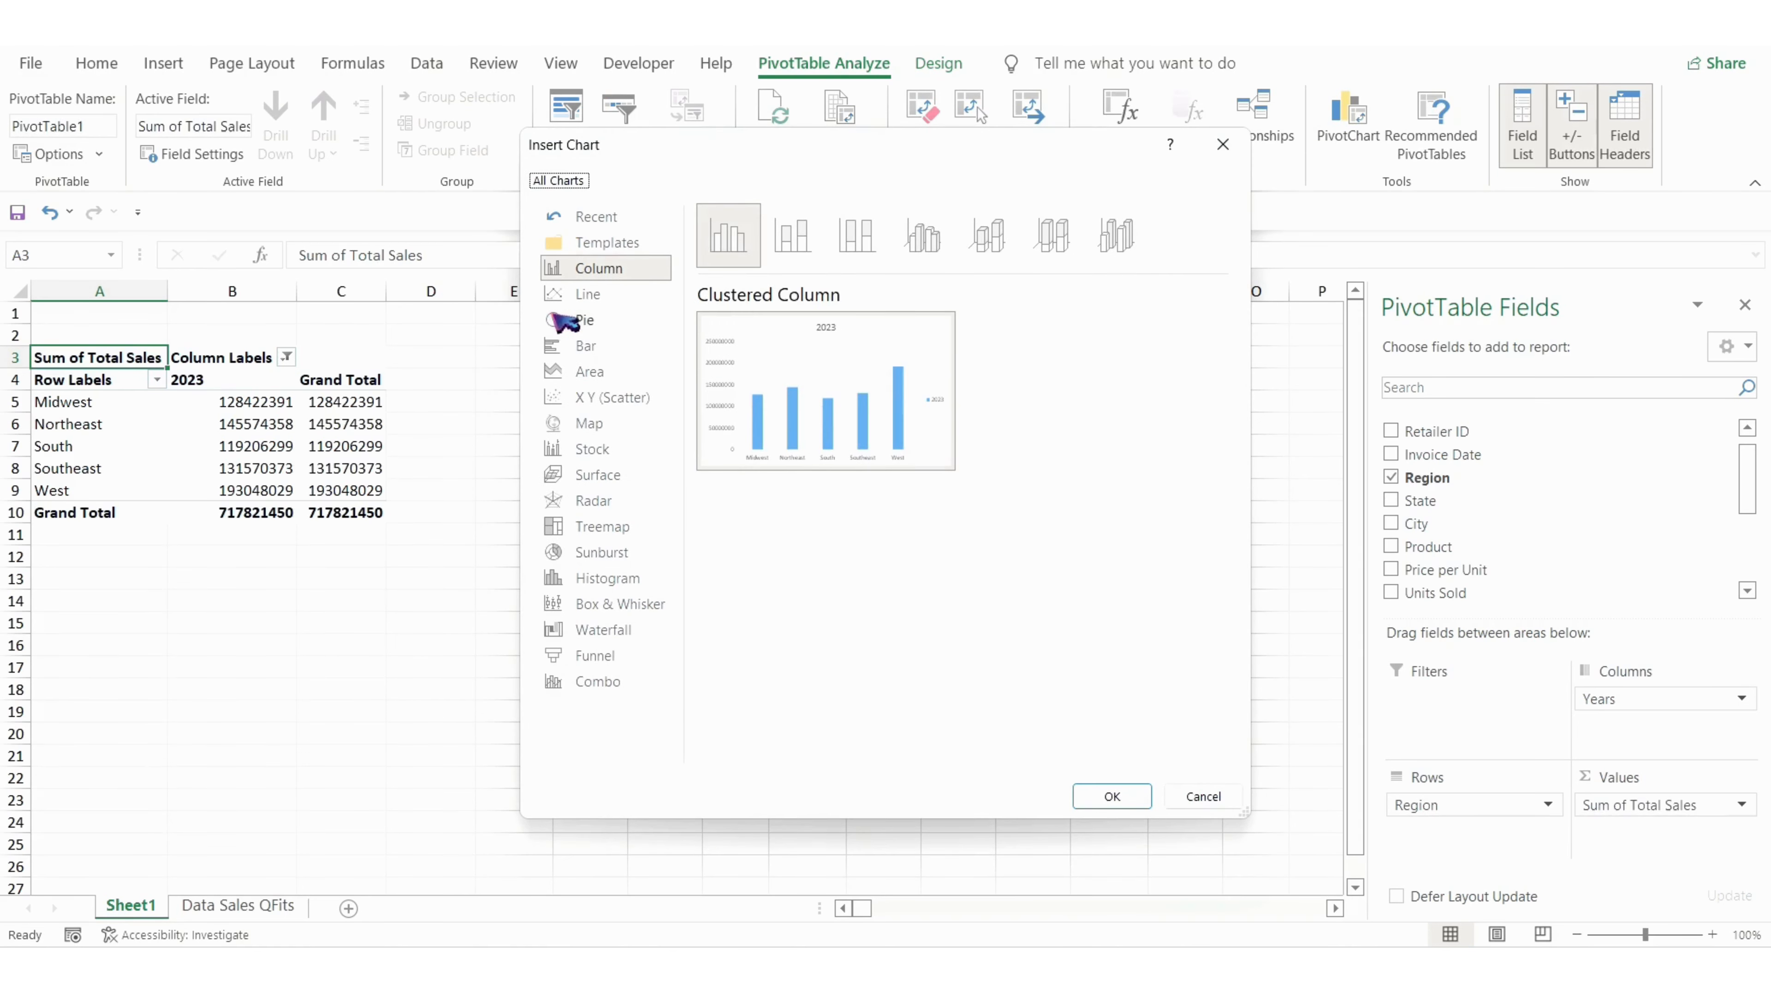
pyautogui.click(586, 319)
pyautogui.doubleClick(831, 391)
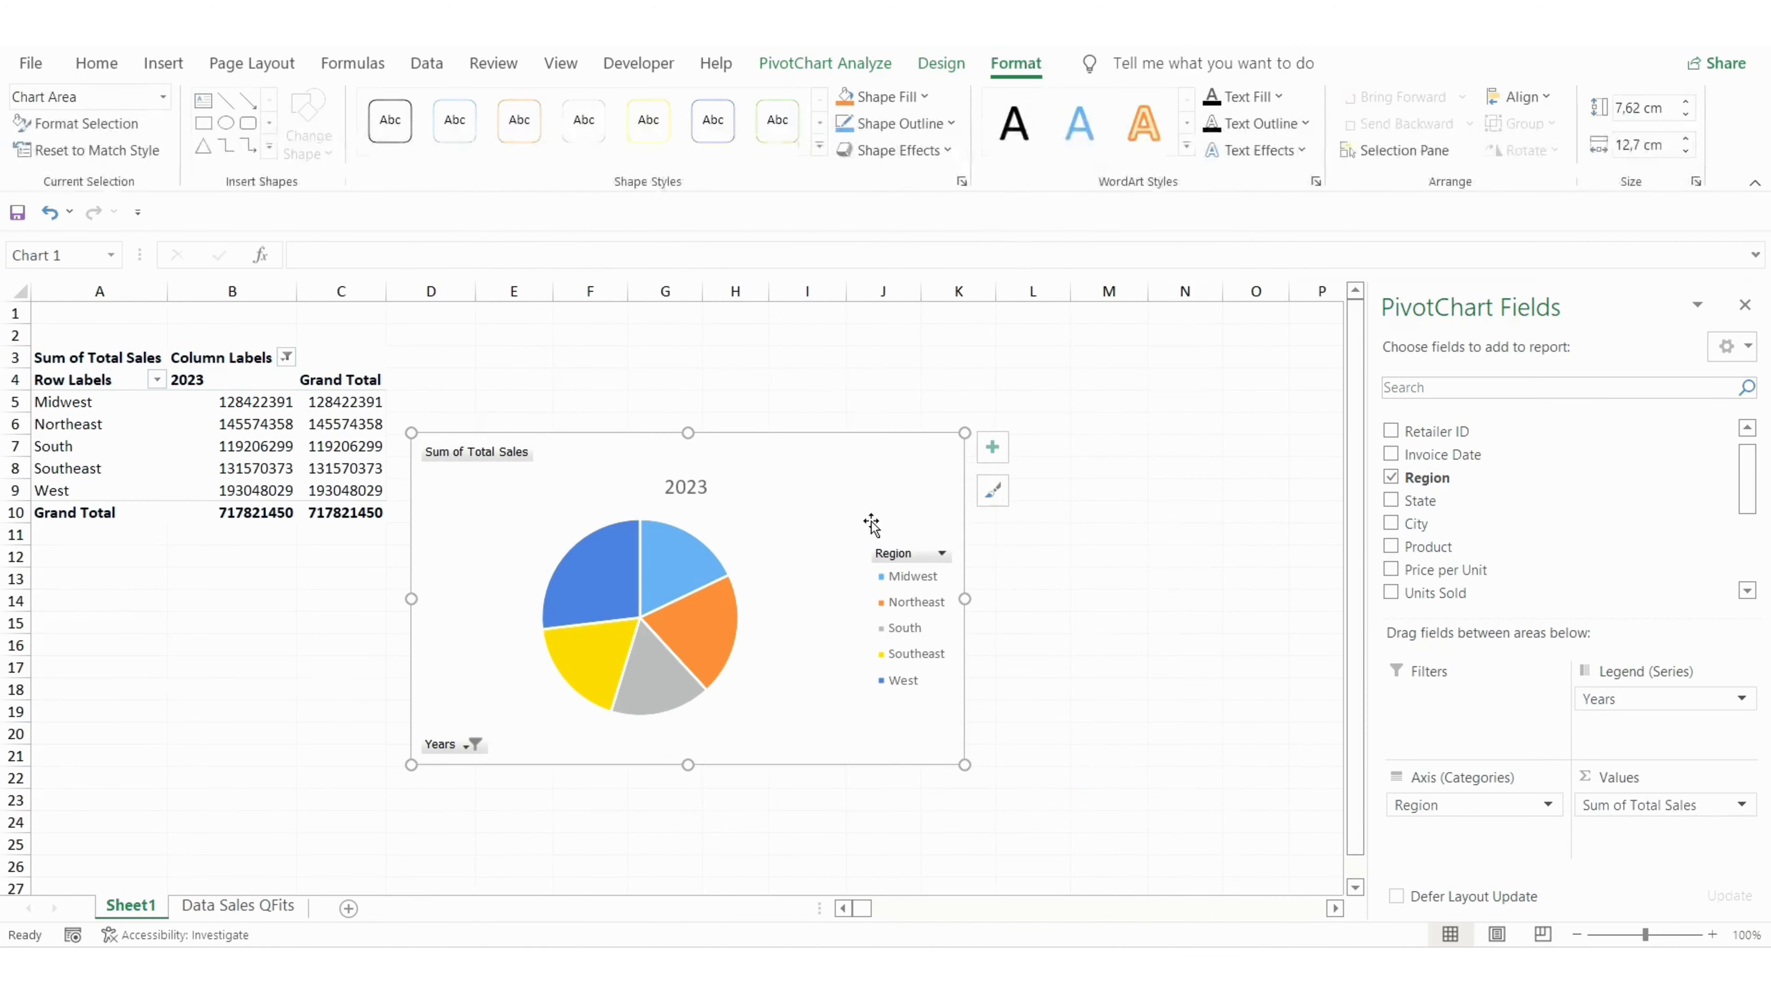
pyautogui.click(993, 453)
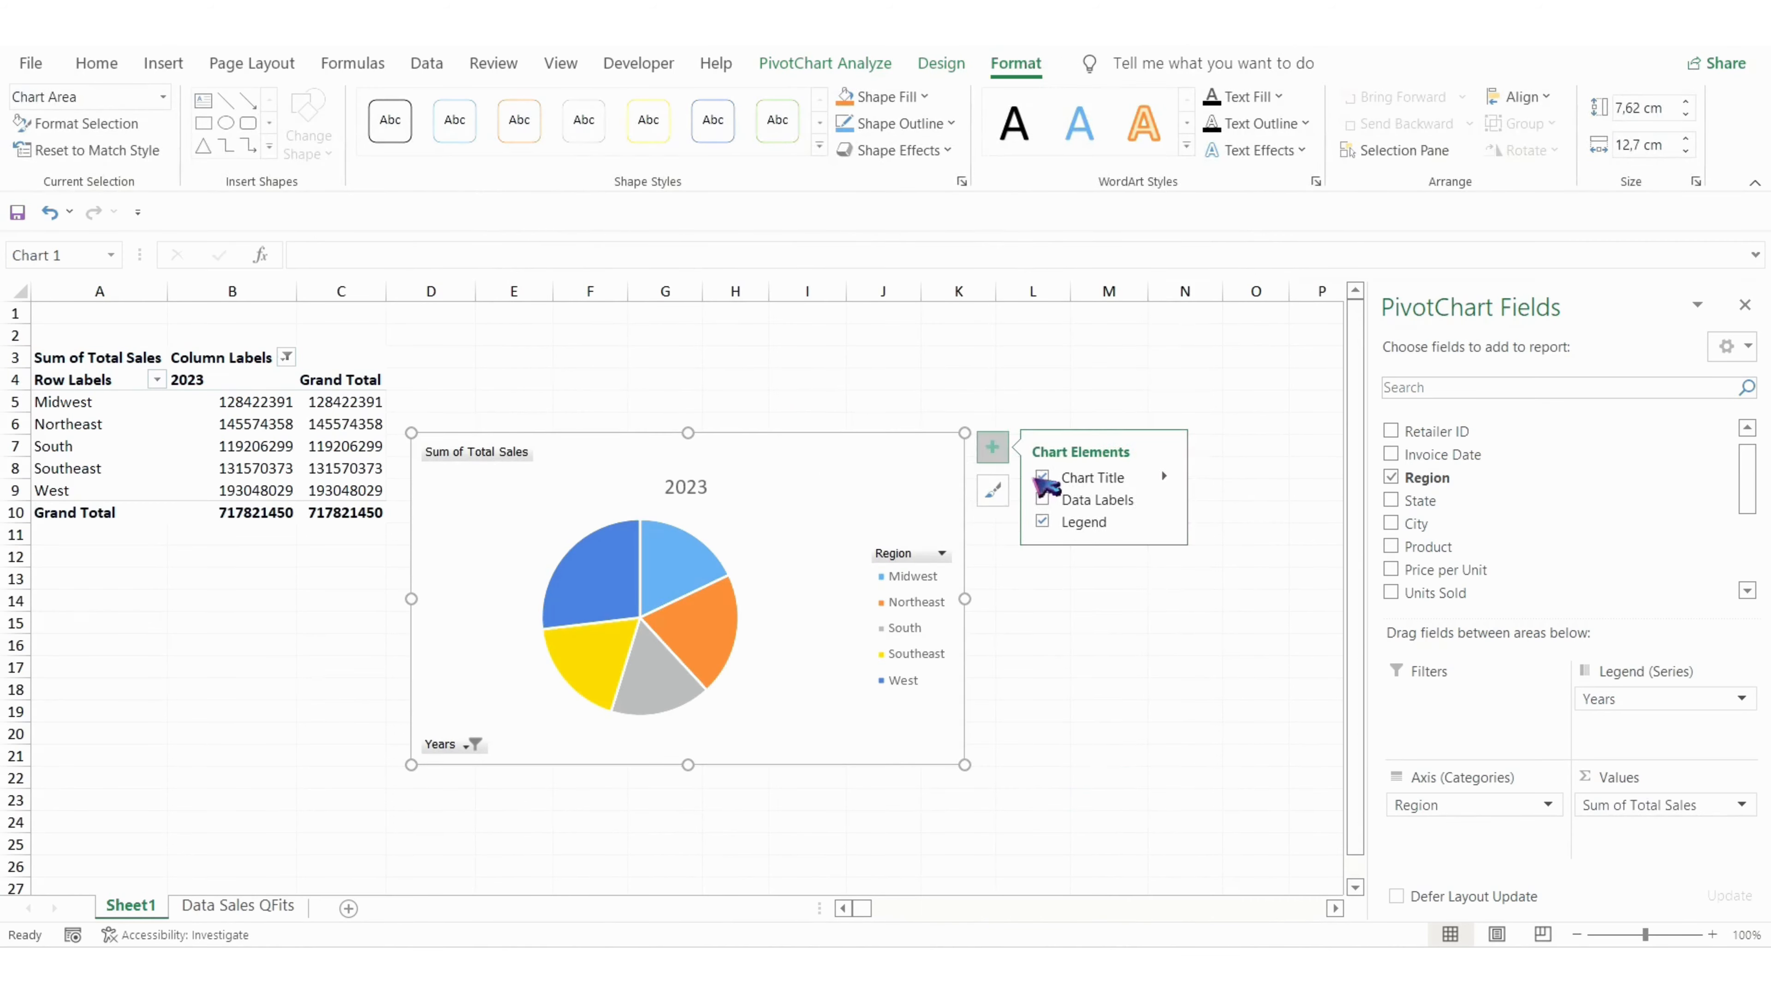
pyautogui.click(1043, 499)
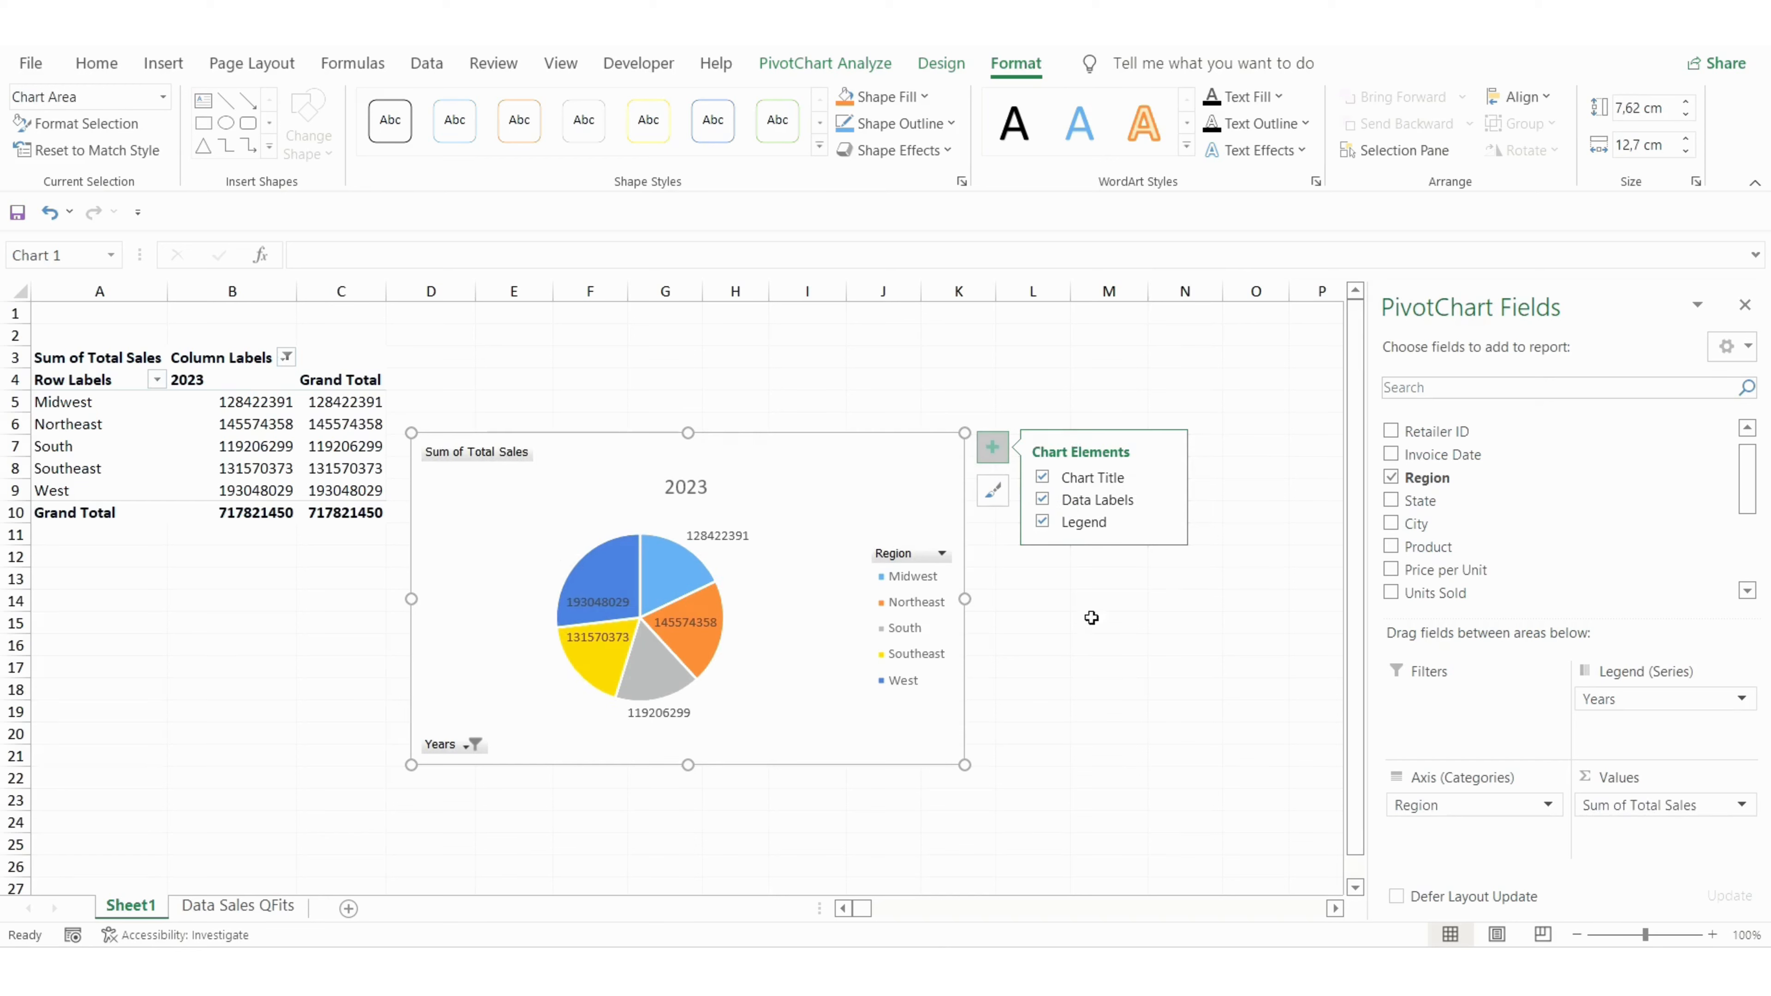
# Show the Sum of Total Sales values as % of Column Total
pyautogui.click(1742, 805)
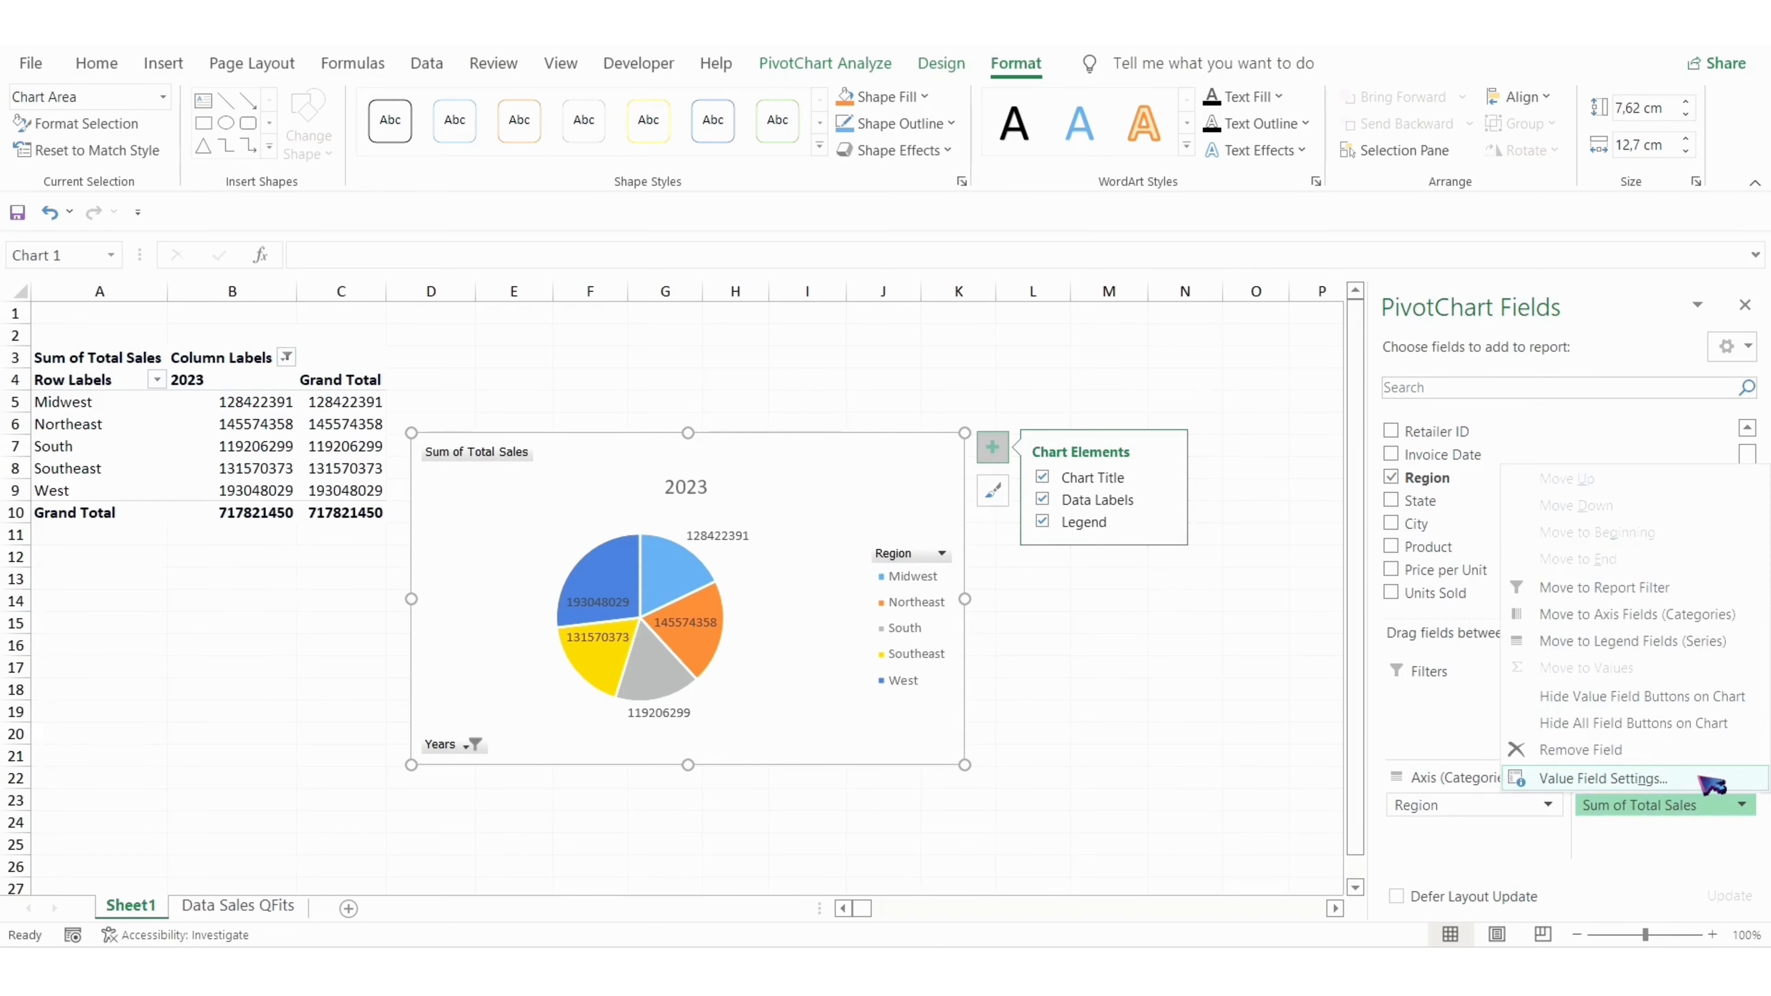
pyautogui.click(1639, 778)
pyautogui.click(640, 267)
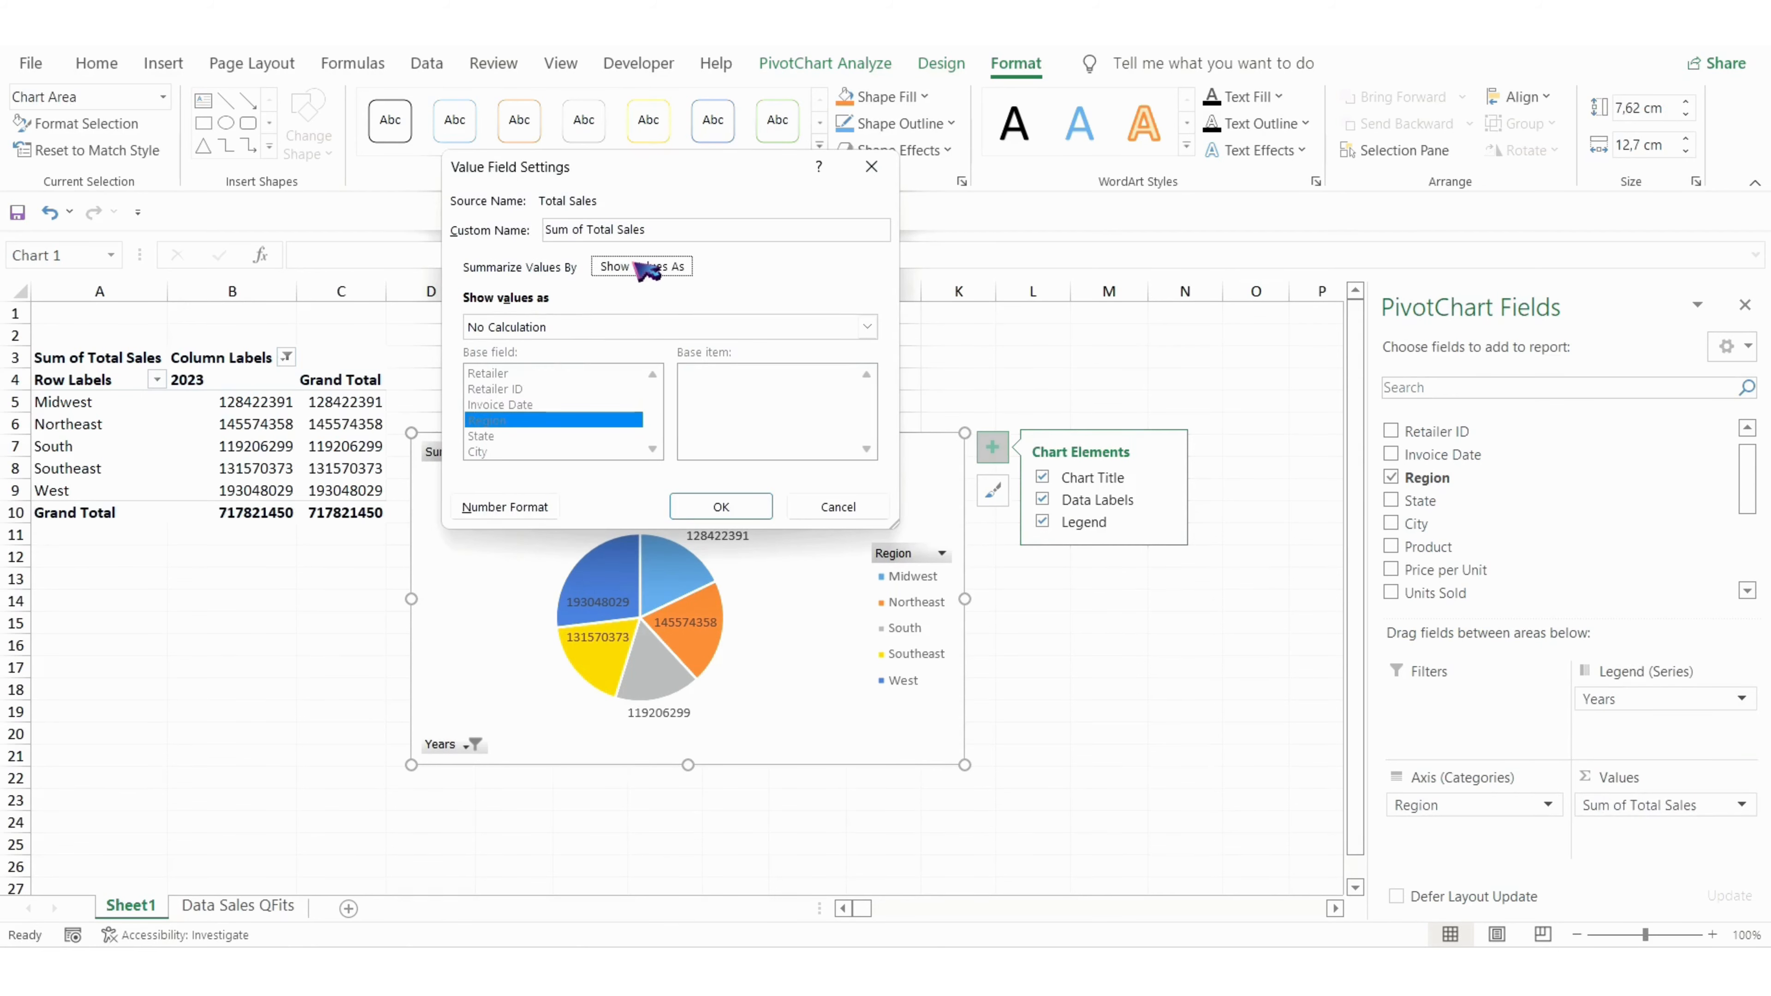
pyautogui.click(581, 327)
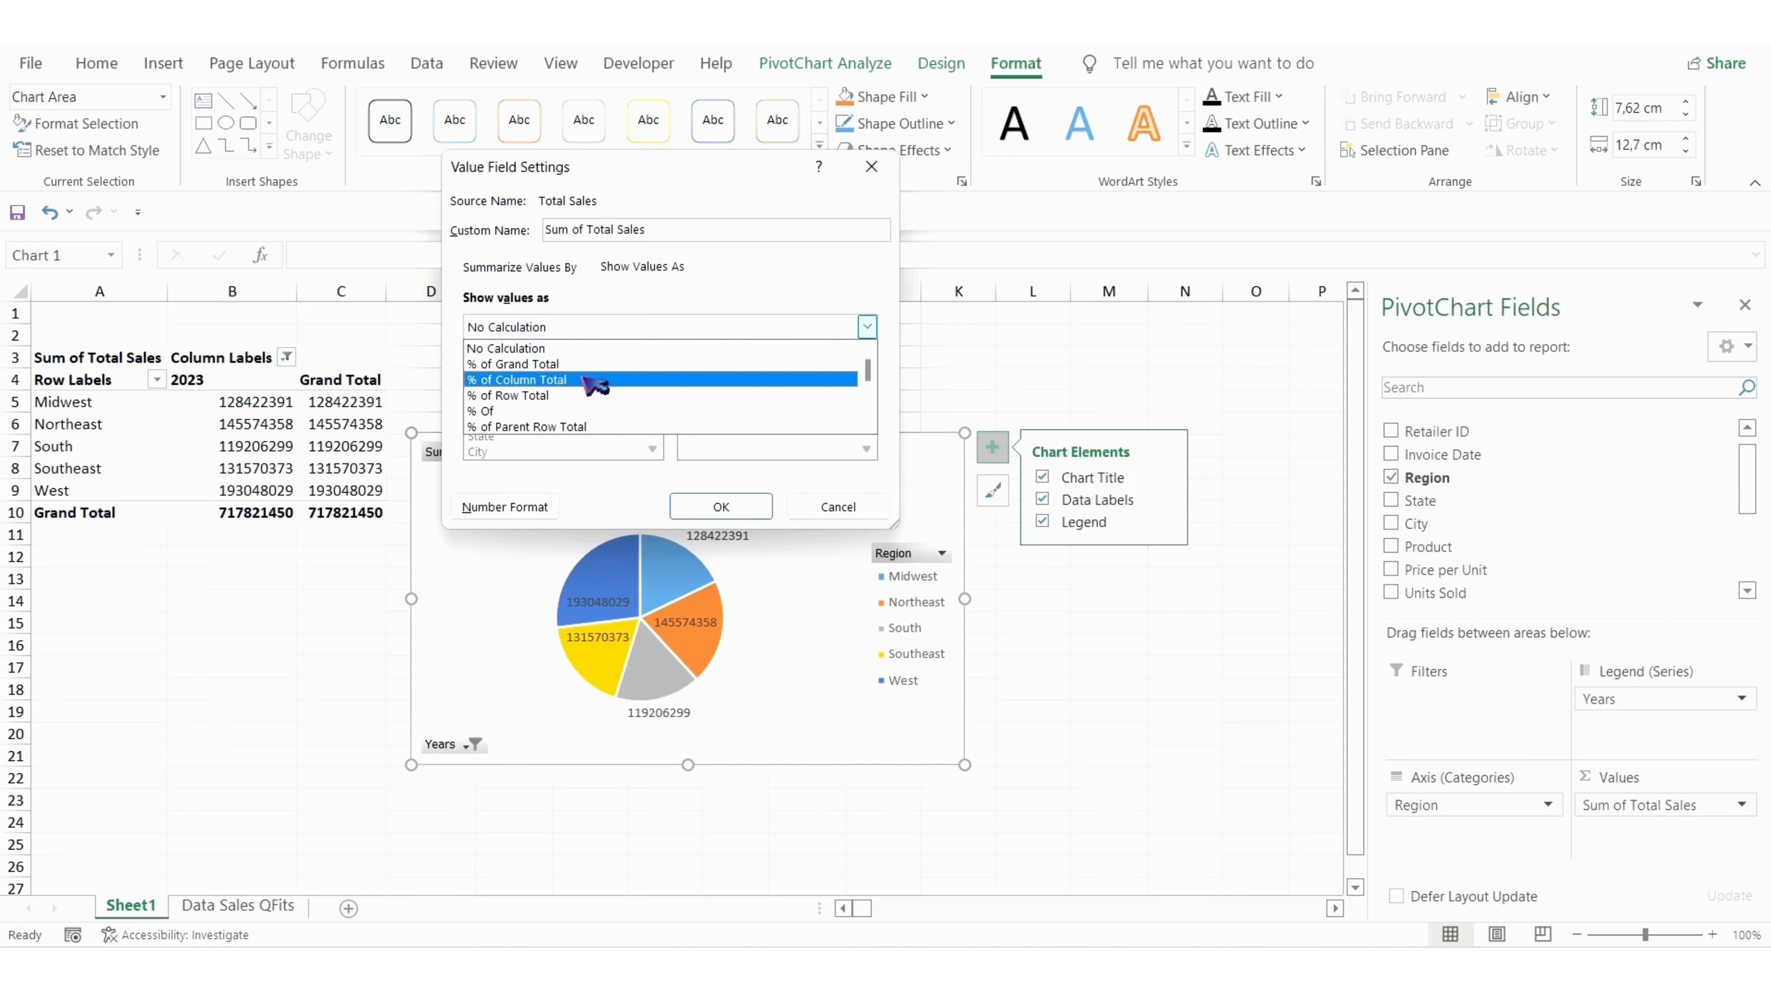
pyautogui.click(595, 381)
pyautogui.click(721, 506)
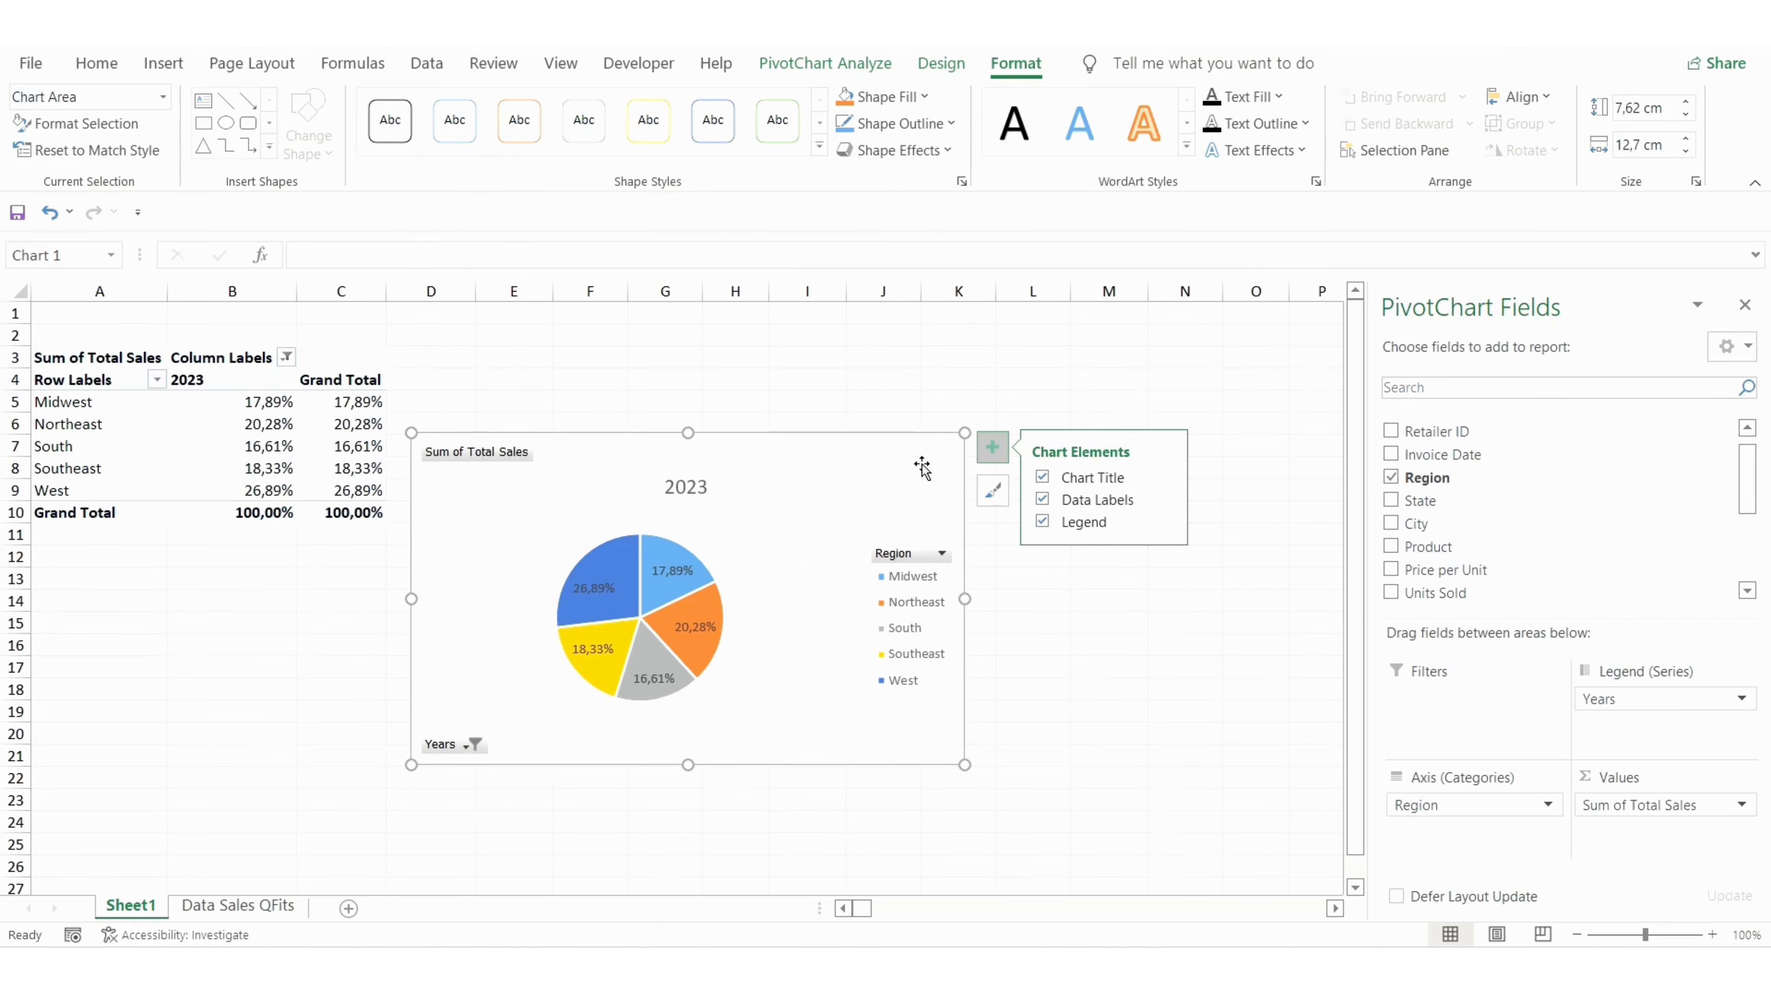
# Position the pie chart's data labels at Outside End
pyautogui.click(1163, 498)
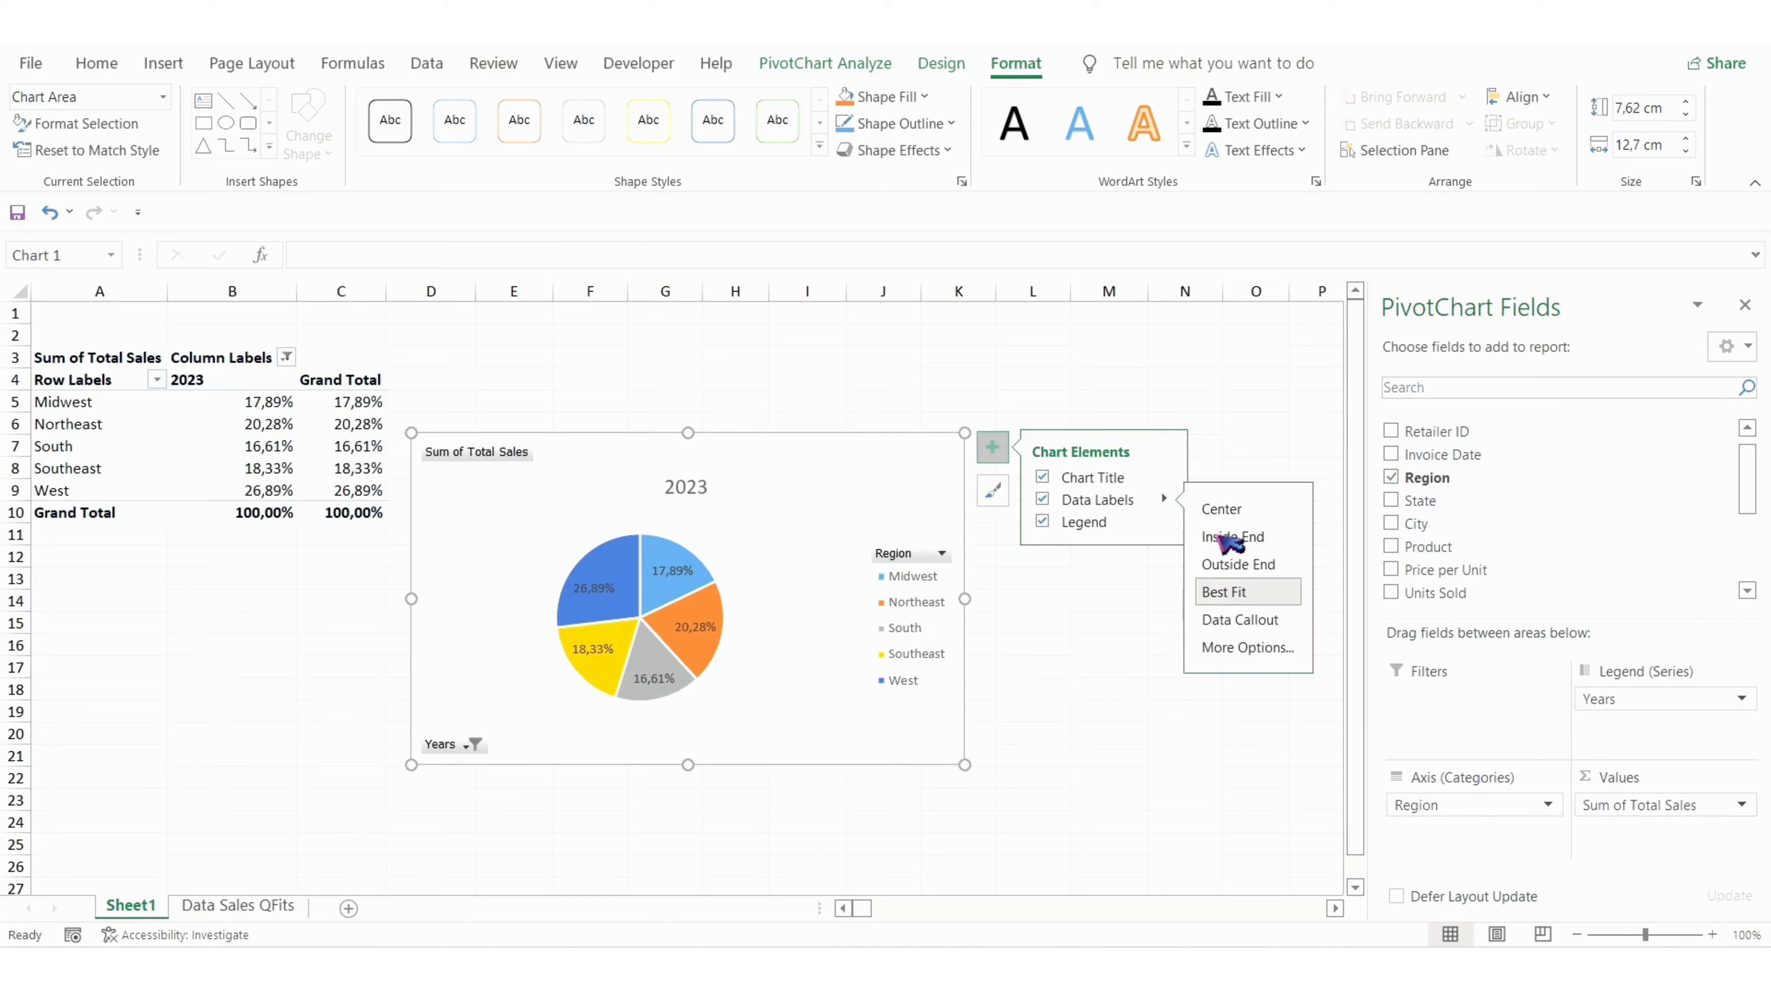
pyautogui.click(1237, 565)
pyautogui.click(1086, 625)
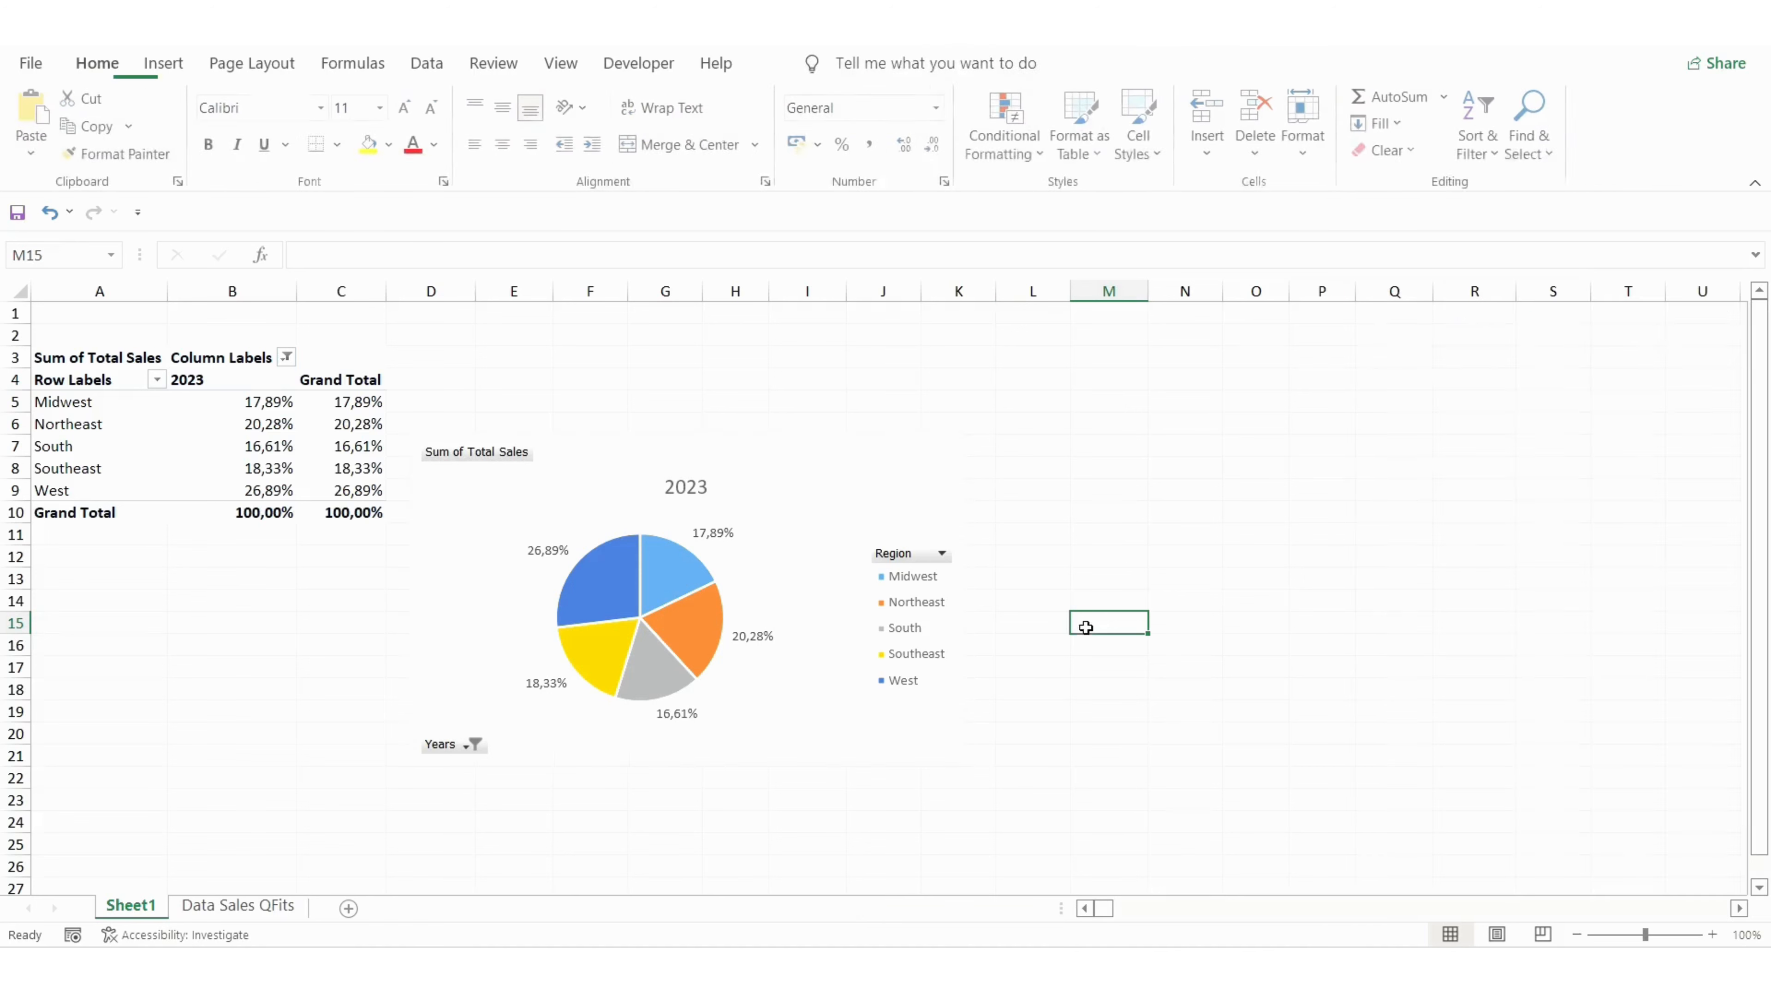
# Replace the pie chart's title with "Total Penjualan Setiap Region pada Tahun 2023"
pyautogui.click(785, 505)
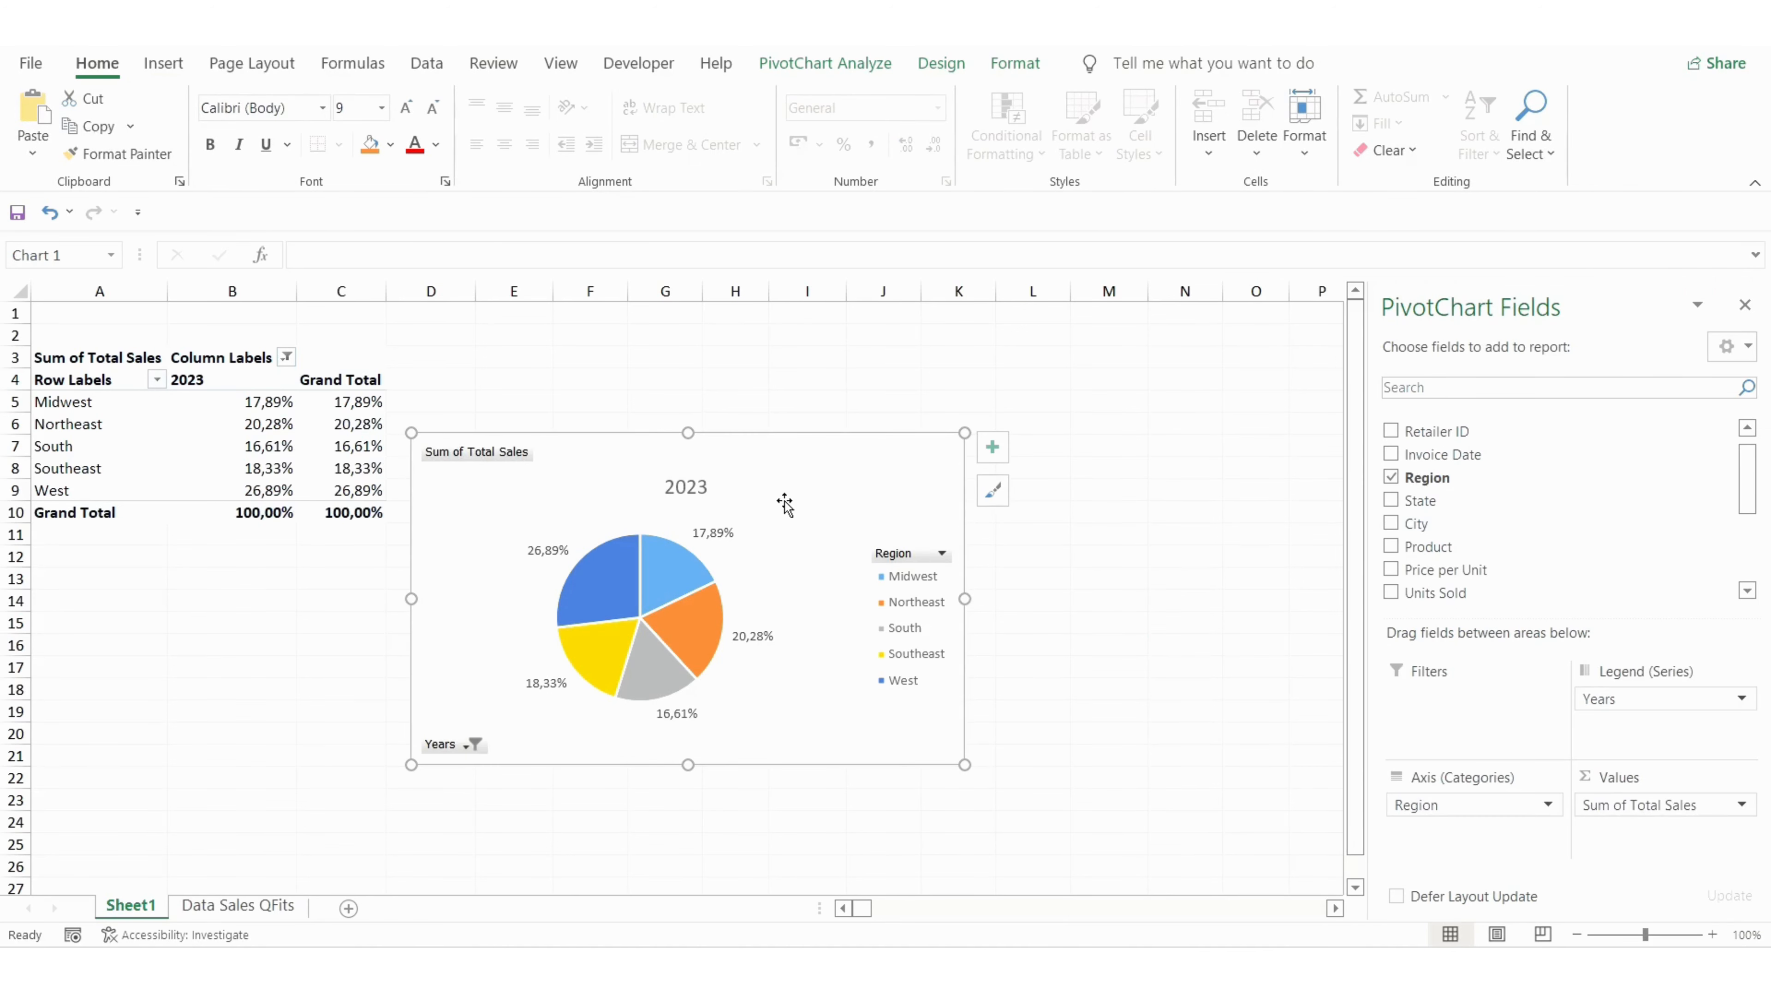
pyautogui.doubleClick(693, 488)
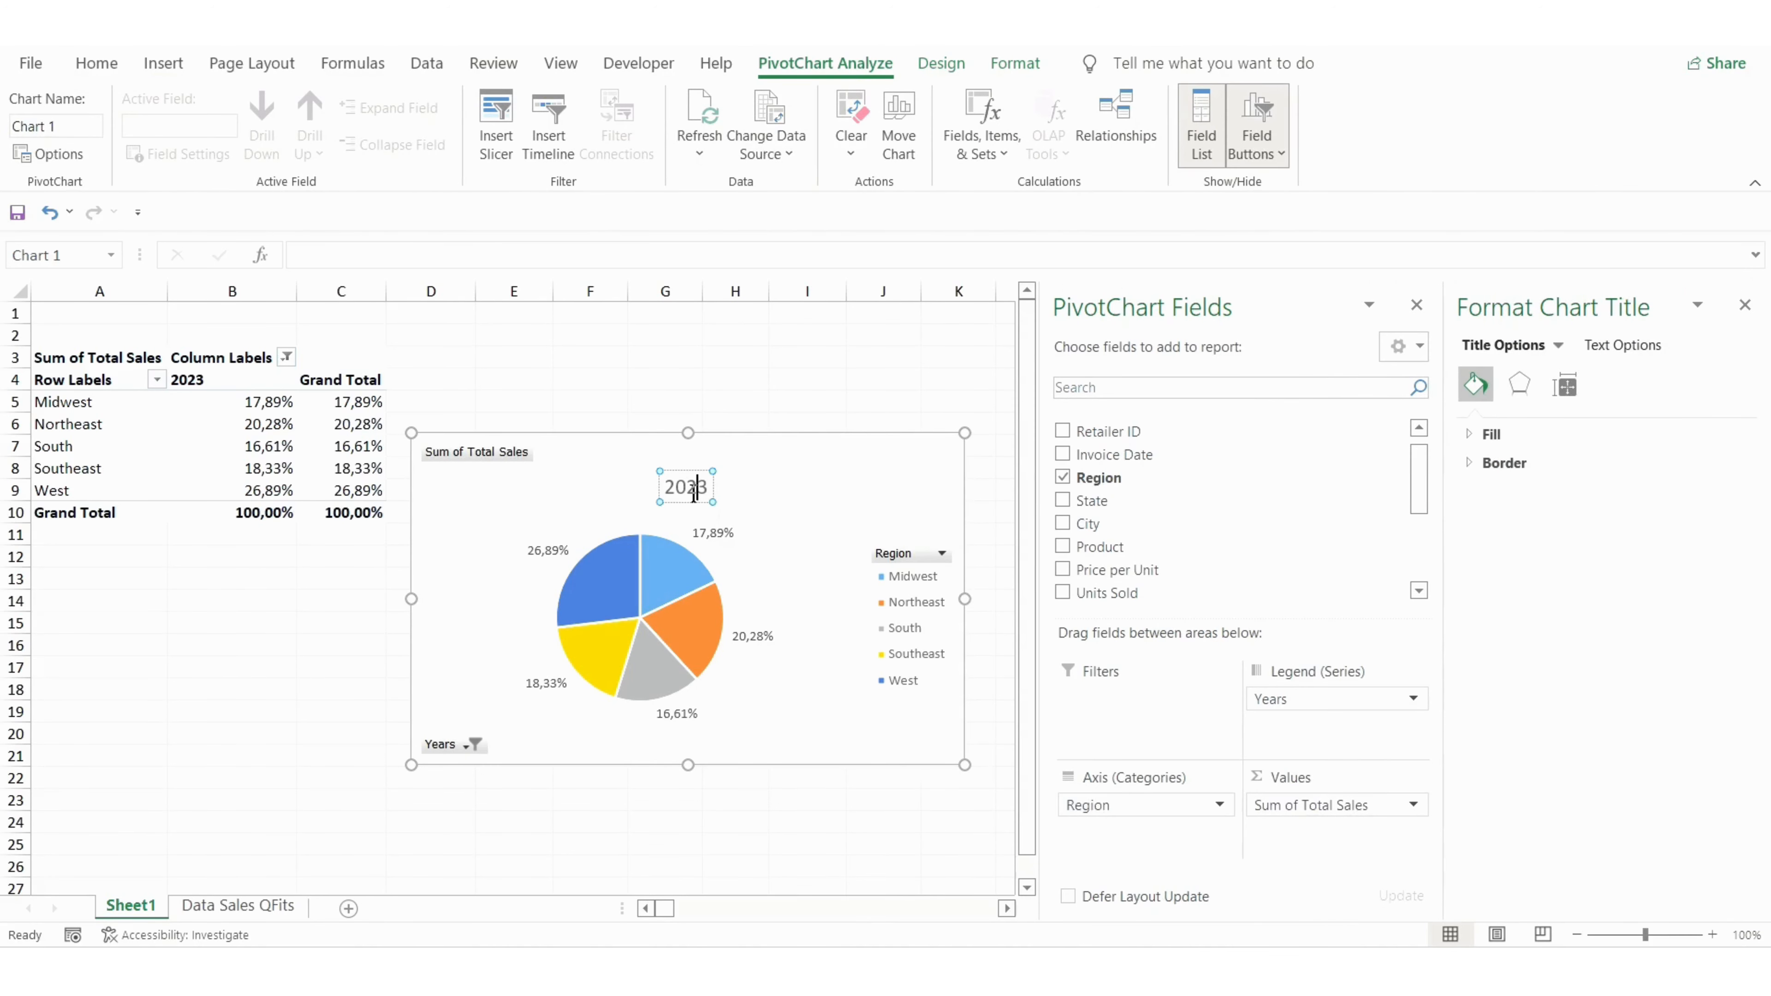
pyautogui.press('End')
pyautogui.press('BackSpace')
pyautogui.press('BackSpace')
pyautogui.press('BackSpace')
pyautogui.press('BackSpace')
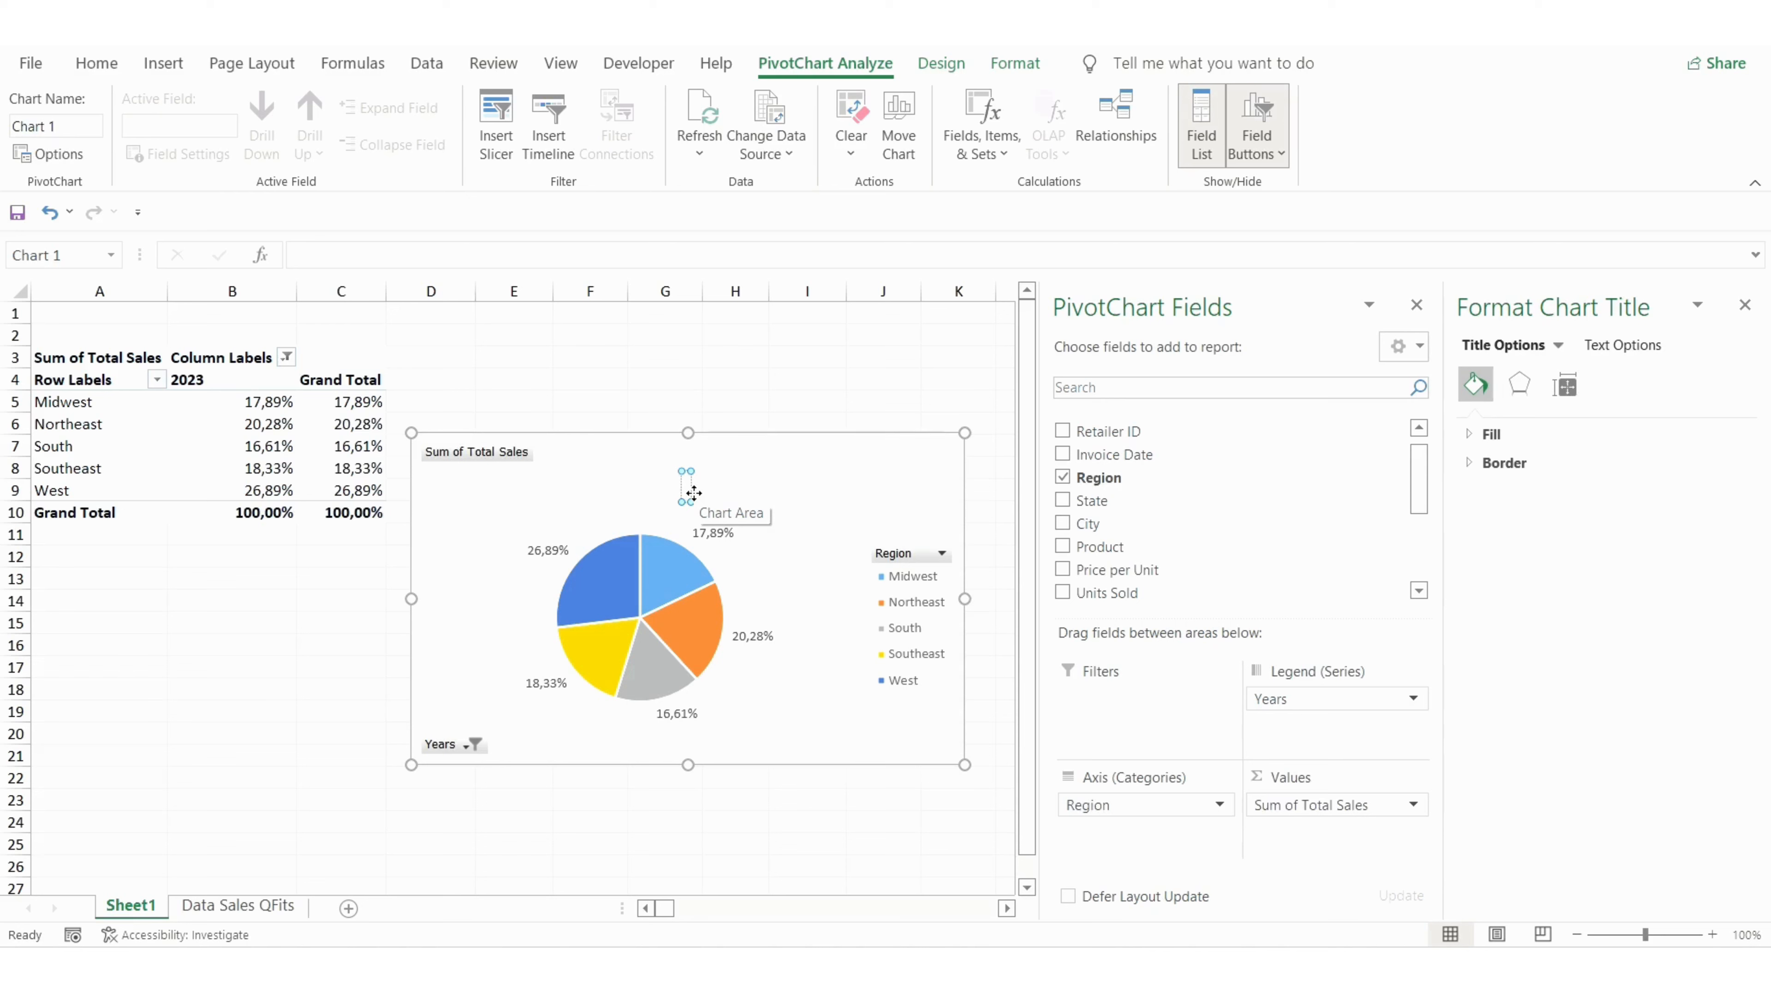
pyautogui.write('Tpp')
pyautogui.press('BackSpace')
pyautogui.press('BackSpace')
pyautogui.press('BackSpace')
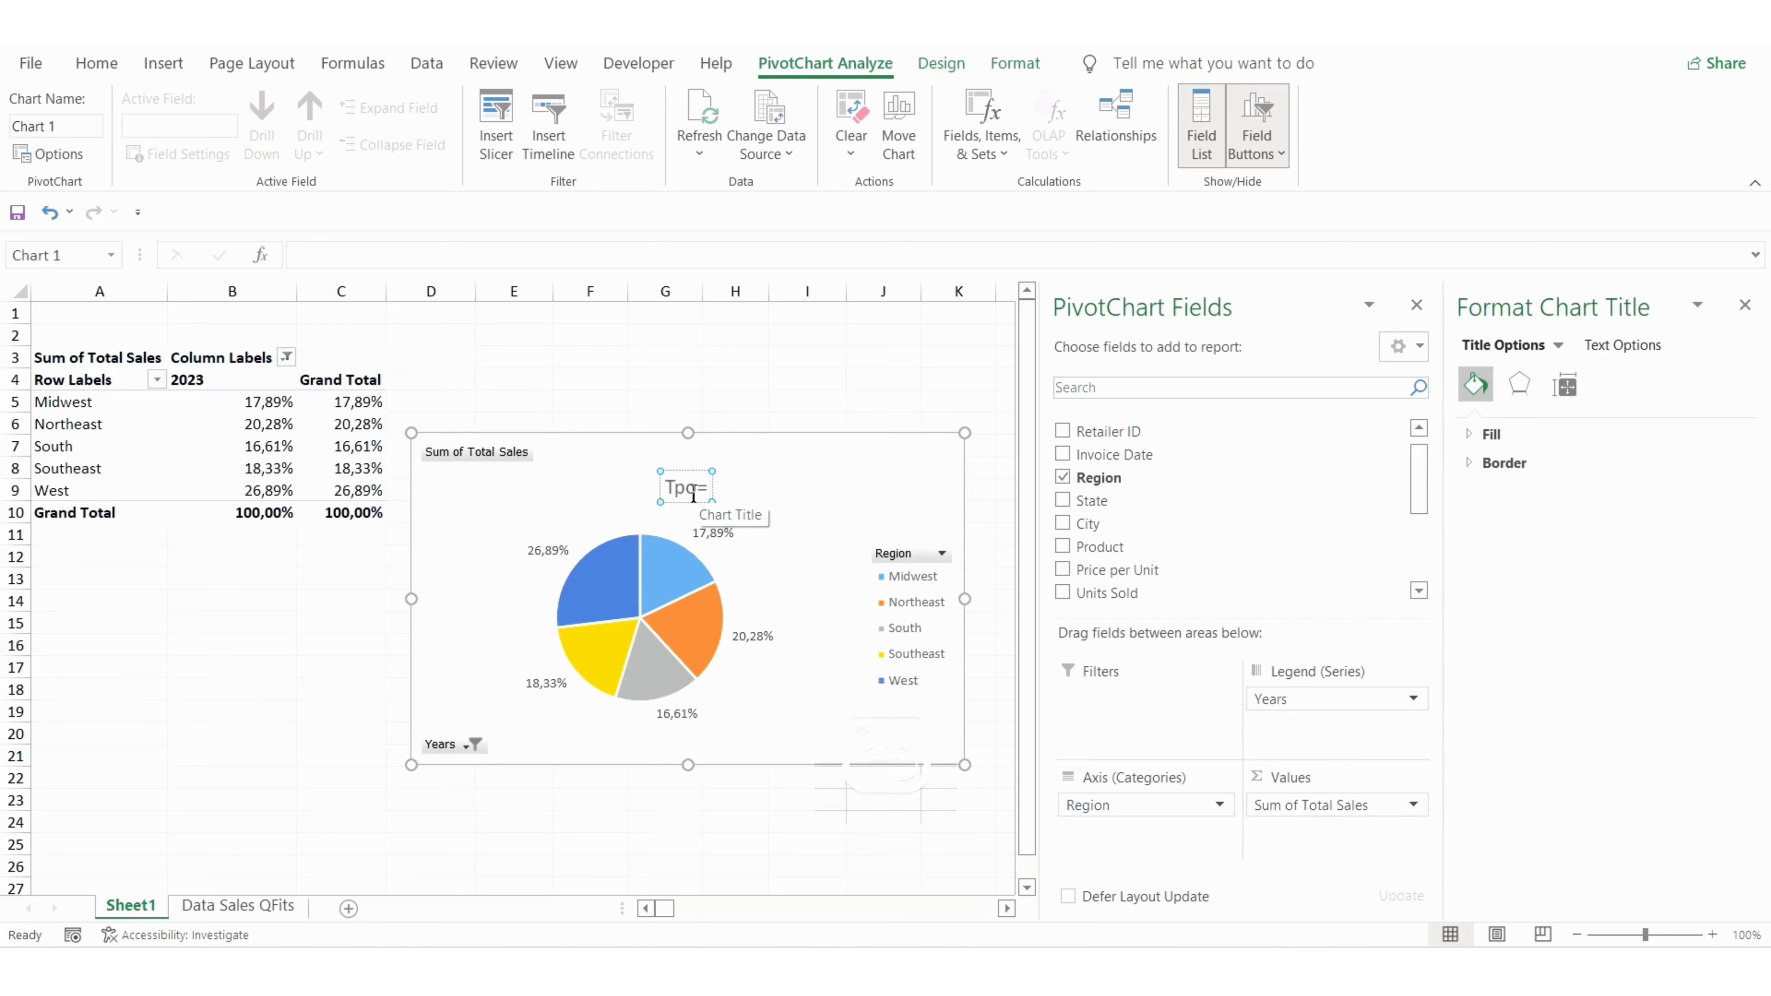
pyautogui.write('Tota')
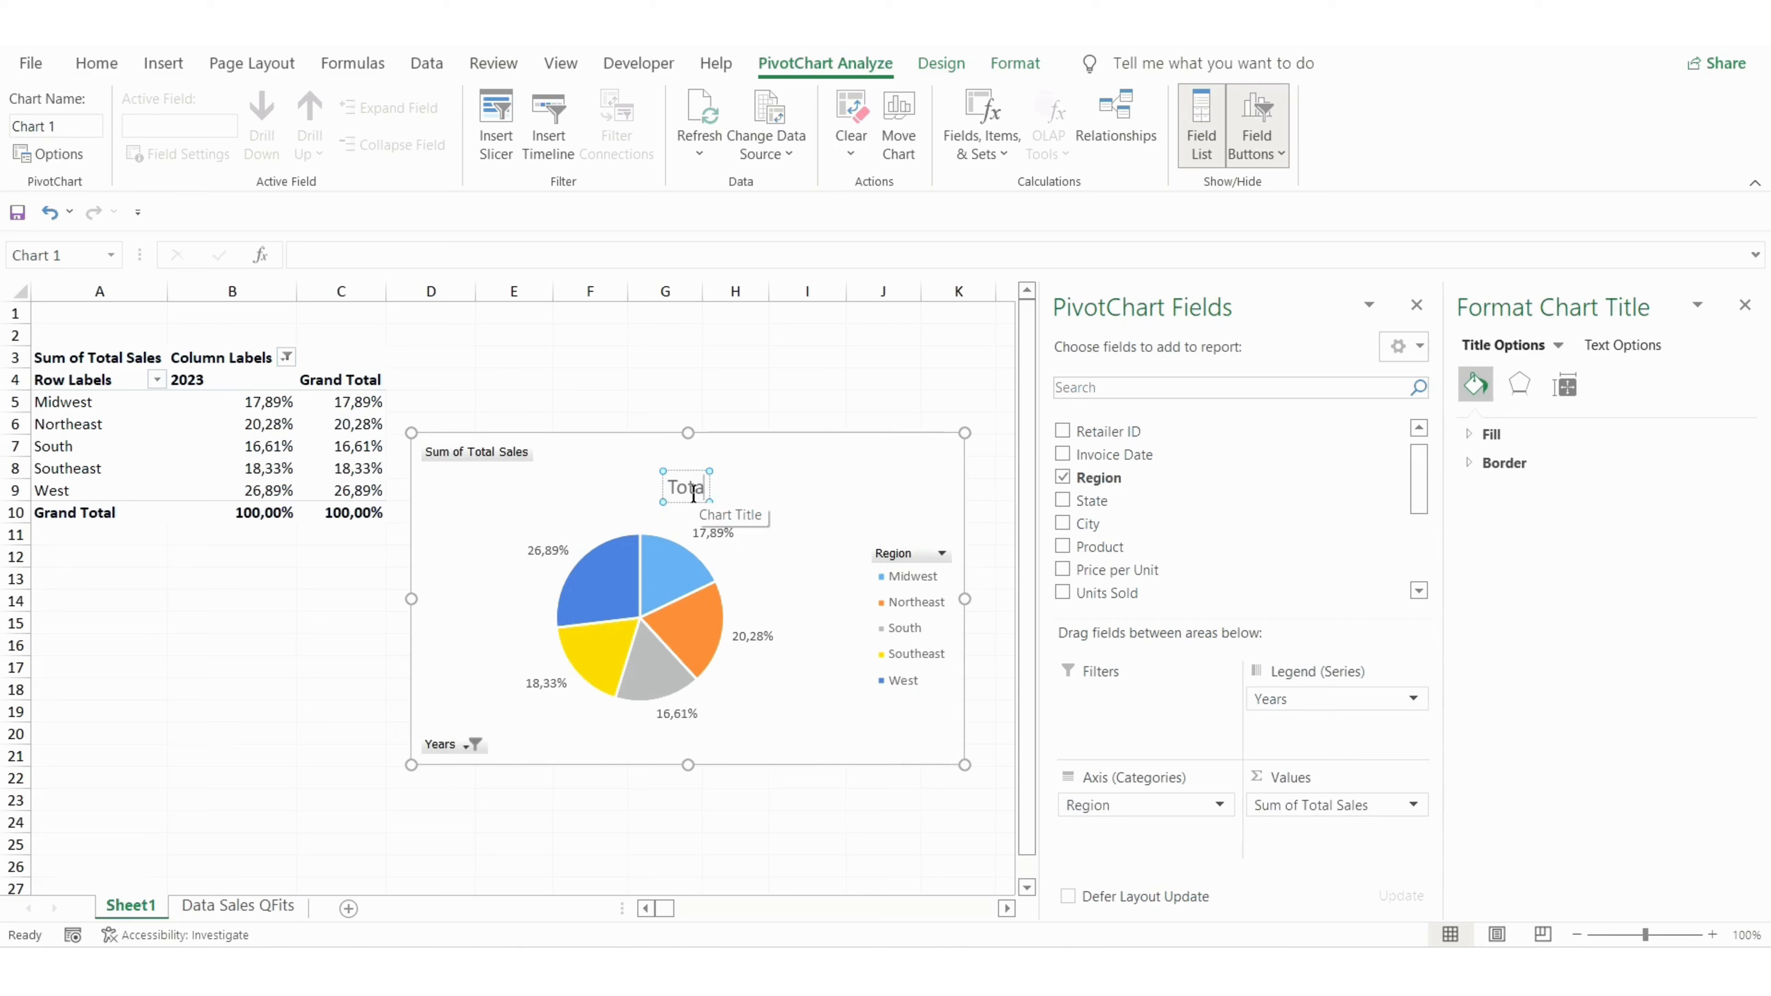
pyautogui.write('l Penj')
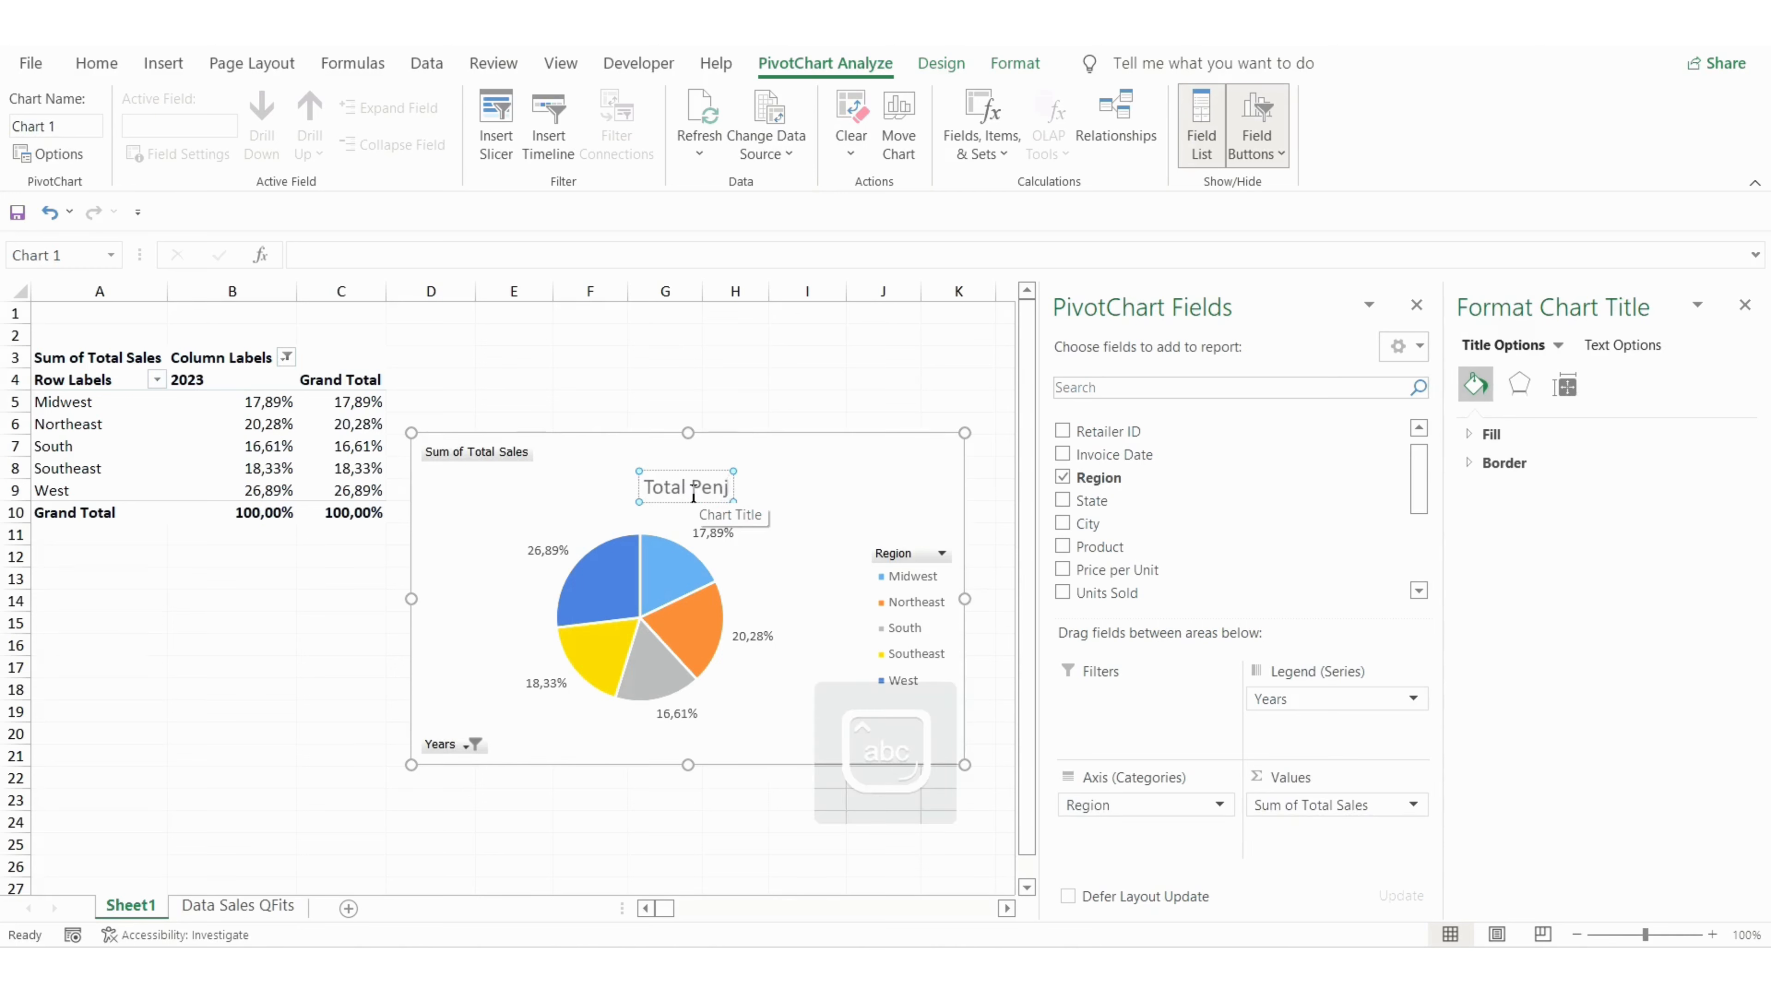
pyautogui.write('ualan S')
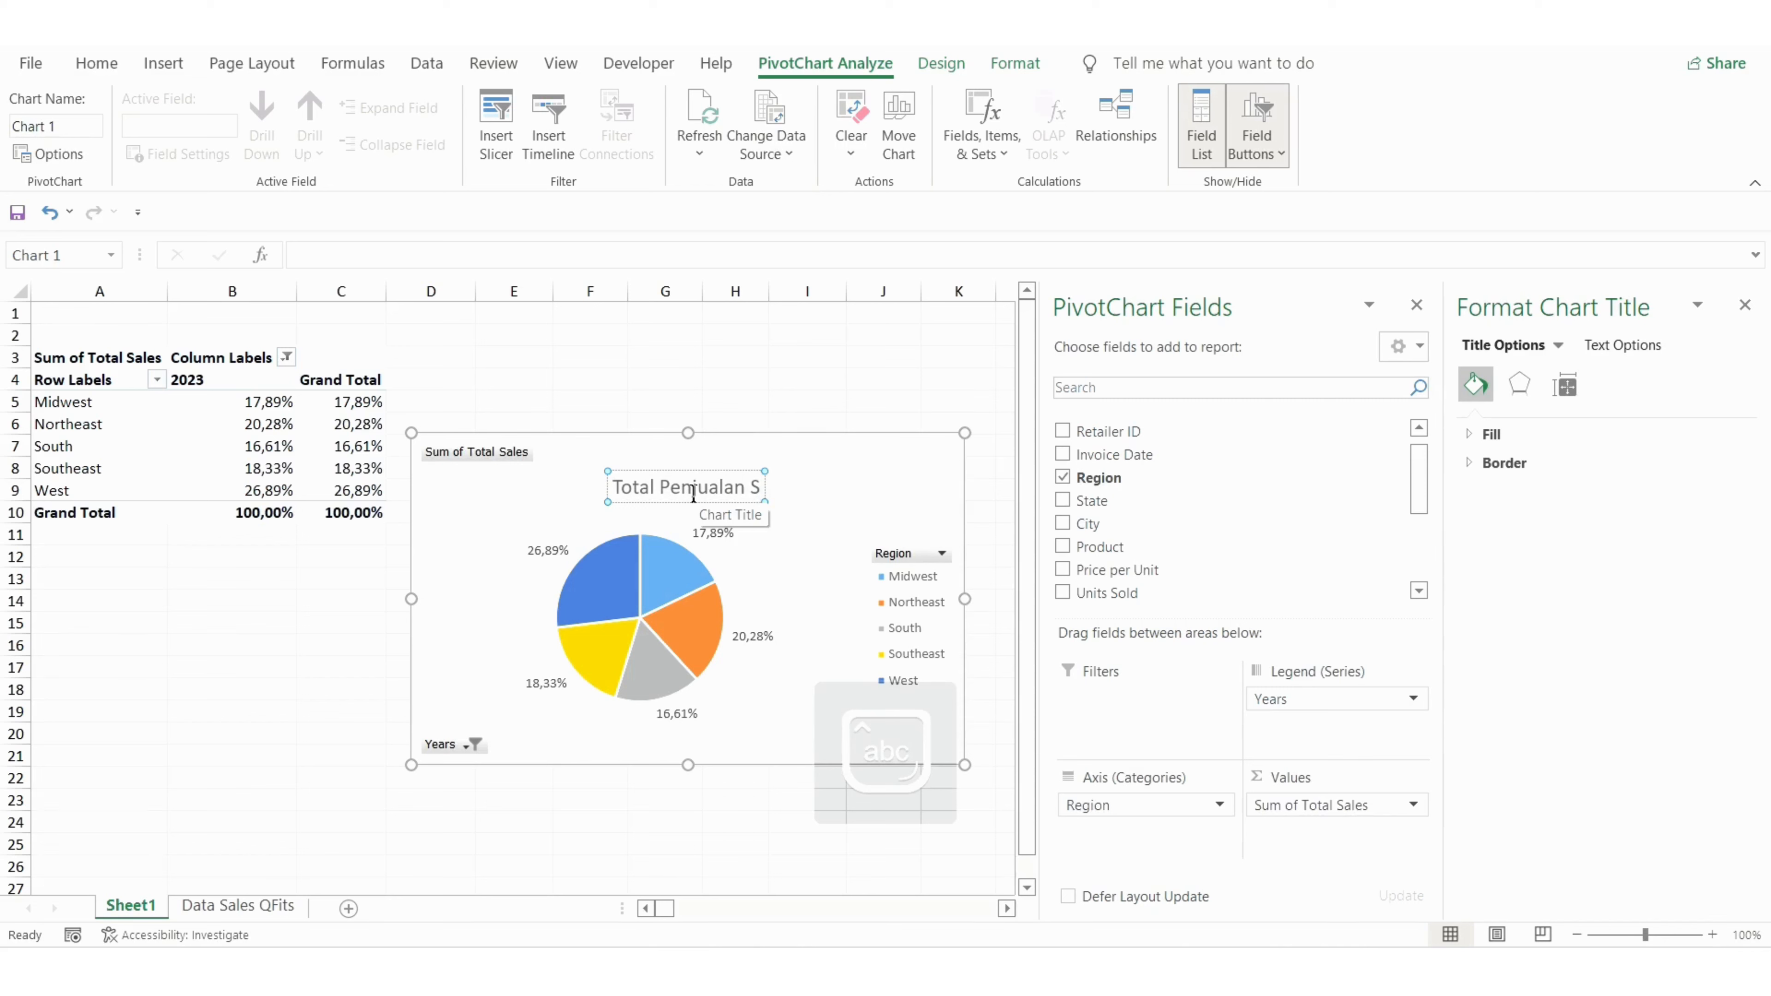
pyautogui.write('etiap')
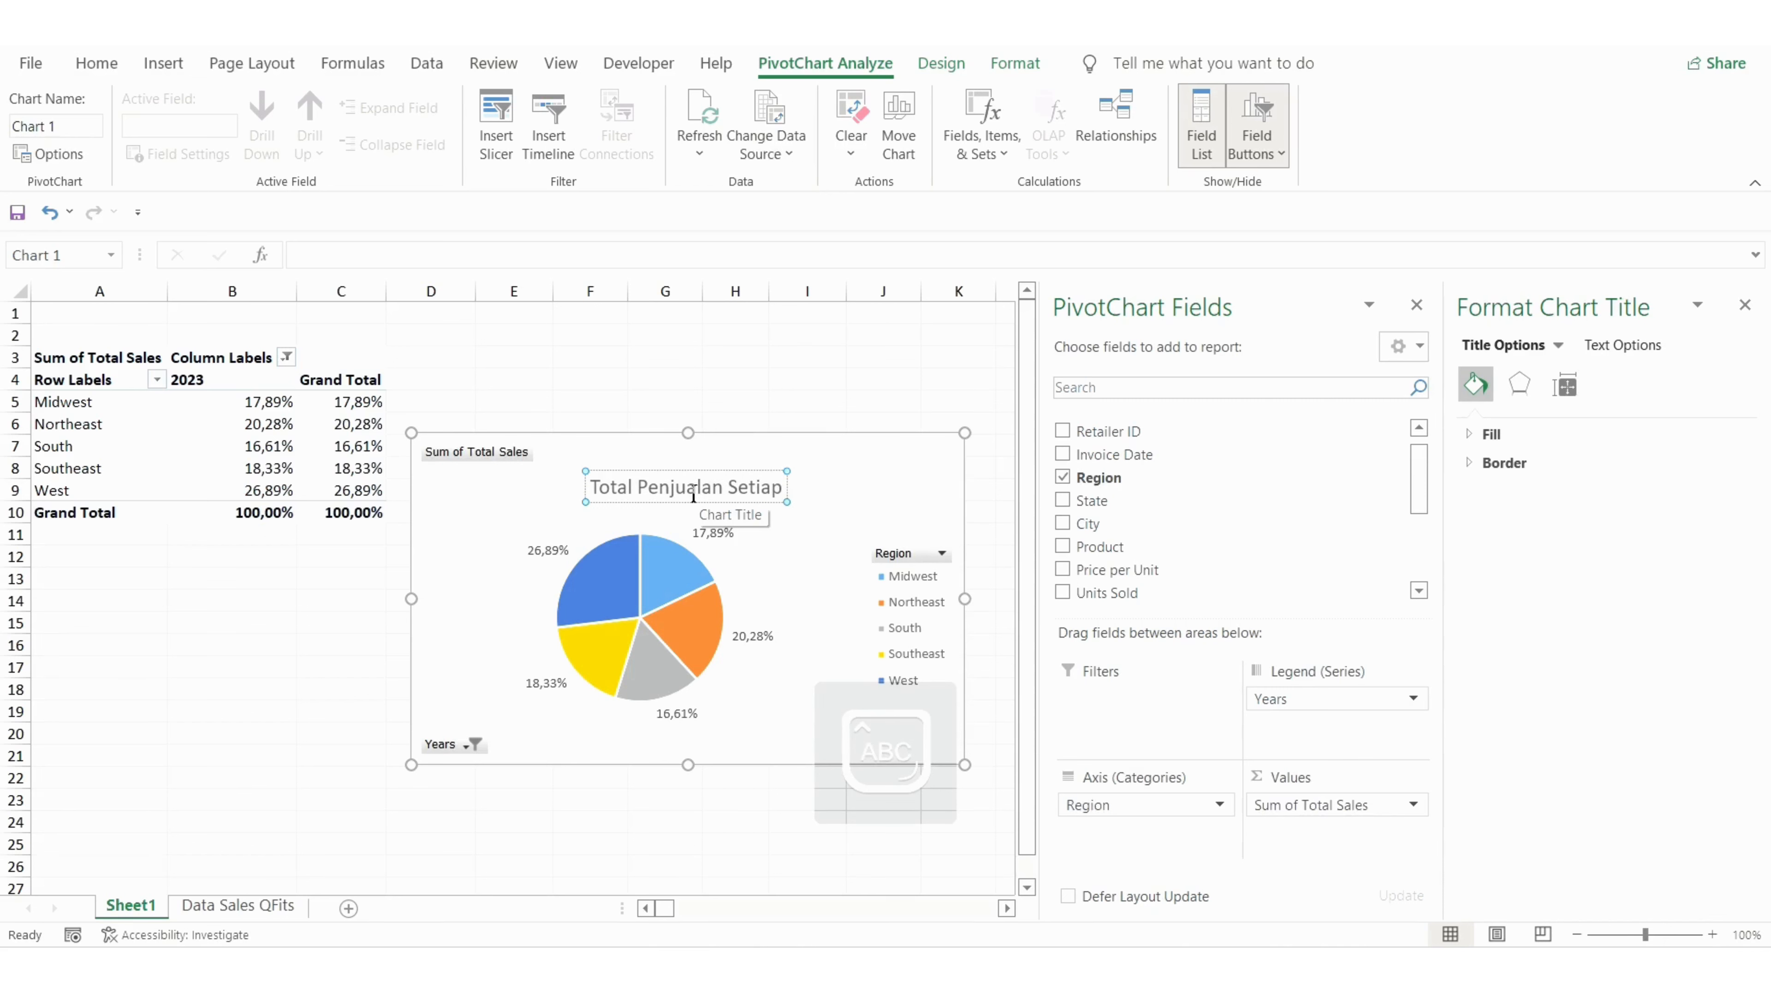
pyautogui.write(' Reg')
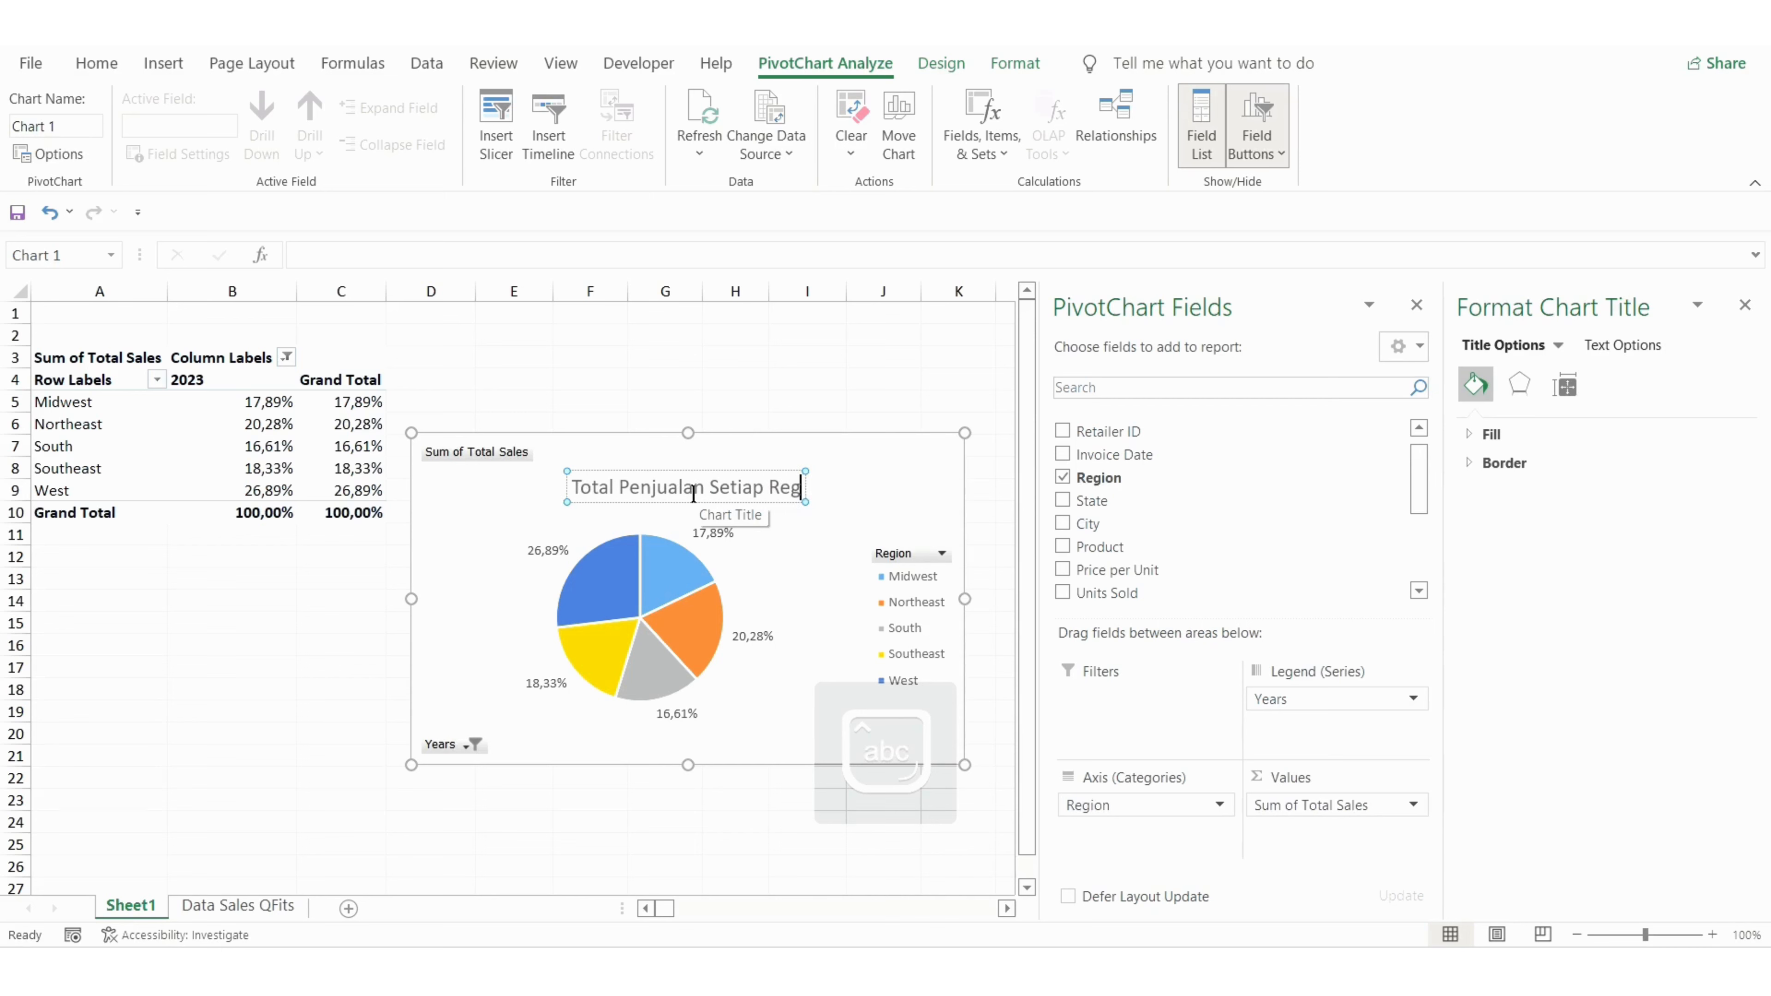
pyautogui.write('ion pad')
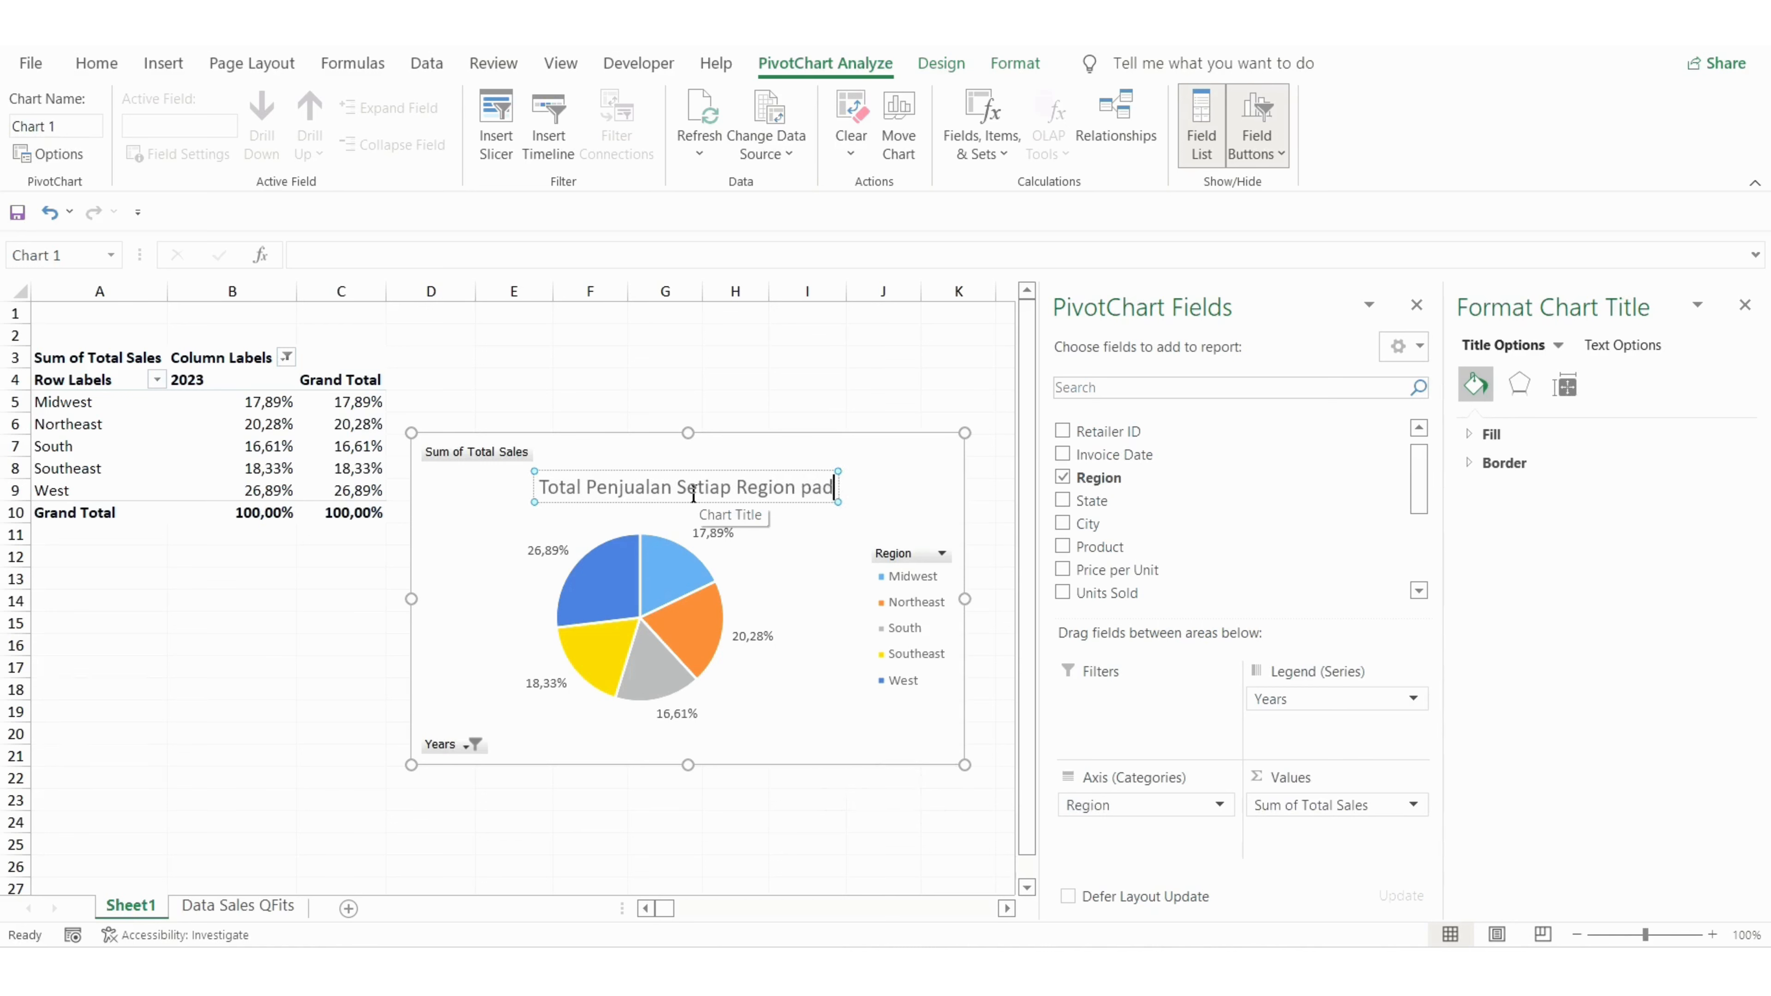
pyautogui.write('a Tahu')
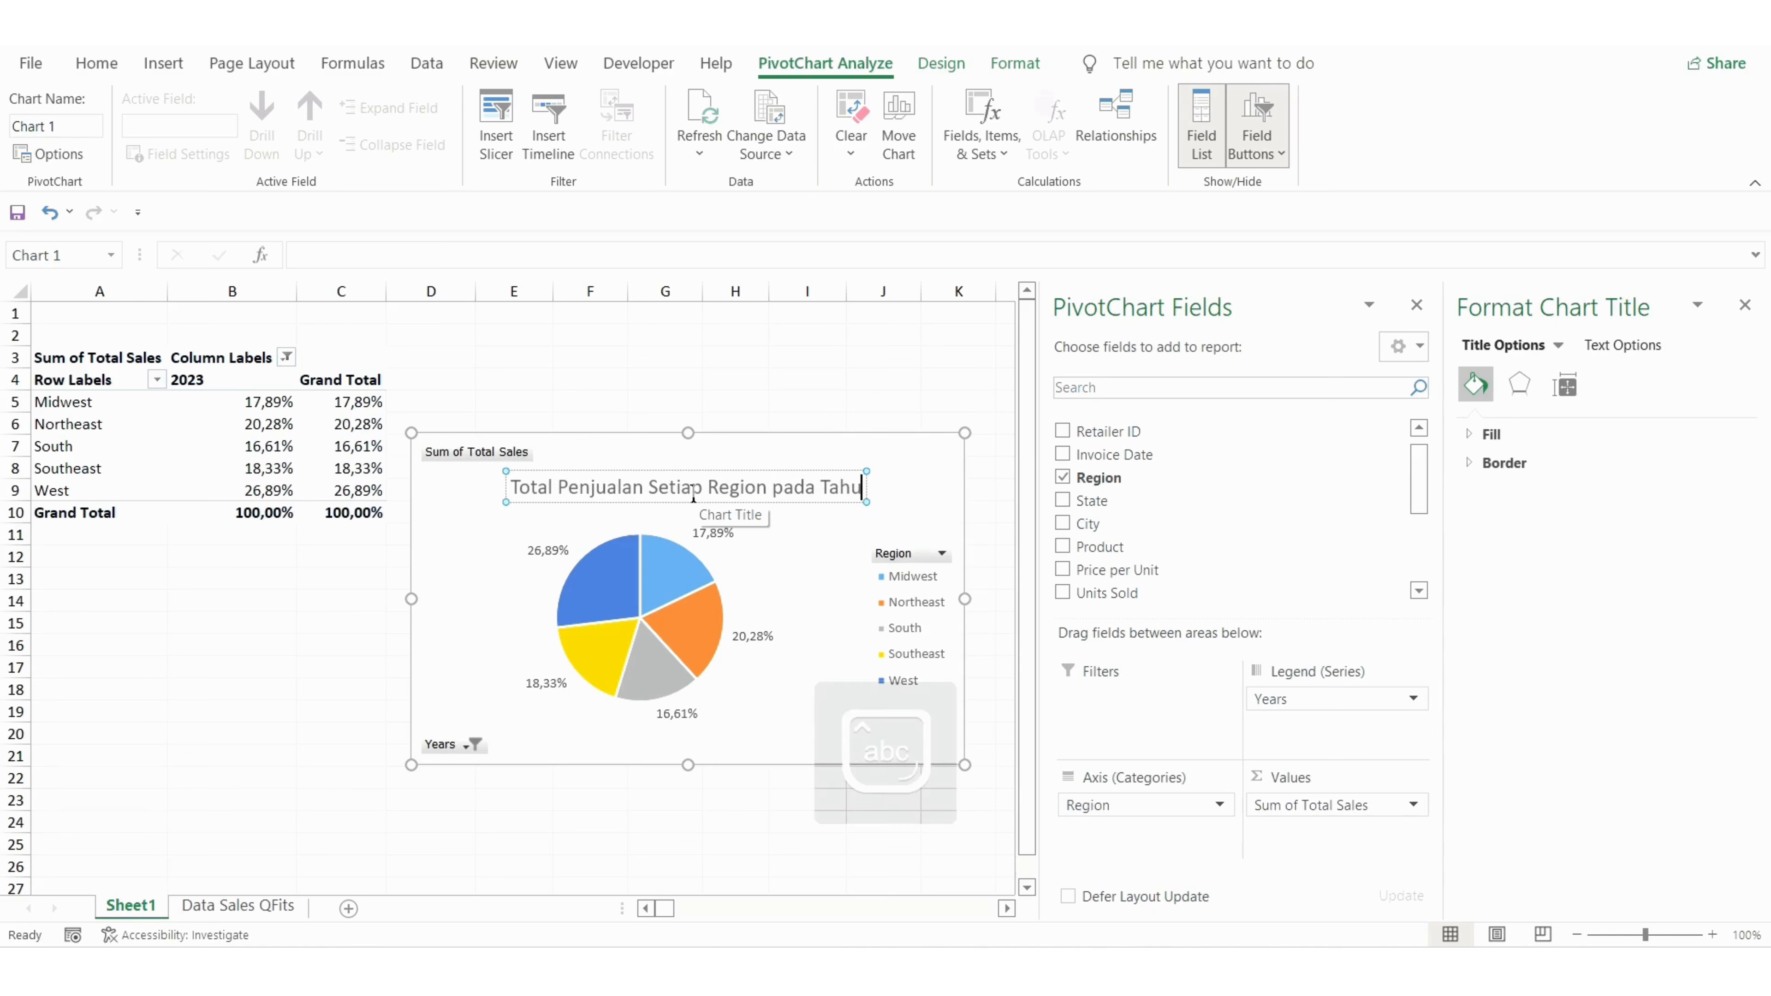
pyautogui.write('n 2023')
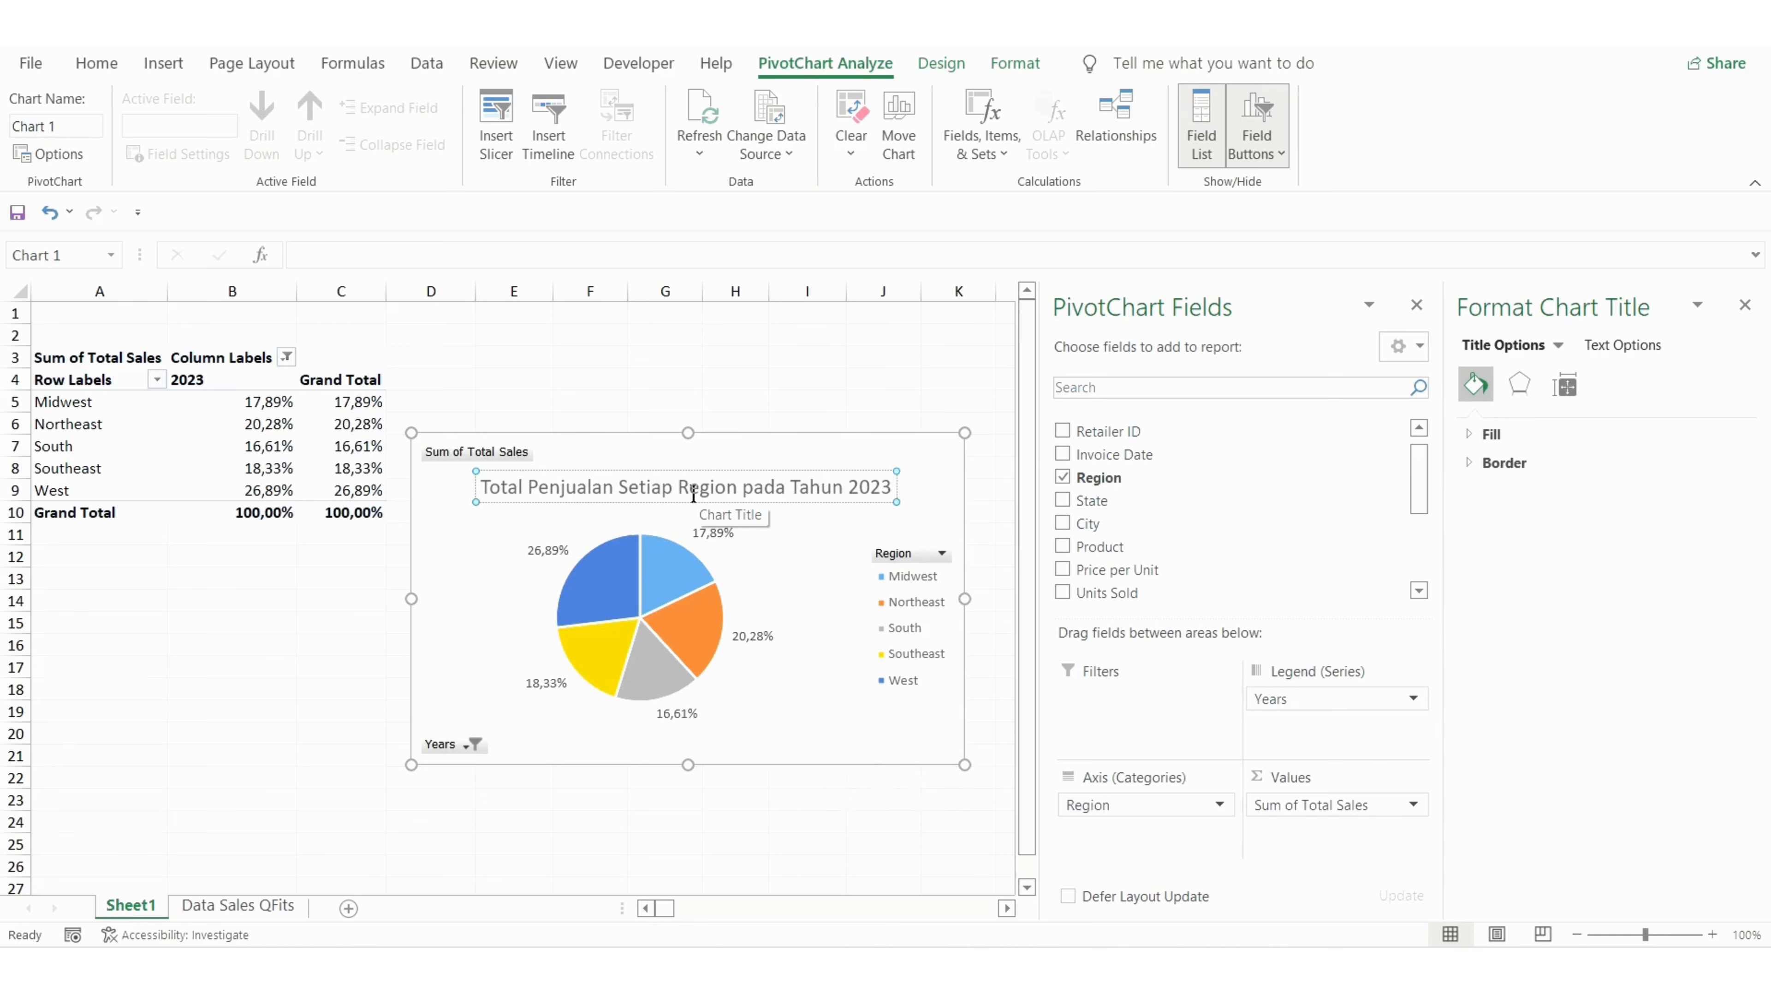
# Hide all field buttons on the pie chart
pyautogui.click(691, 621)
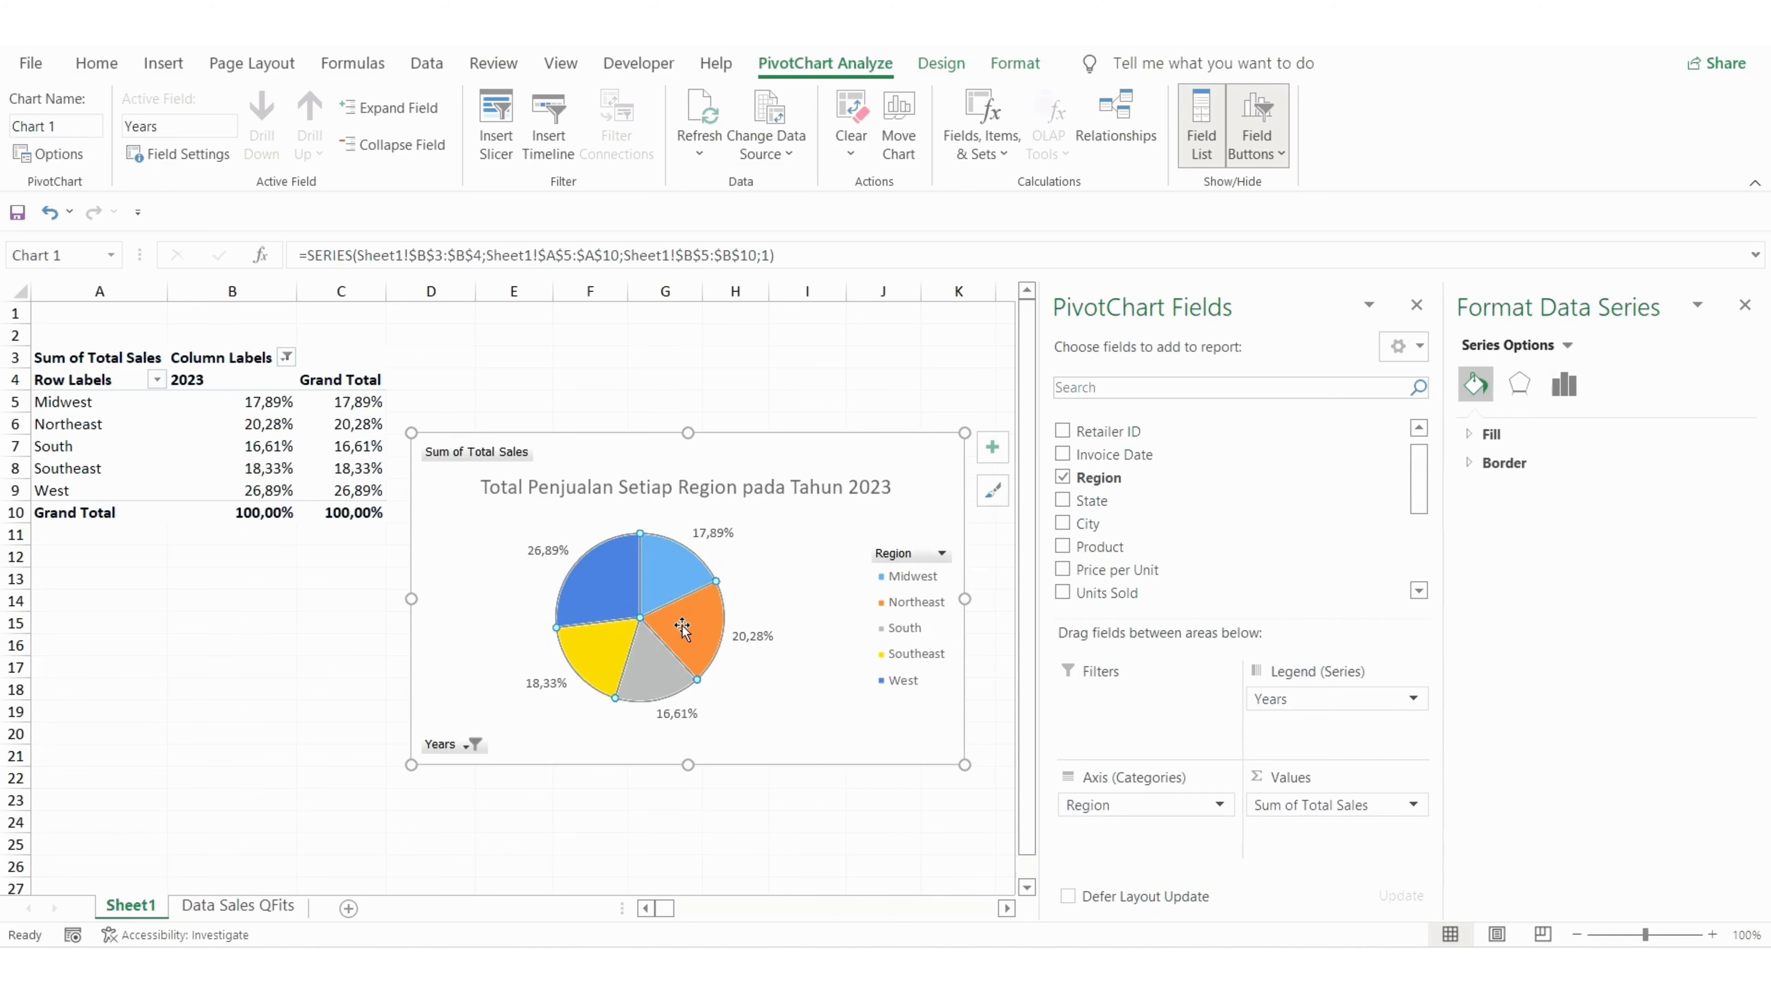
pyautogui.click(1265, 104)
# Fill the pie chart's Midwest slice with standard green and the West slice with the darkest theme green
pyautogui.click(682, 556)
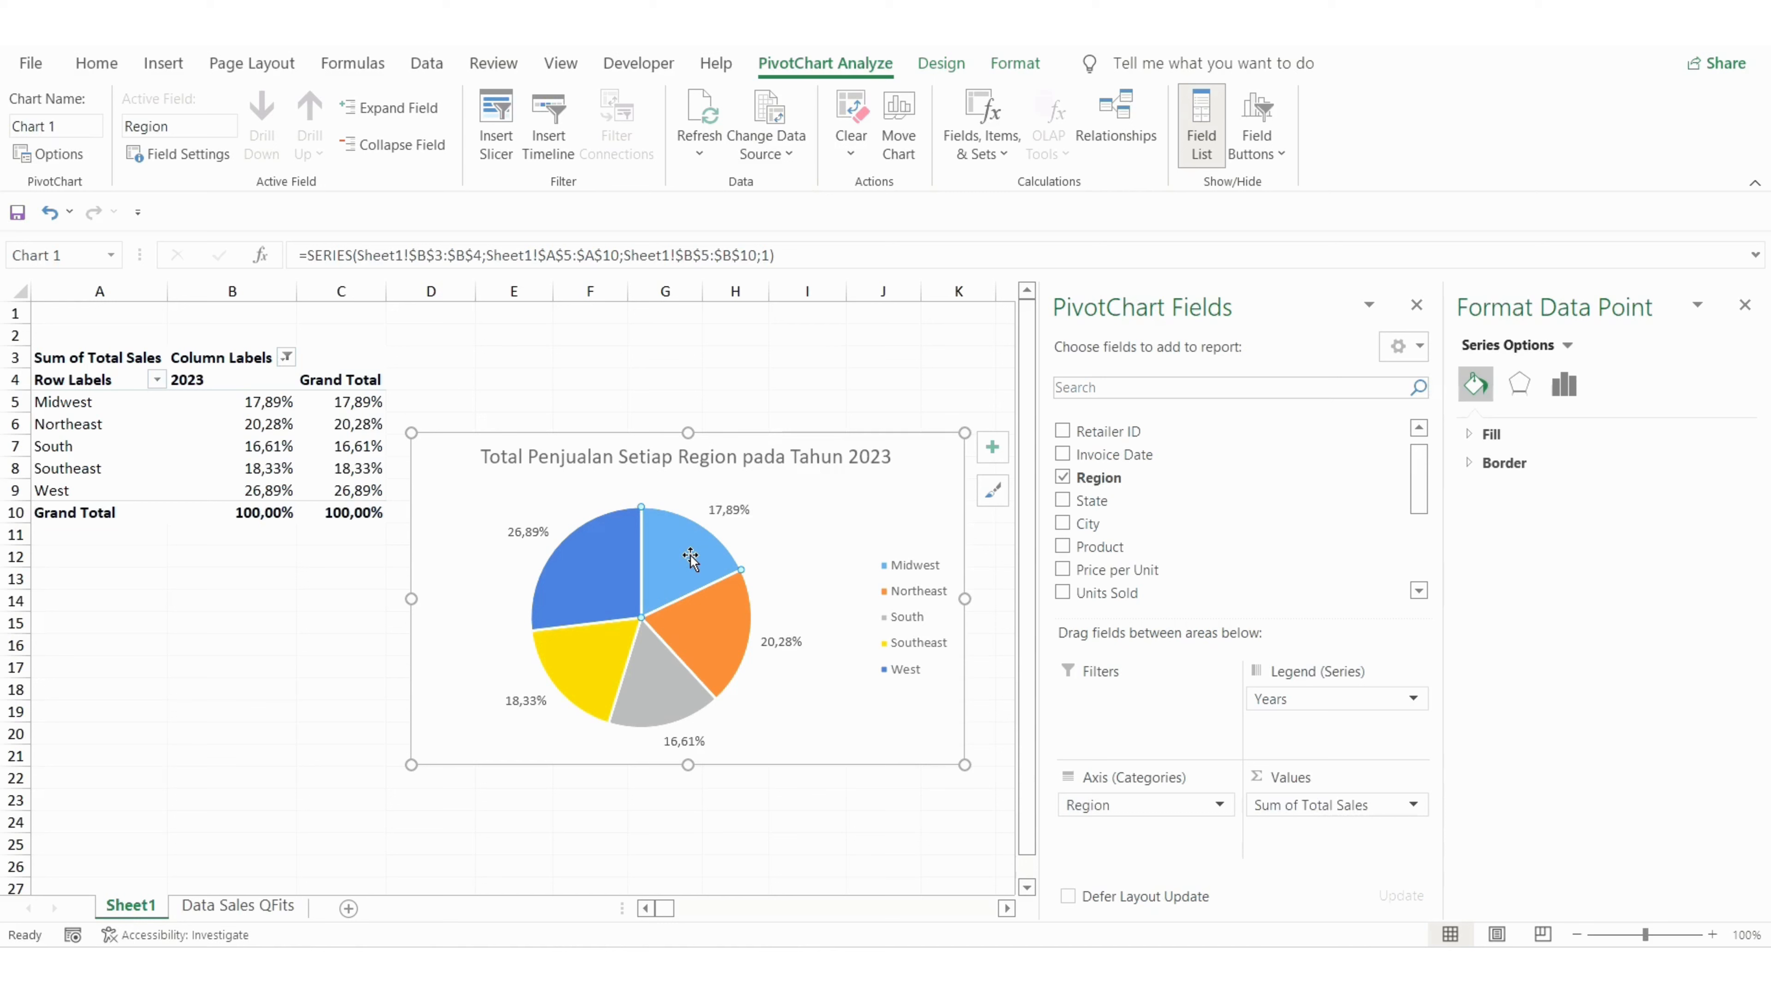
pyautogui.rightClick(690, 558)
pyautogui.click(718, 488)
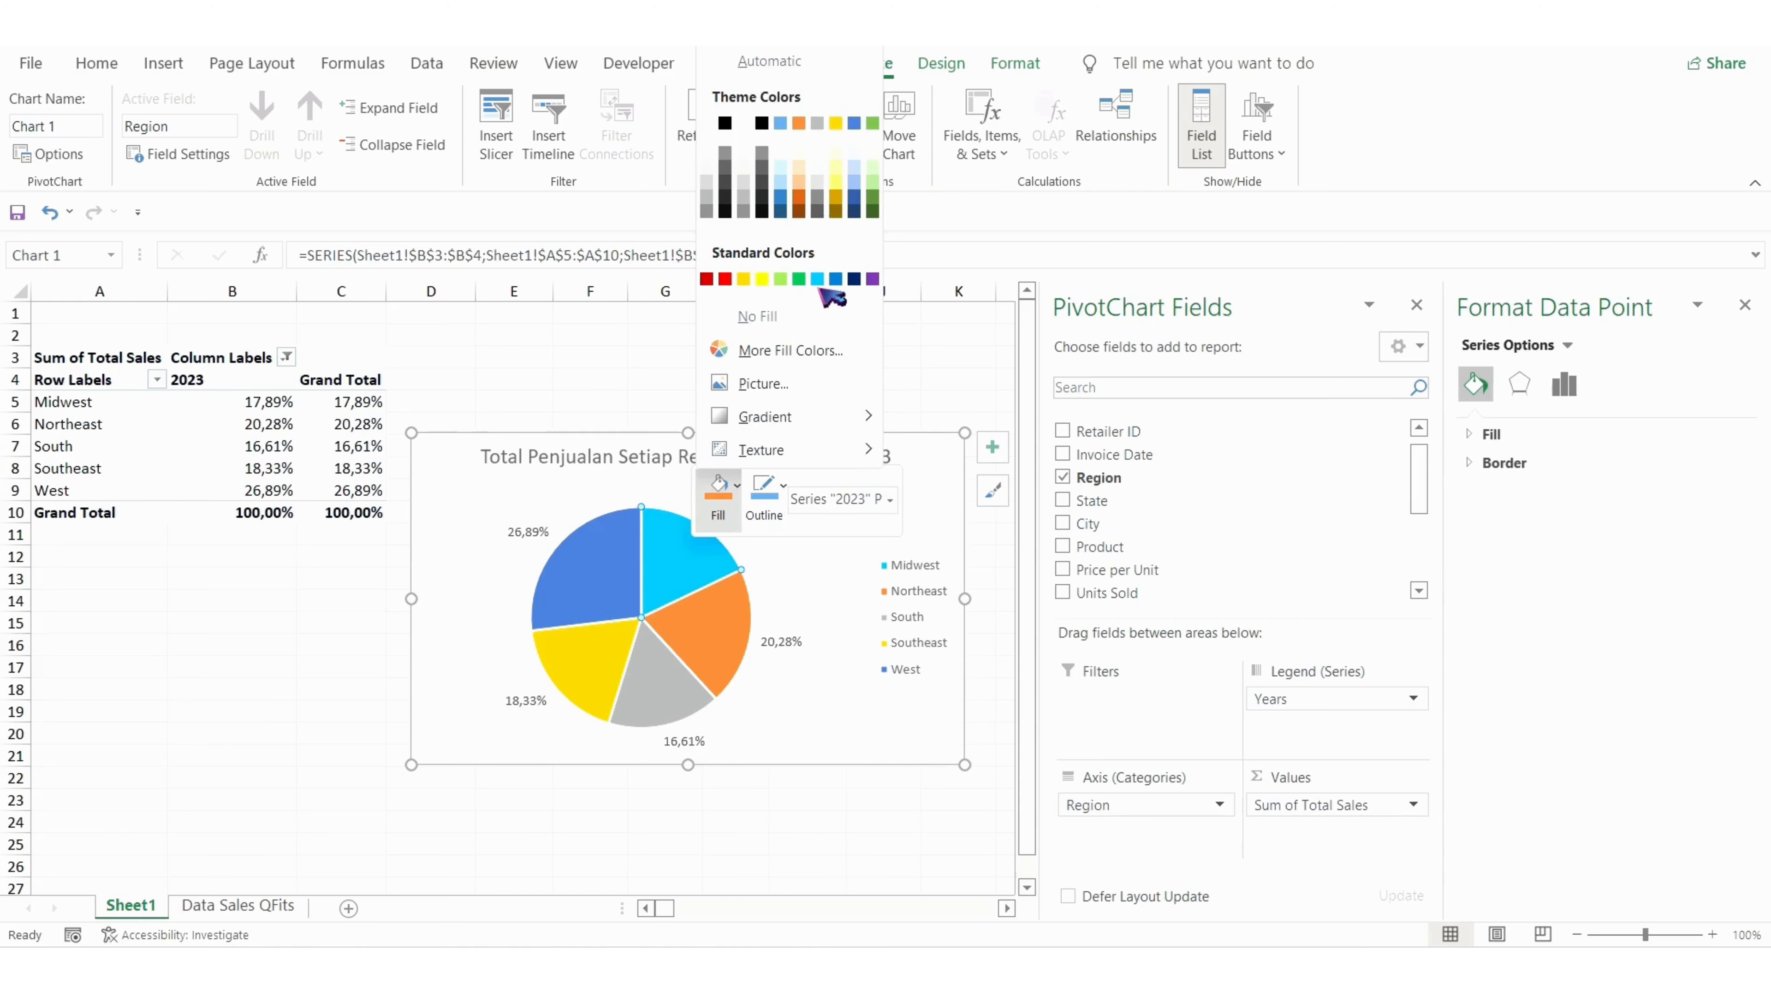
pyautogui.click(799, 280)
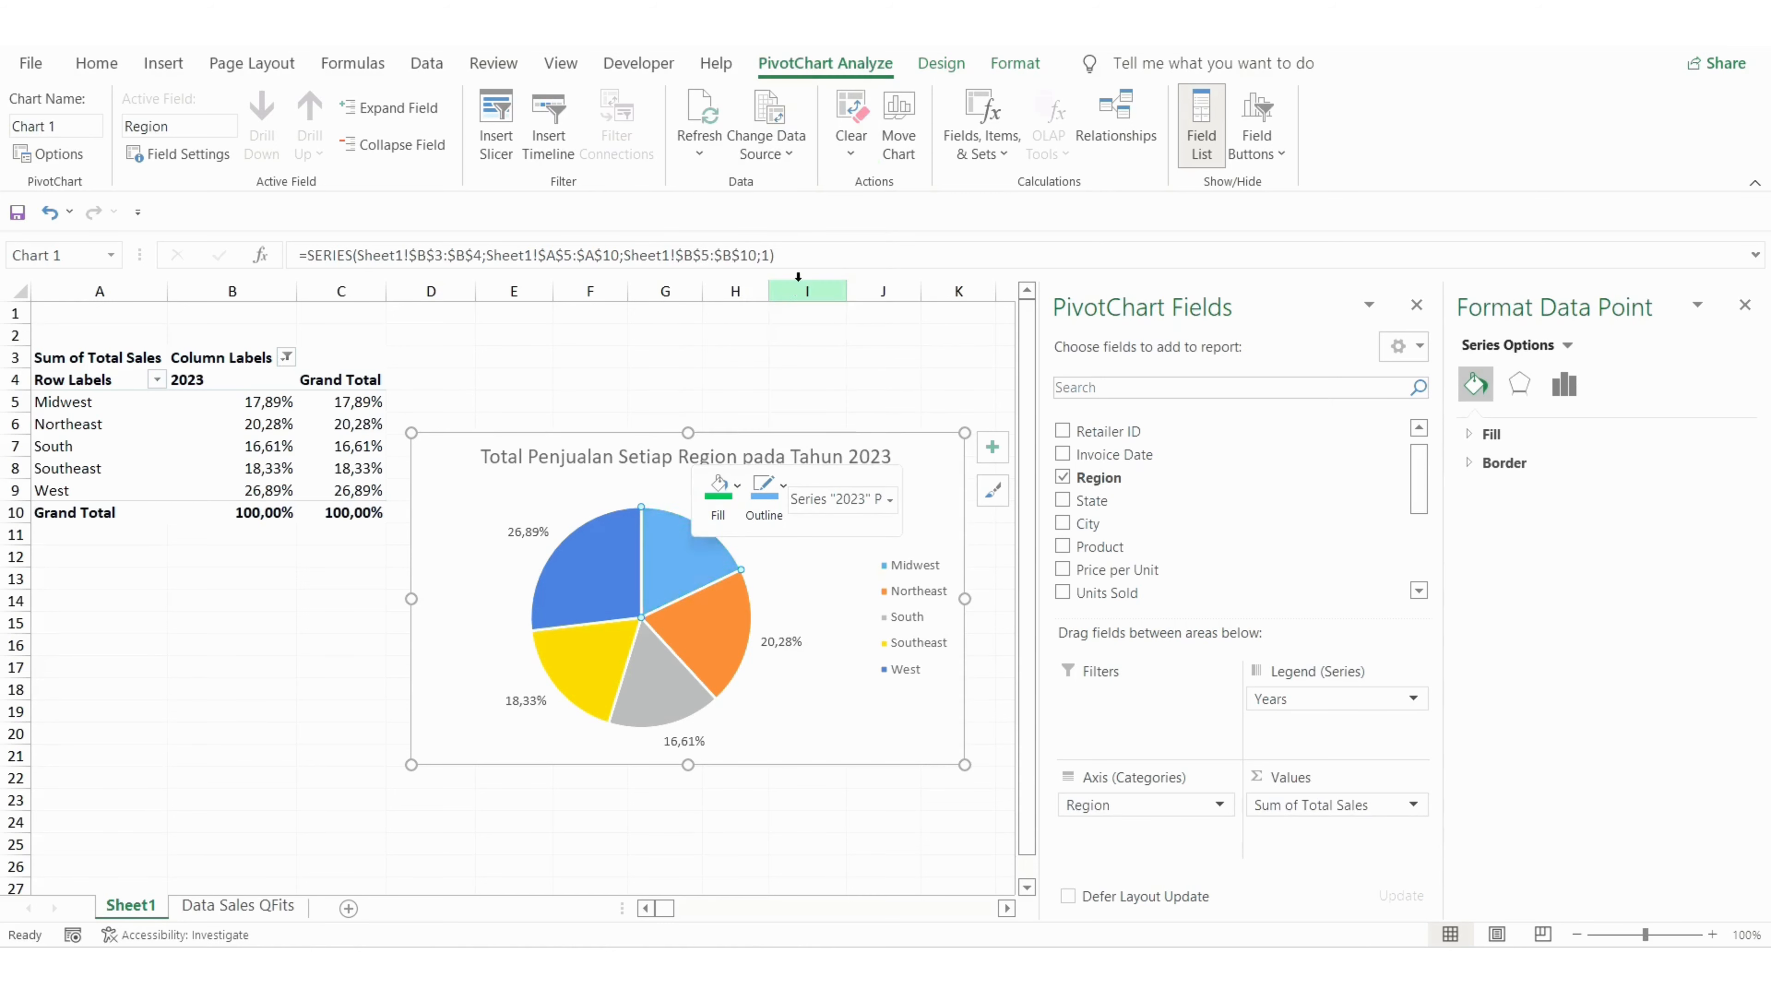
pyautogui.rightClick(610, 585)
pyautogui.click(638, 623)
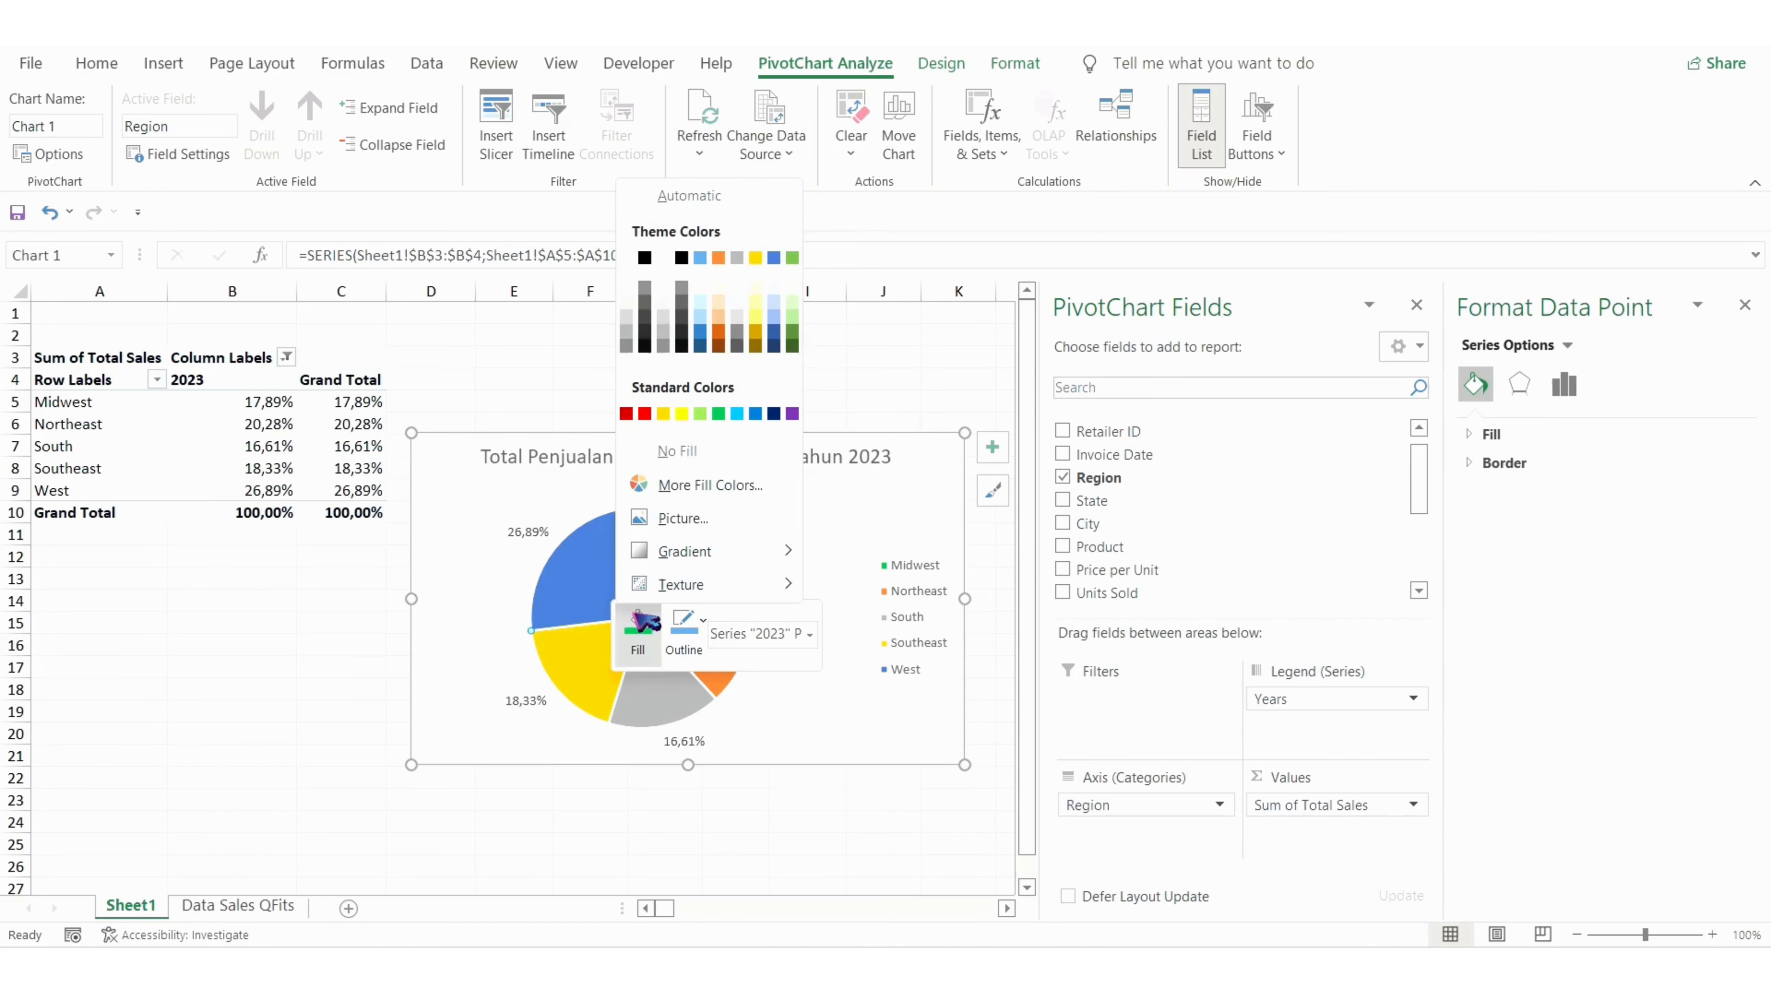
pyautogui.click(792, 346)
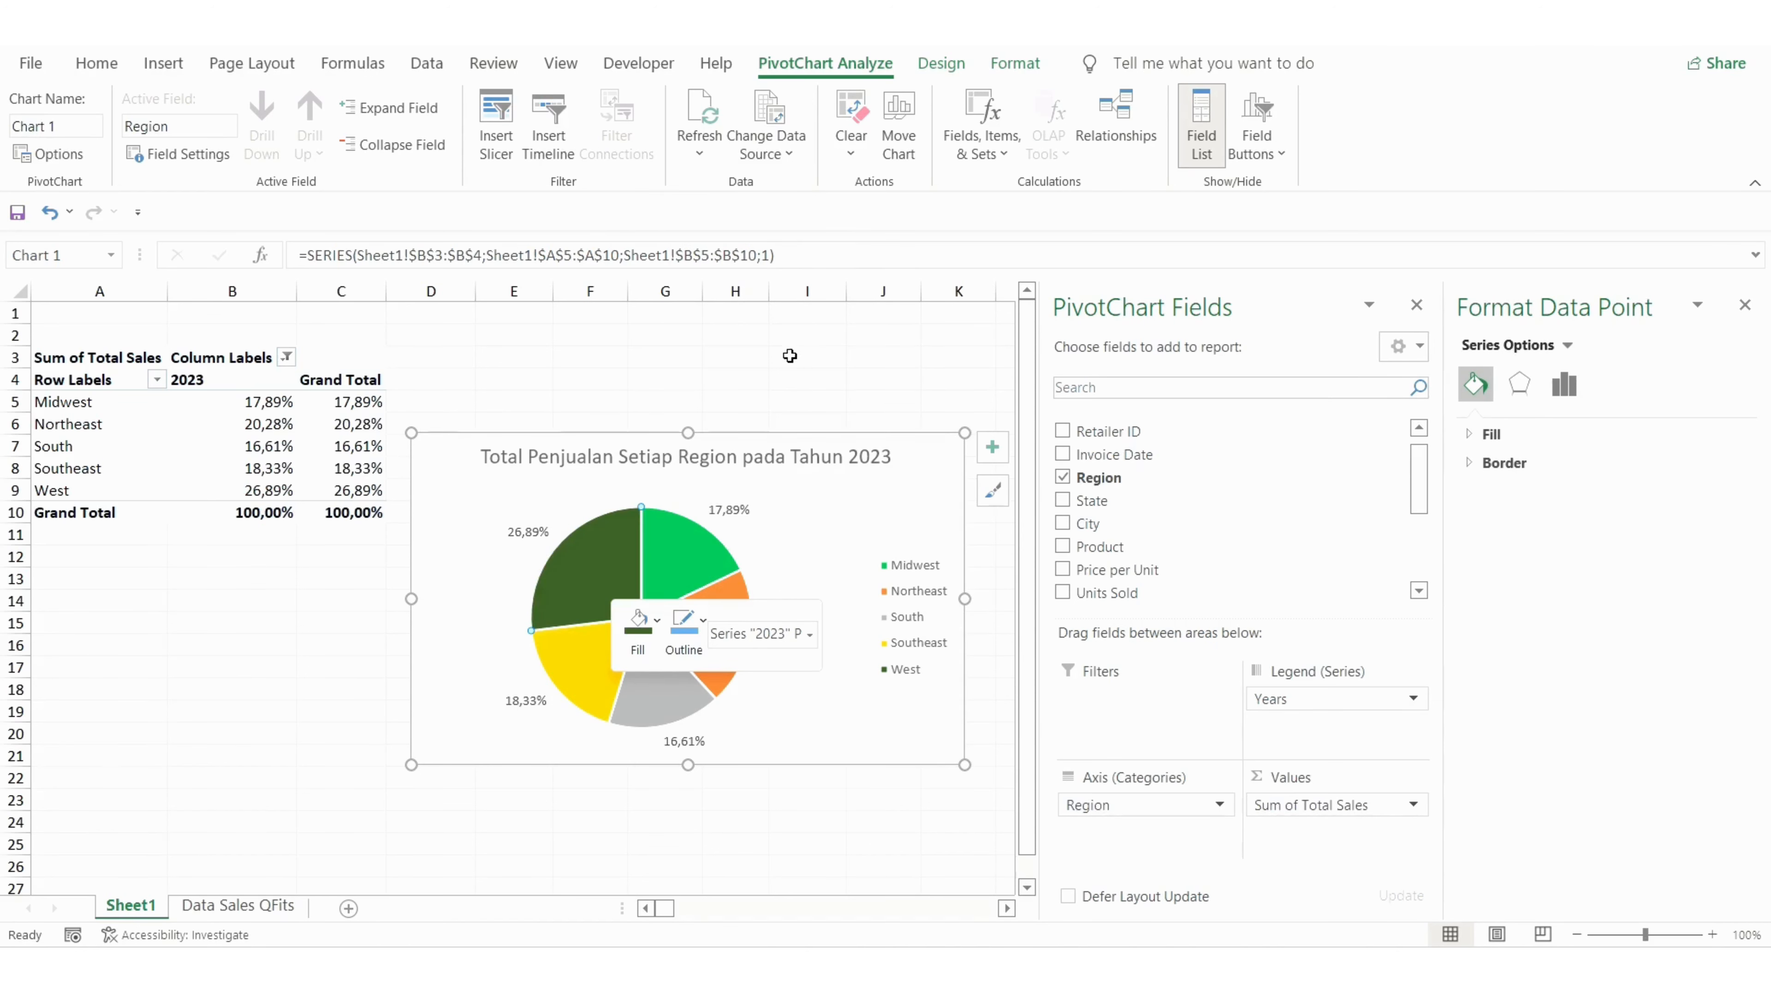
# Fill the pie chart's South slice with very light green and the Northeast slice with medium-dark theme green
pyautogui.rightClick(691, 715)
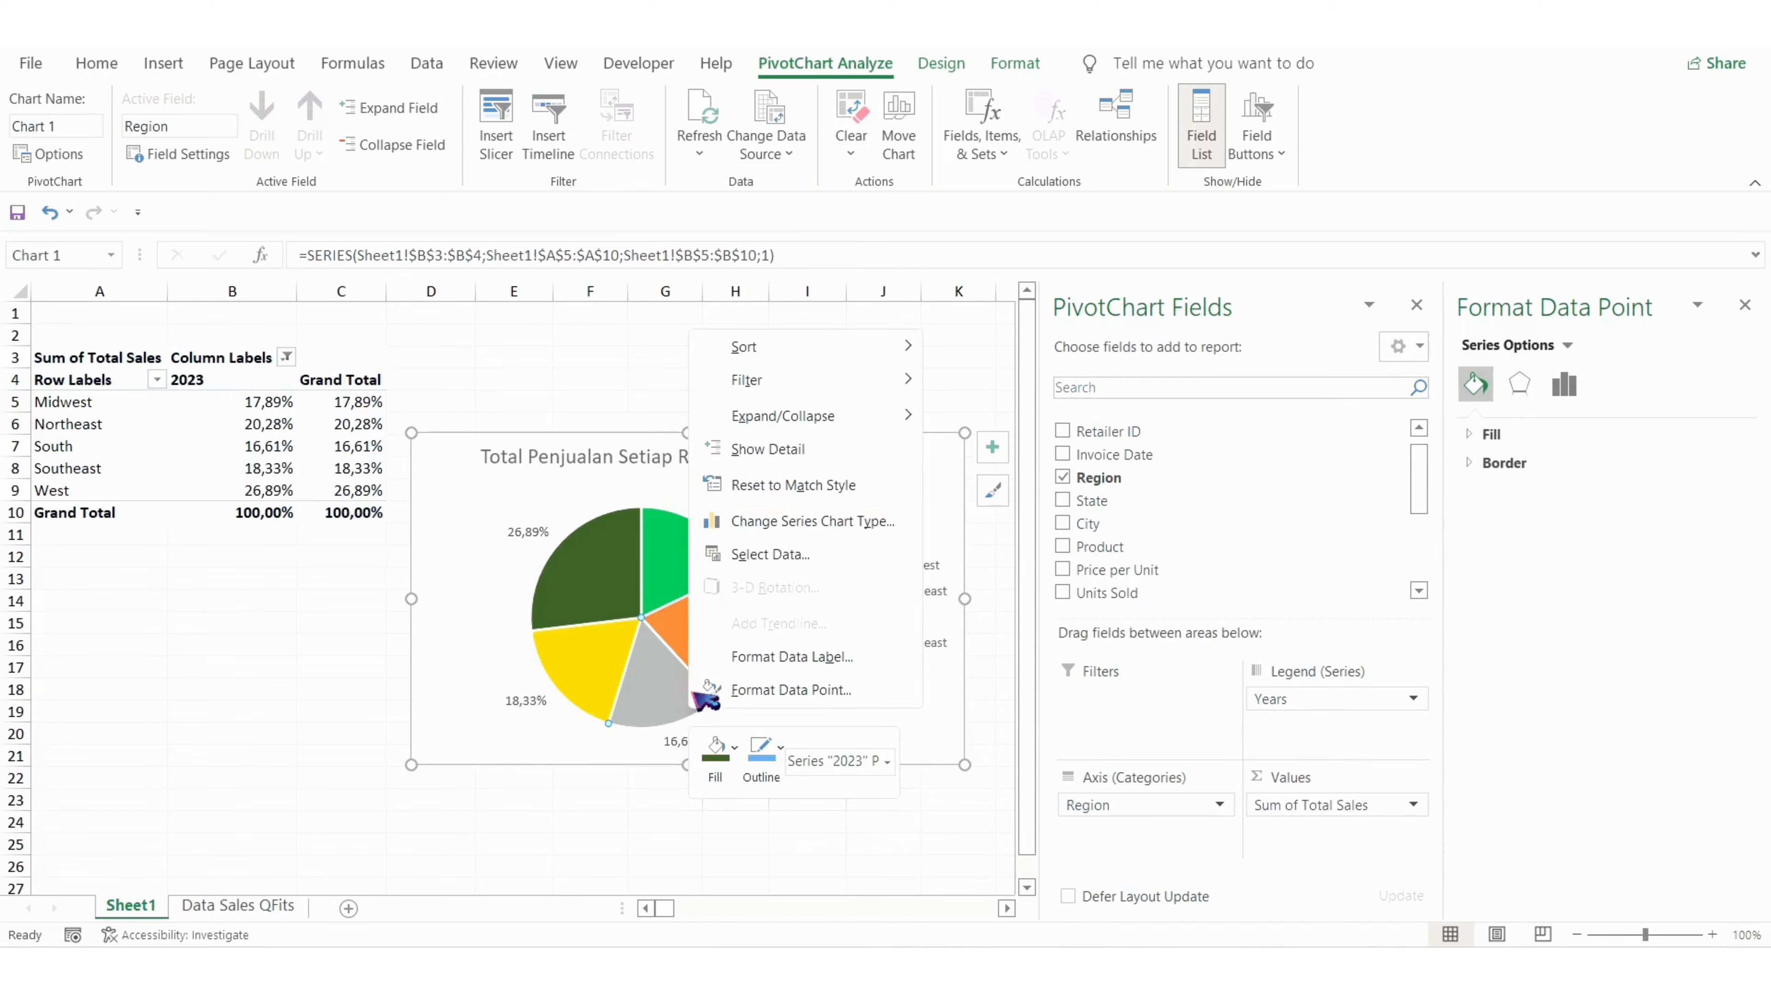
pyautogui.click(733, 752)
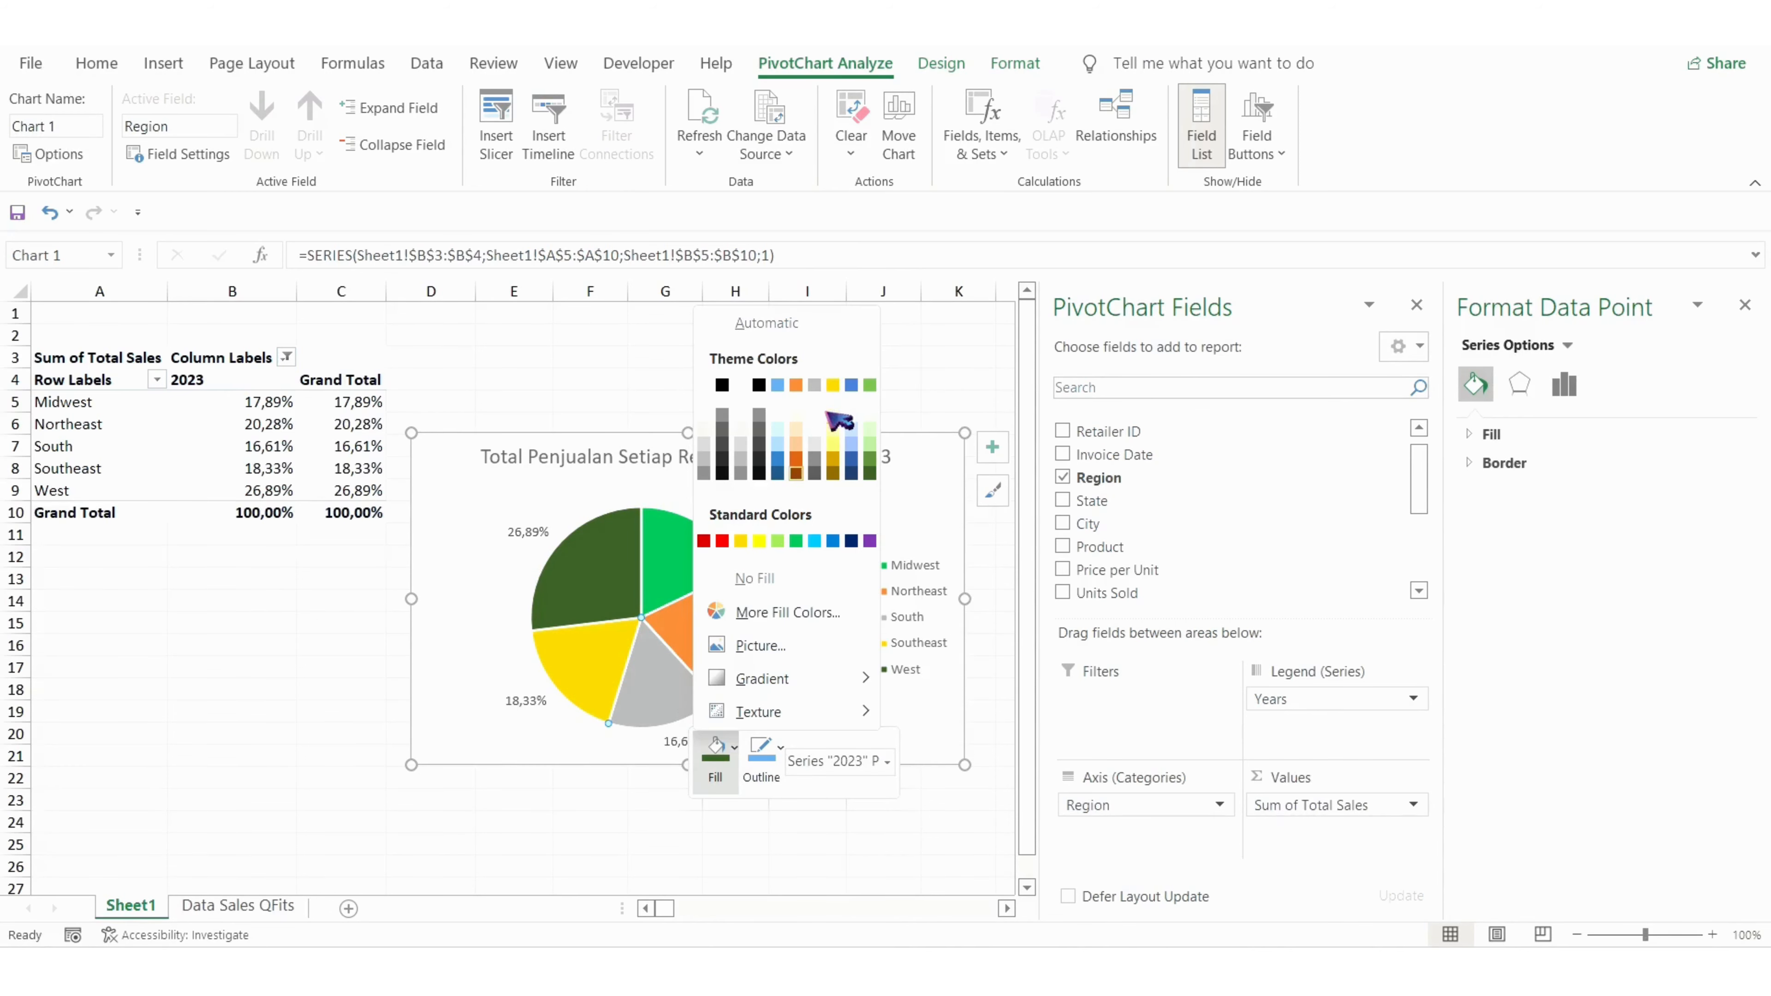
pyautogui.click(869, 441)
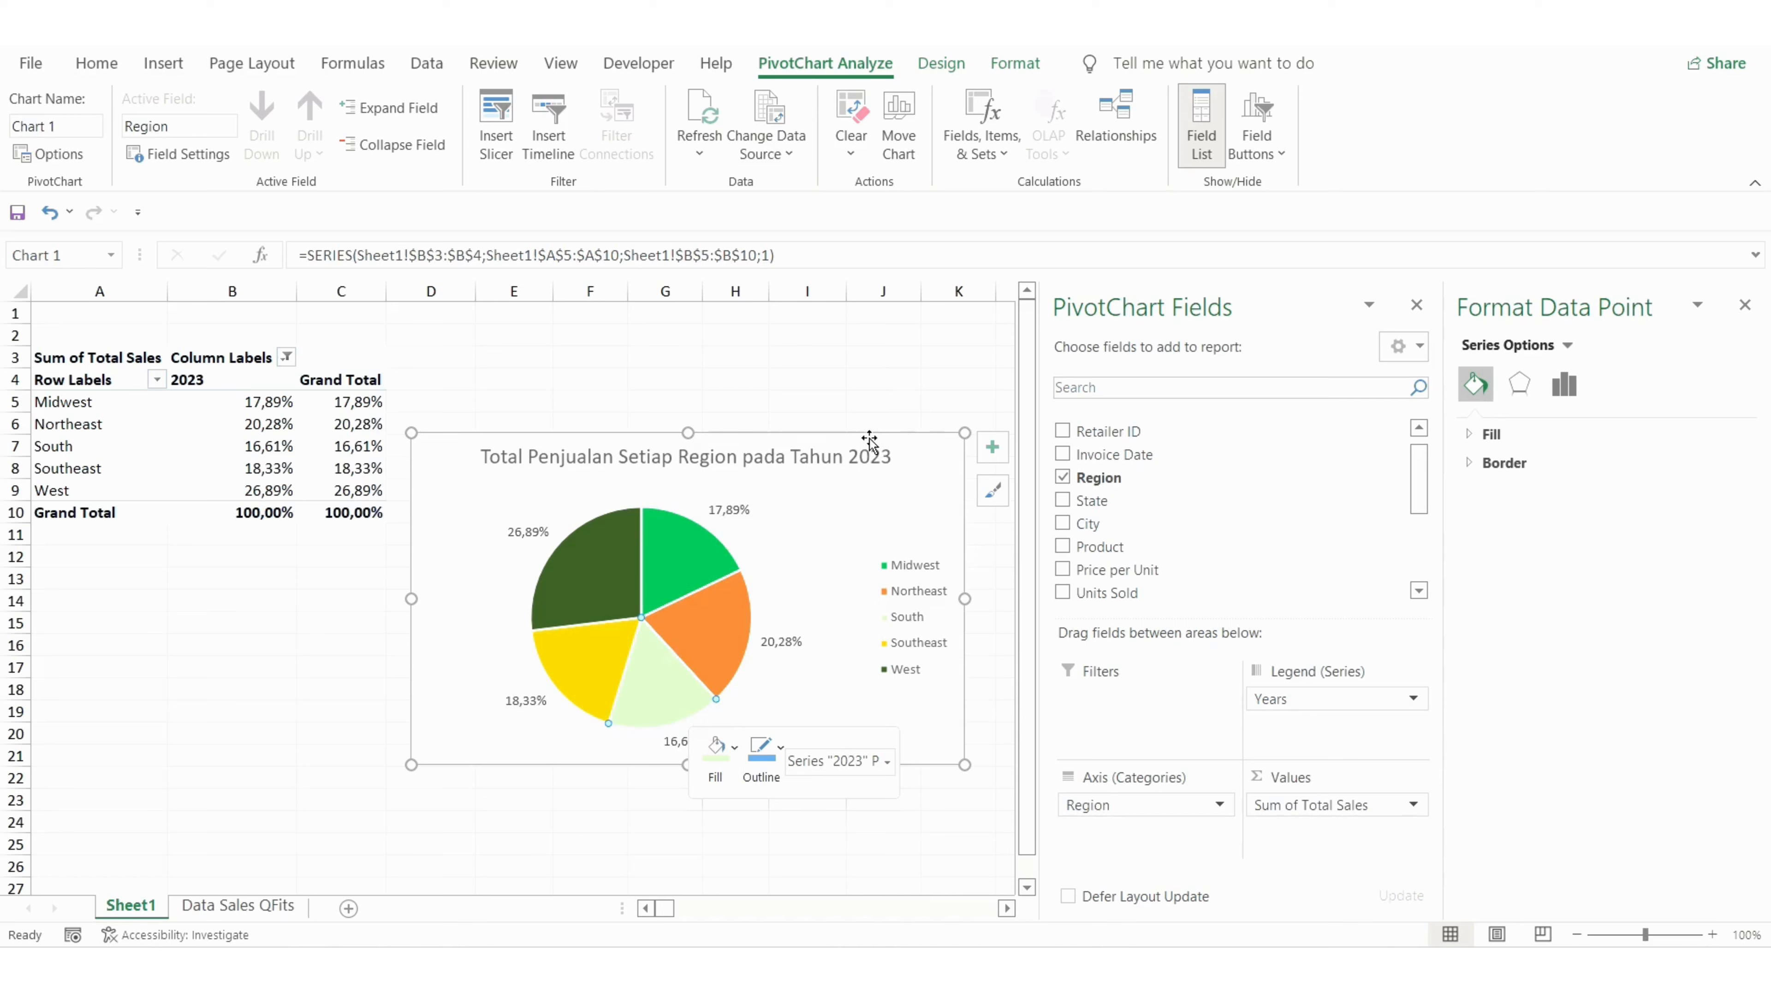
pyautogui.rightClick(725, 652)
pyautogui.click(750, 690)
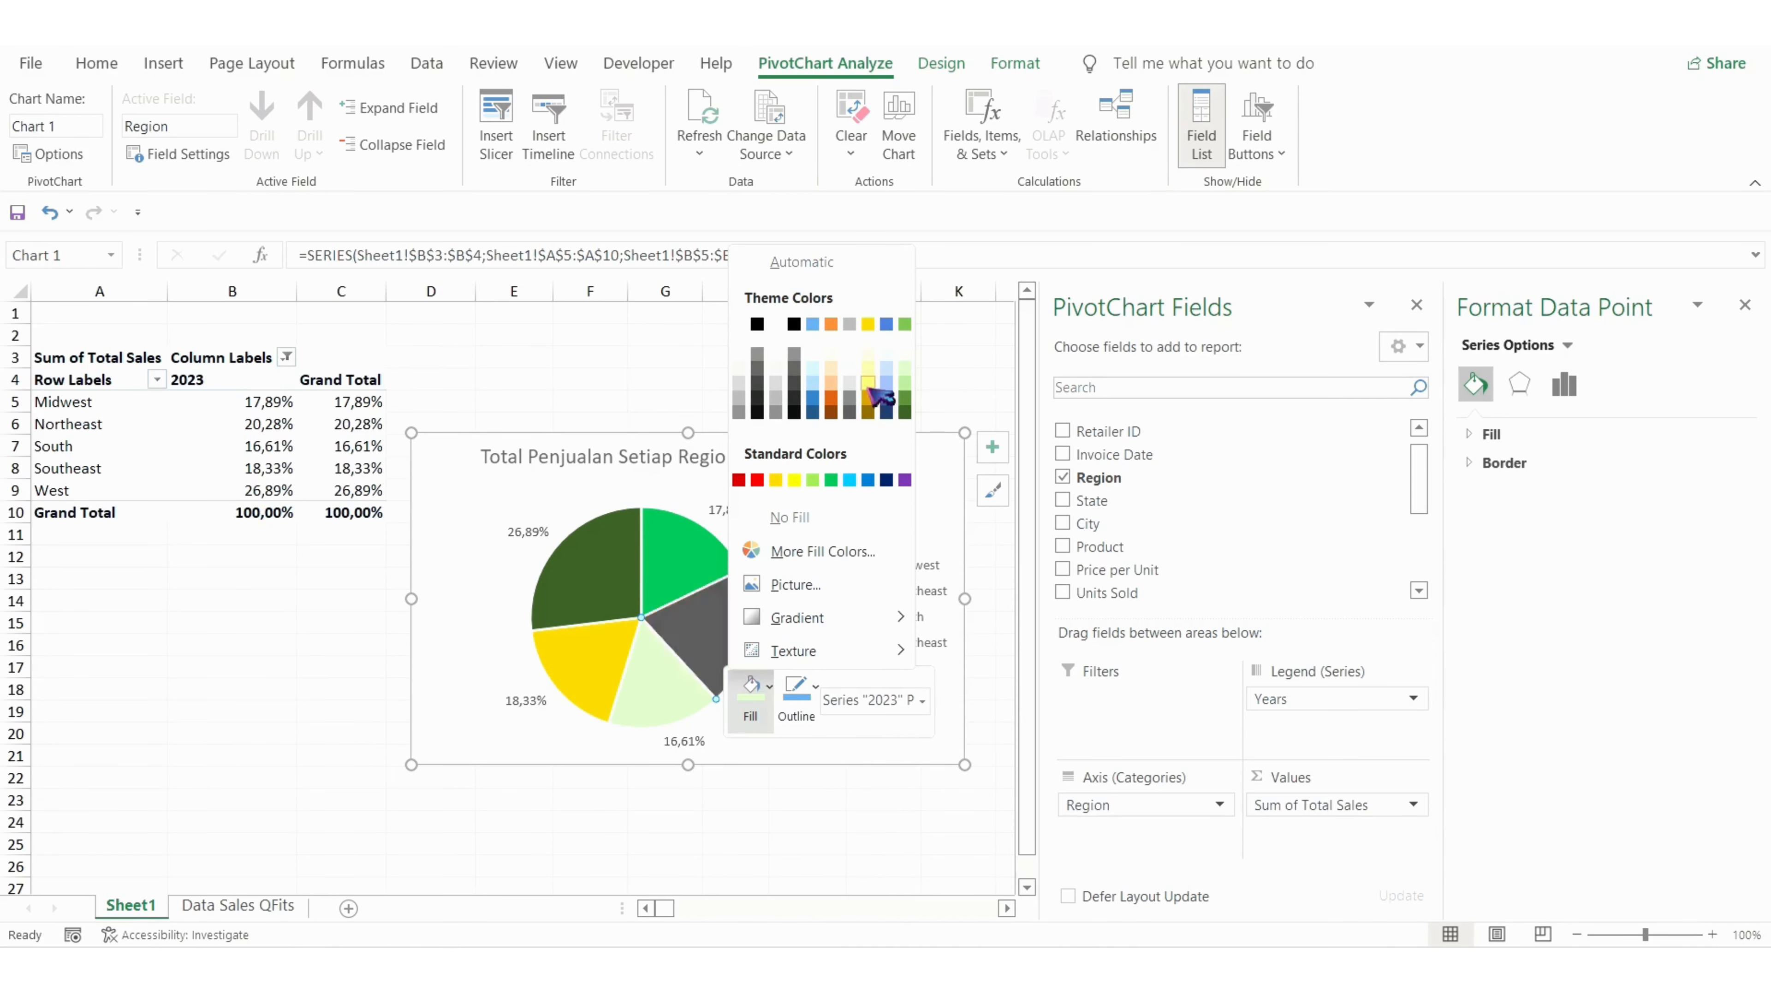
pyautogui.click(905, 397)
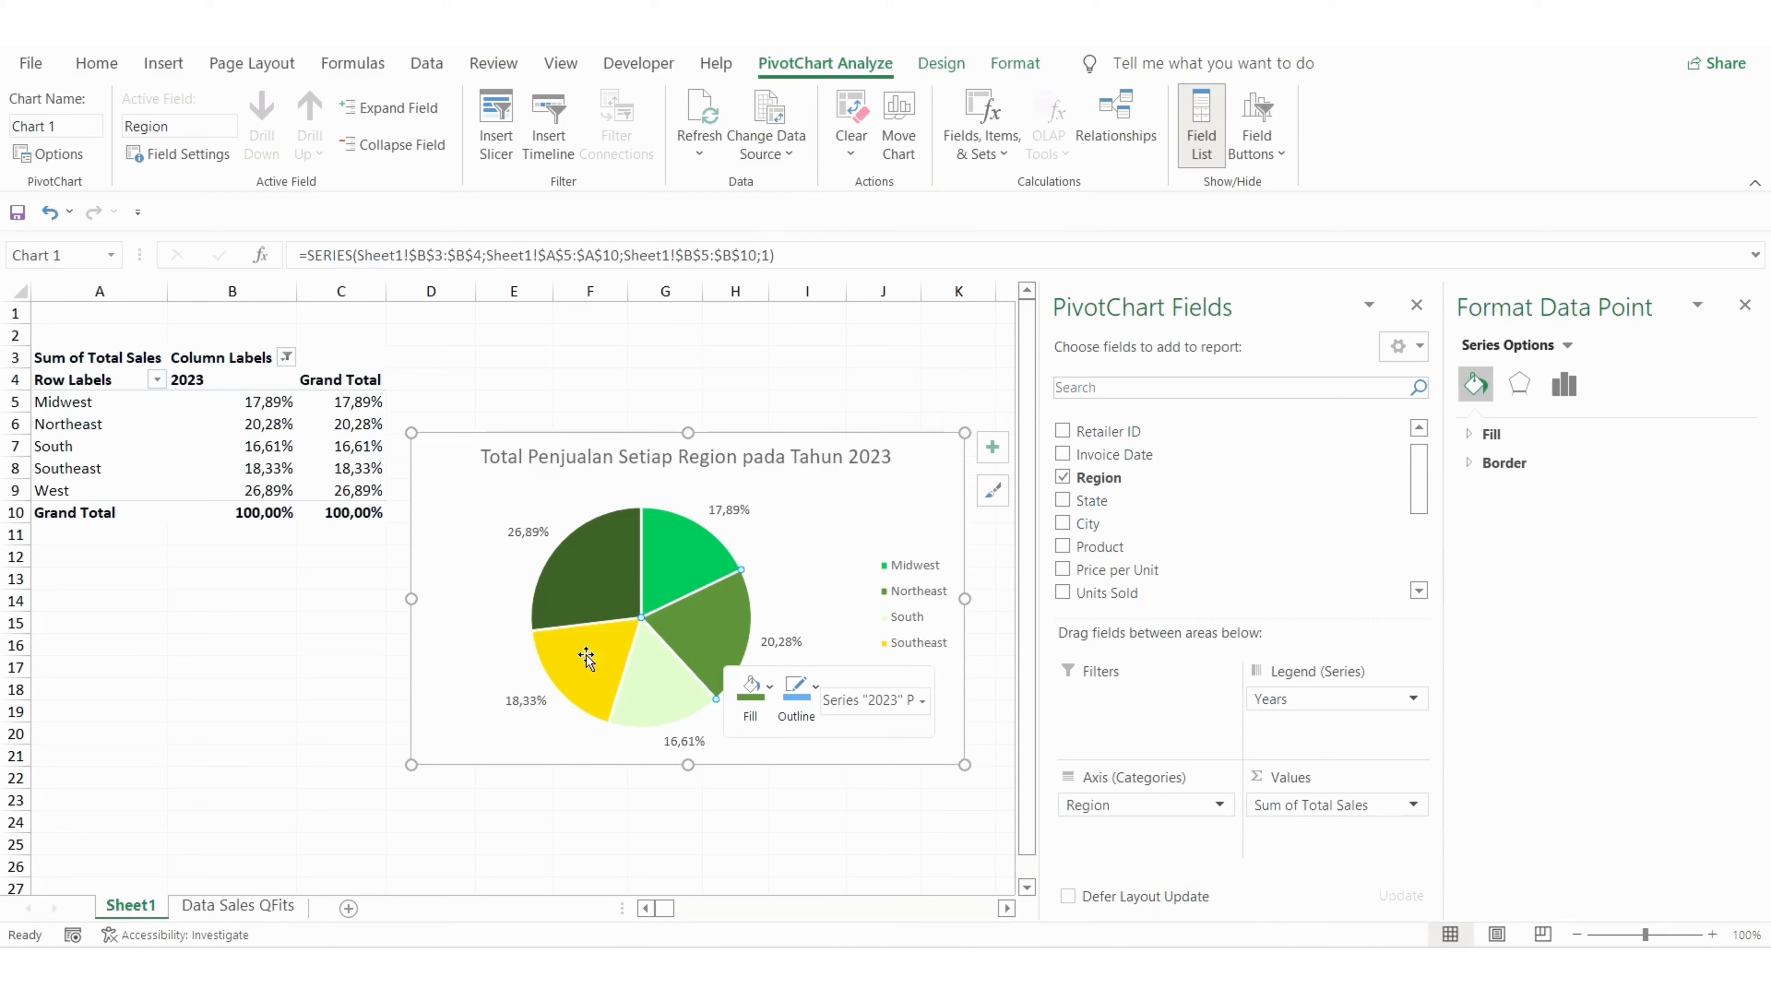
# Change the fill colour of the pie chart's Southeast slice
pyautogui.rightClick(607, 652)
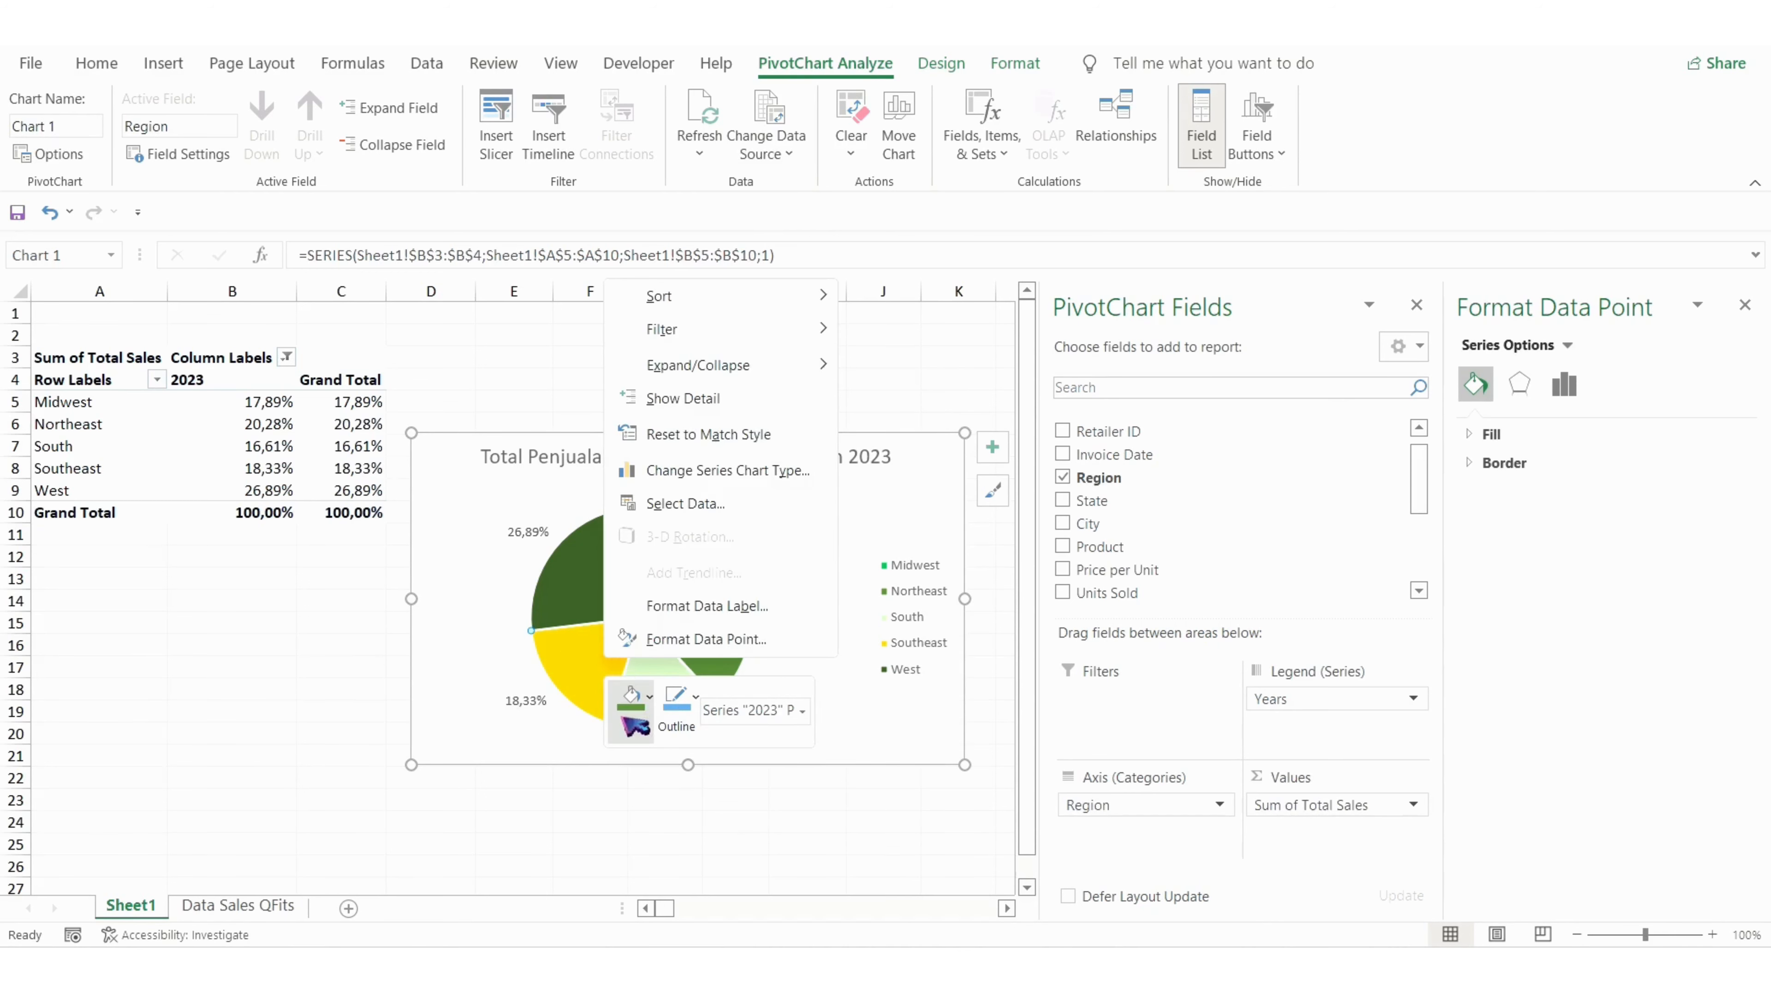
# Fill the selected pie slice with a lighter shade of the green theme colour
pyautogui.click(631, 699)
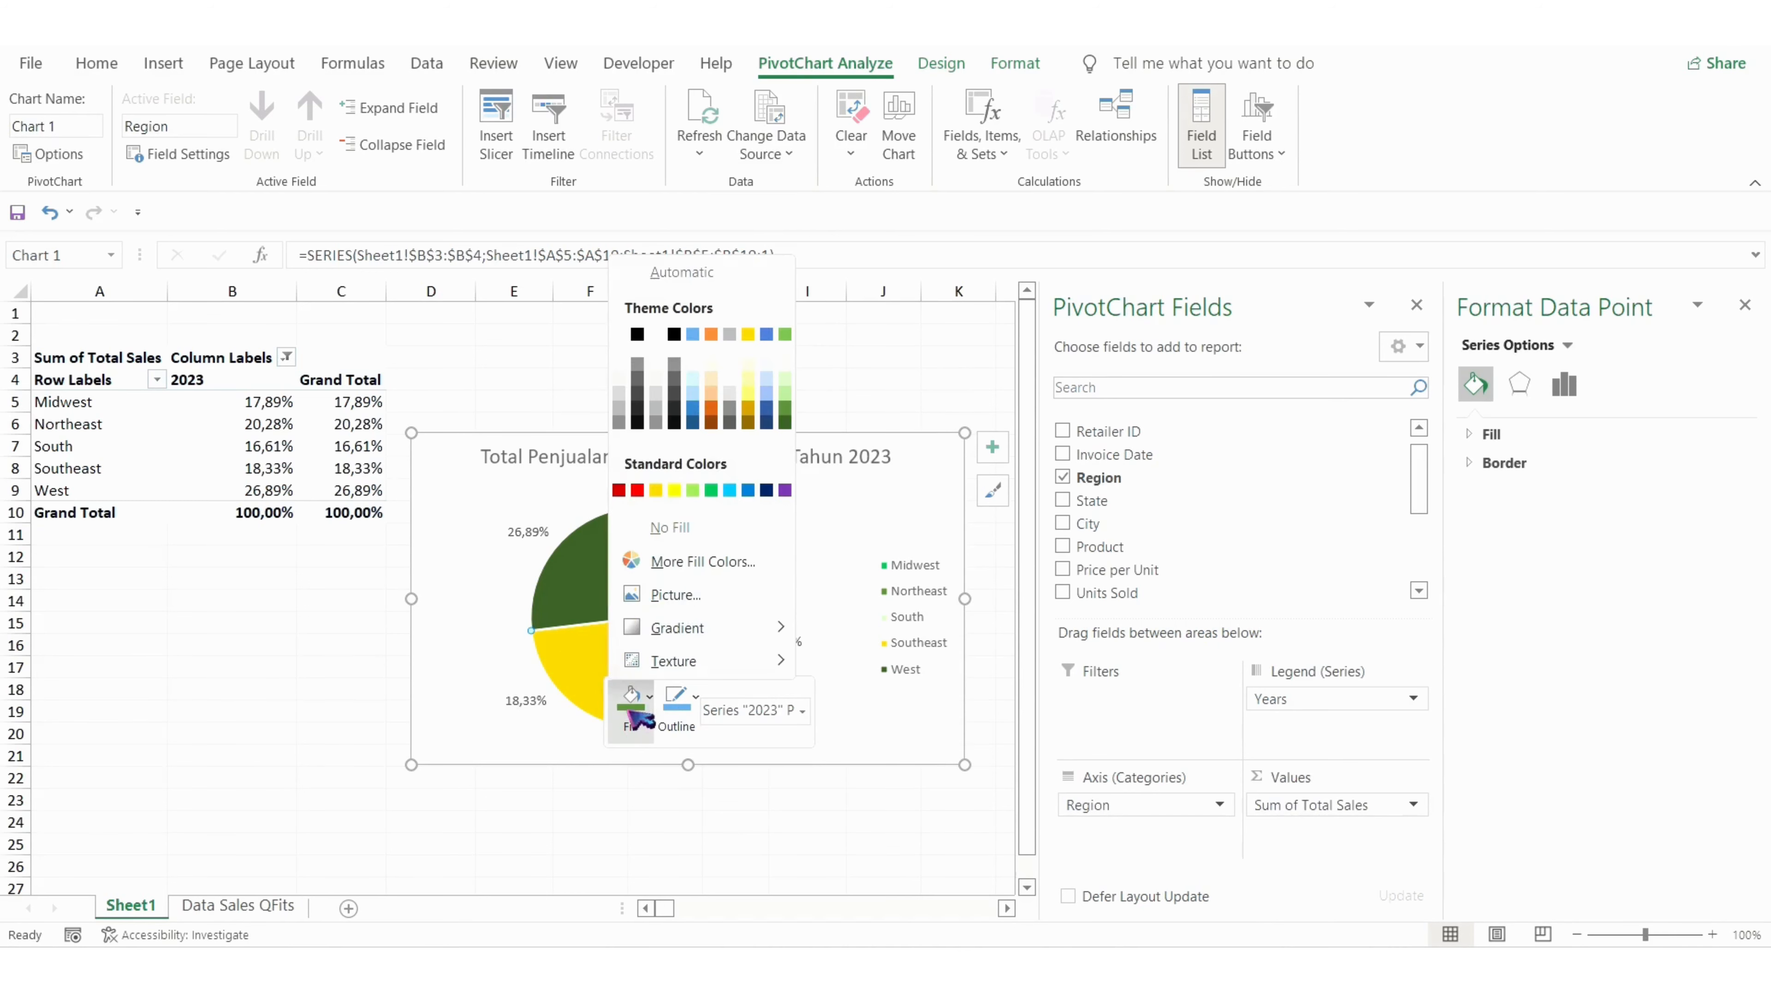
pyautogui.click(784, 396)
pyautogui.click(760, 536)
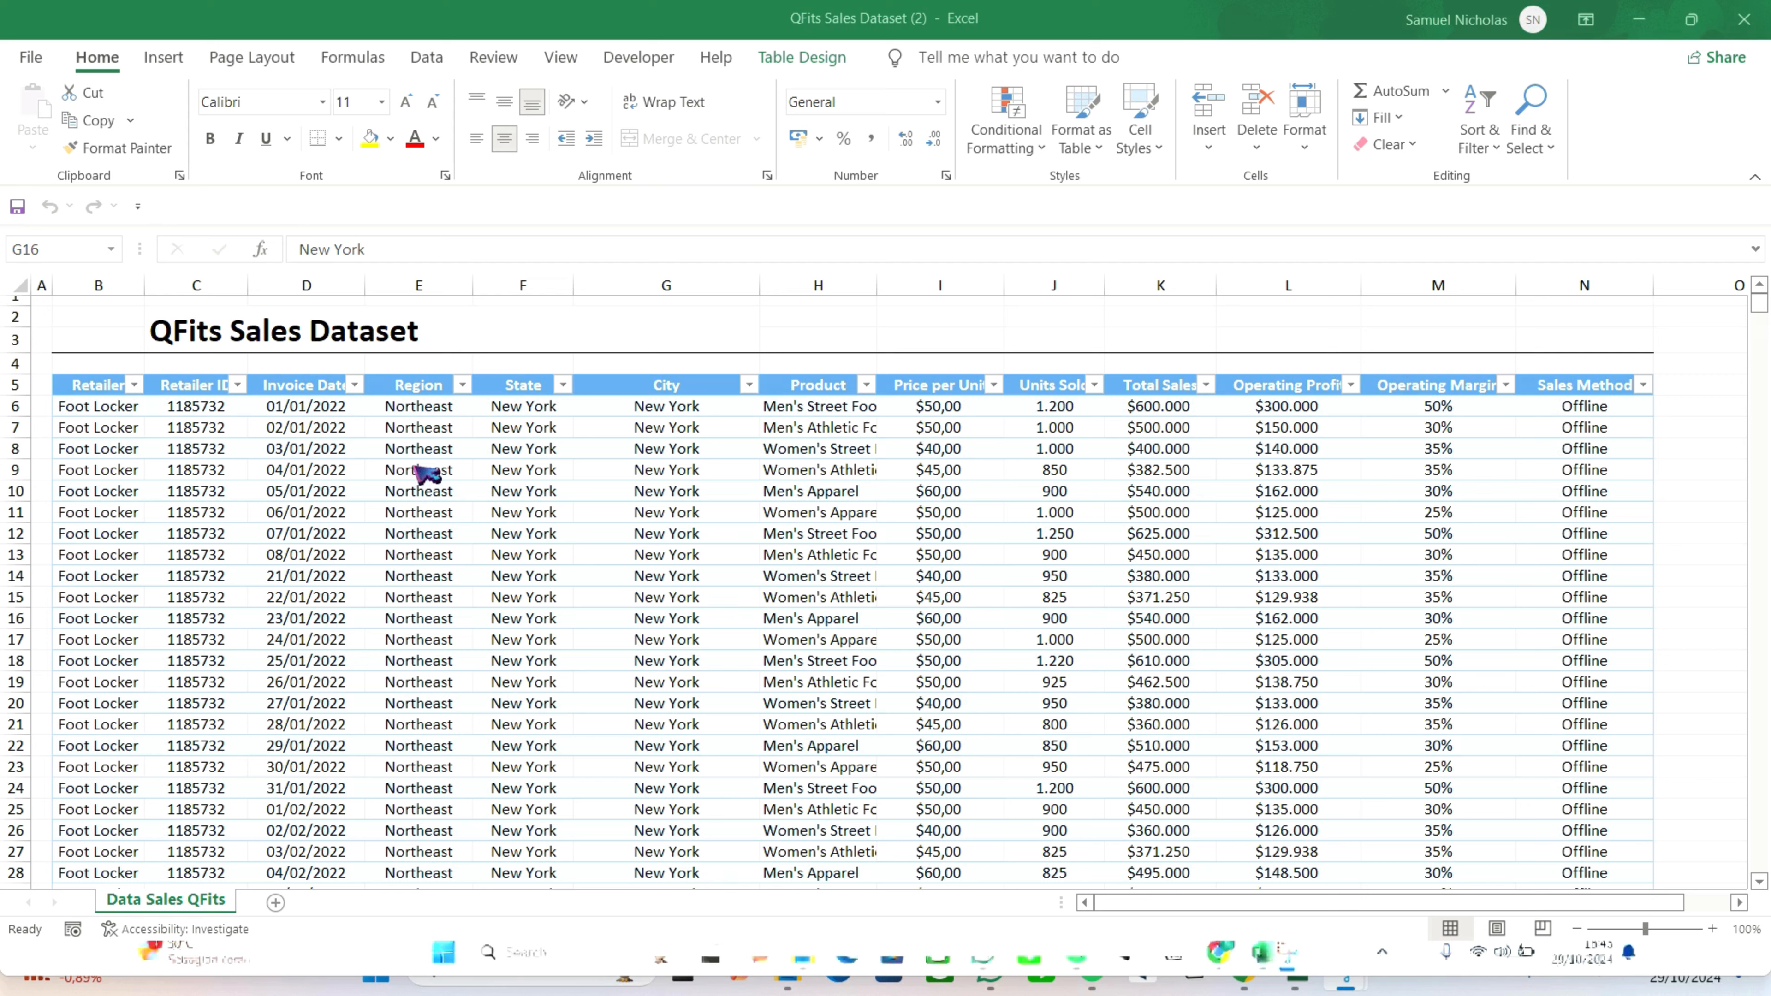
# Select the whole QFits sales table and create a PivotTable from it on a new worksheet
pyautogui.click(287, 453)
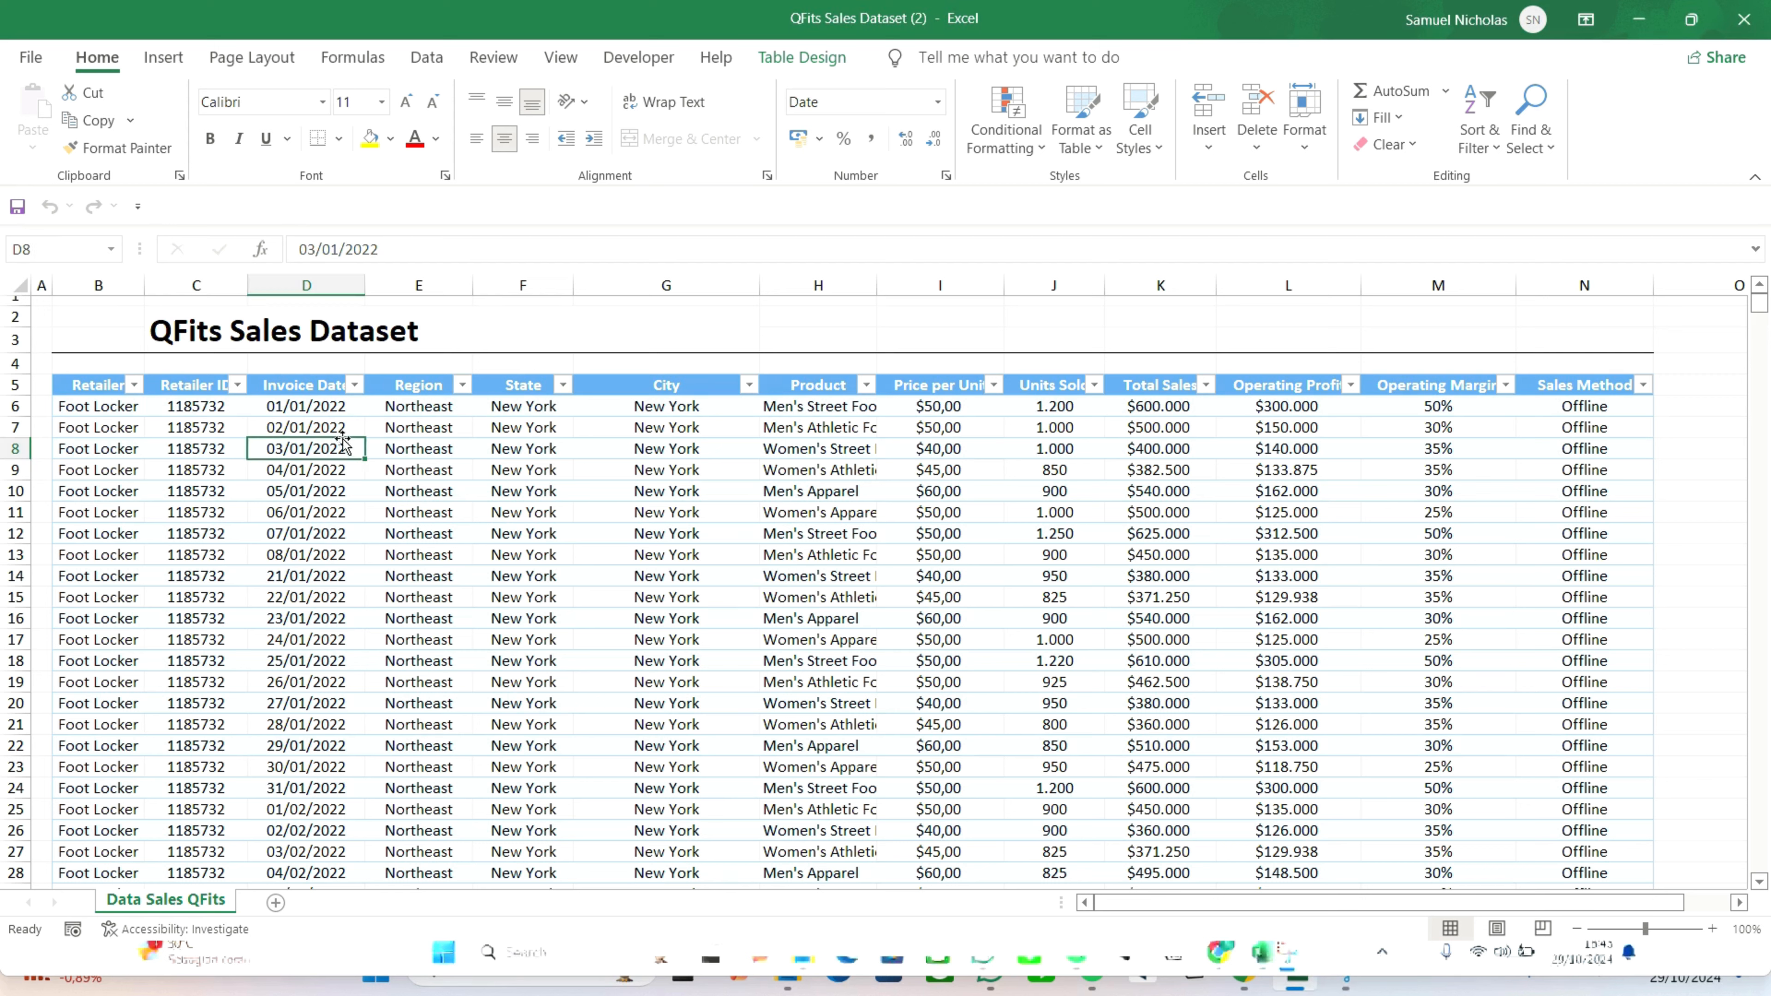
pyautogui.click(166, 386)
pyautogui.hotkey('ctrl', 'a')
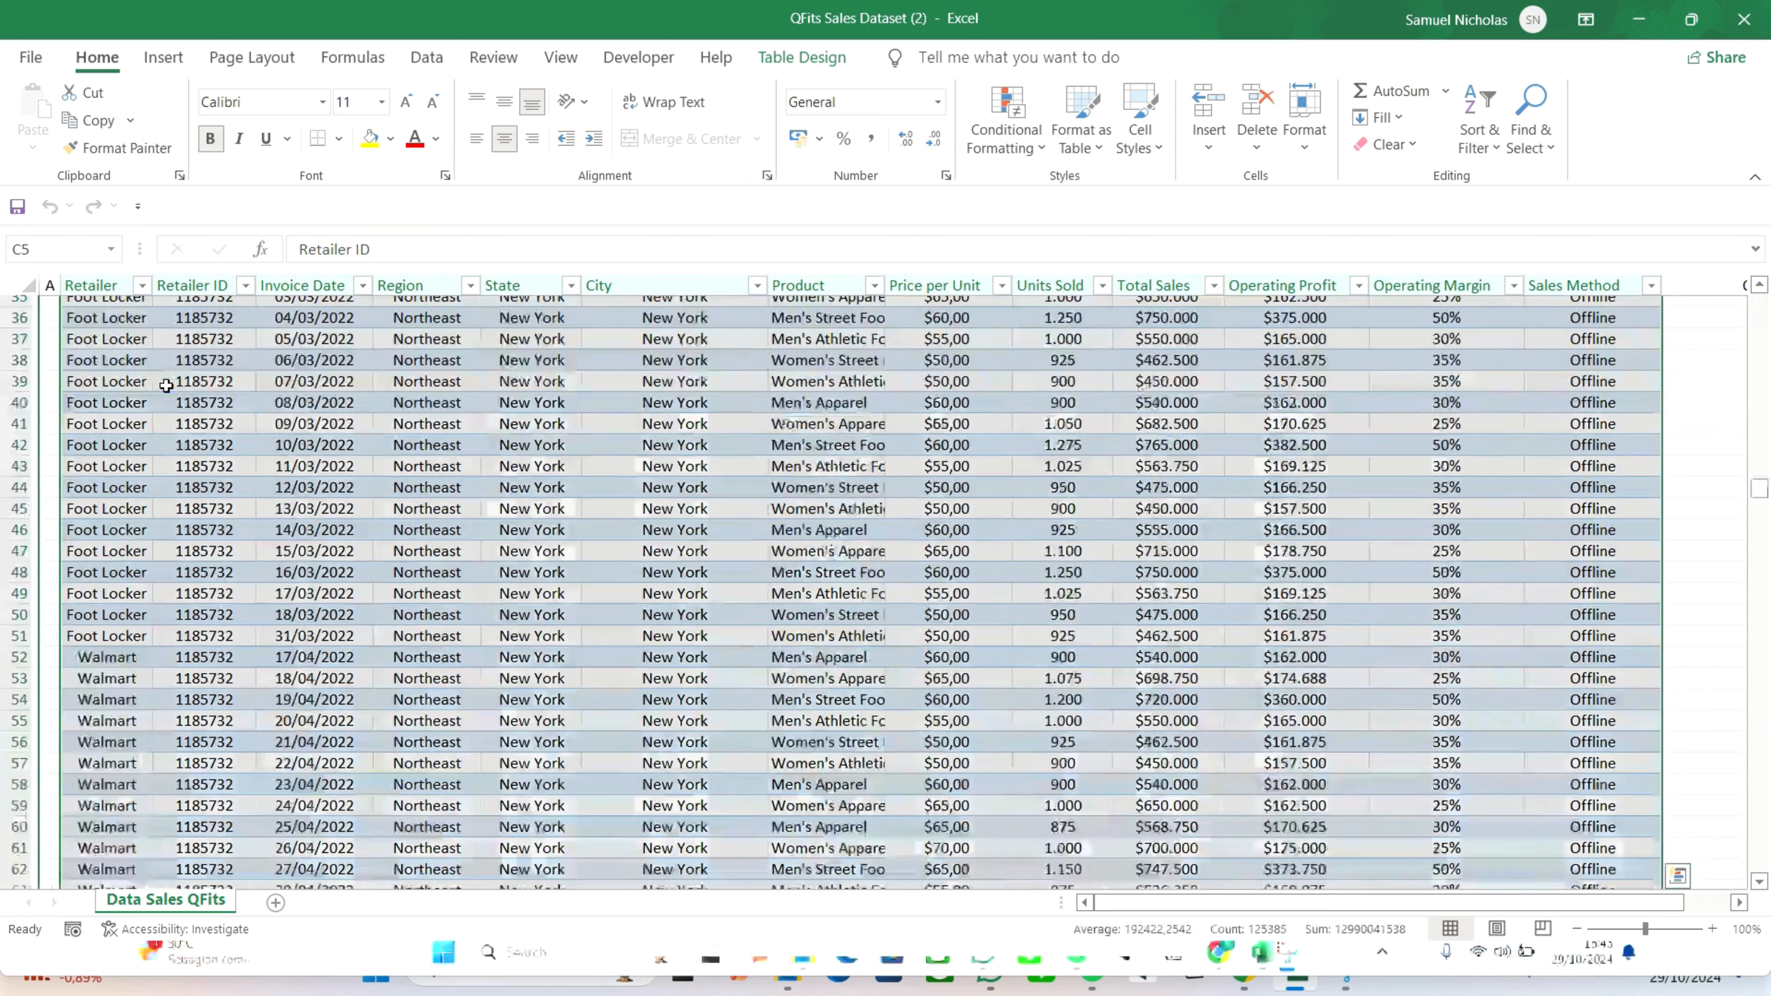
pyautogui.click(163, 57)
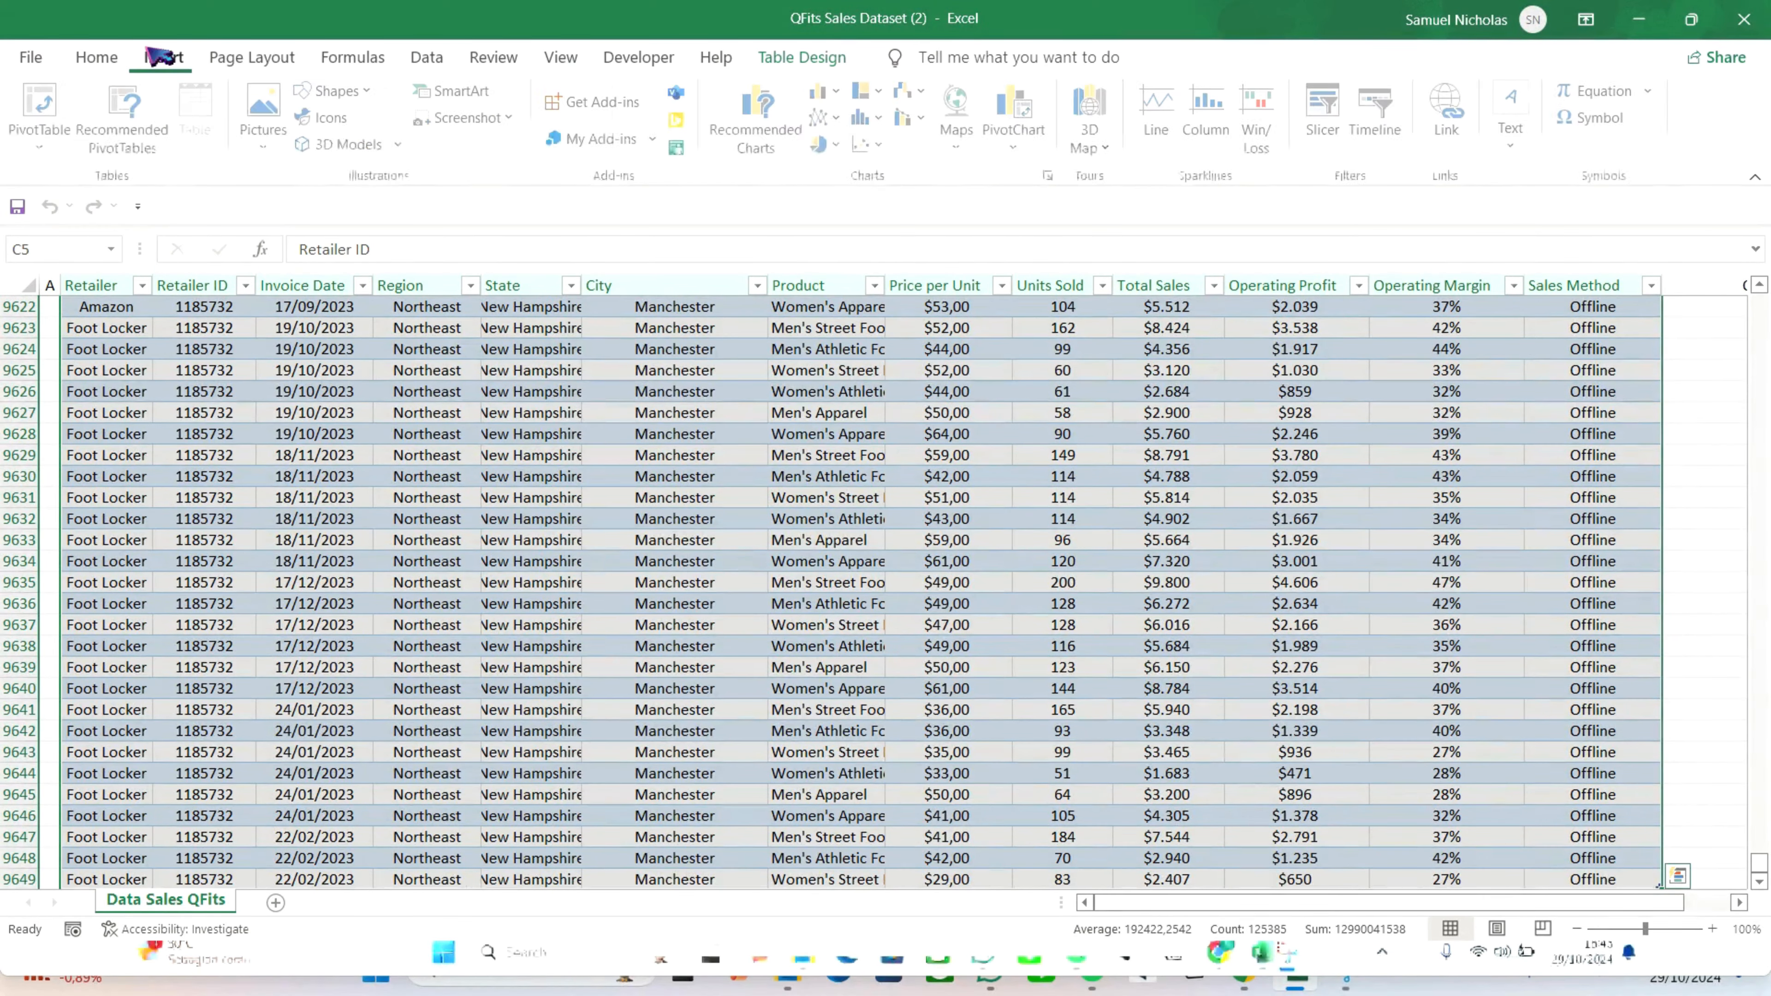
pyautogui.click(44, 101)
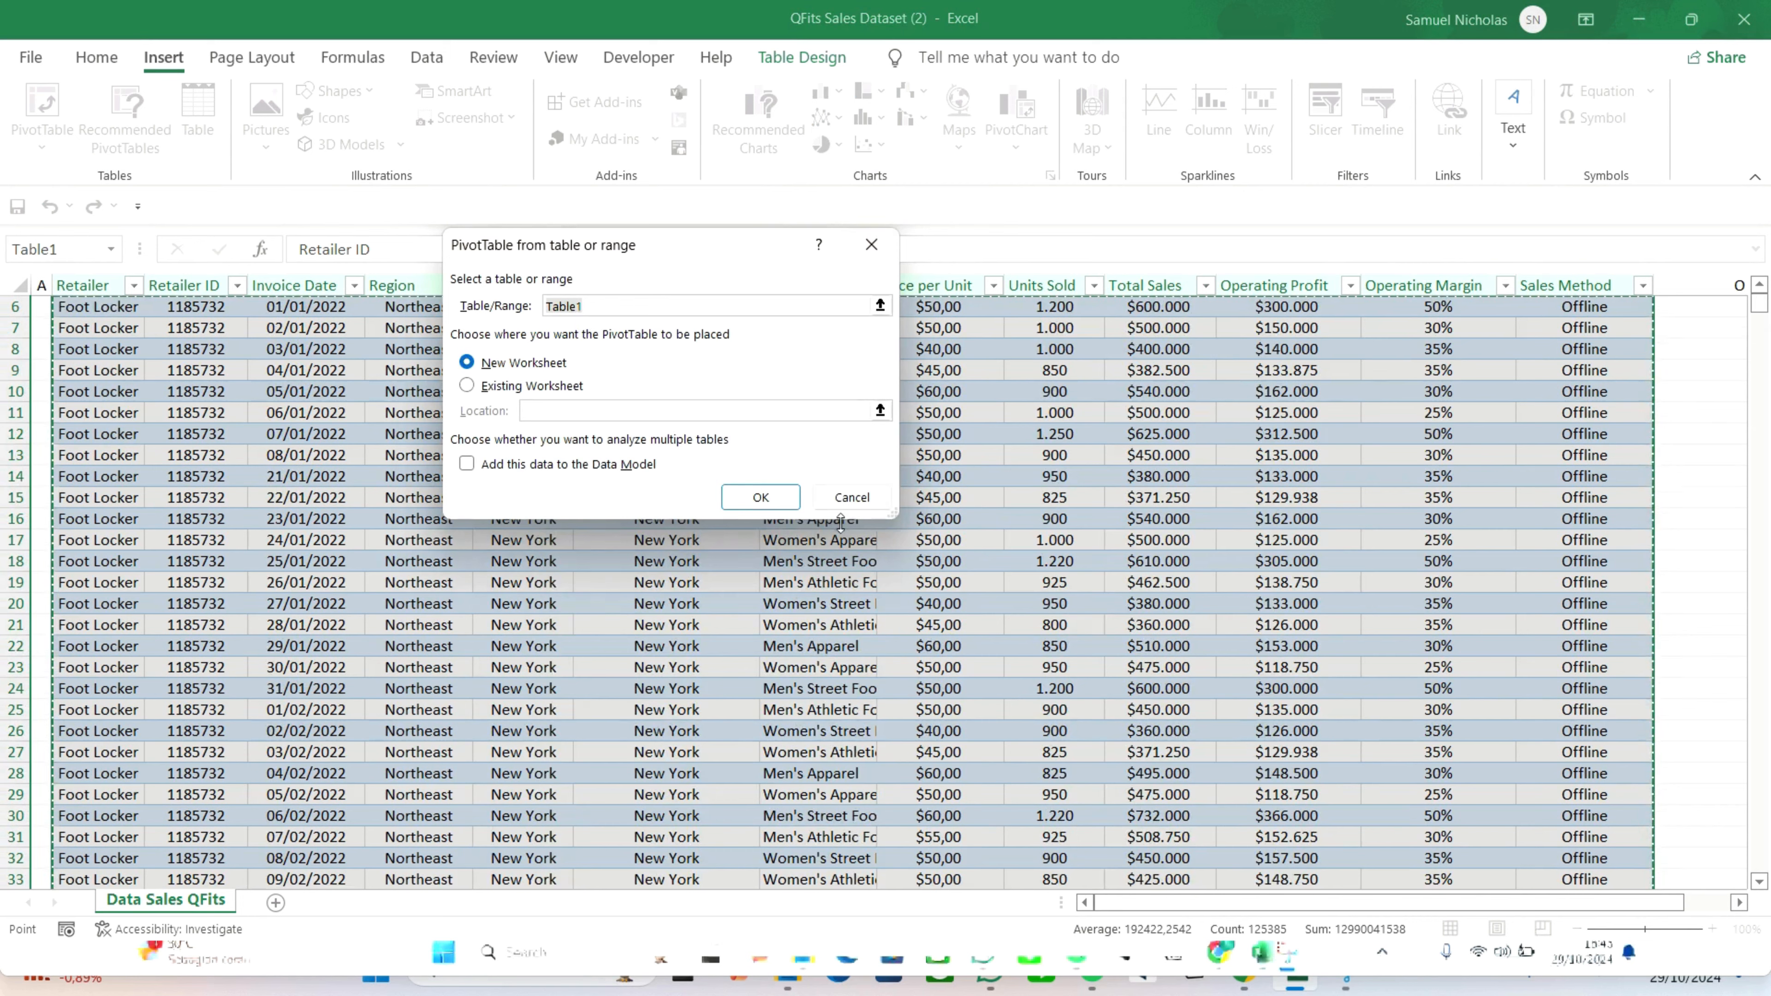
pyautogui.click(725, 495)
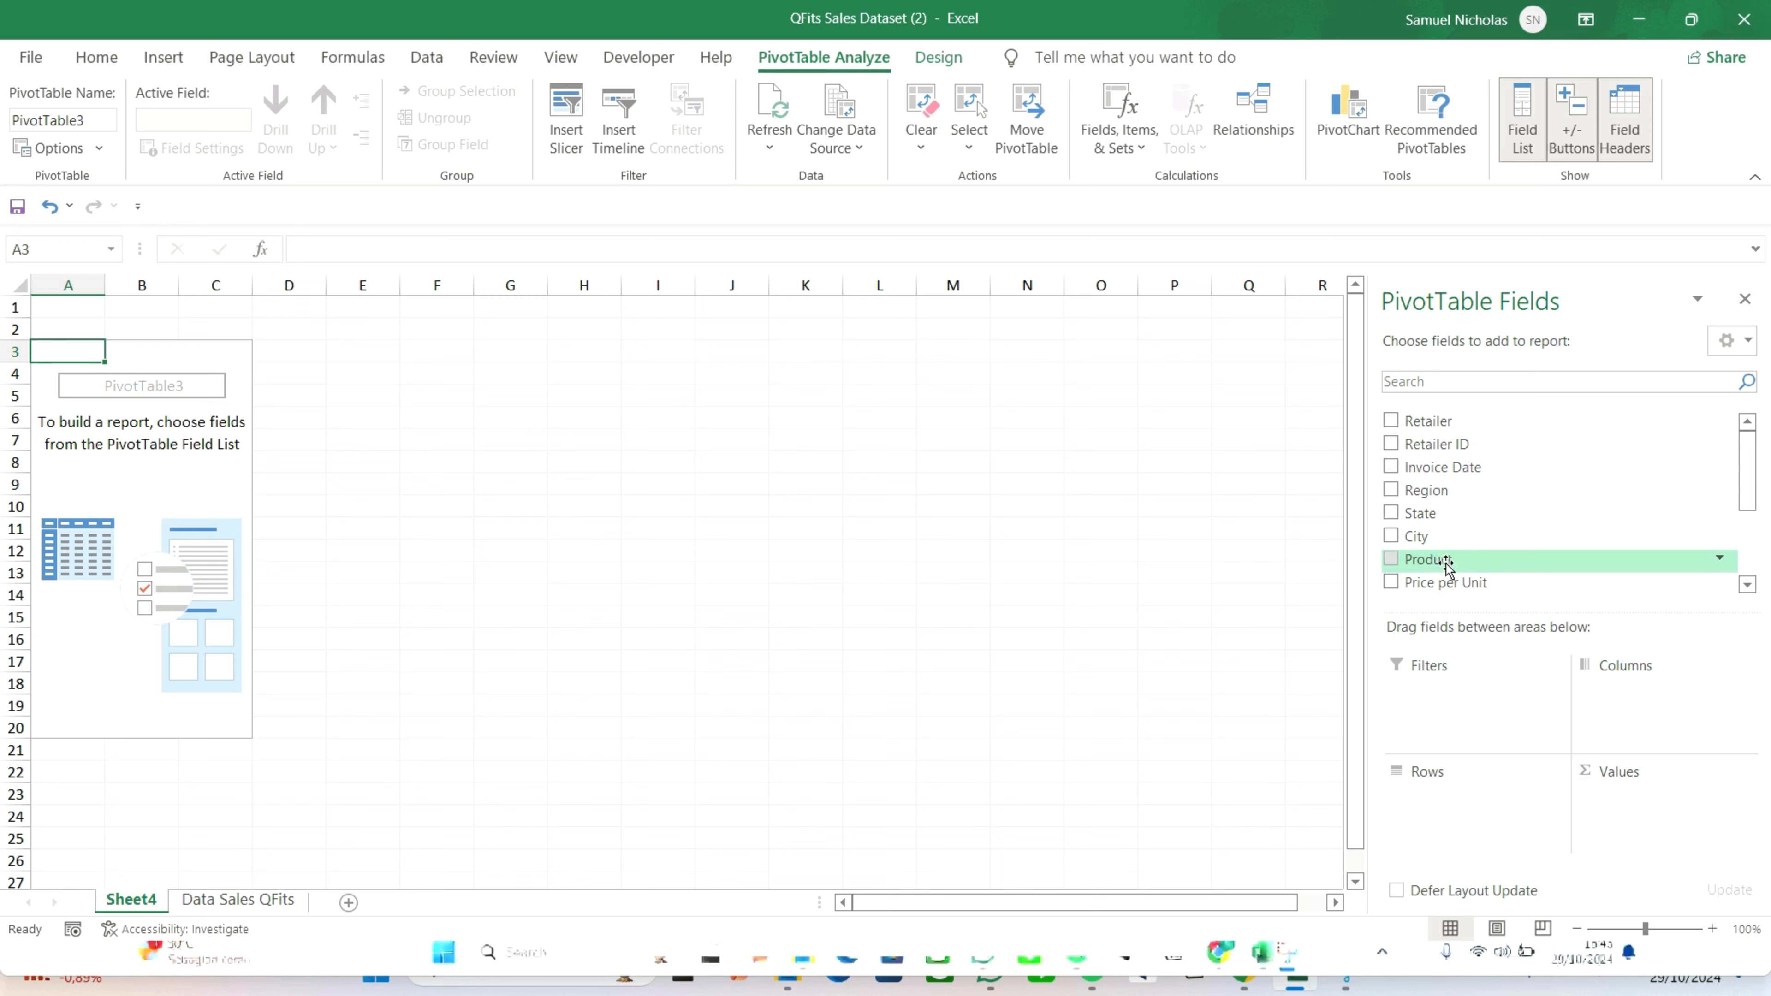
# Lay out the PivotTable with Product as rows, Region as columns and Sum of Units Sold as values
pyautogui.moveTo(1429, 559); pyautogui.dragTo(1442, 799)
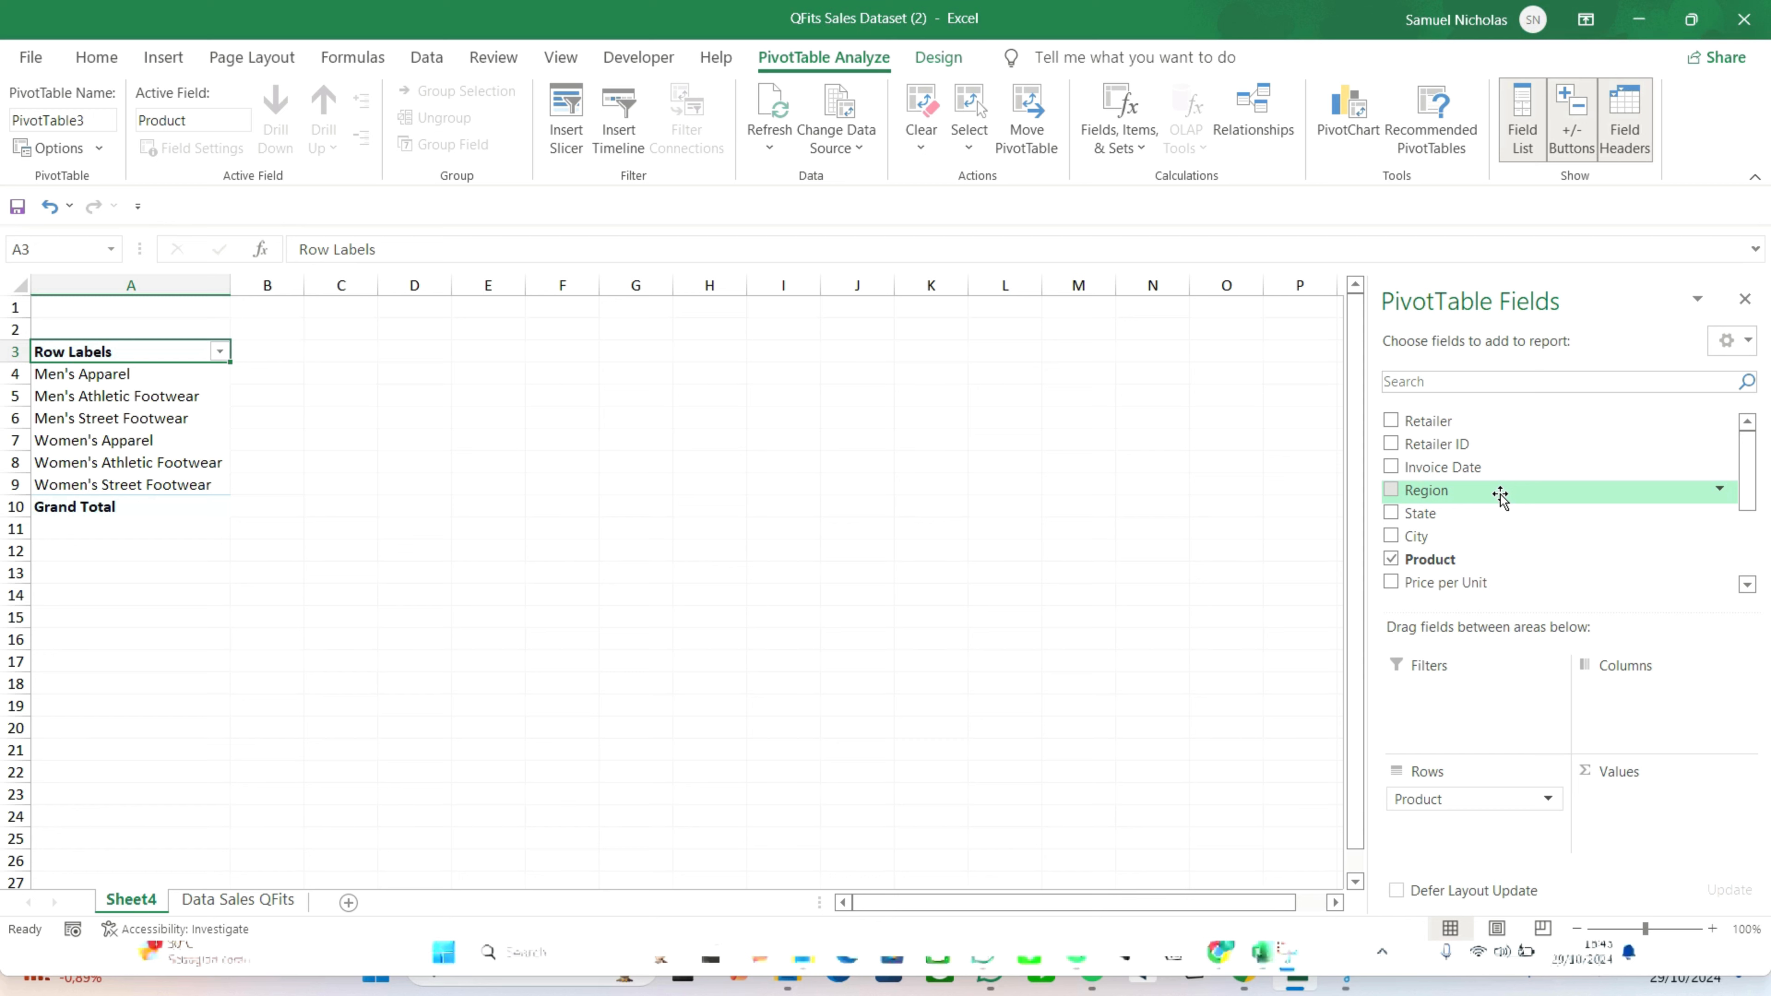
pyautogui.moveTo(1500, 496); pyautogui.dragTo(1617, 694)
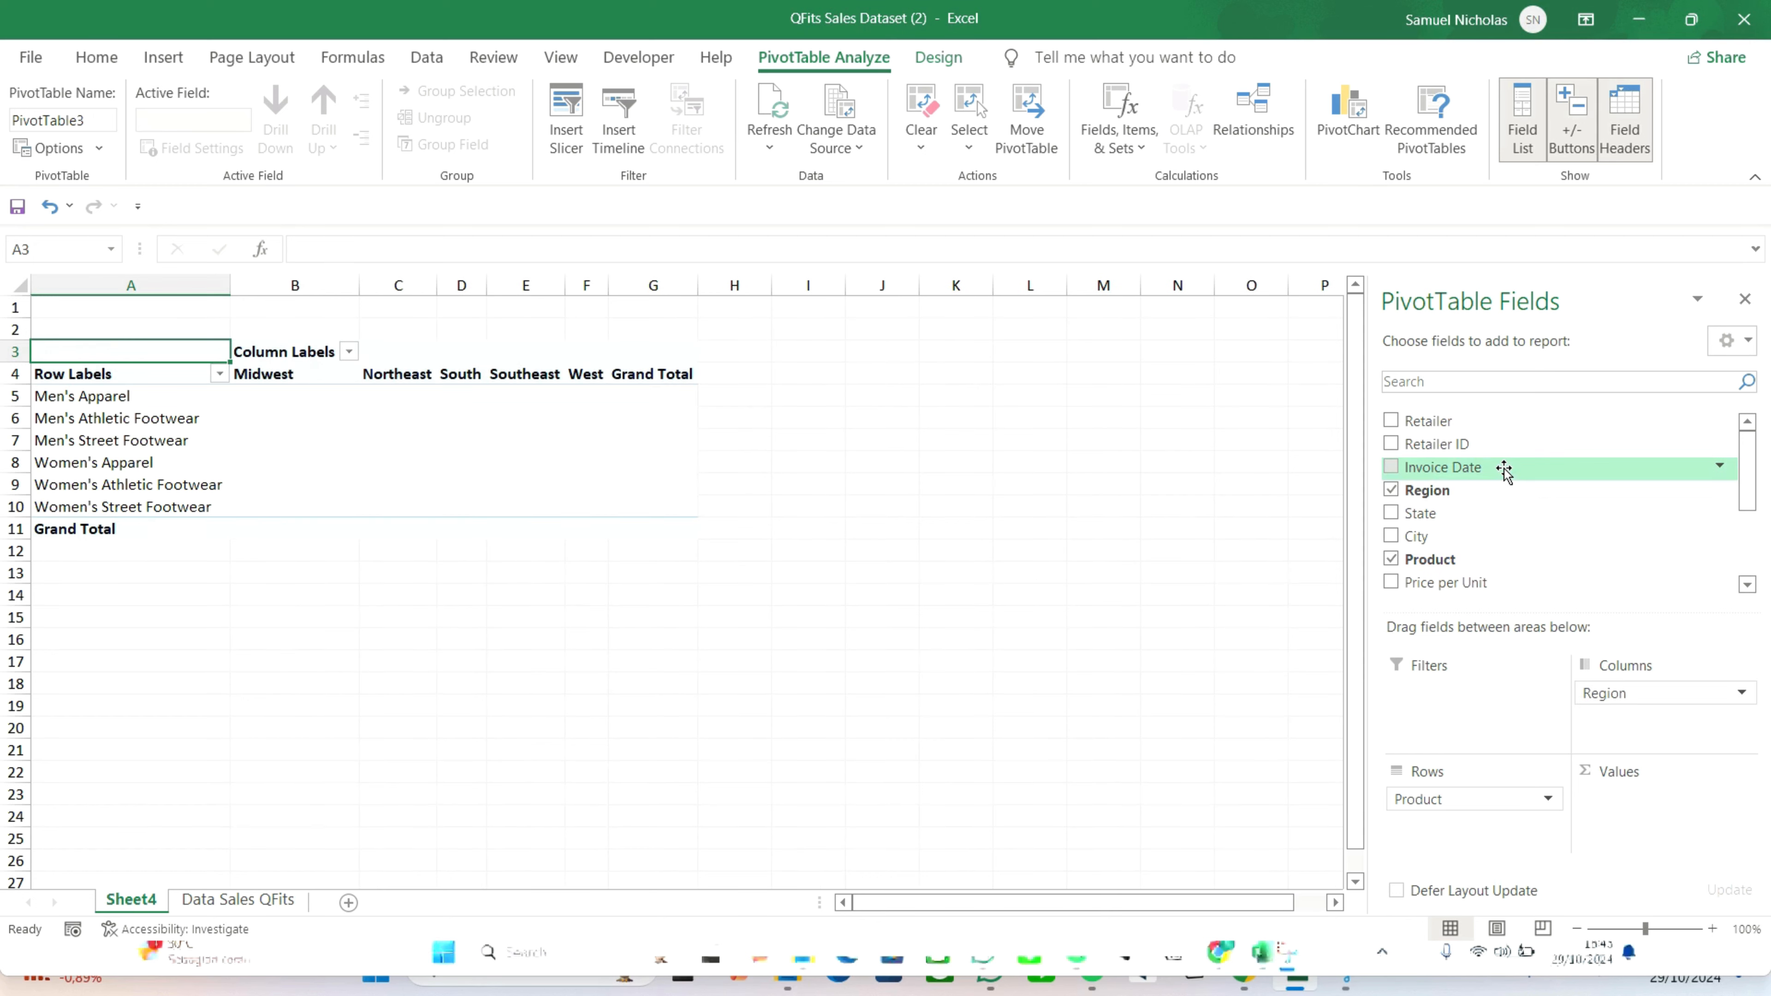
pyautogui.scroll(-2, 1506, 488)
pyautogui.moveTo(1506, 497); pyautogui.dragTo(1628, 802)
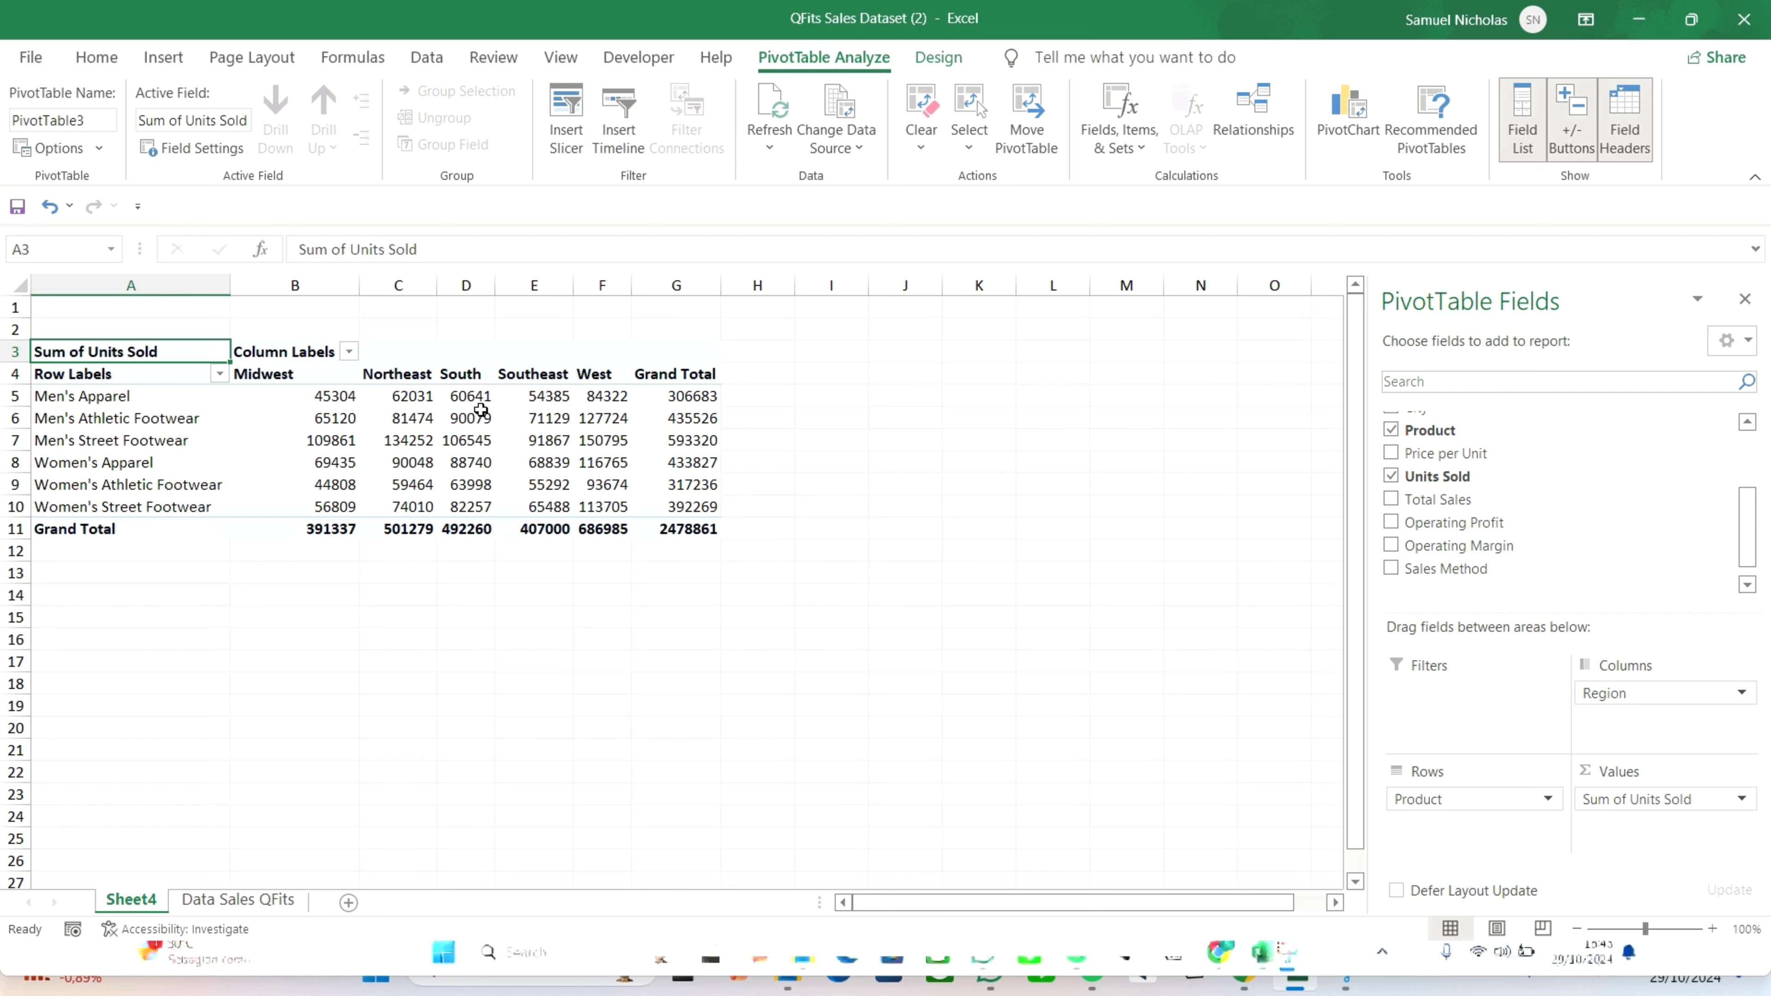
pyautogui.moveTo(480, 409)
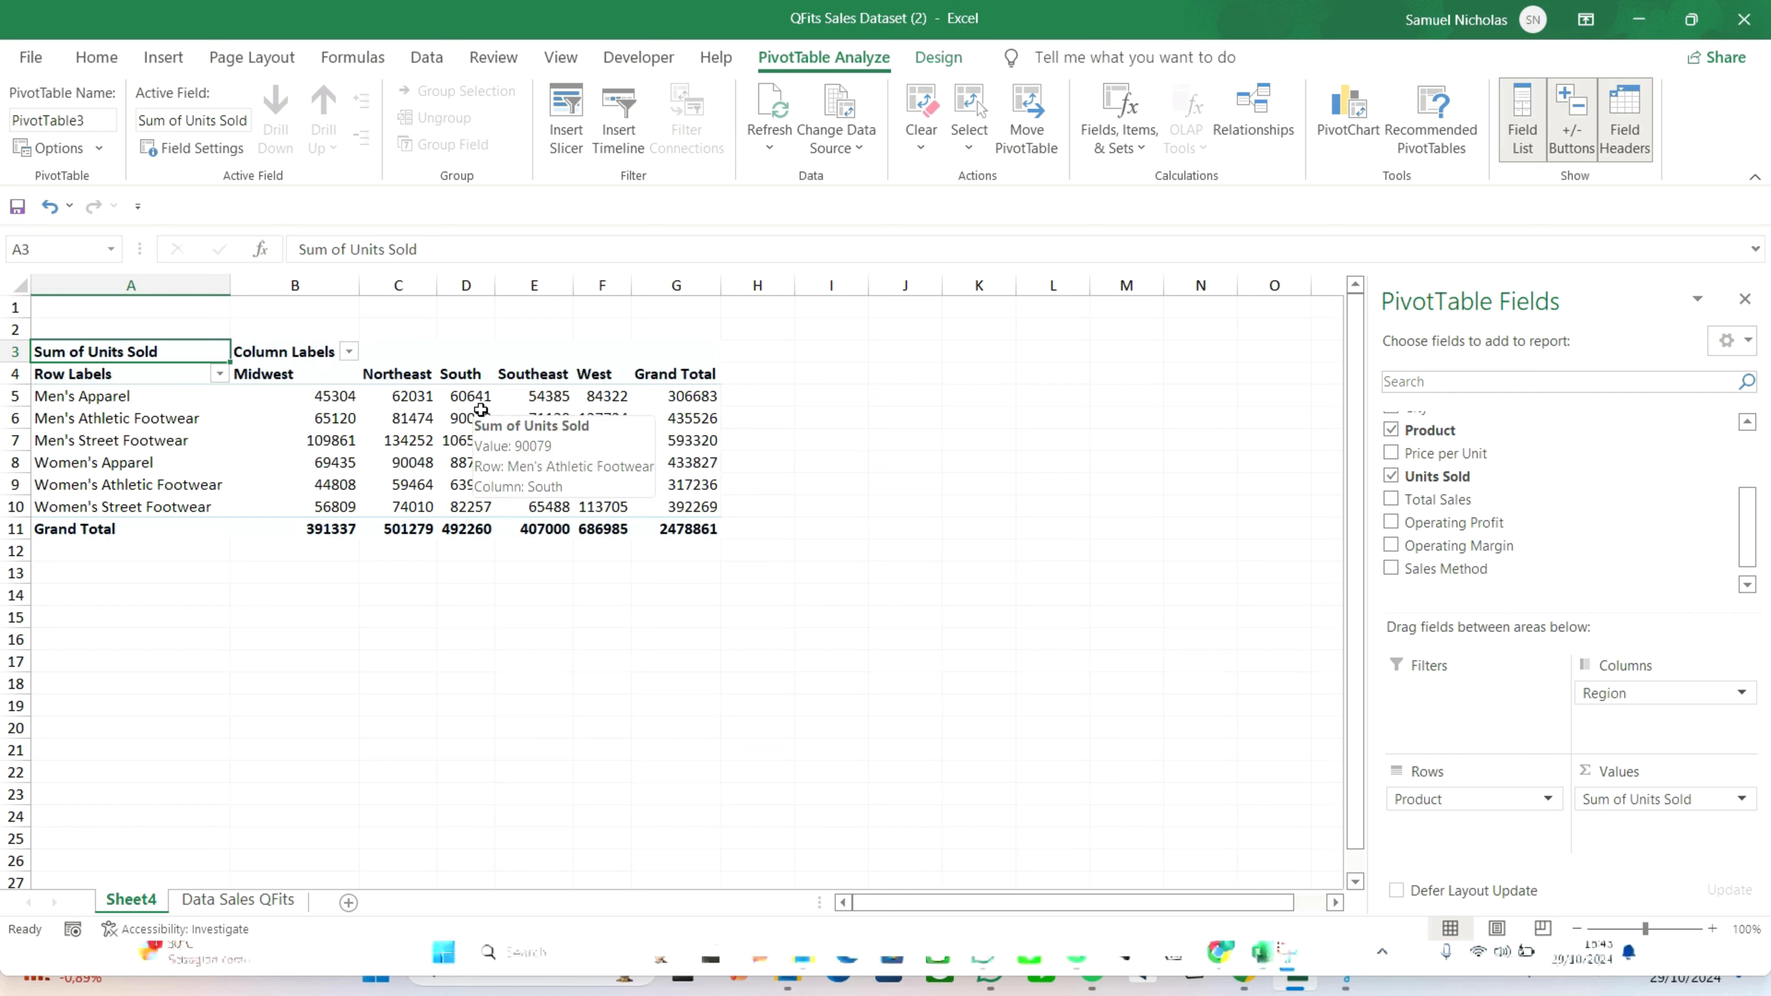
pyautogui.moveTo(659, 423)
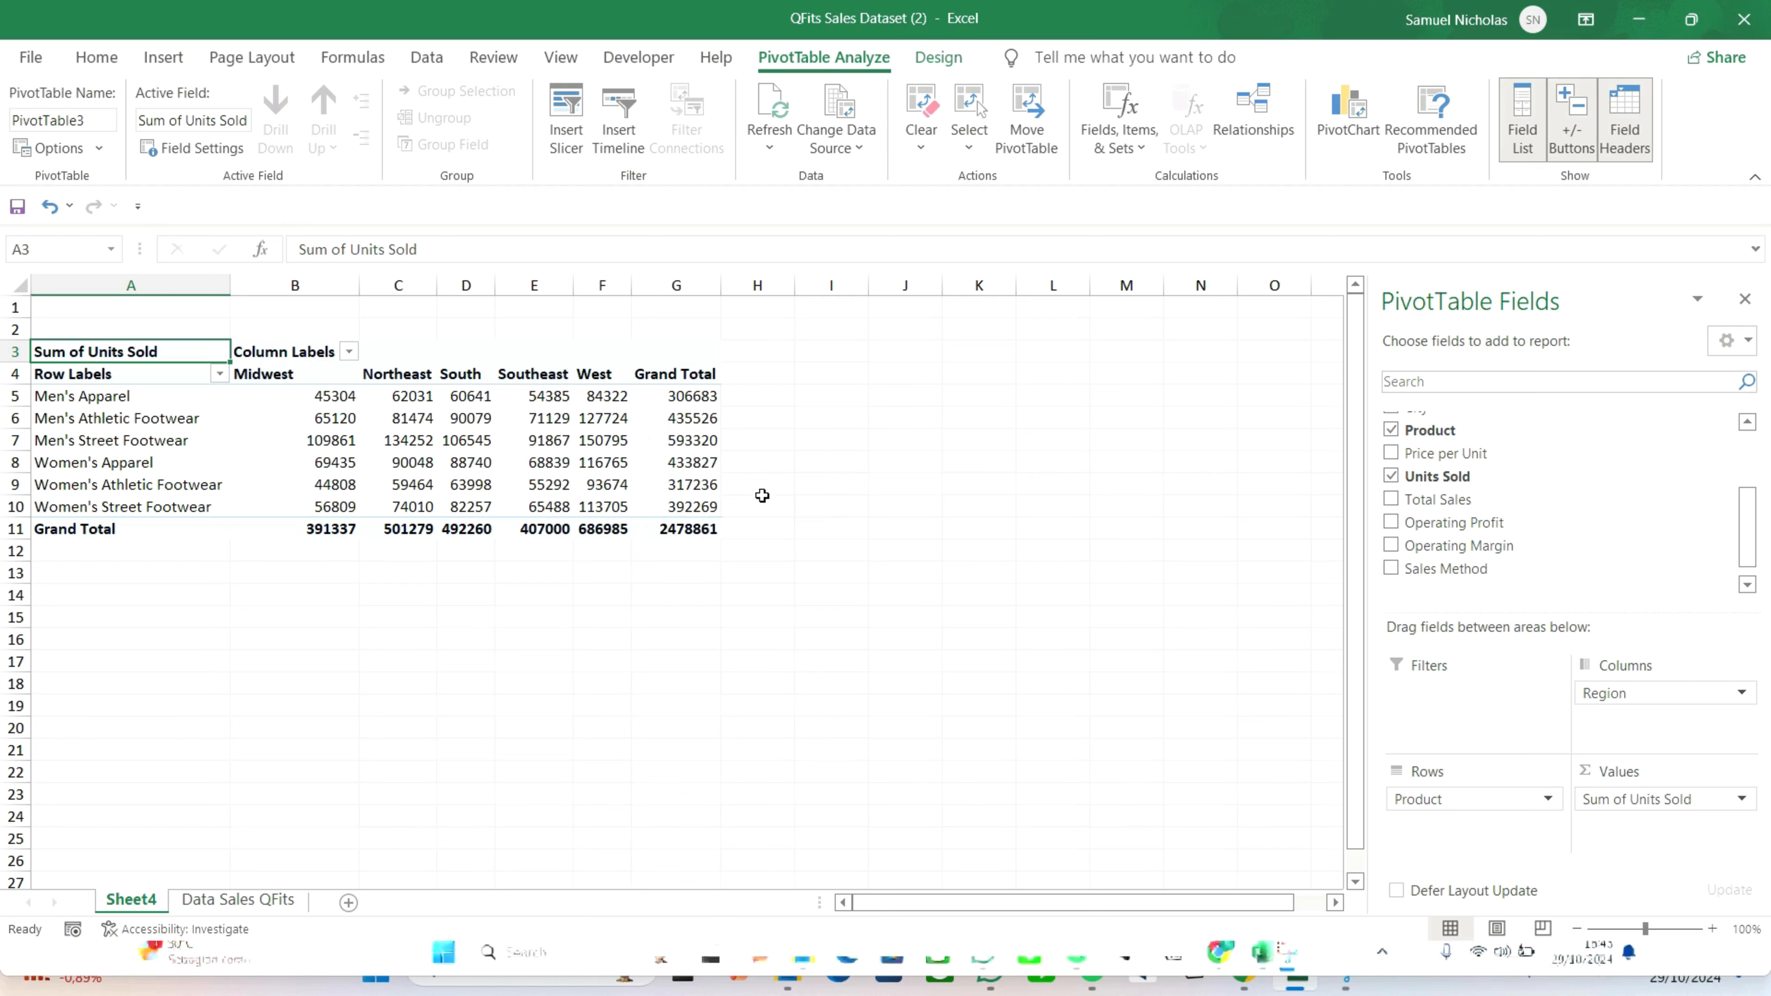
pyautogui.click(786, 455)
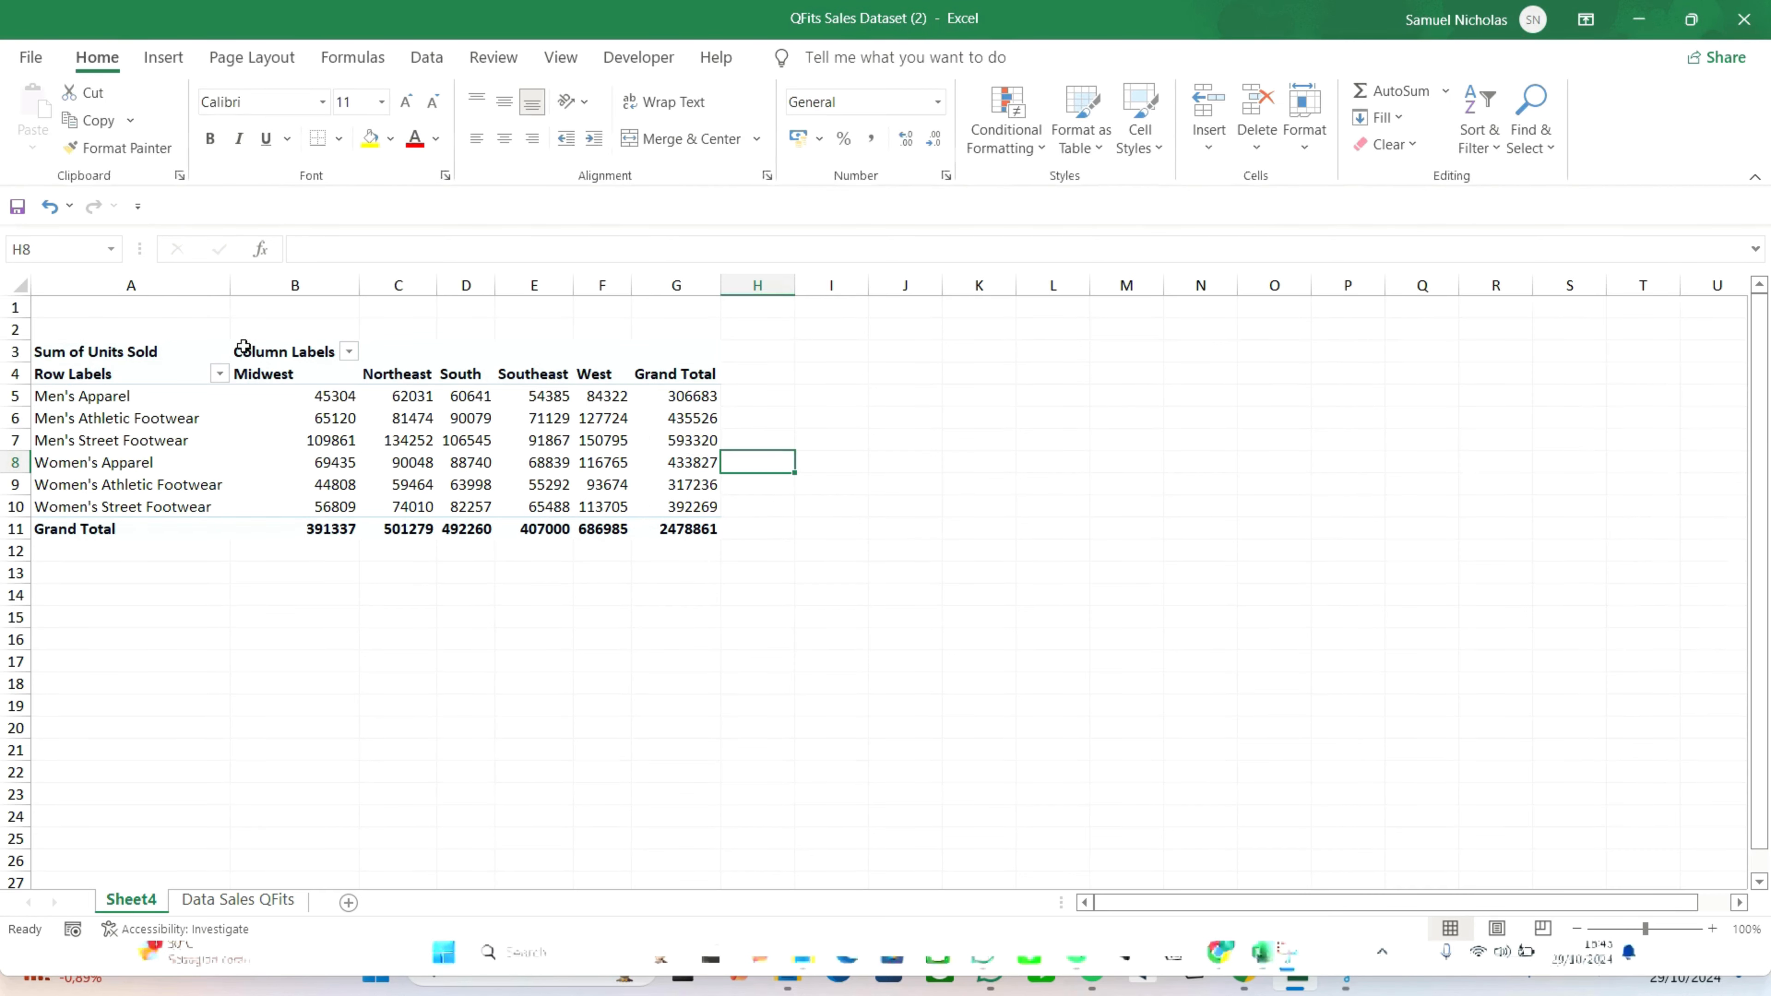
# Filter the PivotTable's column labels to show only the Northeast and West regions
pyautogui.click(349, 350)
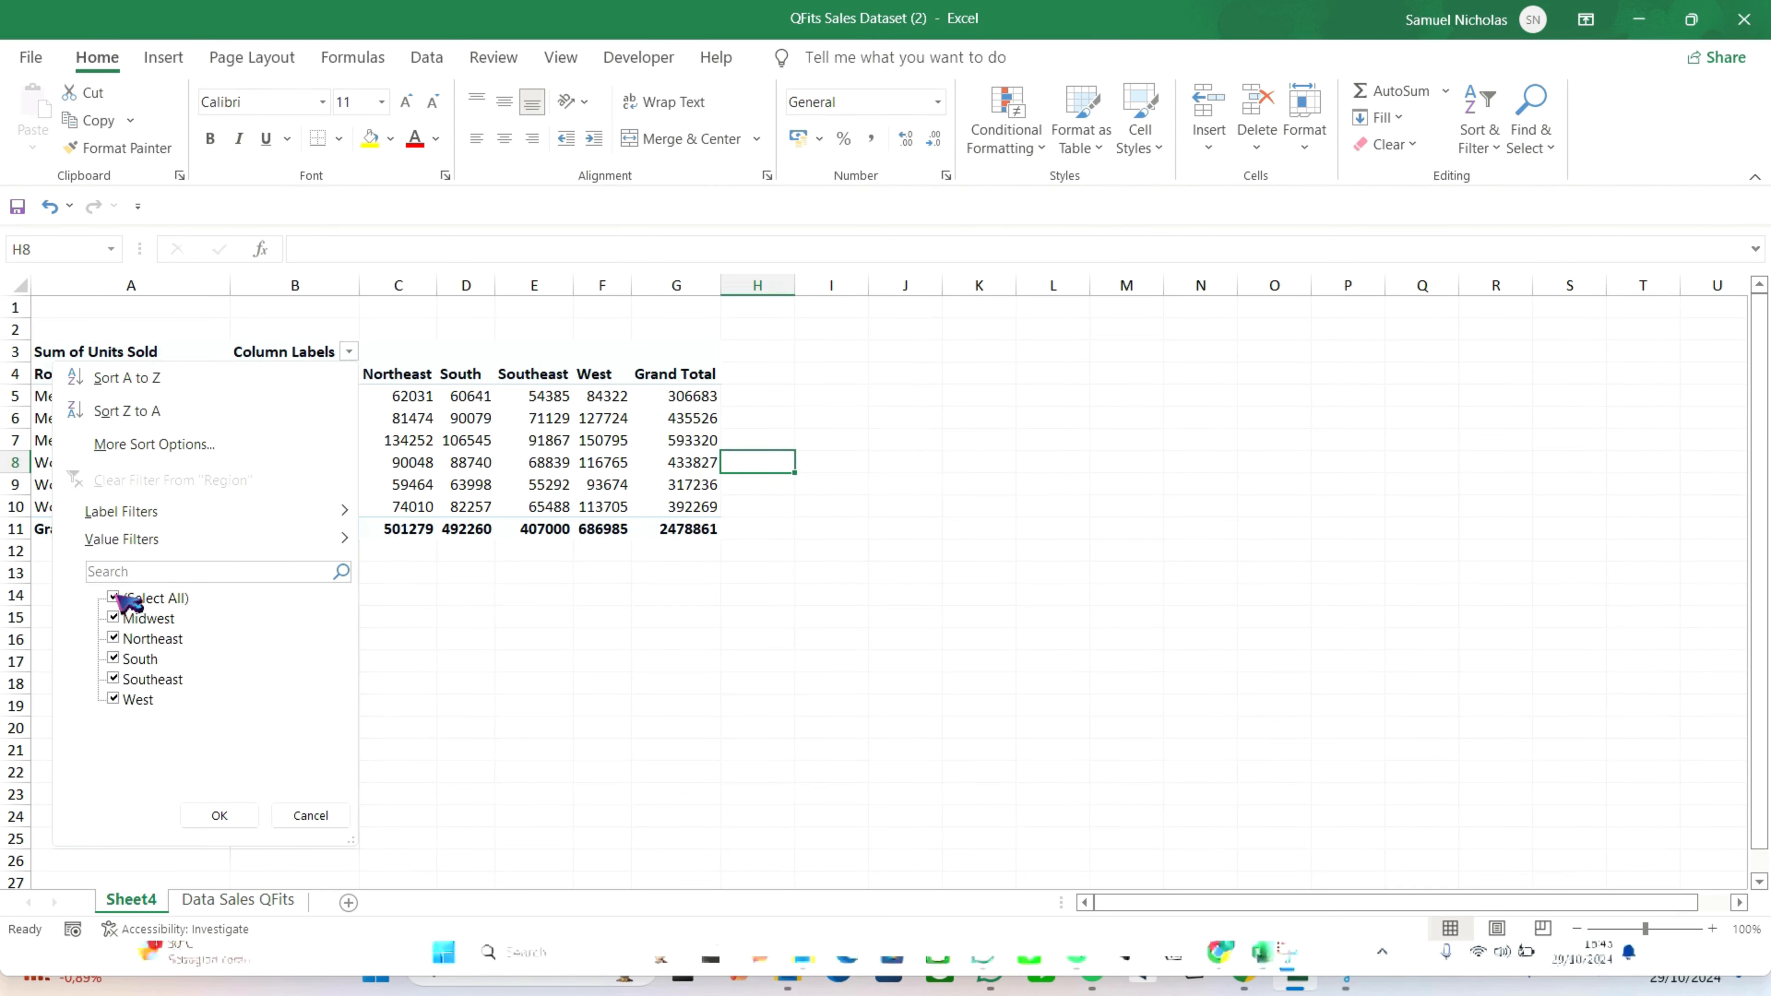
pyautogui.click(130, 601)
pyautogui.click(137, 639)
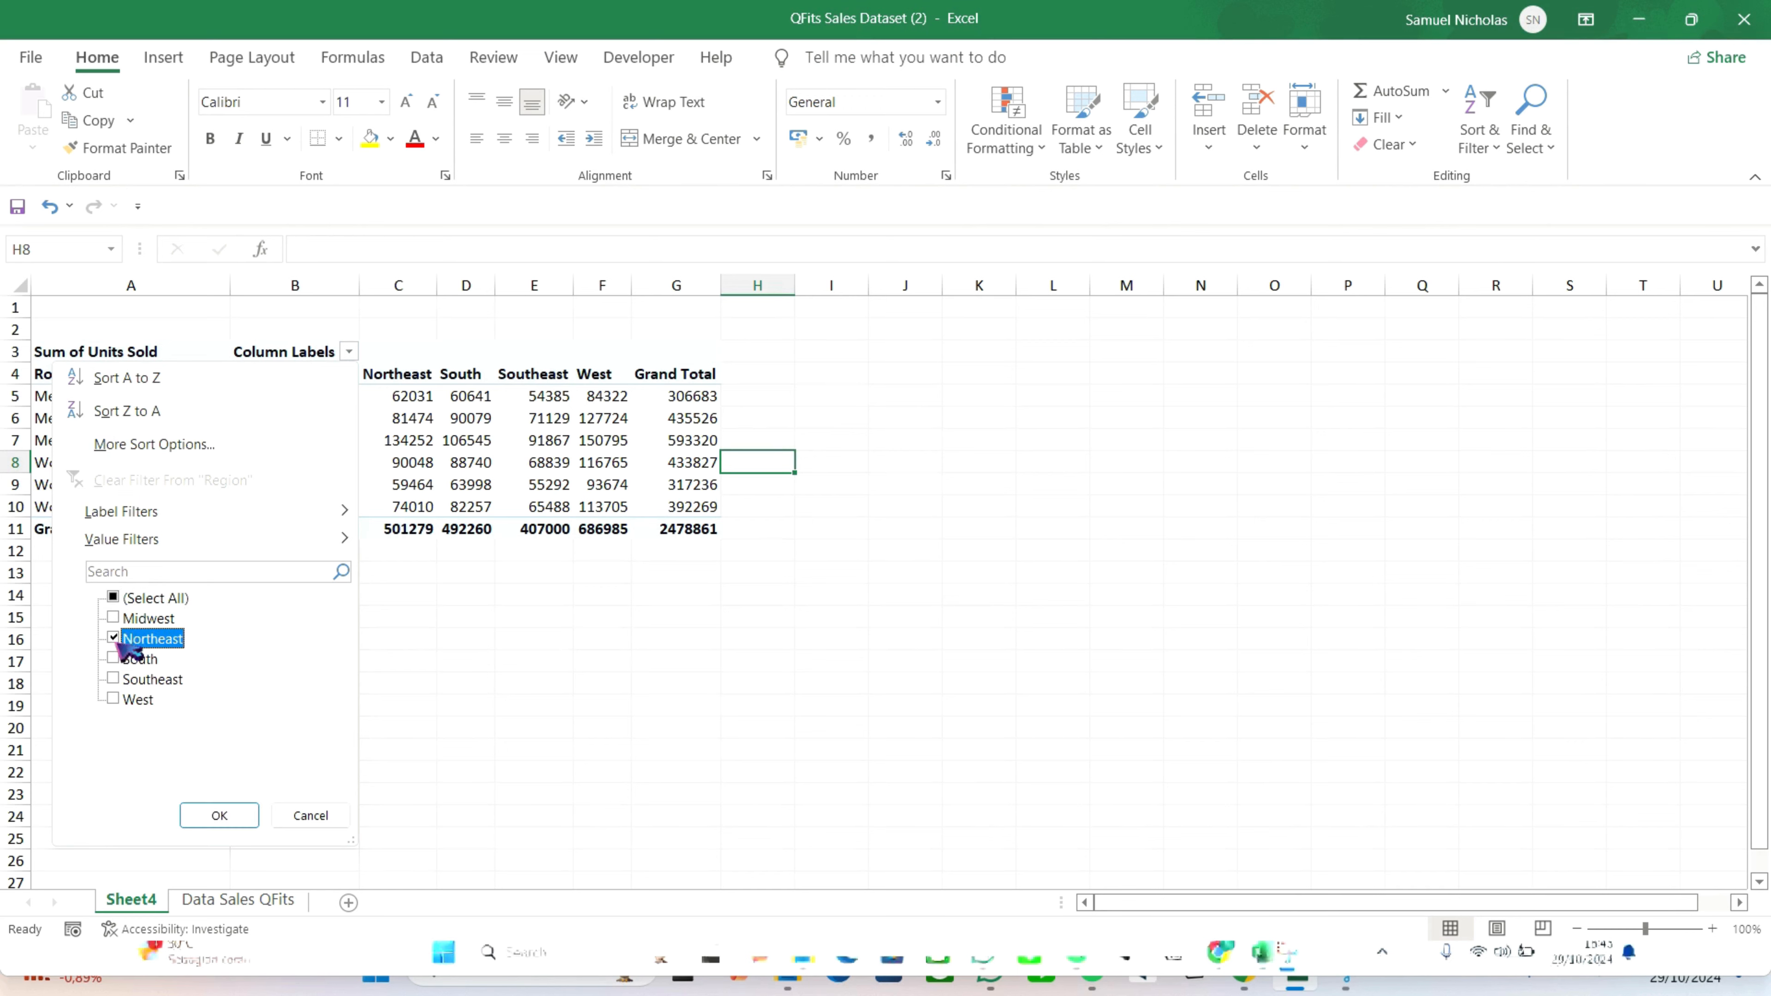
pyautogui.click(127, 700)
pyautogui.click(214, 817)
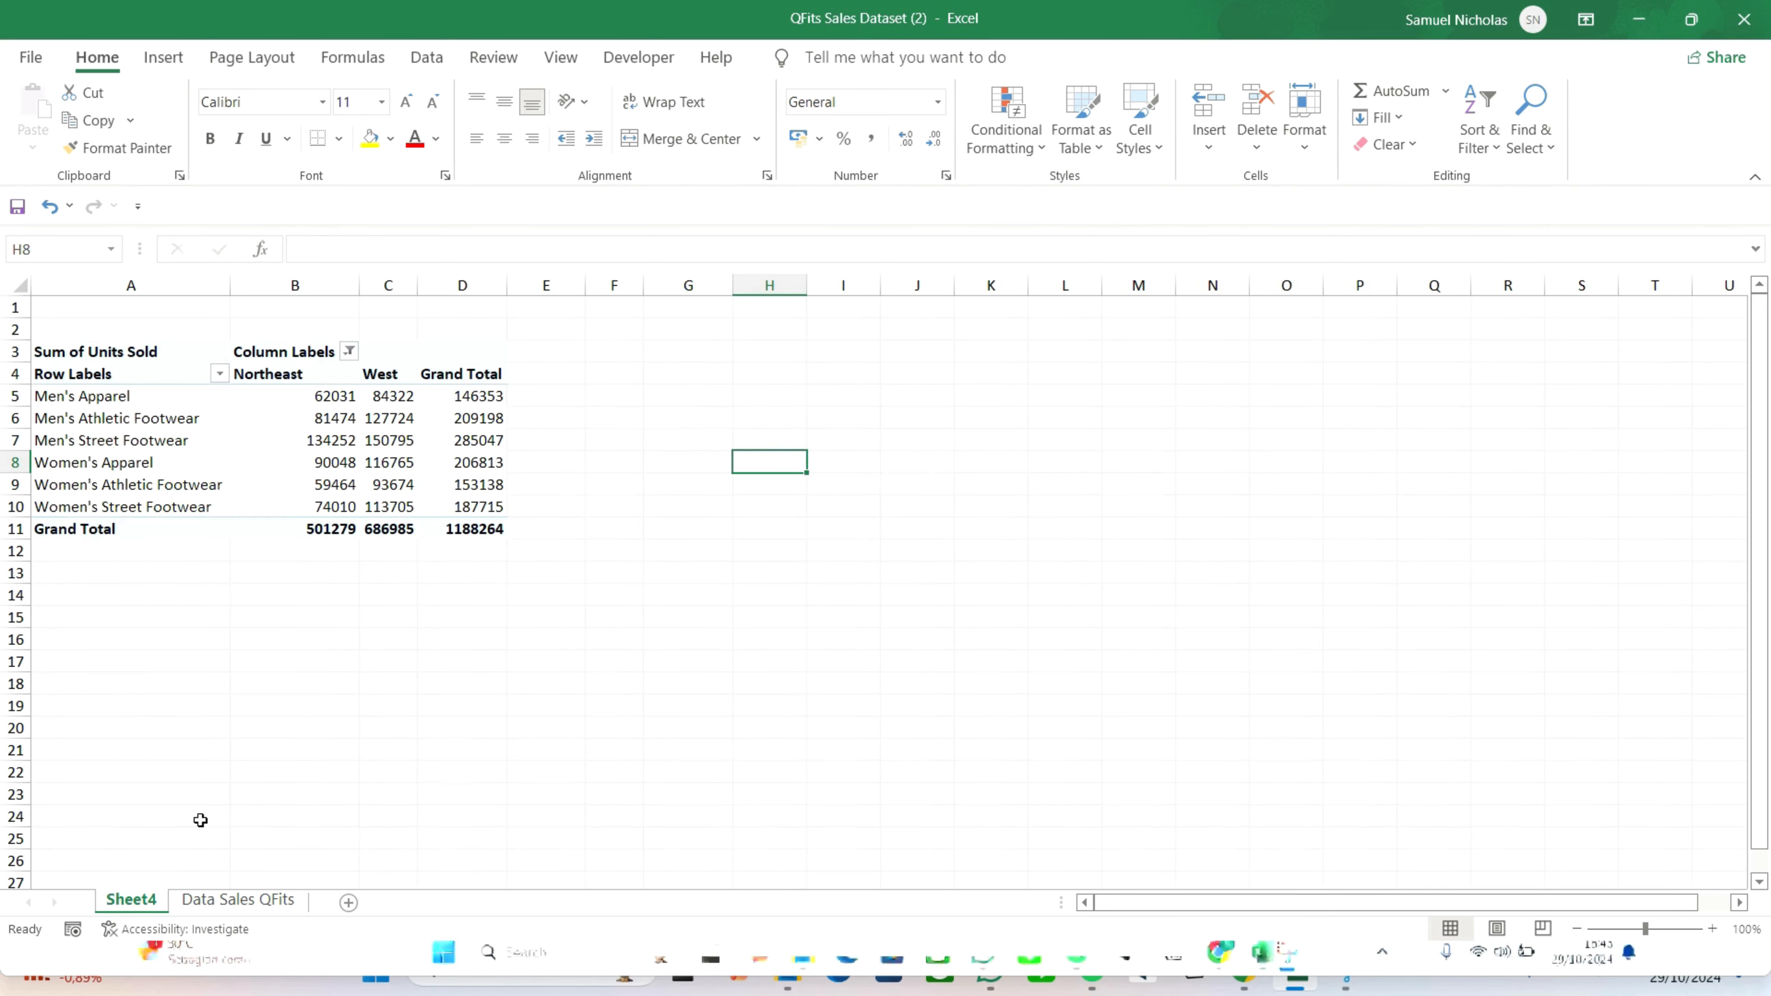
# Format the product values in B5:D10 with a thousands separator and no decimal places
pyautogui.click(380, 399)
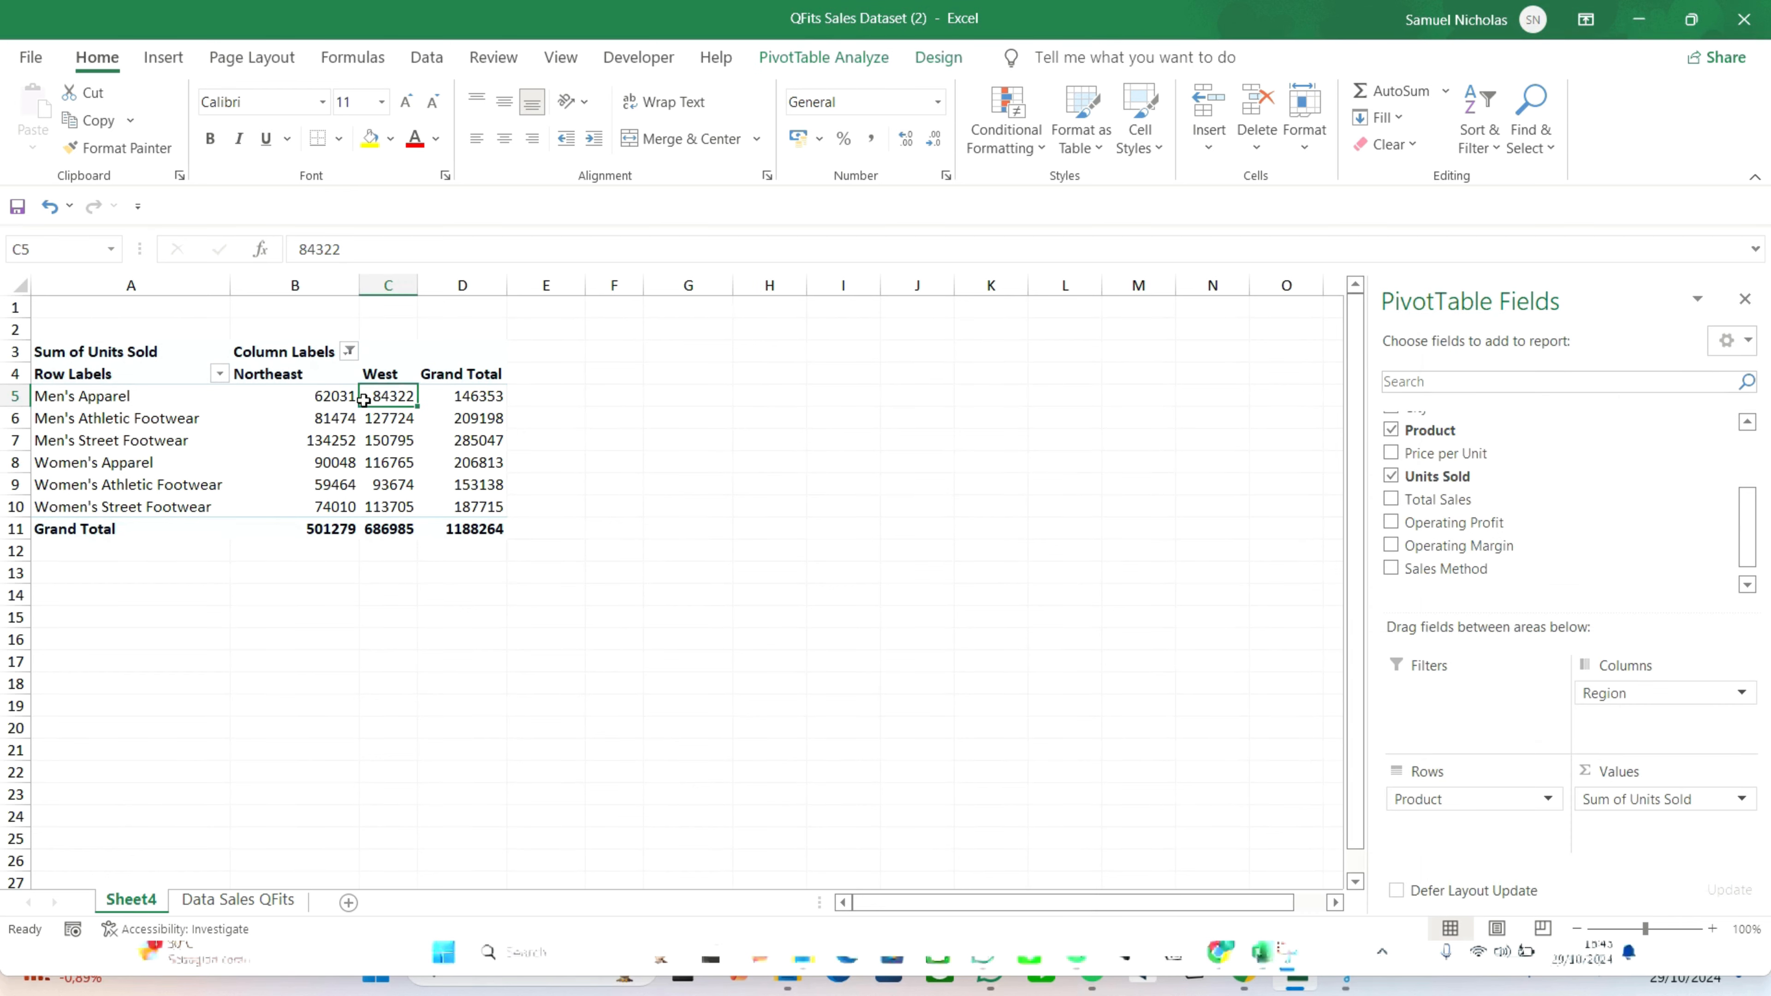
pyautogui.moveTo(328, 395); pyautogui.dragTo(449, 513)
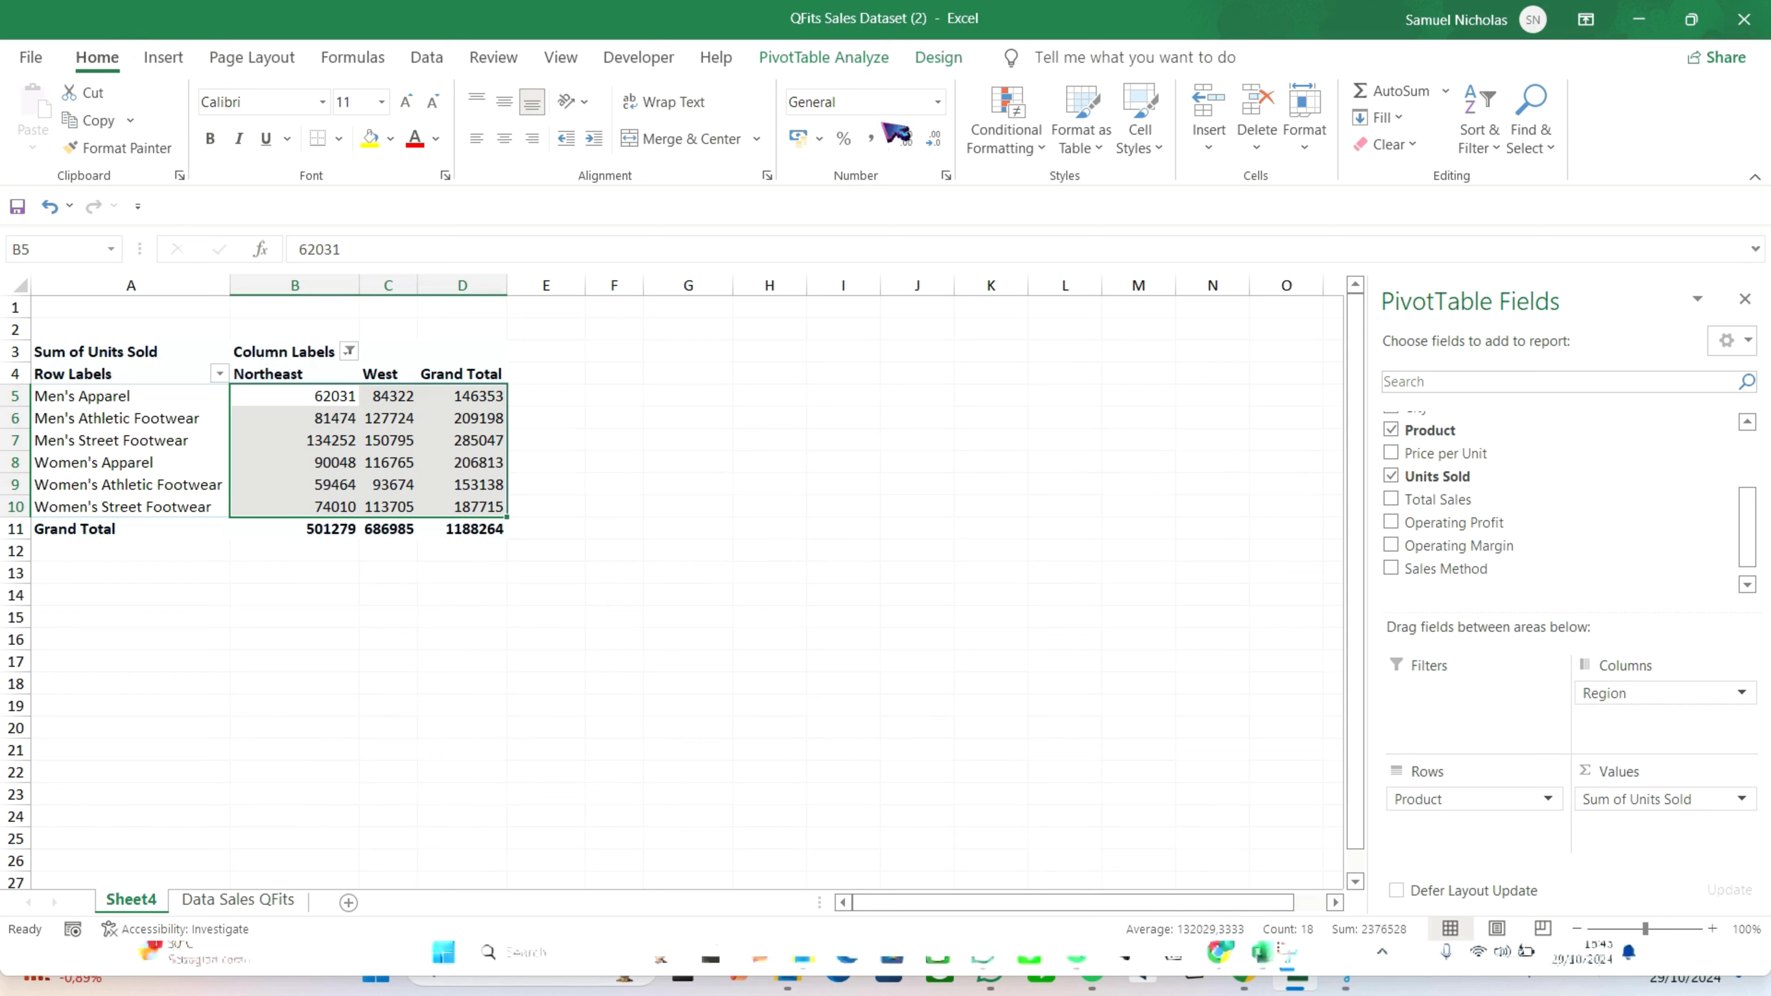
pyautogui.click(872, 138)
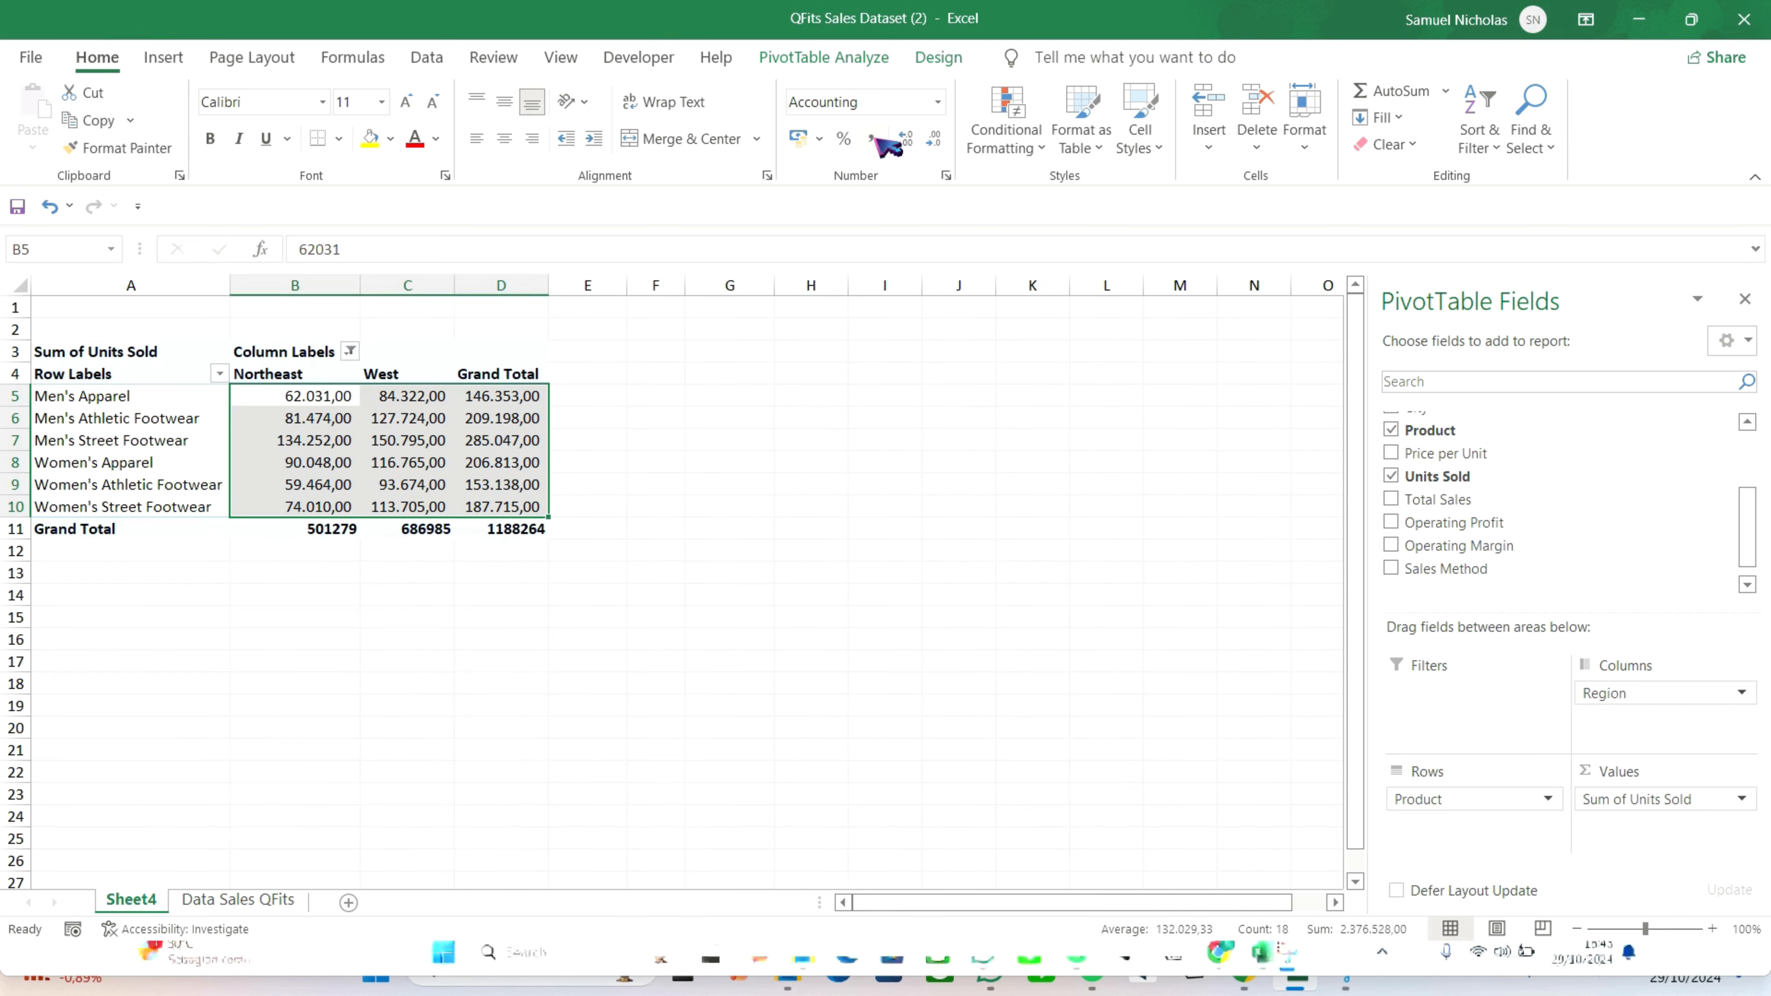
pyautogui.click(933, 140)
pyautogui.click(933, 140)
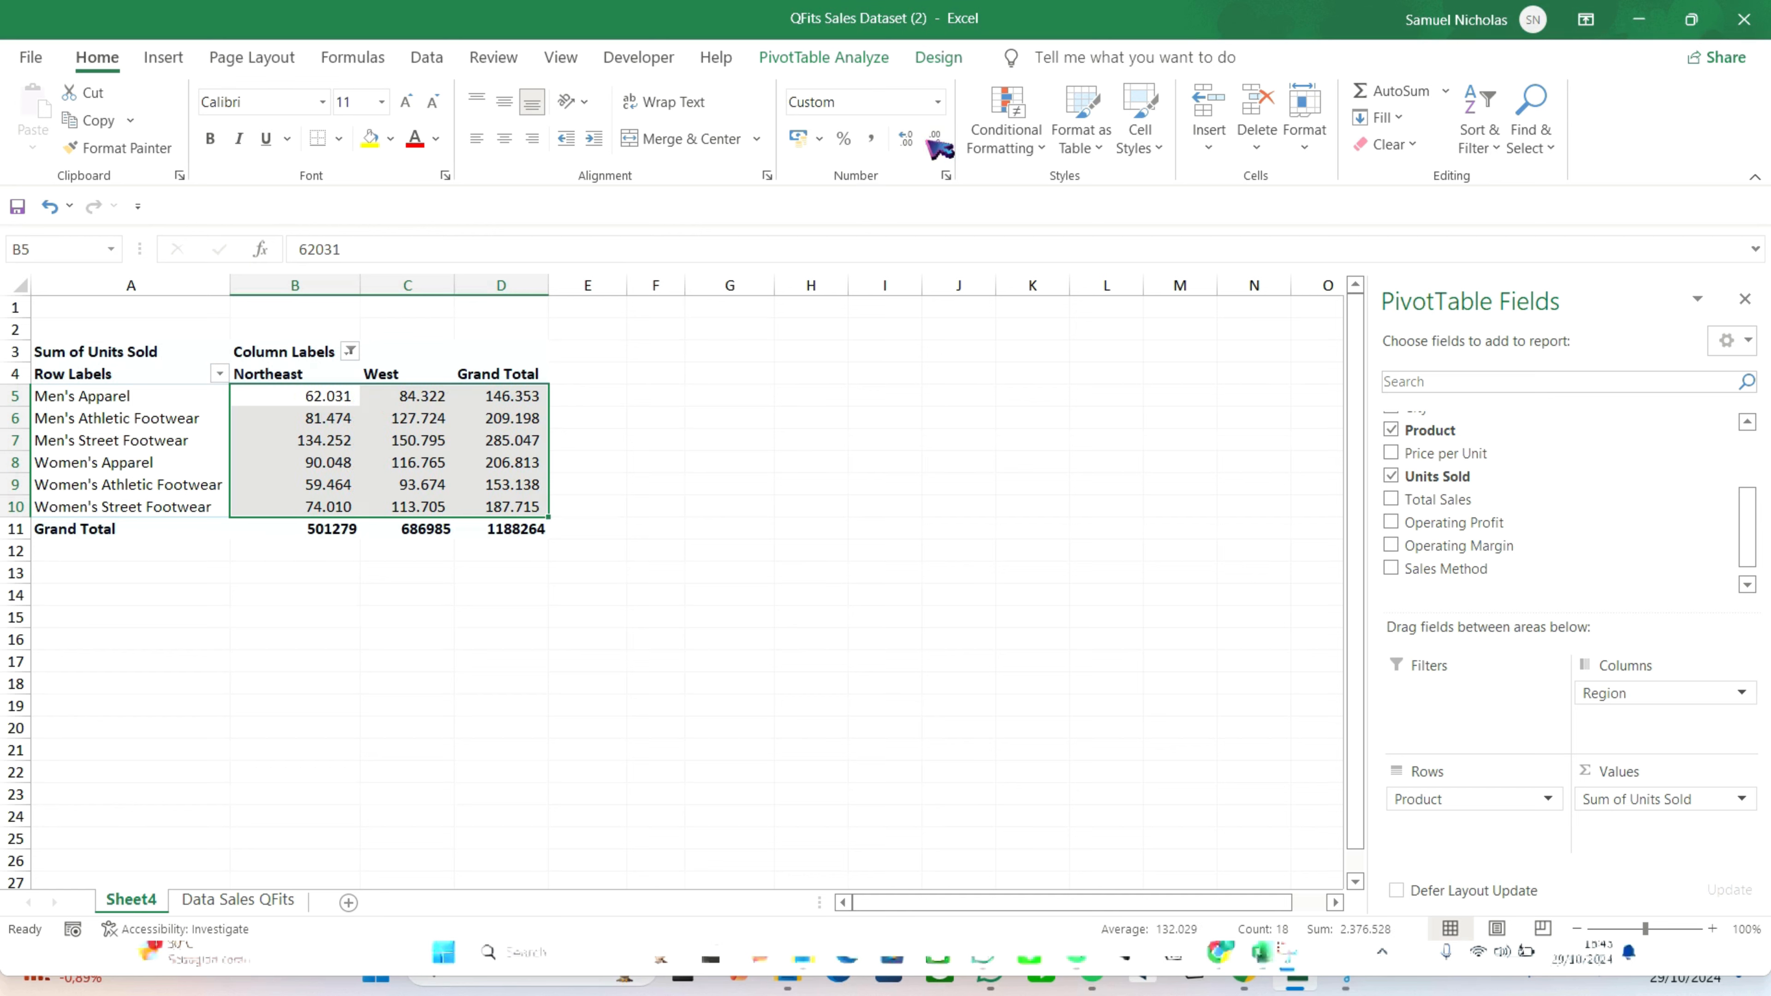
pyautogui.click(720, 475)
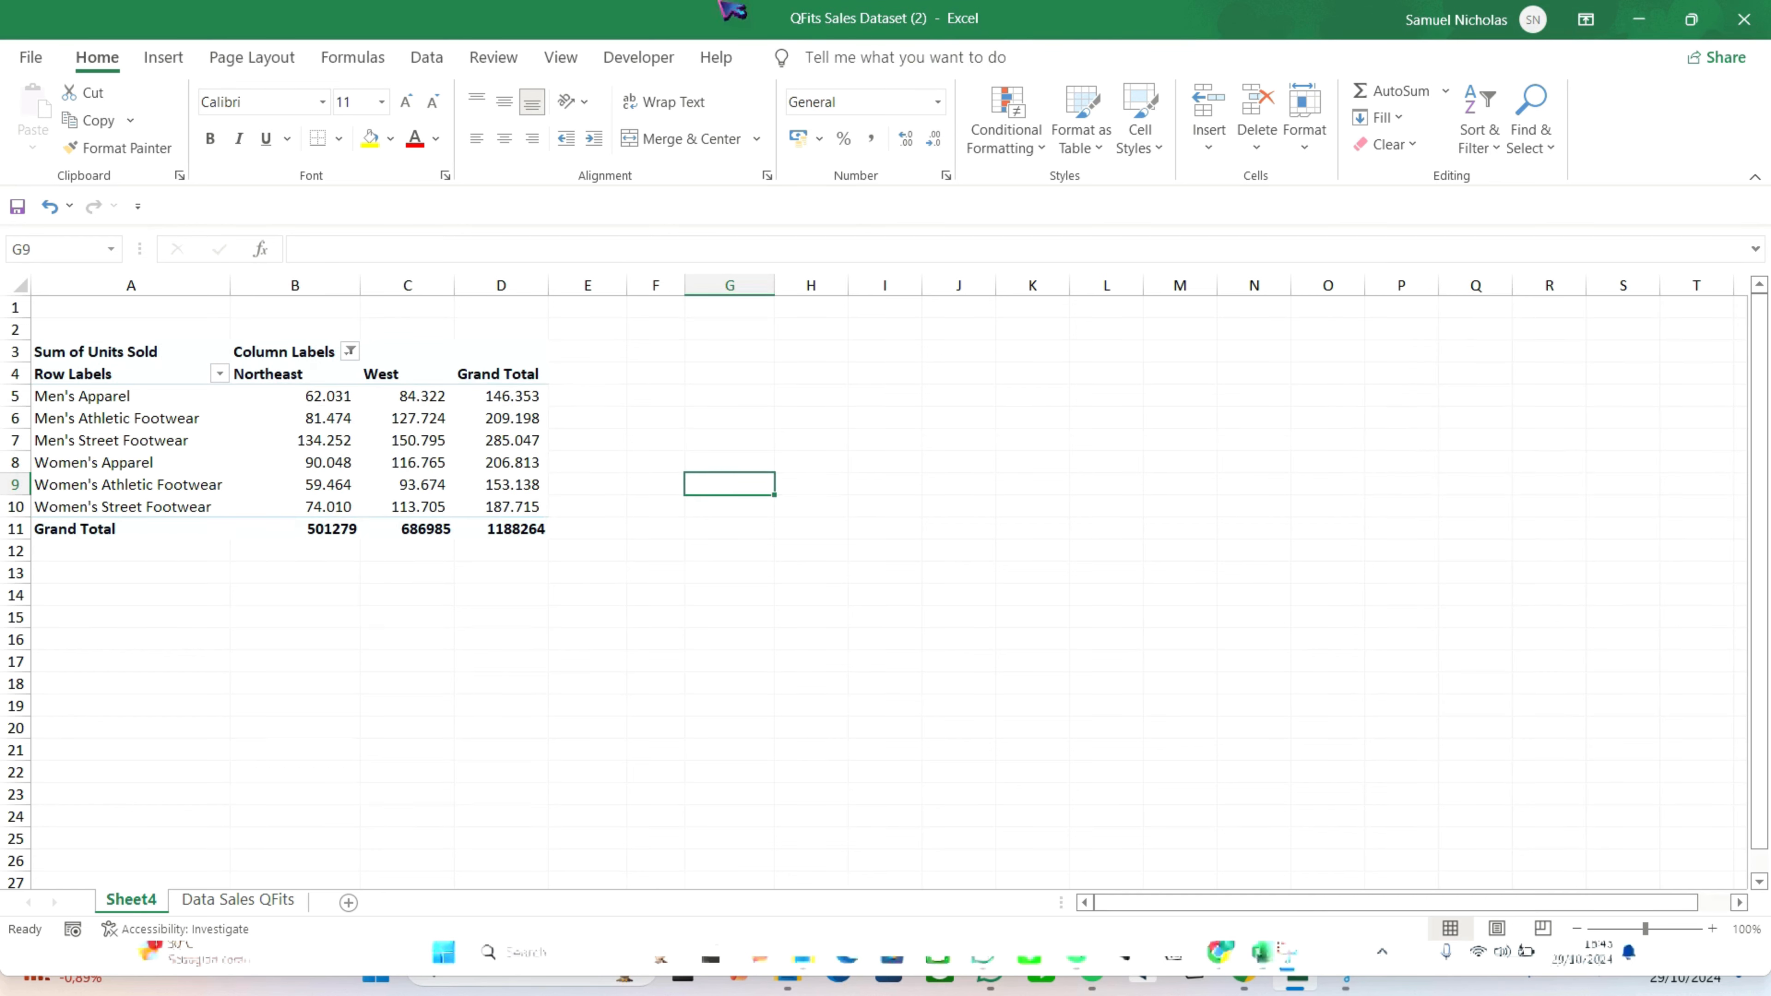
pyautogui.click(764, 41)
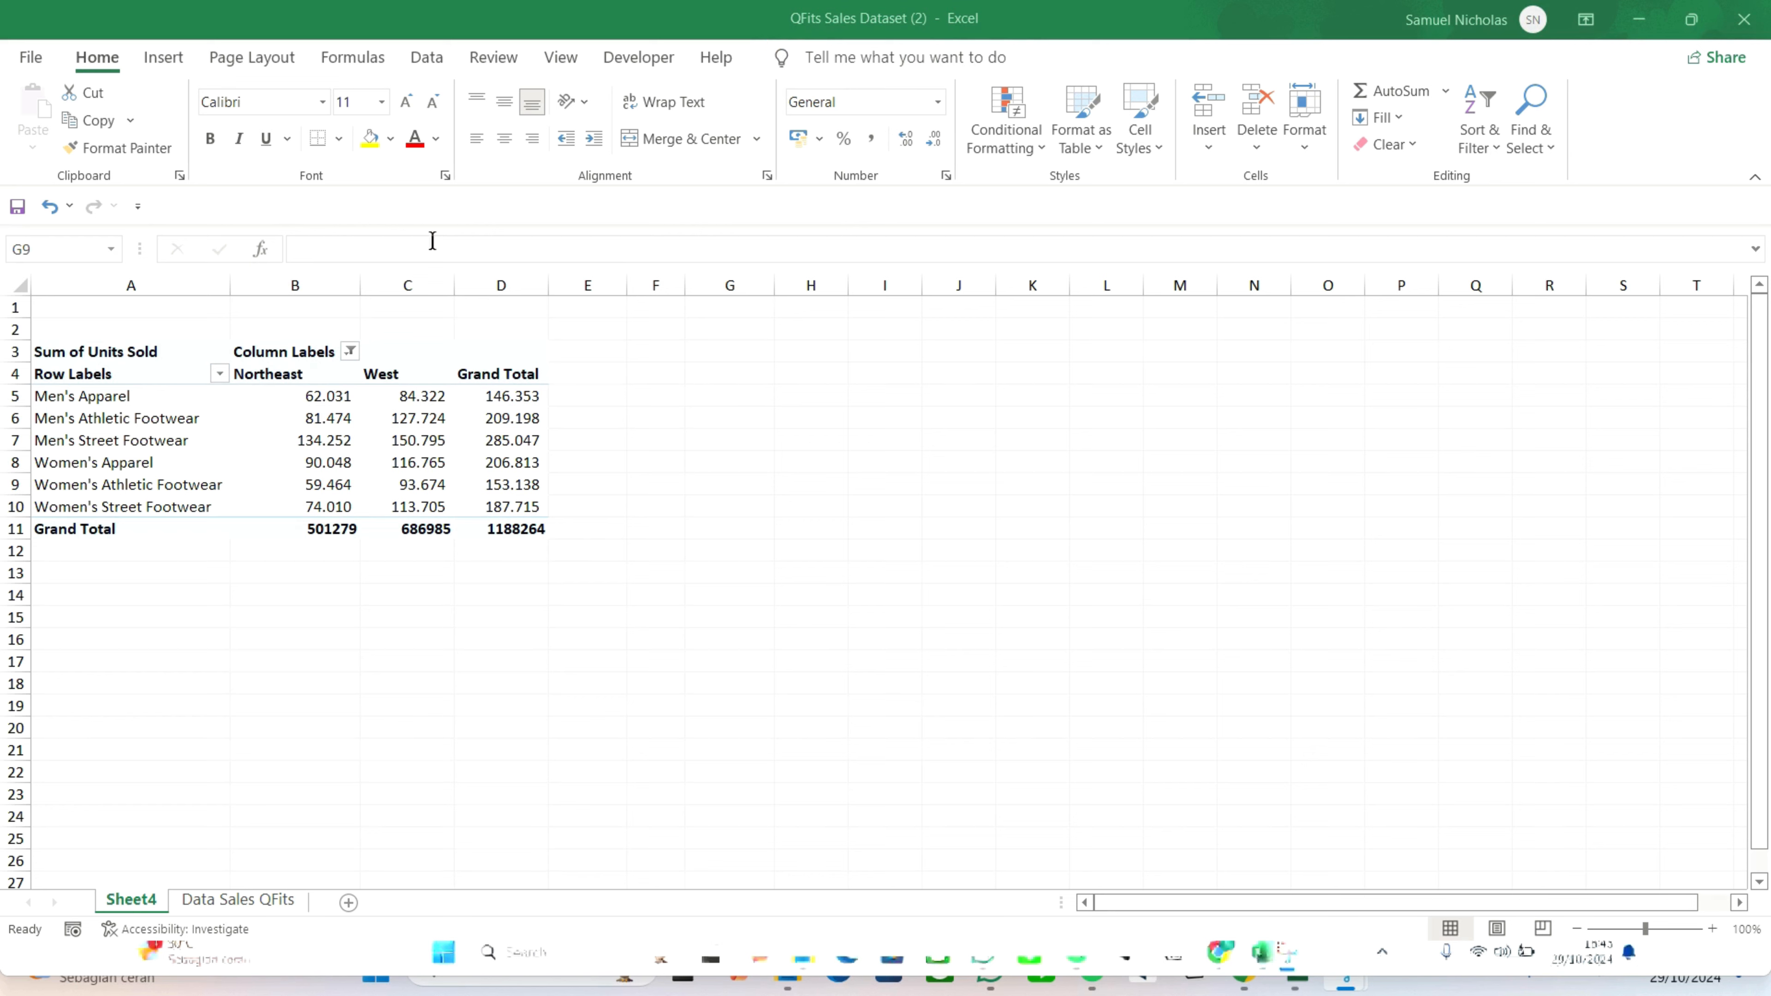
# Close the PivotTable field list and copy the range A4:C10 to cell G4
pyautogui.click(164, 377)
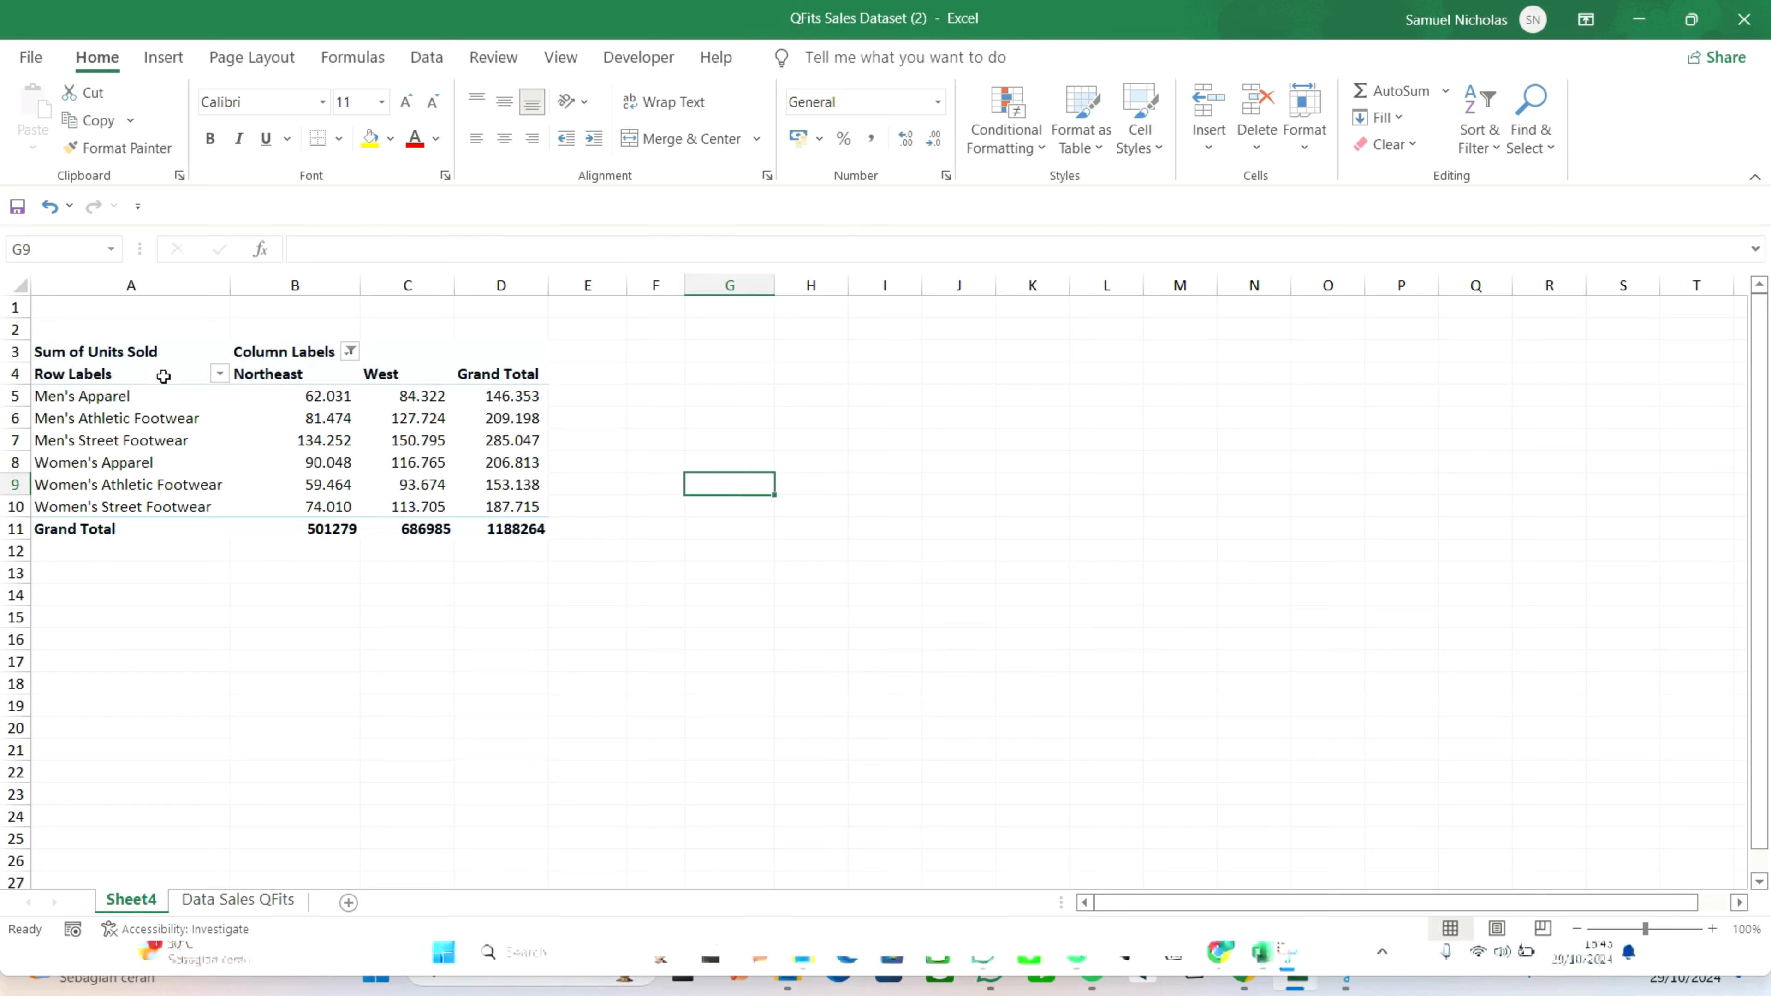
pyautogui.click(174, 377)
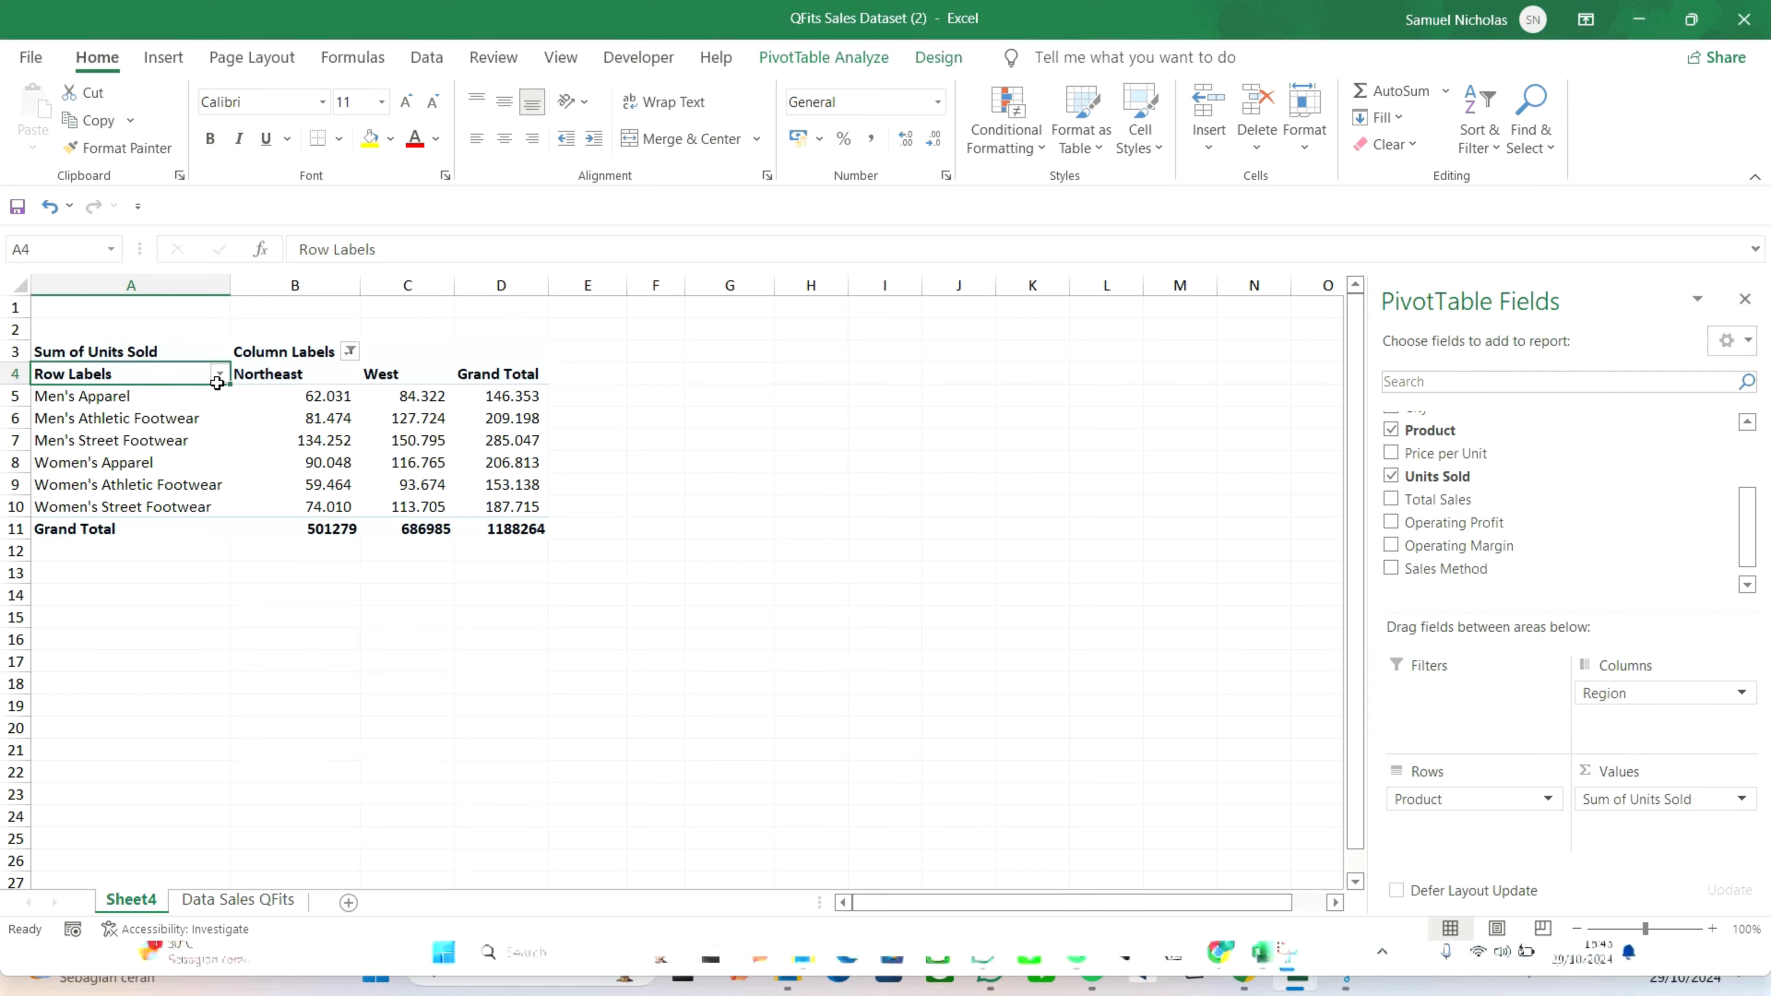
pyautogui.click(1744, 299)
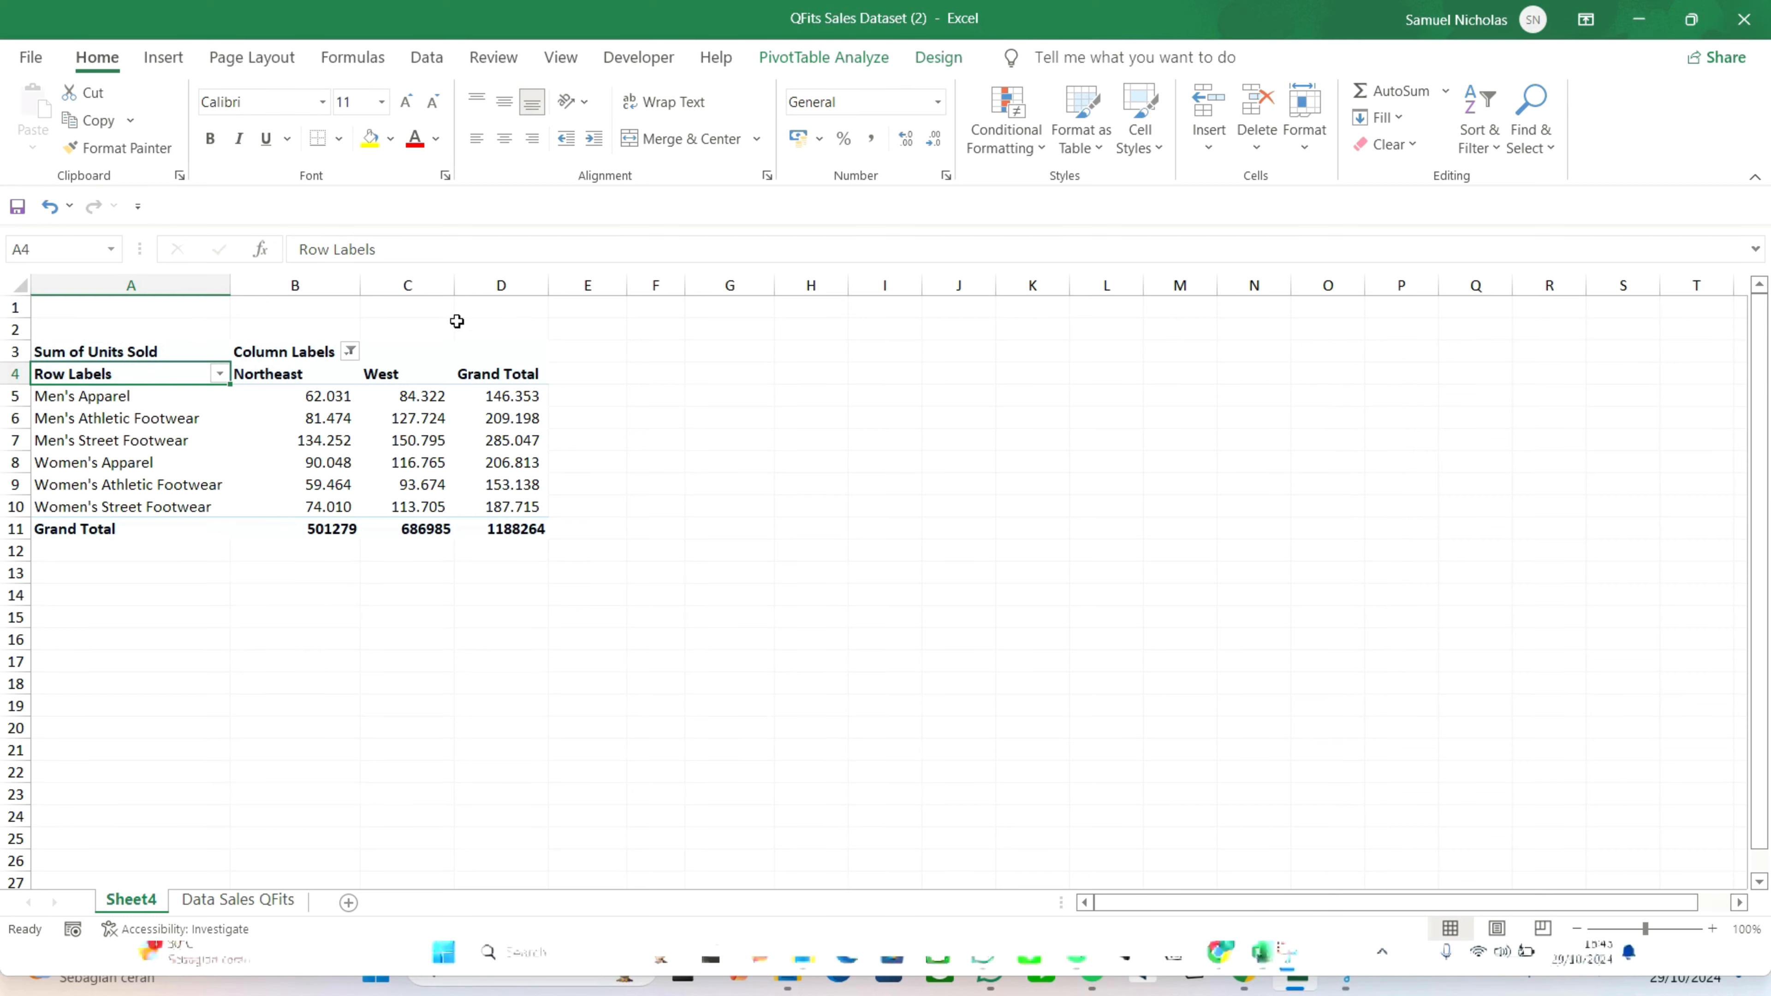
pyautogui.moveTo(188, 379); pyautogui.dragTo(418, 509)
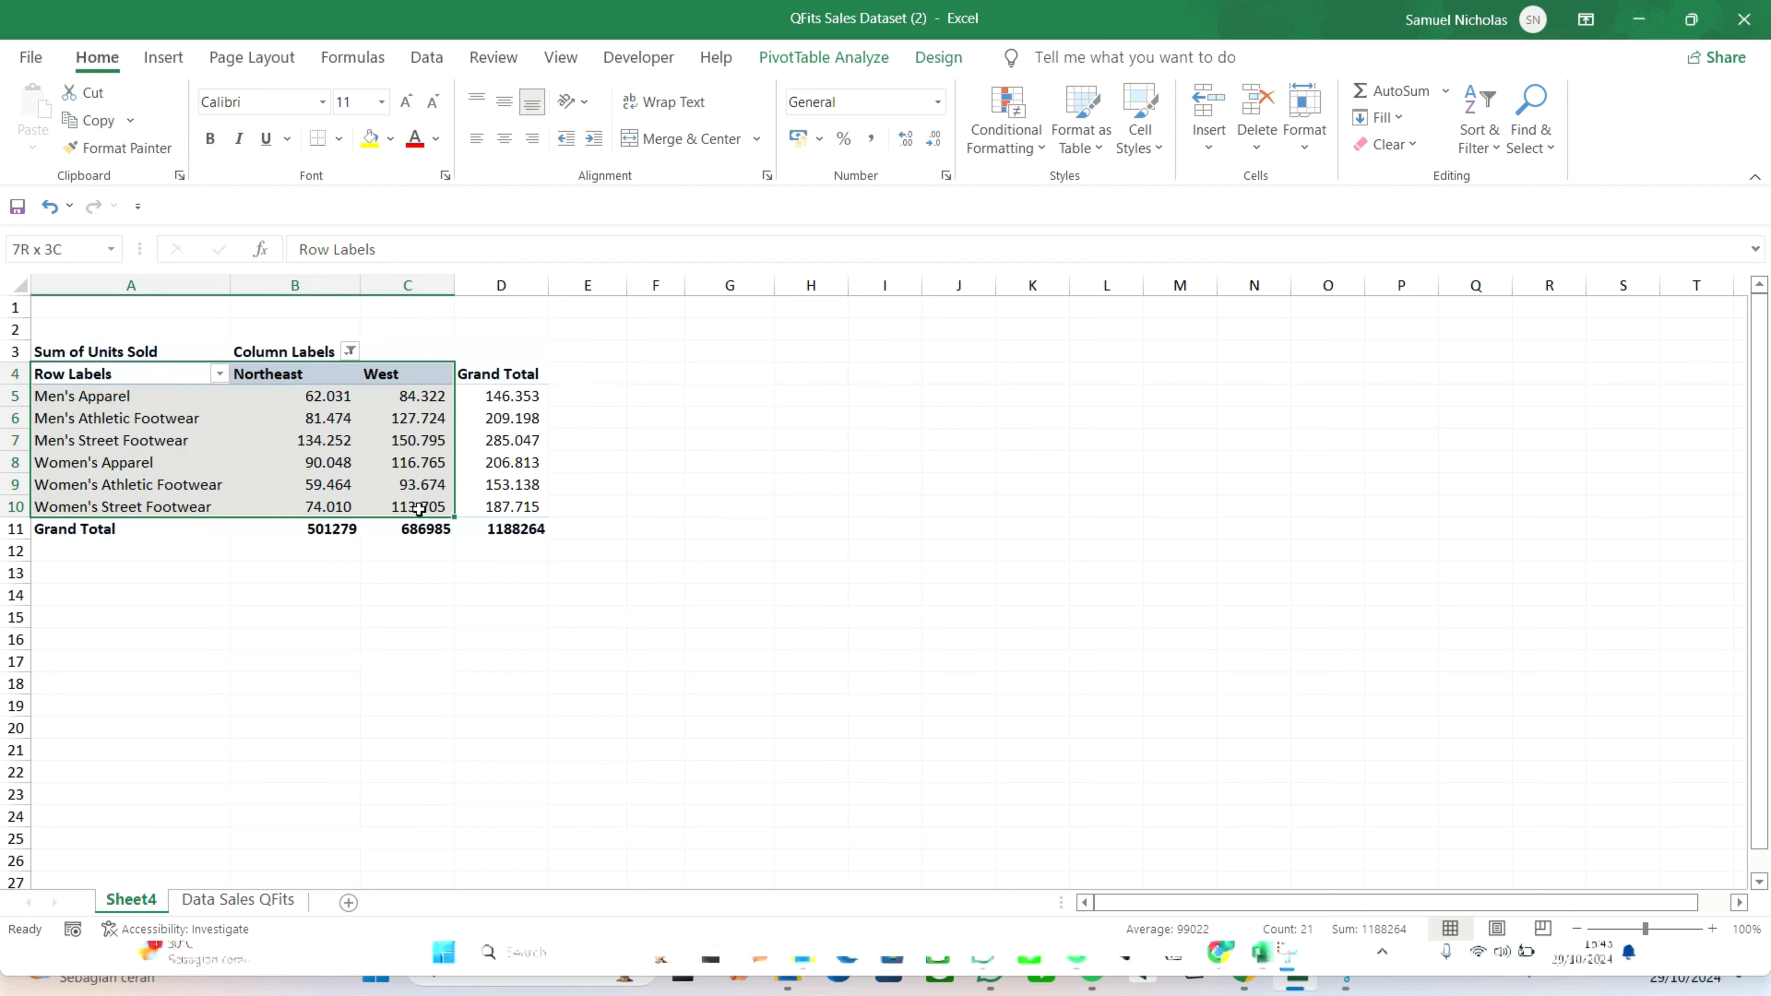
pyautogui.hotkey('ctrl', 'c')
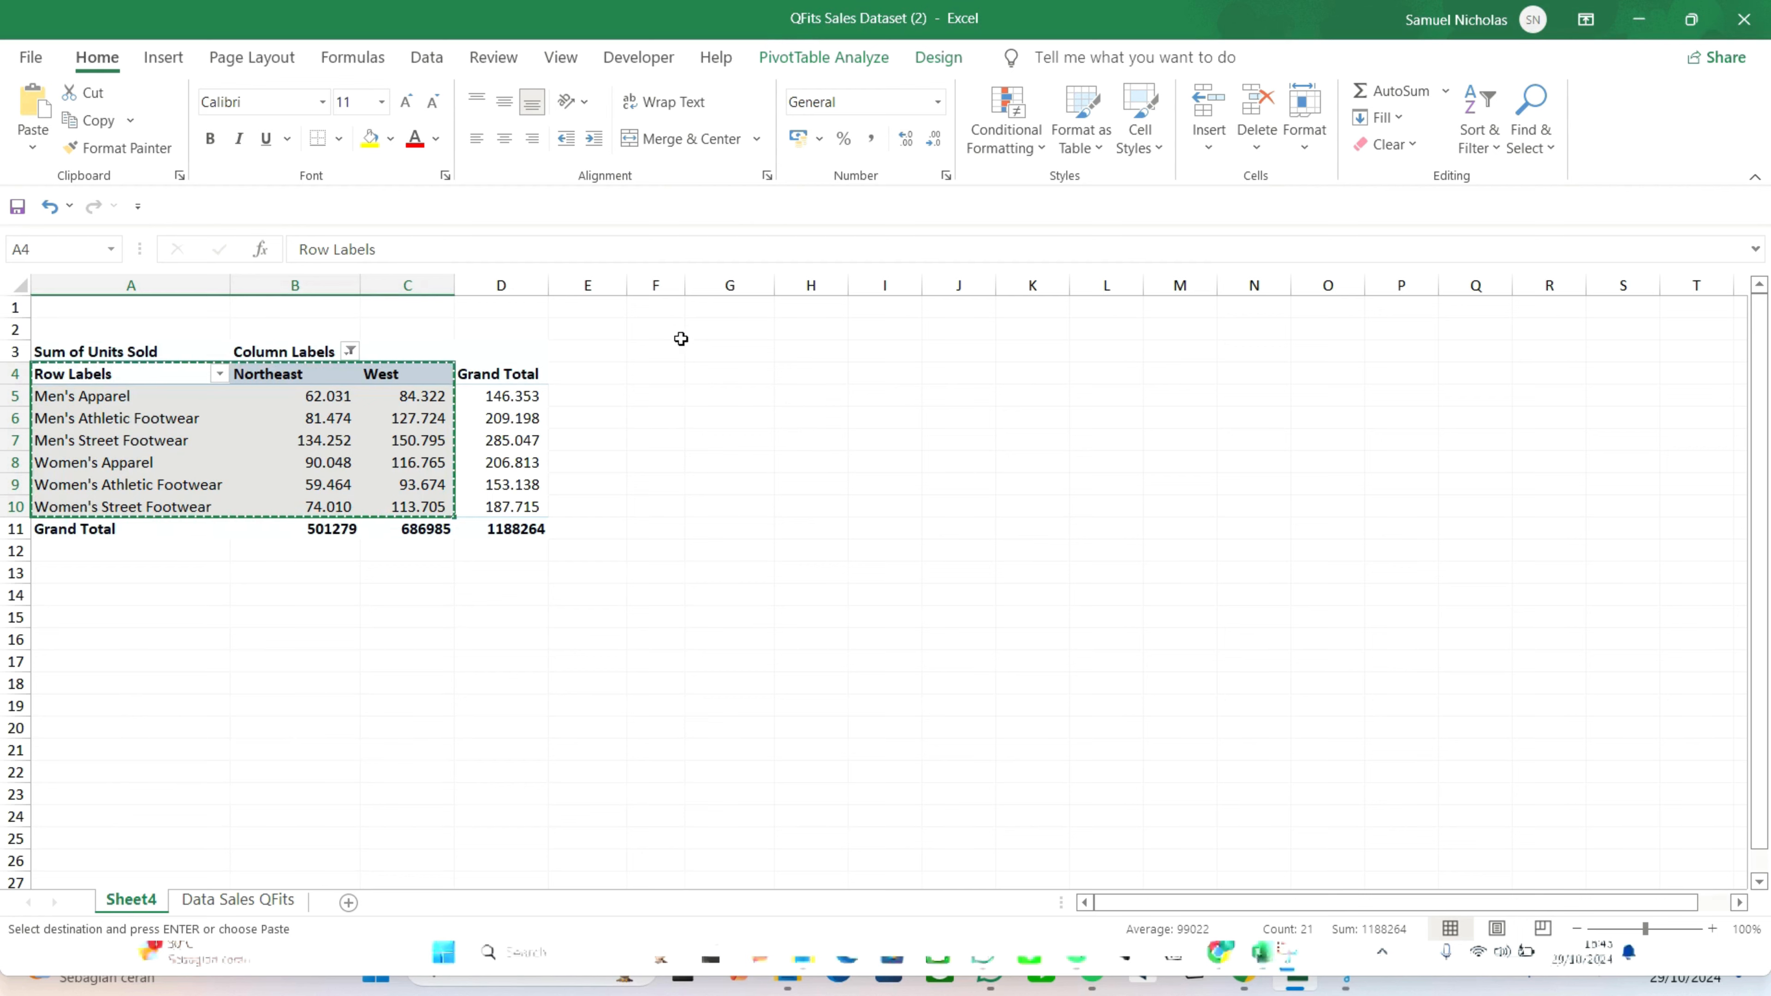
pyautogui.click(731, 377)
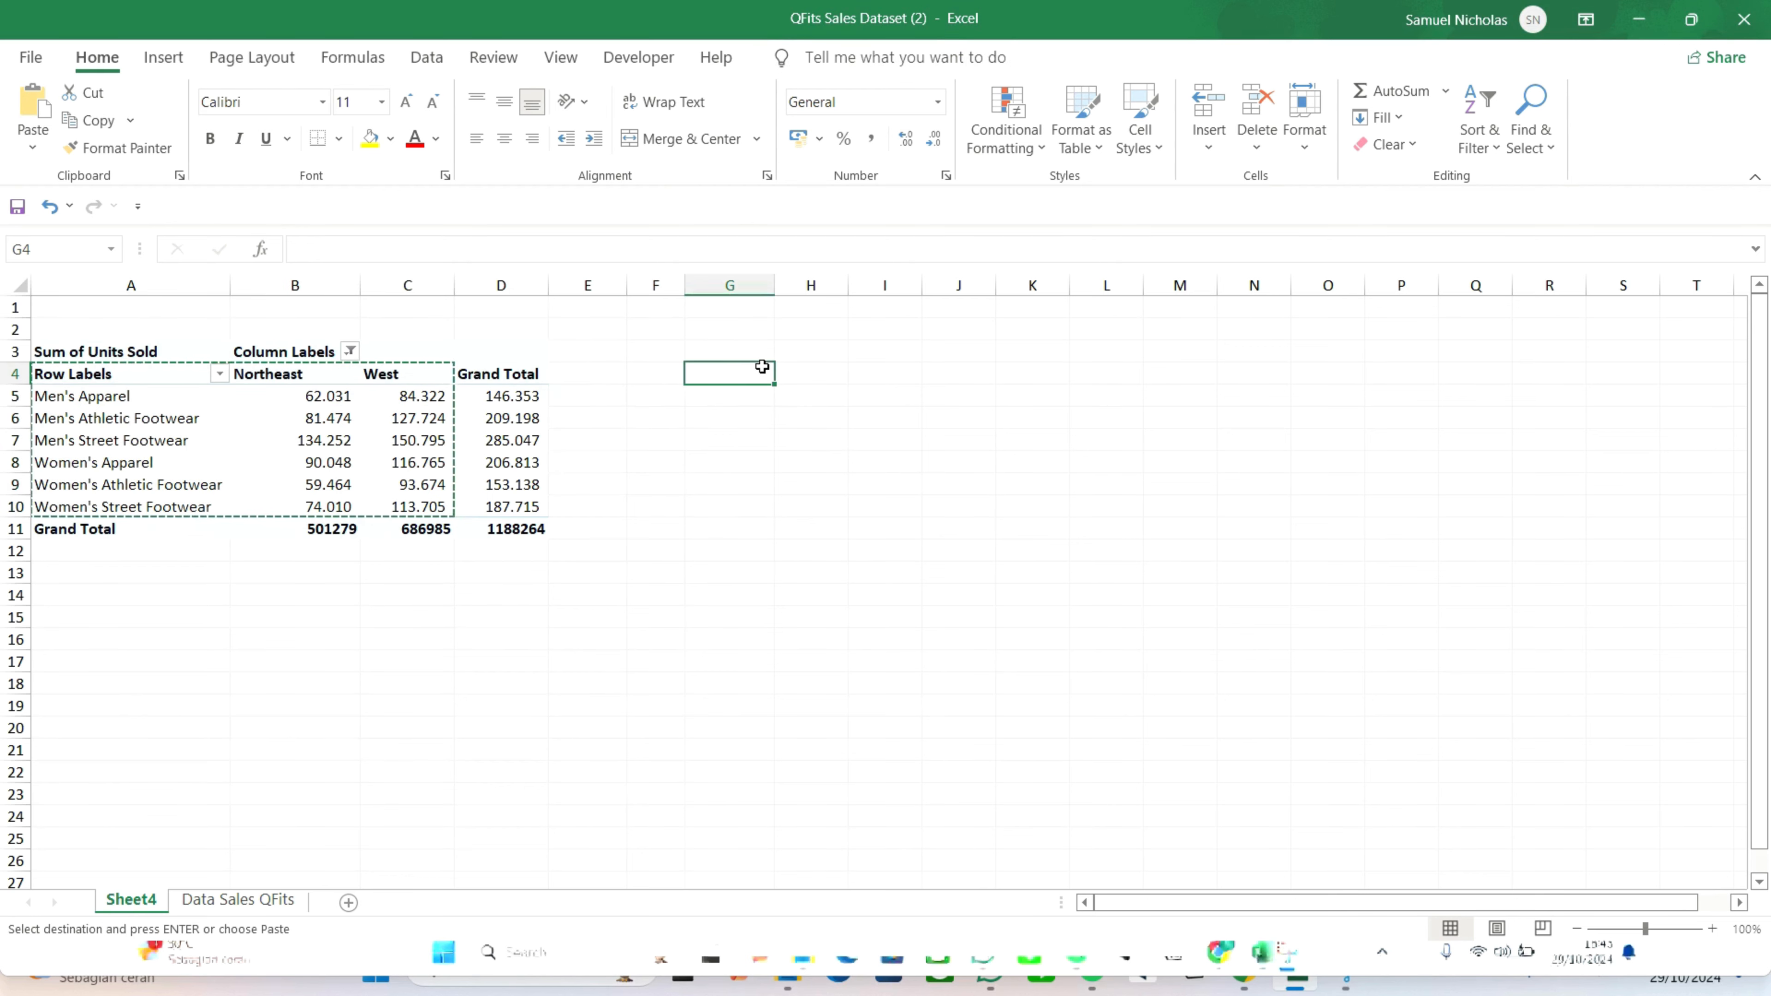
pyautogui.hotkey('ctrl', 'v')
# Widen columns G to I so that the copied product names and values fit
pyautogui.moveTo(779, 285); pyautogui.dragTo(1080, 286)
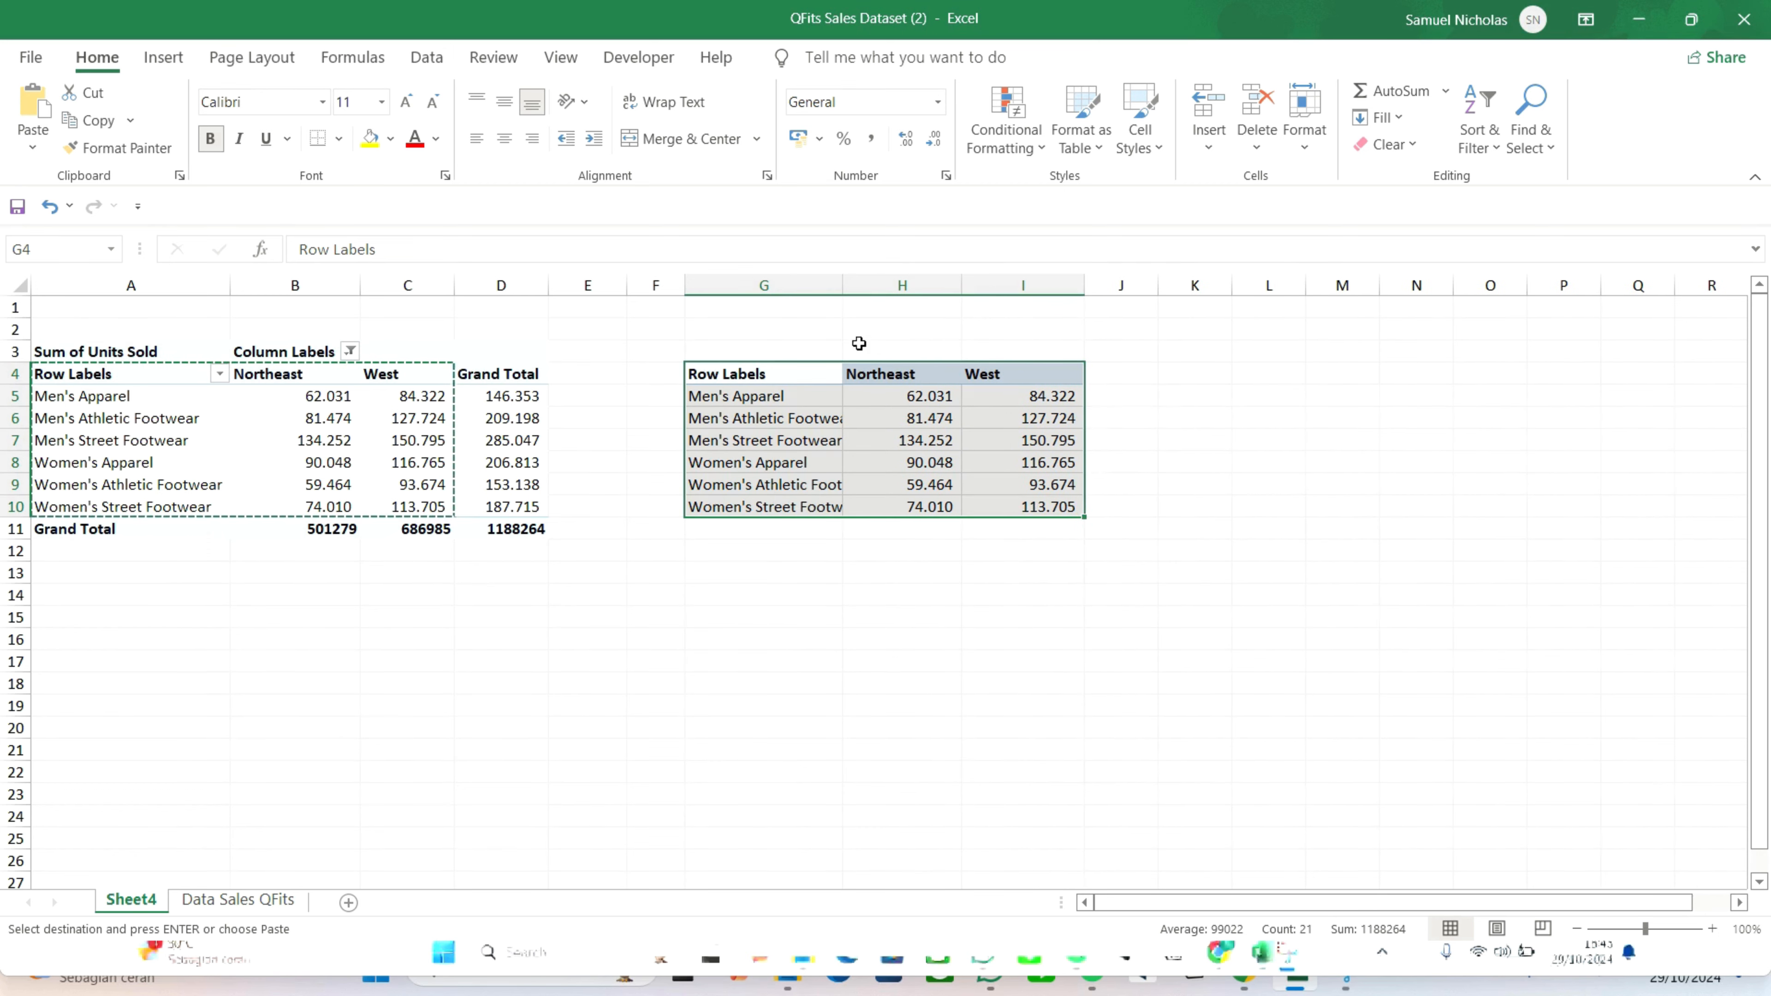
pyautogui.moveTo(846, 280); pyautogui.dragTo(886, 285)
pyautogui.click(1110, 487)
# Replace the copied table's header in G4 with "Sum of Units Sold"
pyautogui.click(819, 373)
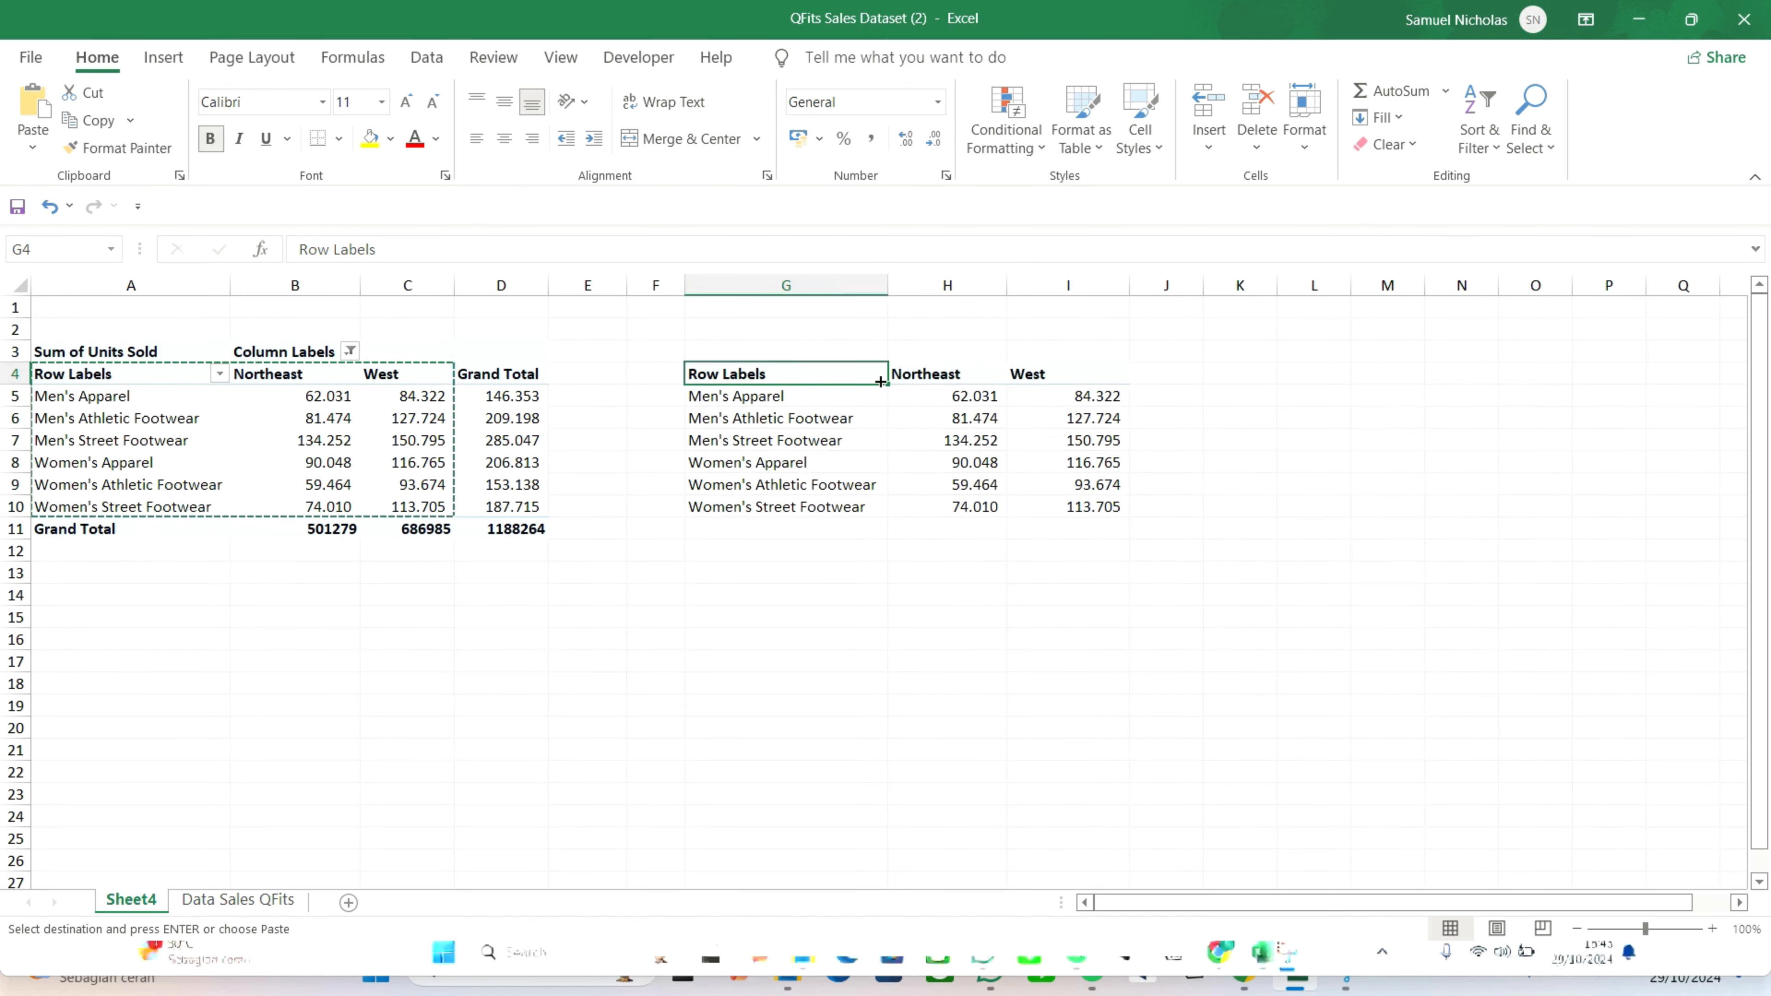
pyautogui.doubleClick(817, 377)
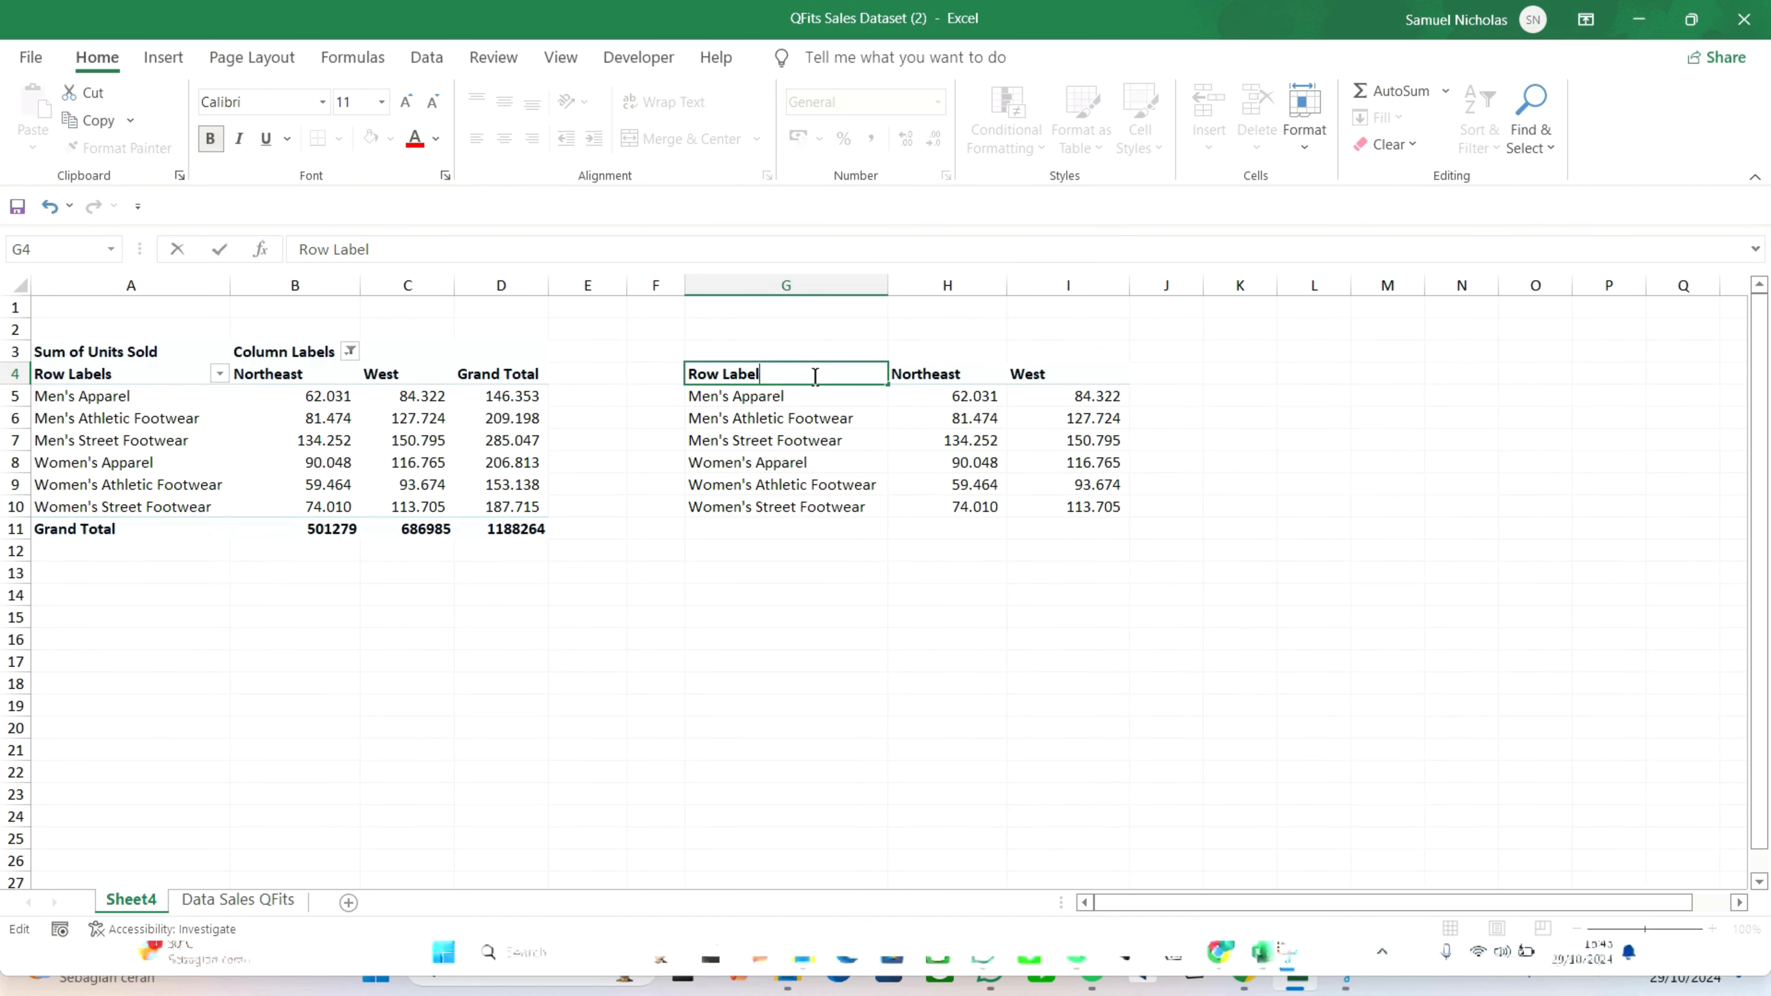
pyautogui.press('BackSpace')
pyautogui.press('BackSpace')
pyautogui.press('BackSpace')
pyautogui.press('BackSpace')
pyautogui.press('BackSpace')
pyautogui.press('BackSpace')
pyautogui.press('BackSpace')
pyautogui.press('BackSpace')
pyautogui.press('BackSpace')
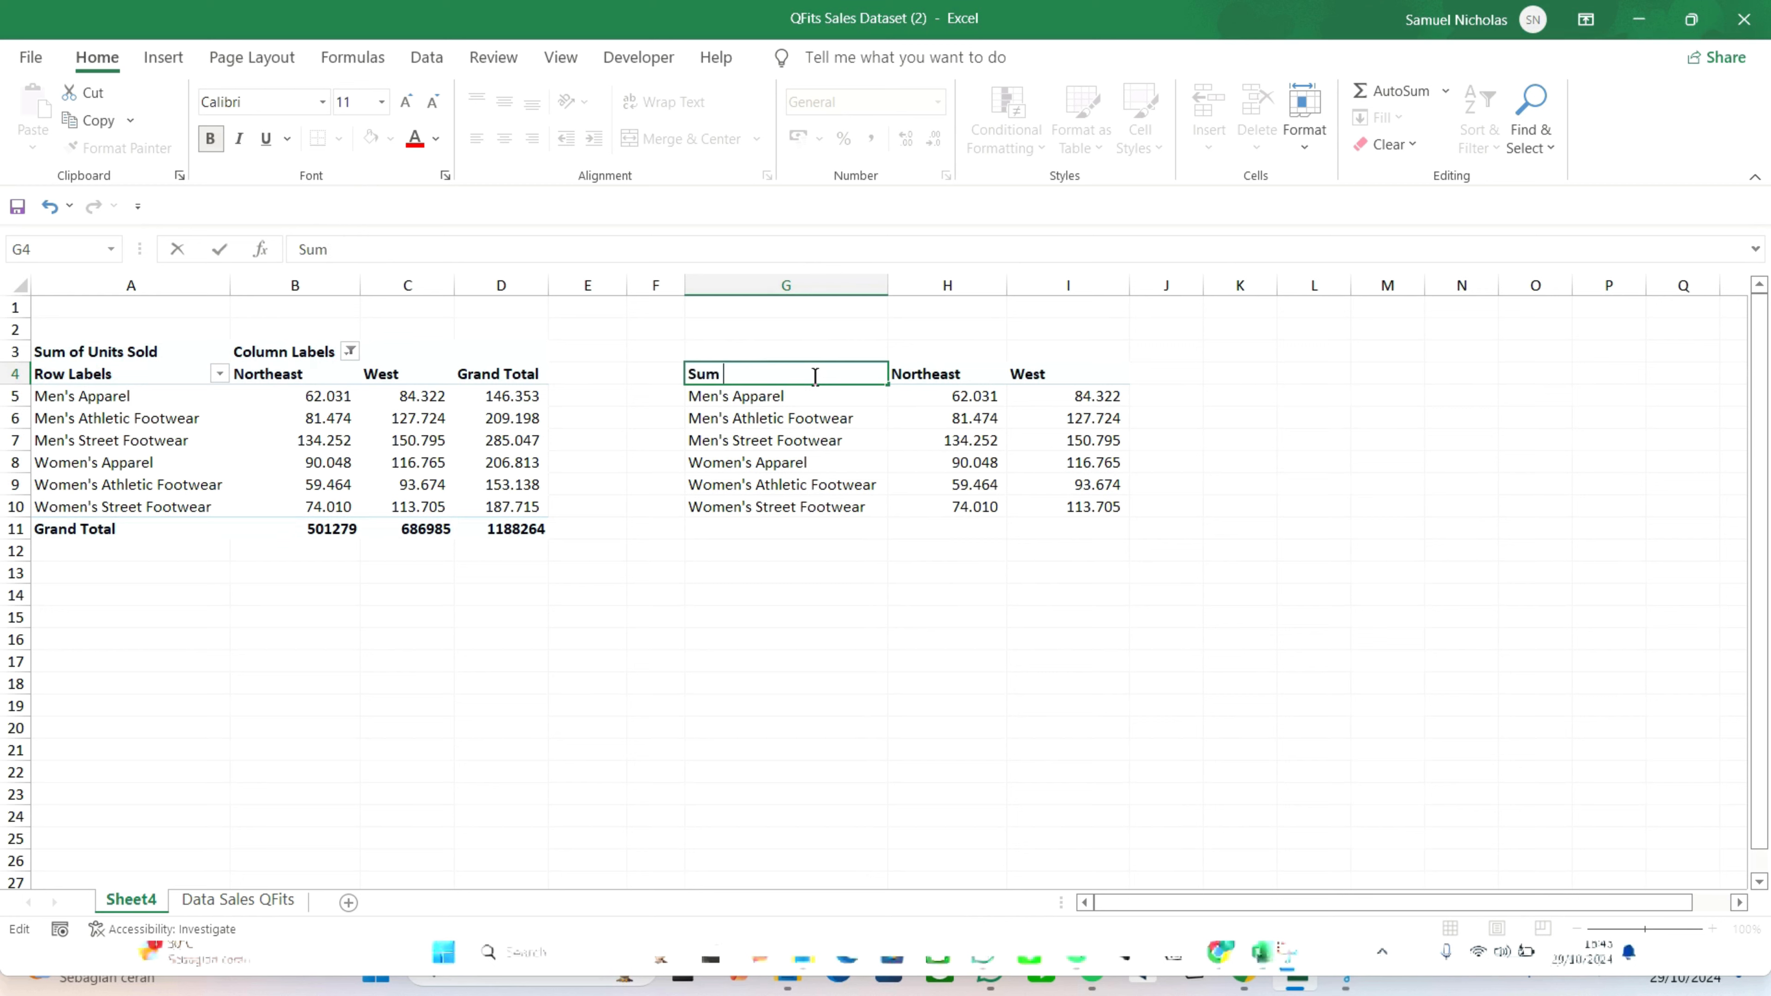
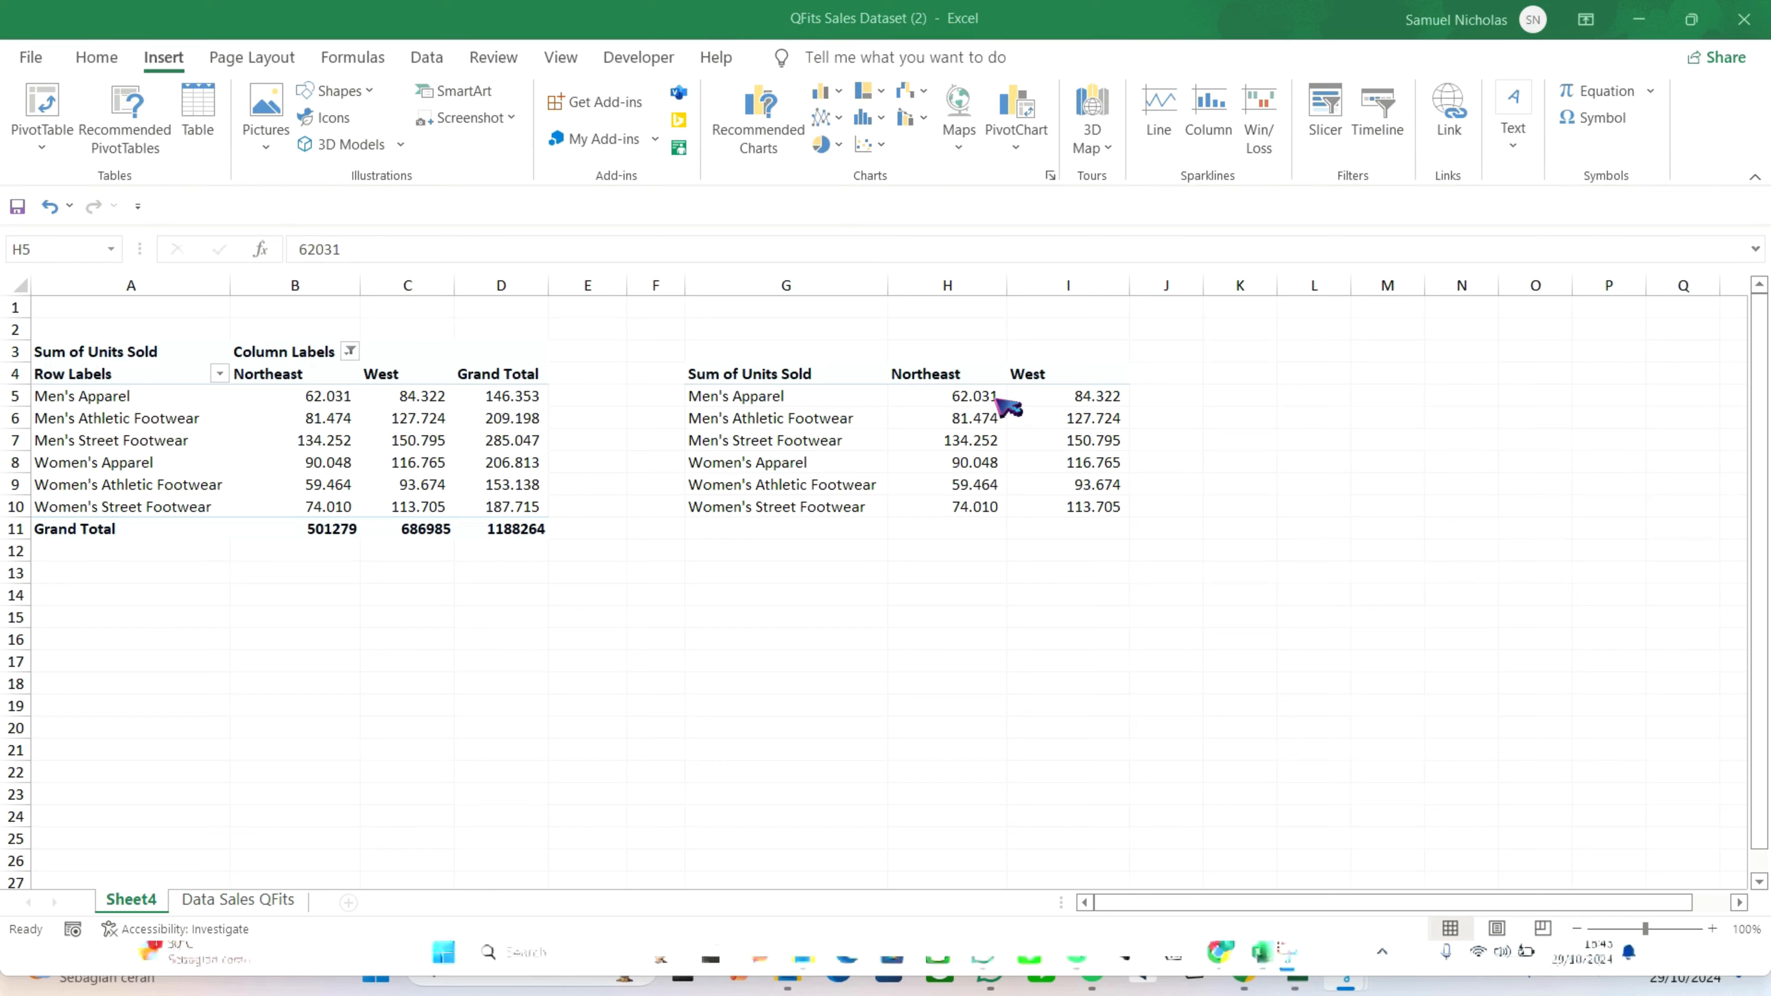
# Turn the Northeast value for Men's Apparel in H5 negative with the formula =62031*-1
pyautogui.click(1004, 403)
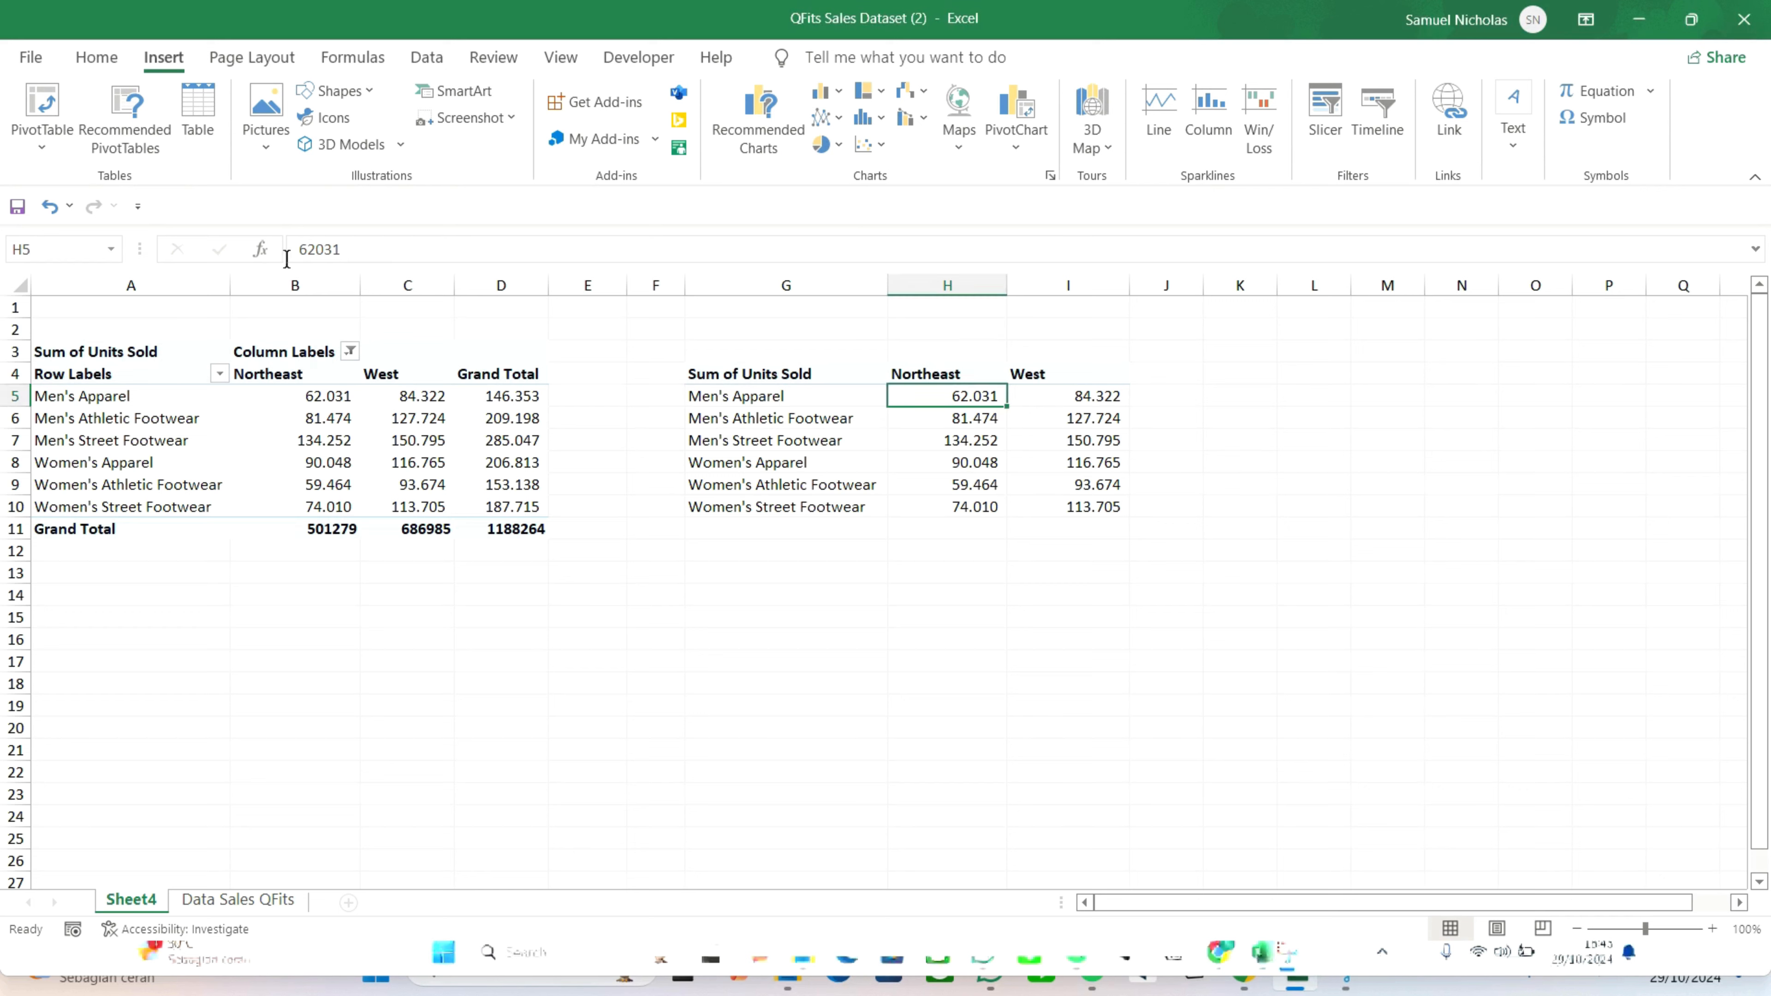
pyautogui.click(302, 249)
pyautogui.write('=')
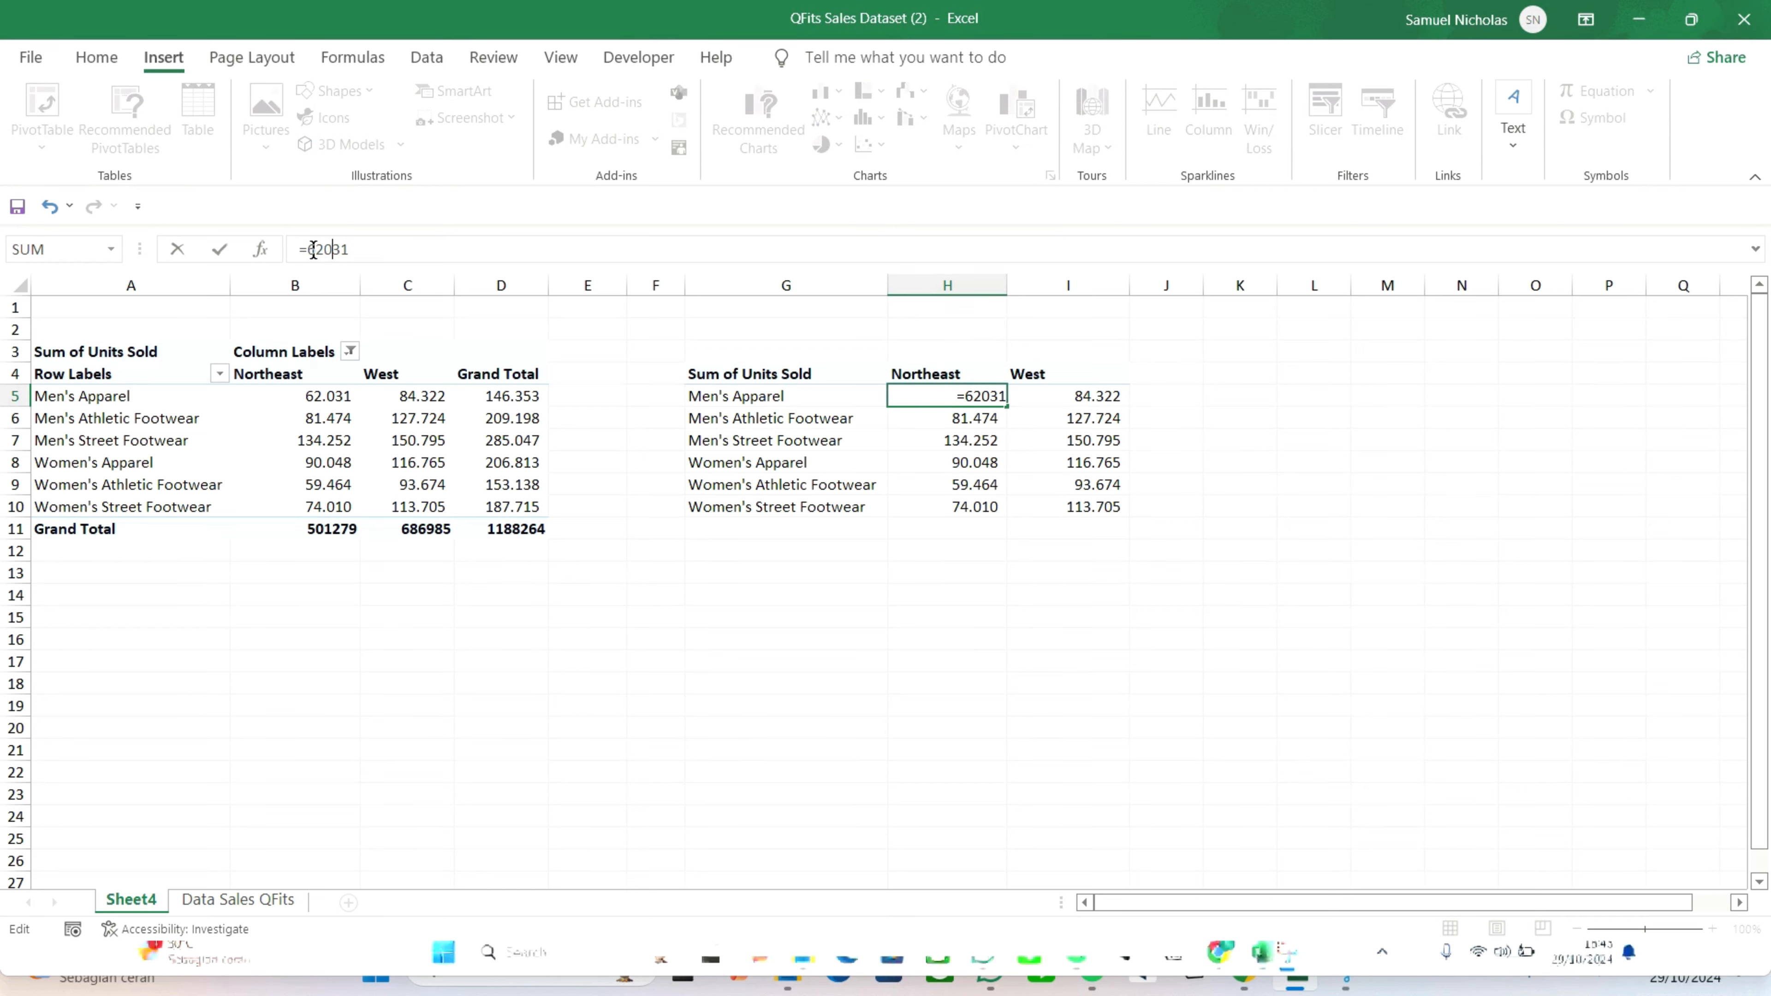
pyautogui.write('*-1')
pyautogui.press('Return')
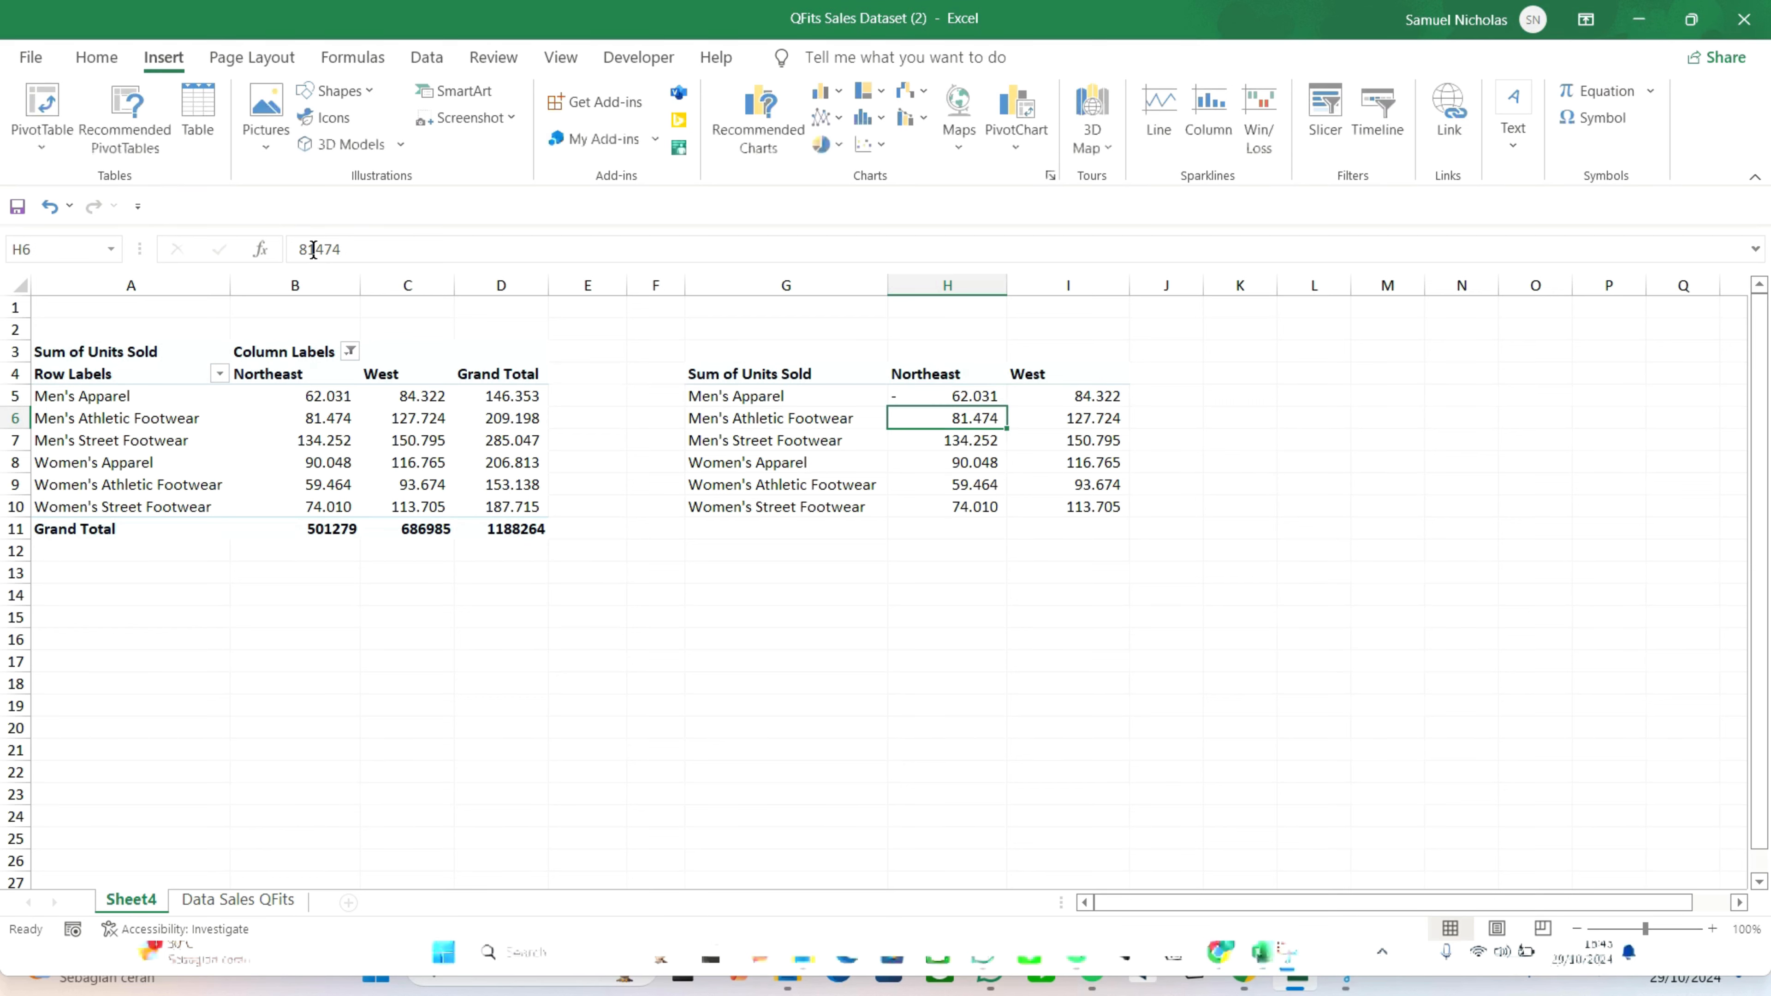
pyautogui.click(967, 401)
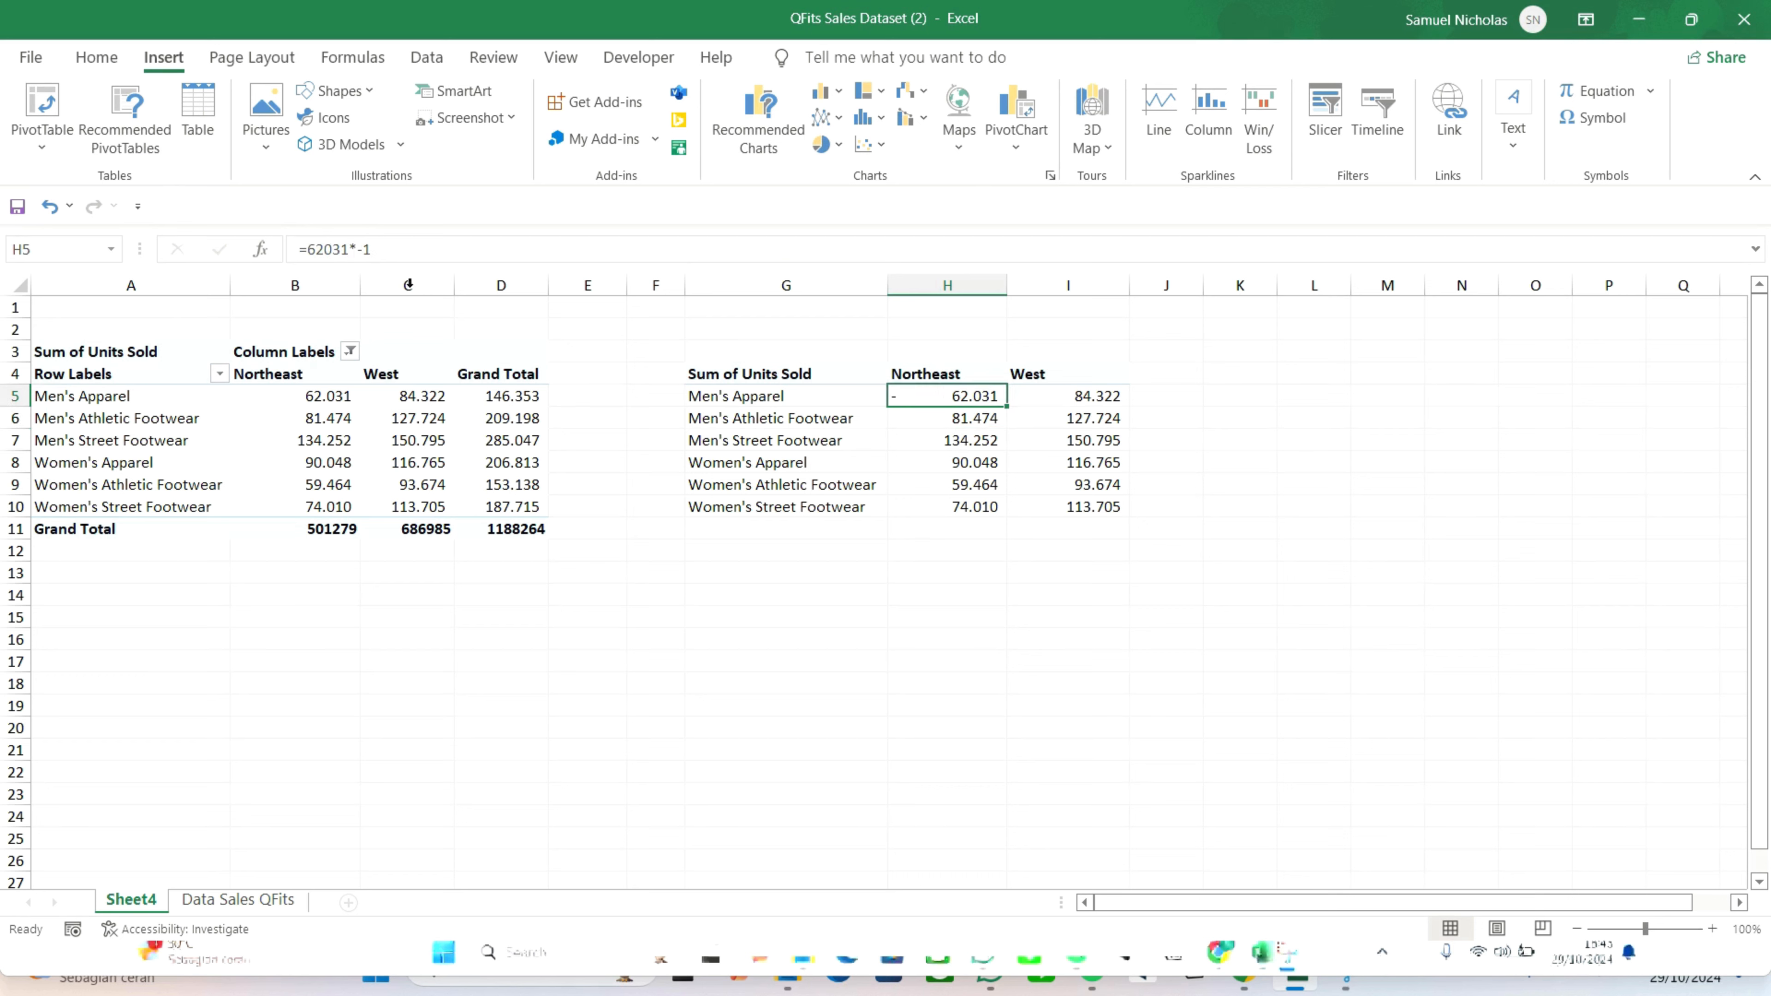
pyautogui.click(375, 250)
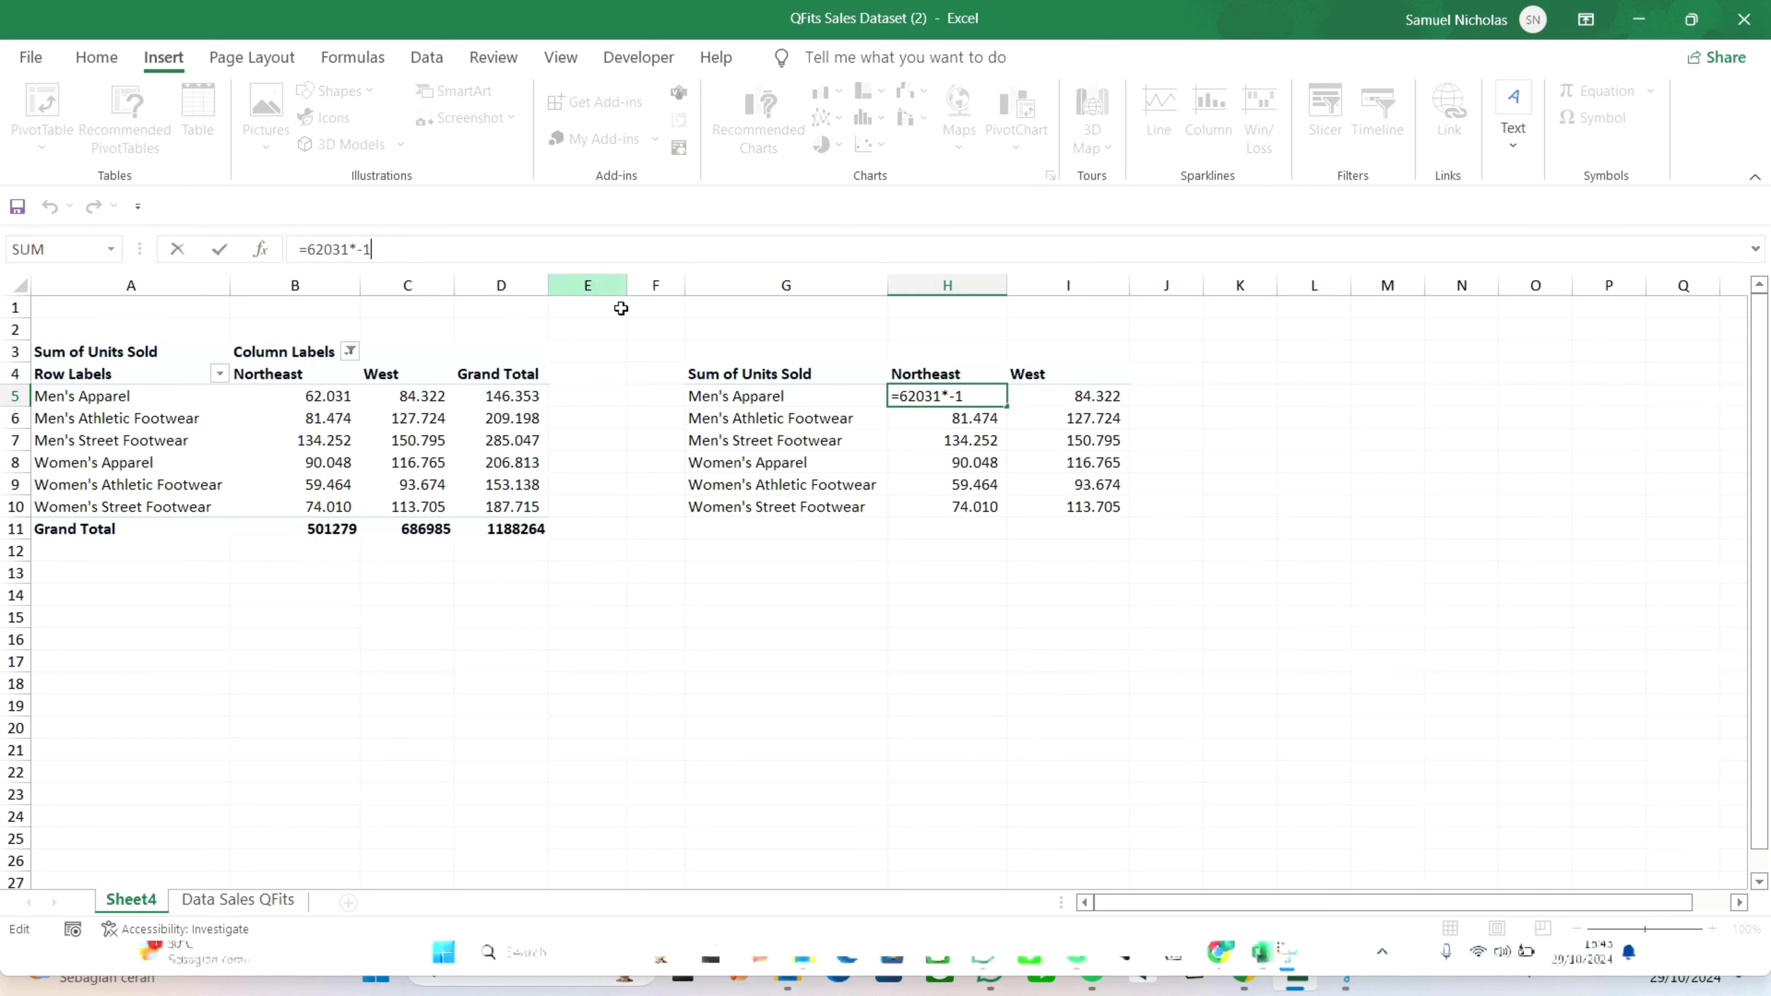
pyautogui.press('Return')
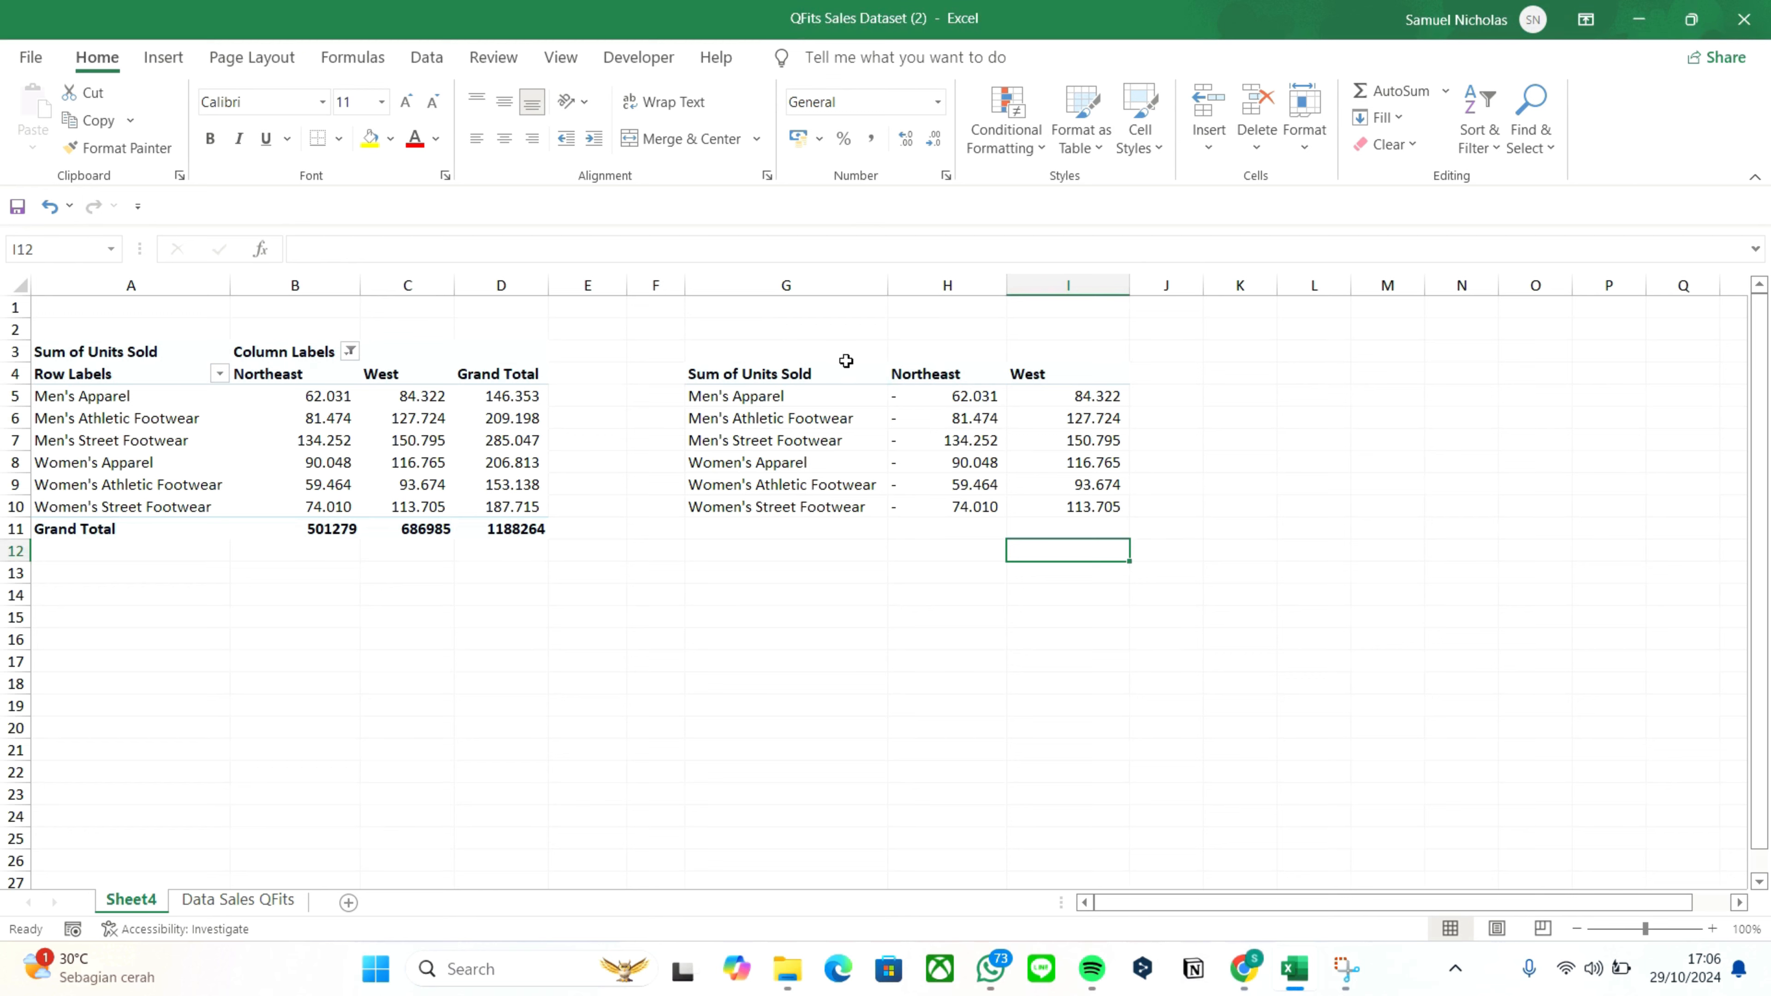
# Convert the range G4:I10 into a table, using its first row as headers
pyautogui.moveTo(848, 370); pyautogui.dragTo(1067, 505)
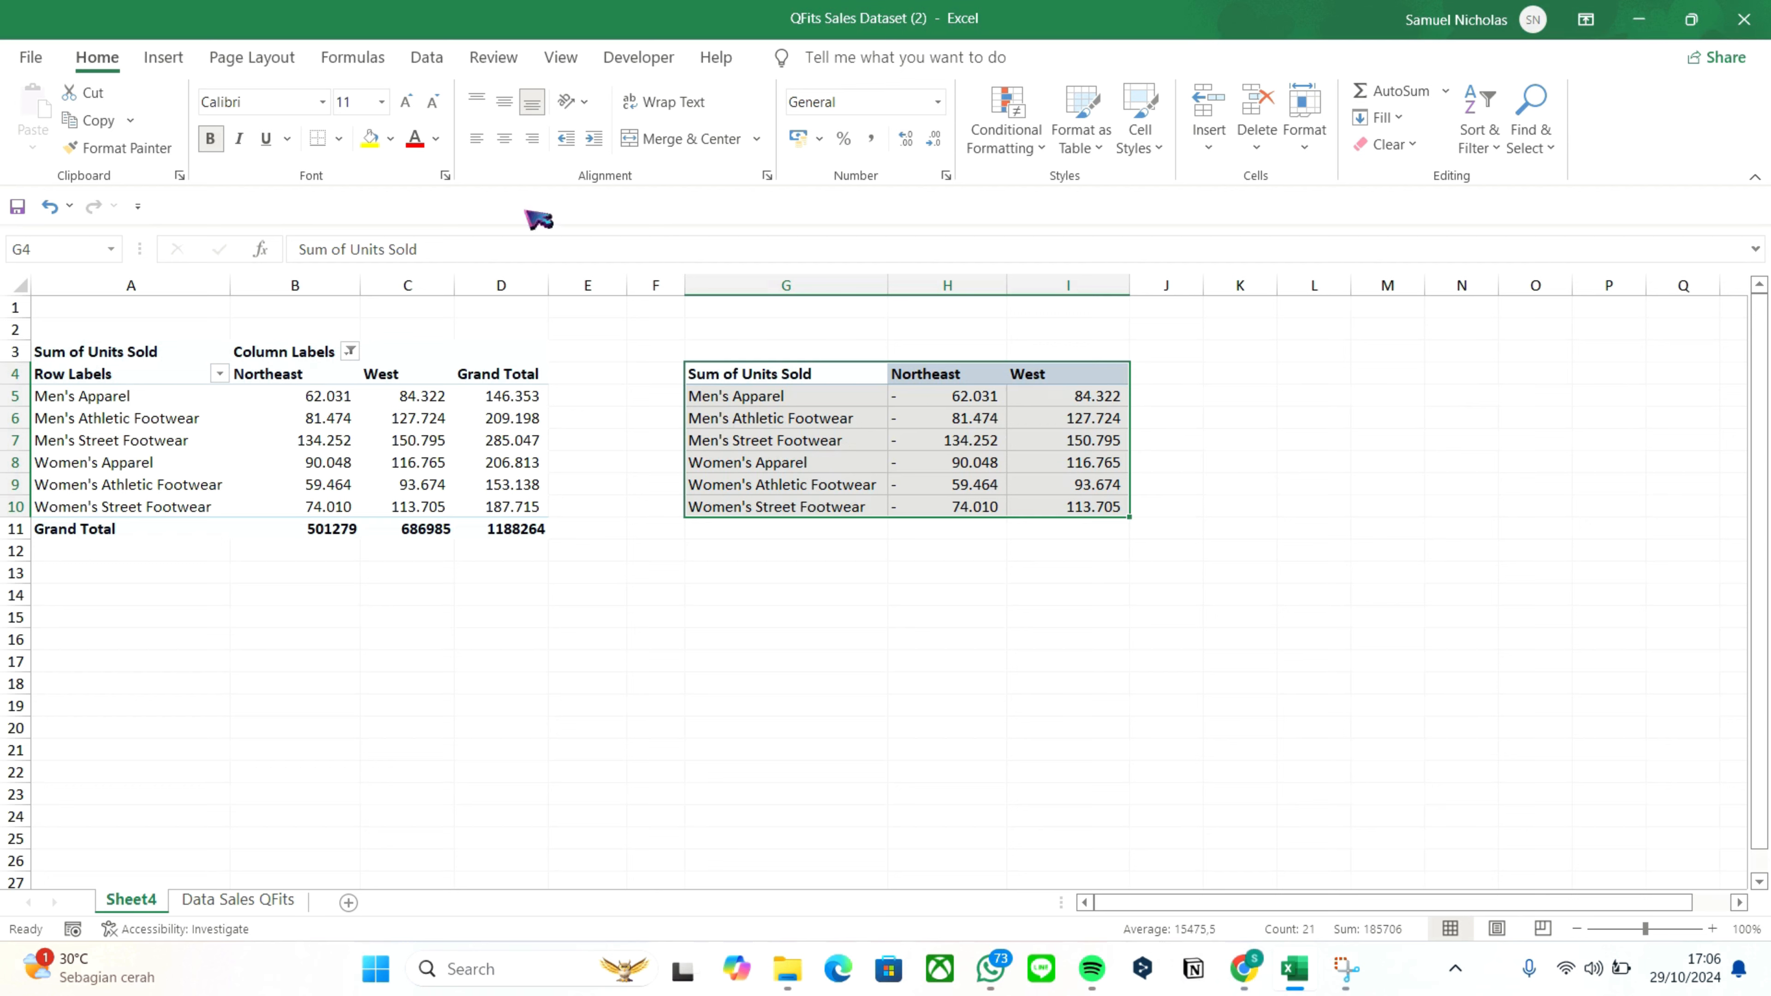
pyautogui.click(164, 59)
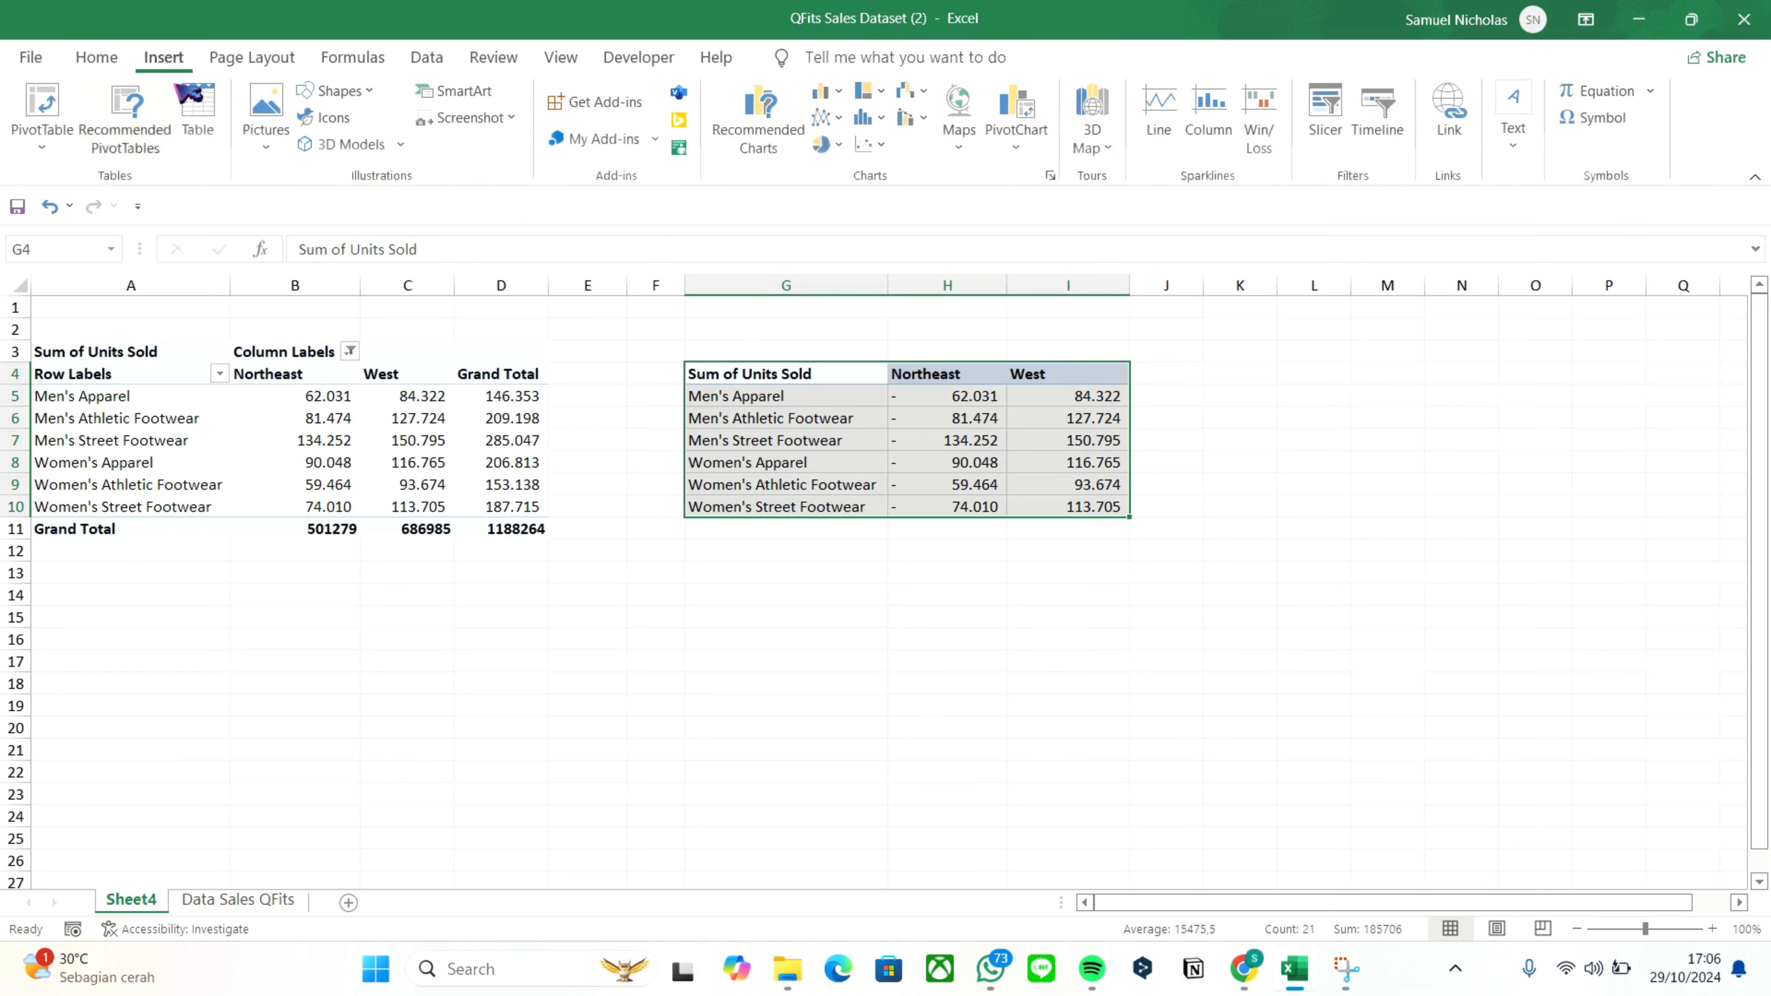
pyautogui.click(202, 119)
pyautogui.click(656, 309)
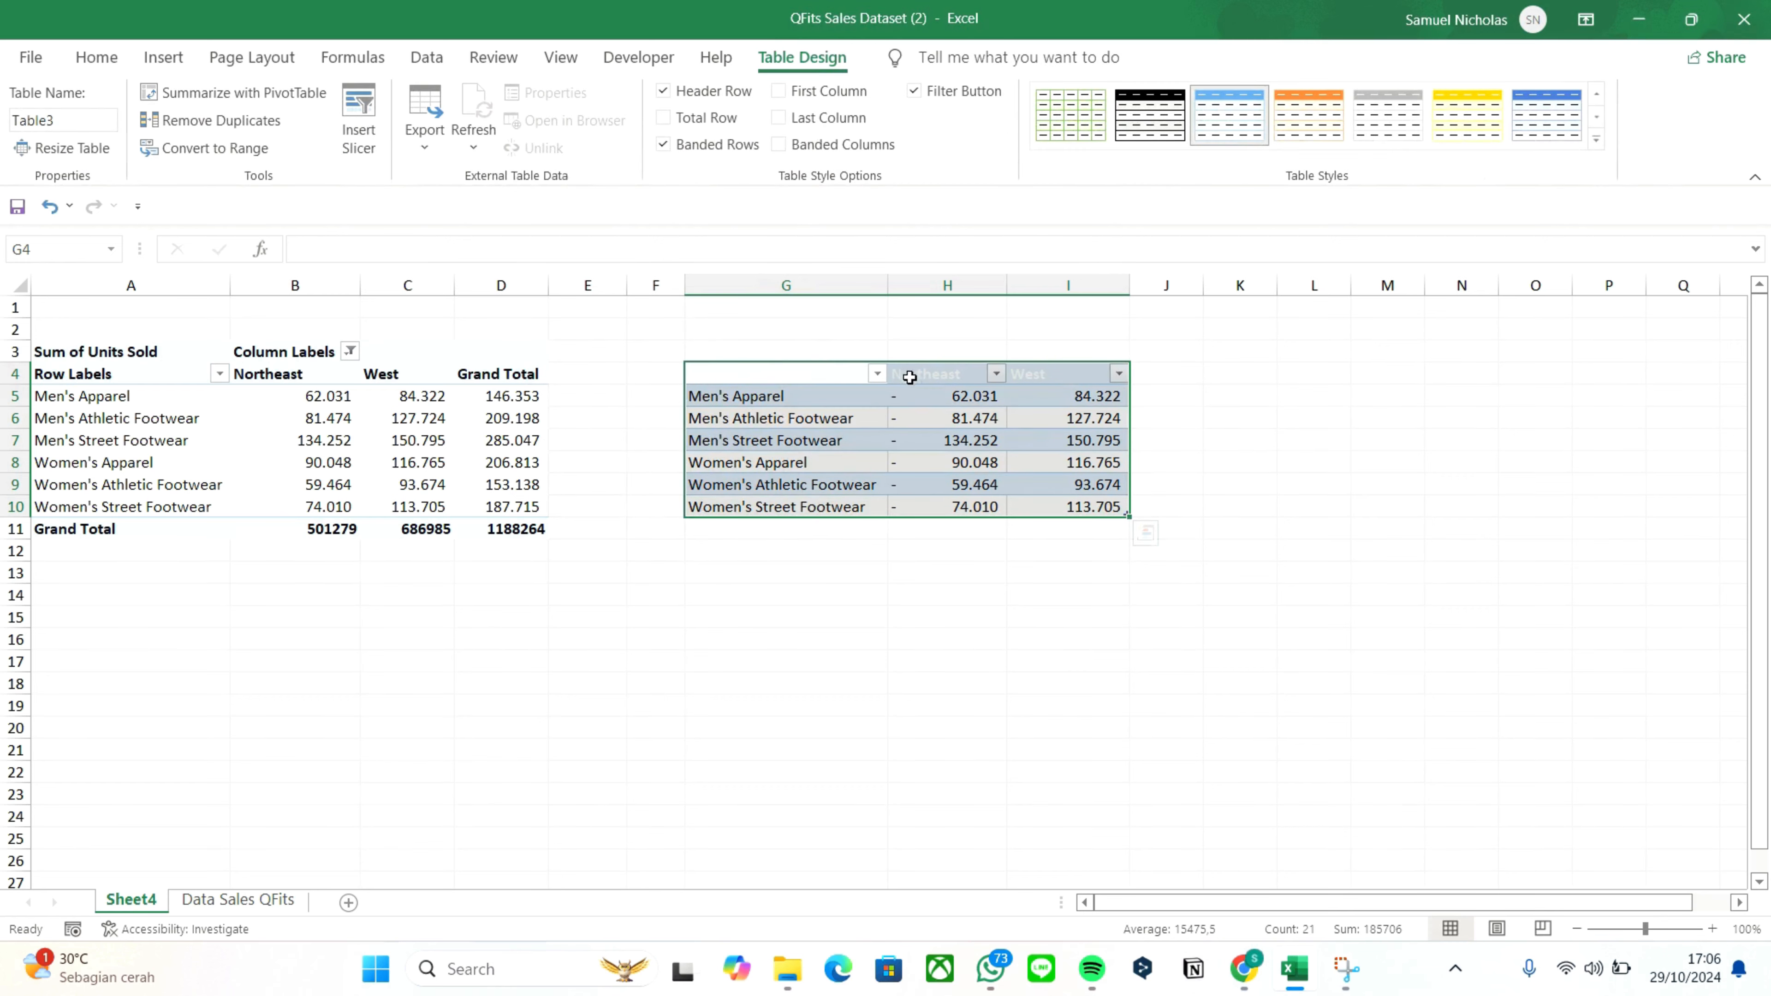
pyautogui.click(1191, 433)
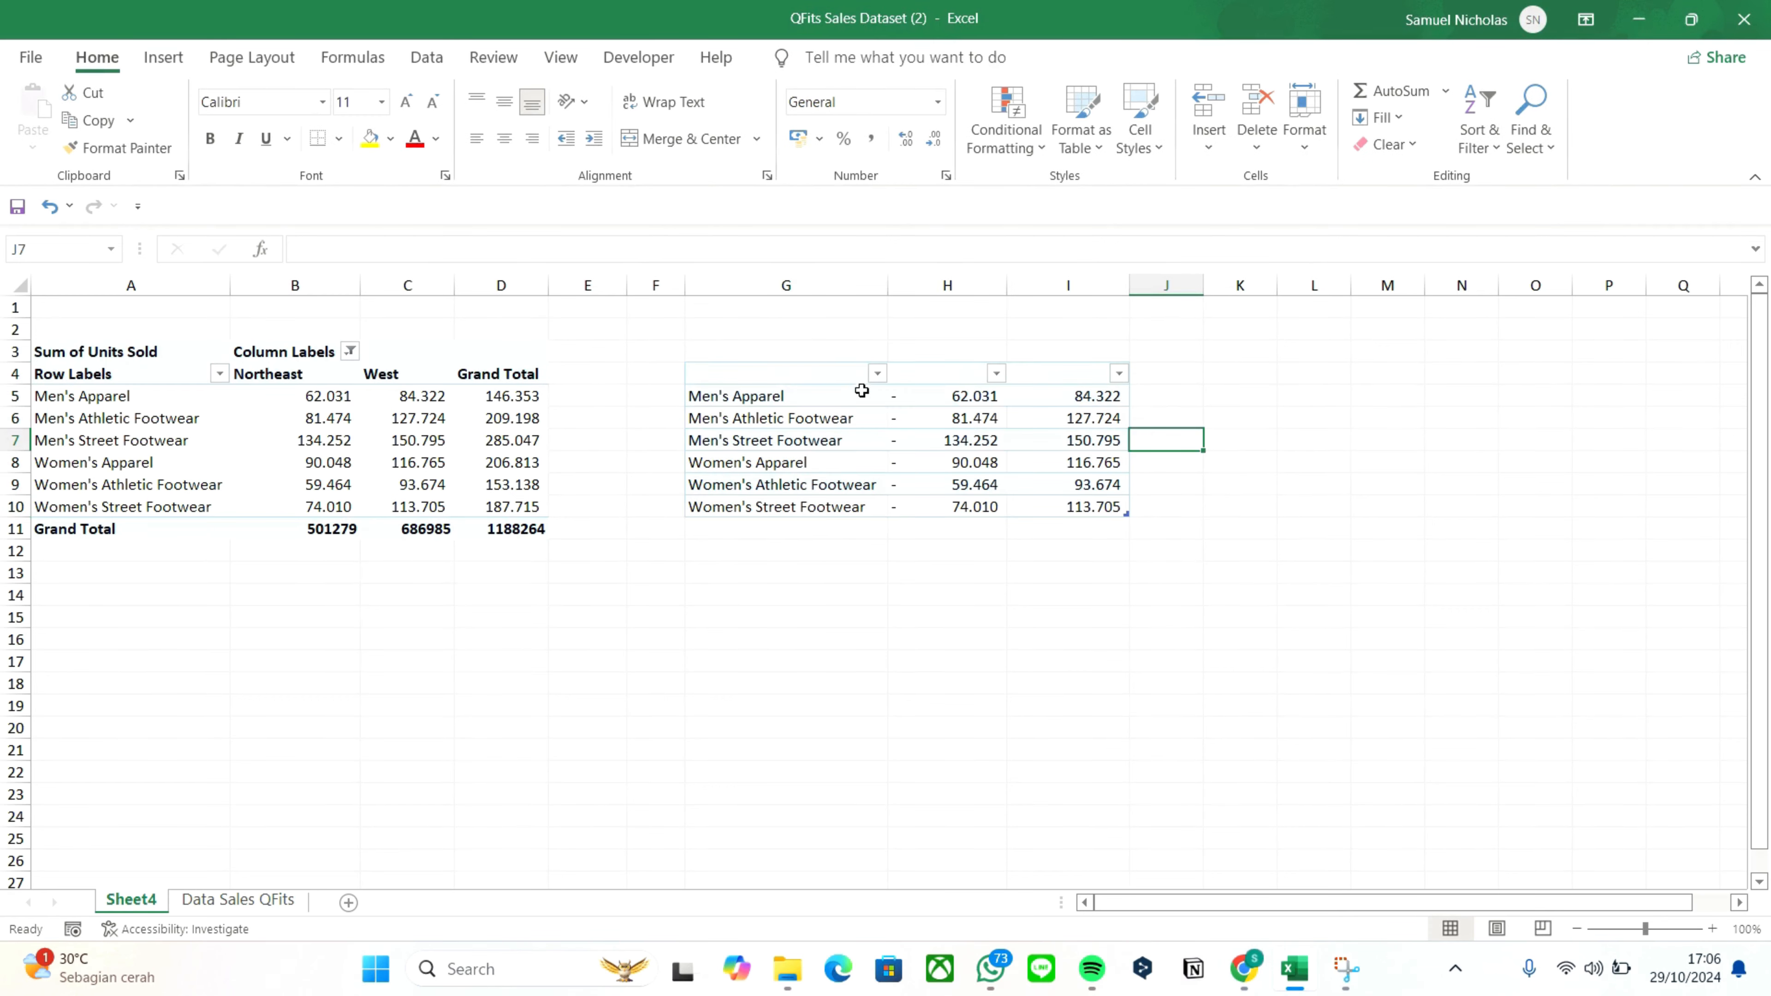
# Set the font colour of the table headers in G4:I4 to black
pyautogui.moveTo(853, 377); pyautogui.dragTo(1095, 378)
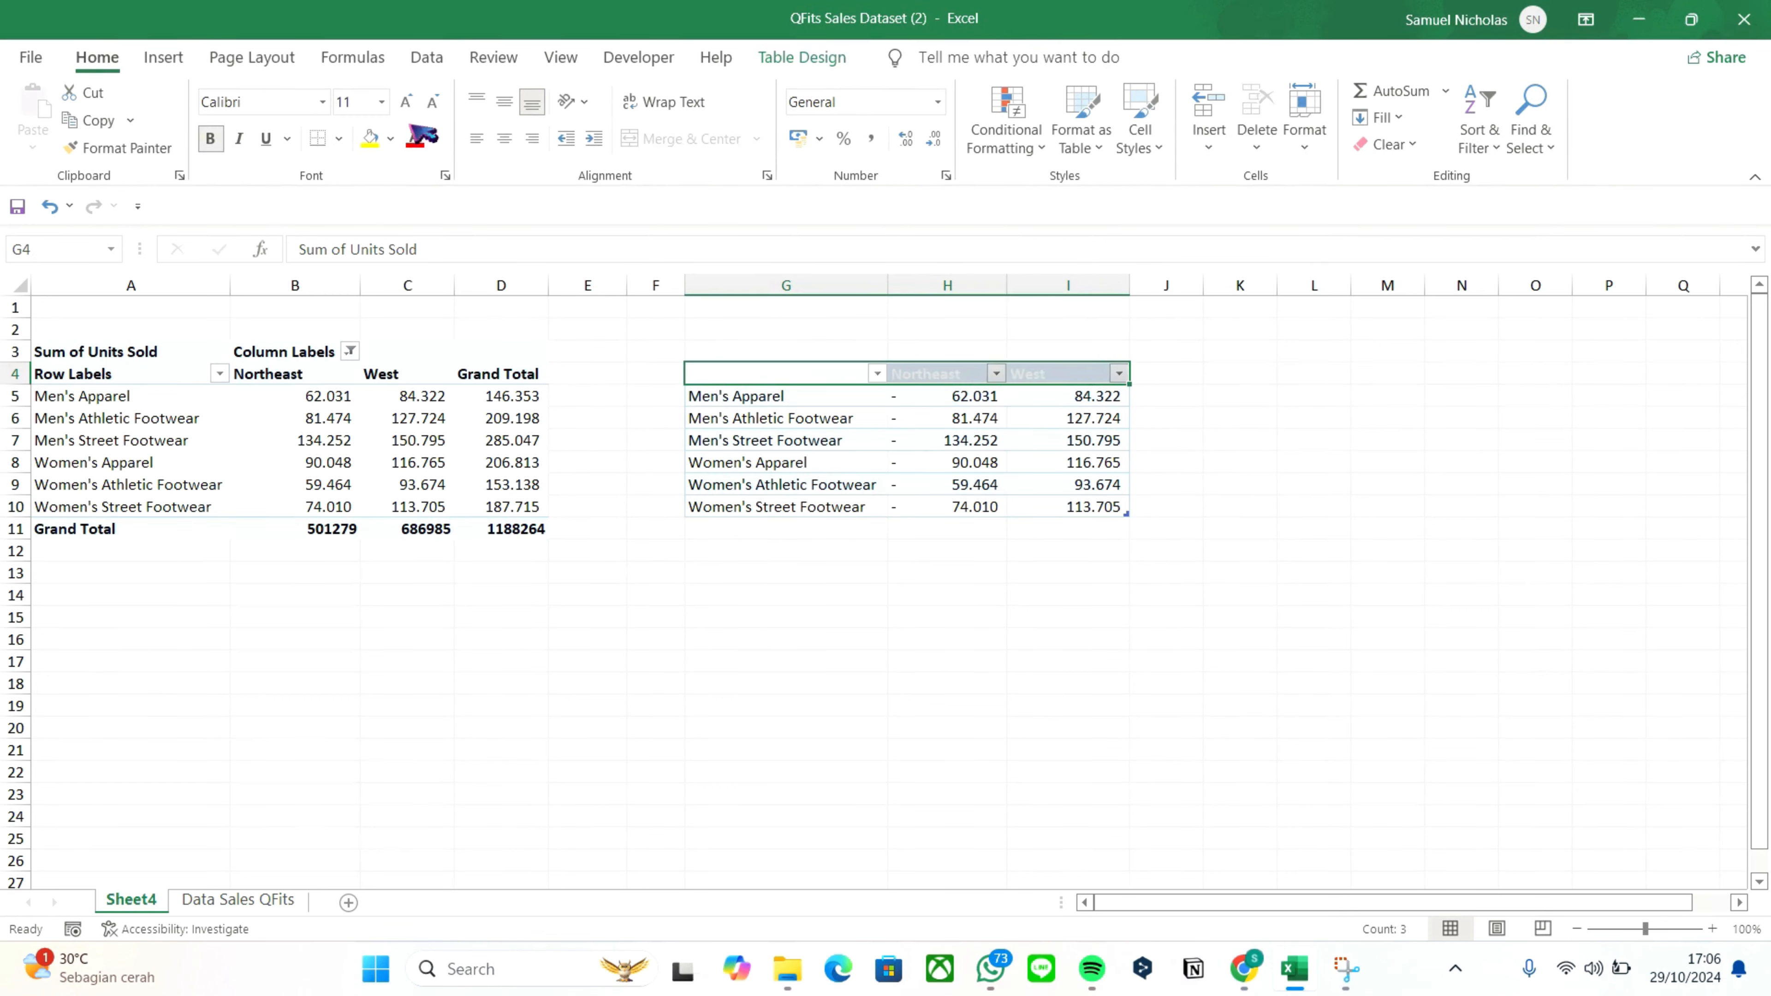
pyautogui.click(436, 138)
pyautogui.click(434, 175)
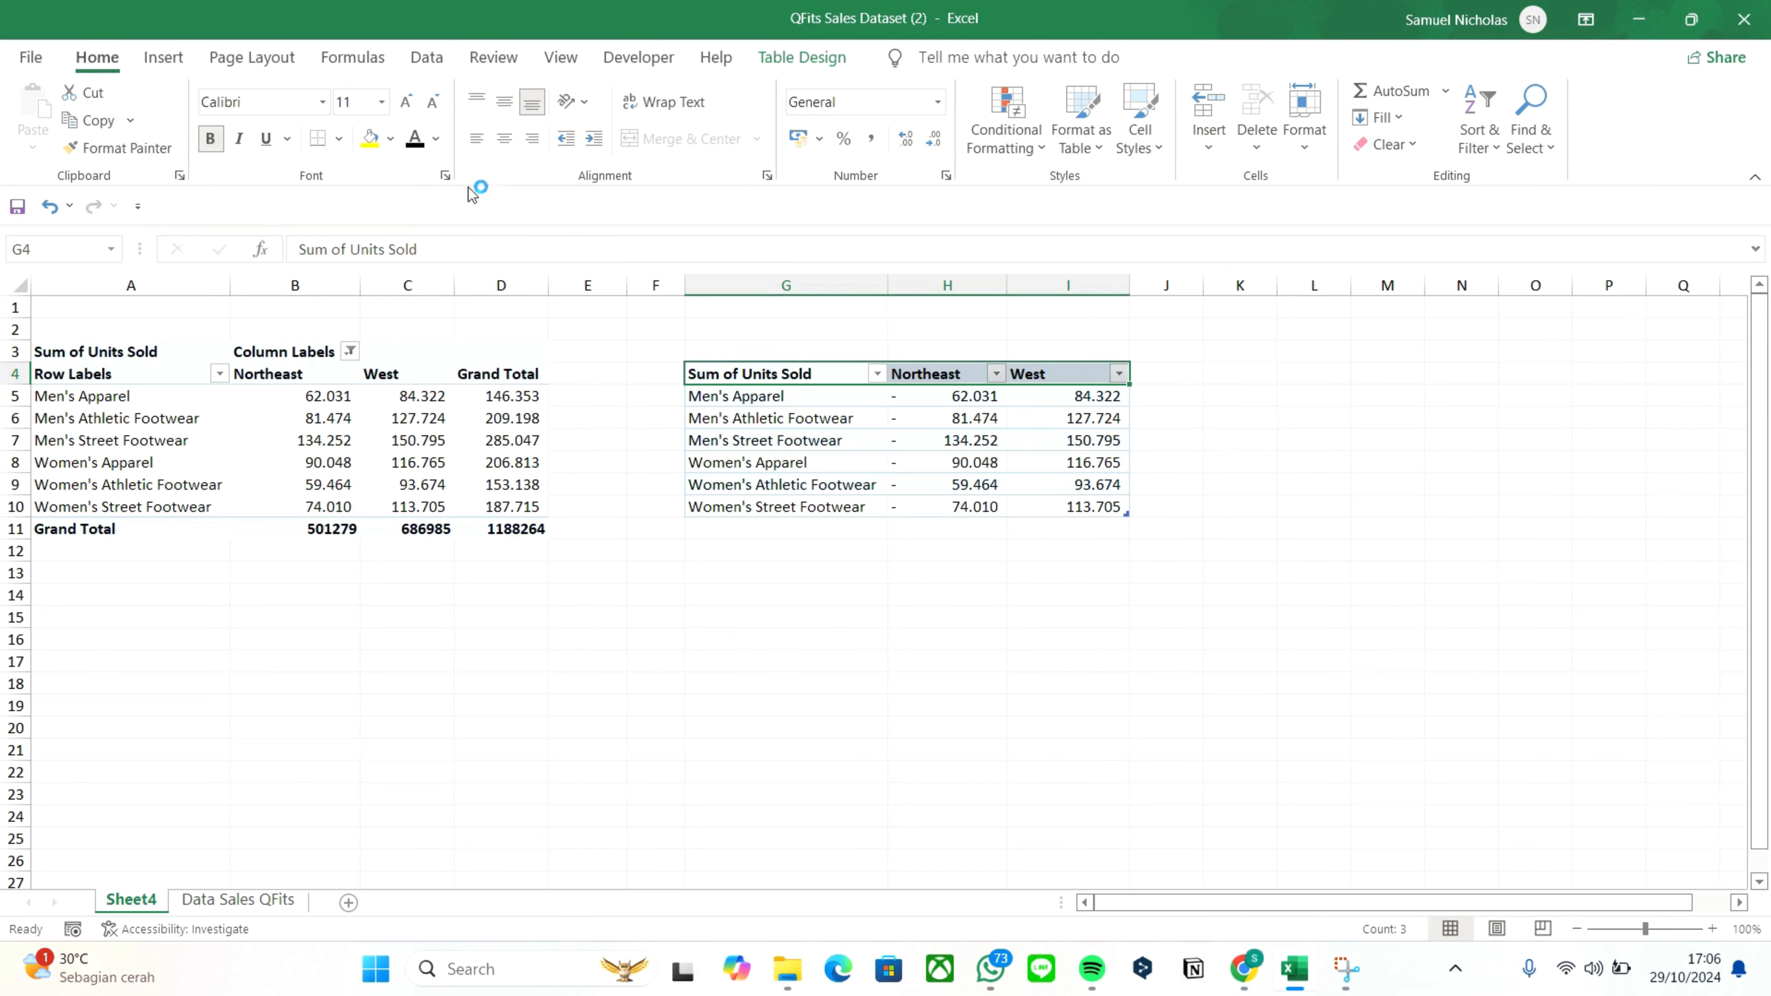
pyautogui.click(1157, 569)
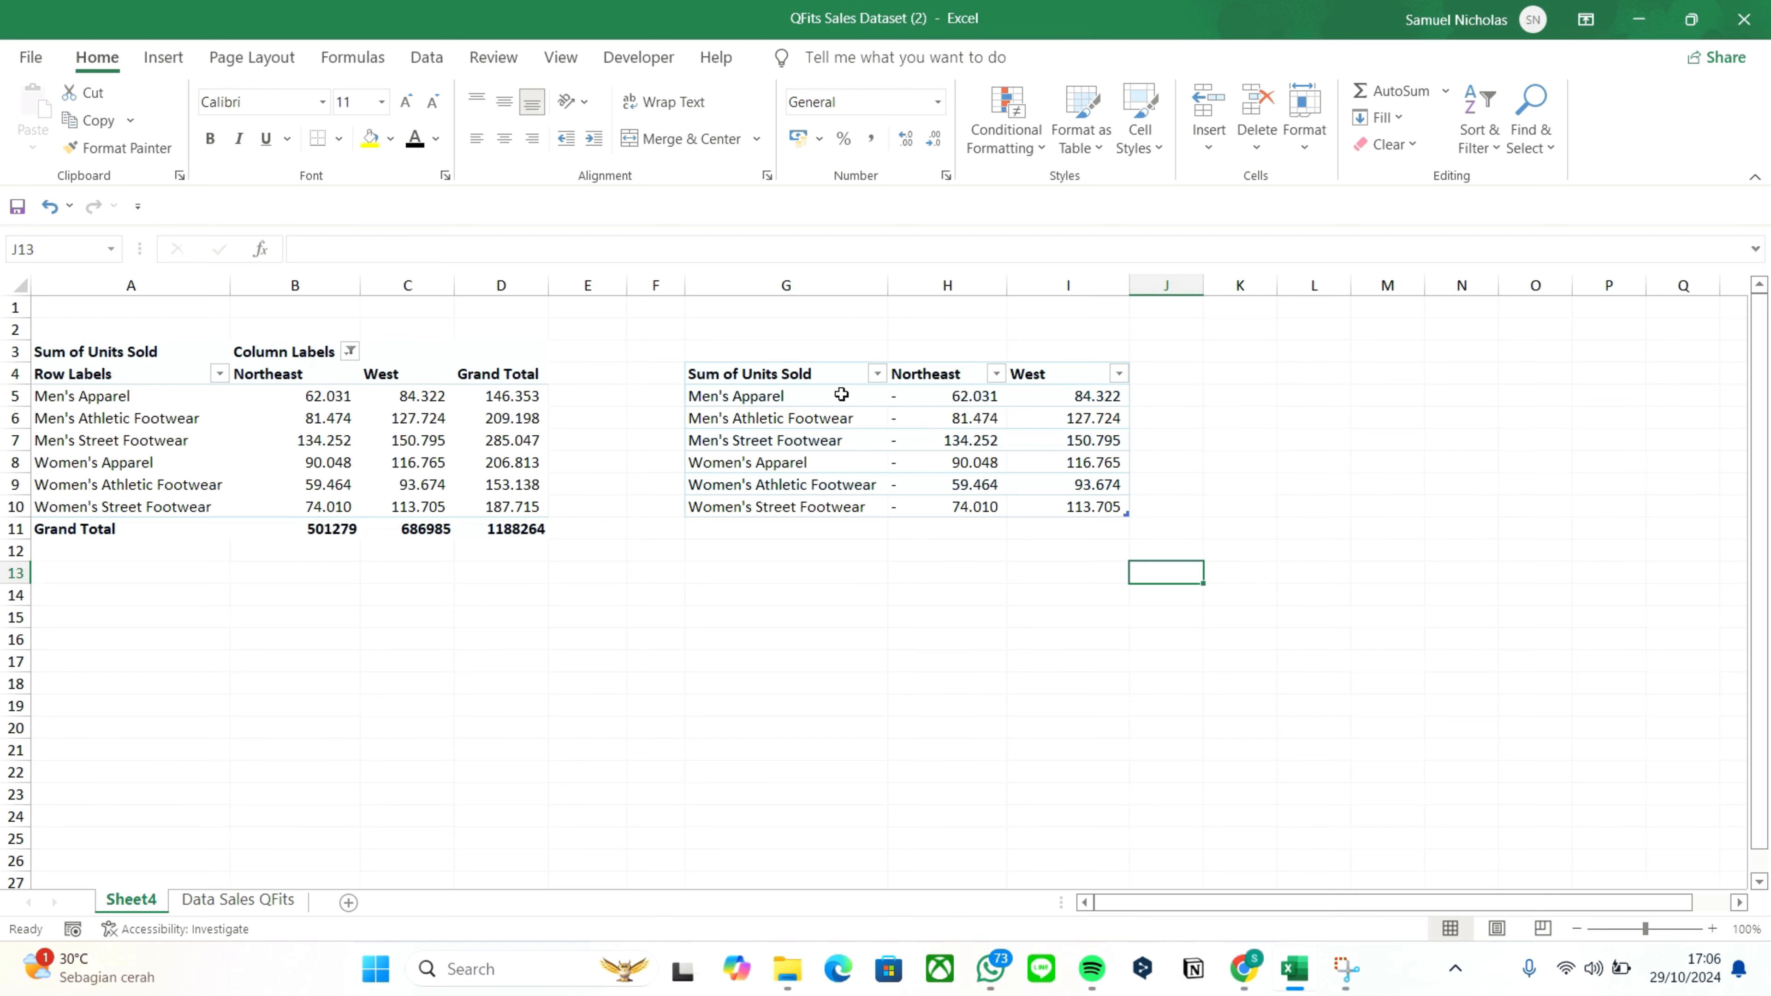
# Insert a 2-D clustered bar chart from the table range G4:I10
pyautogui.moveTo(842, 395); pyautogui.dragTo(1017, 506)
pyautogui.click(798, 396)
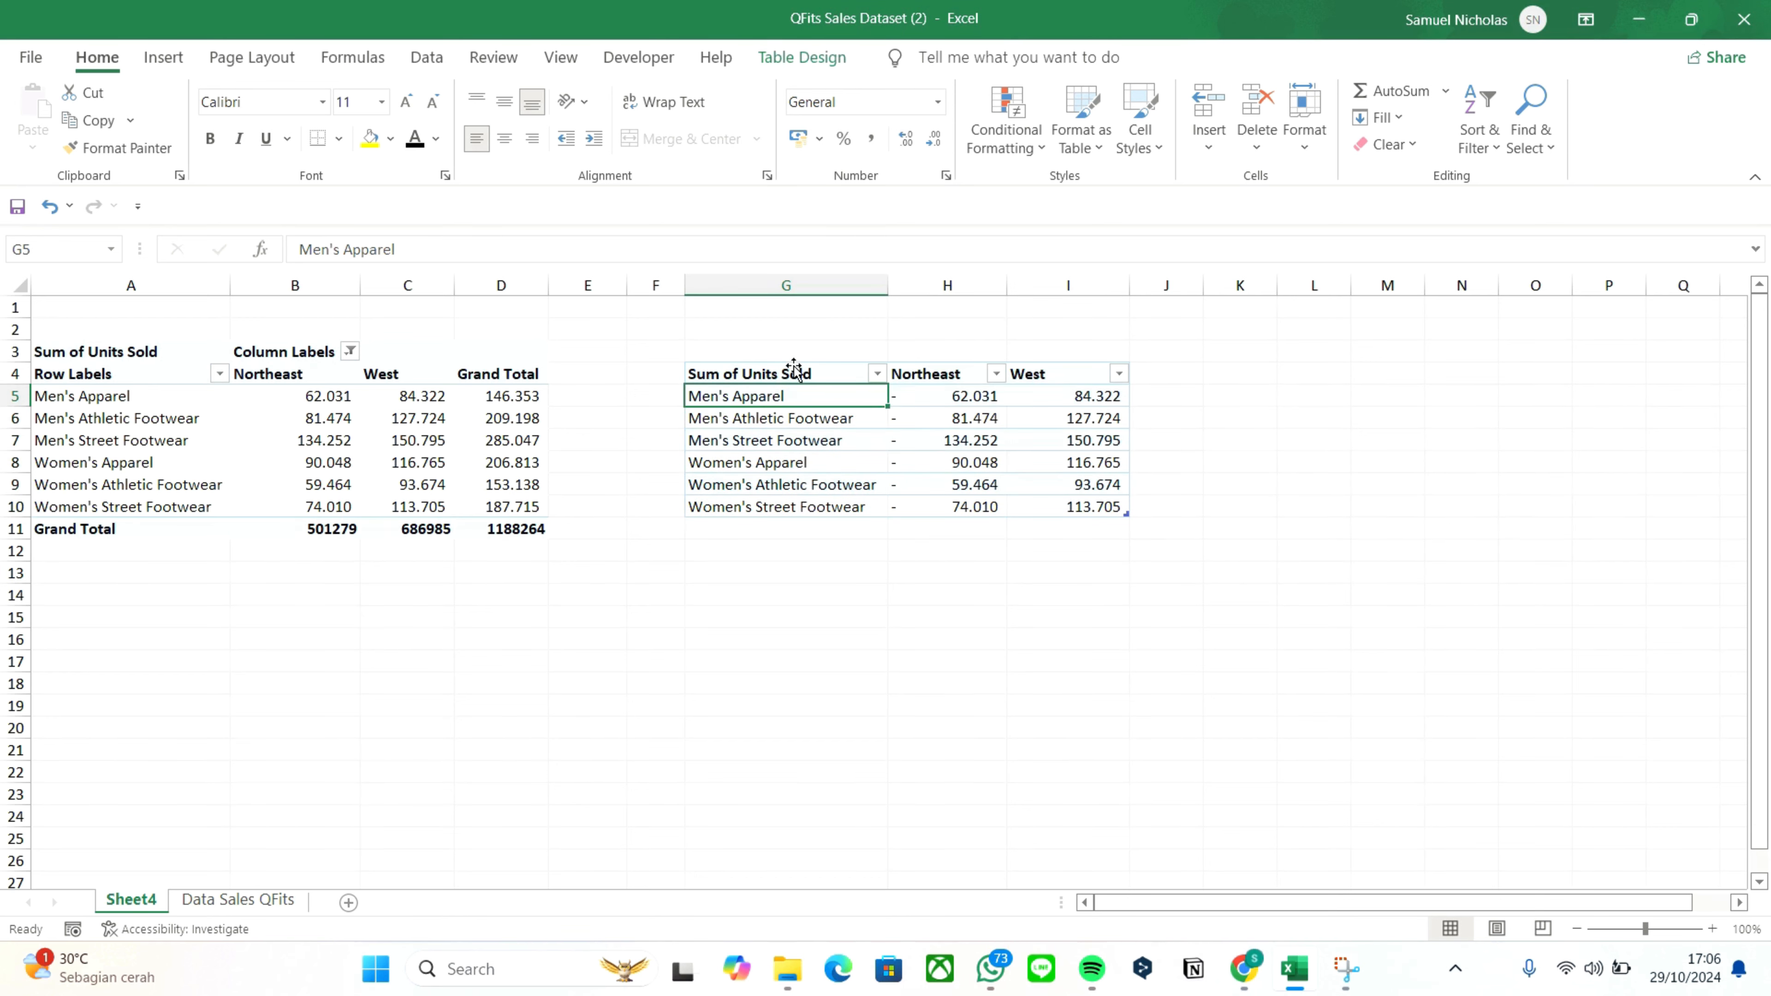
pyautogui.moveTo(793, 368); pyautogui.dragTo(1124, 512)
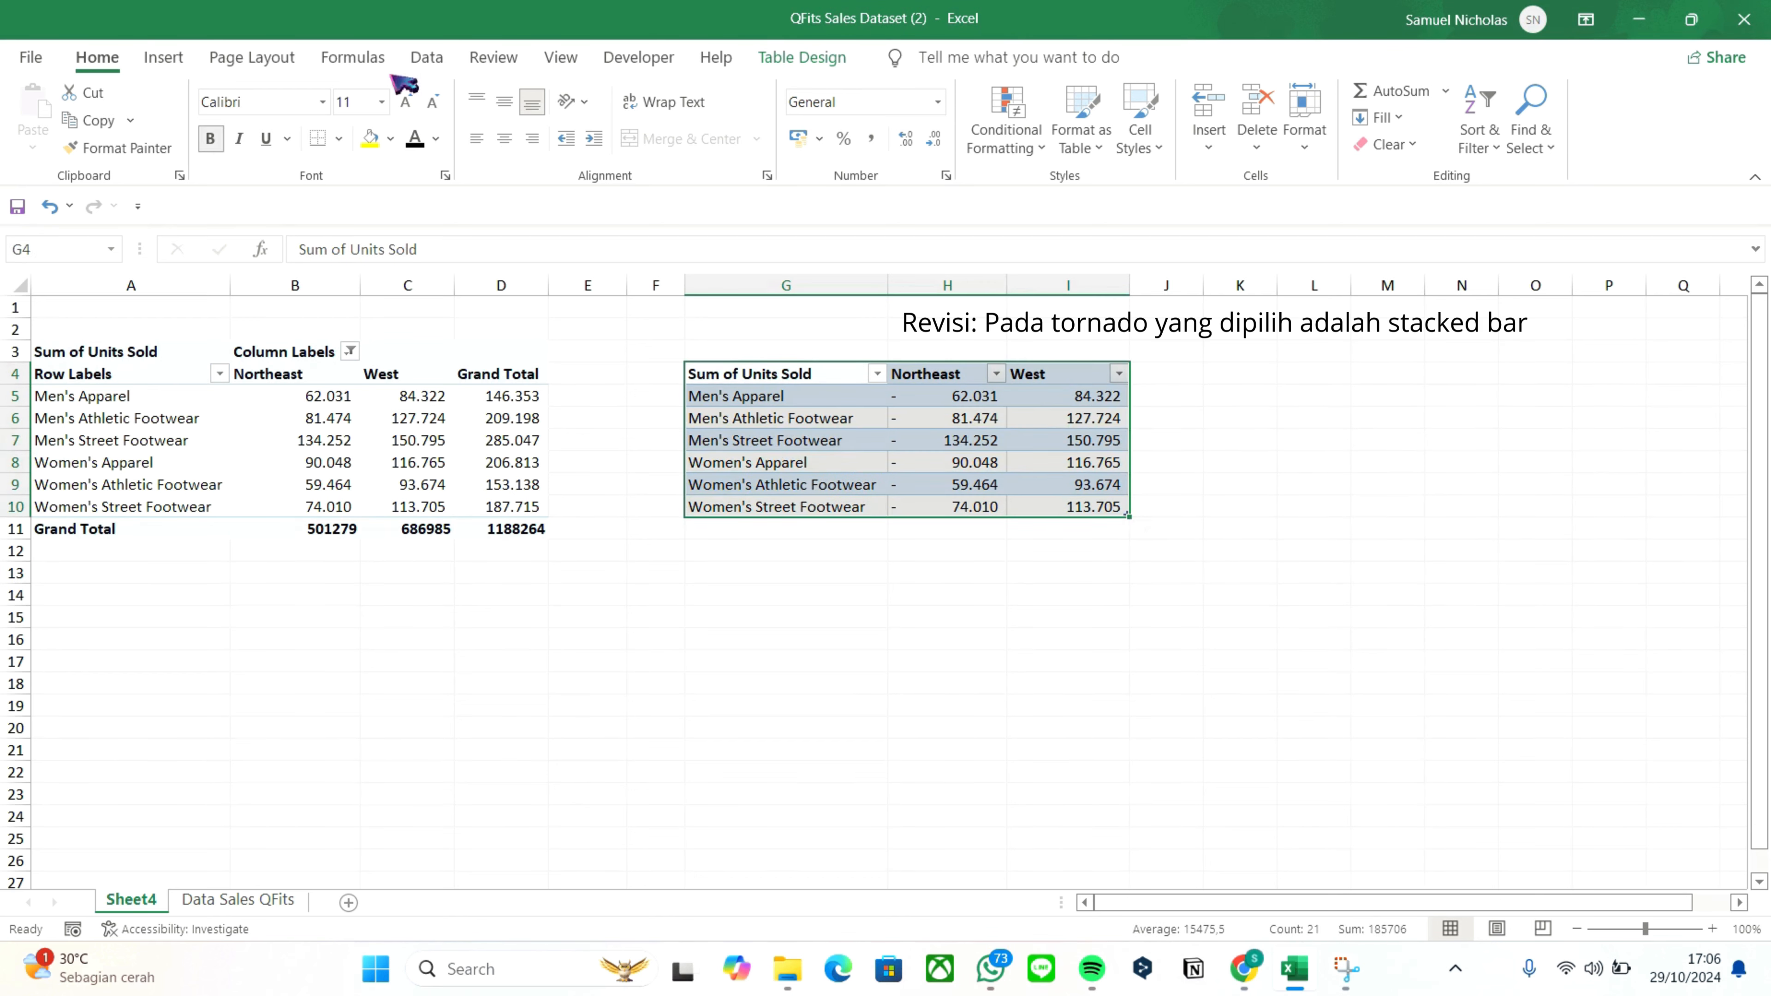
pyautogui.click(165, 59)
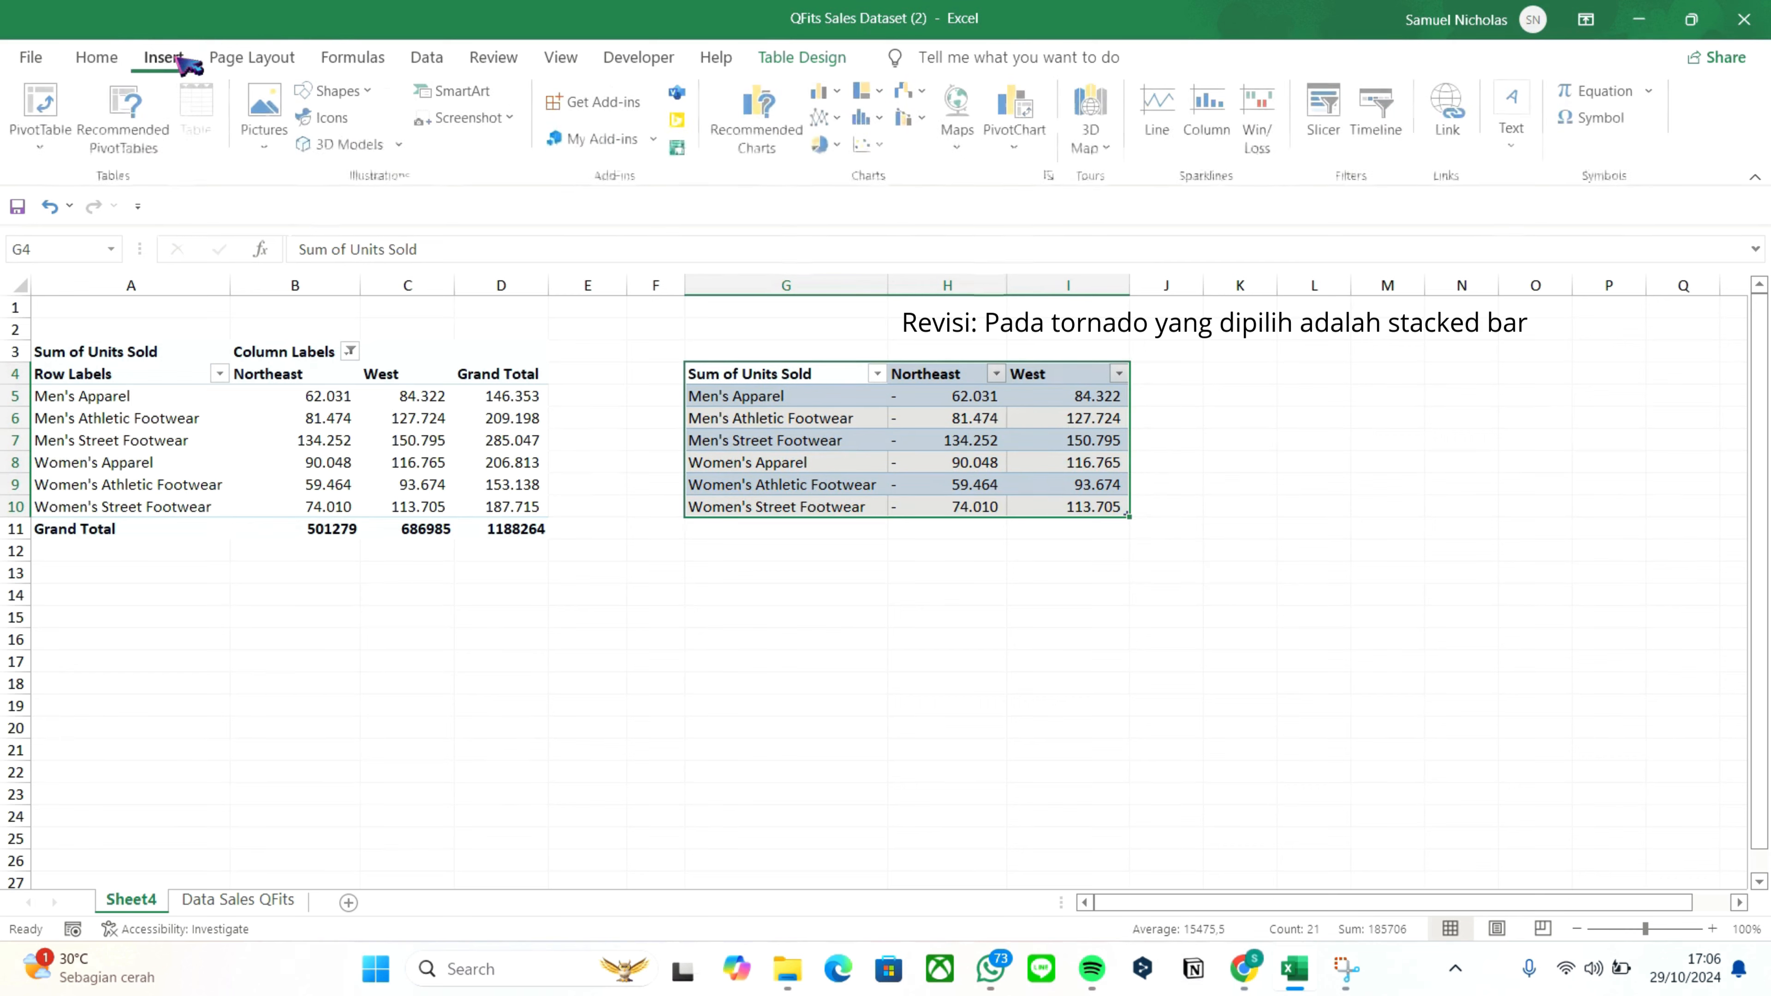
pyautogui.click(840, 96)
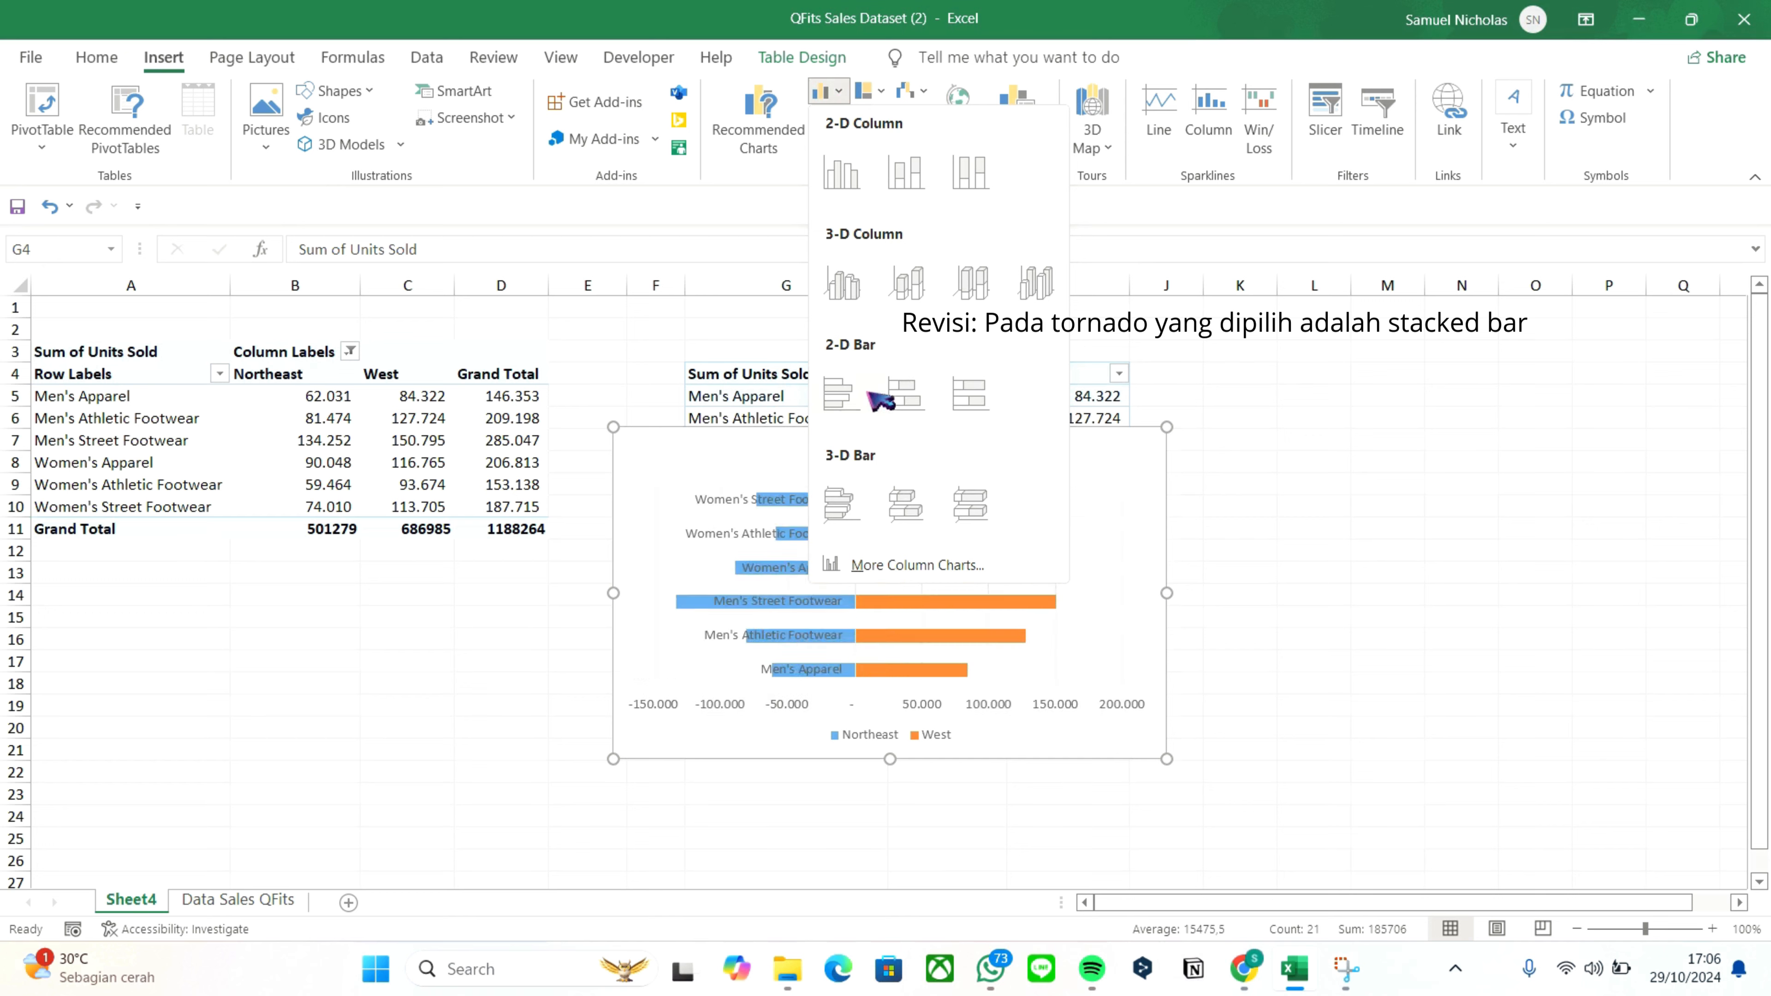
pyautogui.click(845, 406)
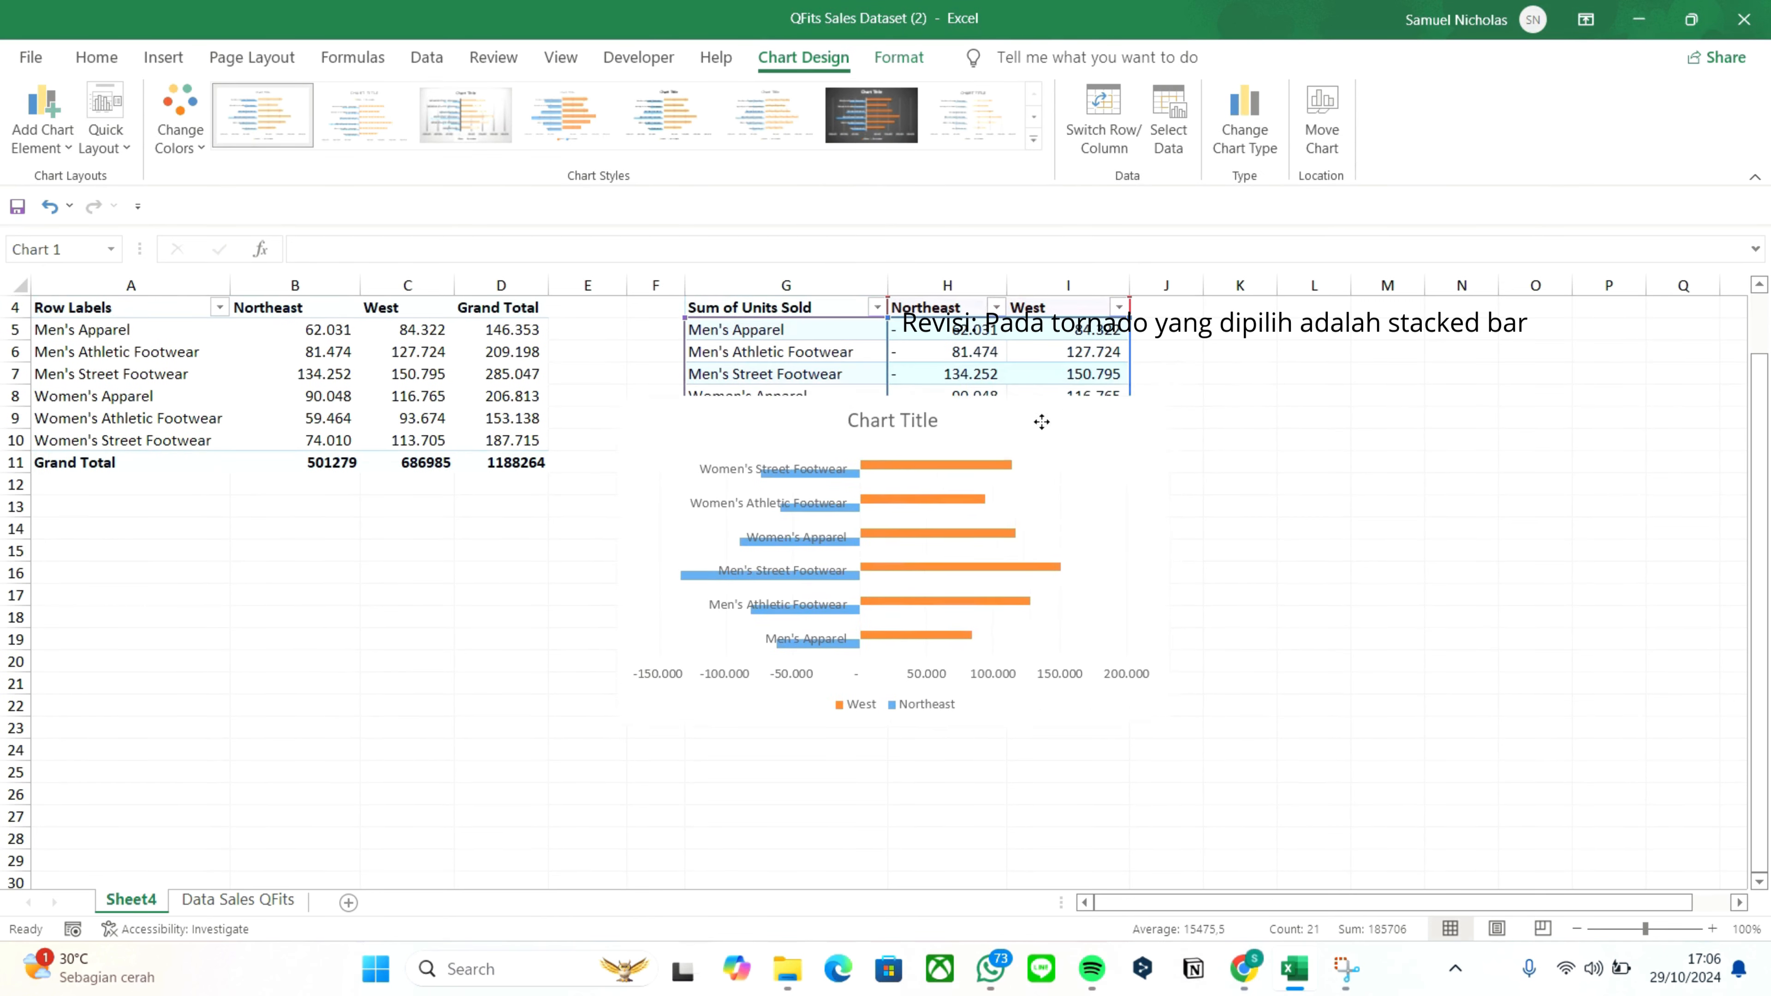
# Set the chart's series overlap to 100% and gap width to 100%
pyautogui.scroll(-3, 1115, 502)
pyautogui.scroll(1, 1075, 502)
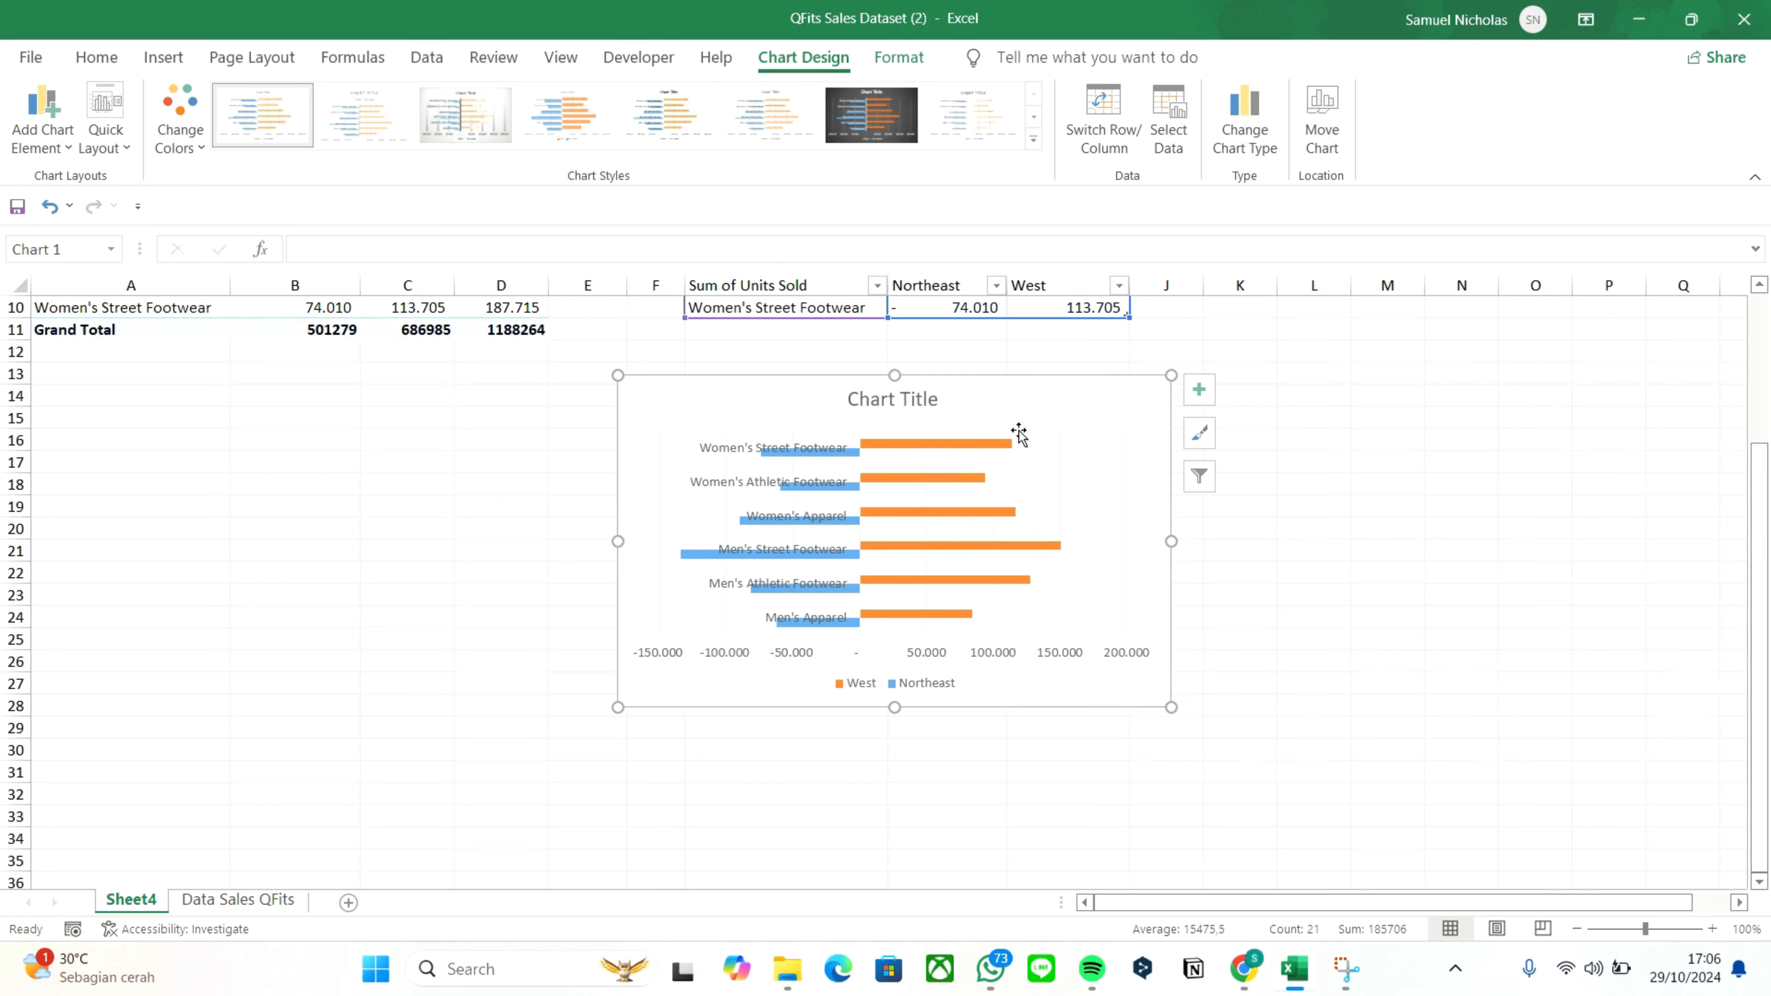
pyautogui.click(968, 445)
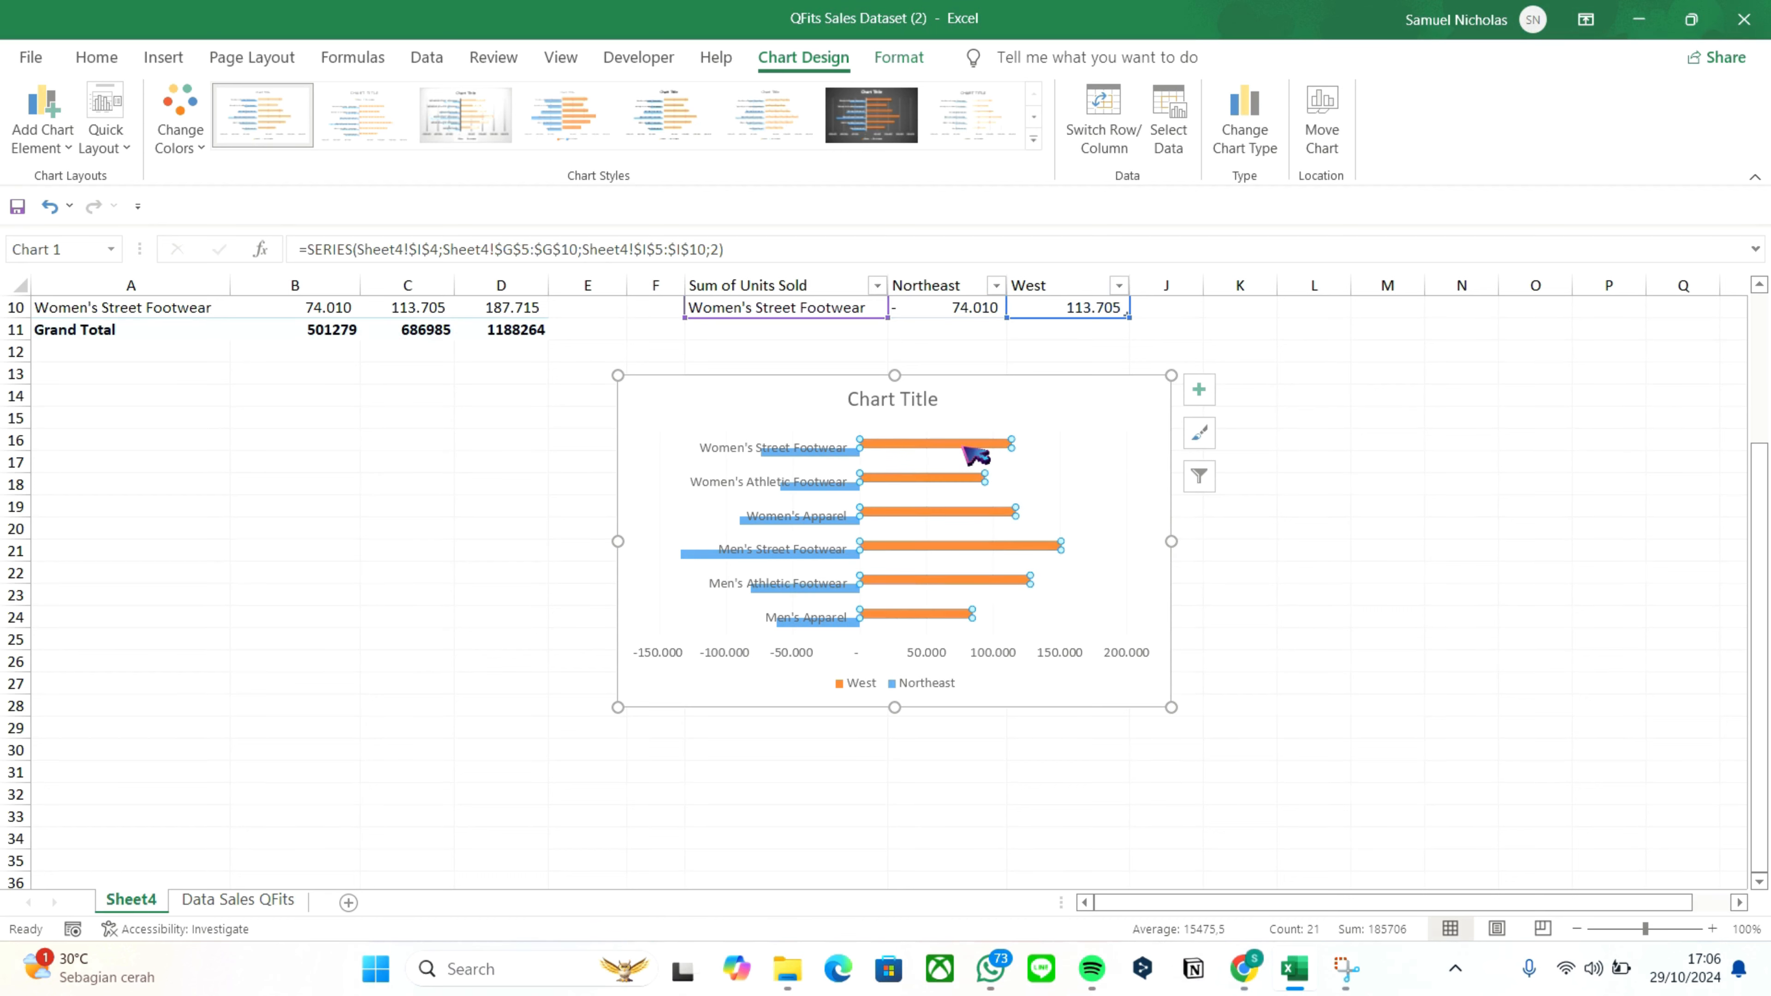
pyautogui.rightClick(976, 455)
pyautogui.click(1053, 702)
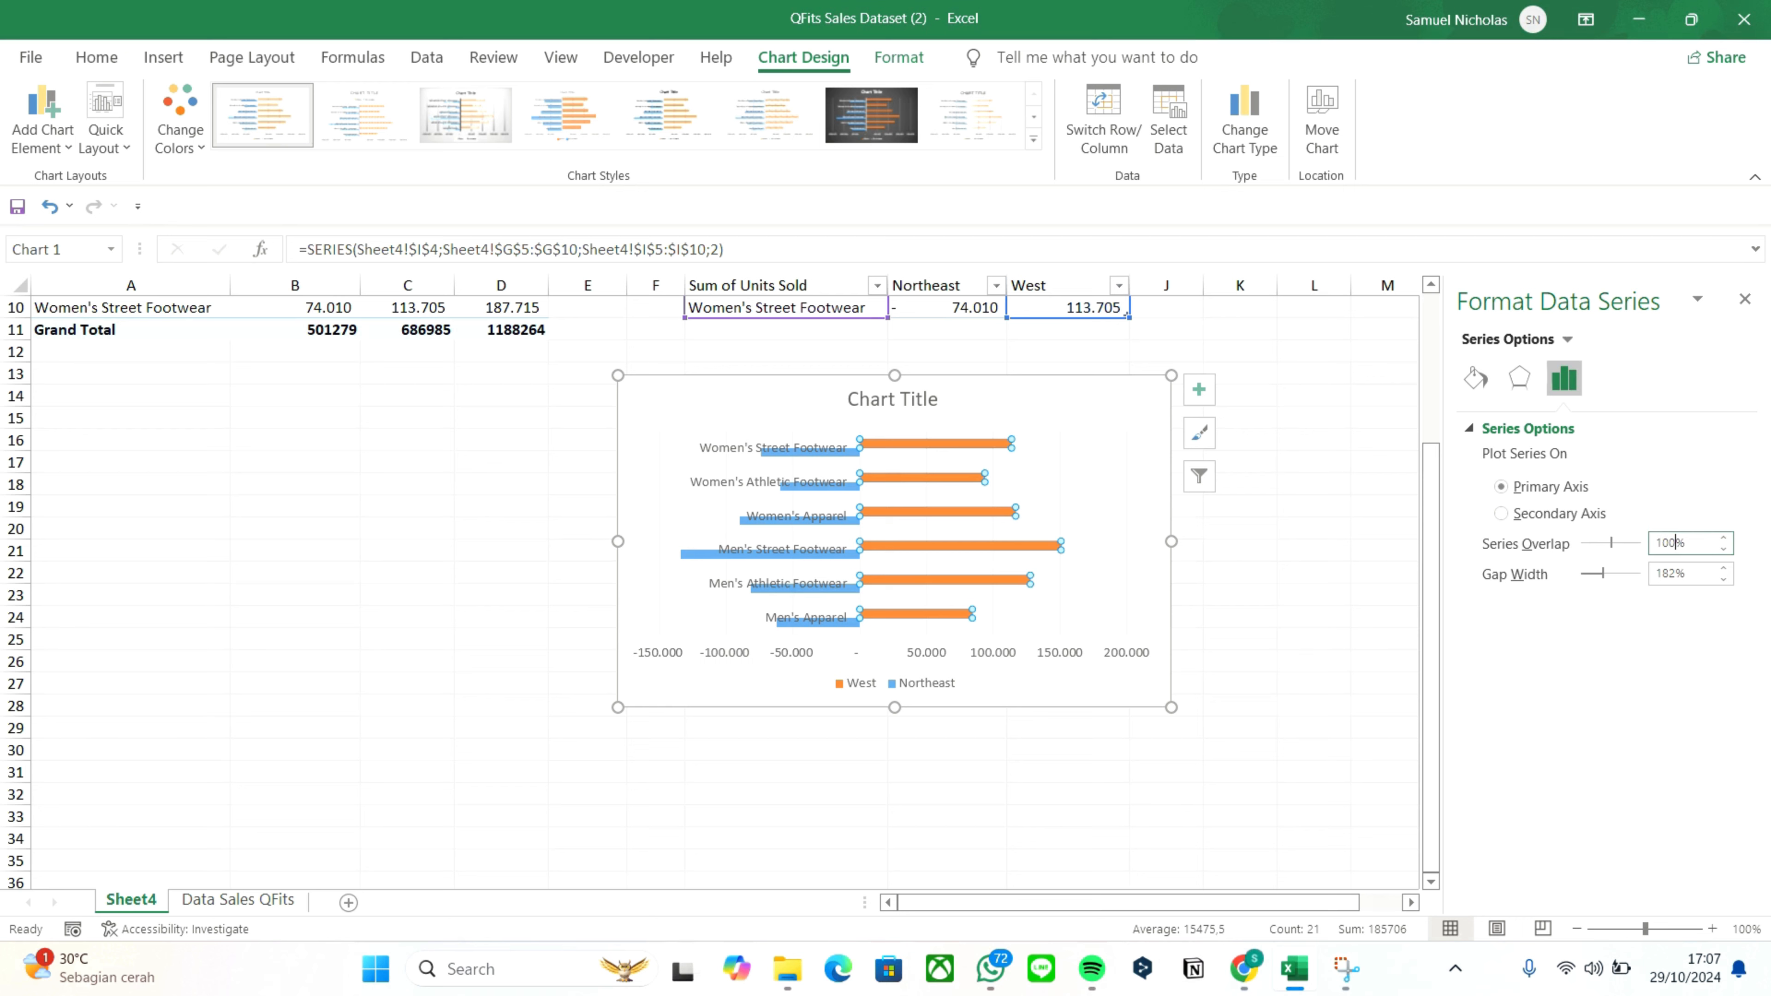
pyautogui.click(1689, 574)
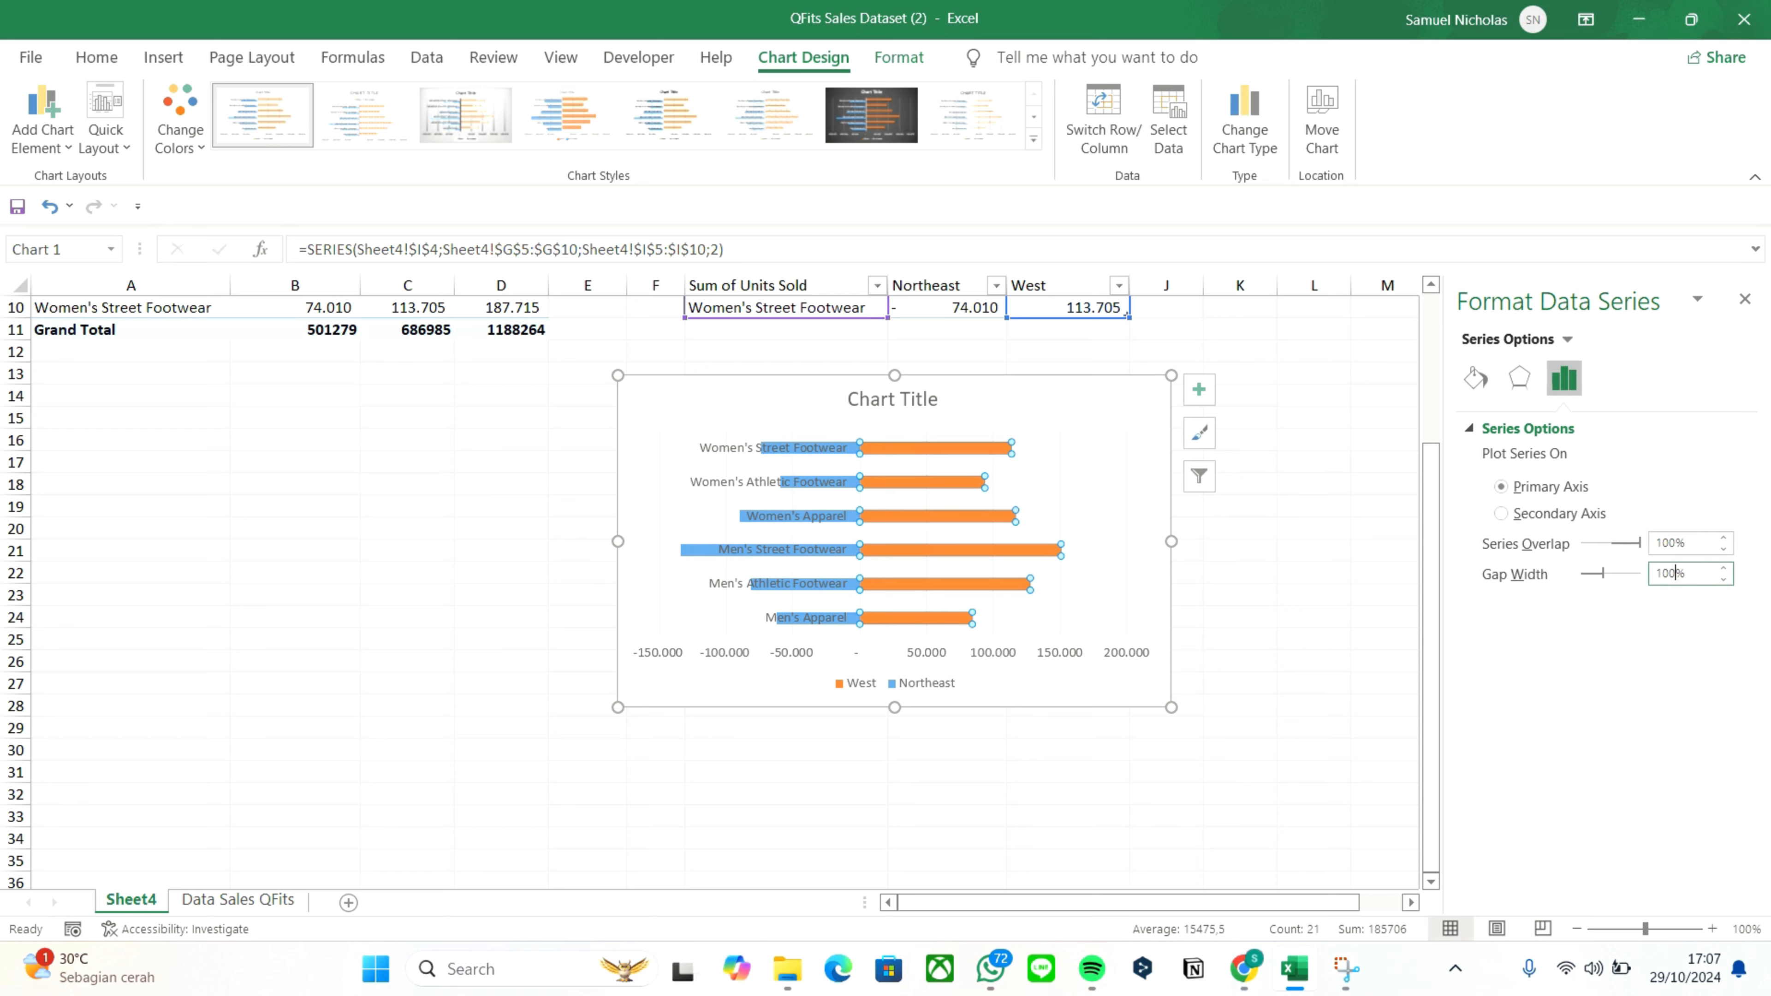
pyautogui.click(1745, 299)
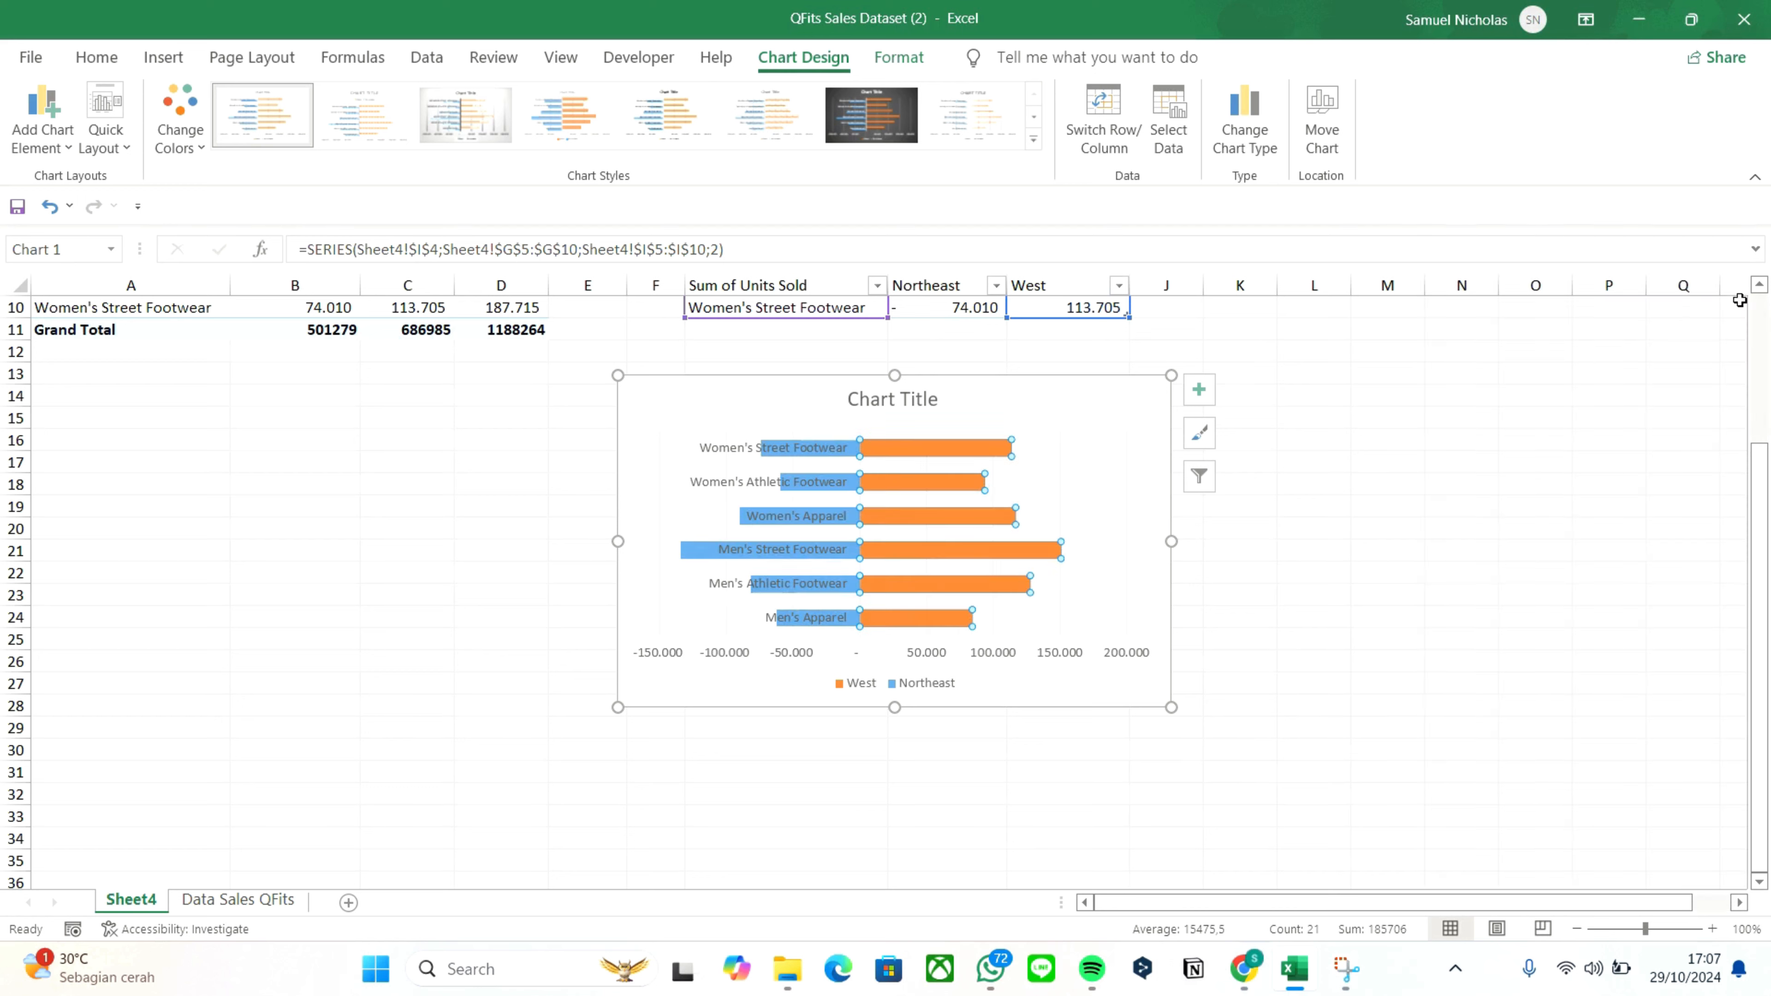
pyautogui.click(1253, 584)
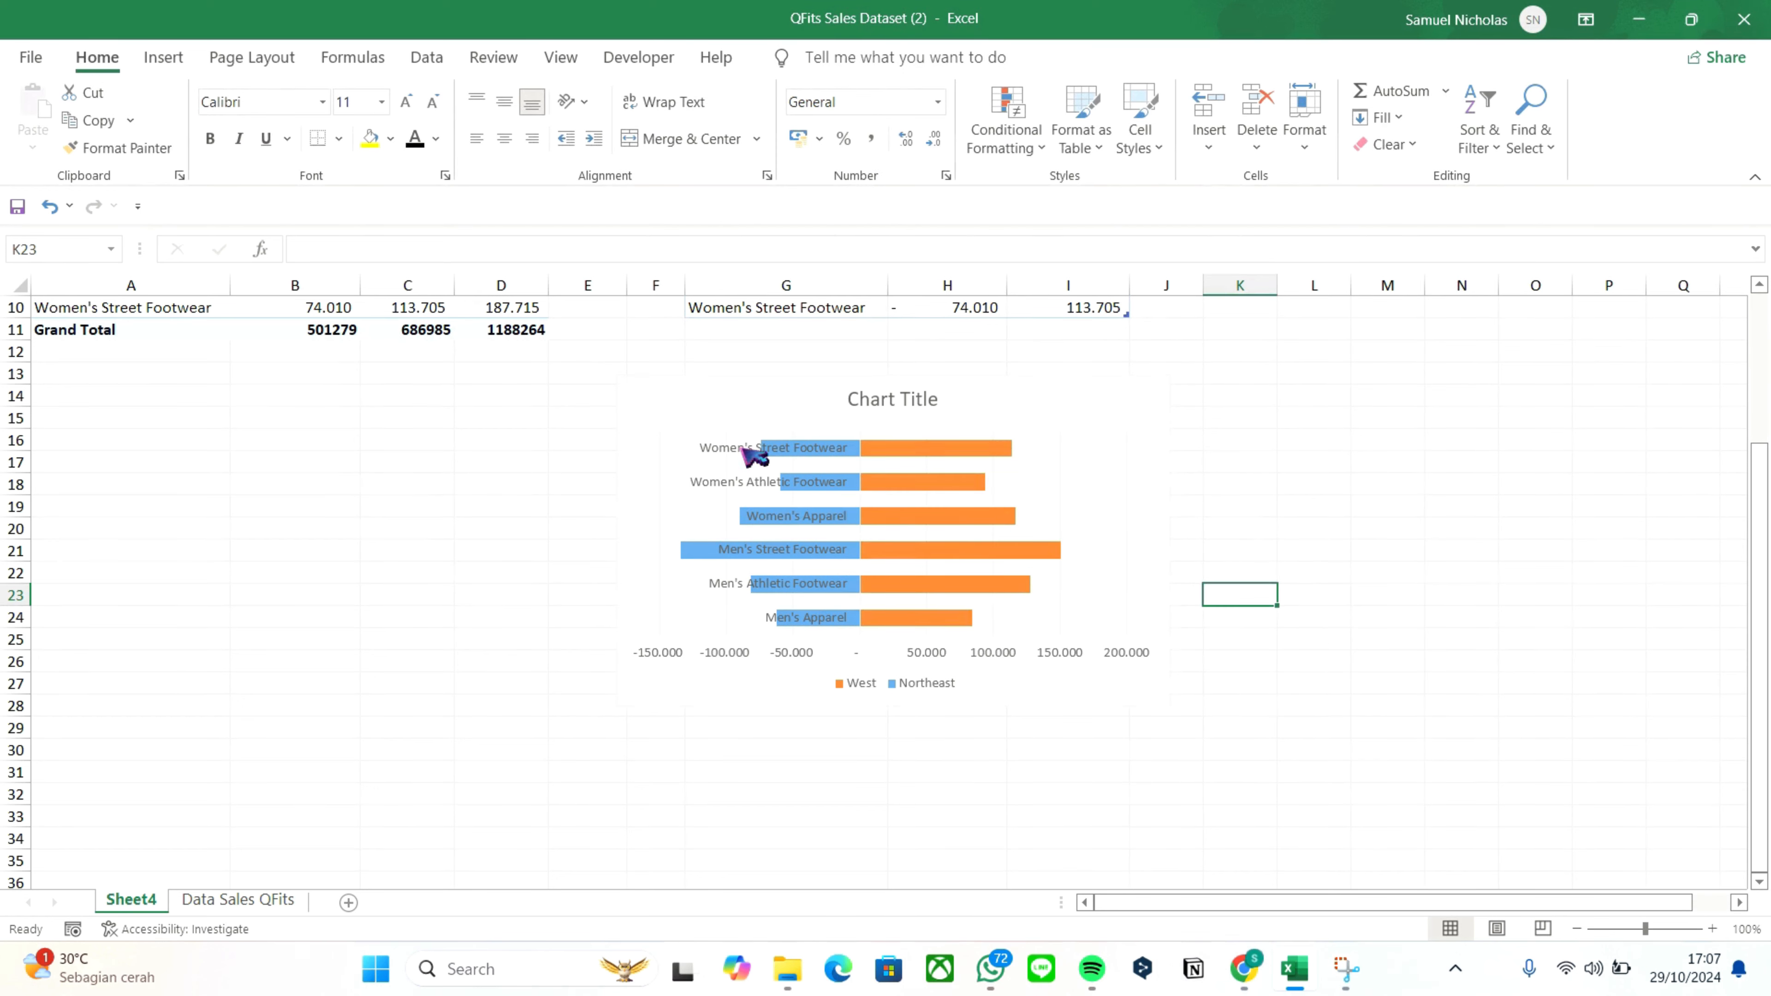
# Set the label position of the chart's vertical category axis to High
pyautogui.click(753, 456)
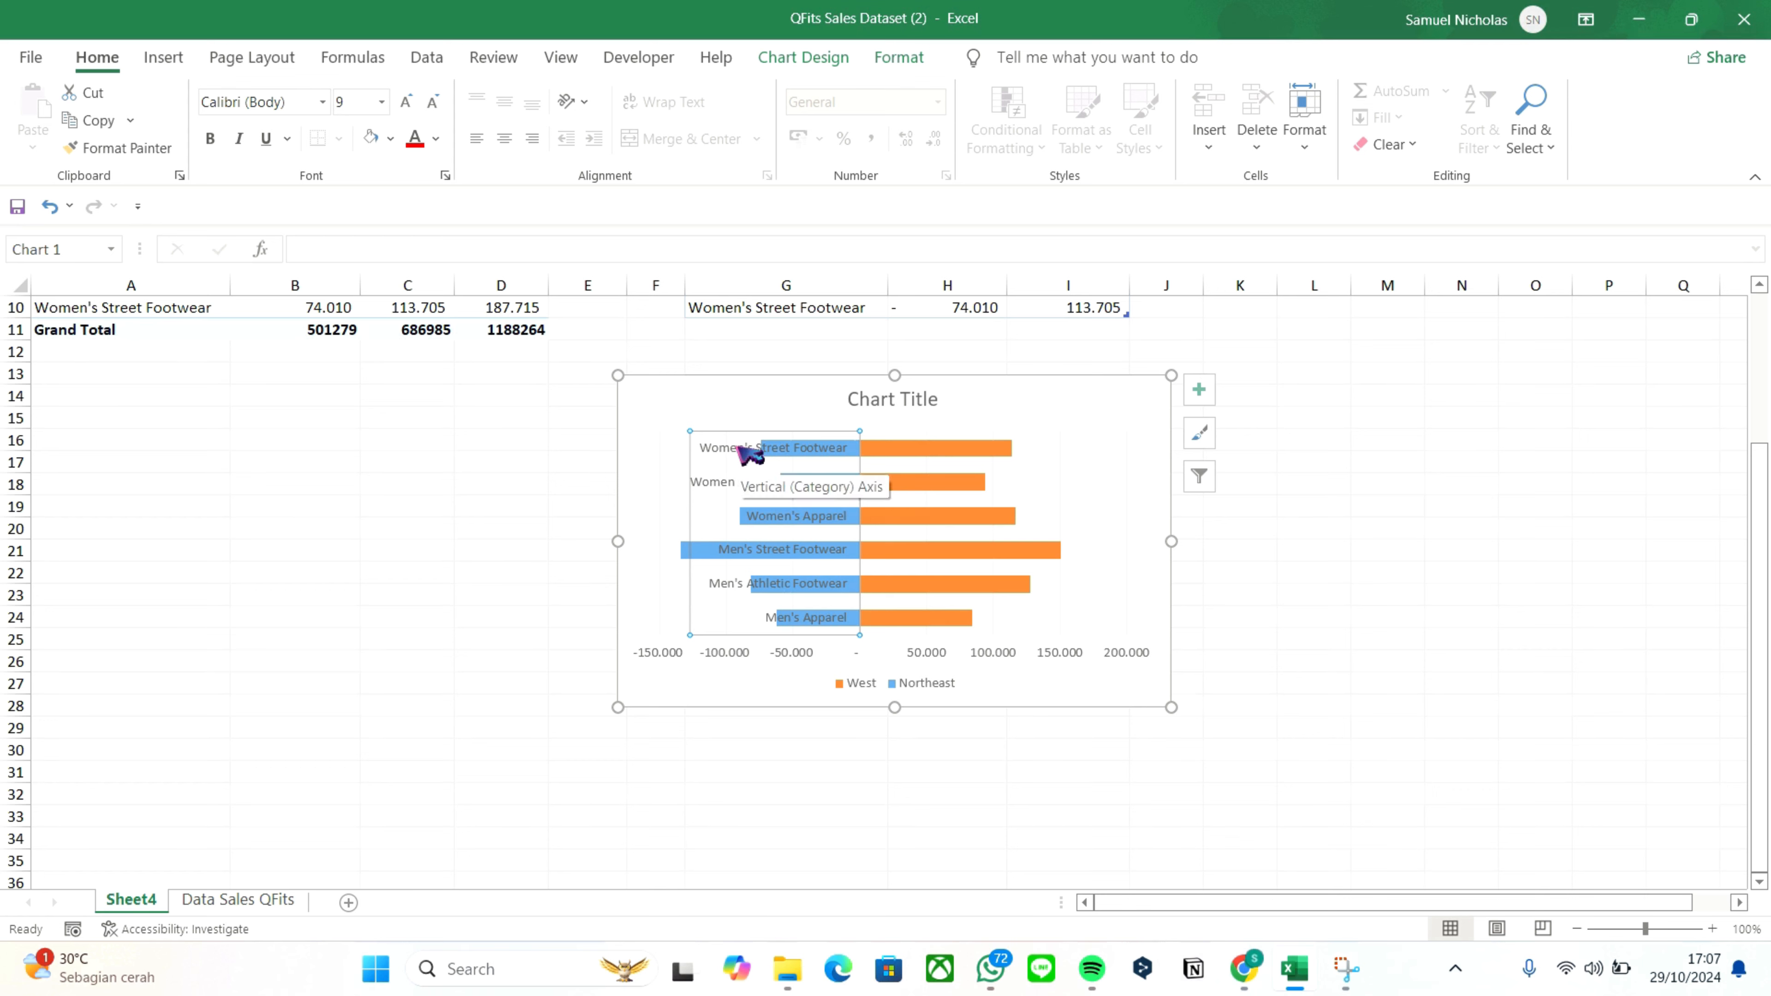
pyautogui.rightClick(751, 452)
pyautogui.click(845, 773)
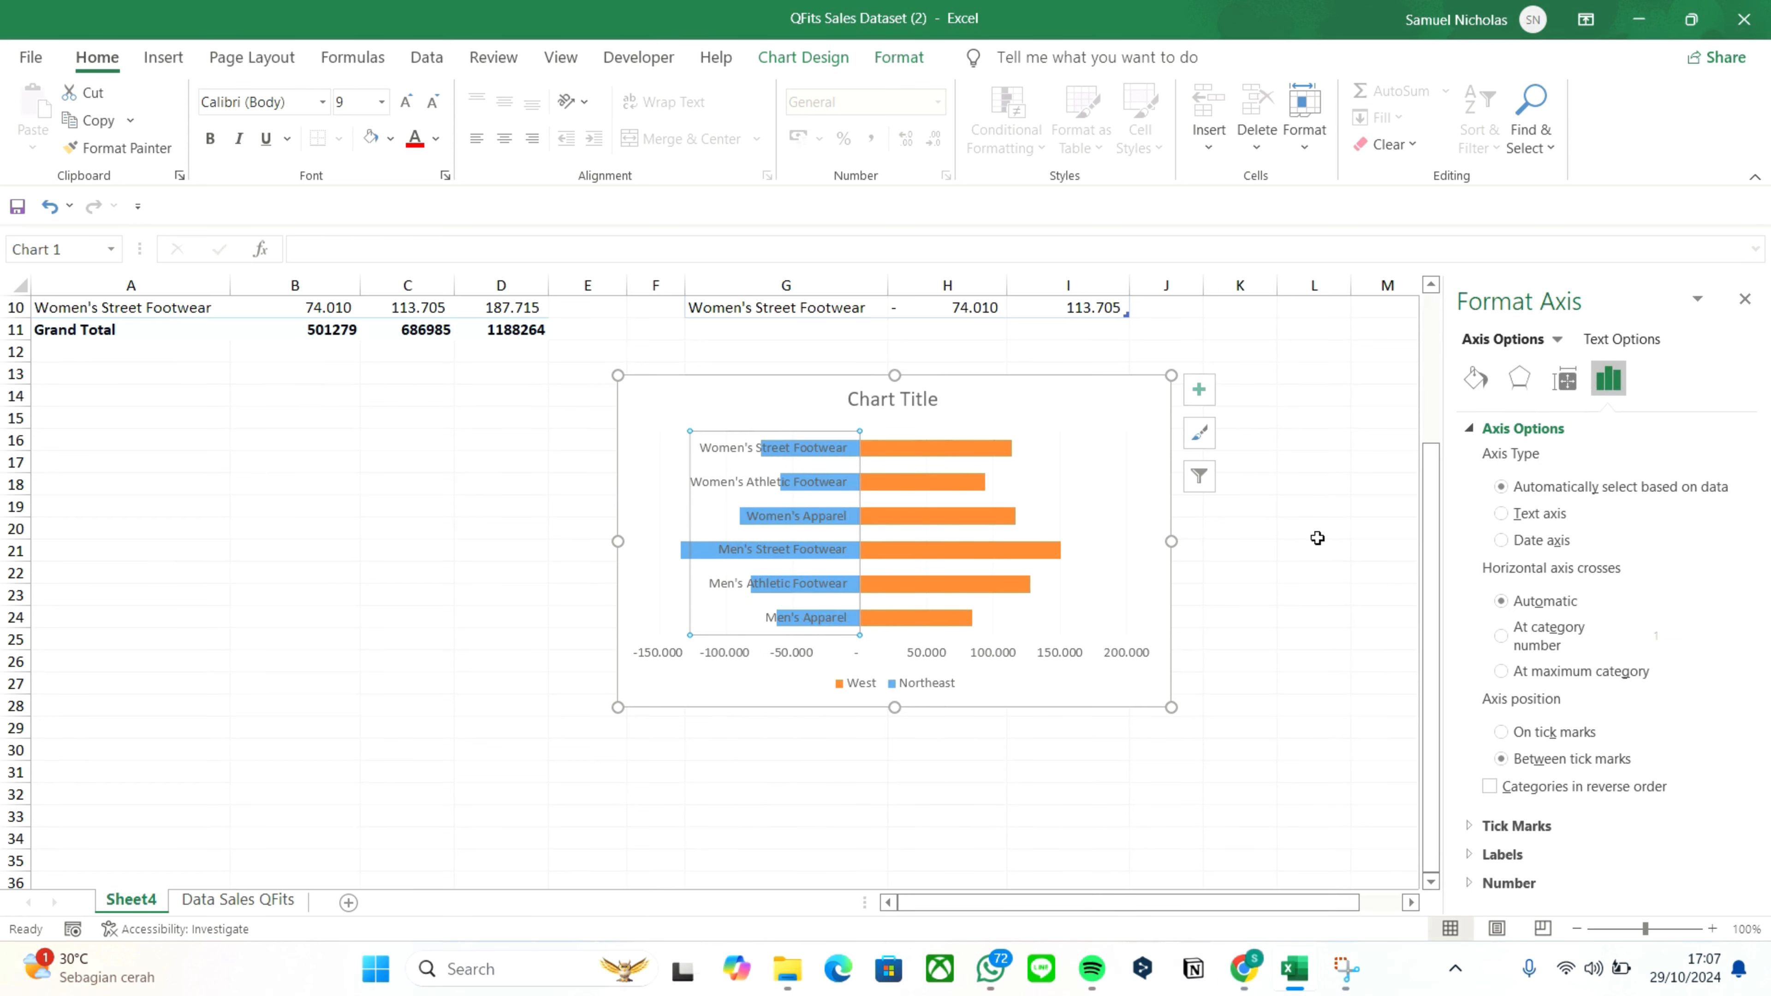
pyautogui.click(1515, 825)
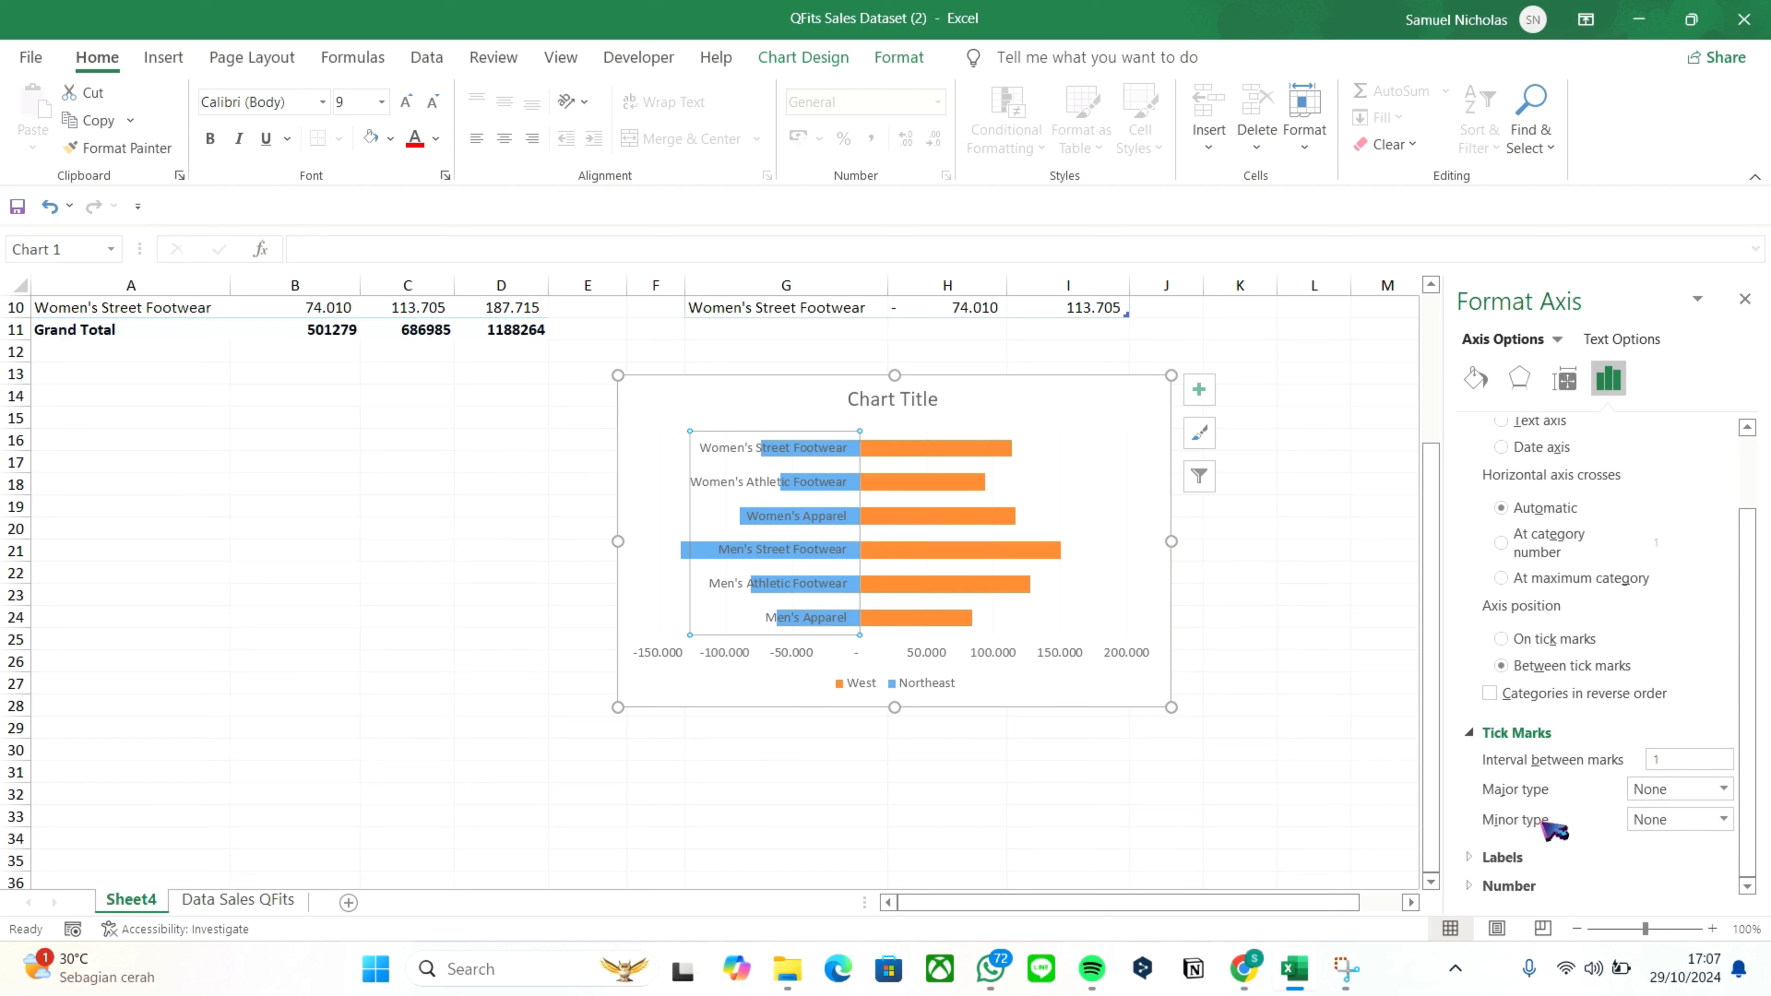
pyautogui.click(1506, 856)
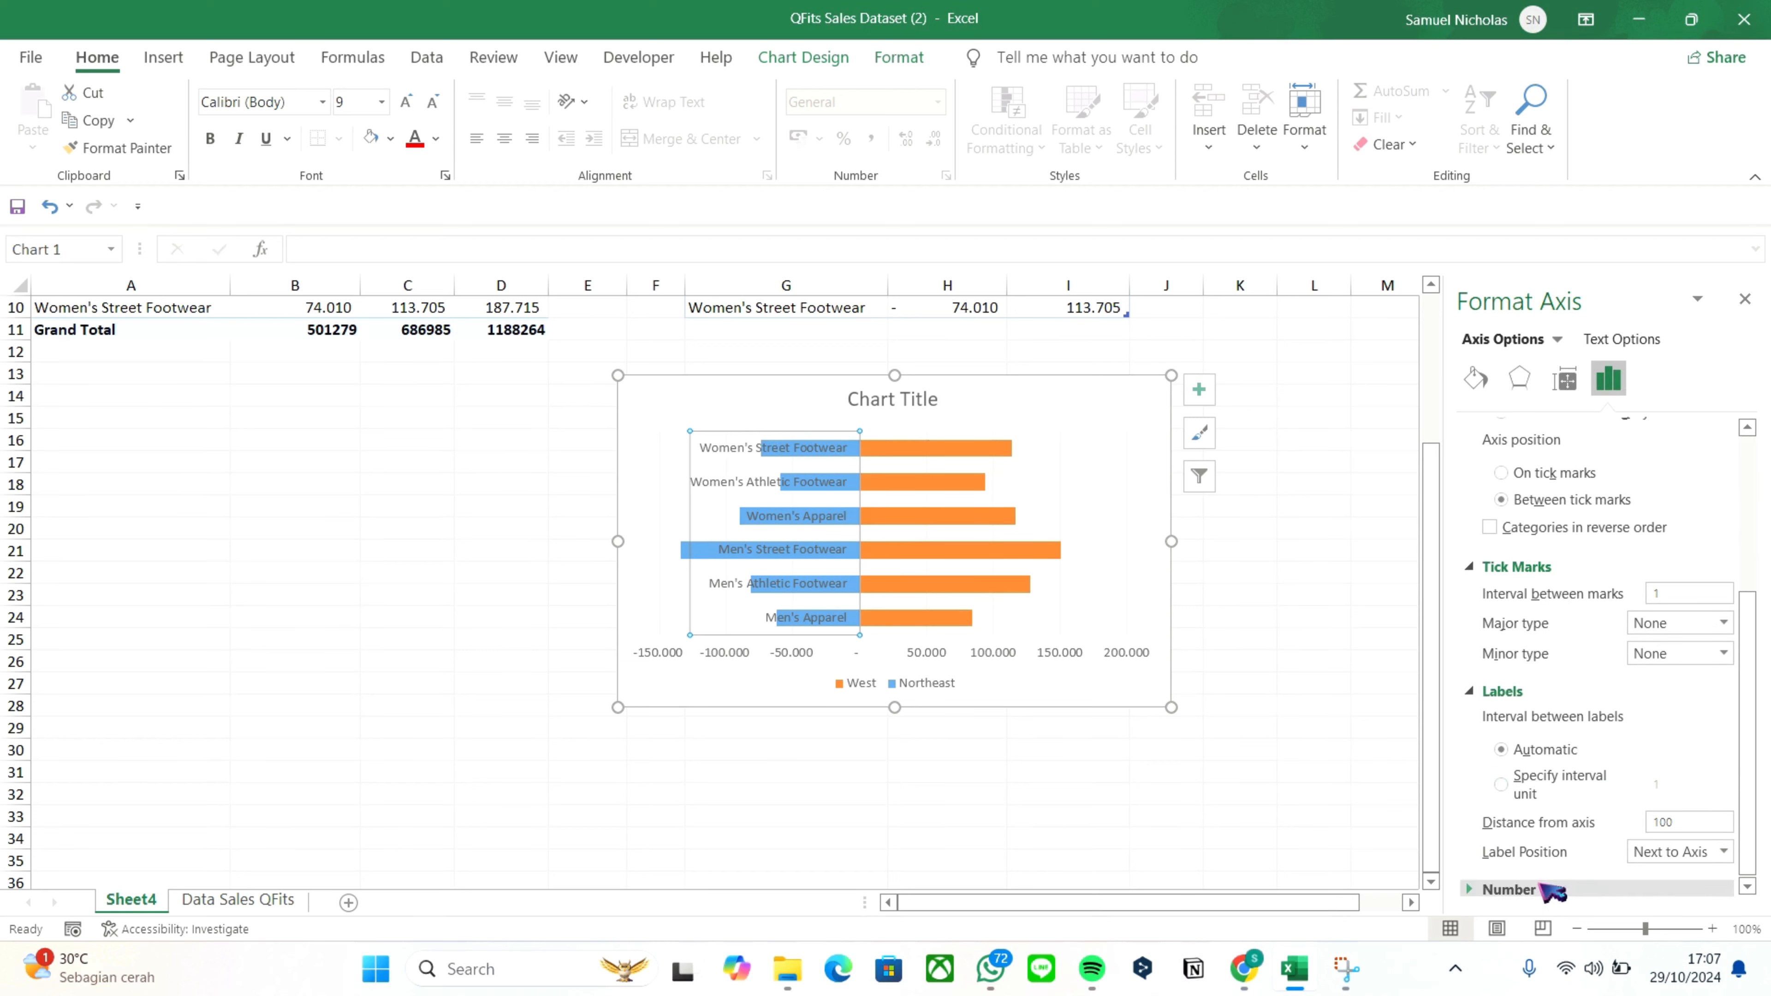
pyautogui.click(1721, 852)
pyautogui.click(1695, 784)
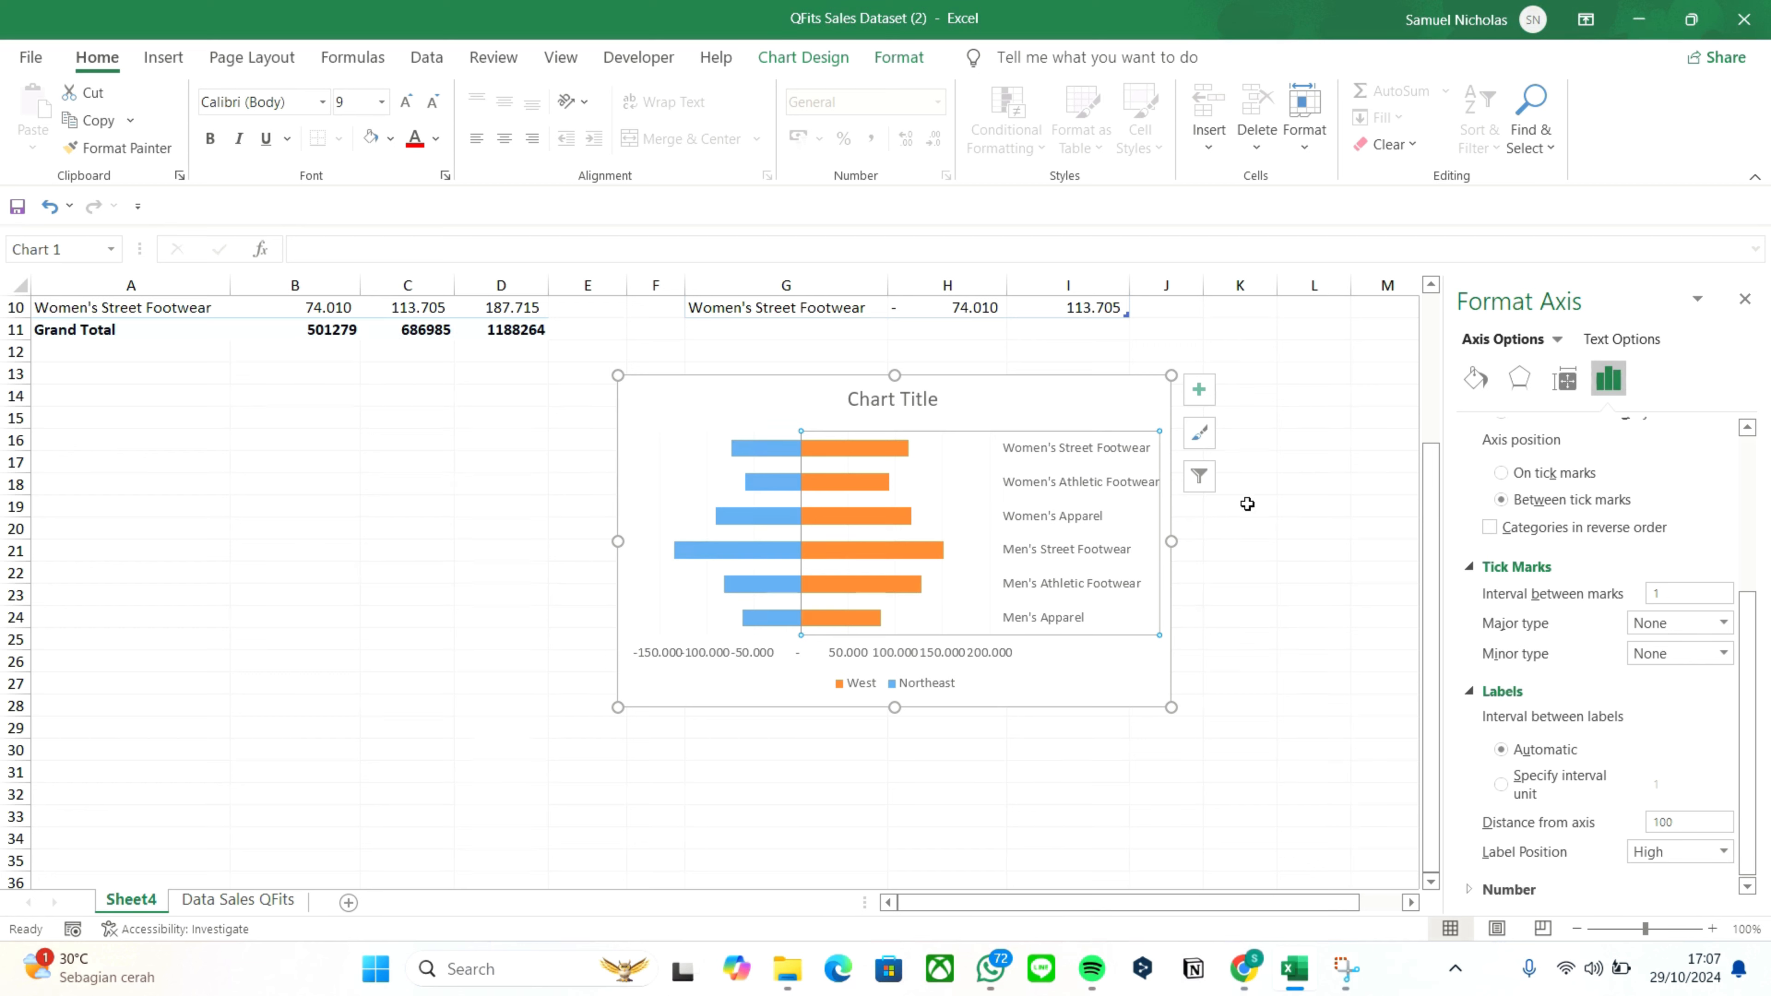
pyautogui.click(1245, 631)
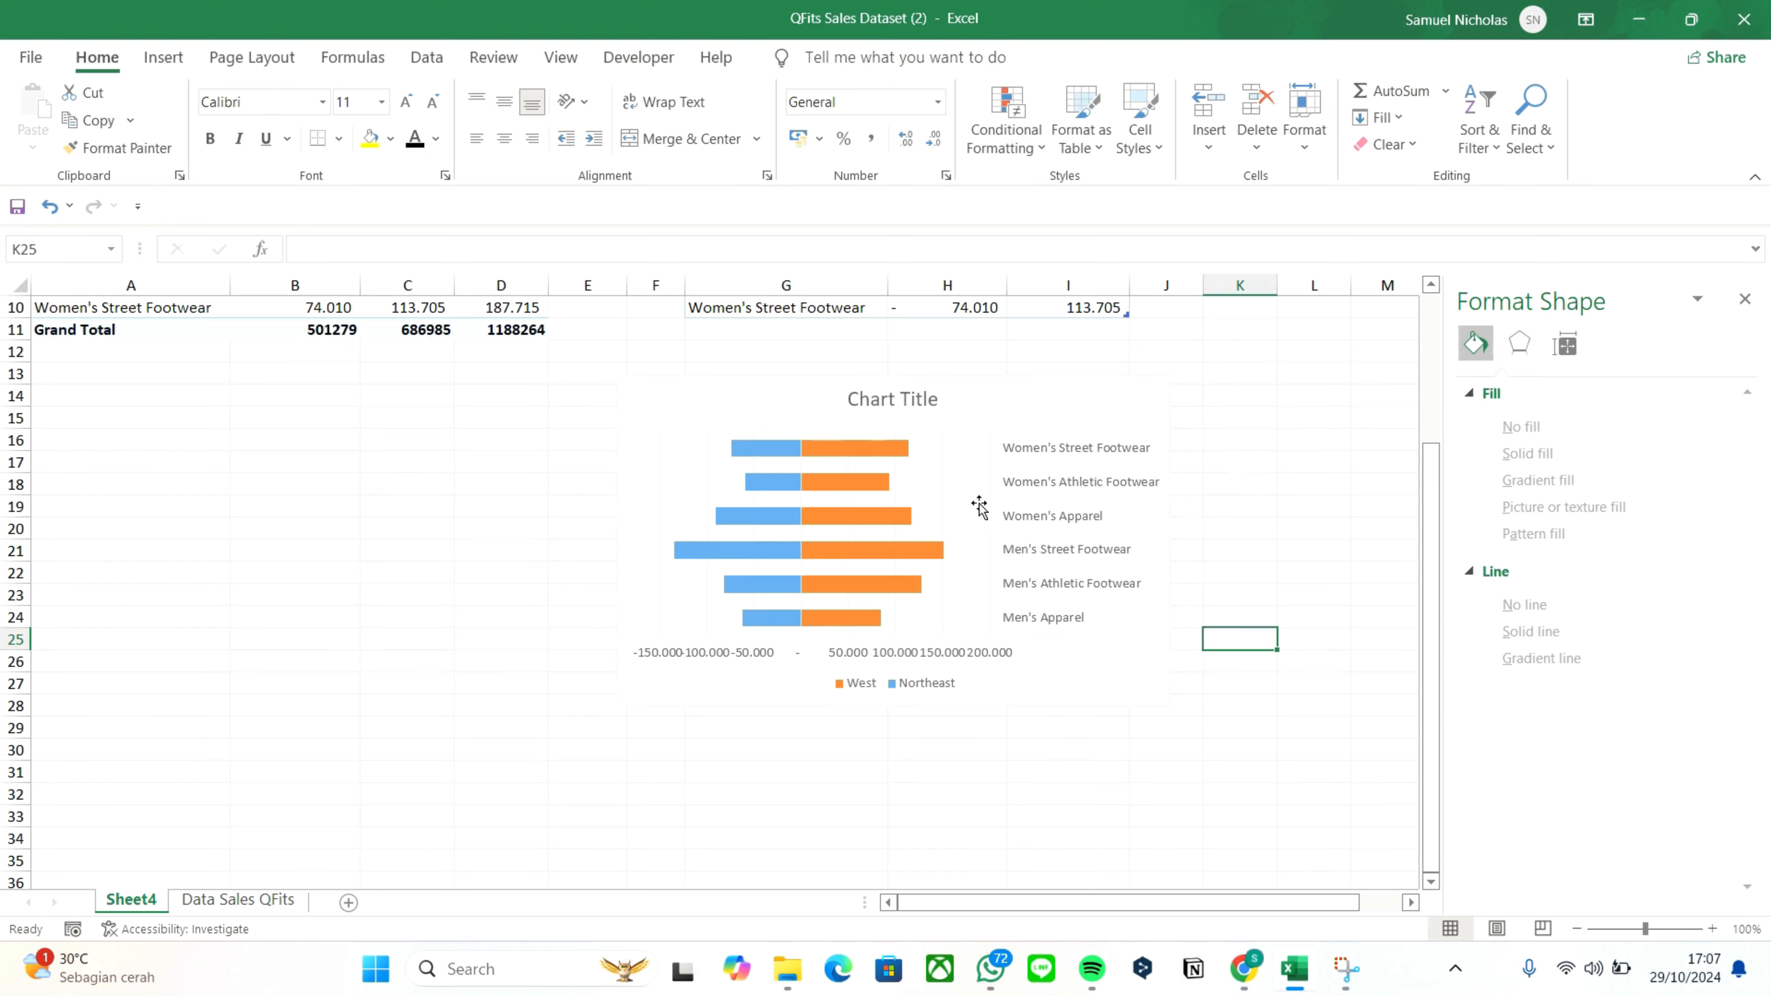
# Add data labels to both series of the bar chart
pyautogui.moveTo(812, 447)
pyautogui.click(1143, 419)
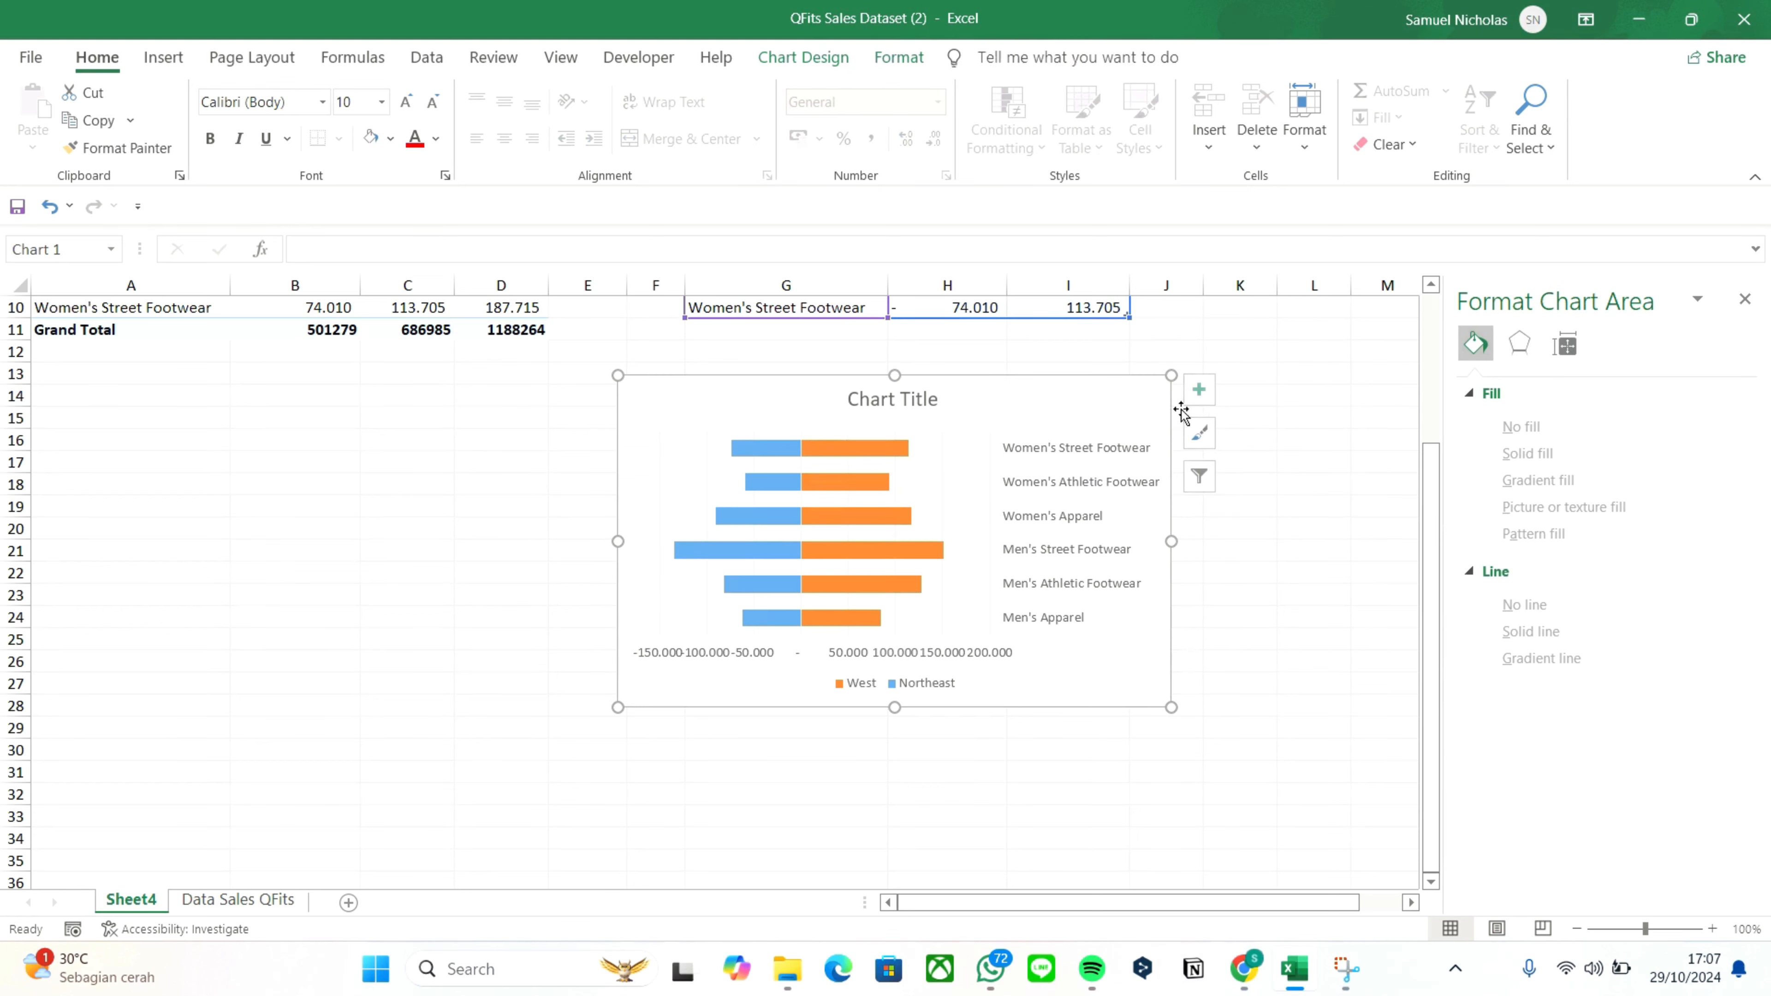
pyautogui.click(1198, 389)
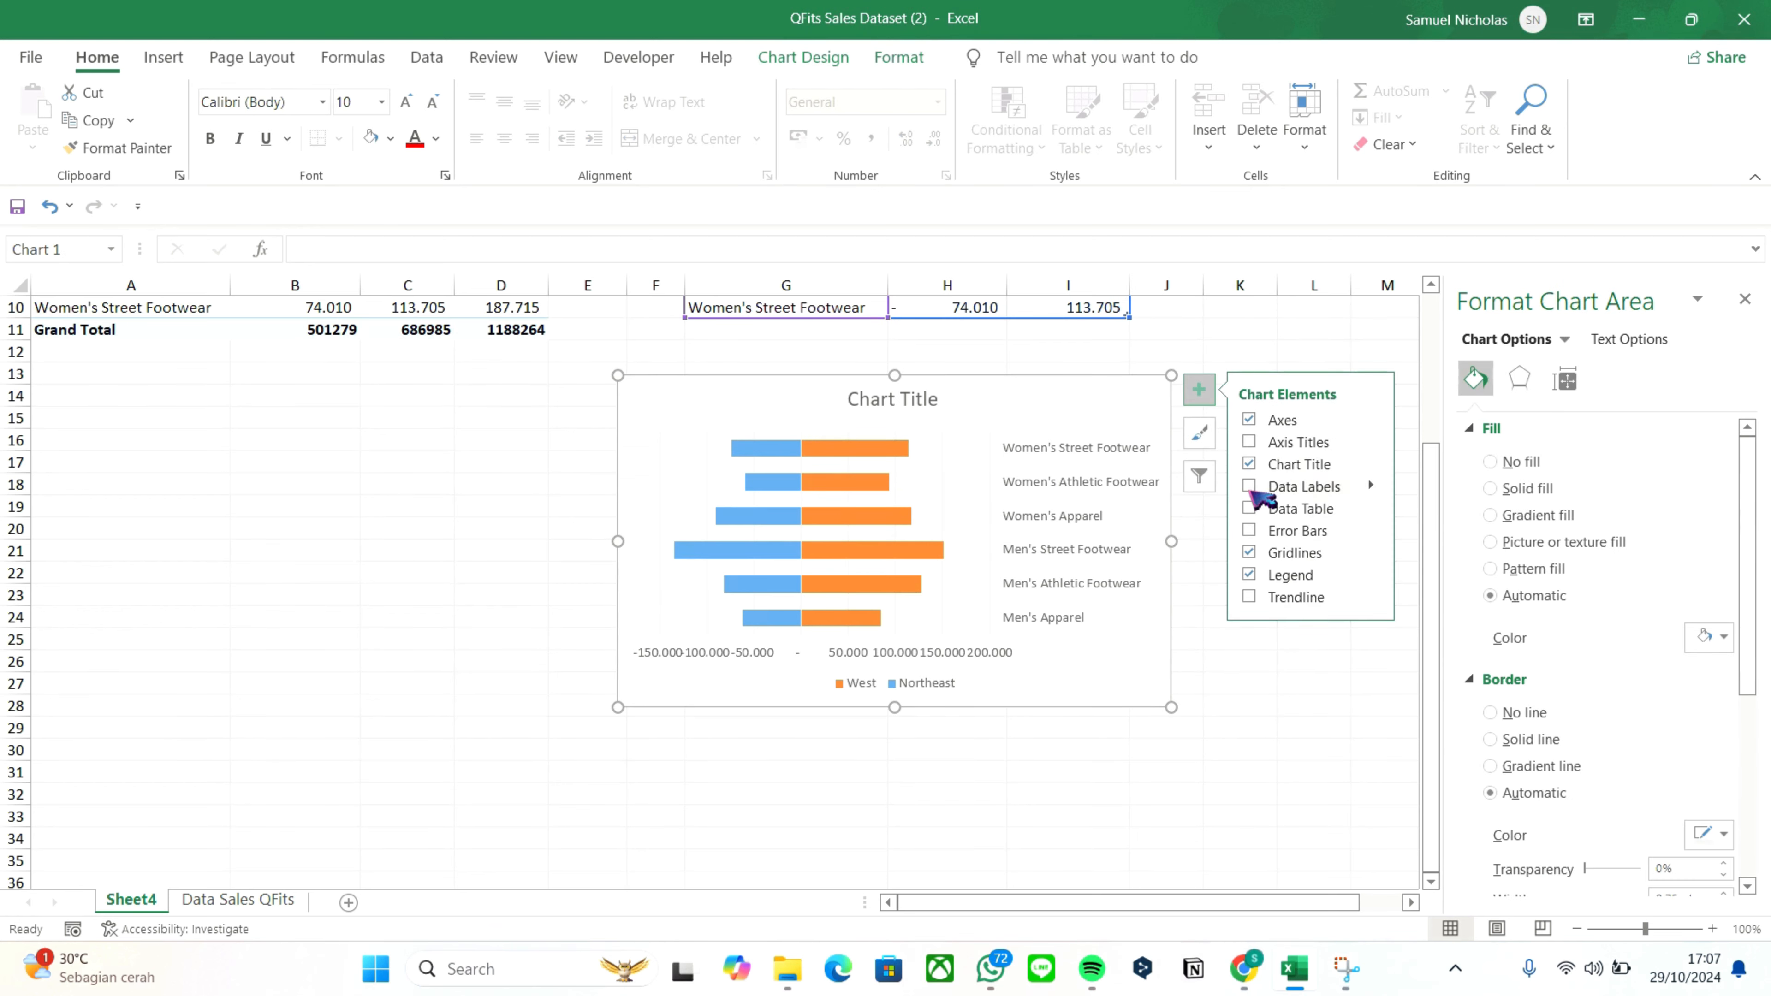
pyautogui.click(1249, 487)
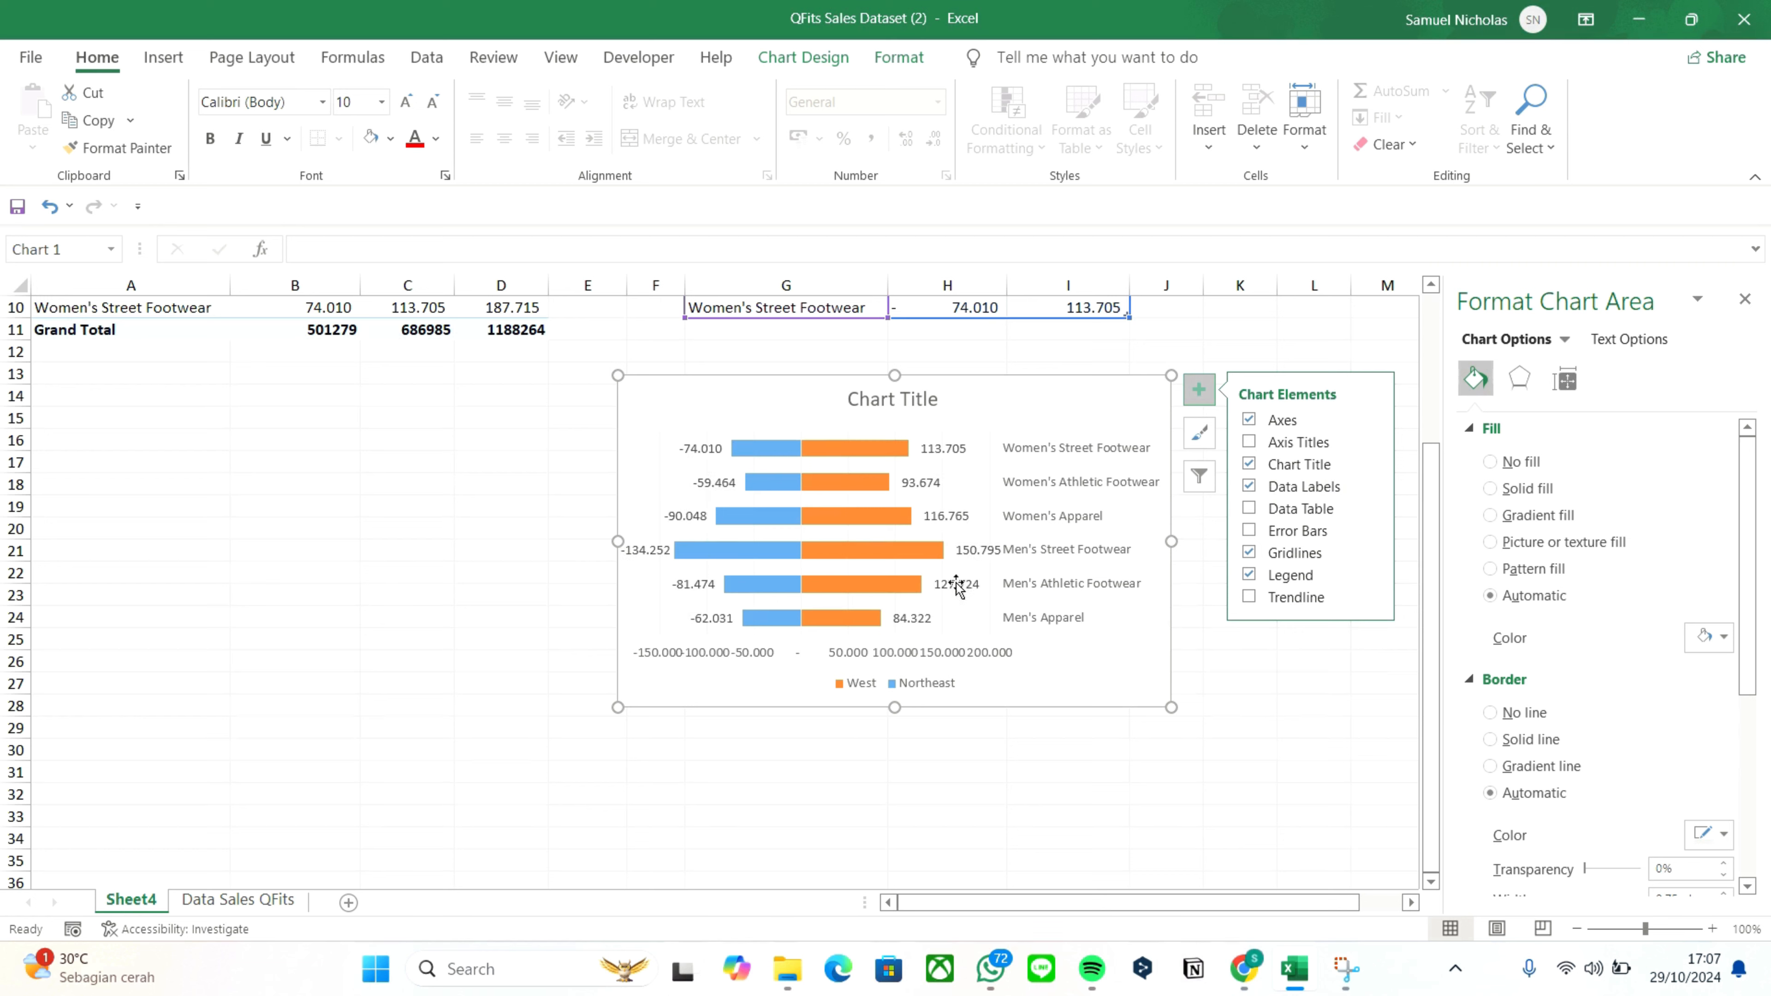
# Apply the custom number format #.##0,00;#.##0,00 to the Northeast series data labels so negatives display without a minus sign
pyautogui.click(704, 450)
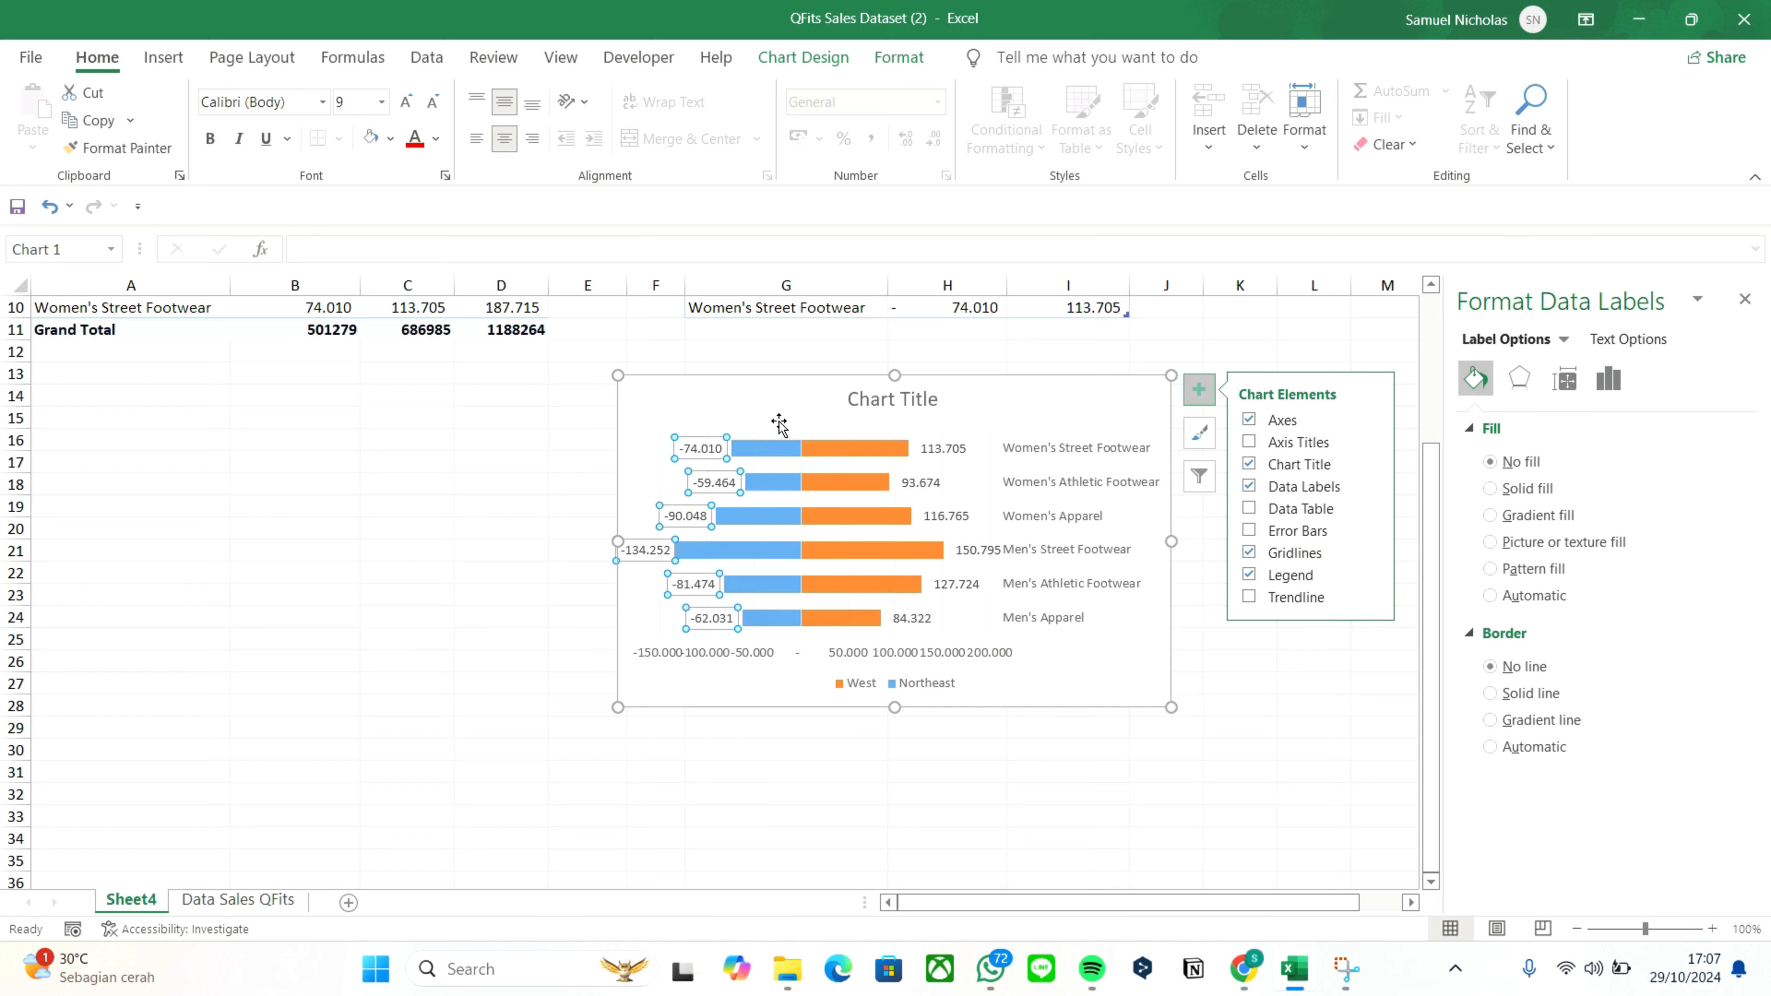
pyautogui.rightClick(708, 452)
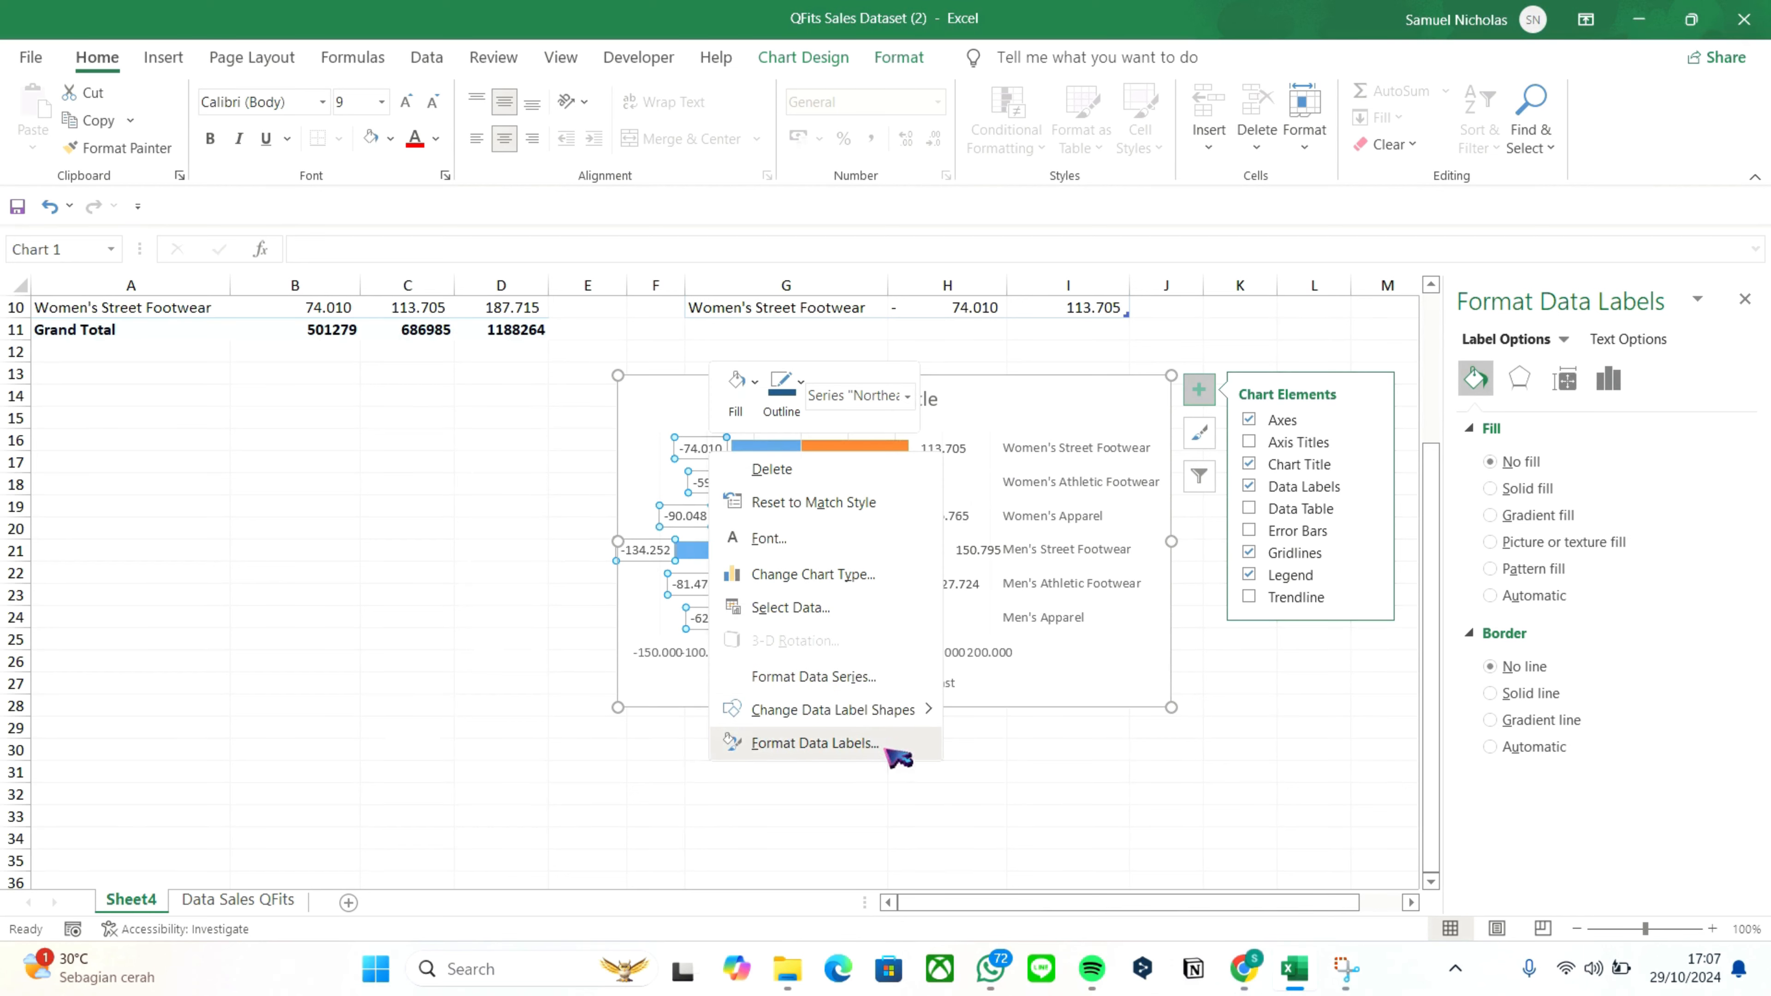
pyautogui.click(900, 744)
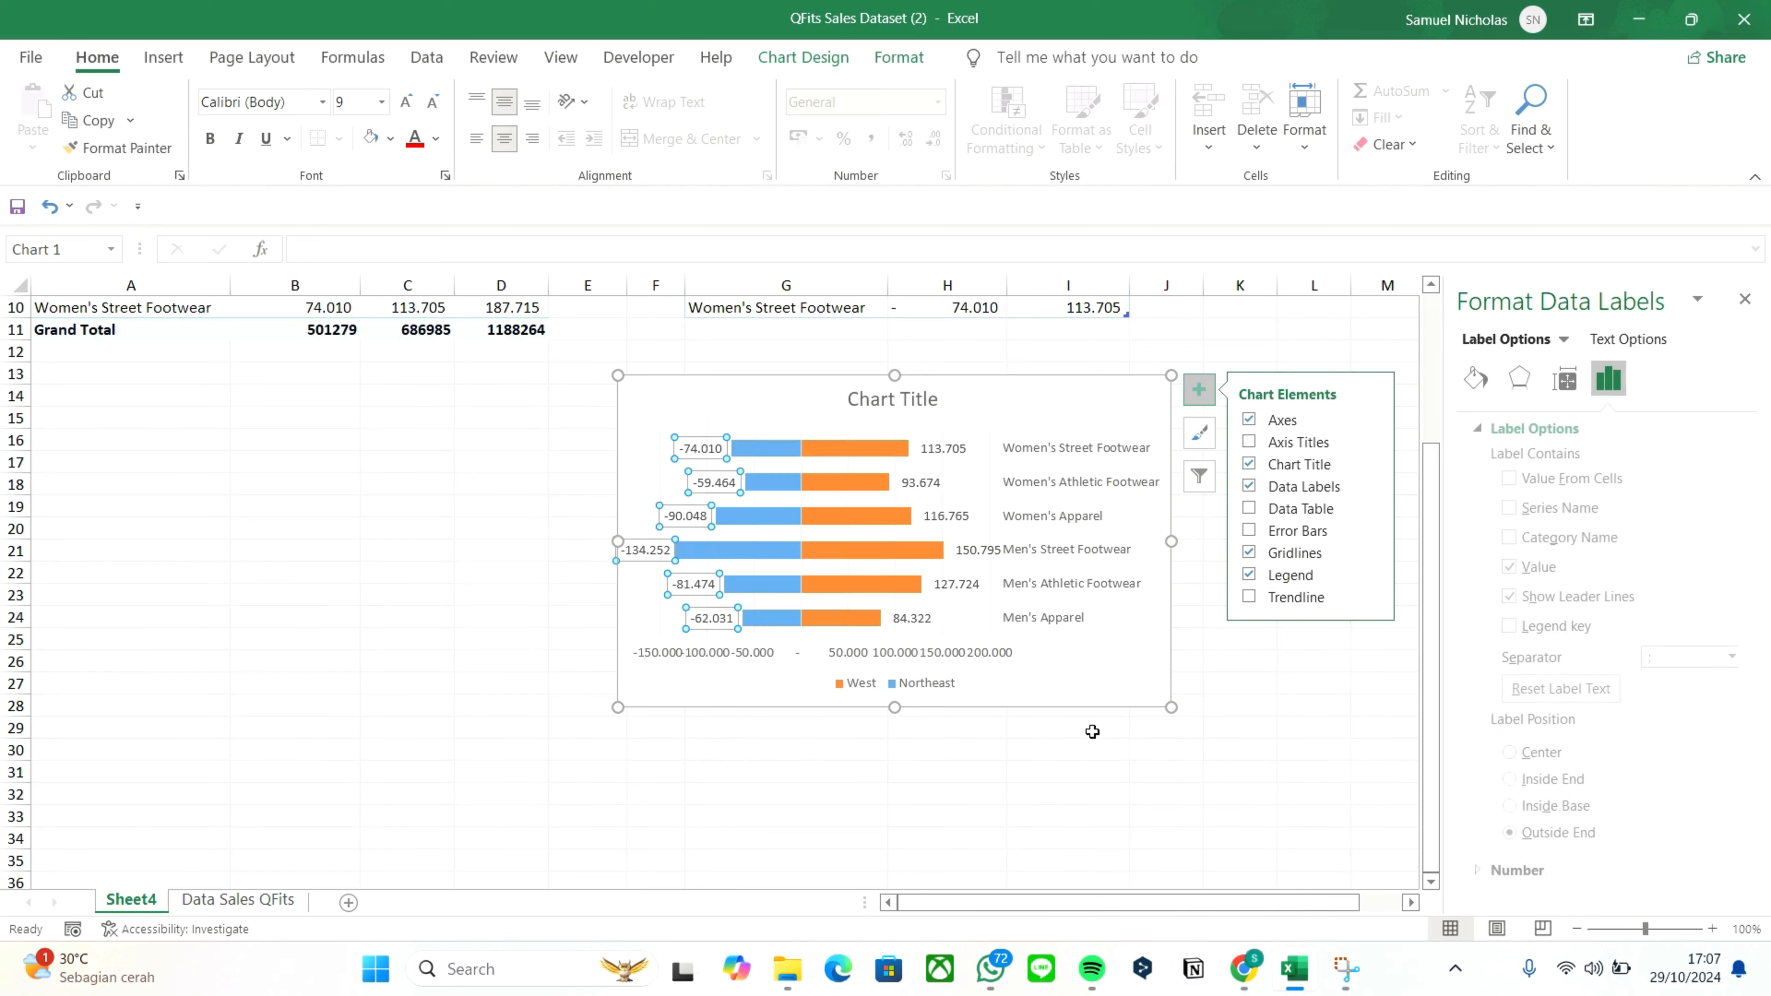
pyautogui.click(1519, 870)
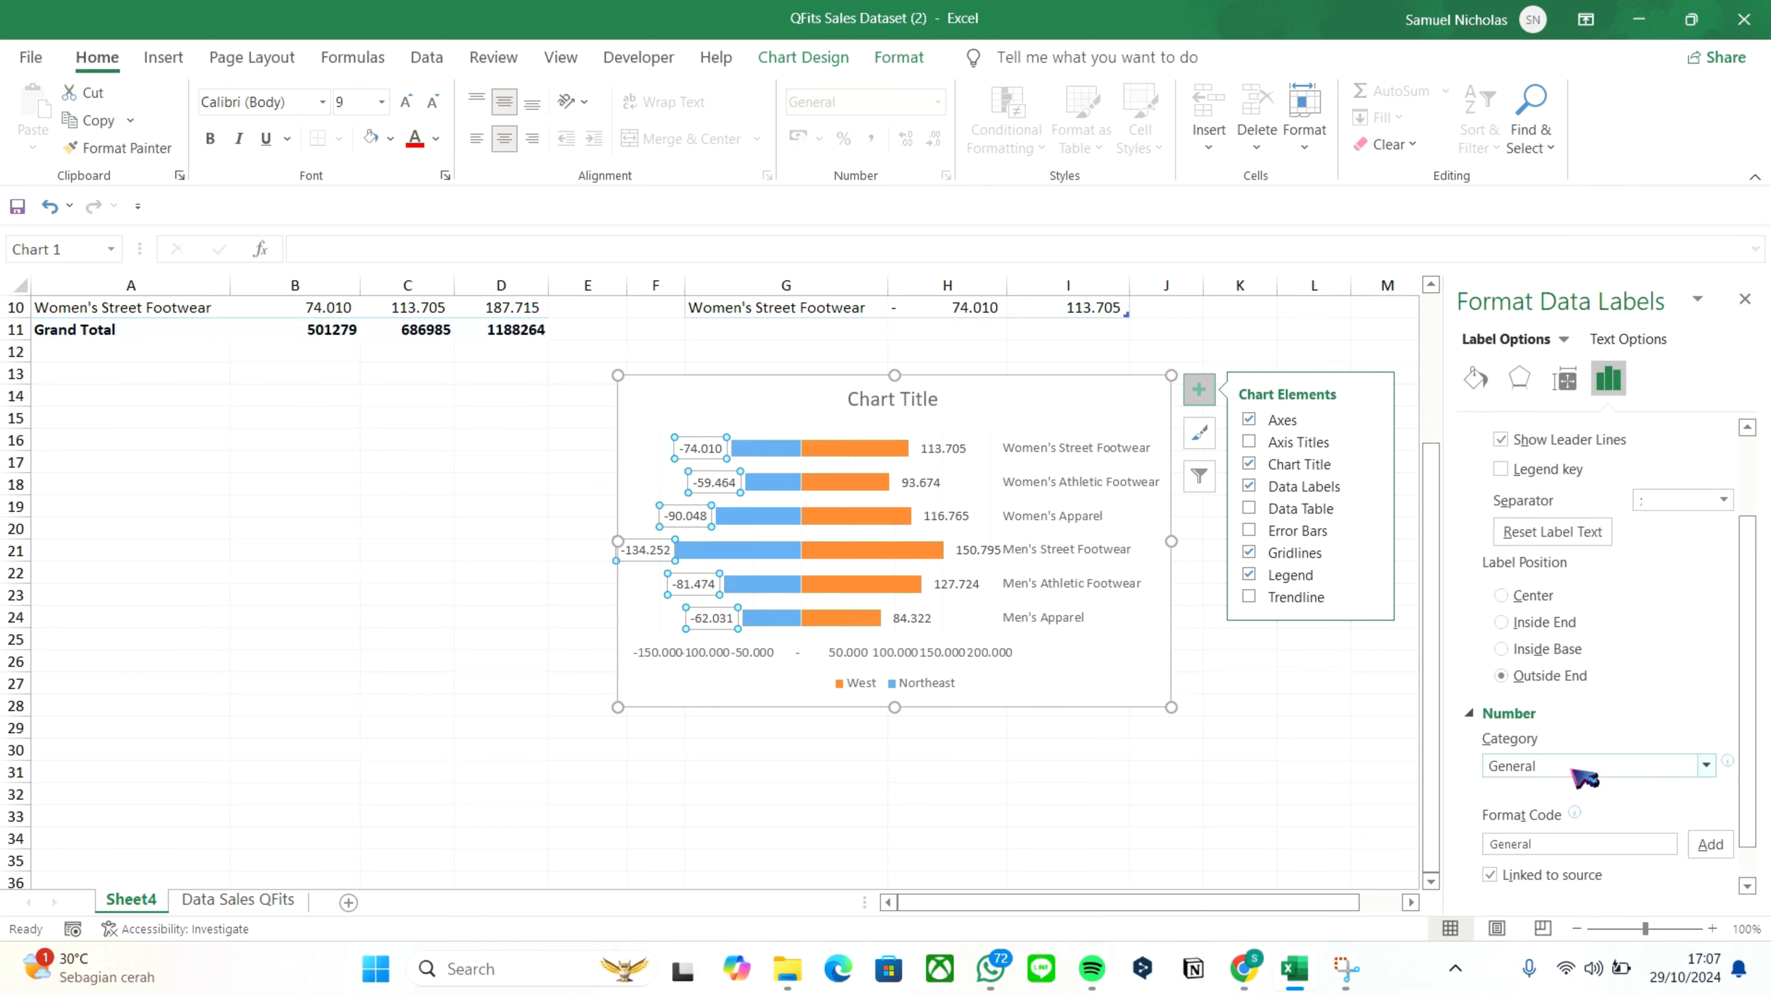
pyautogui.click(1619, 767)
pyautogui.click(1603, 522)
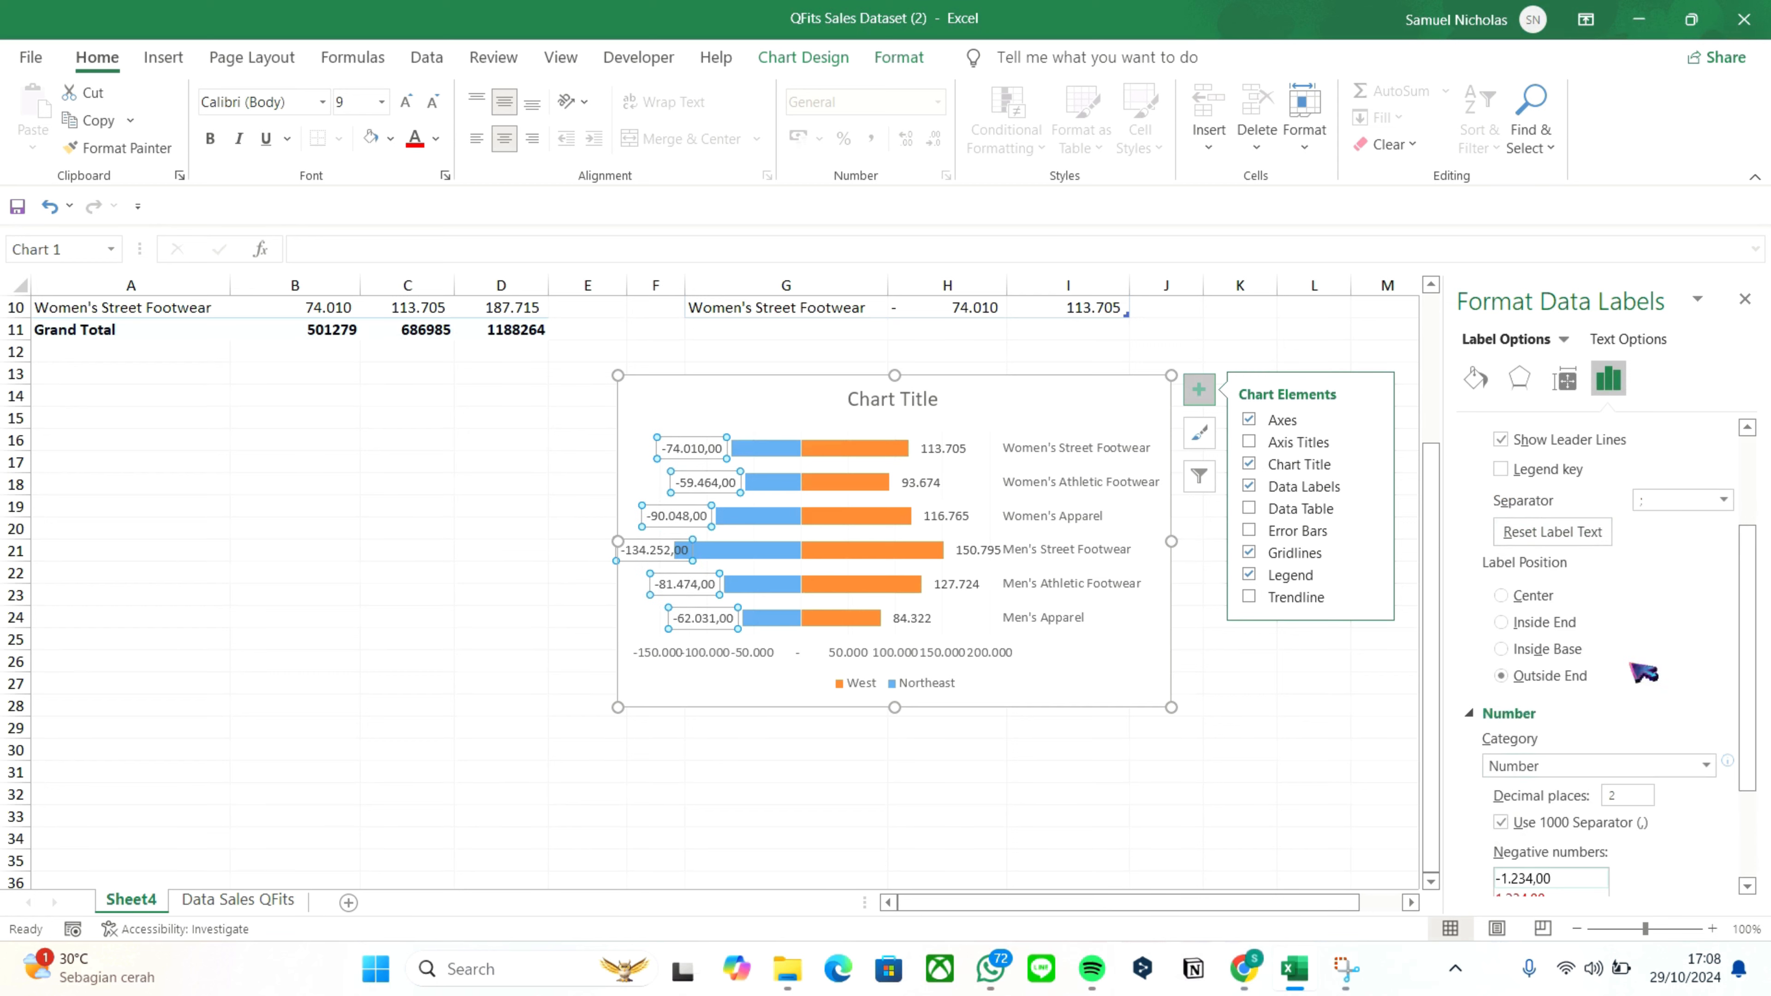
pyautogui.scroll(-1, 1639, 781)
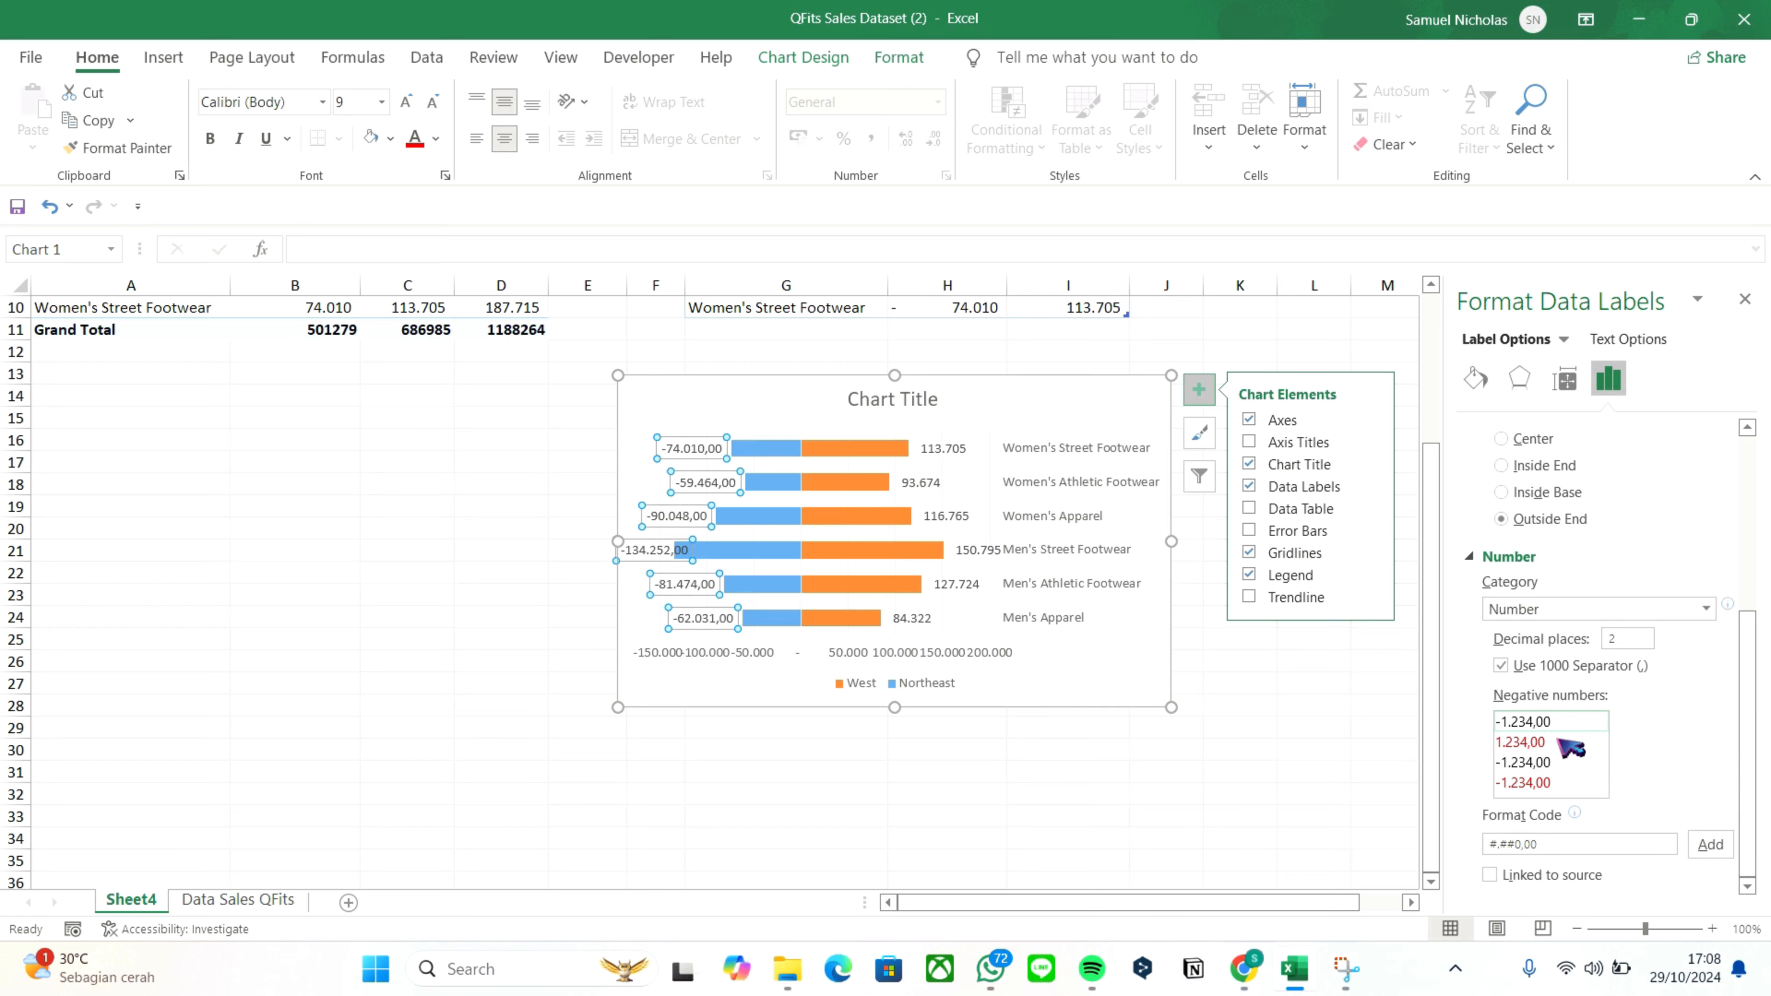
pyautogui.click(1561, 742)
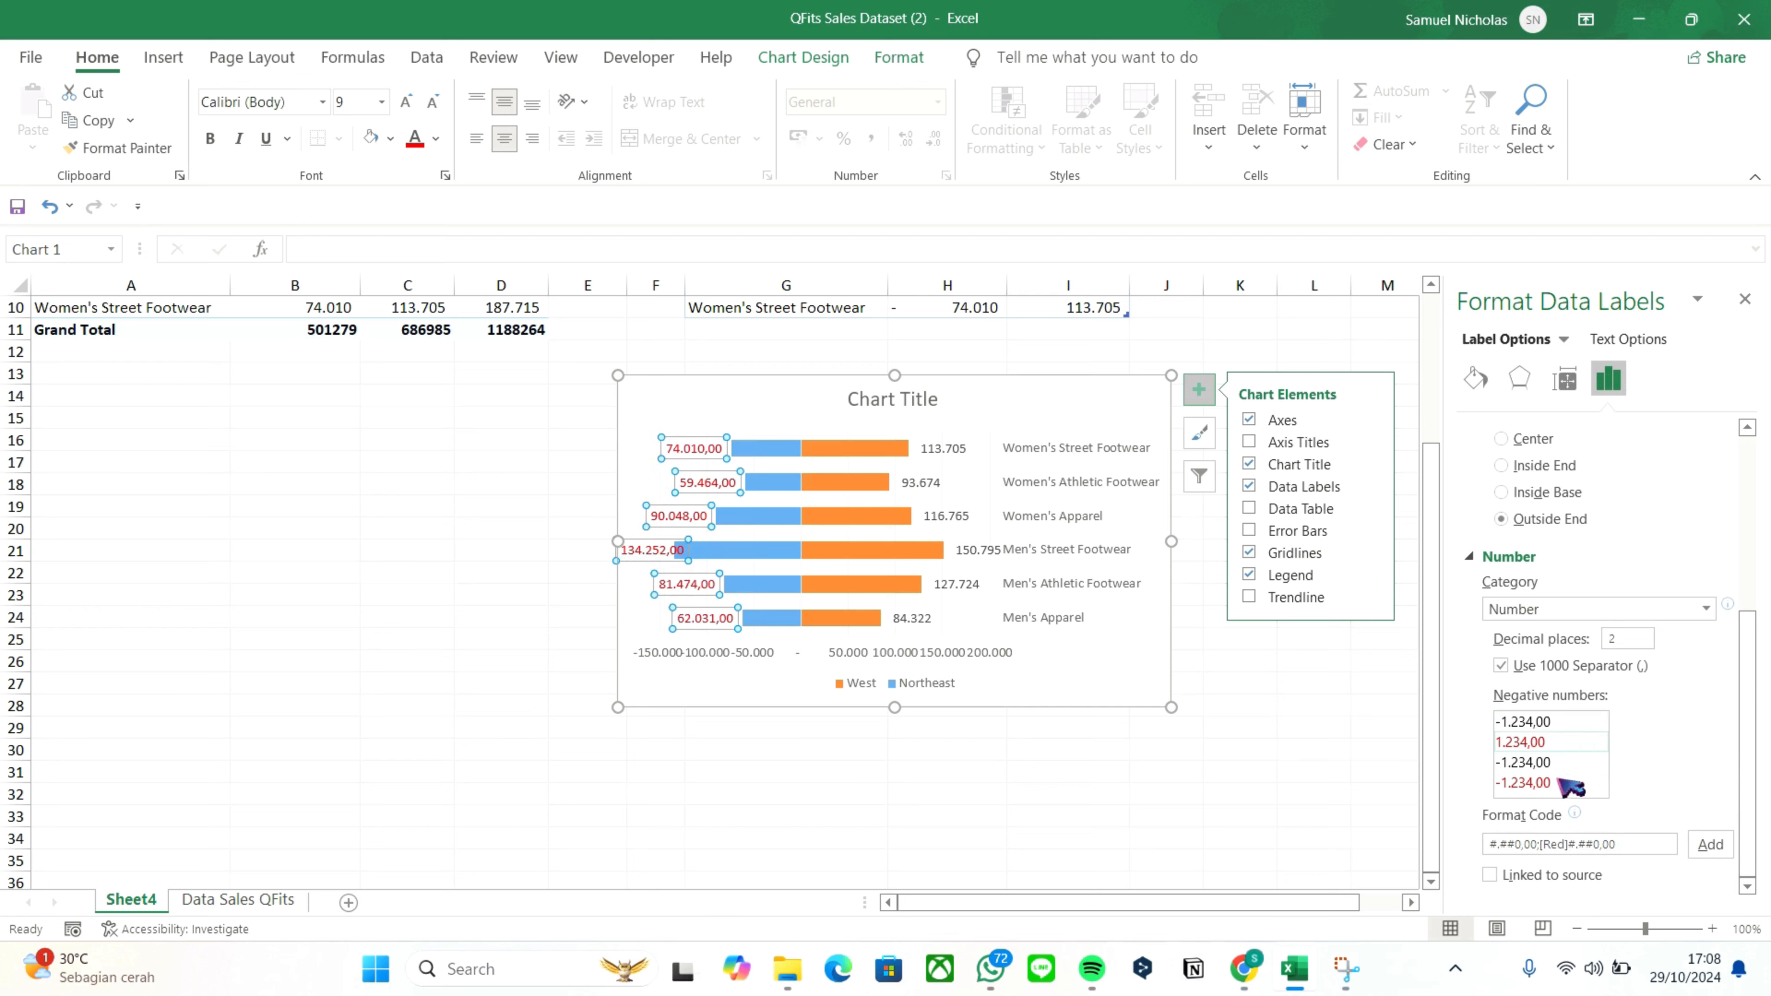
pyautogui.click(1568, 845)
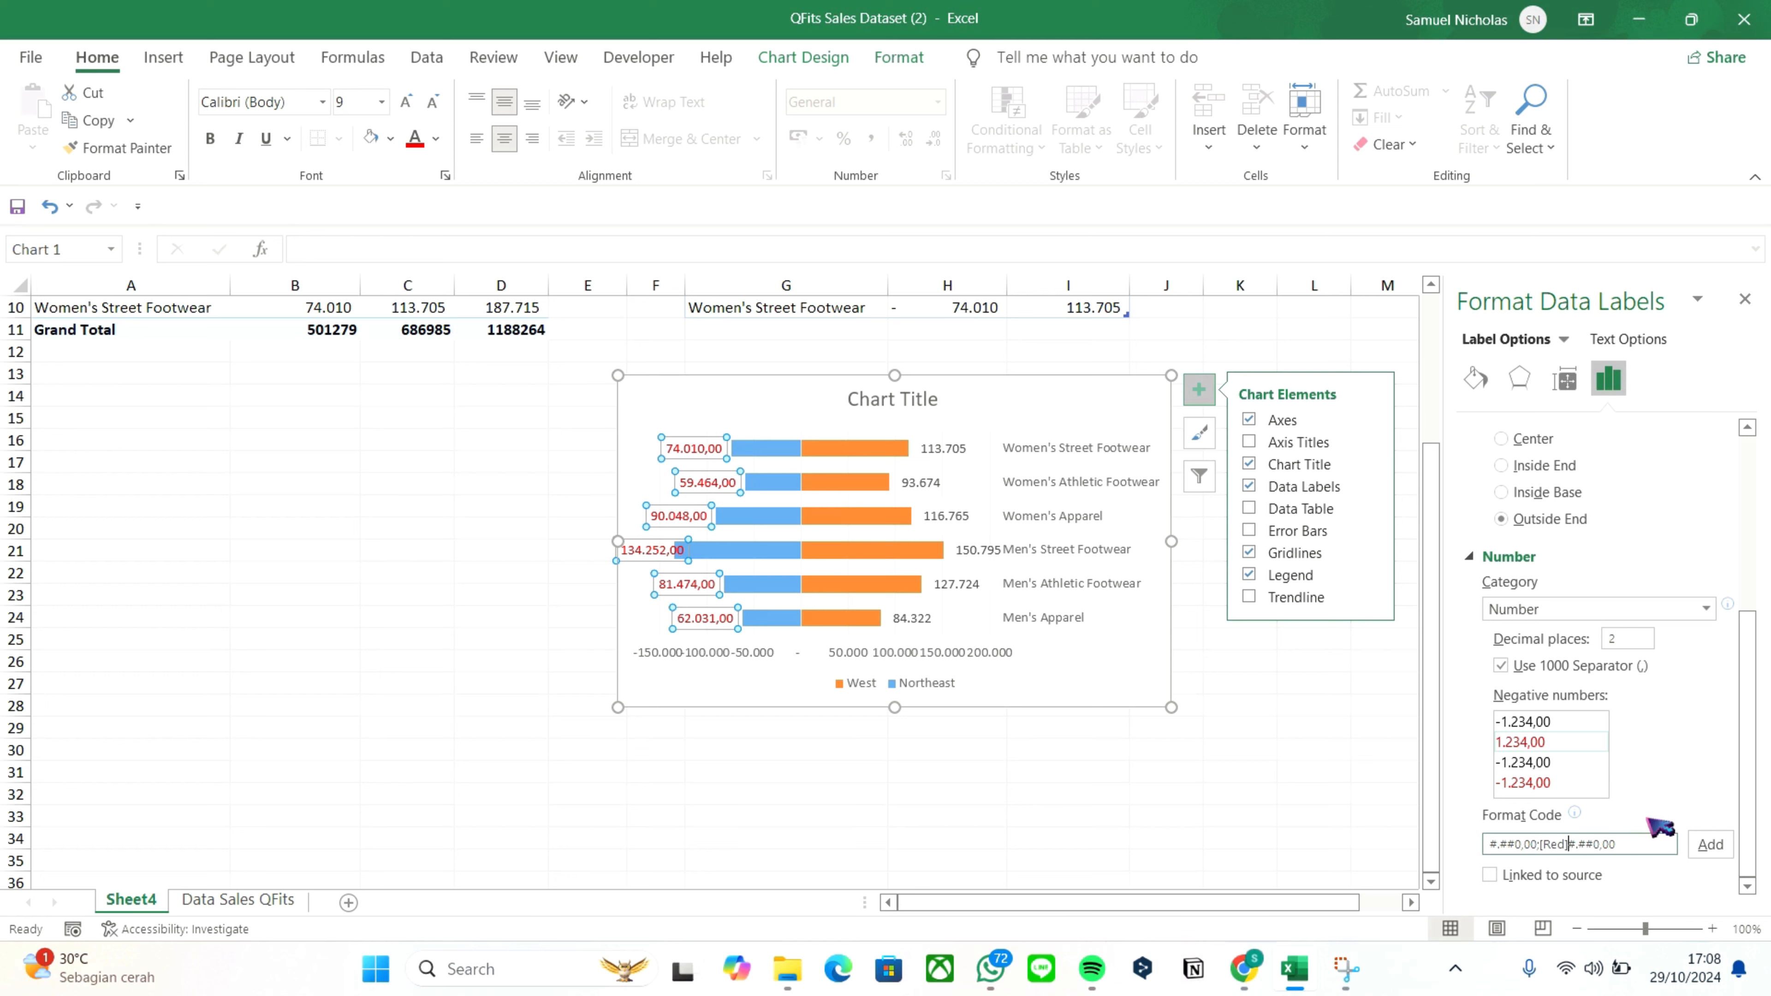
pyautogui.click(1709, 847)
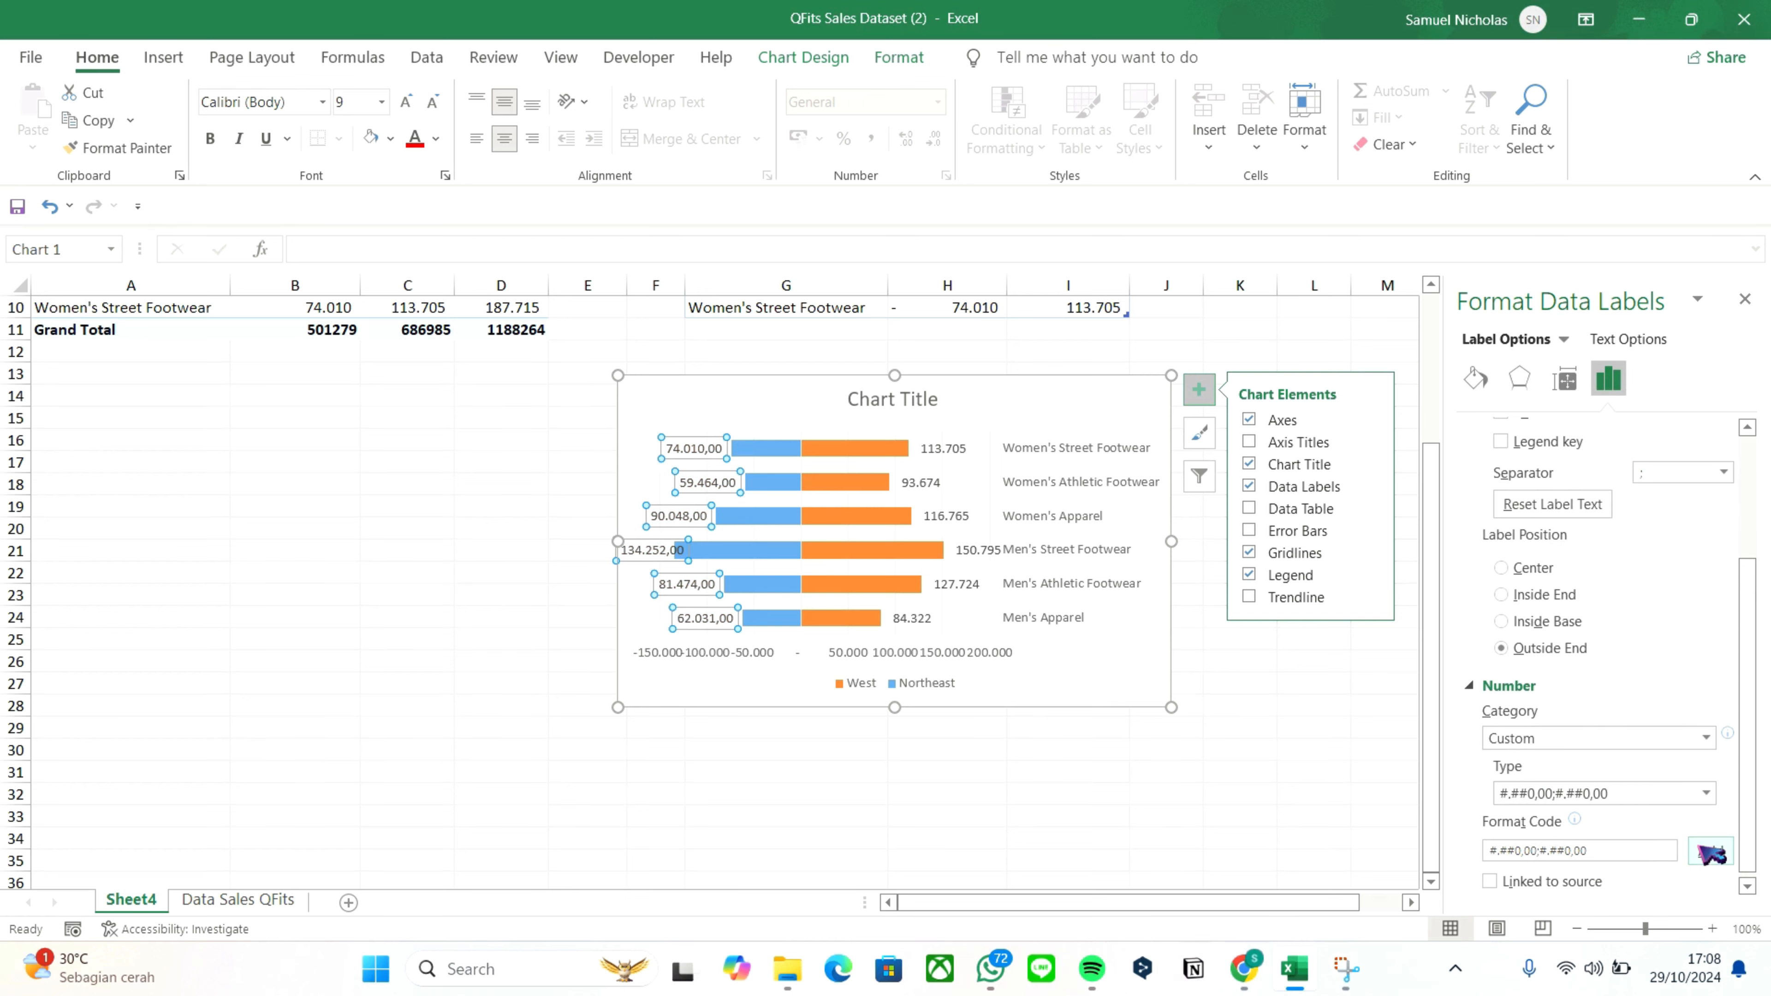
# Apply the custom number format #.##0;#.##0 to the chart's horizontal value axis so negatives display in black without a minus sign
pyautogui.click(710, 656)
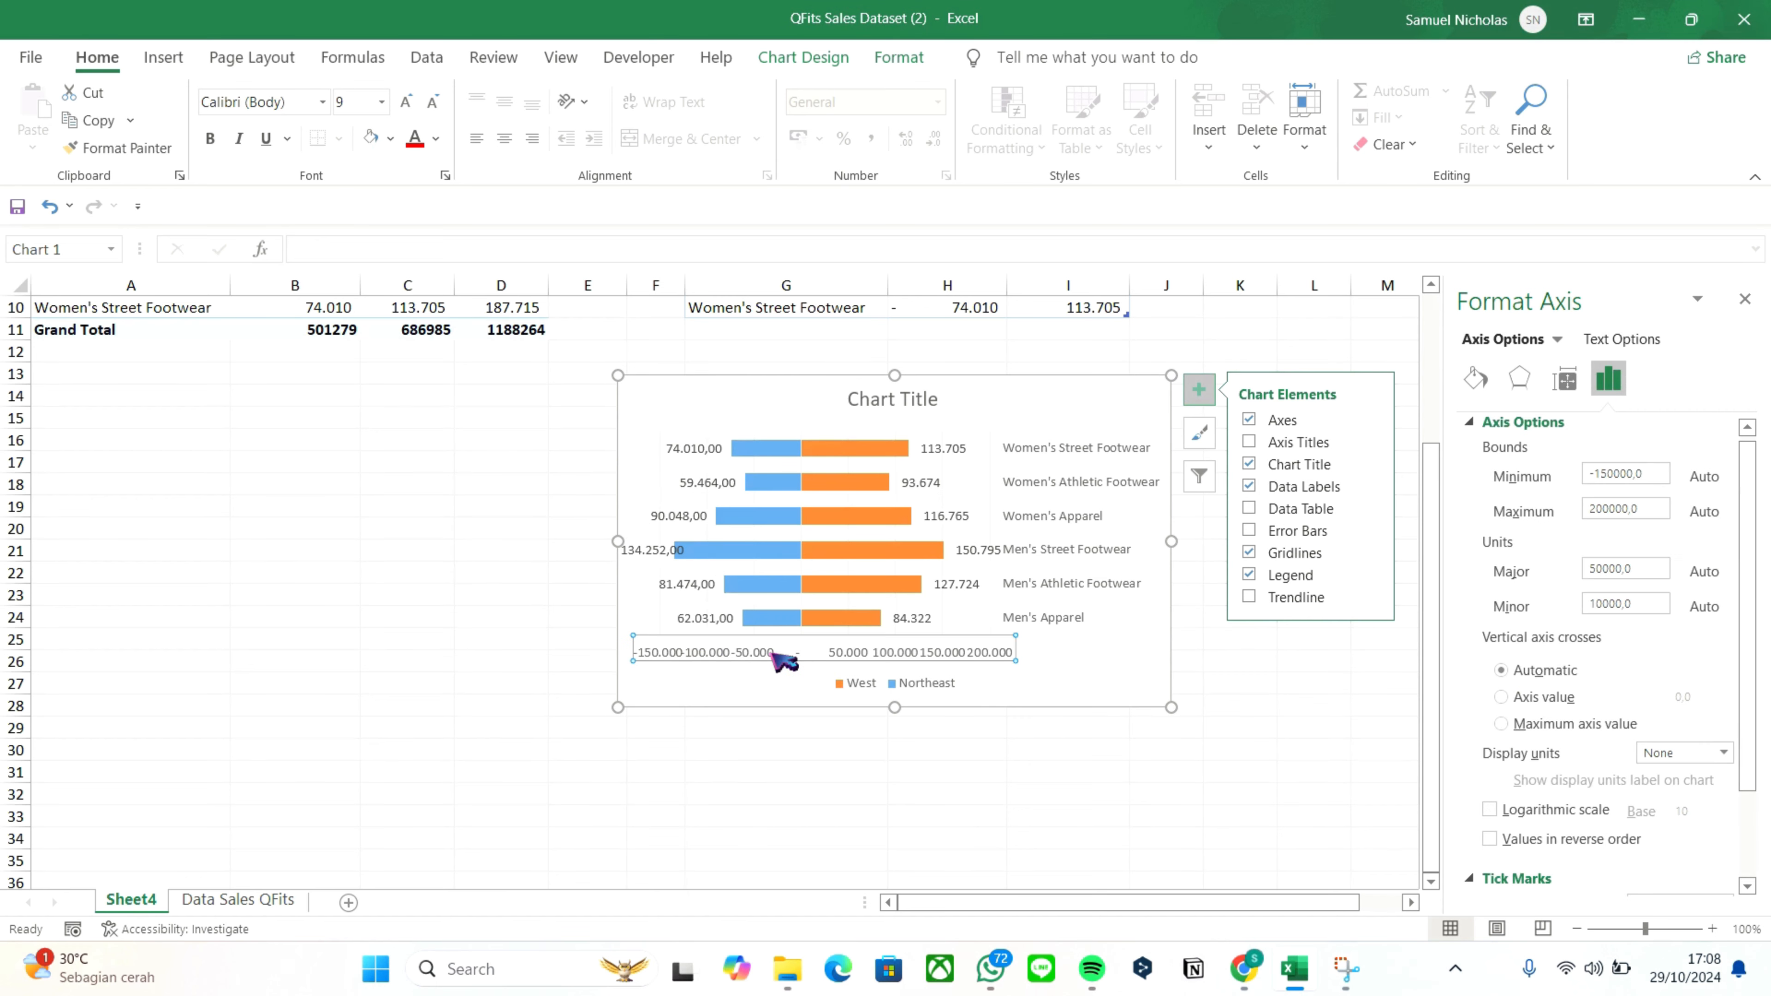
pyautogui.rightClick(782, 659)
pyautogui.click(899, 637)
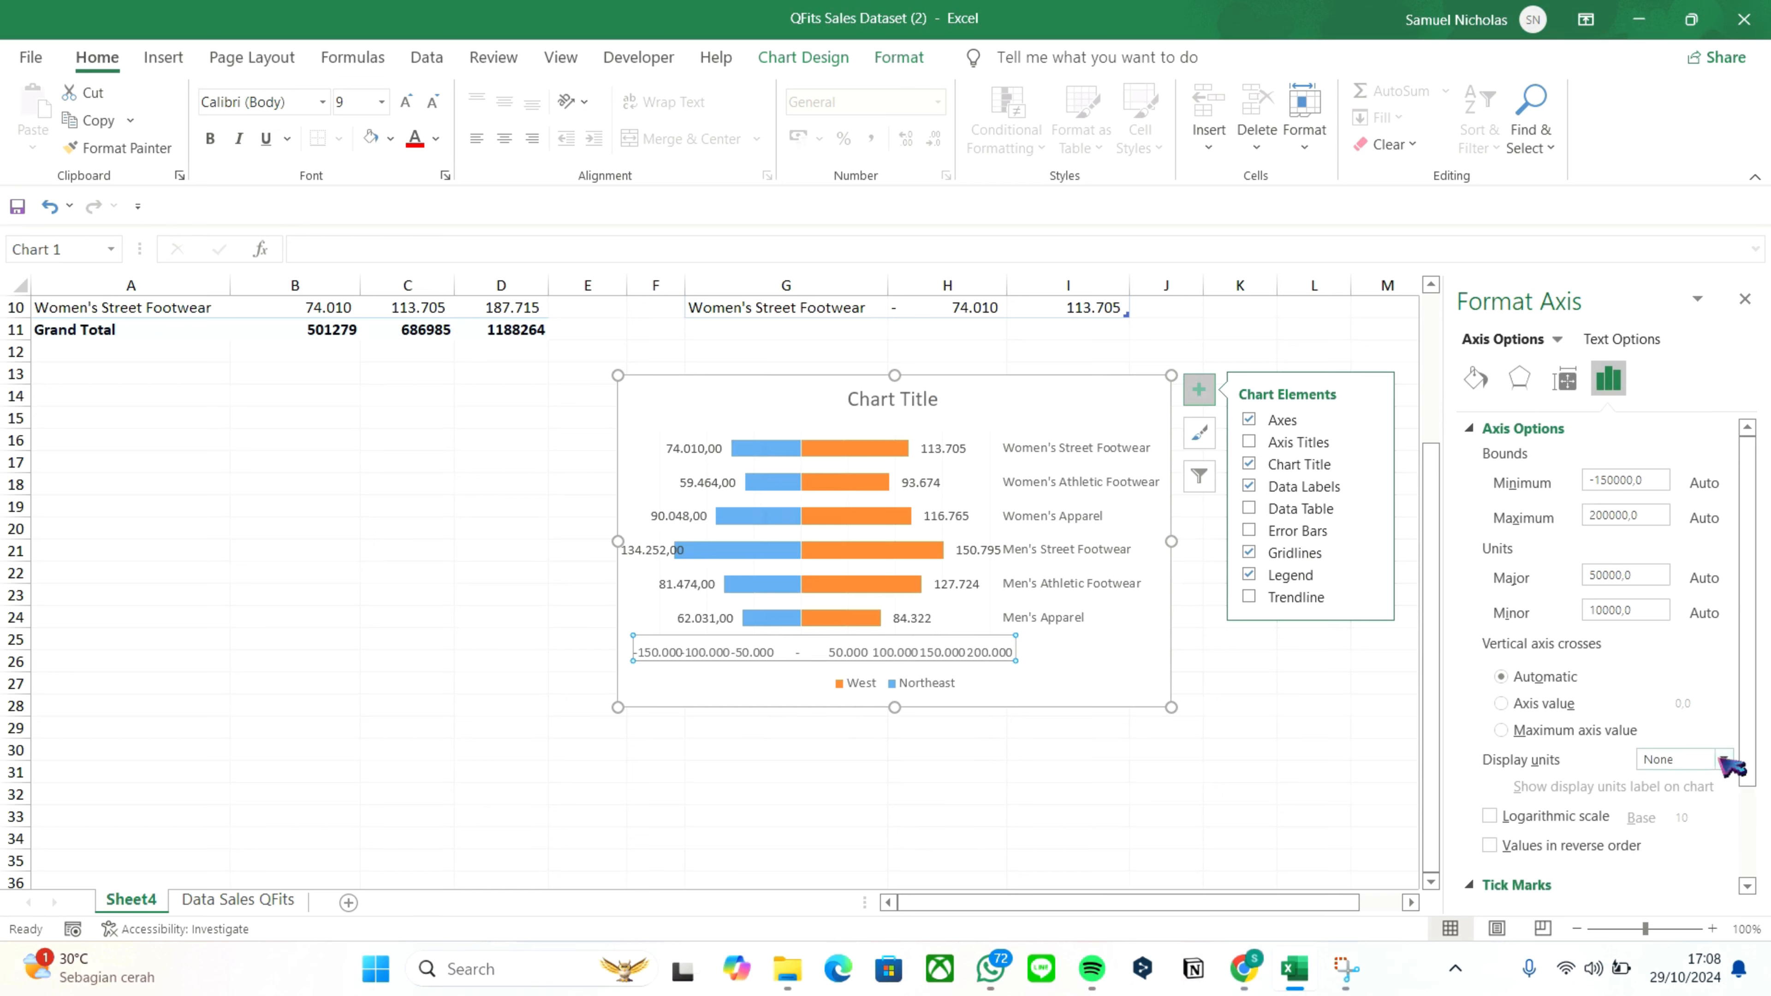
pyautogui.scroll(-3, 1730, 766)
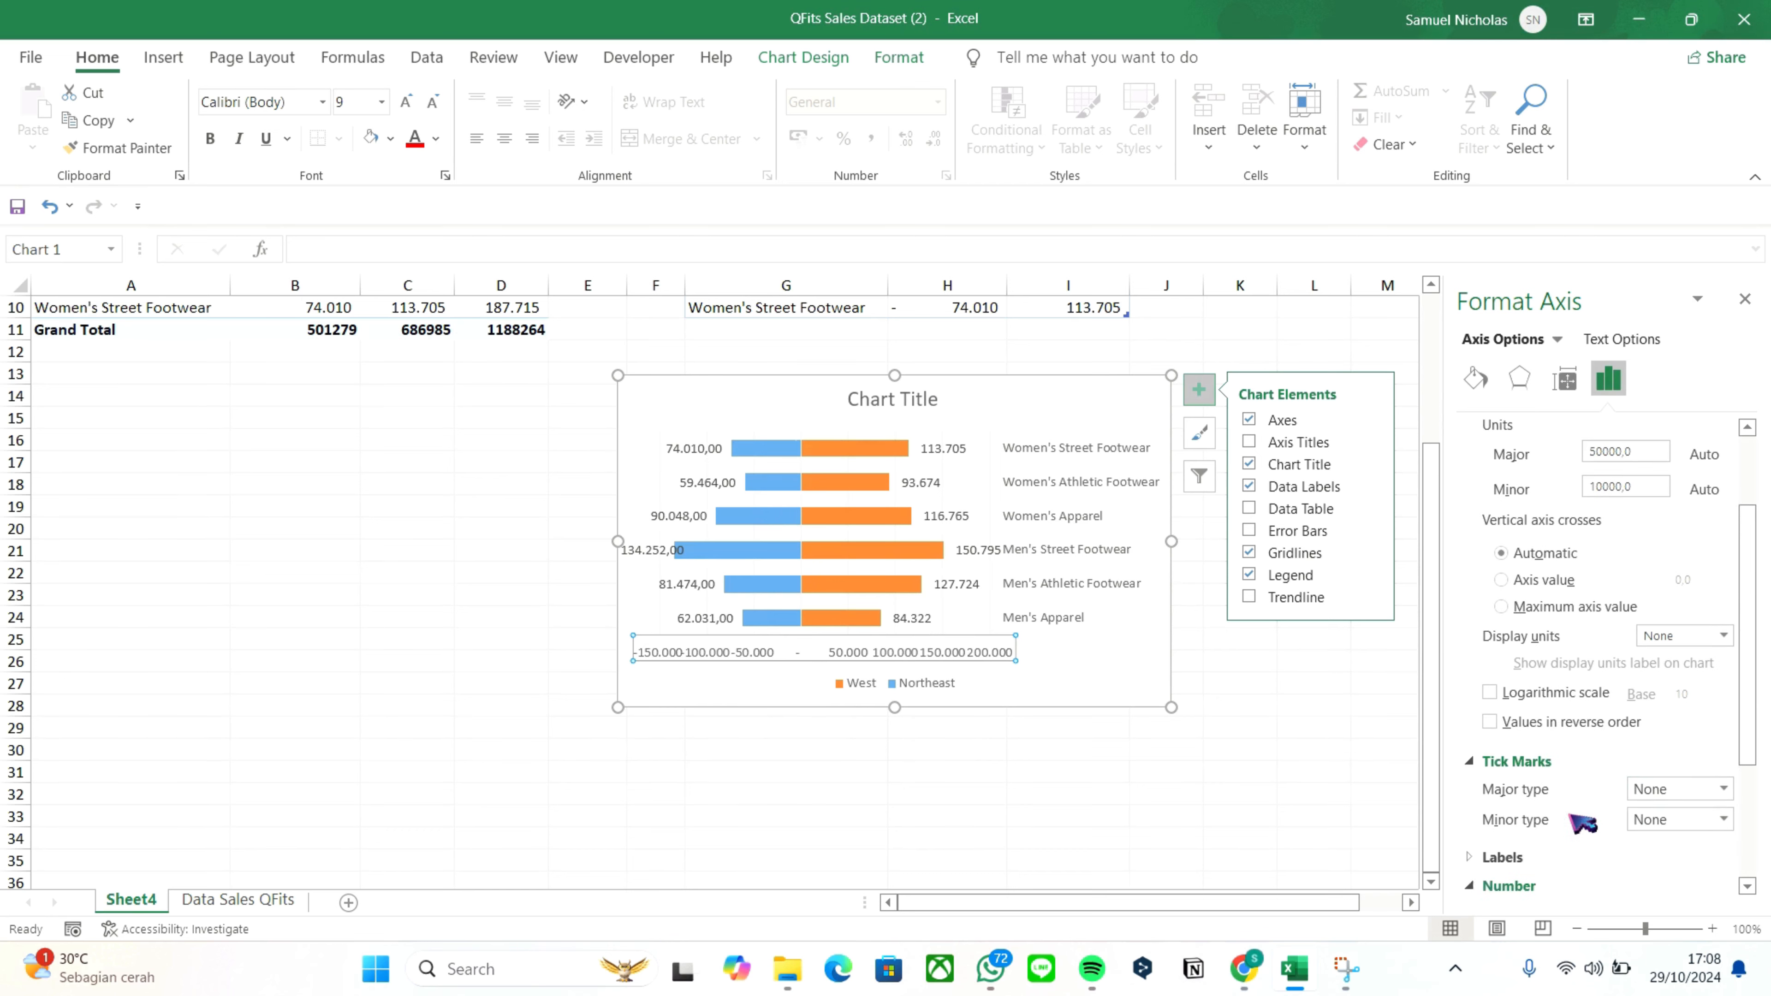
pyautogui.scroll(-5, 1581, 821)
pyautogui.click(1598, 732)
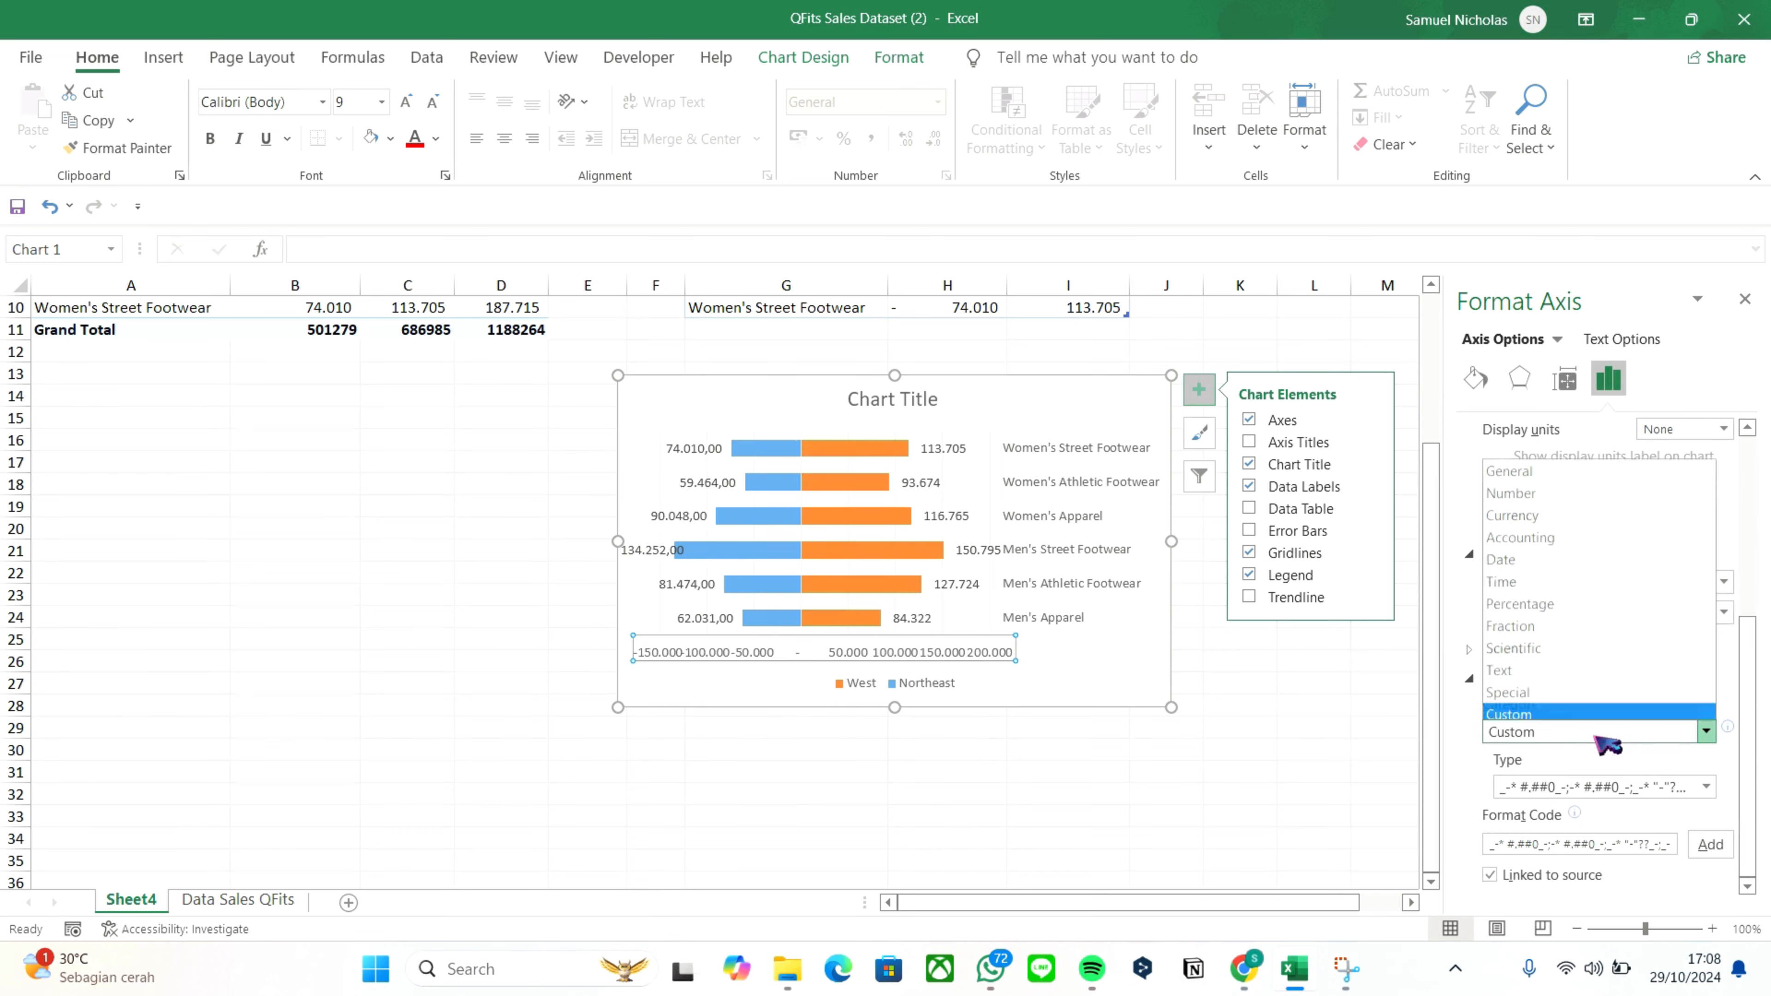
pyautogui.click(1548, 492)
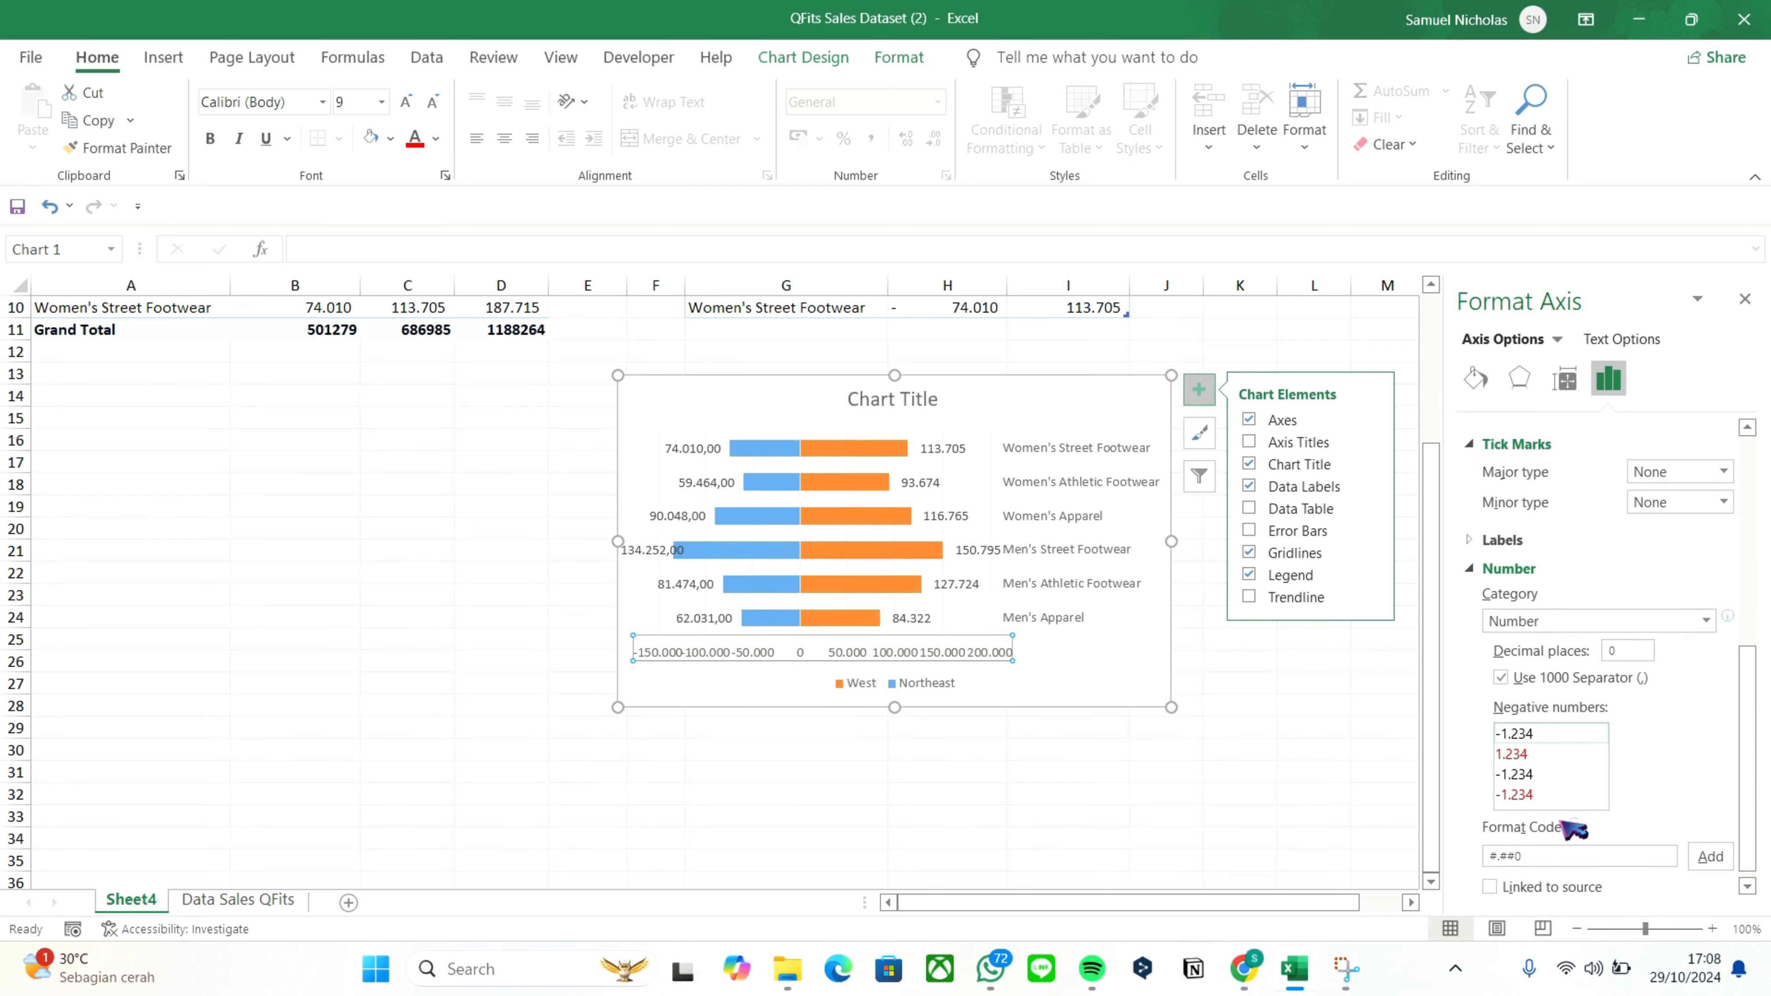
pyautogui.click(1553, 755)
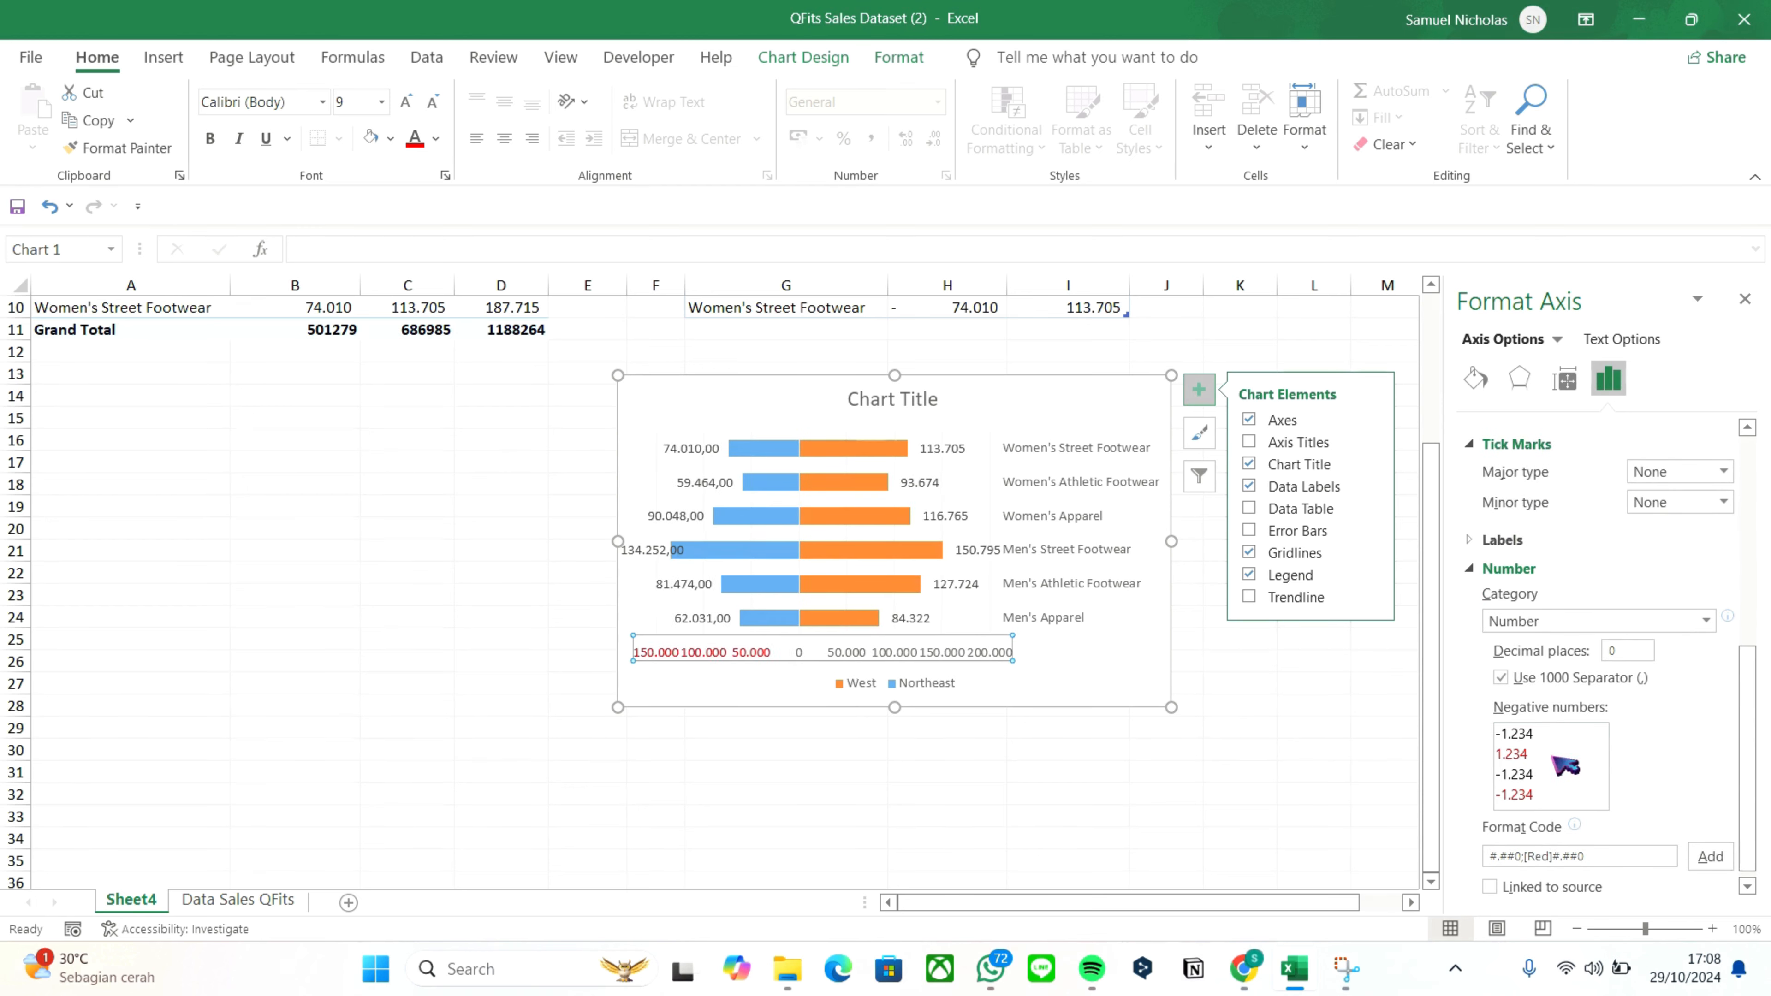
pyautogui.click(1549, 845)
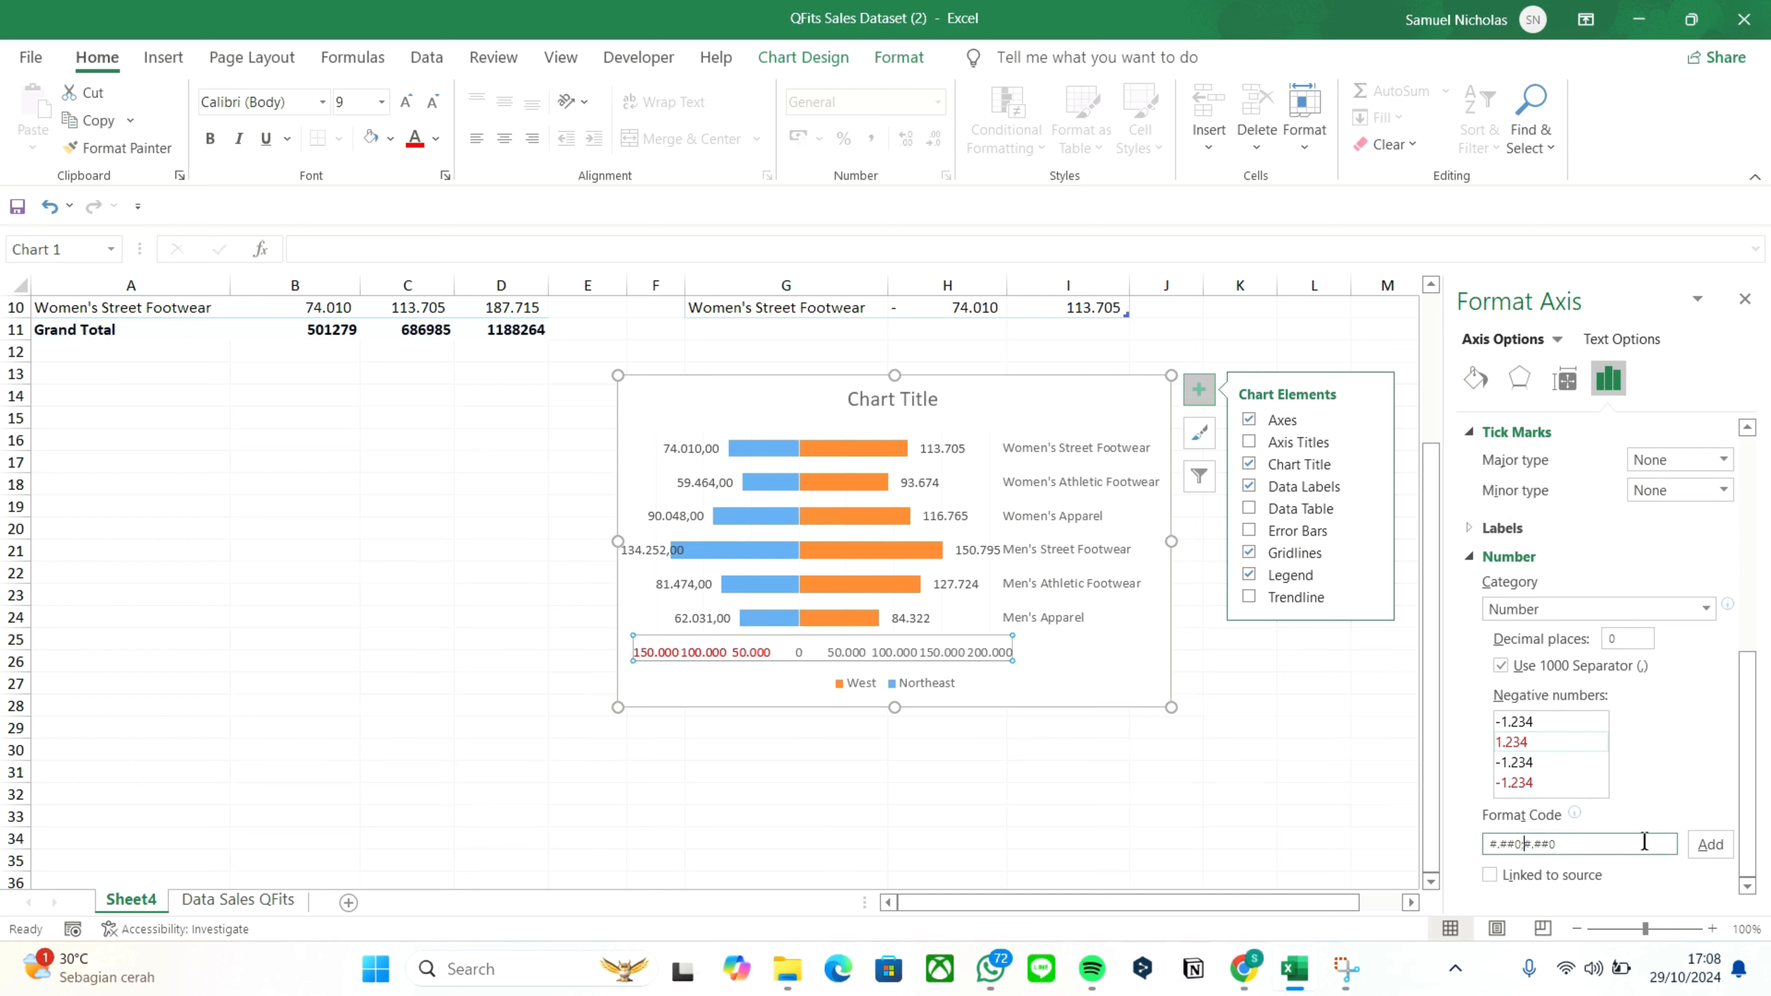
pyautogui.click(1704, 847)
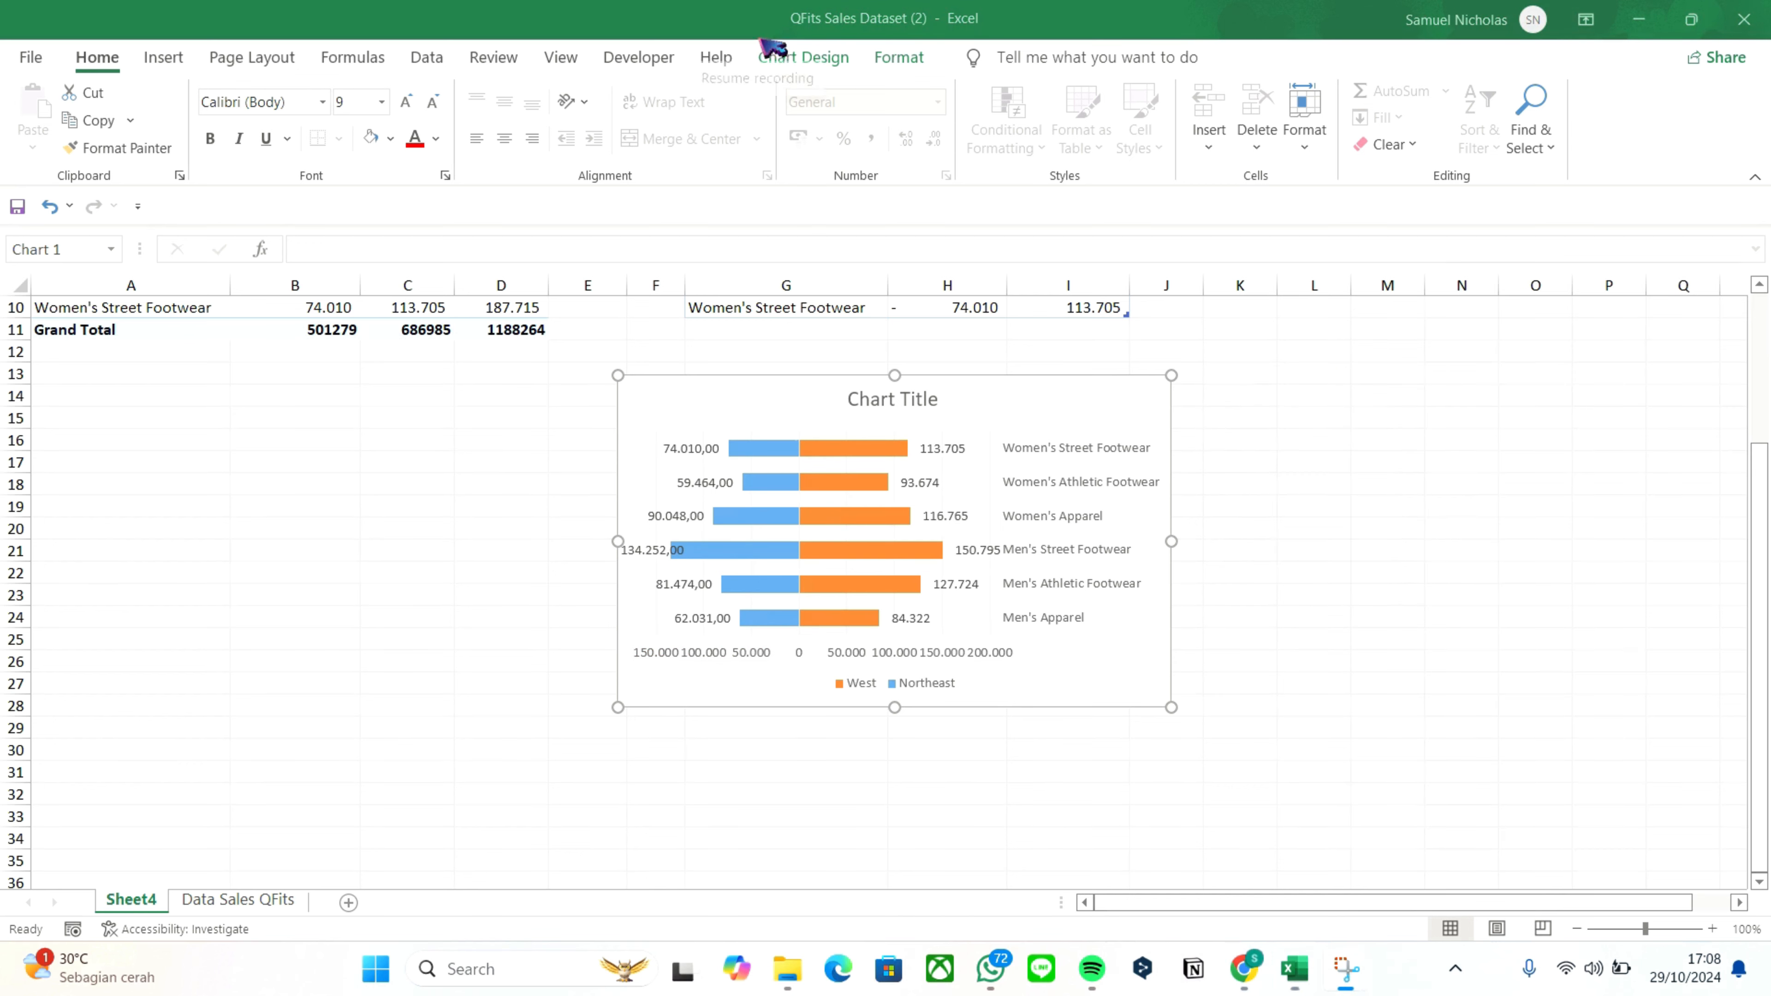
pyautogui.click(849, 486)
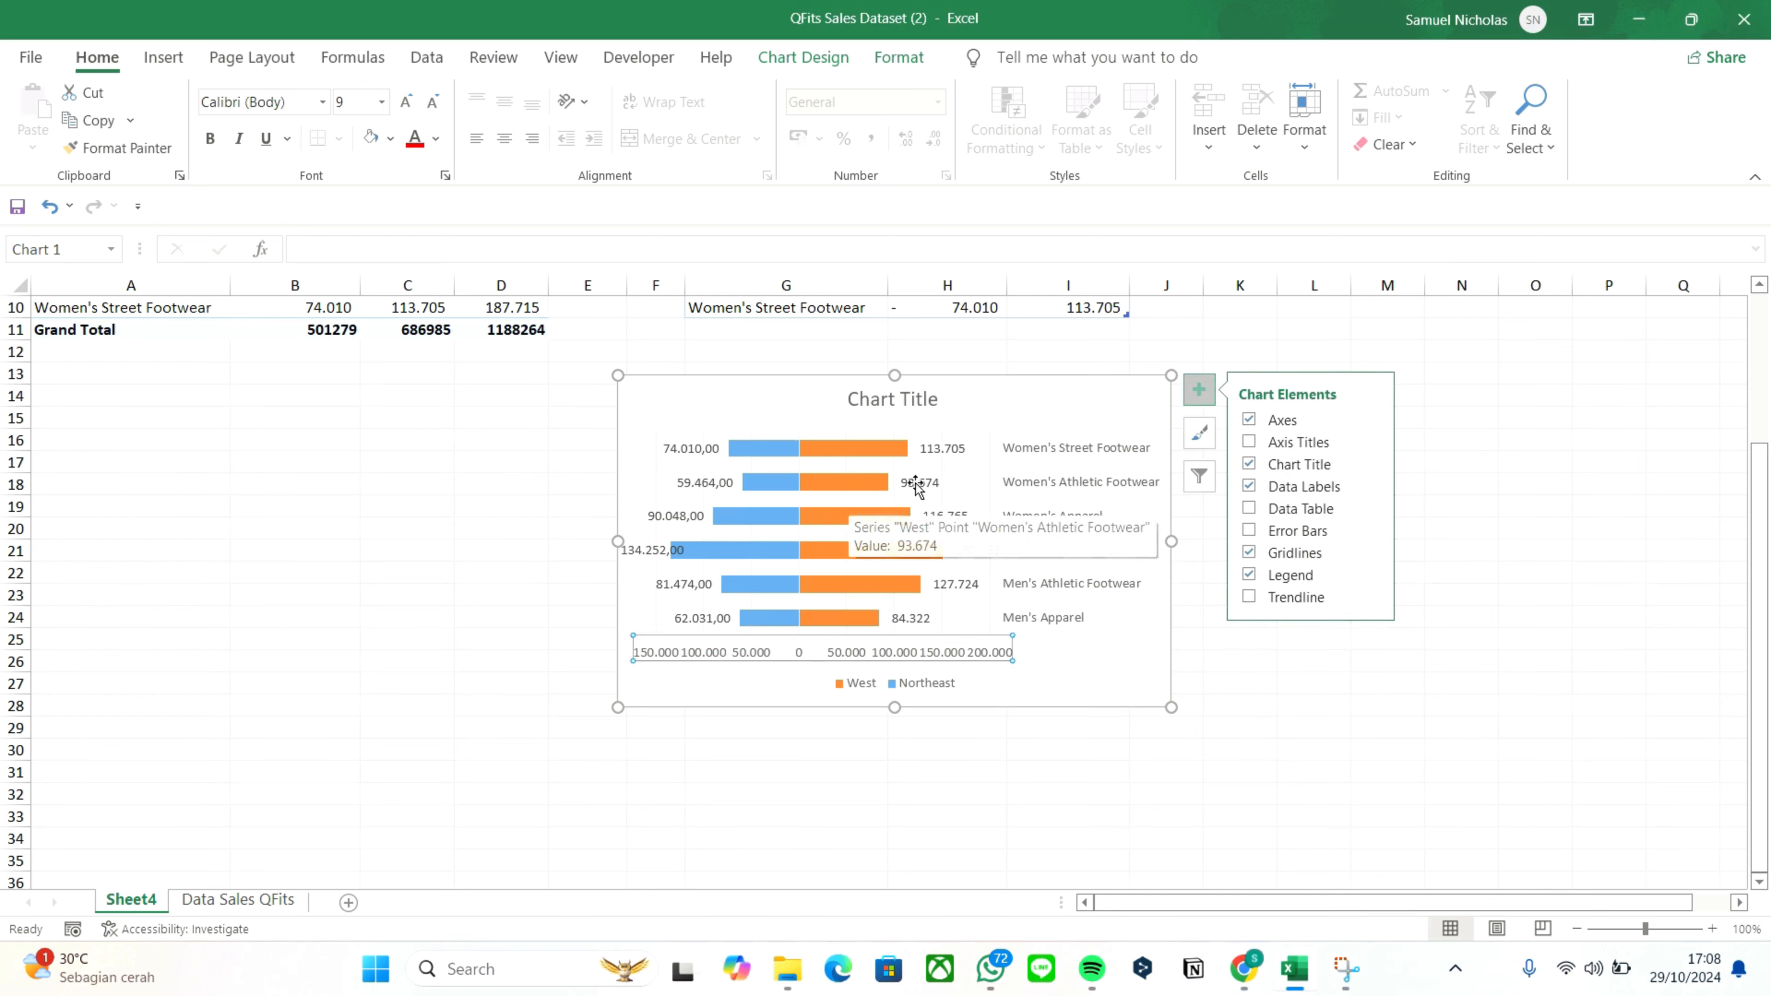
pyautogui.click(1240, 704)
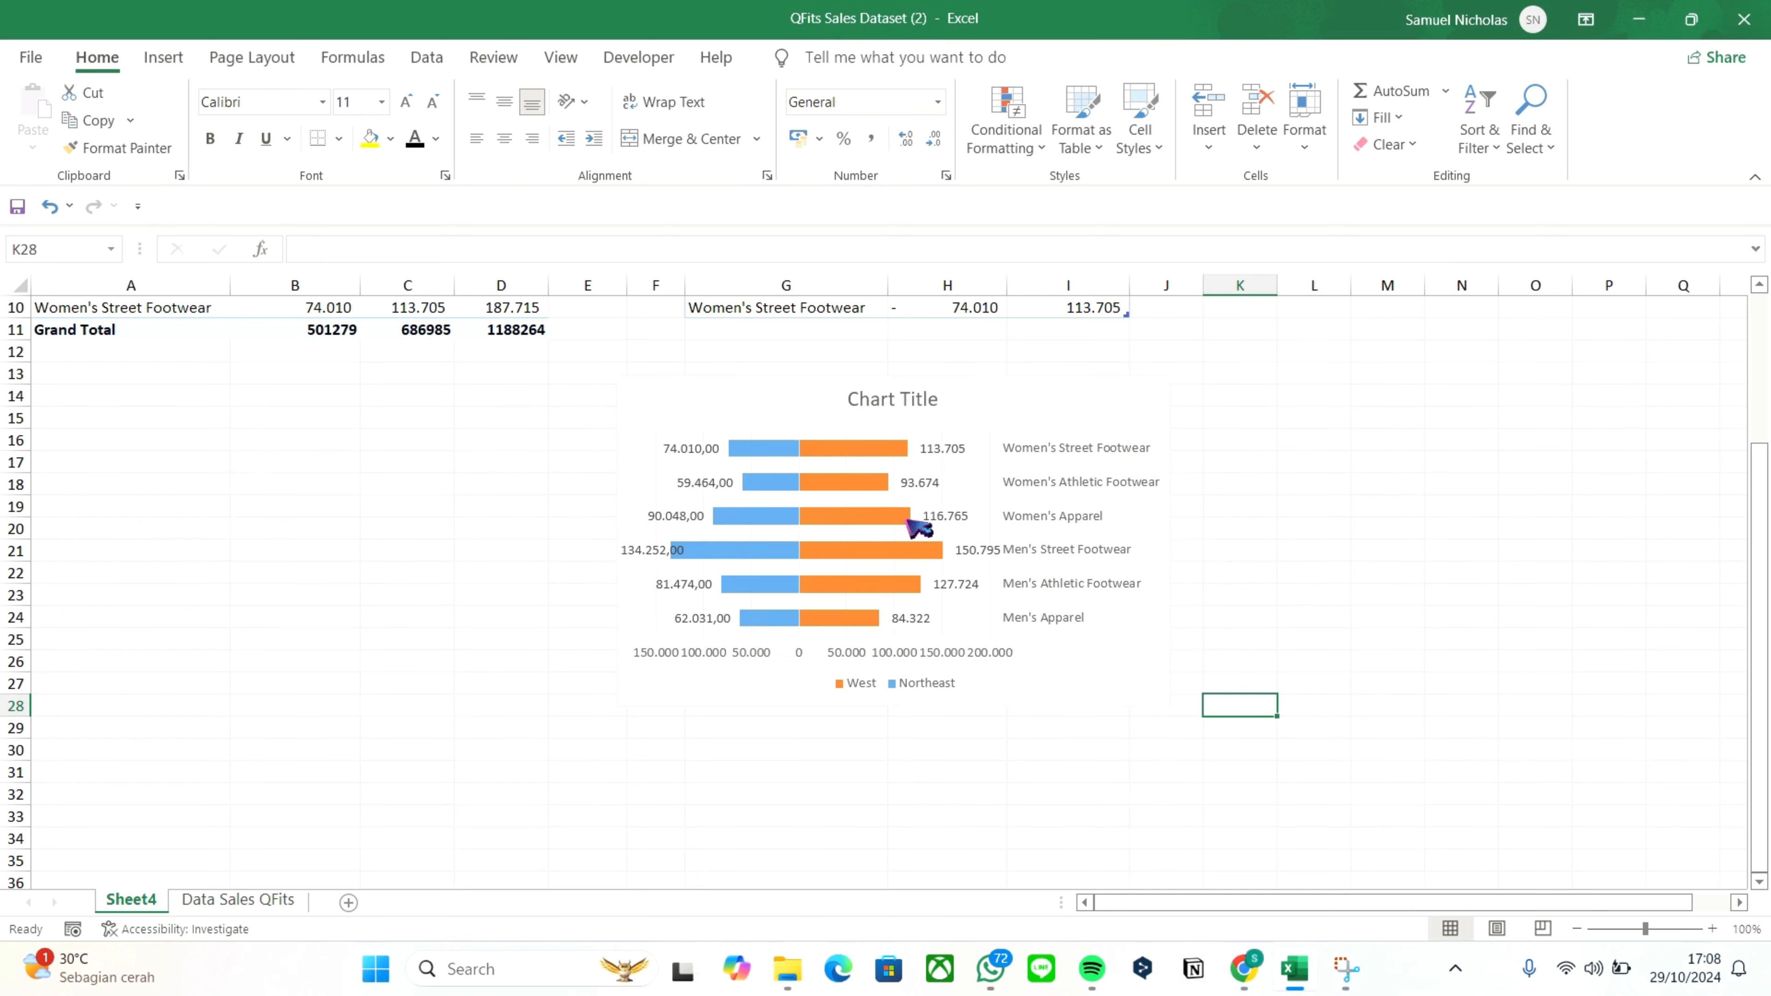
# Sort the chart's source table by the Northeast column from largest to smallest
pyautogui.scroll(2, 932, 510)
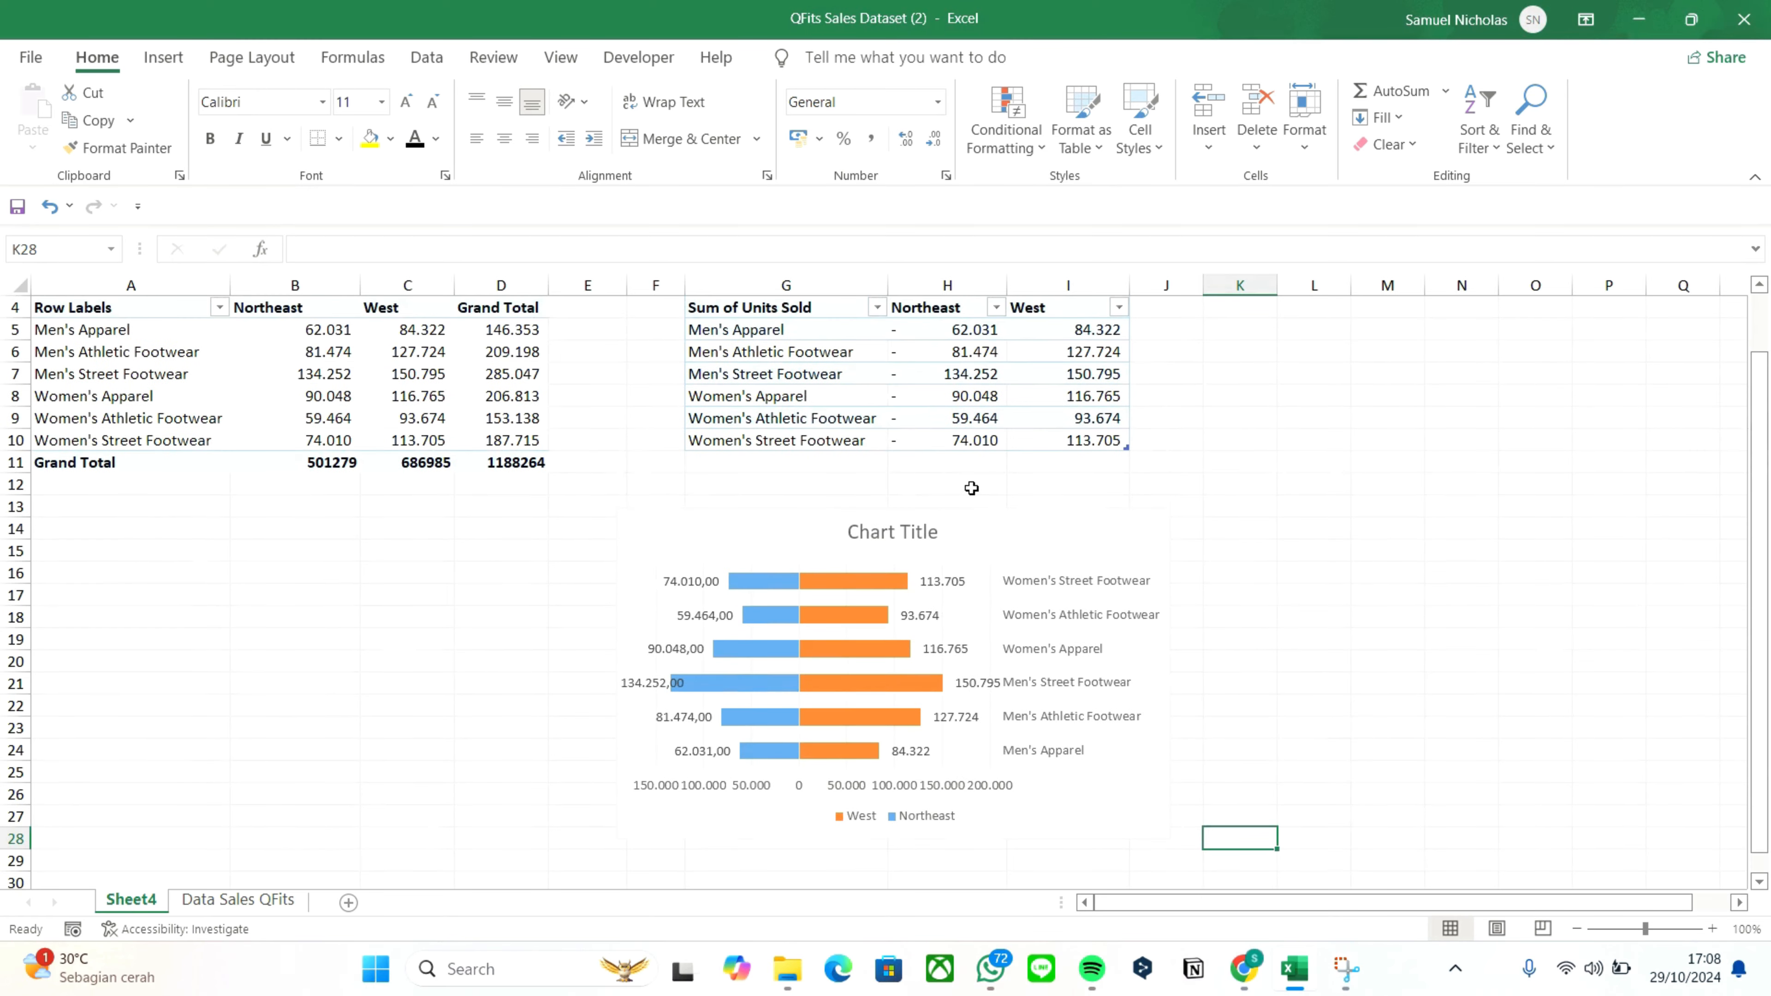
pyautogui.scroll(1, 971, 488)
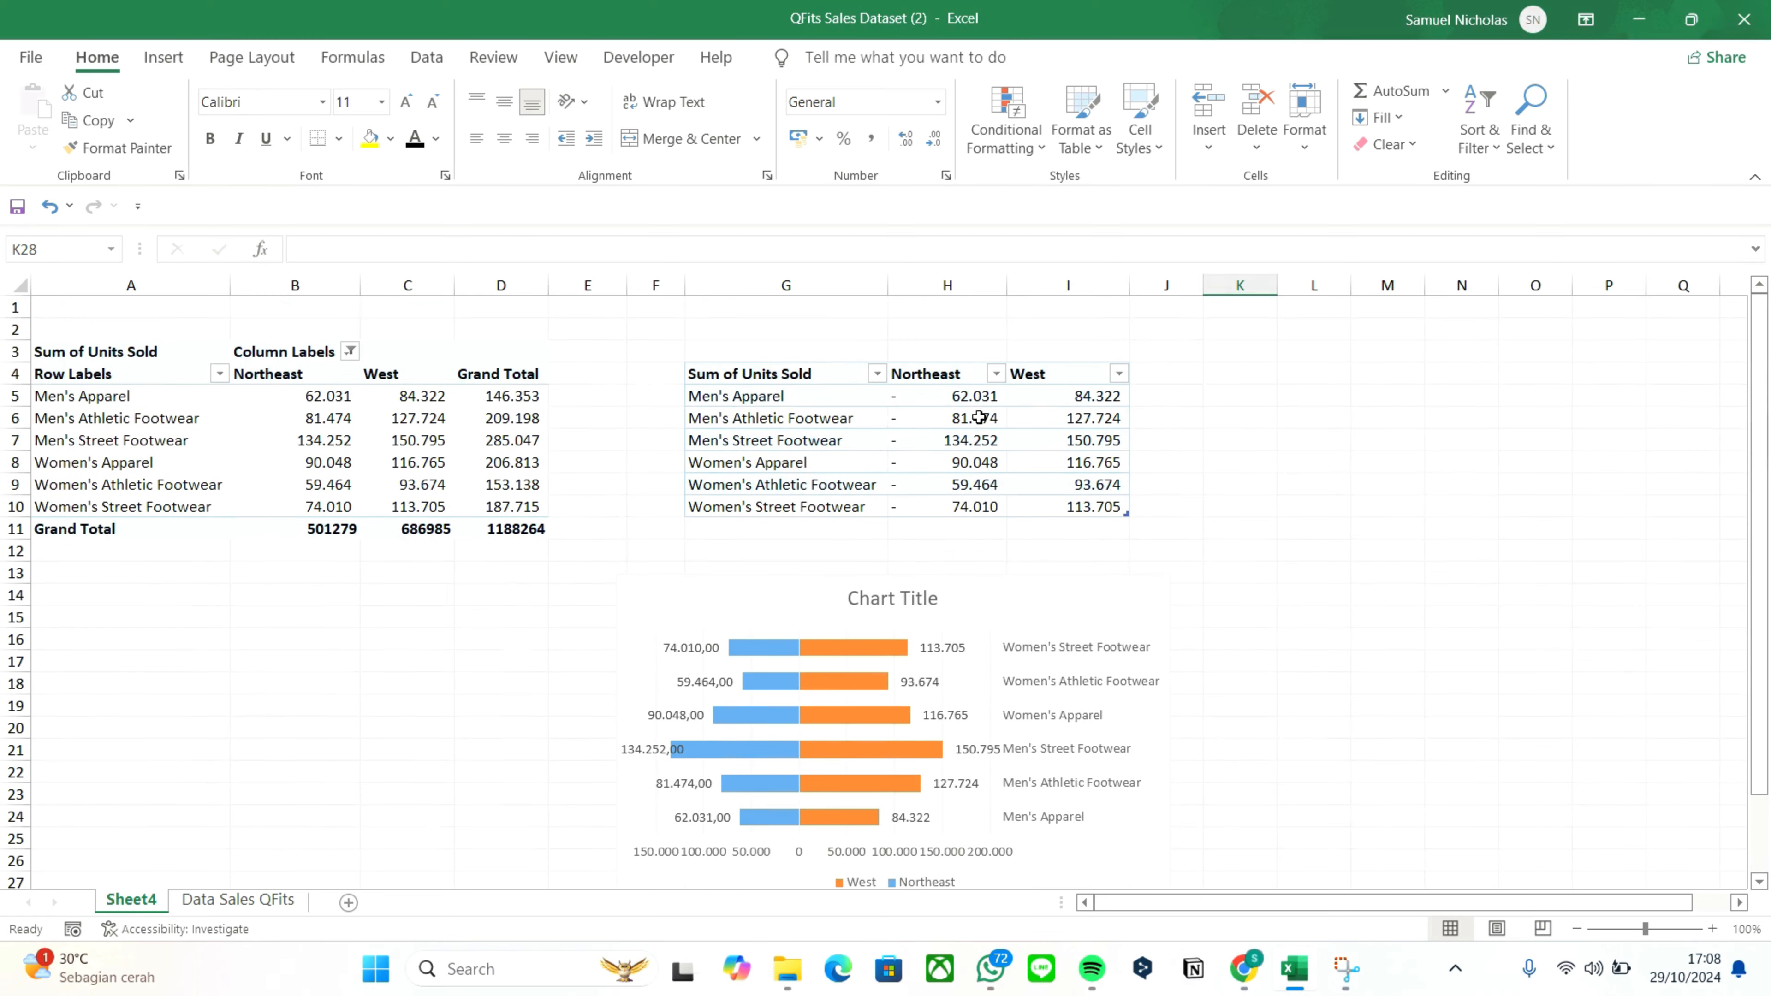
pyautogui.click(996, 376)
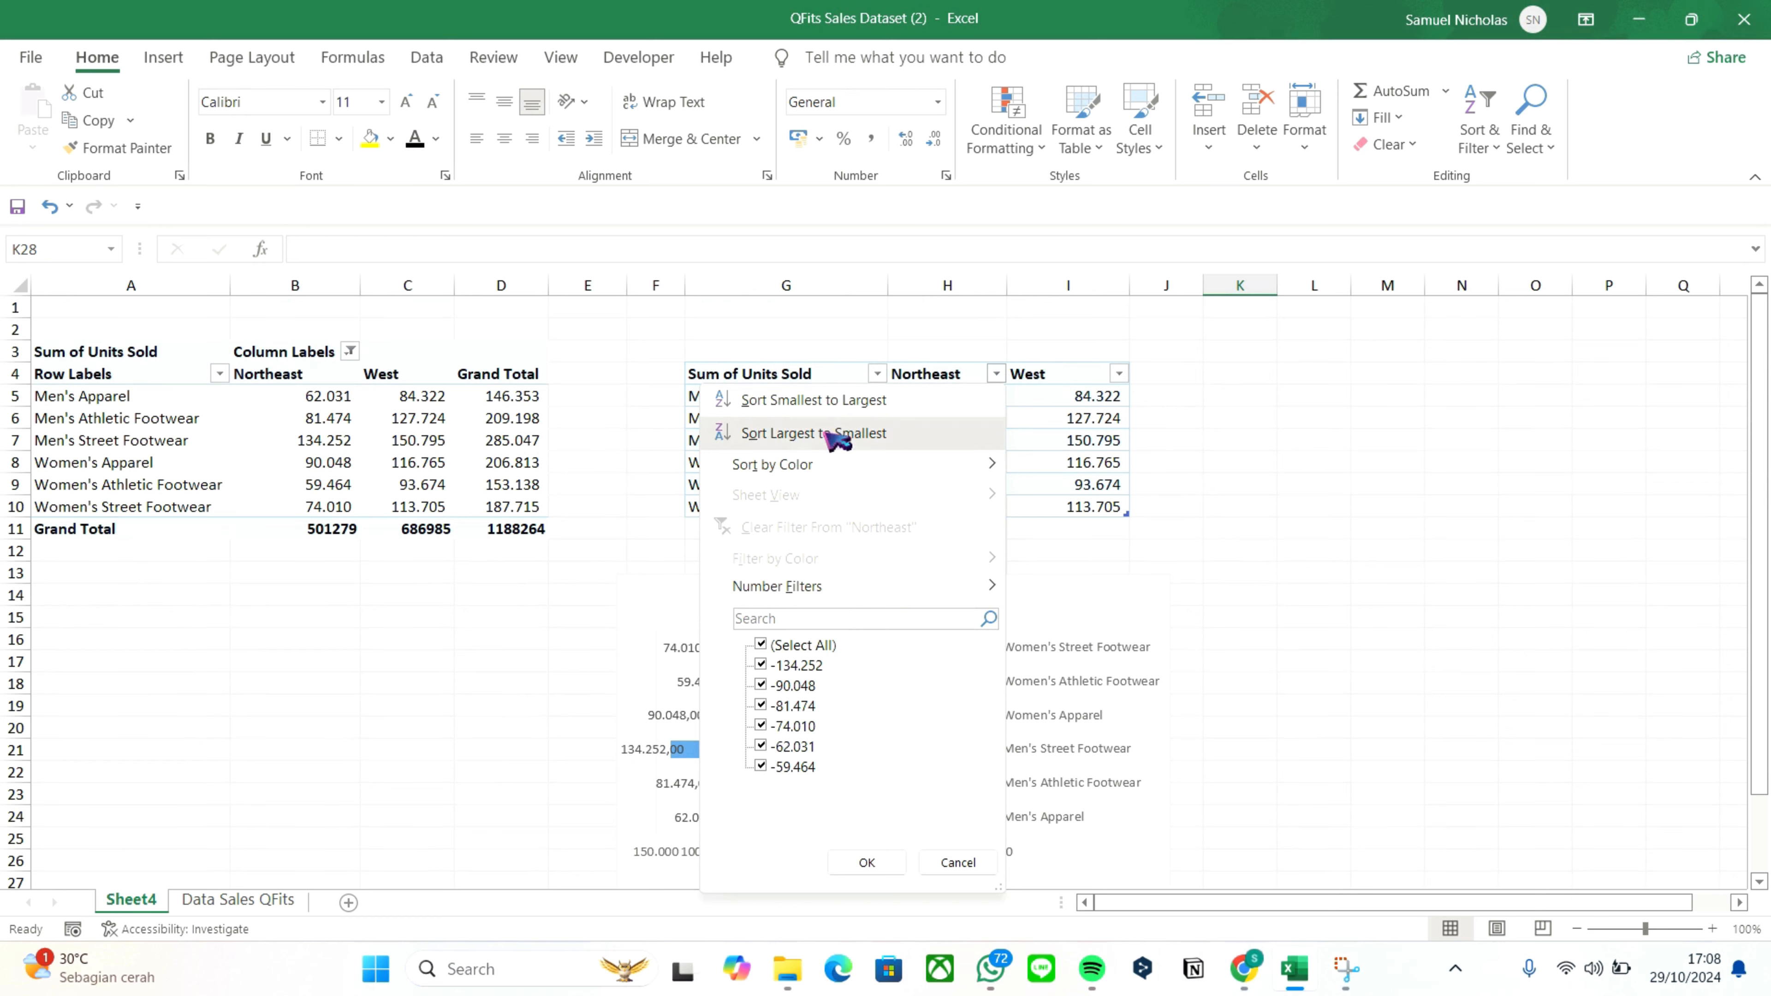
pyautogui.click(835, 435)
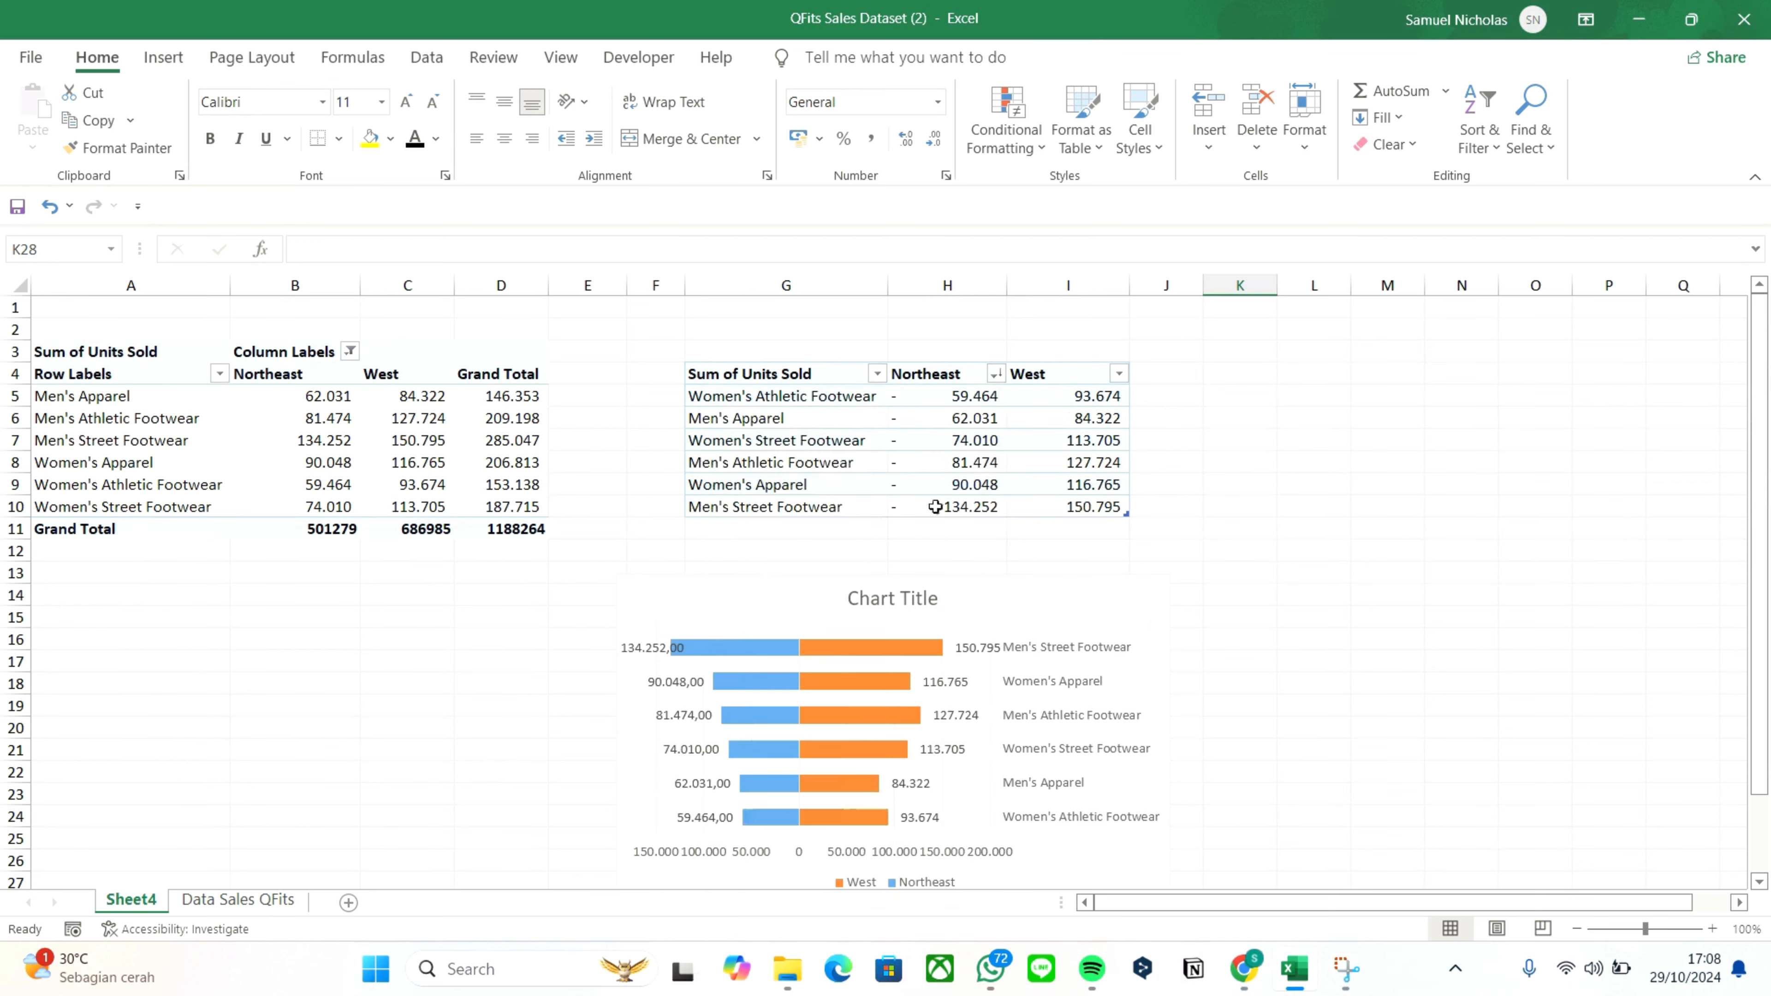
# Set the data label position of both the Northeast and West series to Inside Base
pyautogui.scroll(-2, 1183, 691)
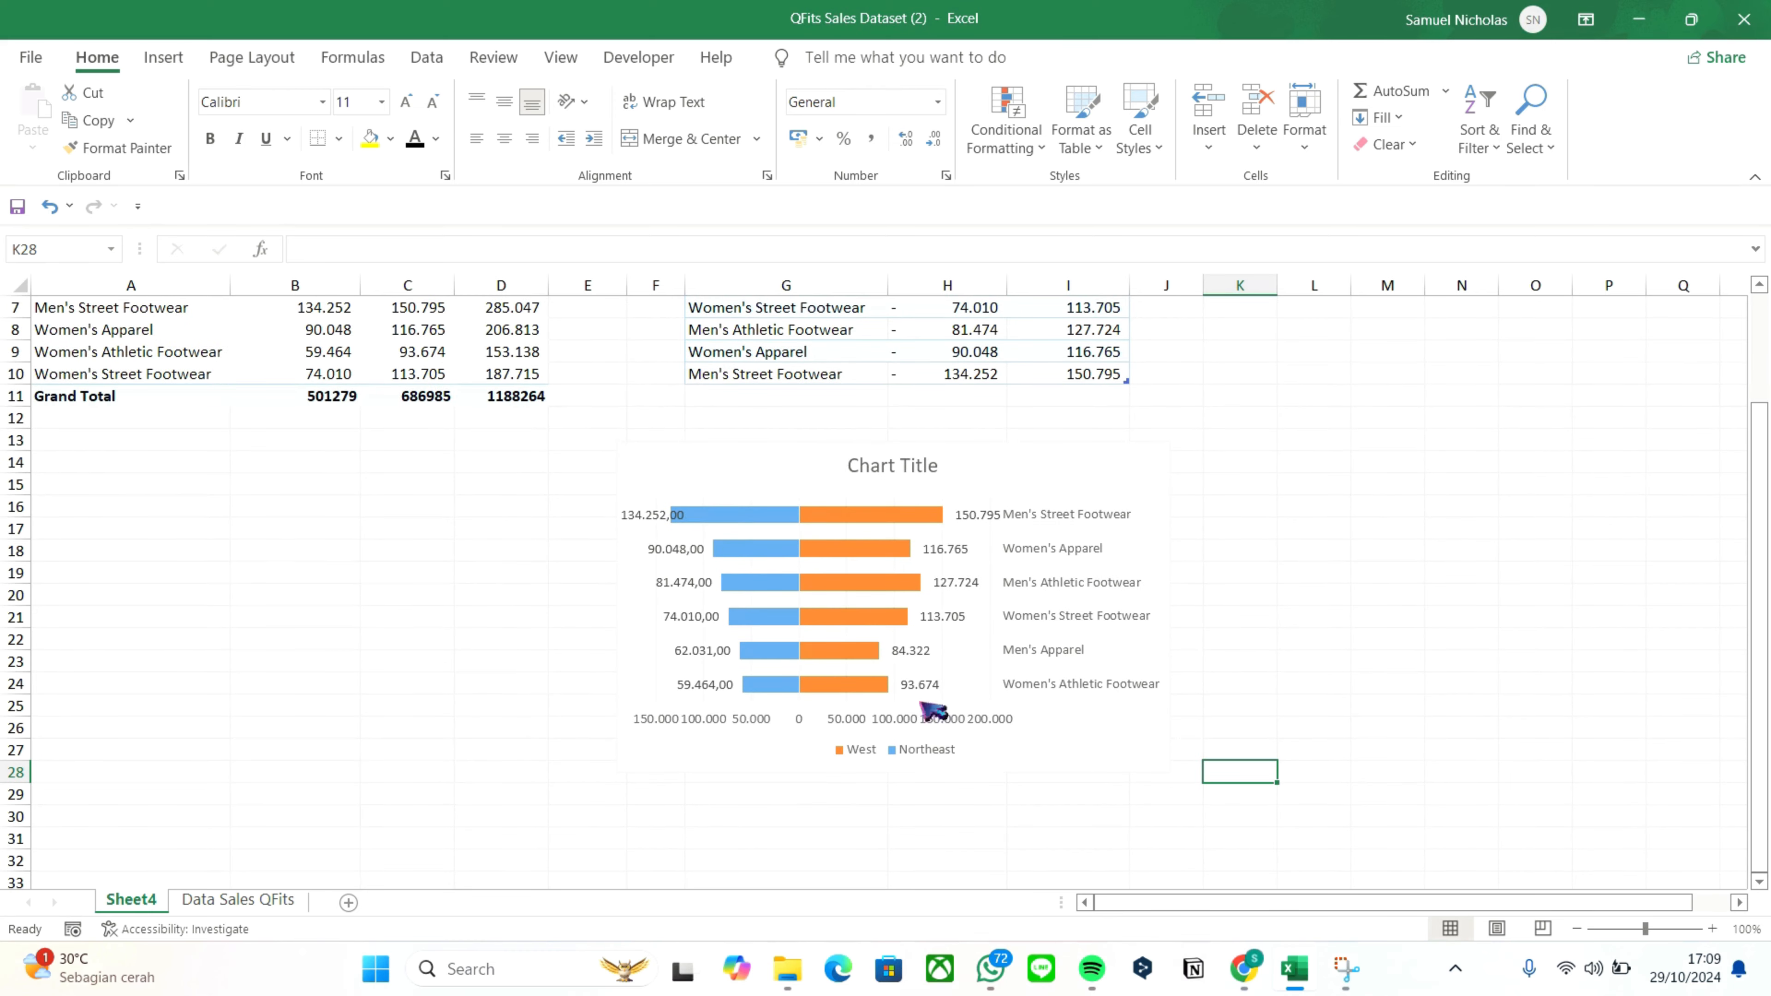
pyautogui.click(651, 517)
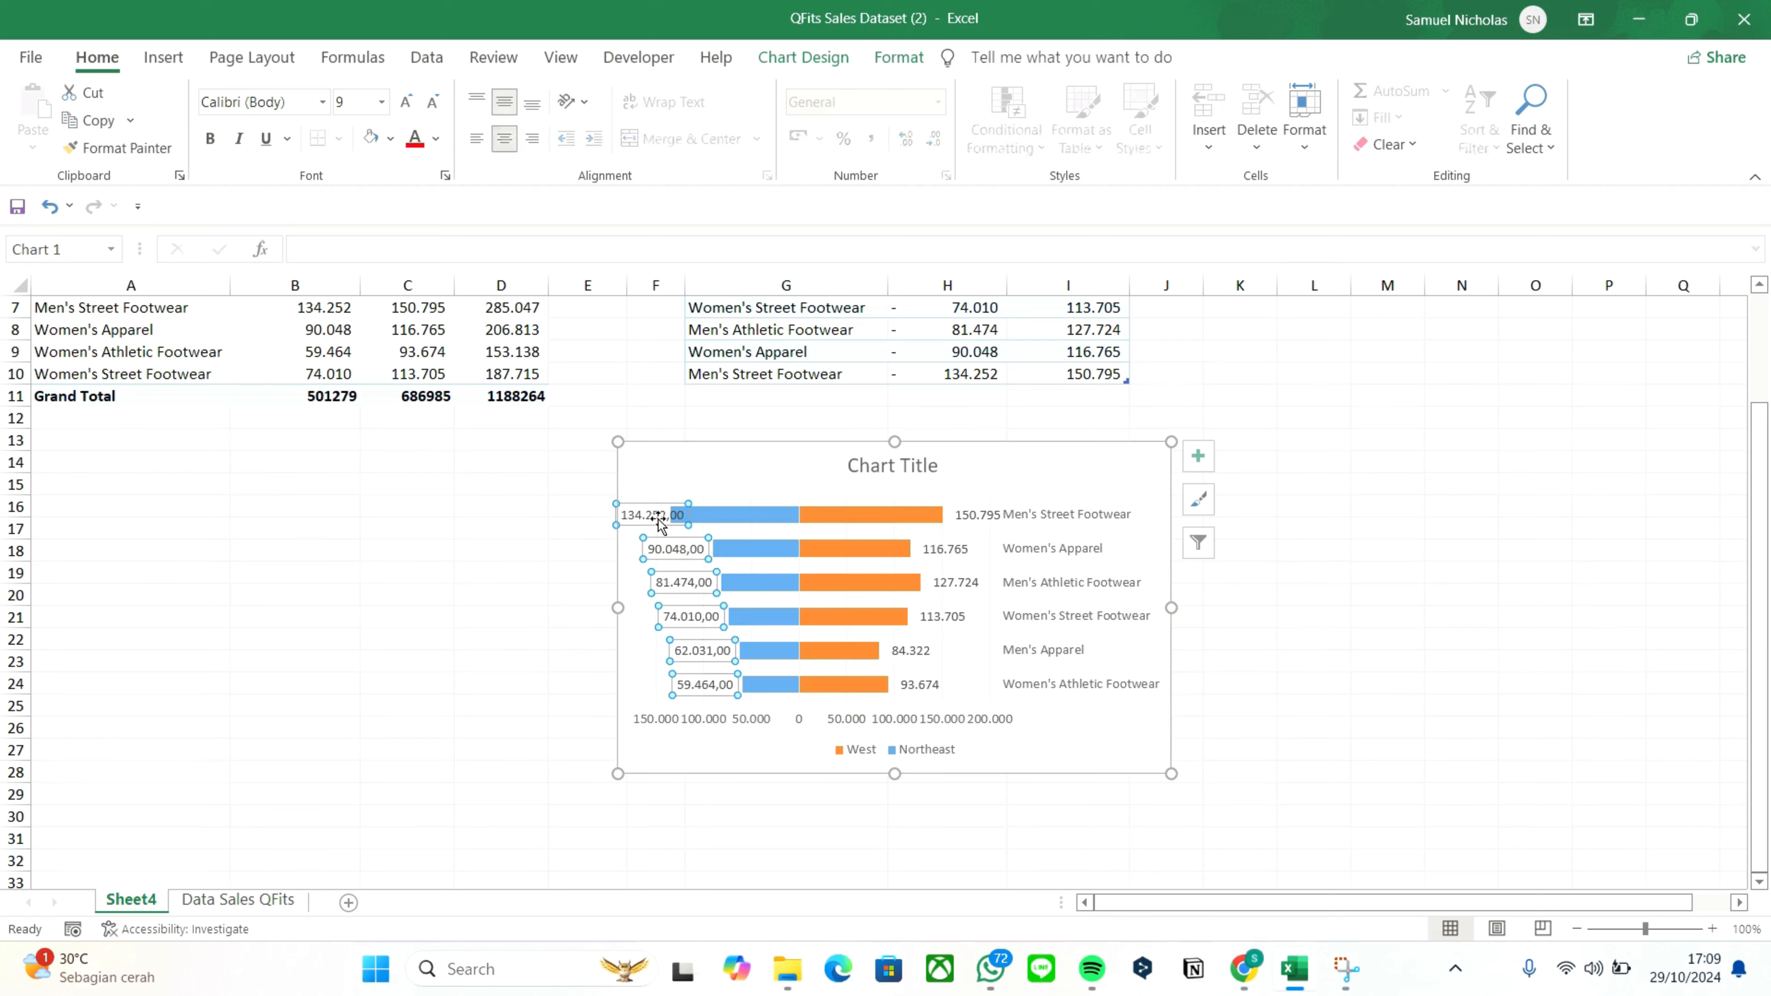
pyautogui.rightClick(693, 553)
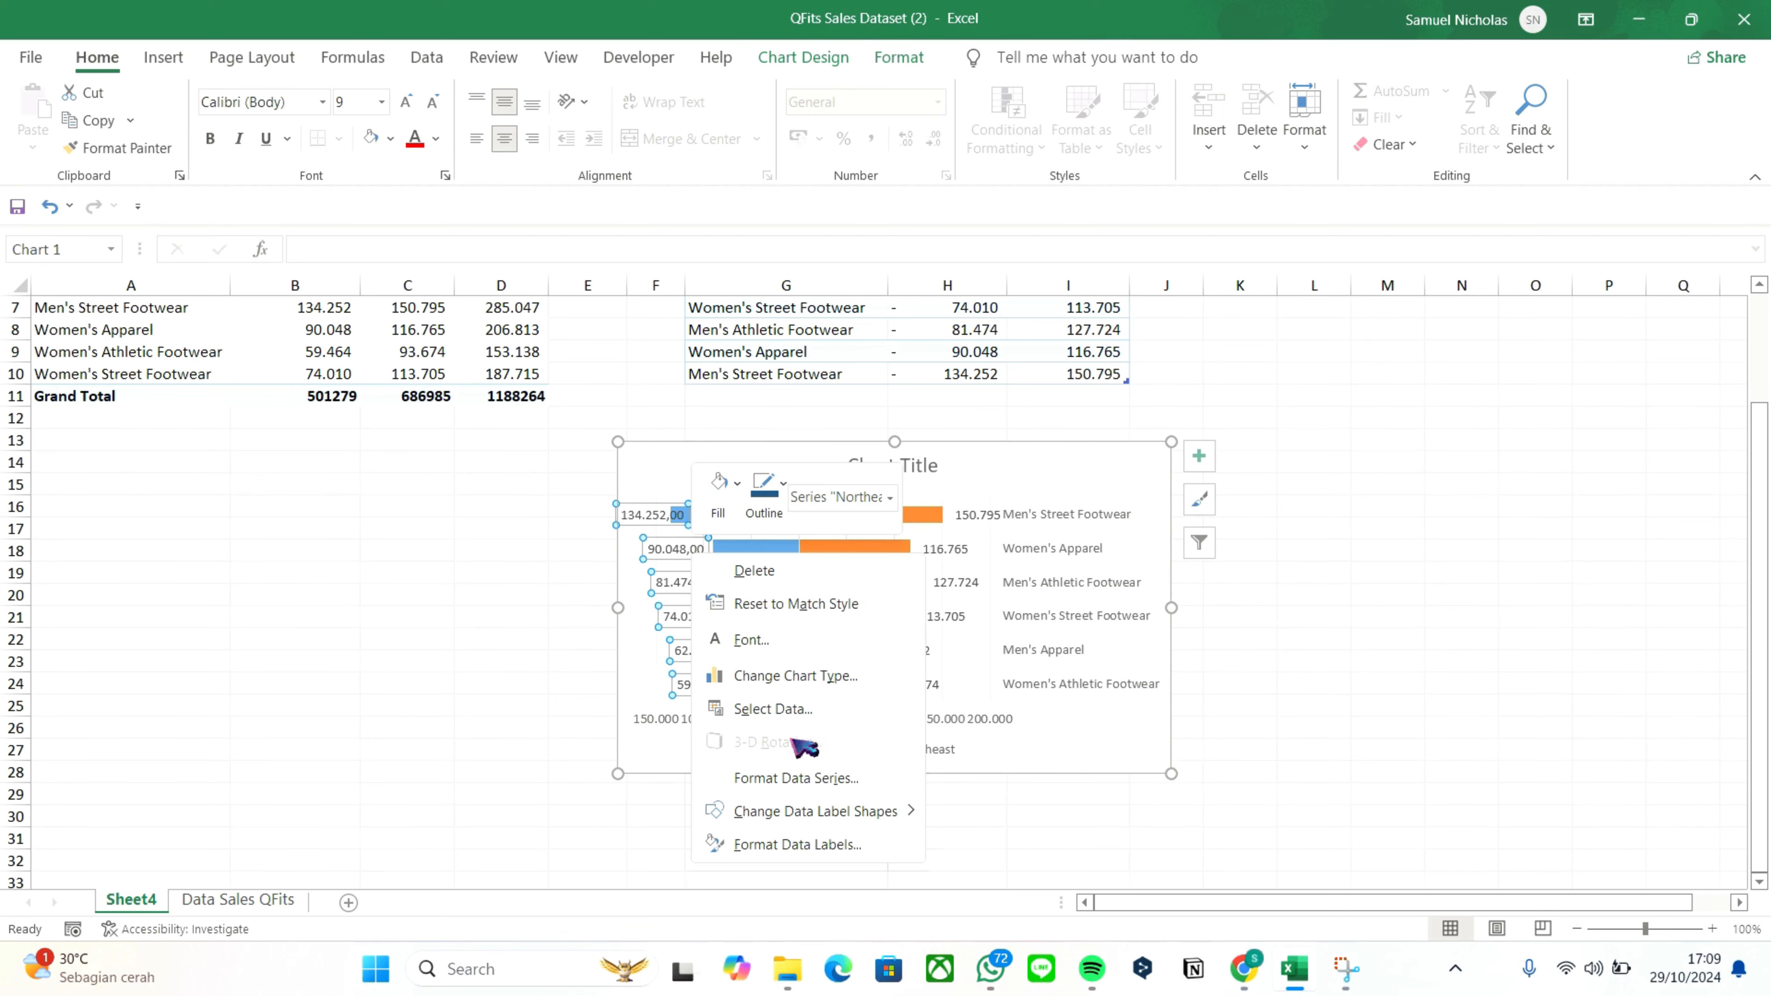
pyautogui.click(868, 847)
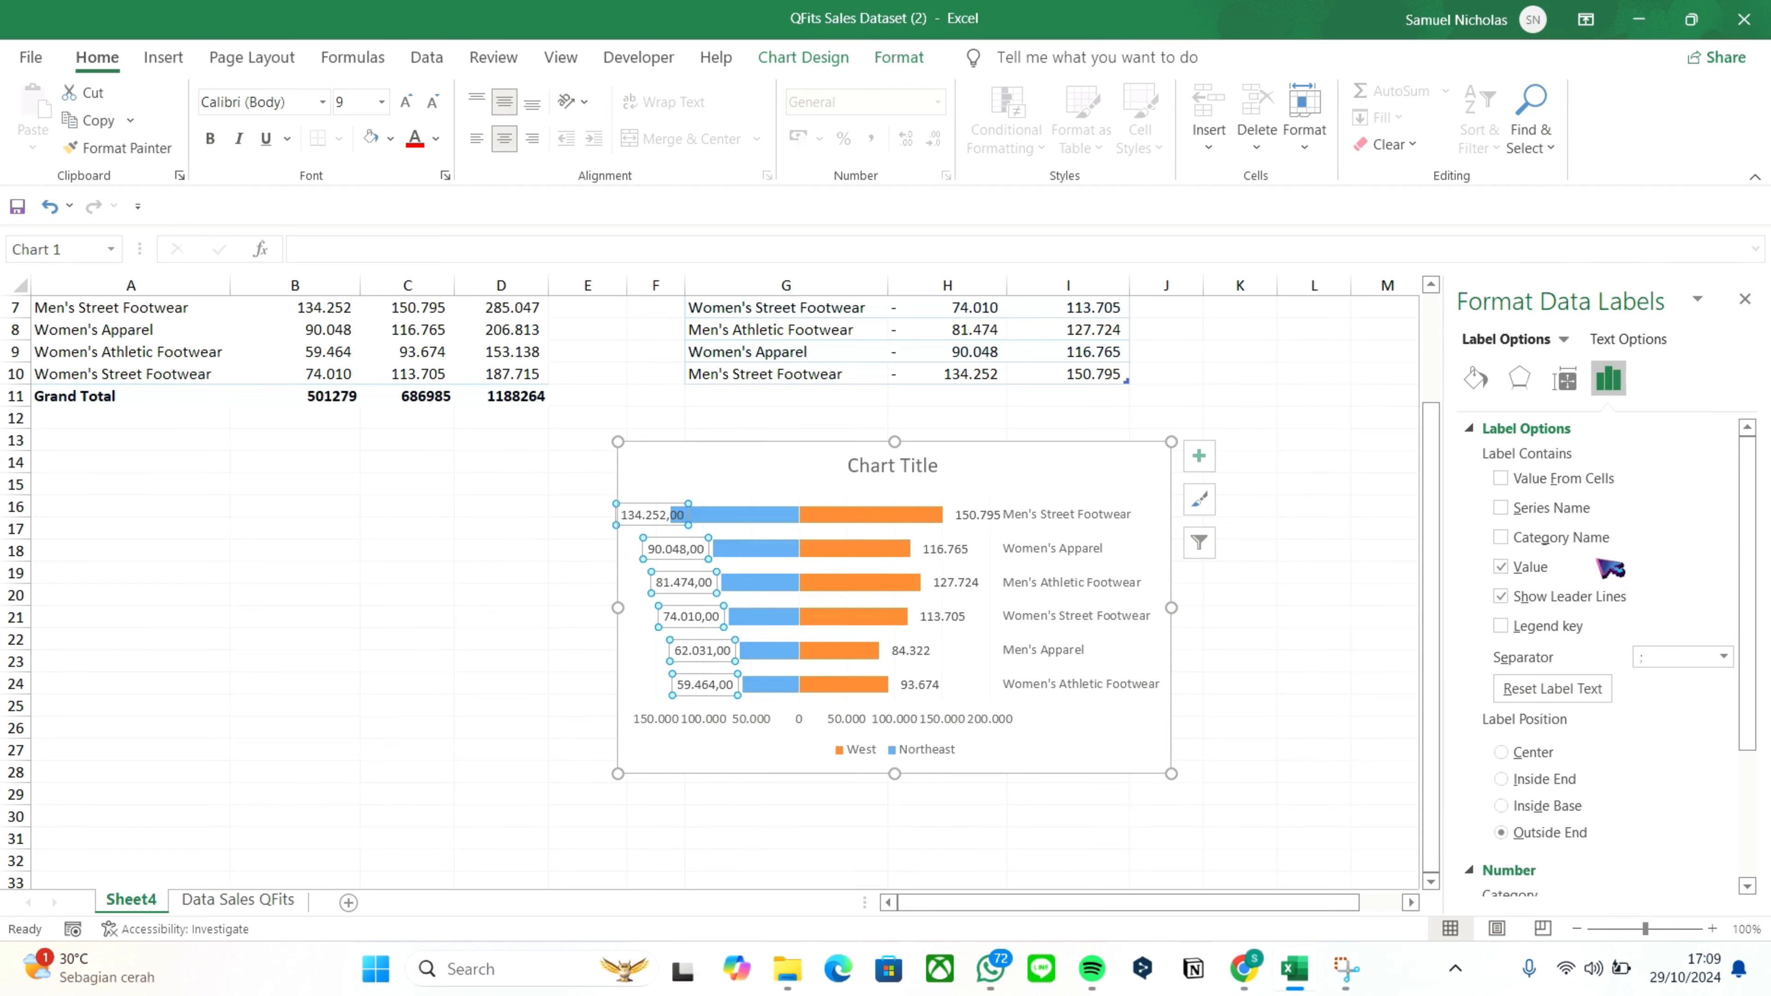
pyautogui.scroll(-3, 1592, 652)
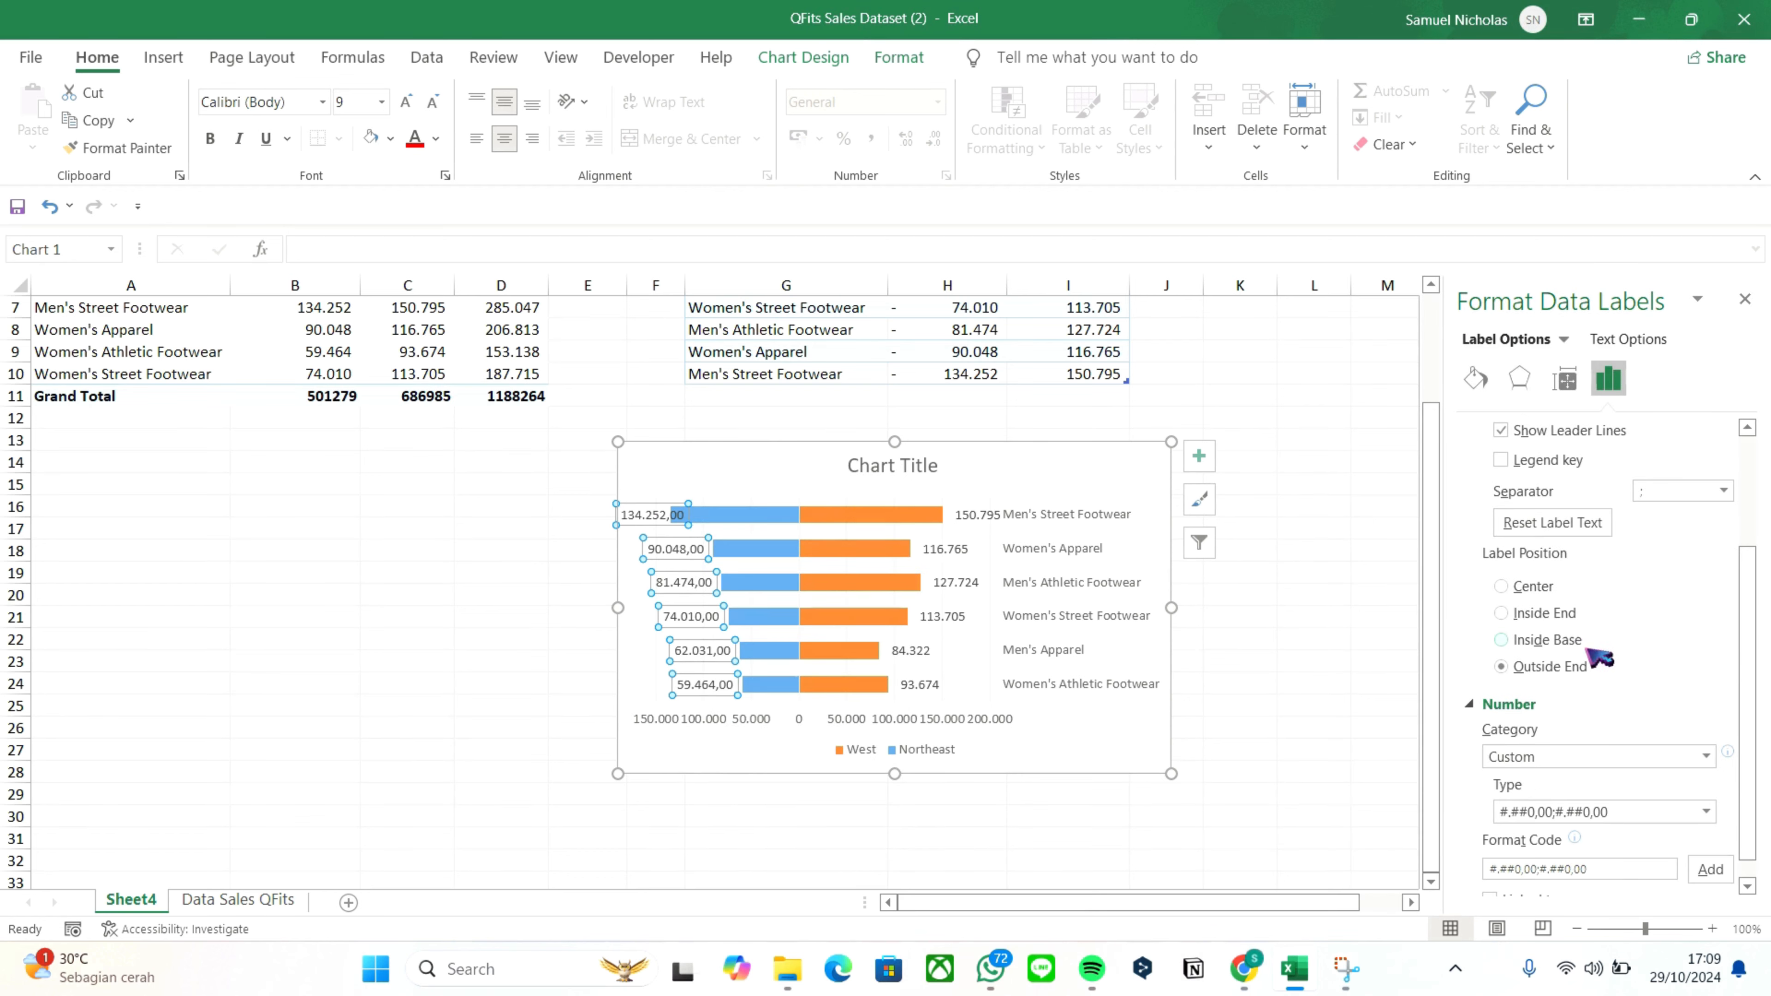
pyautogui.click(1508, 614)
pyautogui.click(1503, 640)
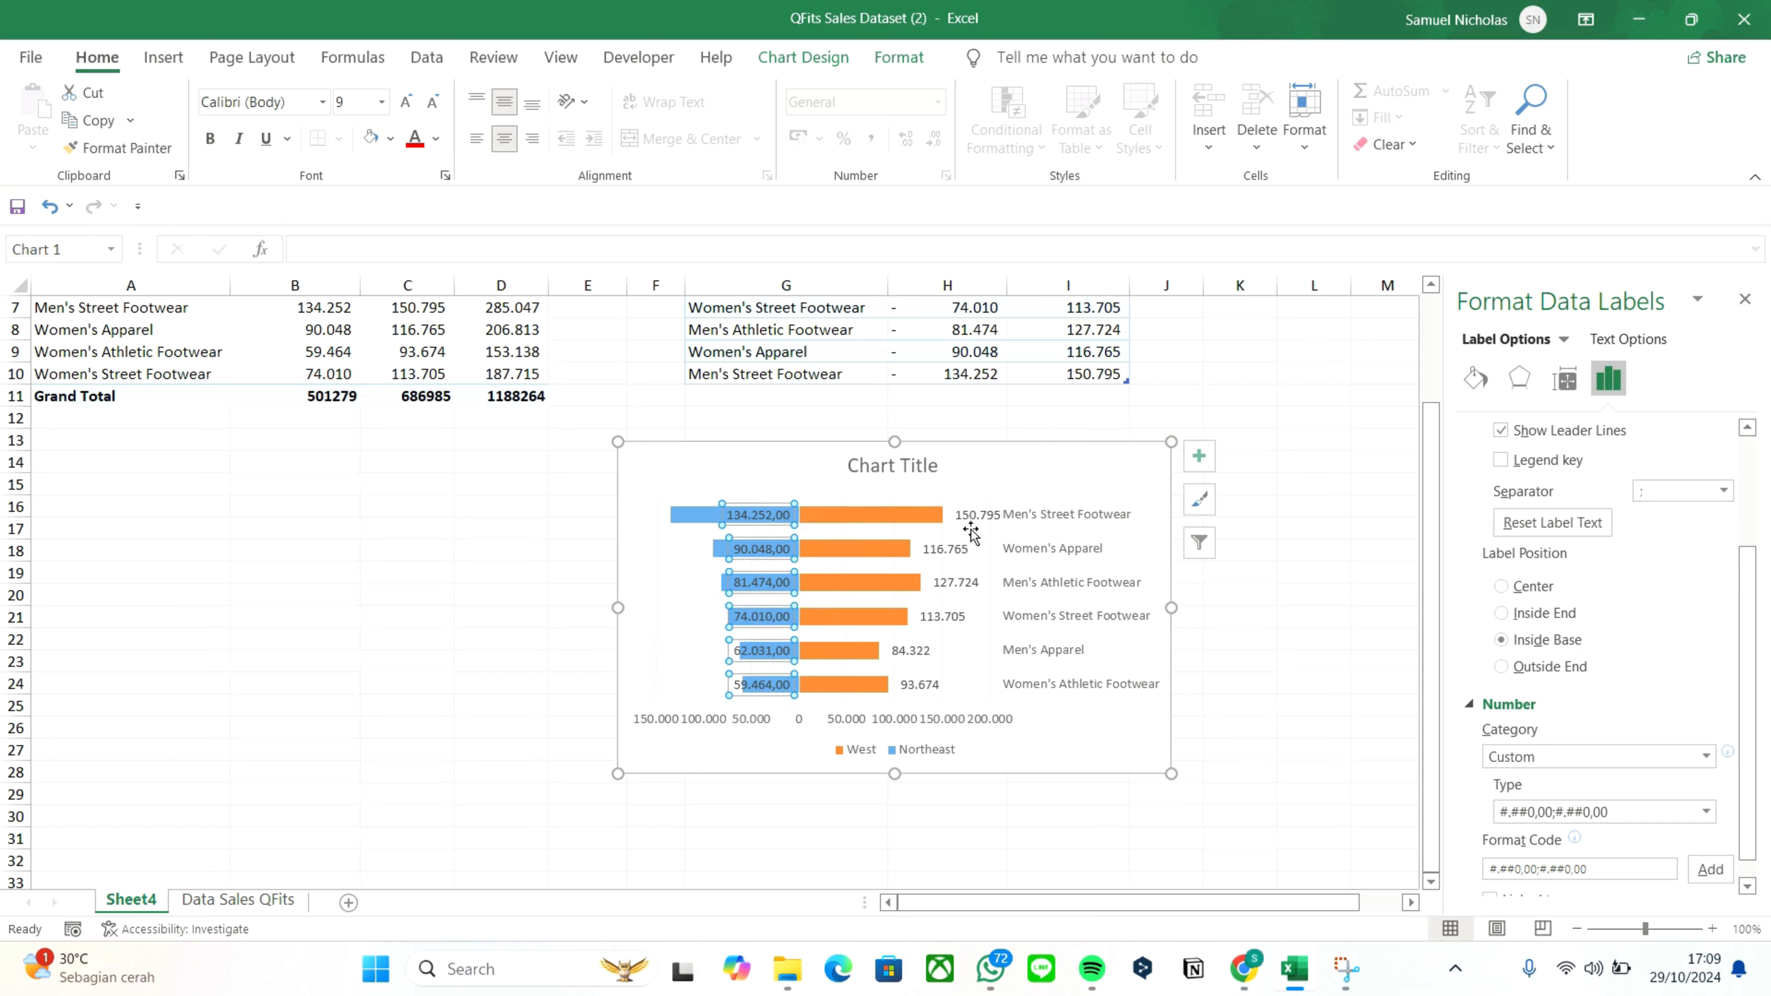
pyautogui.click(983, 520)
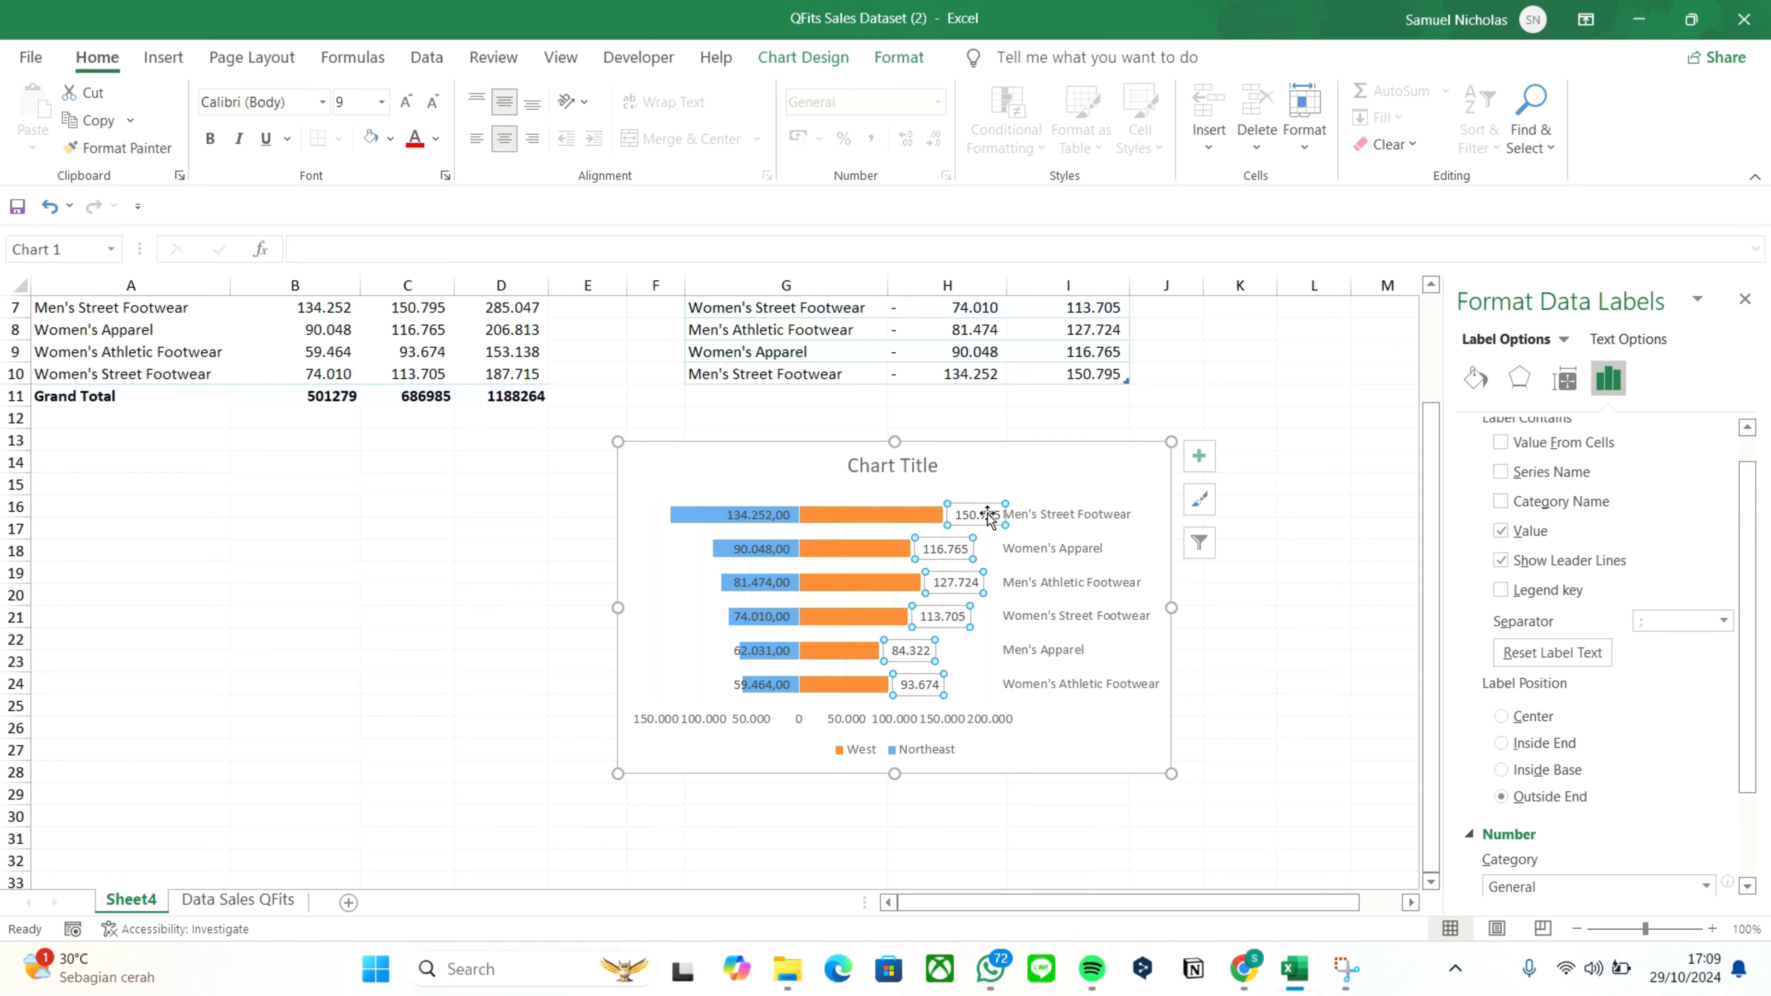
pyautogui.click(1502, 770)
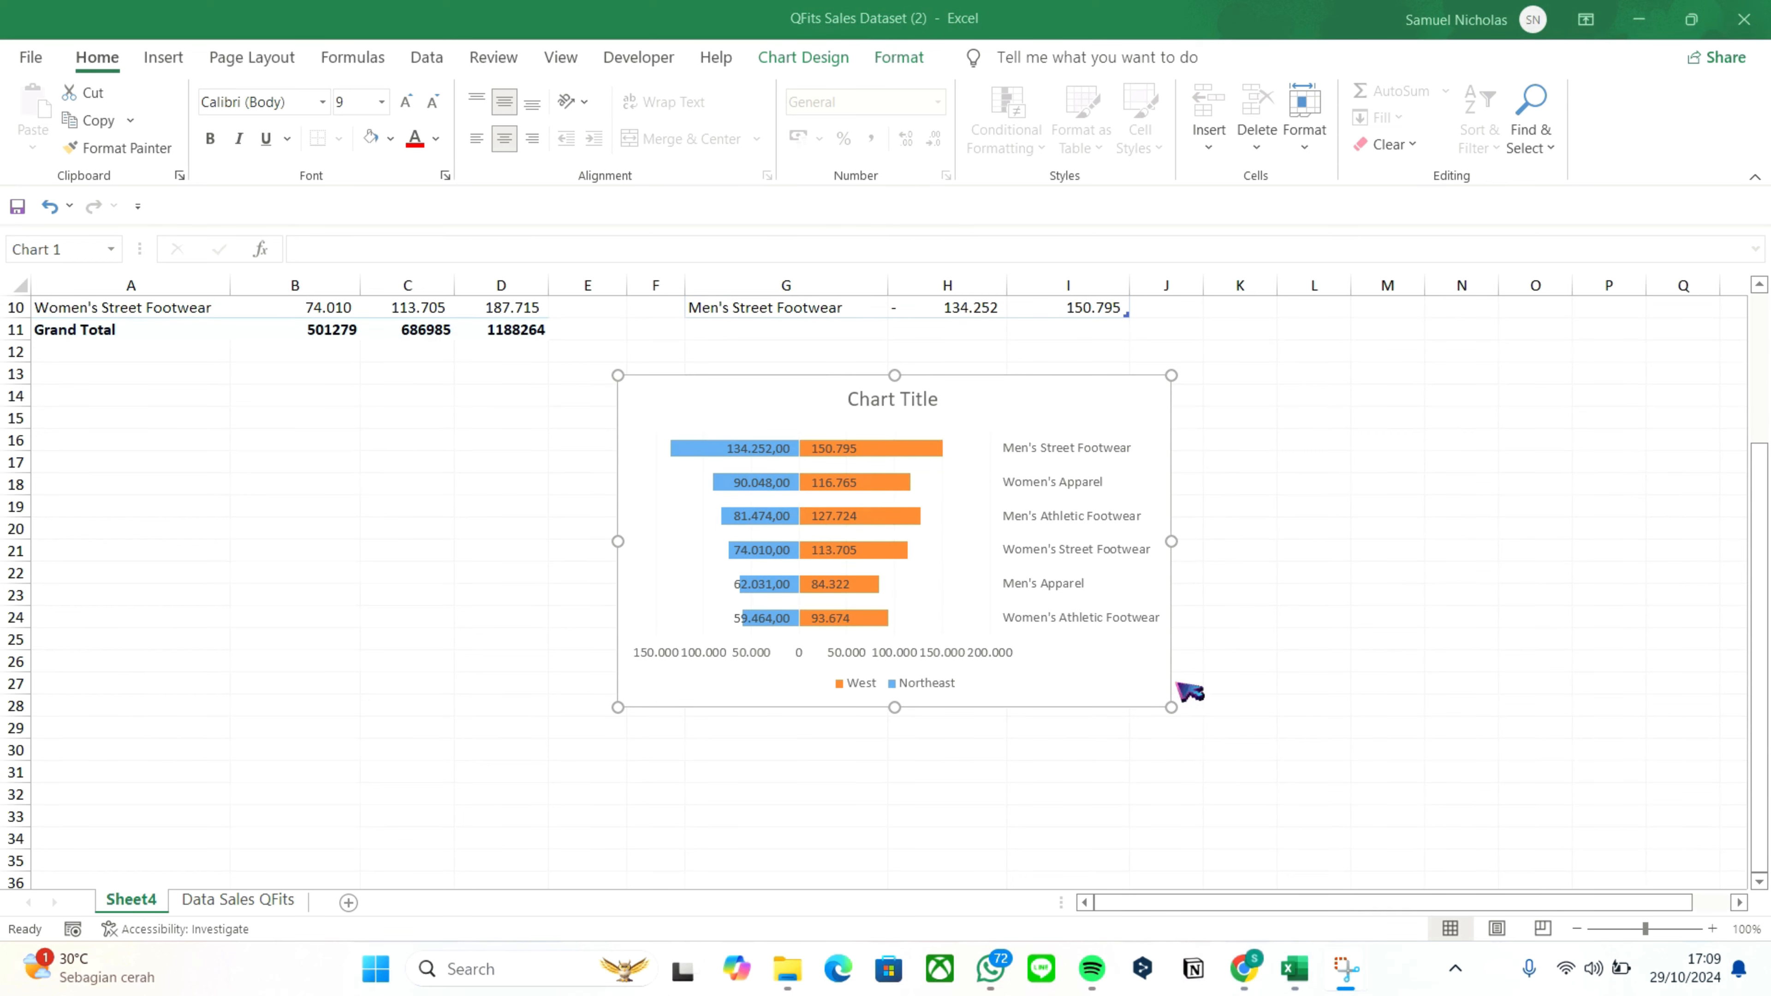
# Enlarge the chart so it extends to about column M and row 36, and select the Northeast series bars
pyautogui.click(1171, 707)
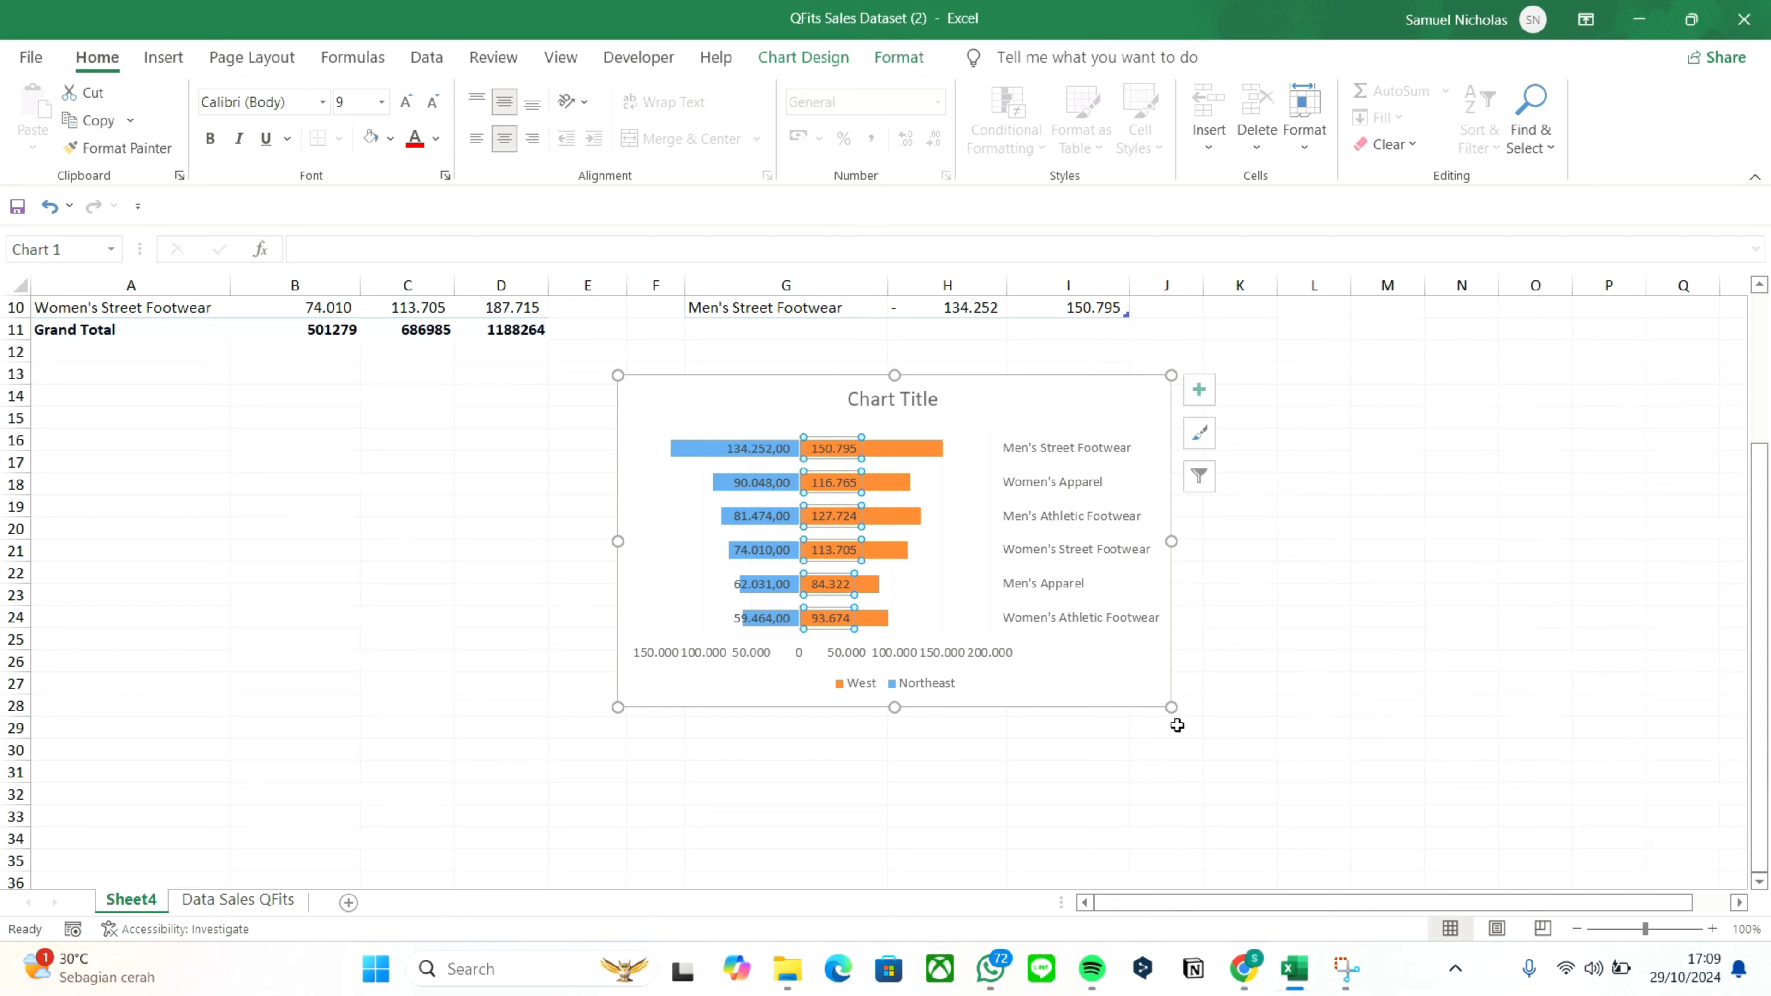
pyautogui.moveTo(1171, 707); pyautogui.dragTo(1371, 880)
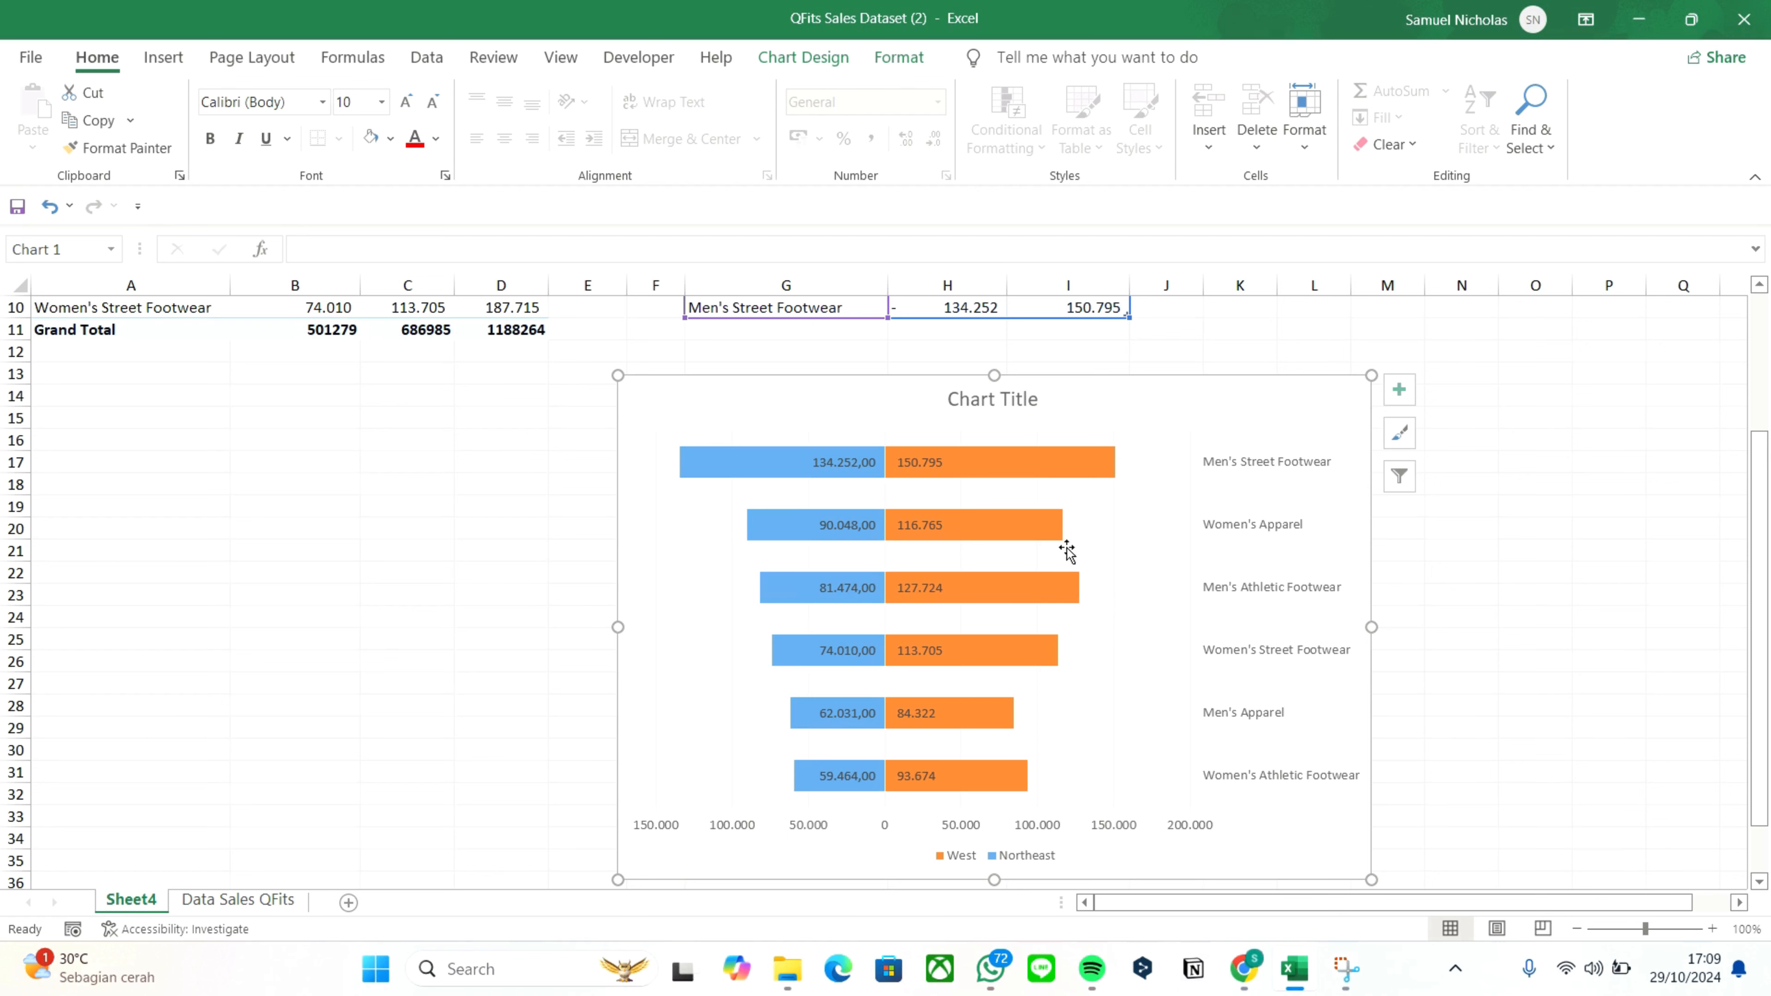
pyautogui.click(968, 464)
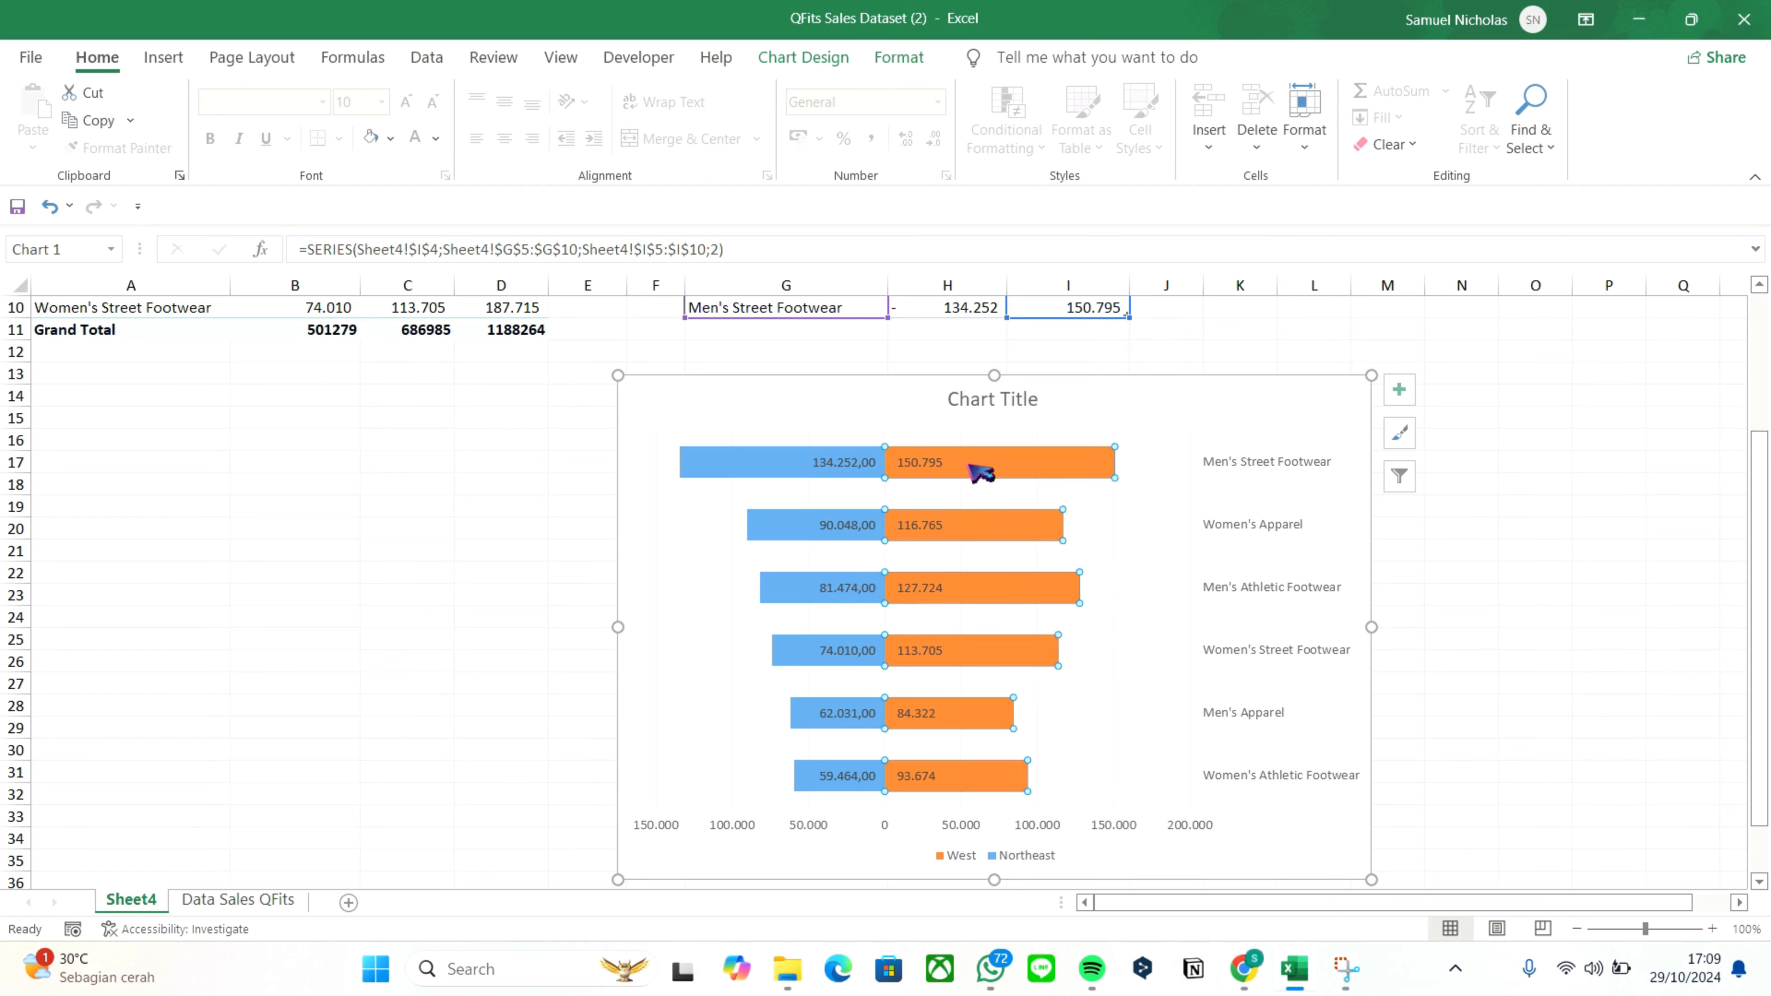
pyautogui.click(830, 466)
pyautogui.click(737, 465)
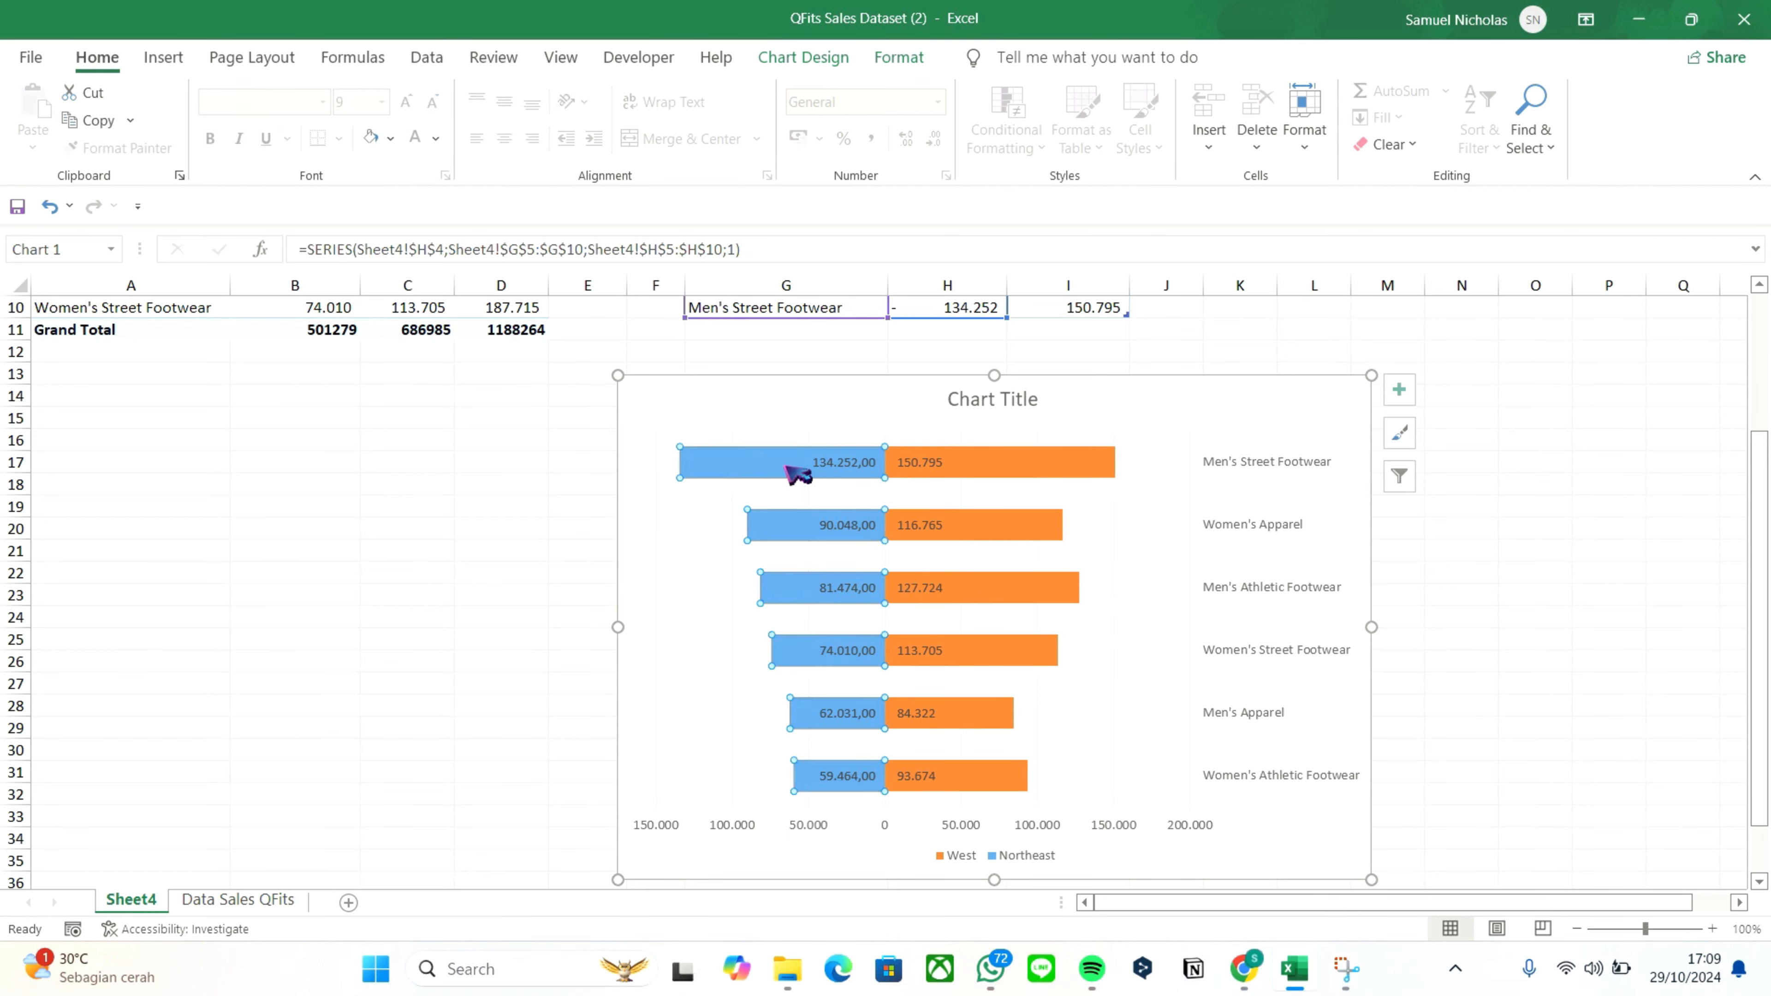
# Fill the Northeast bar for Men's Street Footwear with the darkest blue theme shade
pyautogui.click(931, 466)
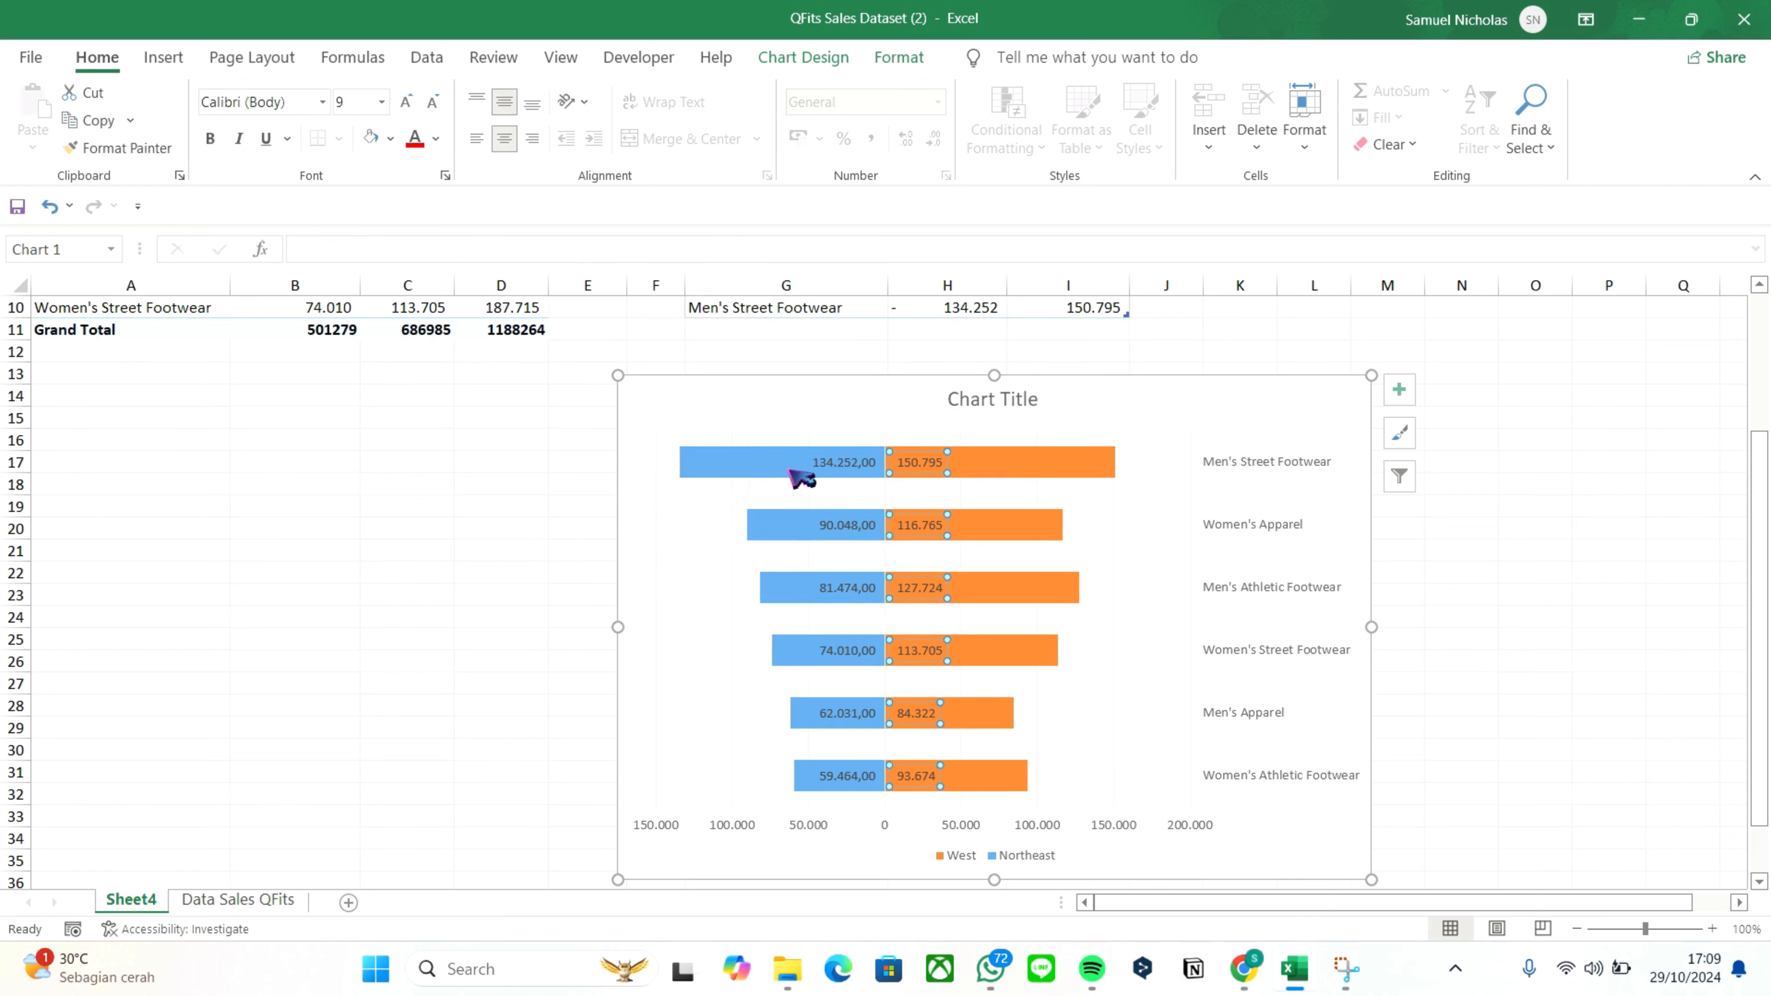
pyautogui.doubleClick(750, 475)
pyautogui.press('Escape')
pyautogui.click(711, 476)
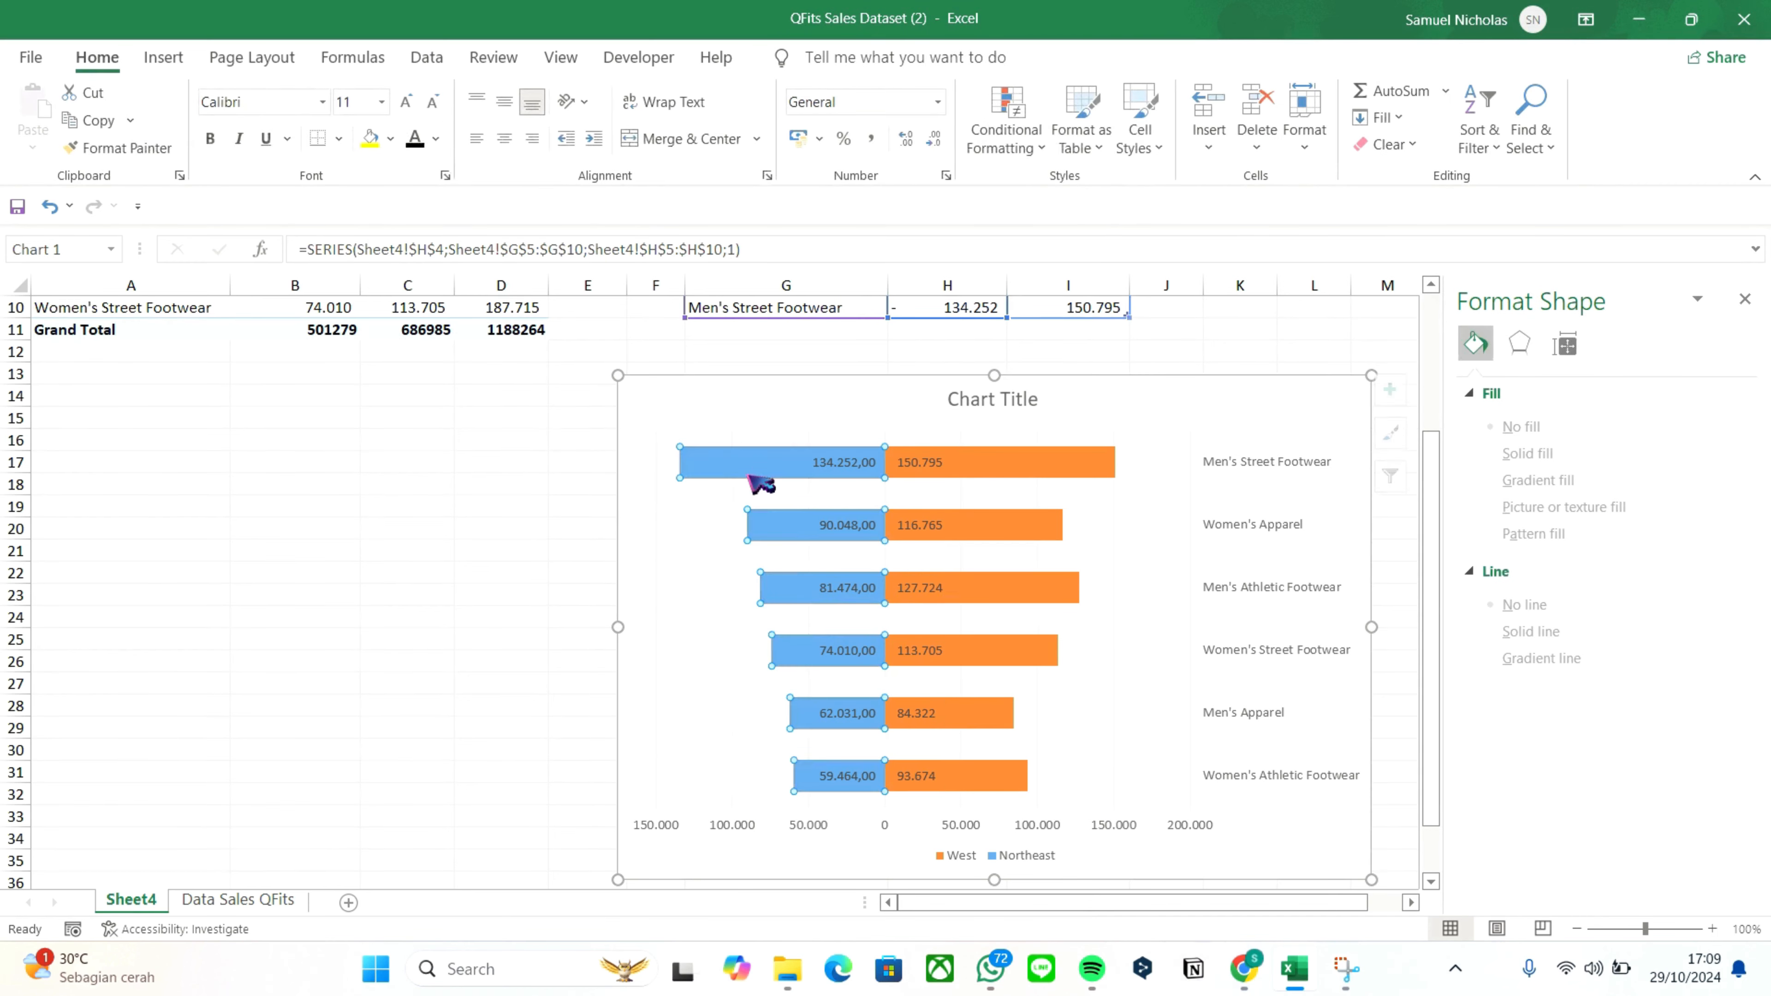
pyautogui.rightClick(758, 469)
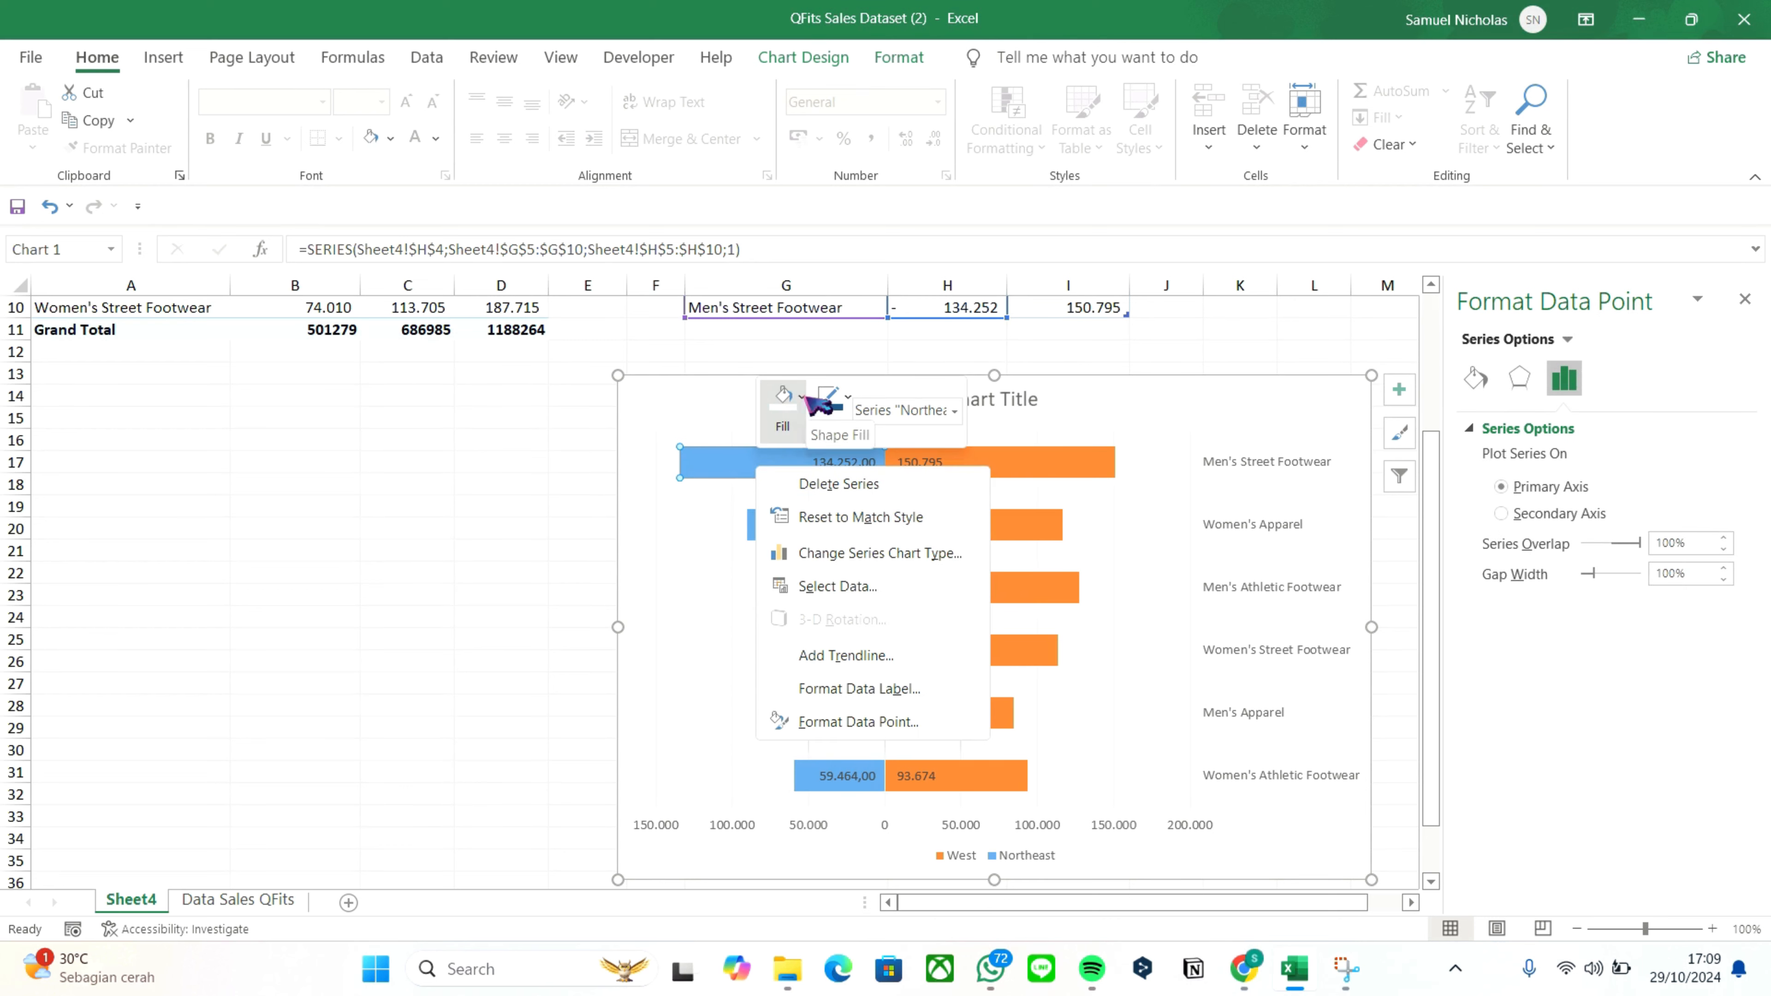
pyautogui.click(781, 403)
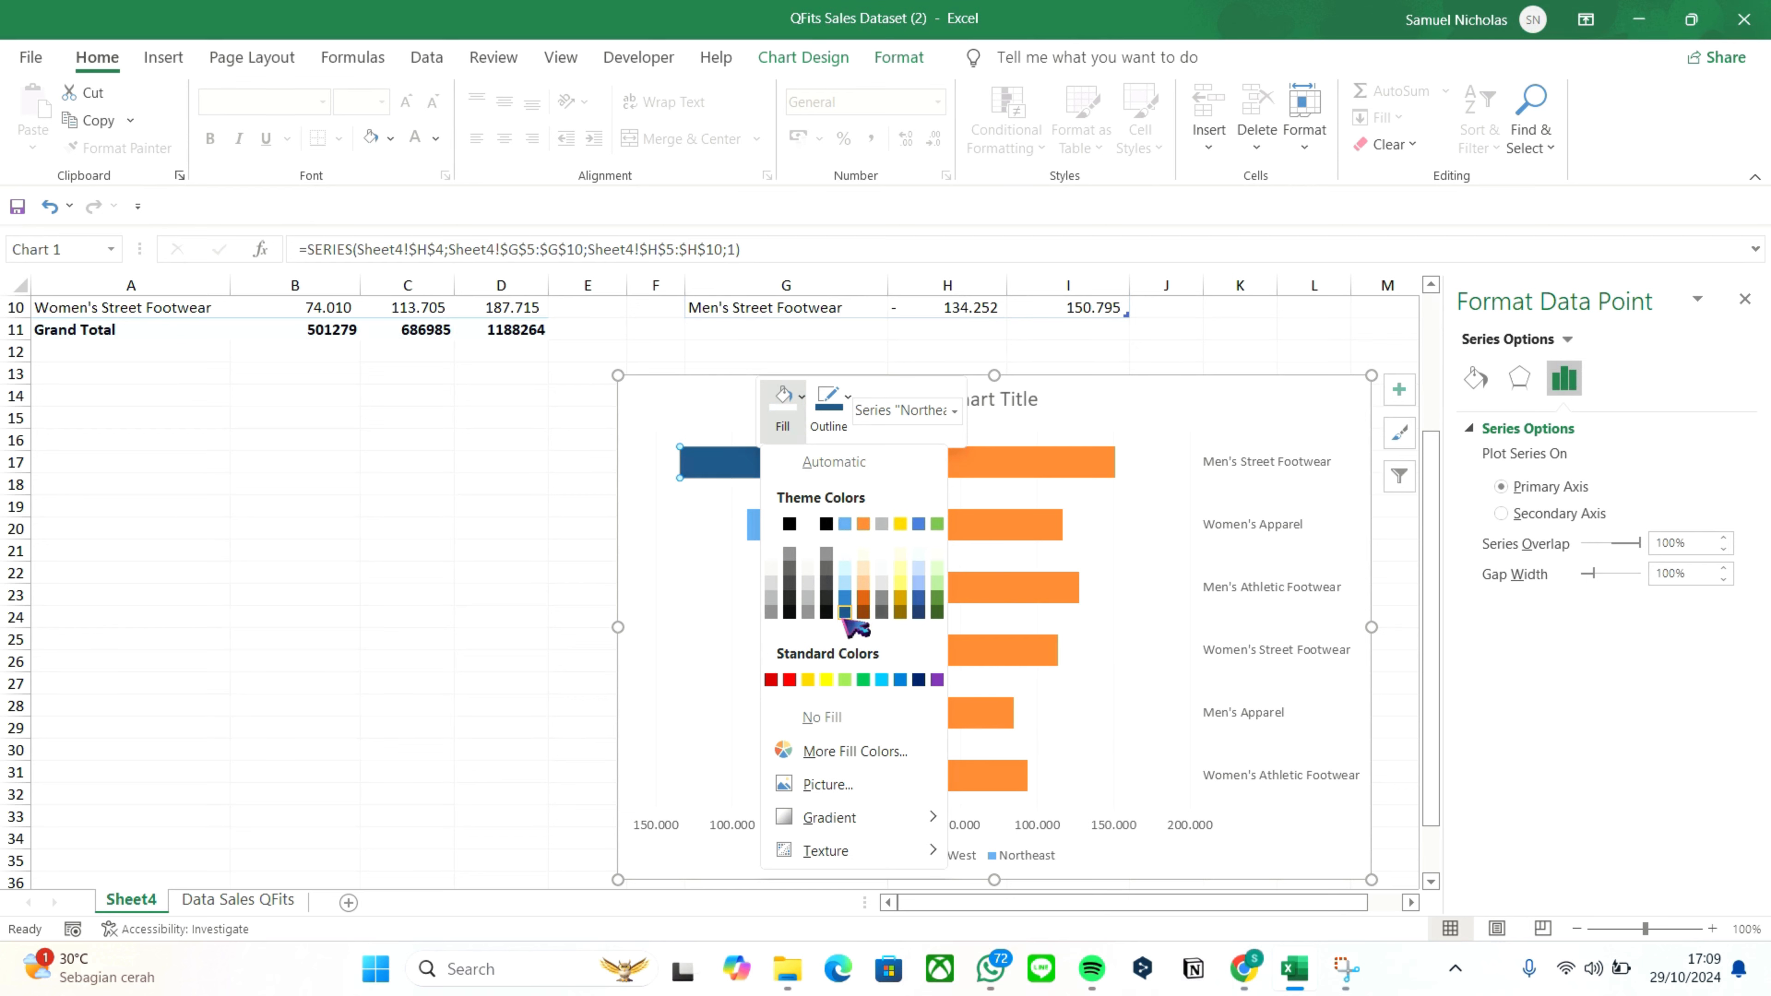
pyautogui.click(844, 612)
# Fill the Northeast bar for Women's Apparel with the second-darkest blue theme shade
pyautogui.rightClick(798, 524)
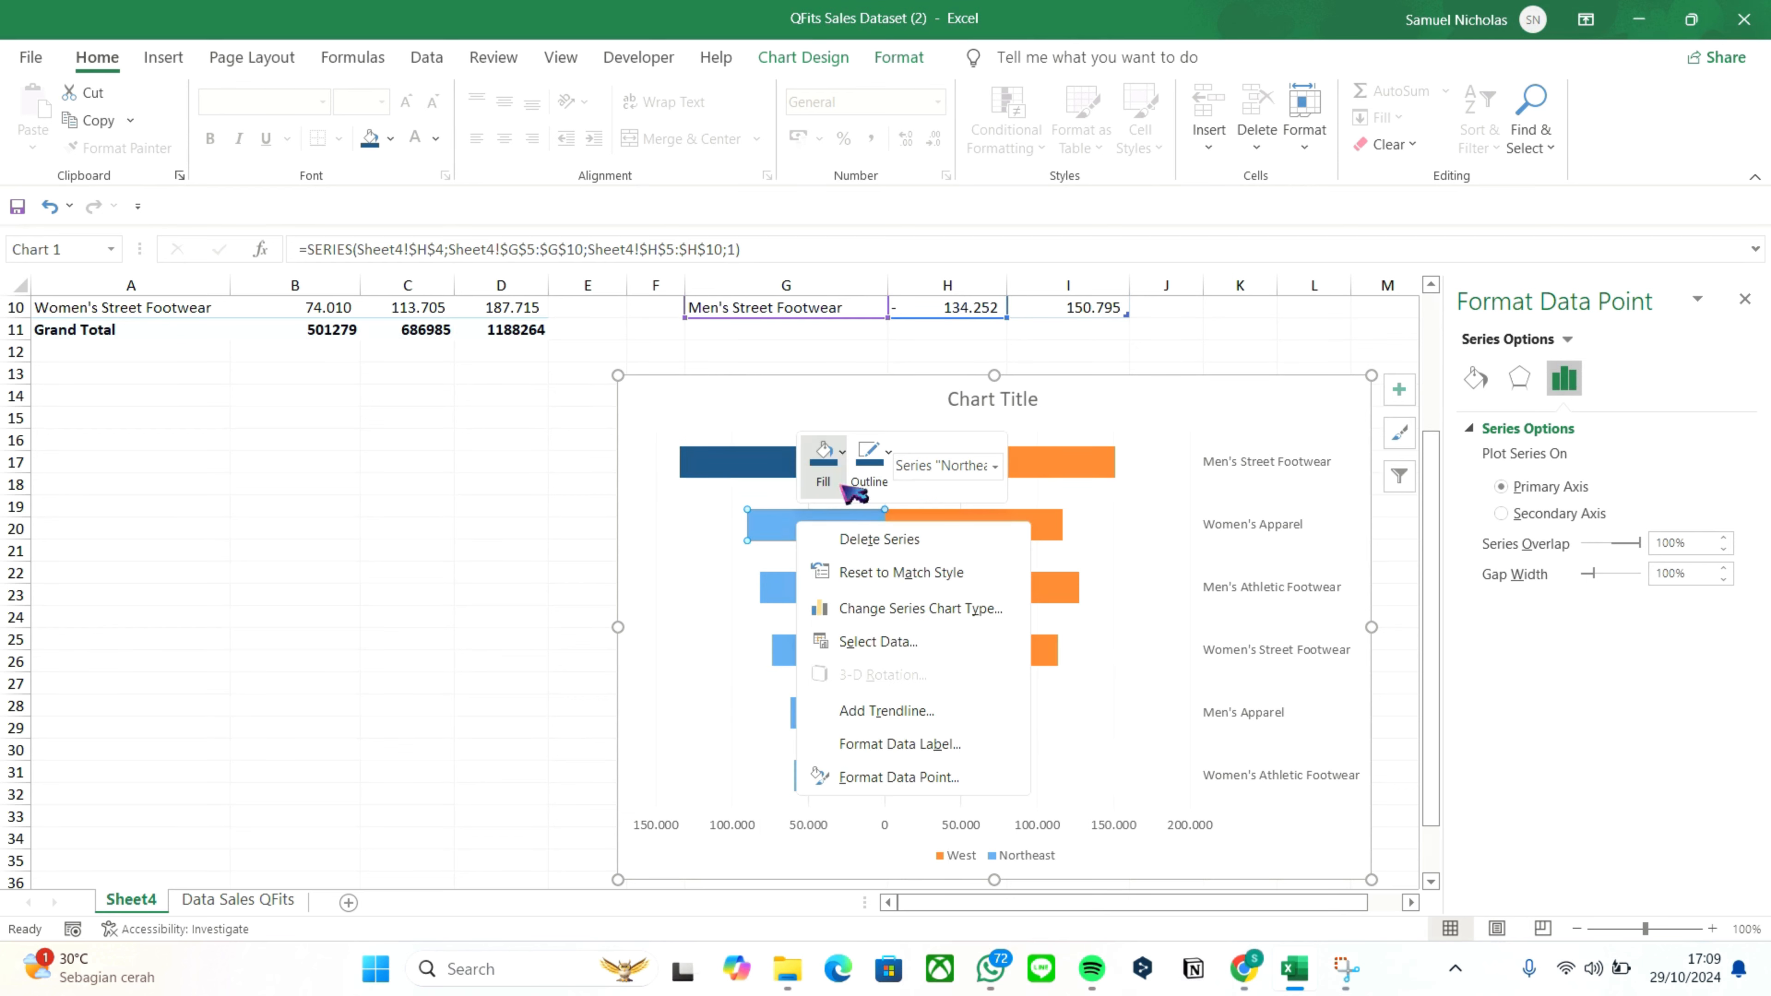
pyautogui.click(839, 461)
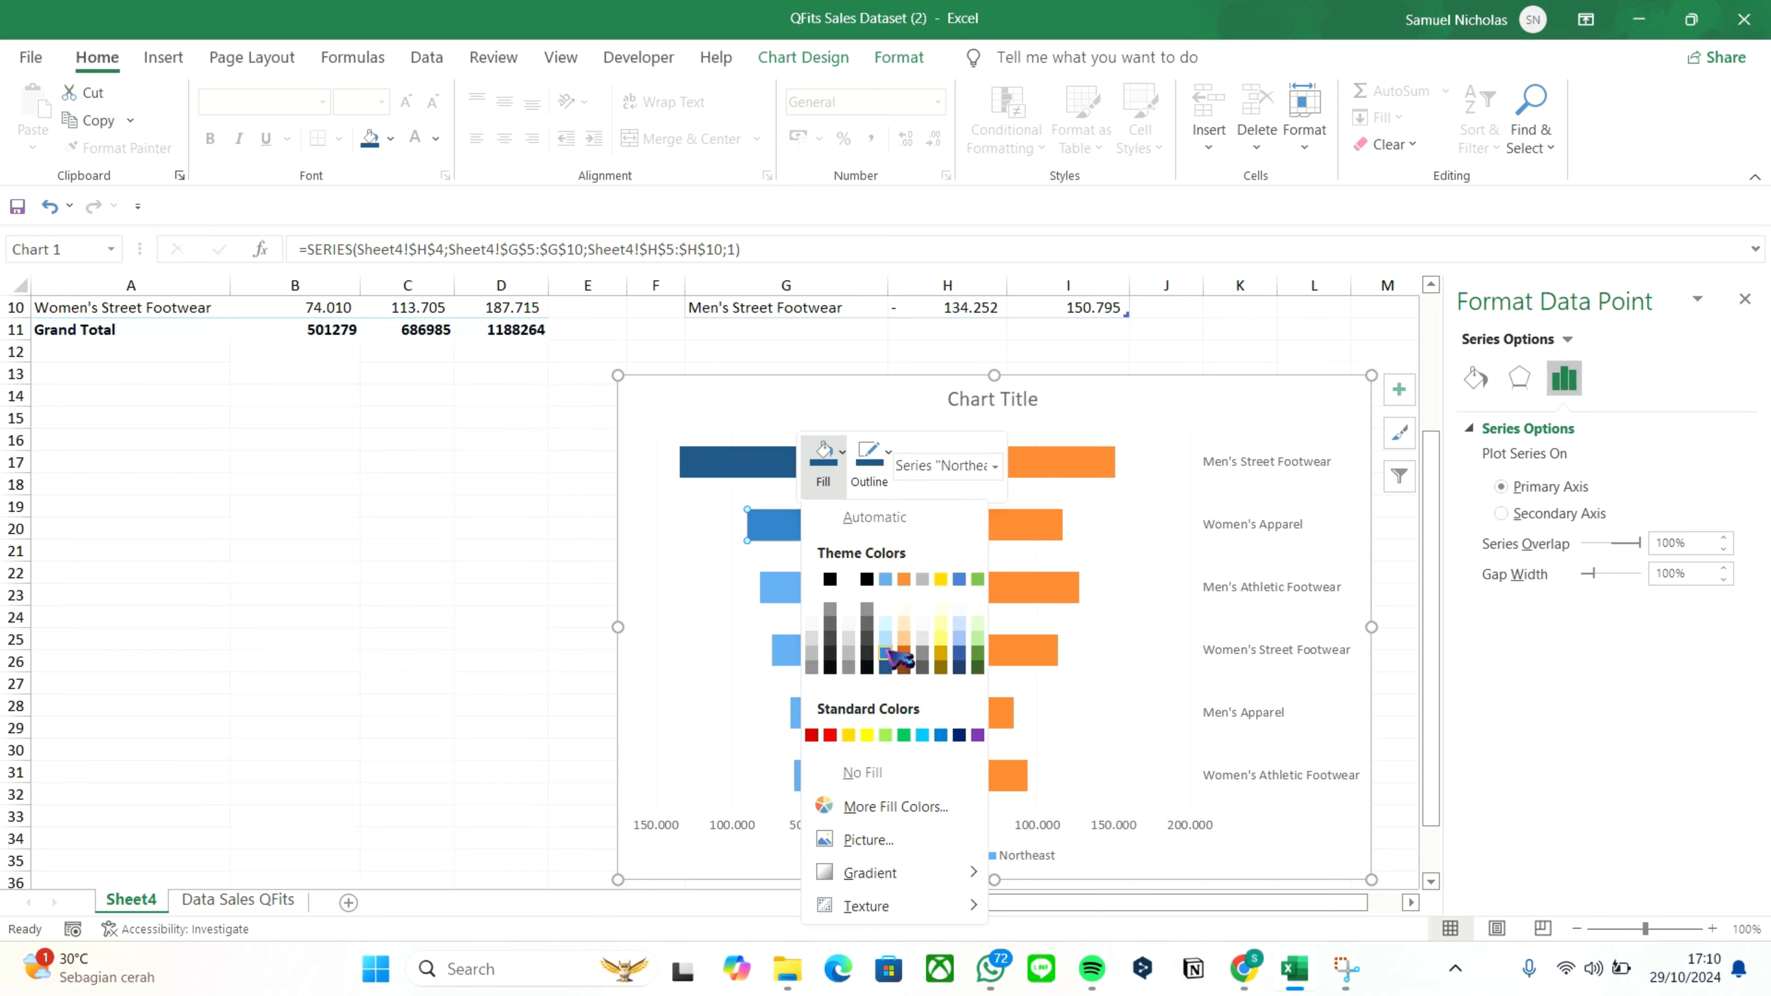
pyautogui.click(886, 653)
pyautogui.rightClick(803, 590)
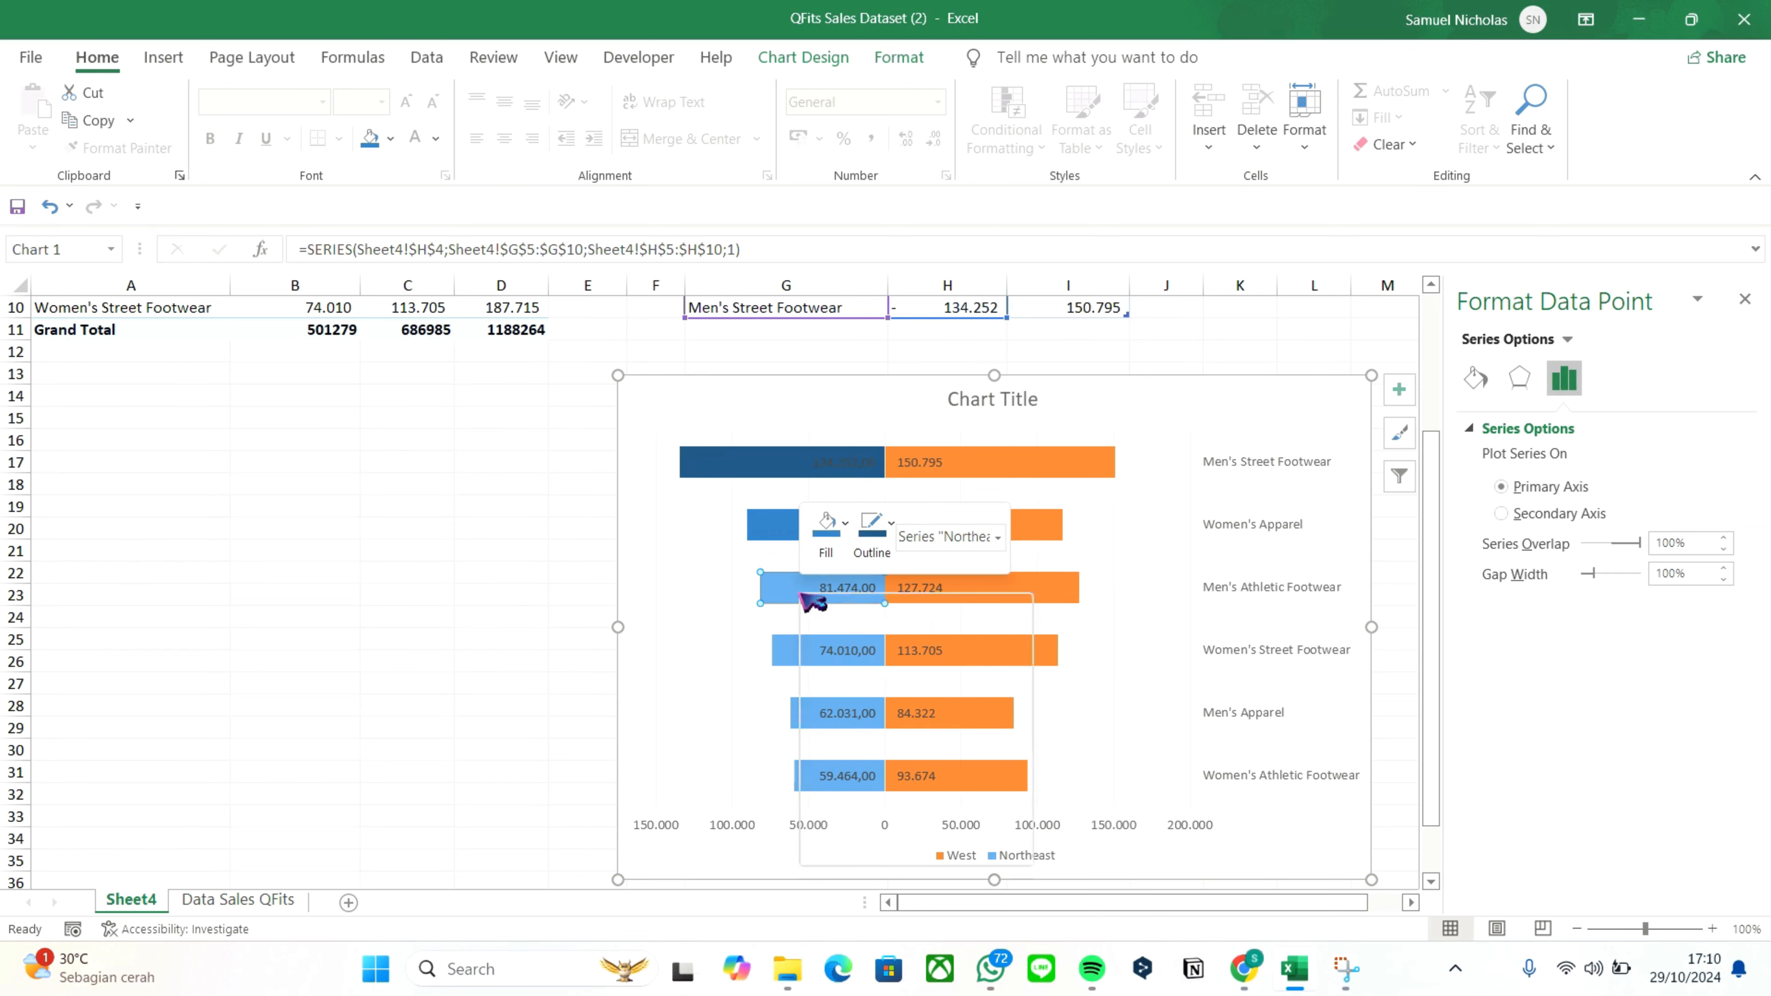
pyautogui.click(846, 548)
pyautogui.click(804, 569)
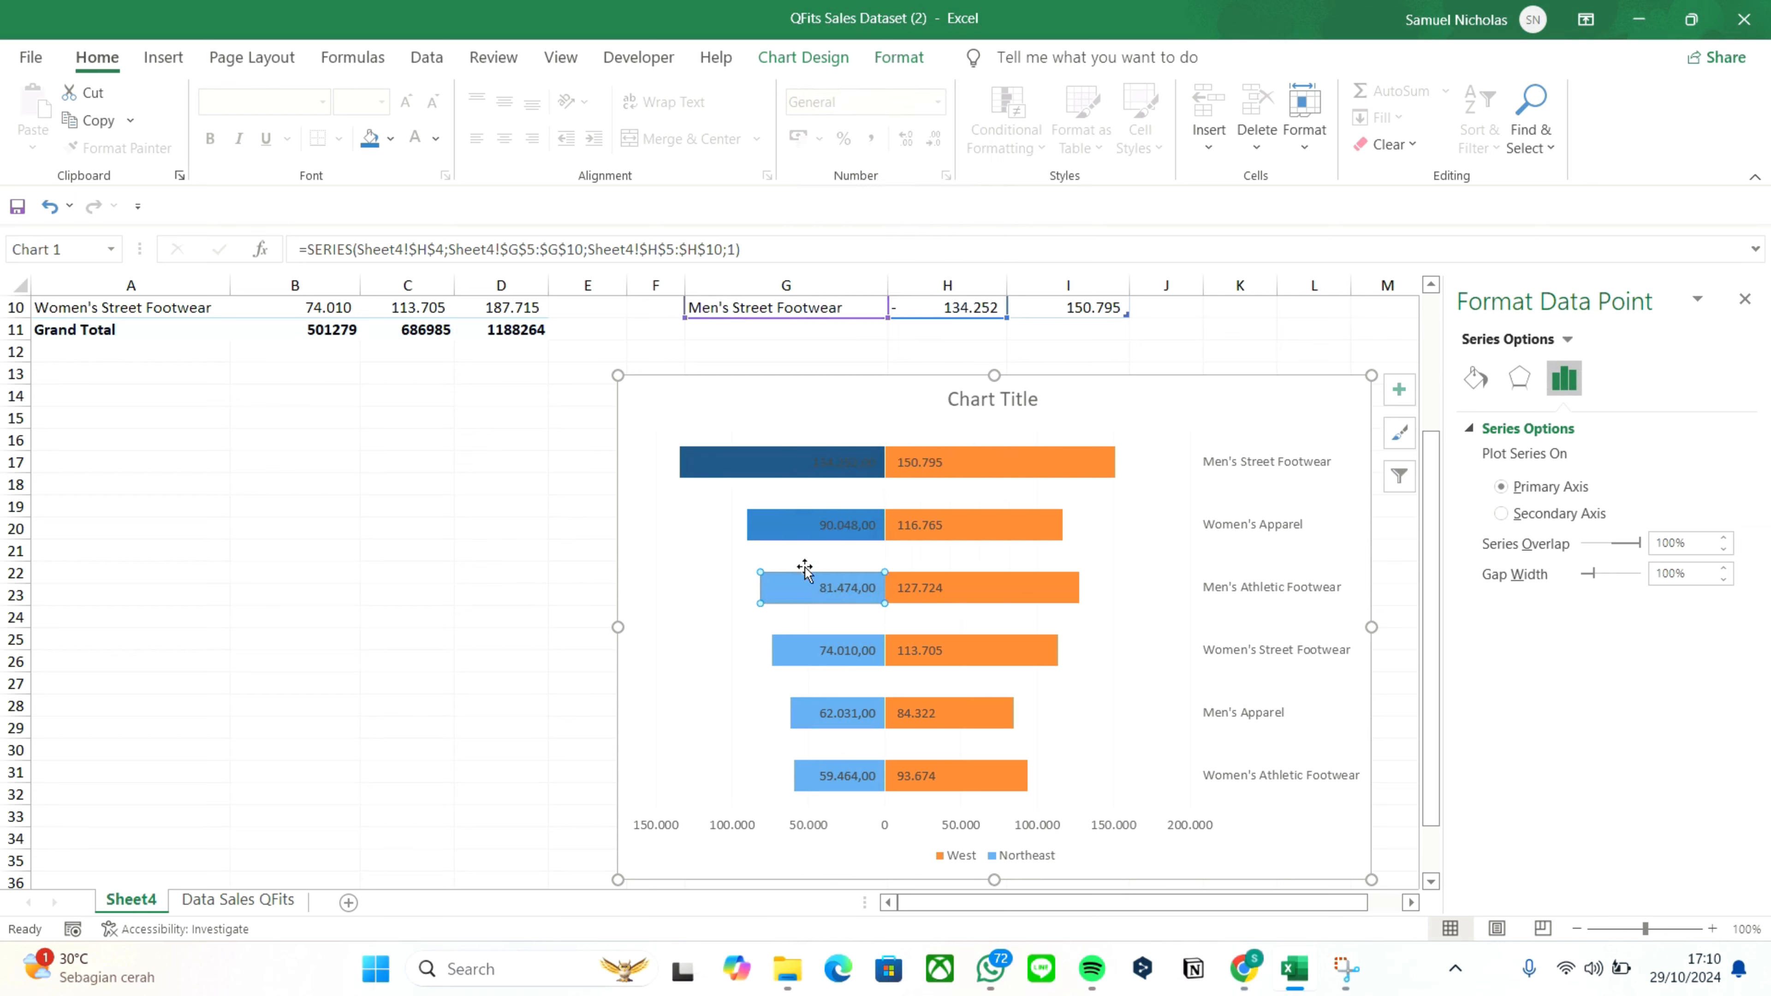
# Fill the Northeast bar for Women's Street Footwear with light blue and the Men's Apparel bar with a paler blue tint
pyautogui.rightClick(812, 664)
pyautogui.click(836, 595)
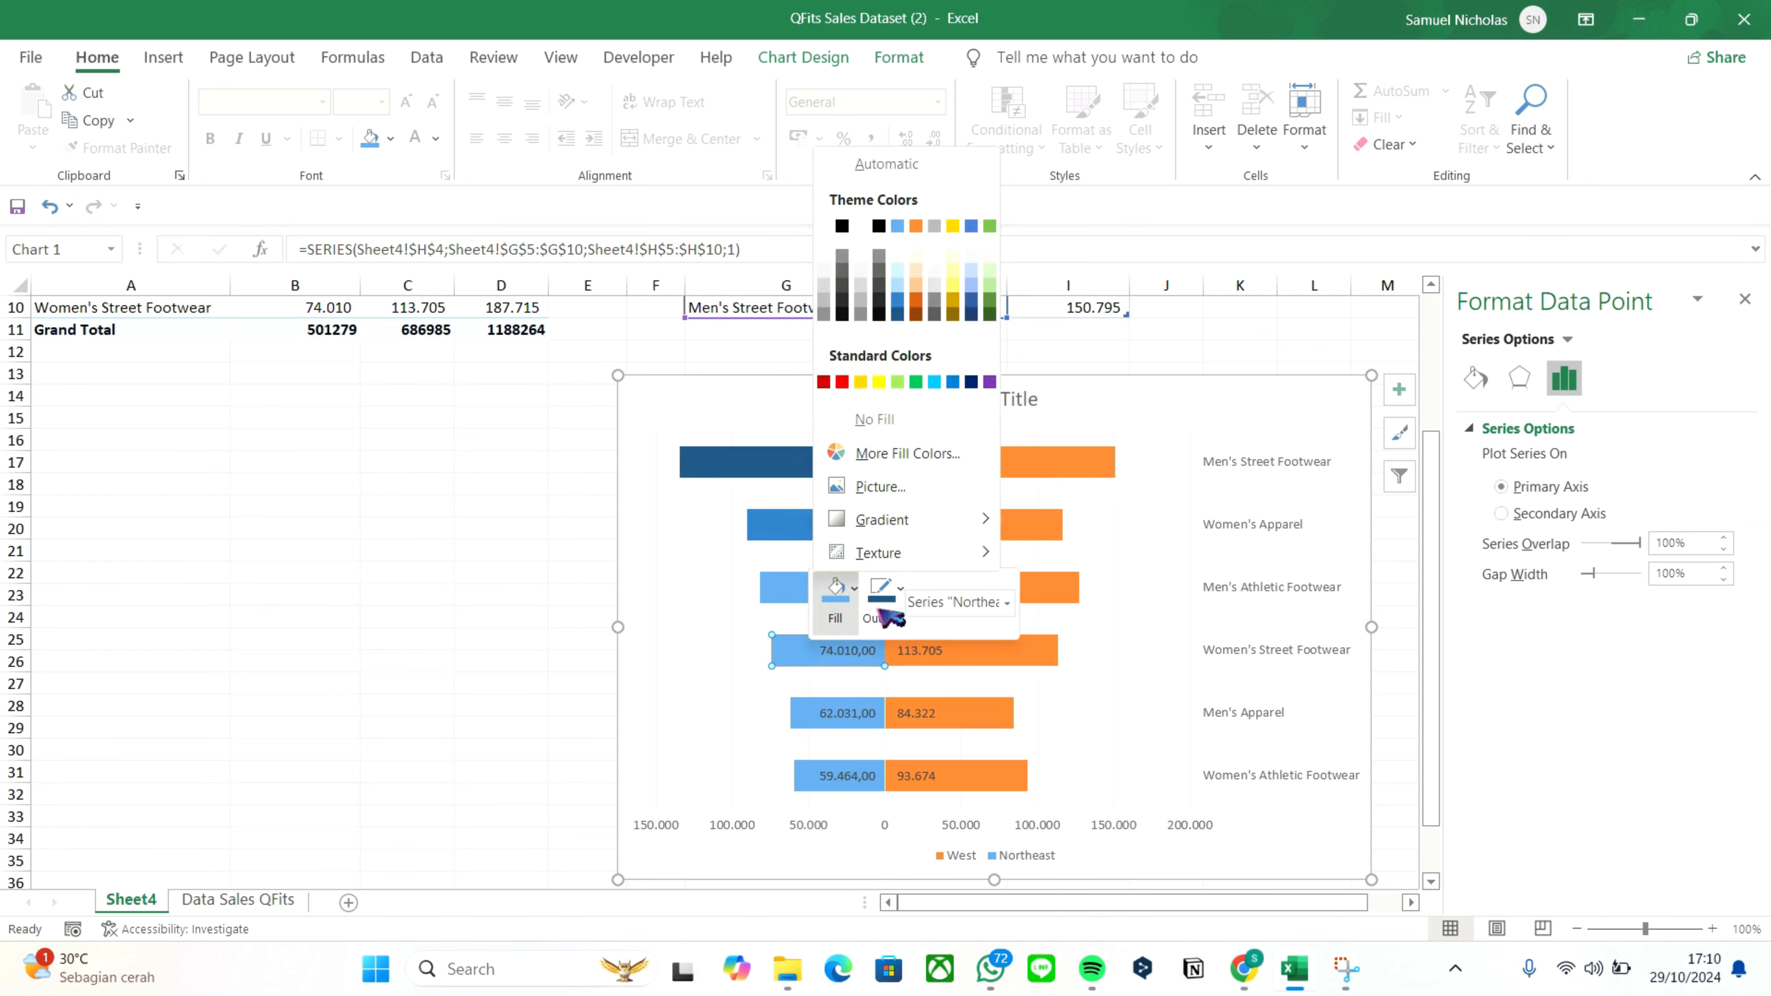
pyautogui.click(898, 282)
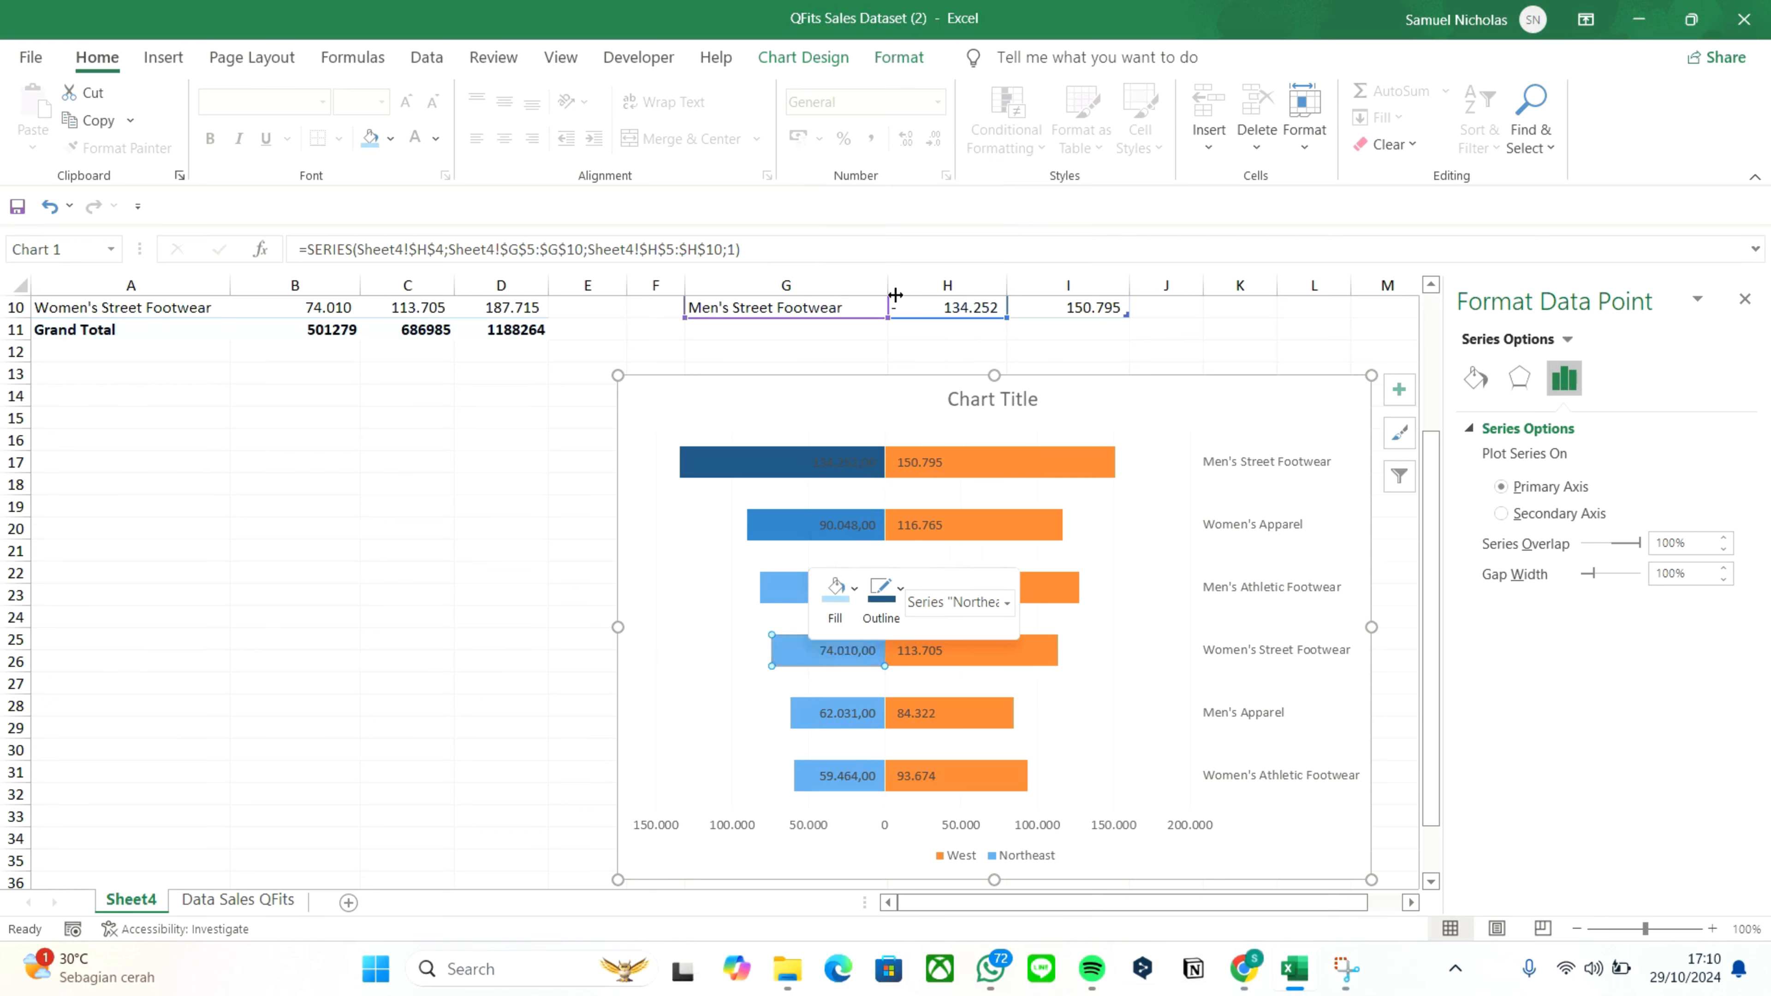
pyautogui.rightClick(806, 715)
pyautogui.click(851, 762)
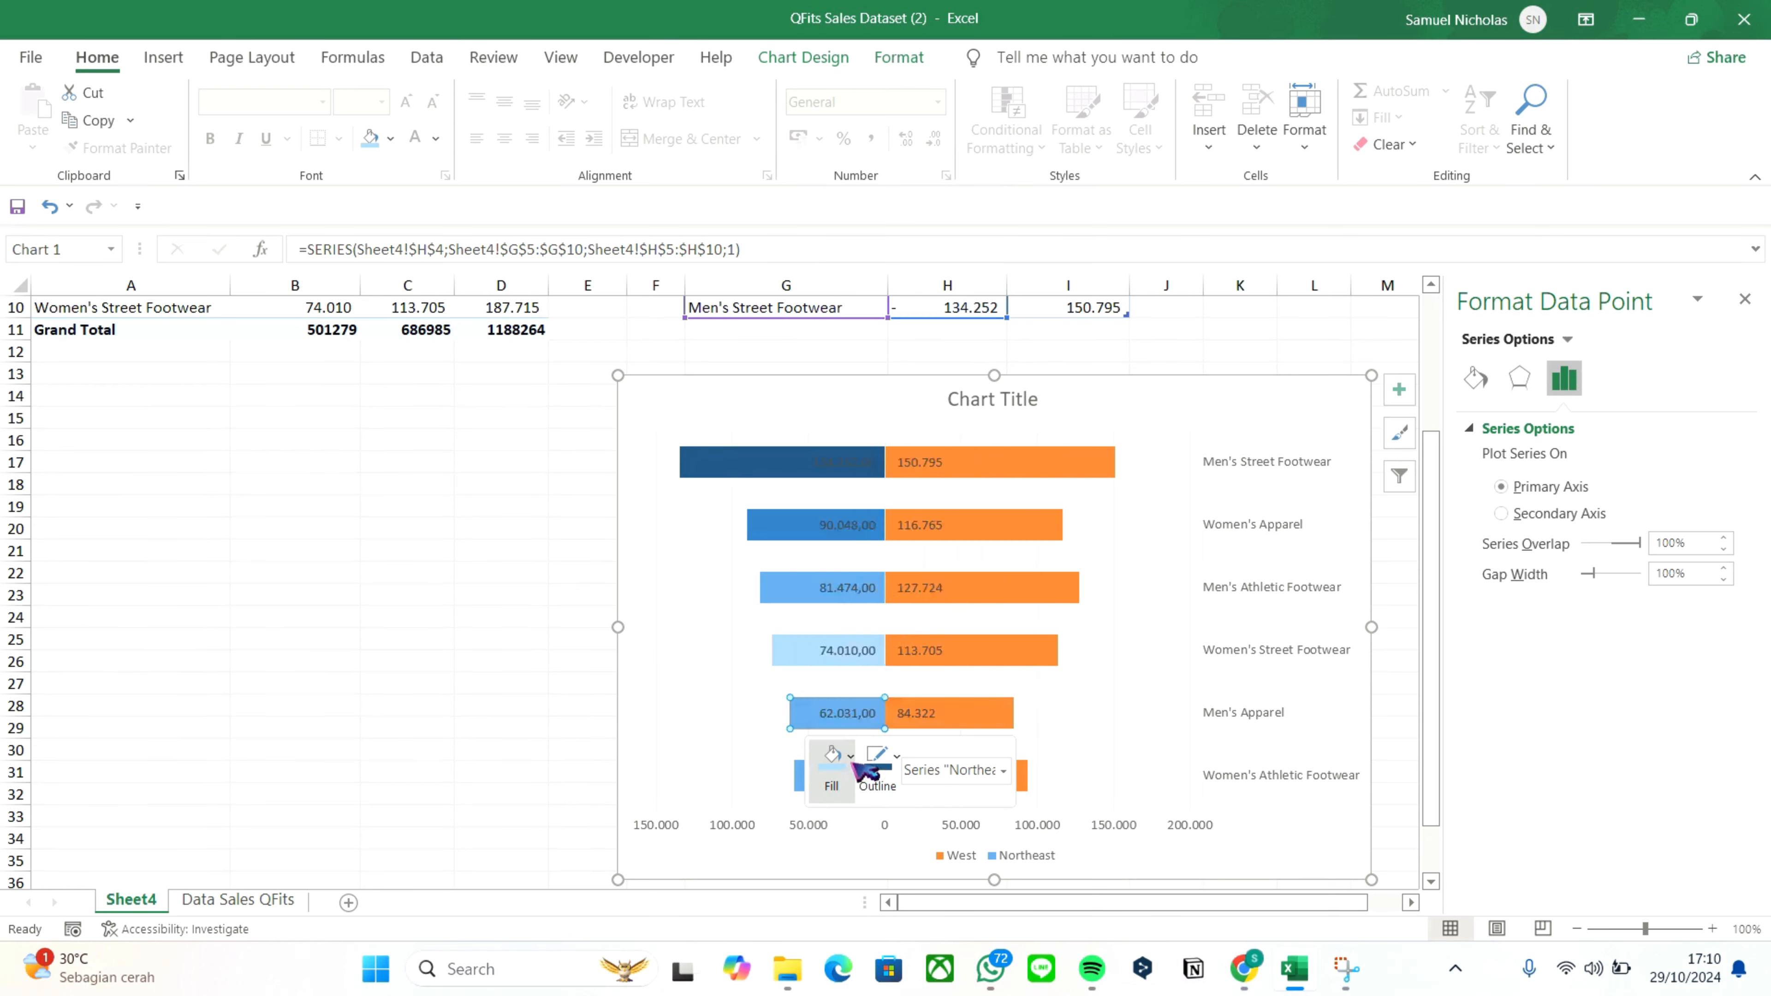
pyautogui.click(851, 756)
pyautogui.click(902, 438)
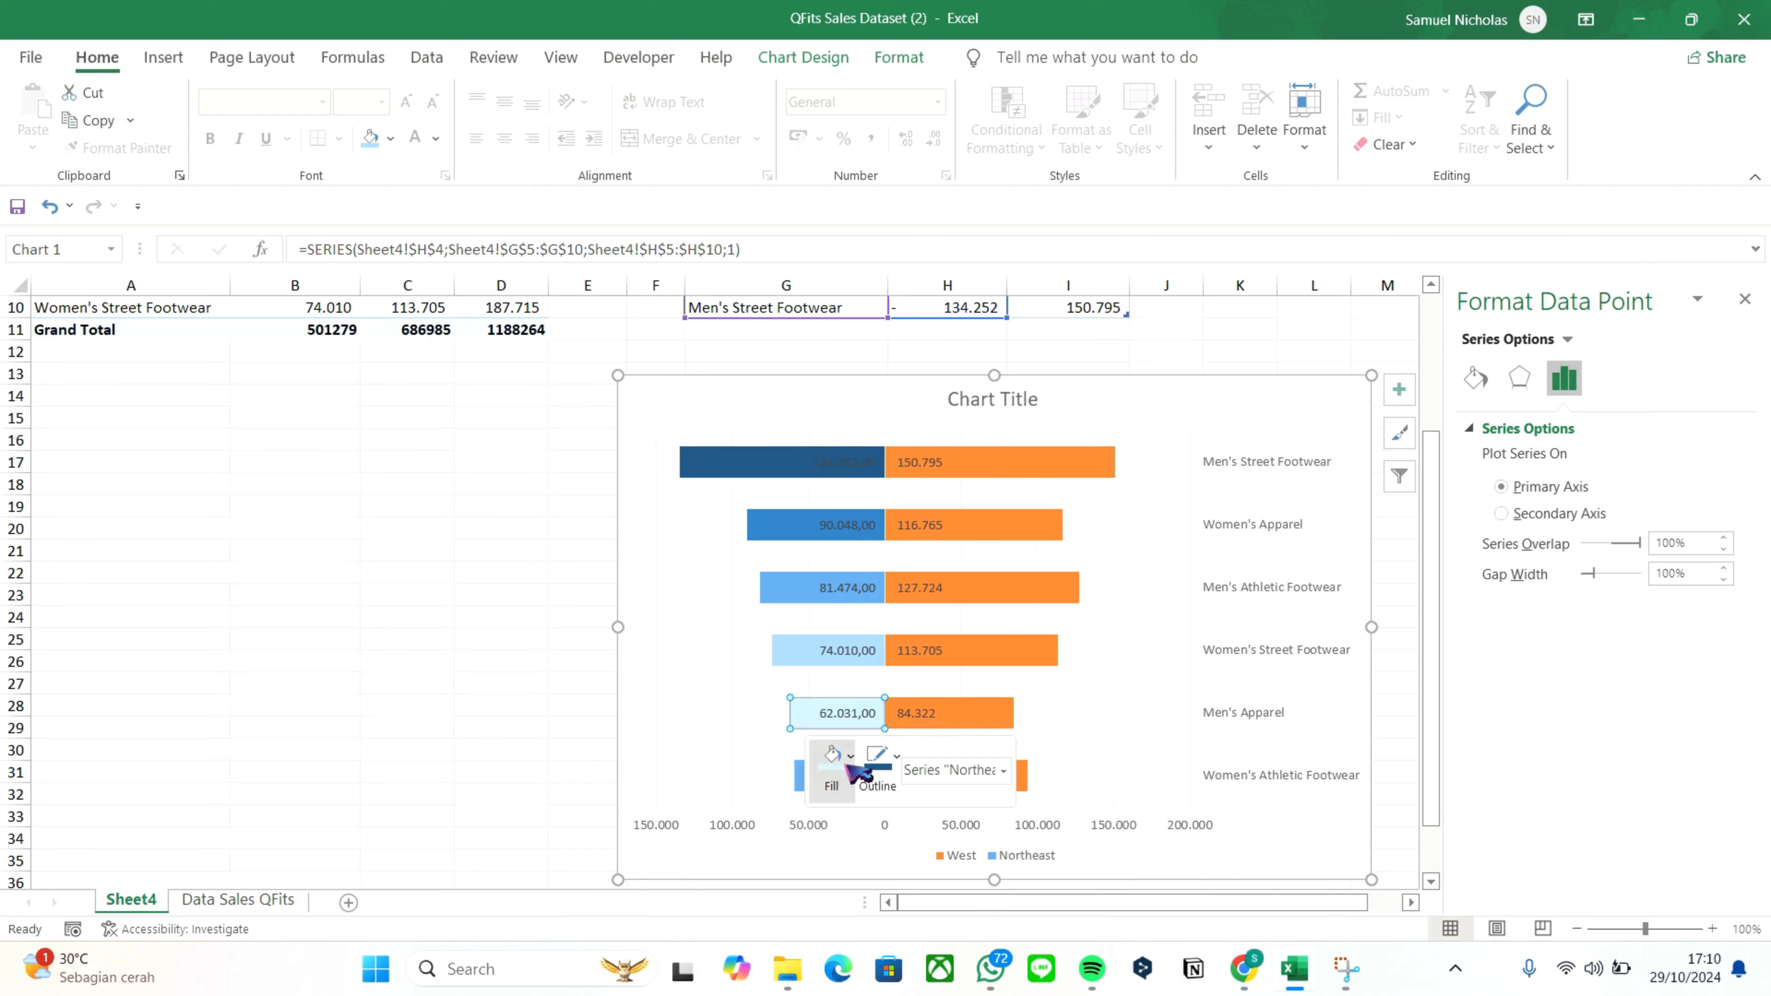
# Fill the Northeast bar for Women's Athletic Footwear with the lightest, almost white blue theme tint
pyautogui.click(801, 776)
pyautogui.rightClick(802, 775)
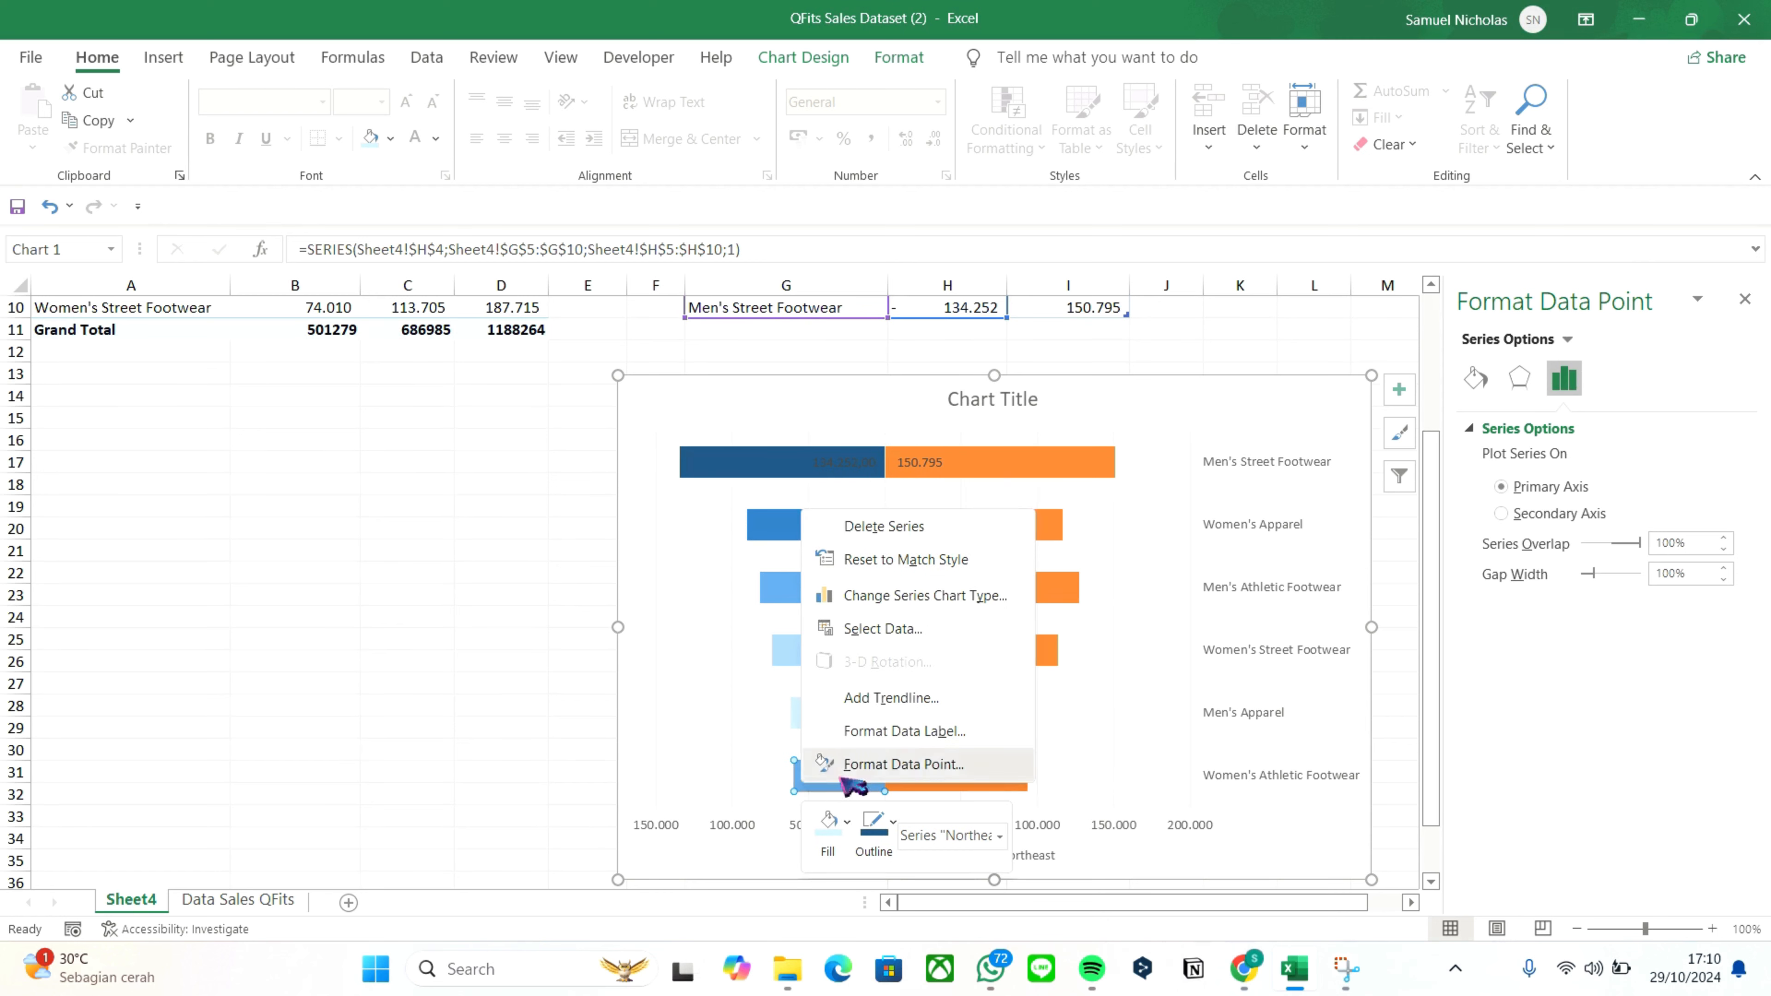
pyautogui.click(846, 822)
pyautogui.click(846, 821)
pyautogui.click(900, 491)
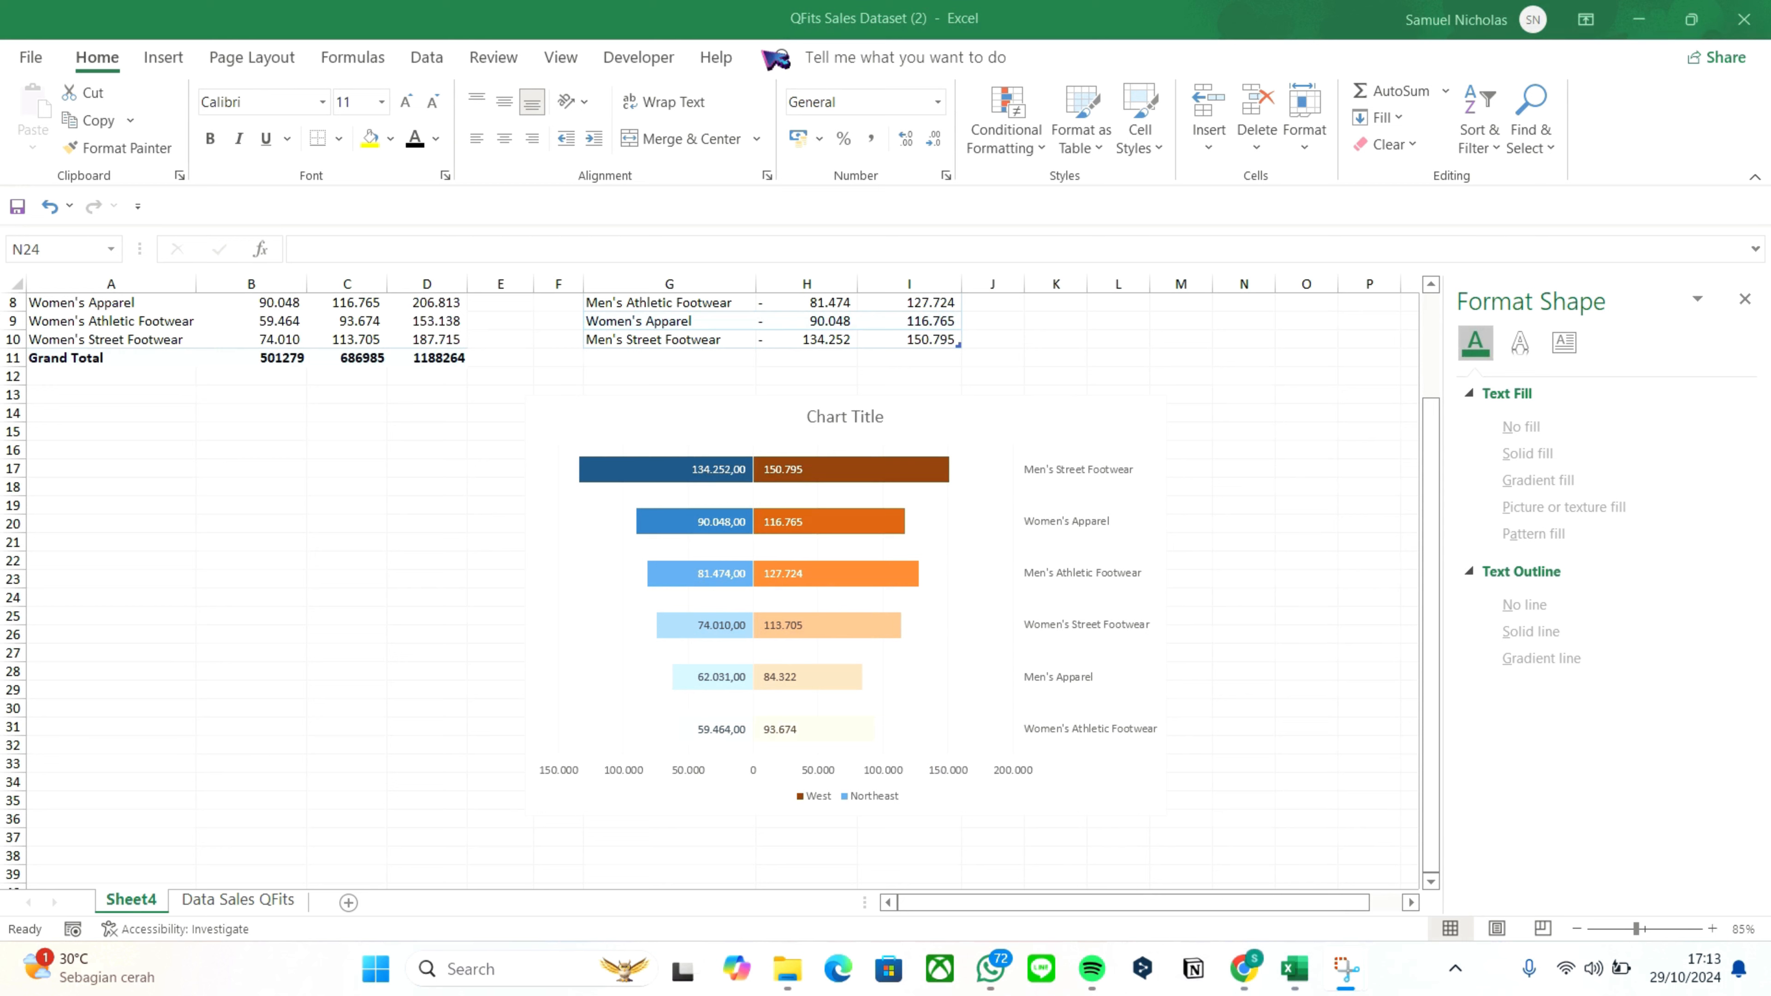
# Replace the chart title with "Total Unit Sold Produk pada Northeast dan West Region", with "Unit Sold" in italics, and deselect the chart
pyautogui.click(860, 417)
pyautogui.click(870, 416)
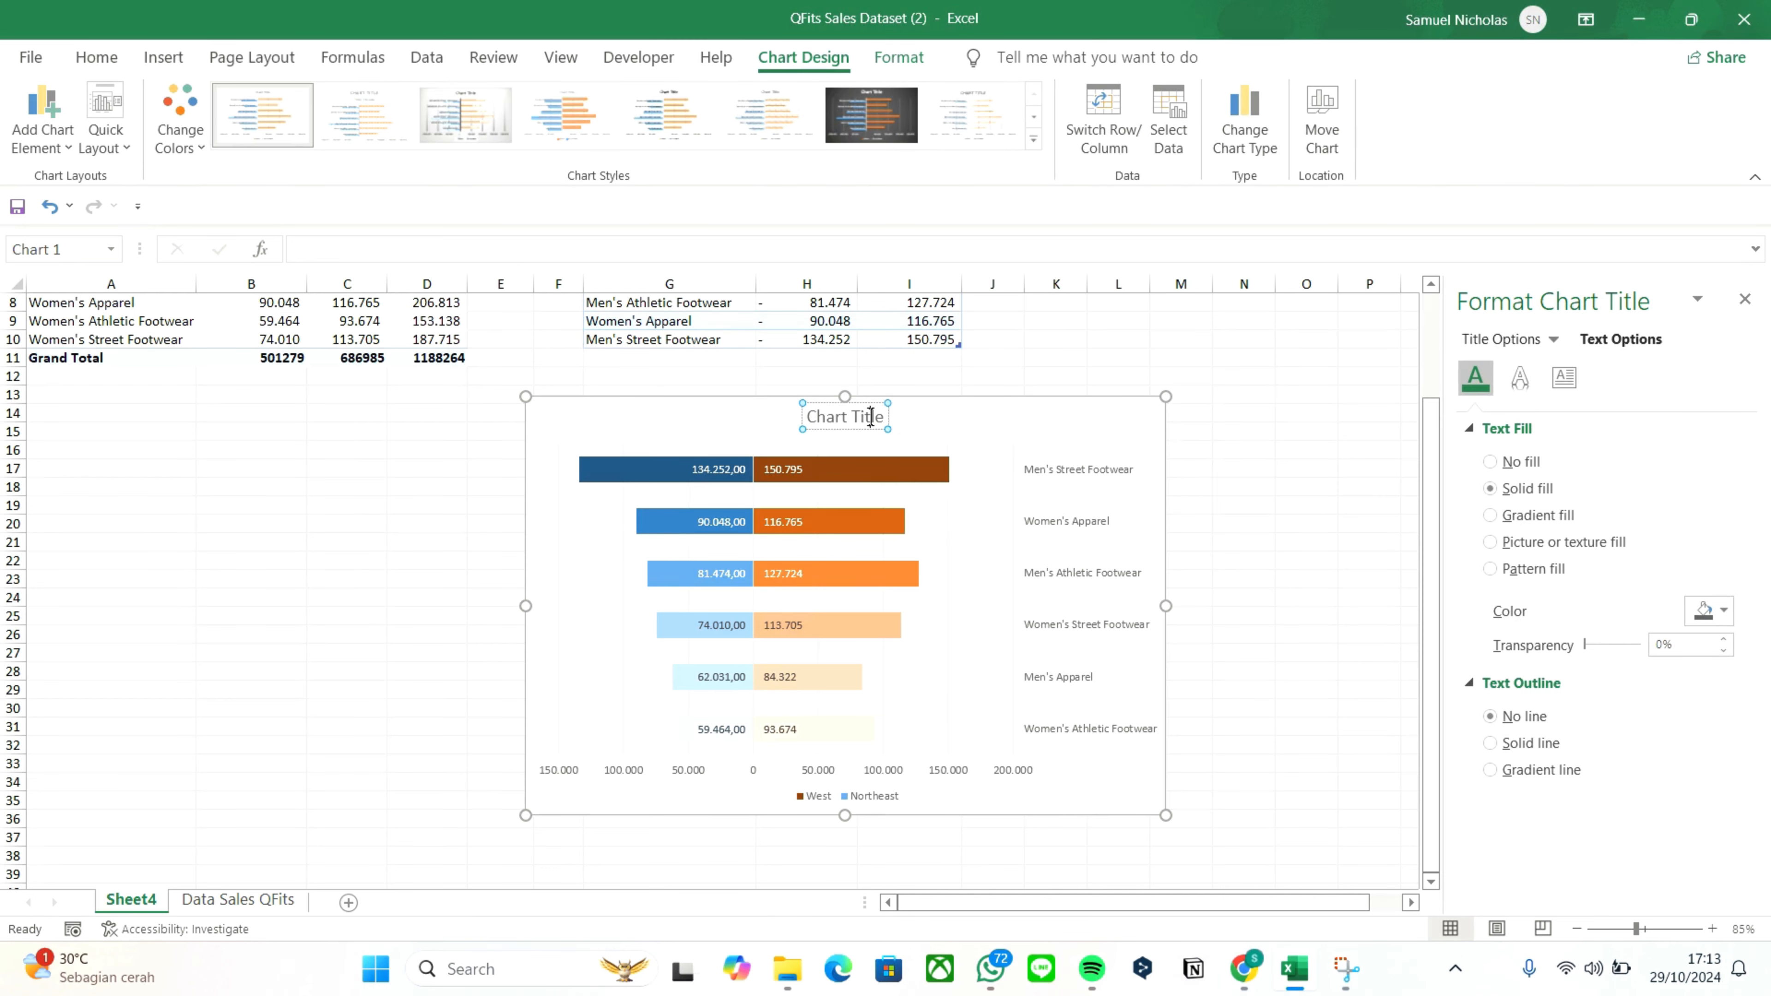
pyautogui.tripleClick(871, 417)
pyautogui.press('BackSpace')
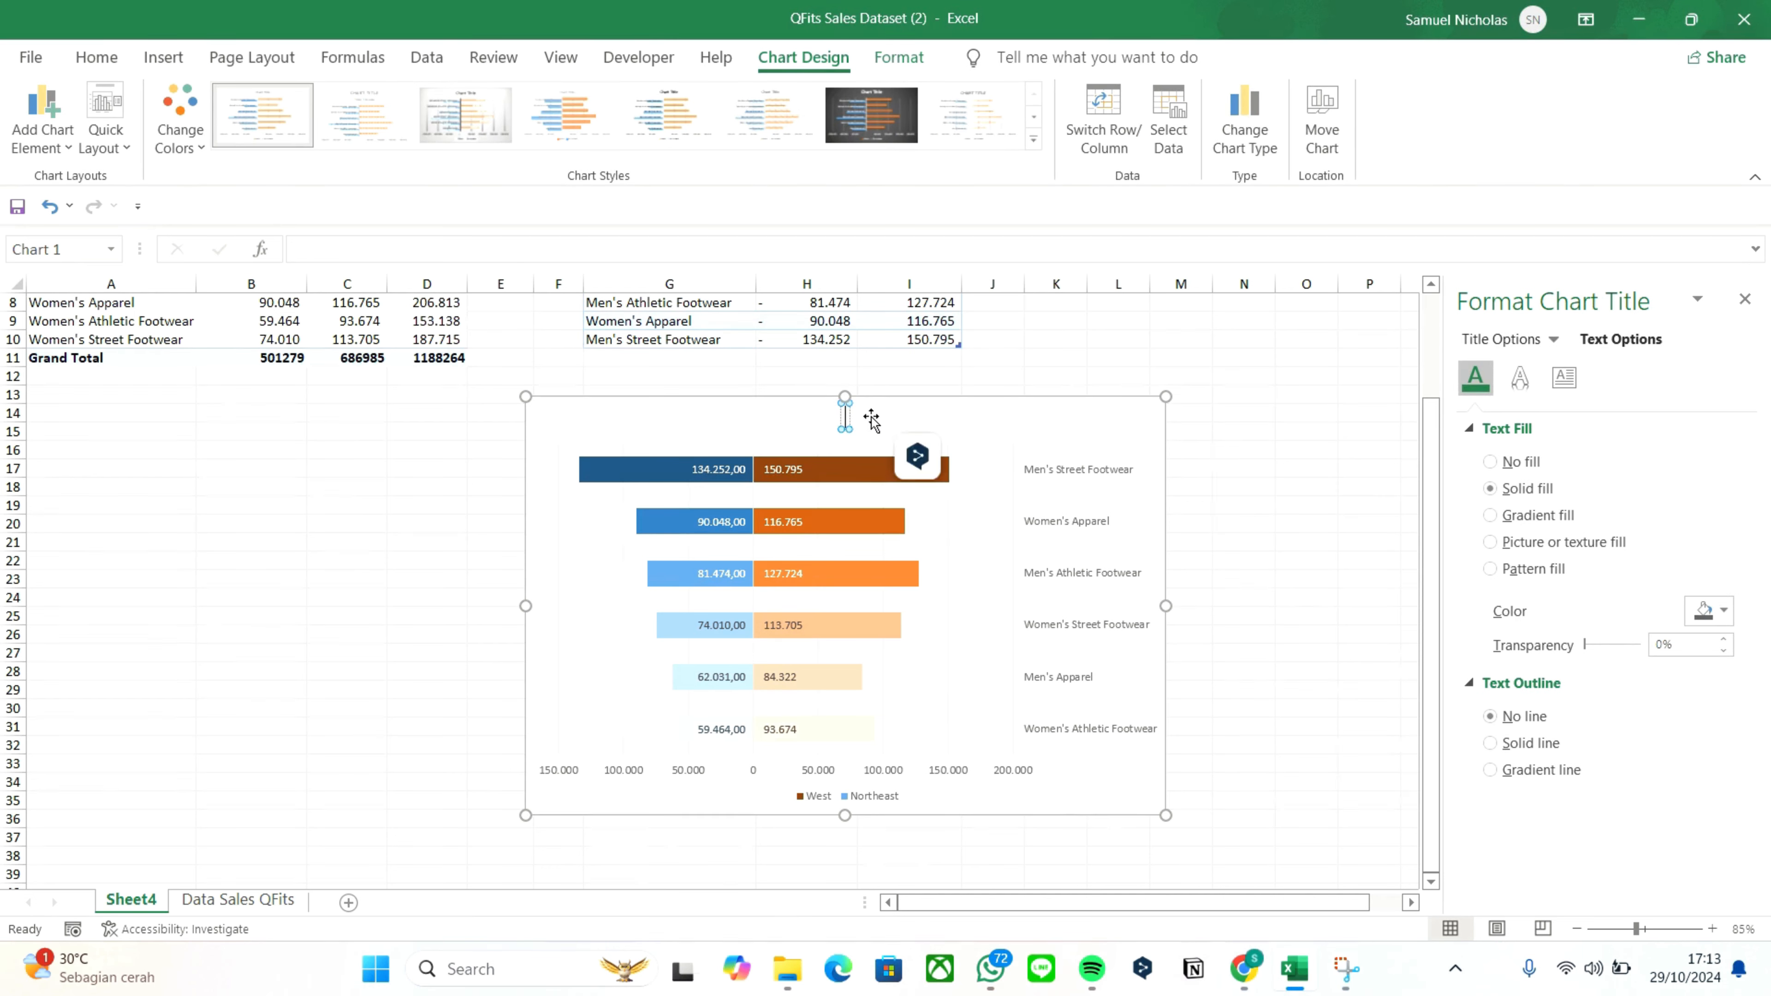
pyautogui.write('T')
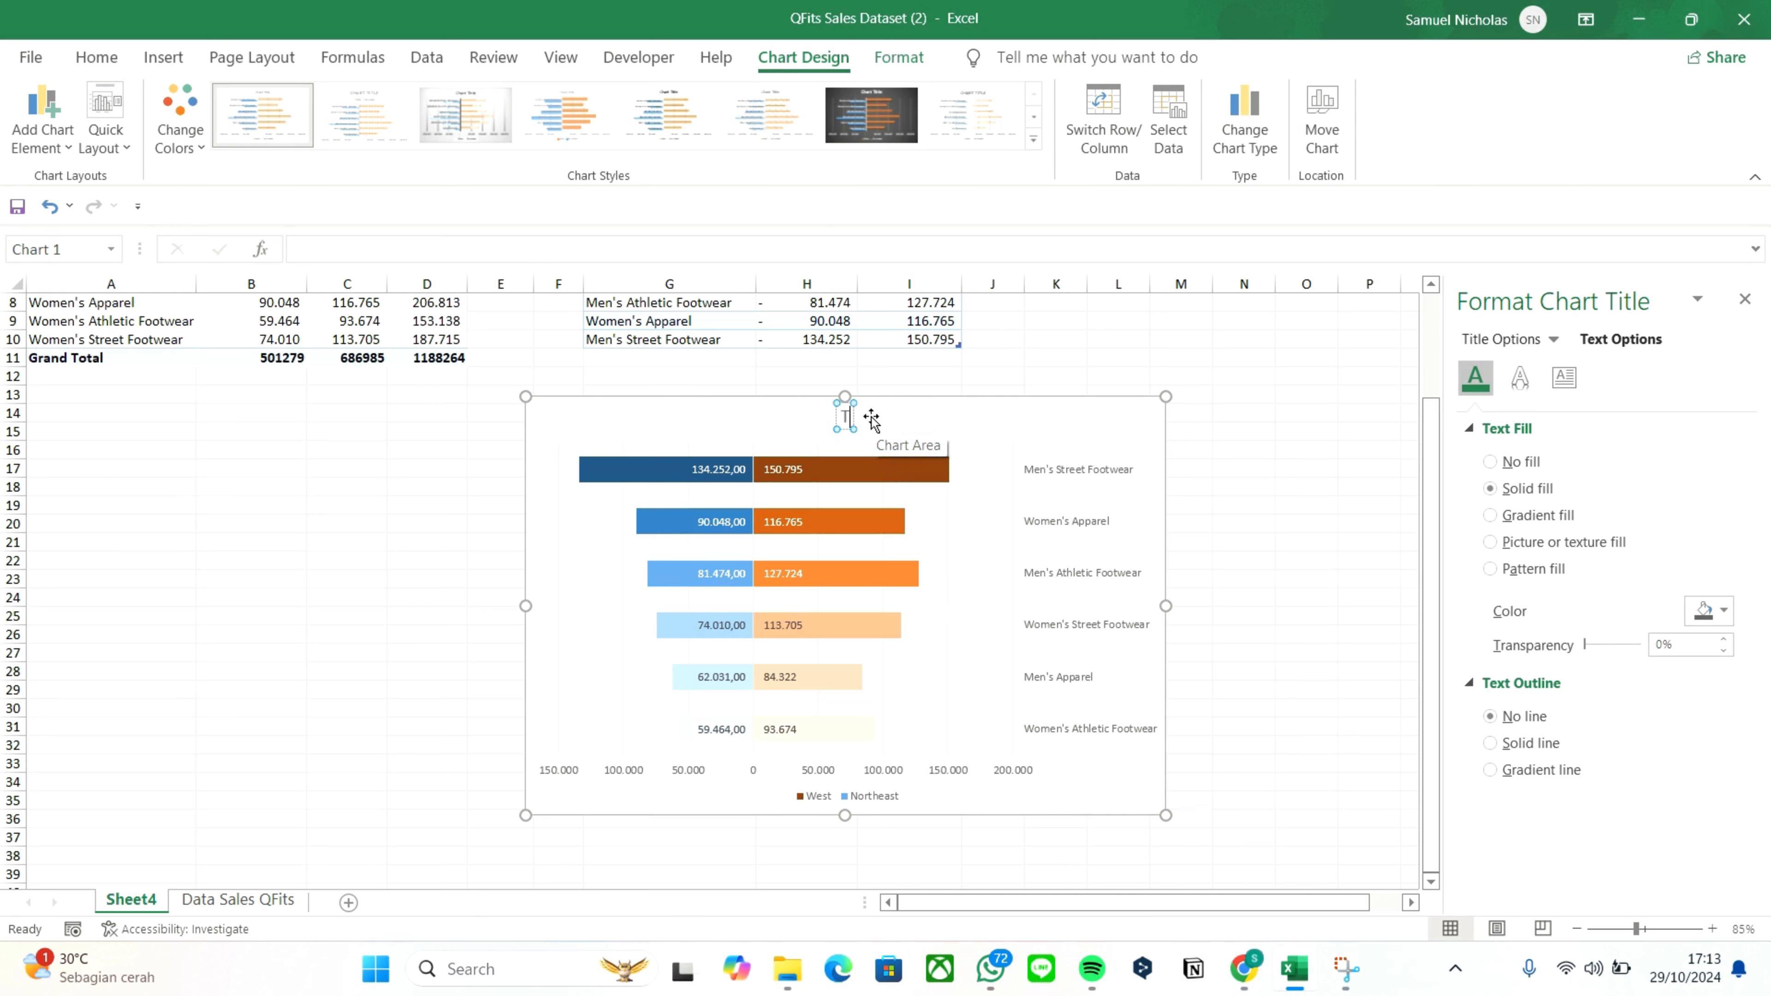
pyautogui.write('otal Uni')
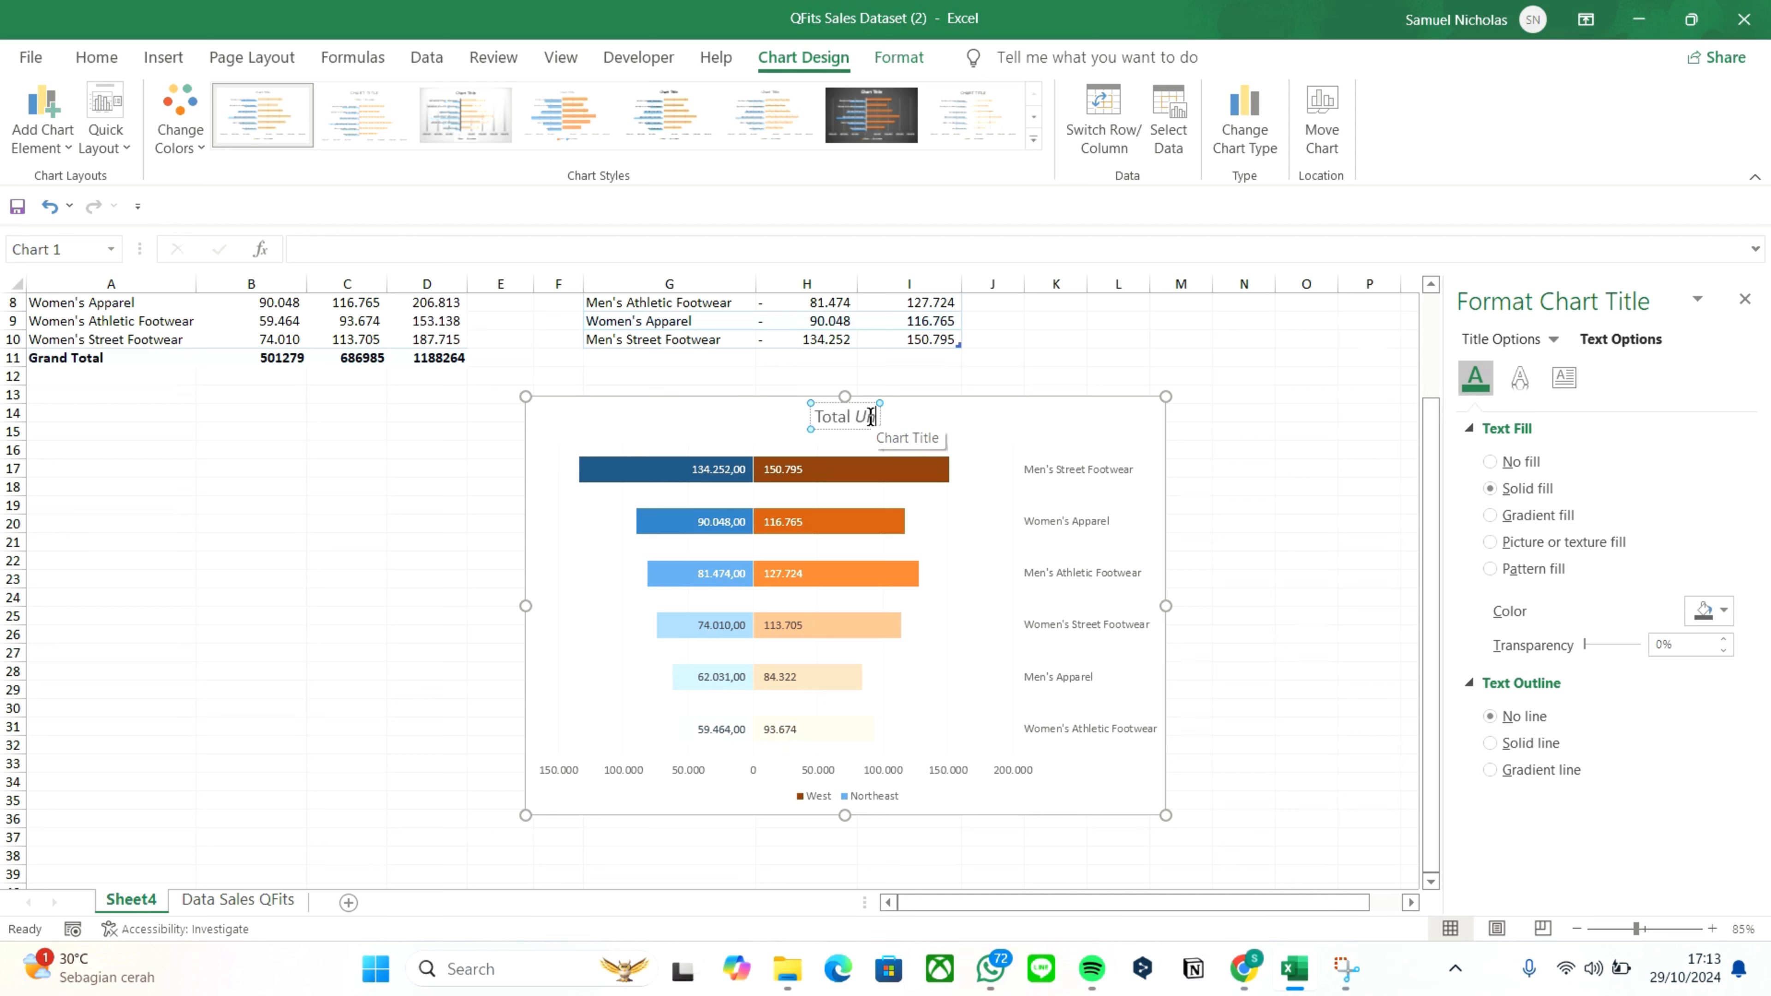
pyautogui.write('t Solds')
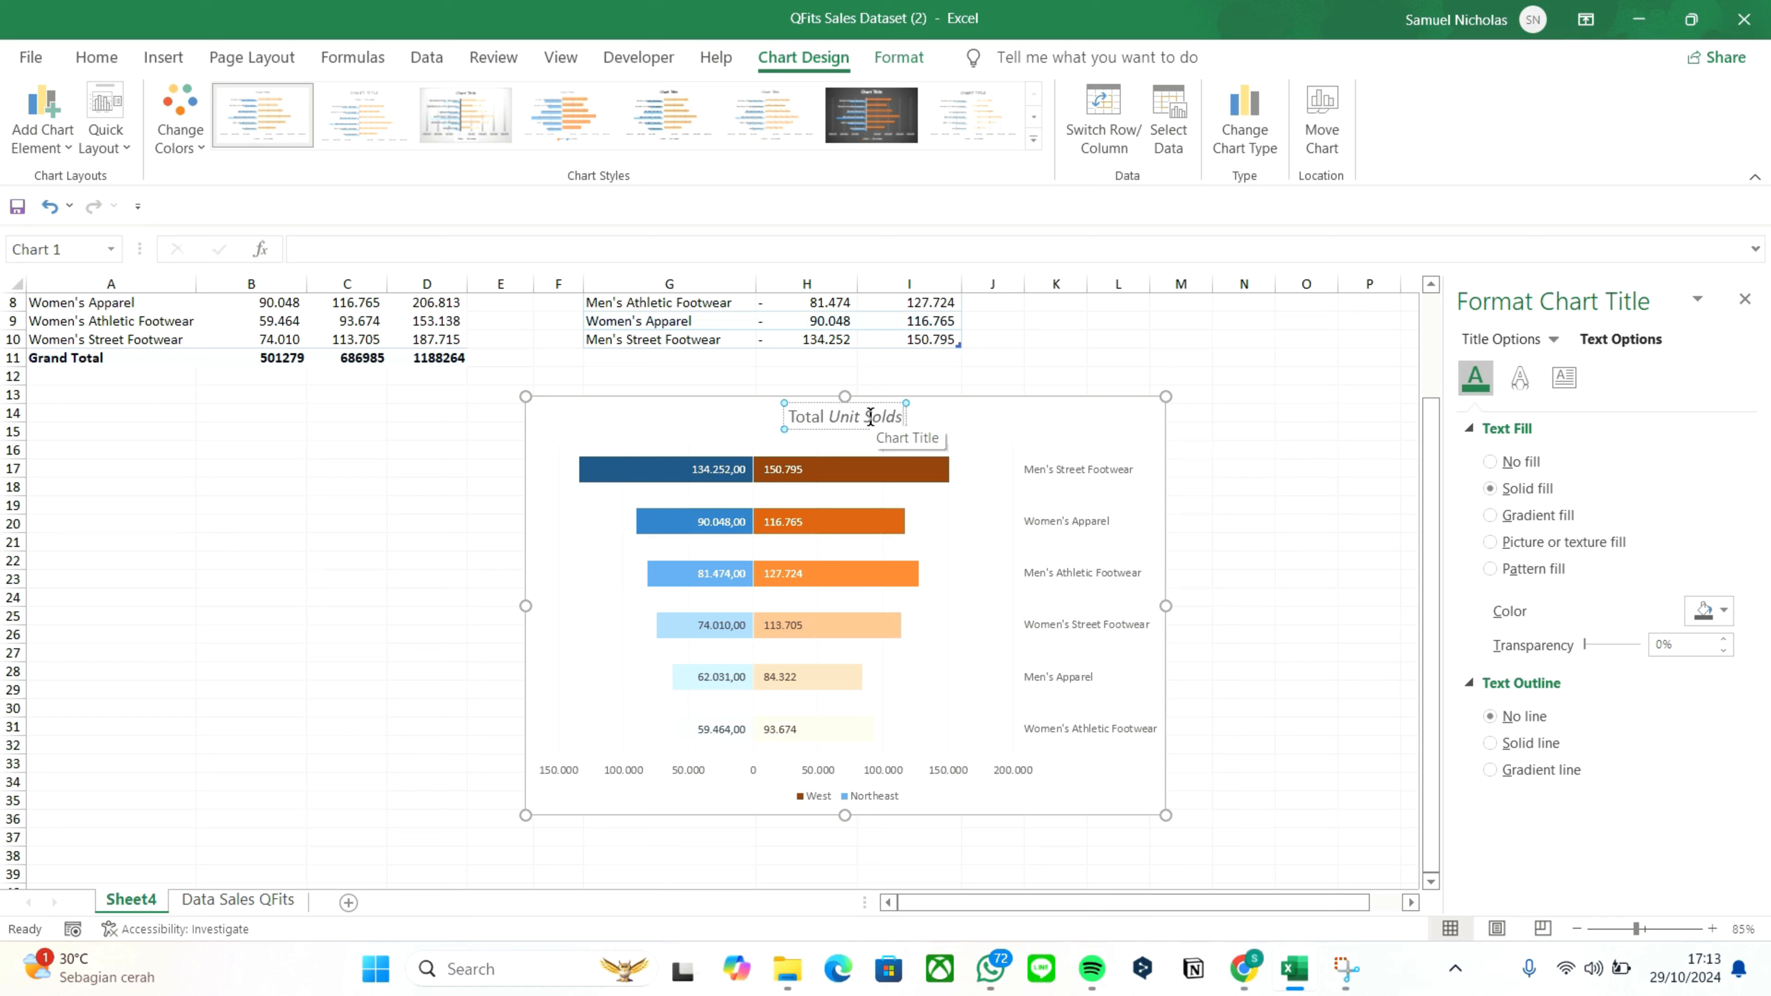
pyautogui.press('BackSpace')
pyautogui.write('Produk')
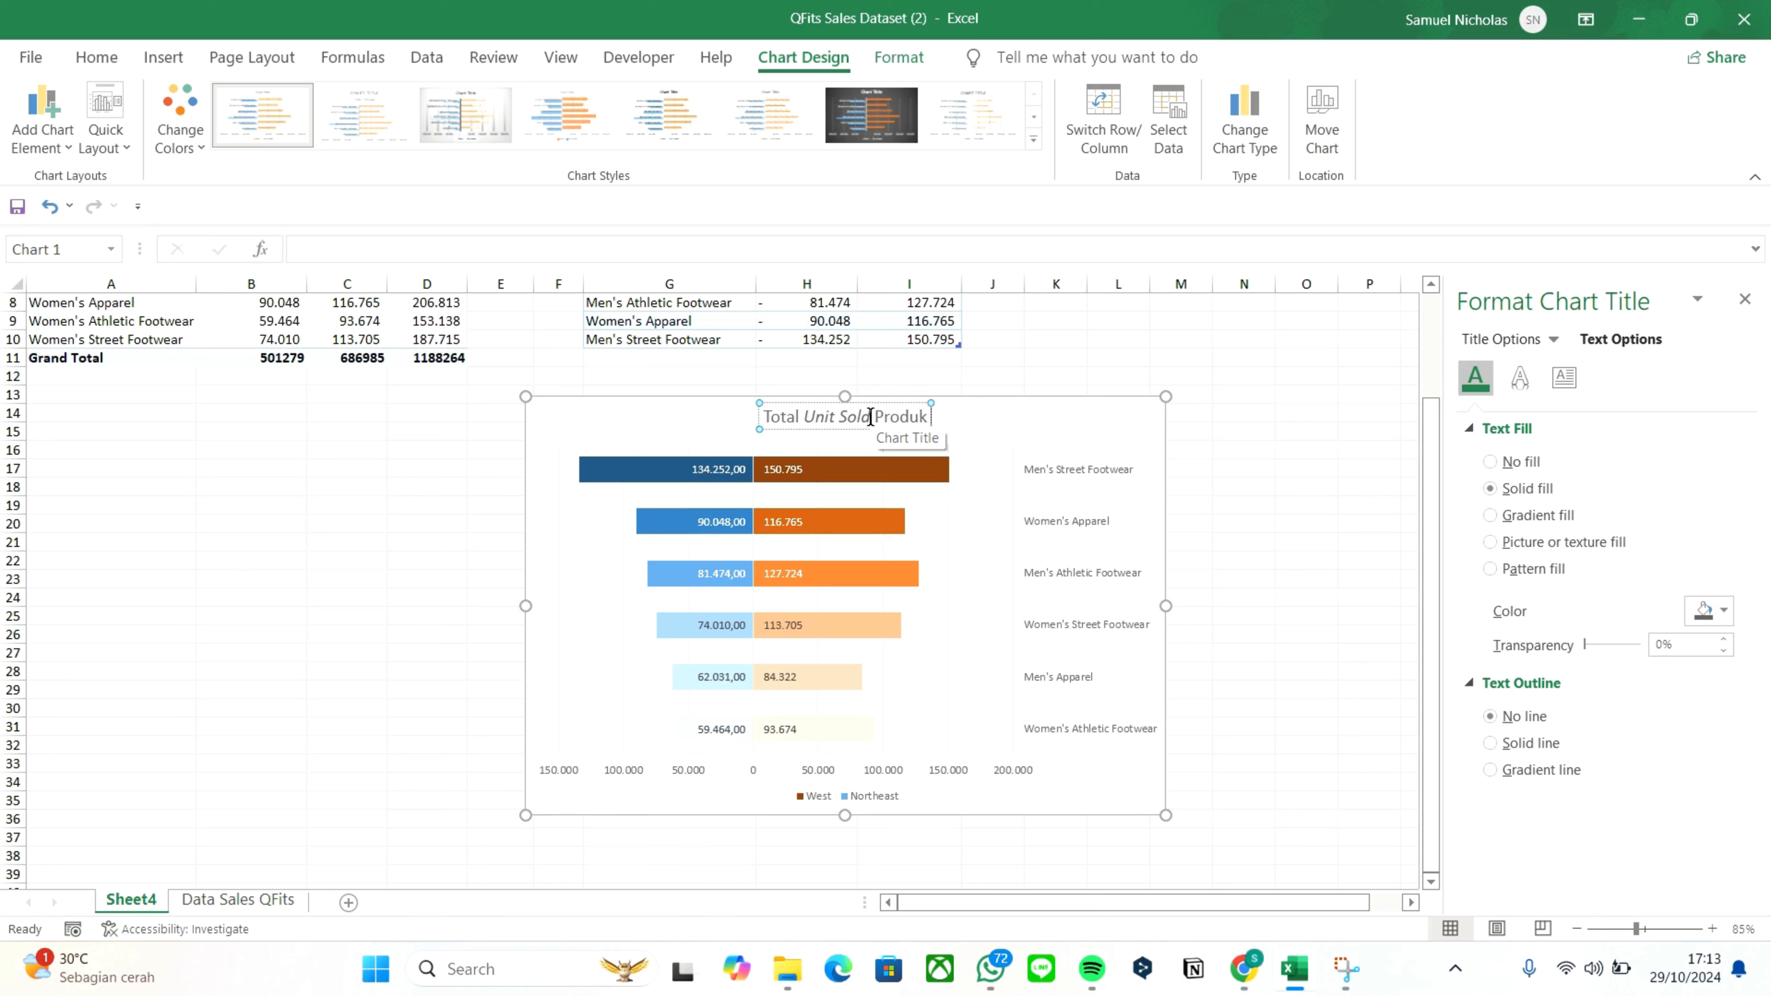
pyautogui.write(' pada No')
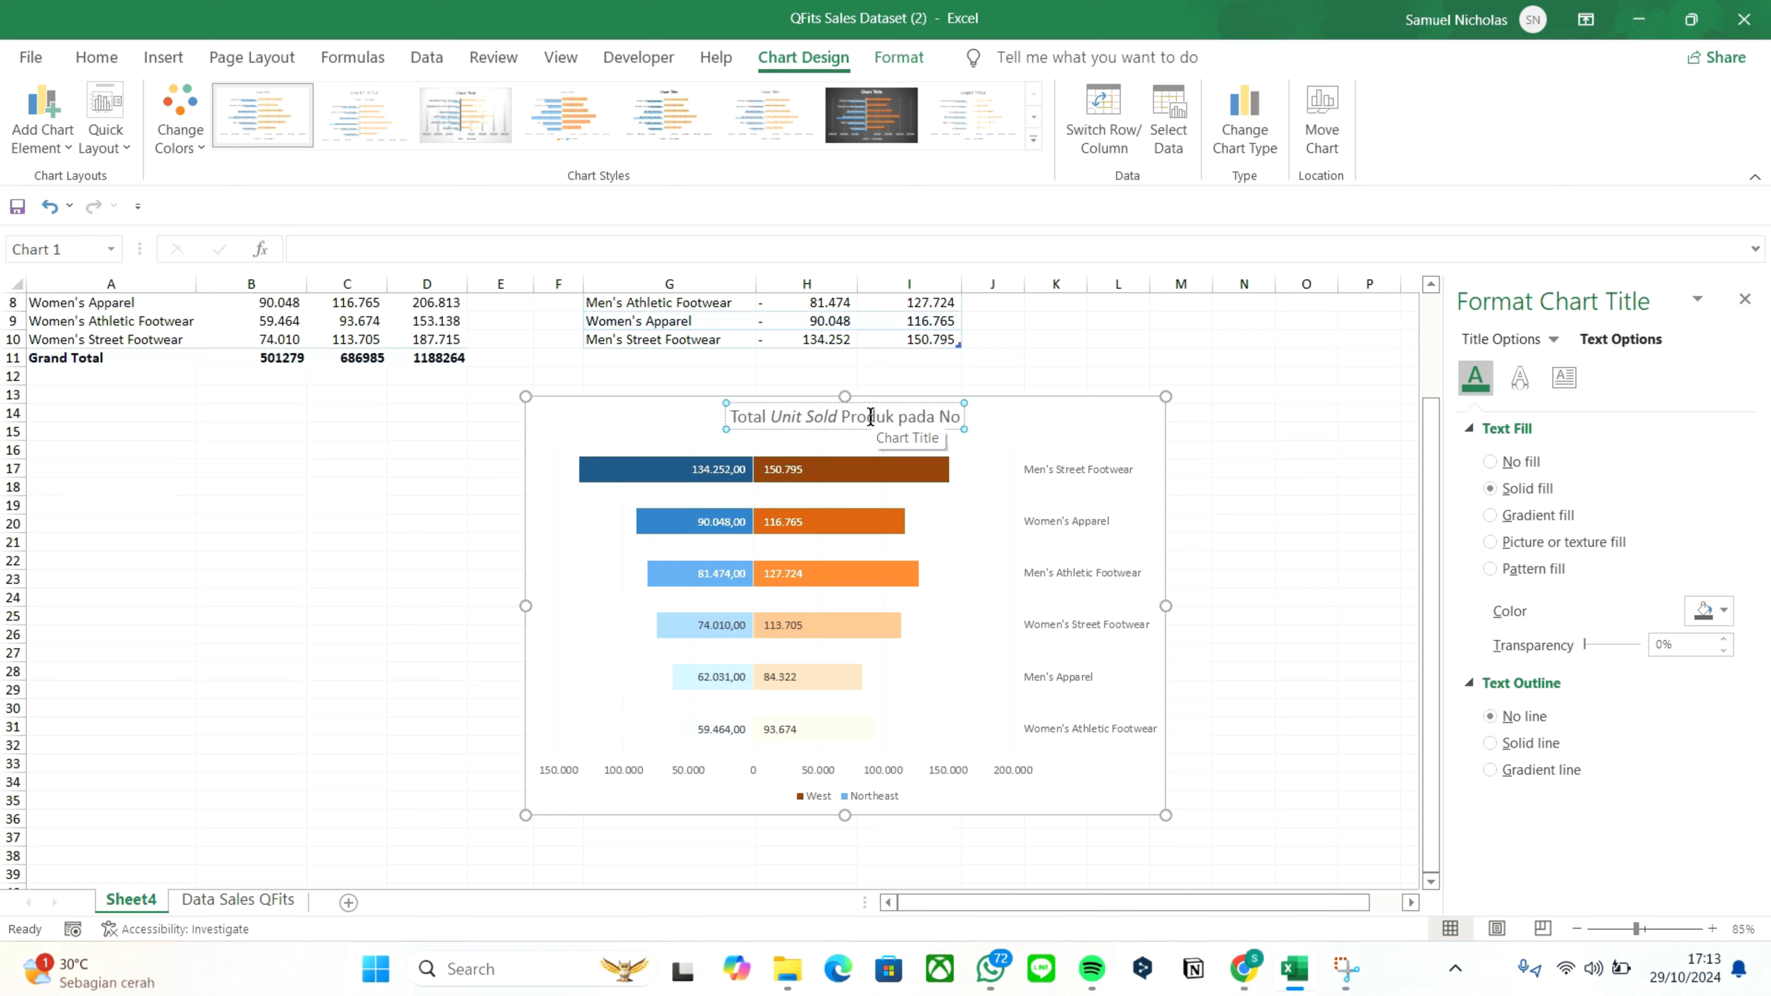
pyautogui.write('rthea')
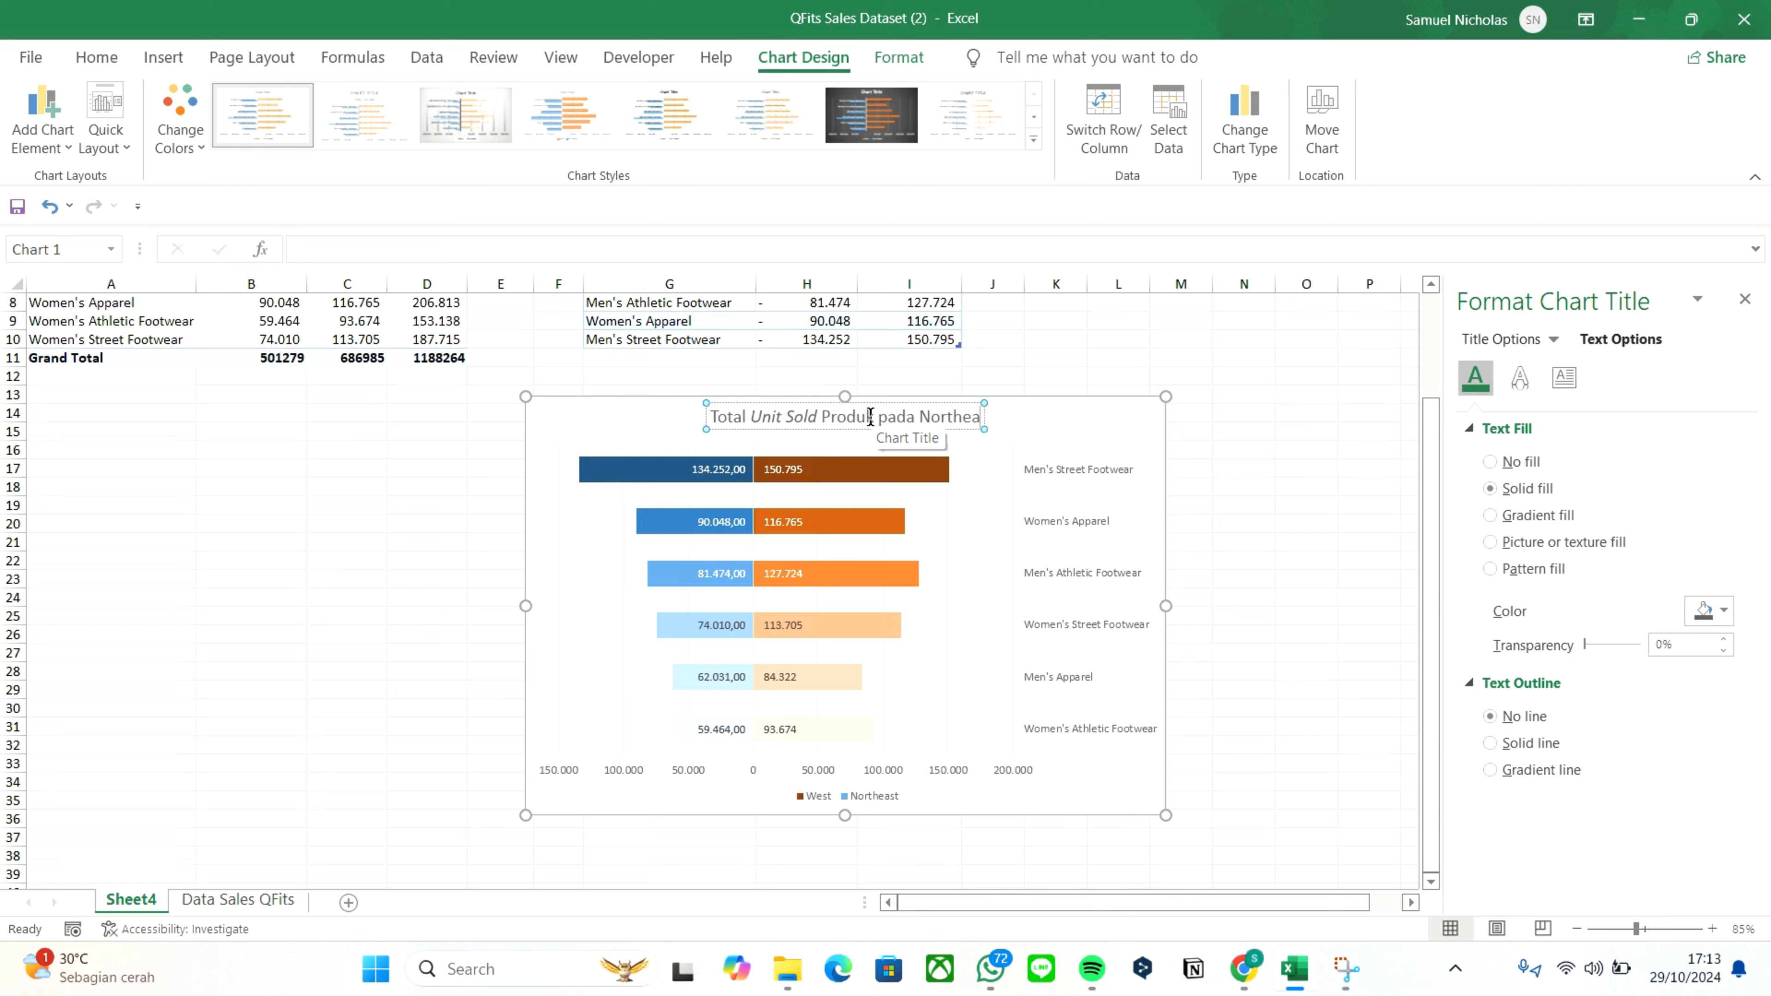
pyautogui.write('st dan West')
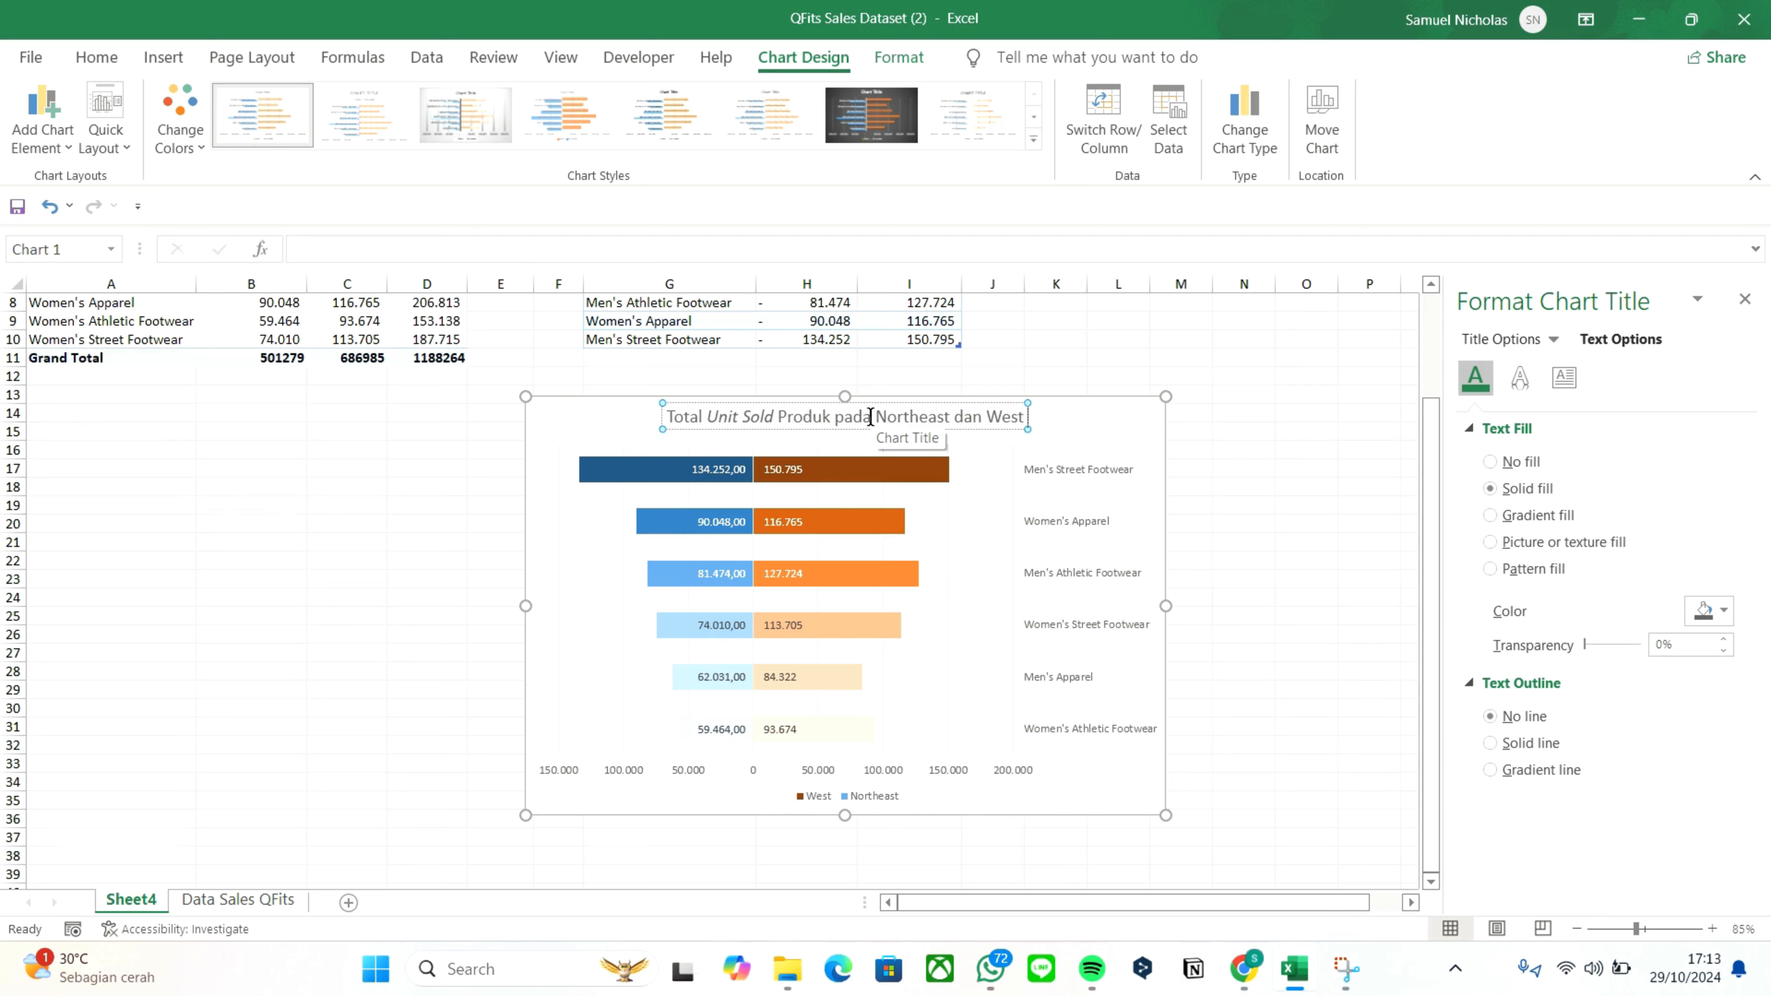
pyautogui.write(' Region')
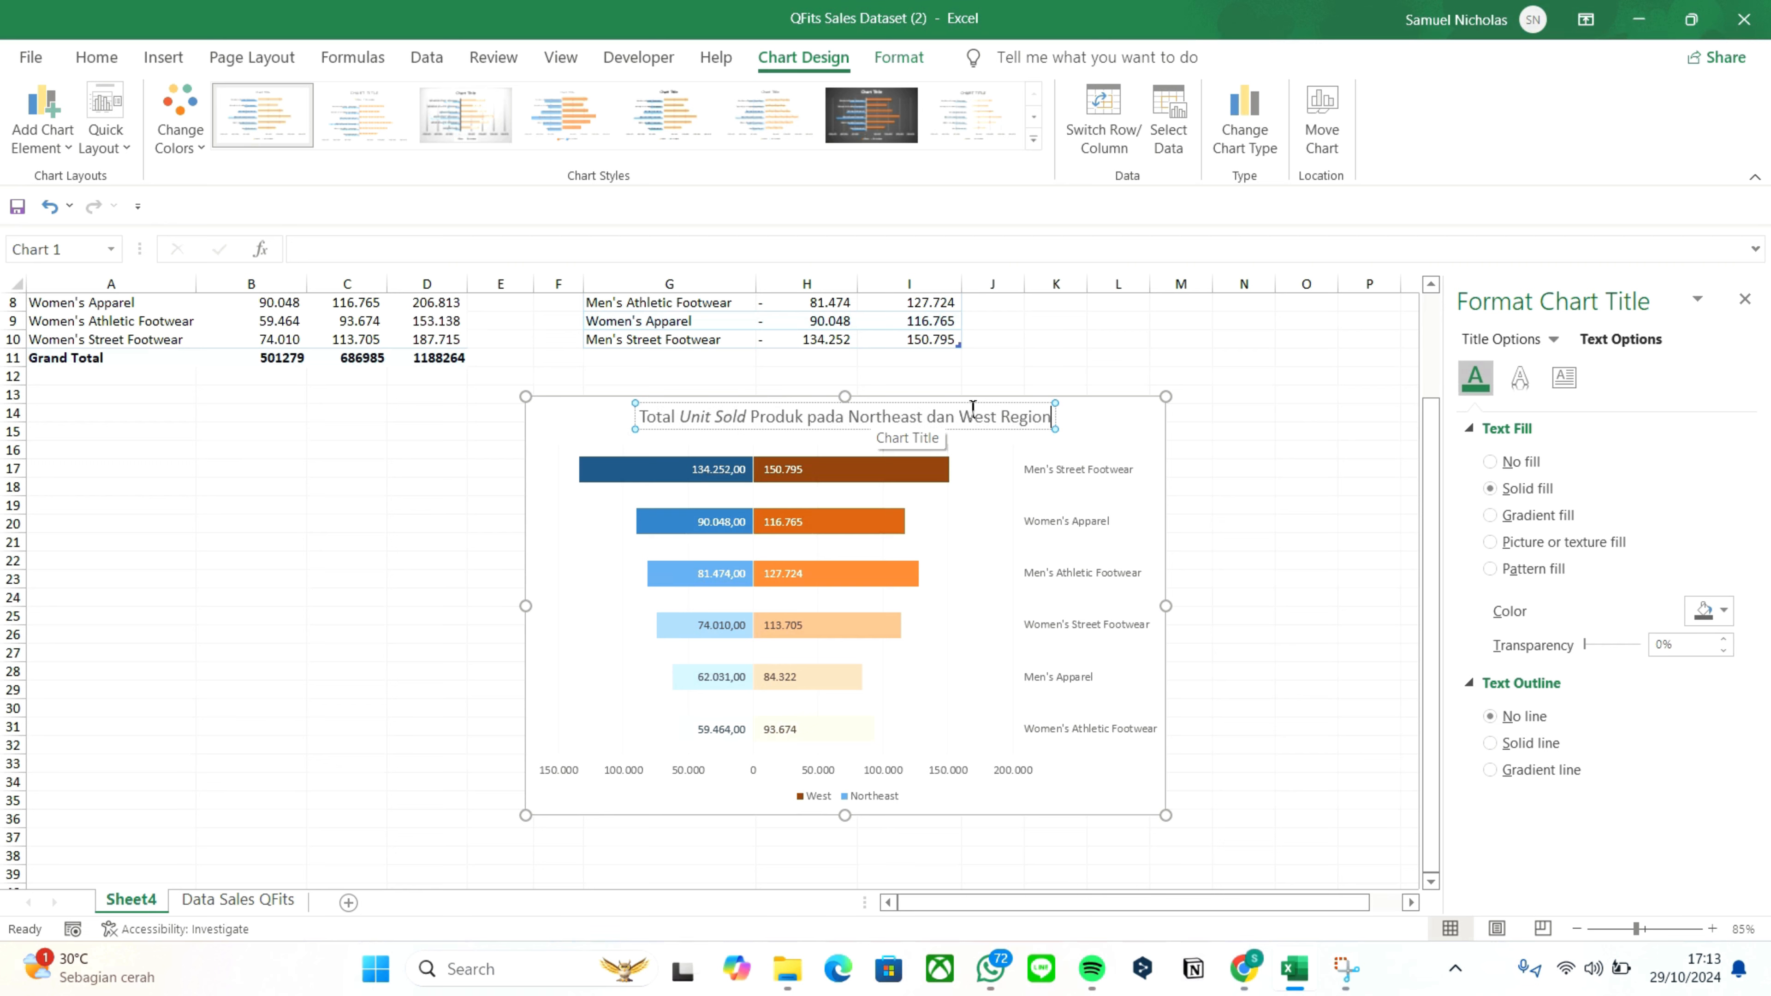
pyautogui.click(1301, 618)
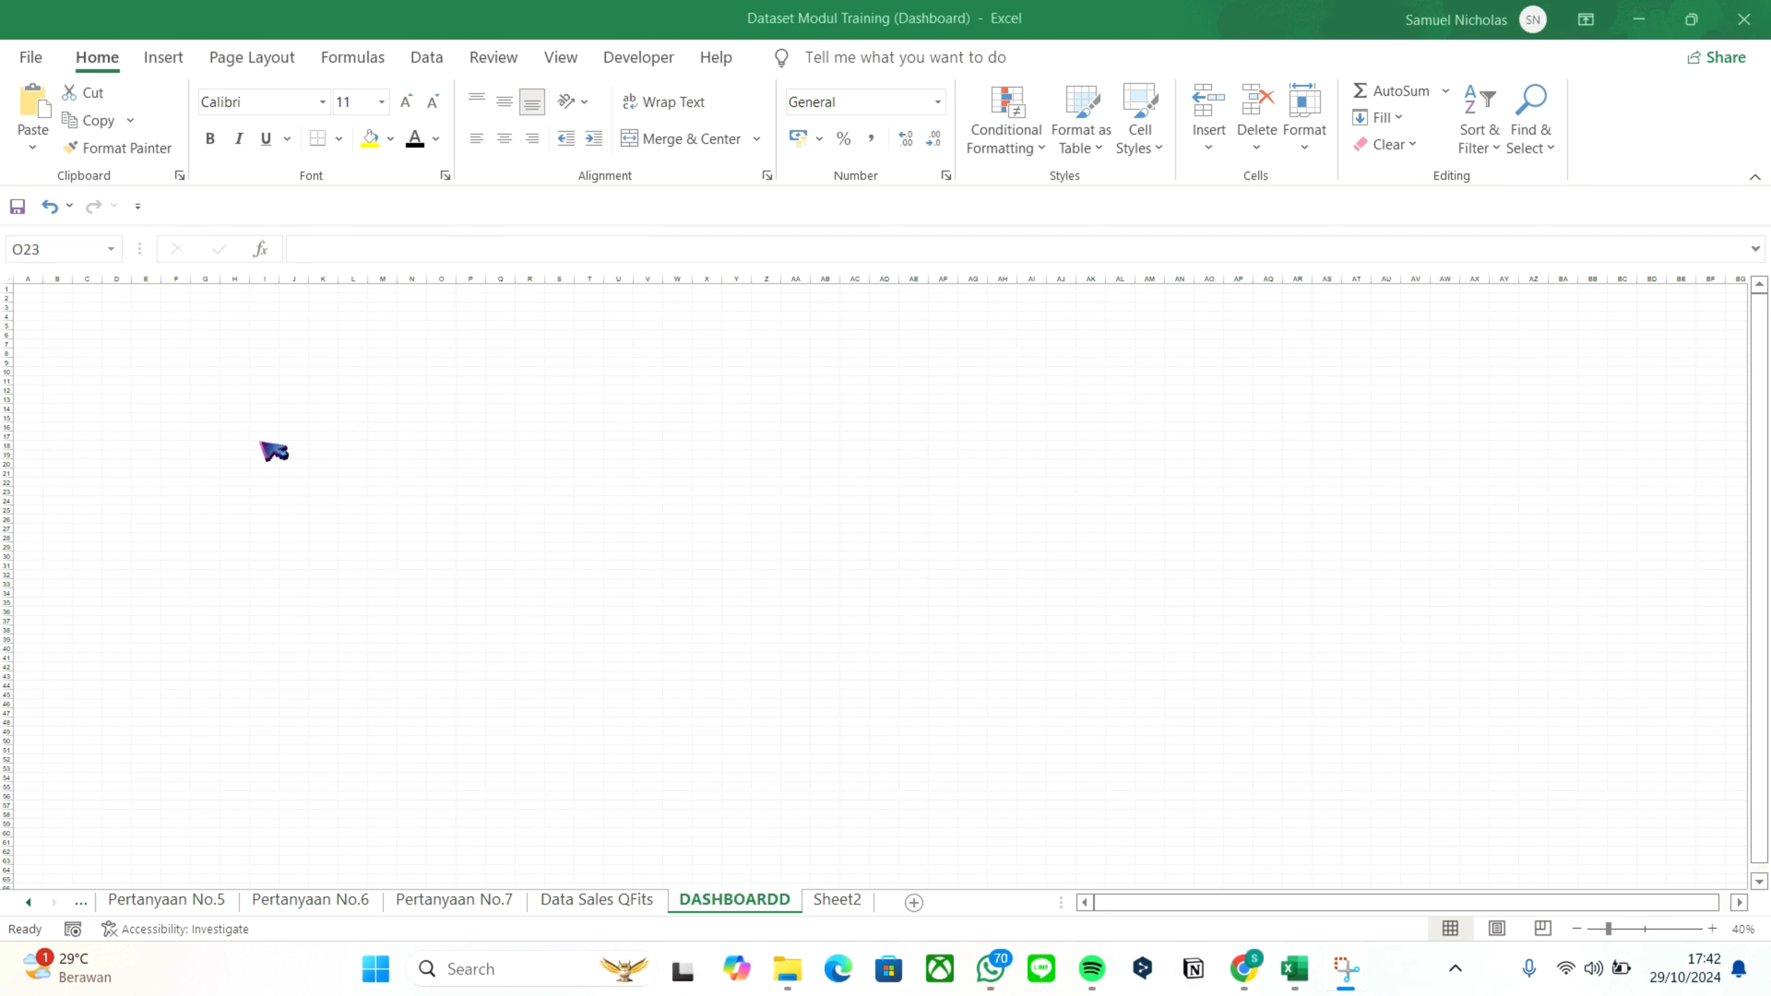
# Go to the Pertanyaan No.1 sheet and copy its chart comparing total product sales for 2022-2023
pyautogui.keyDown('ctrl'); pyautogui.scroll(2, 284, 470); pyautogui.keyUp('ctrl')
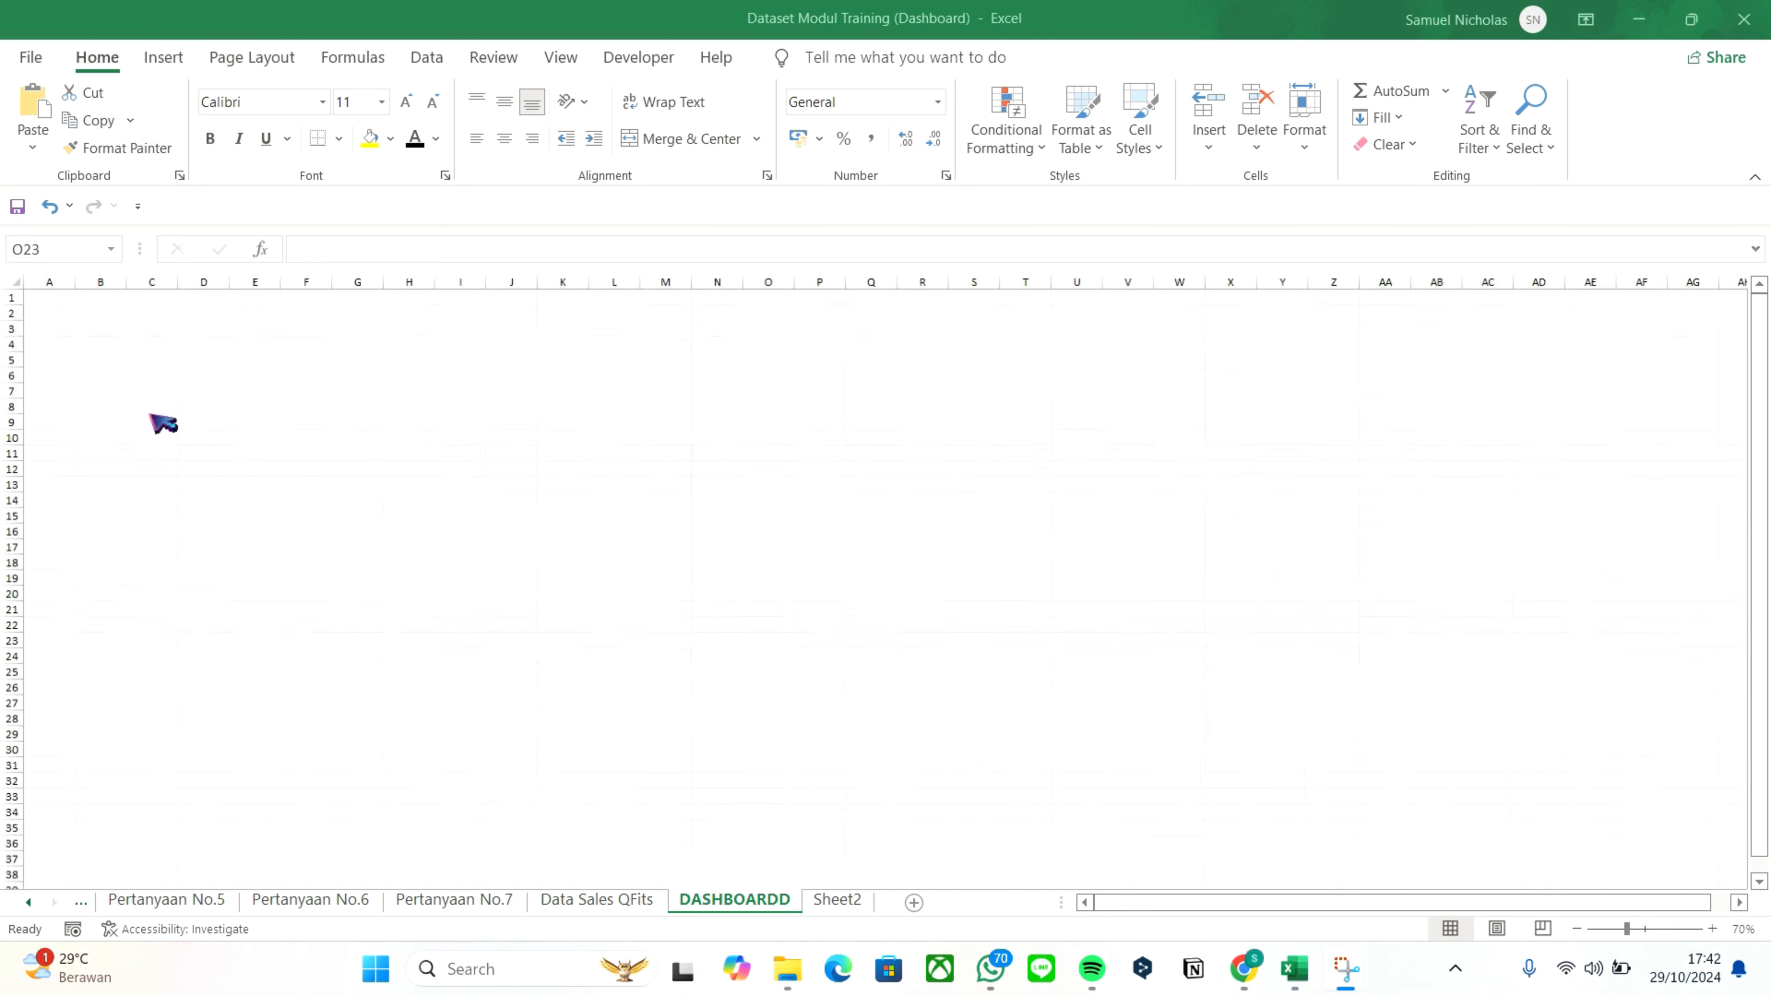
pyautogui.click(197, 901)
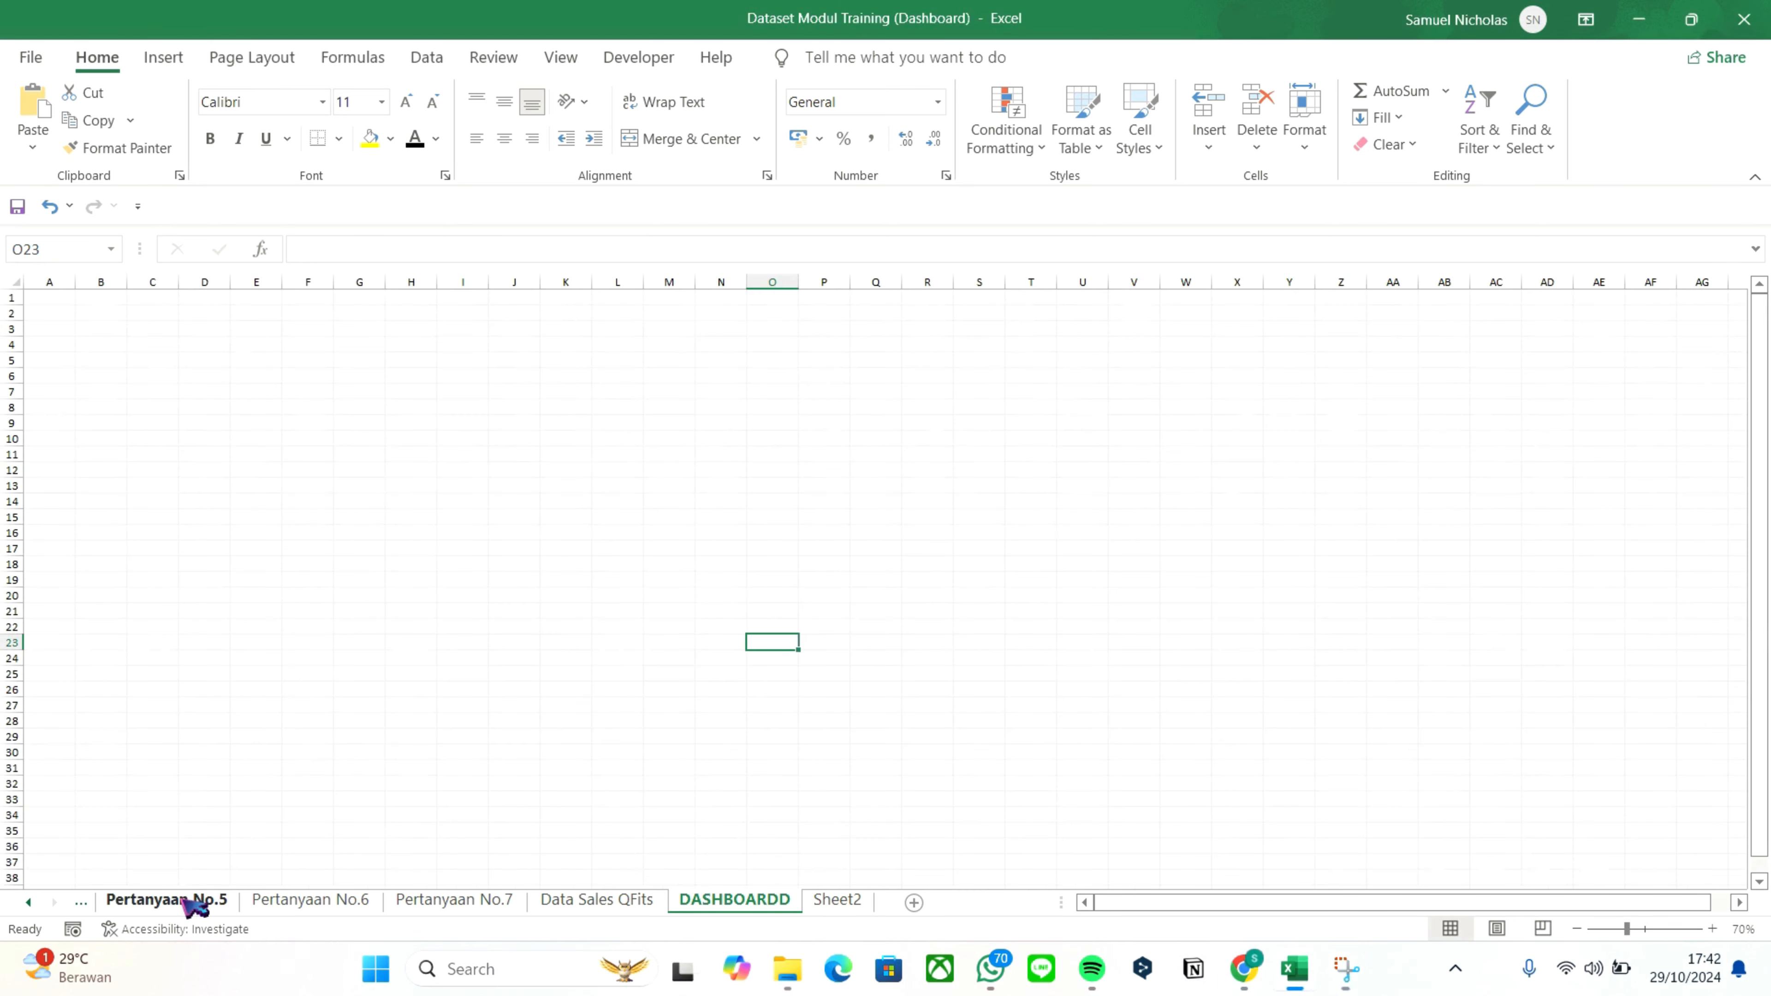
pyautogui.click(81, 903)
pyautogui.click(82, 901)
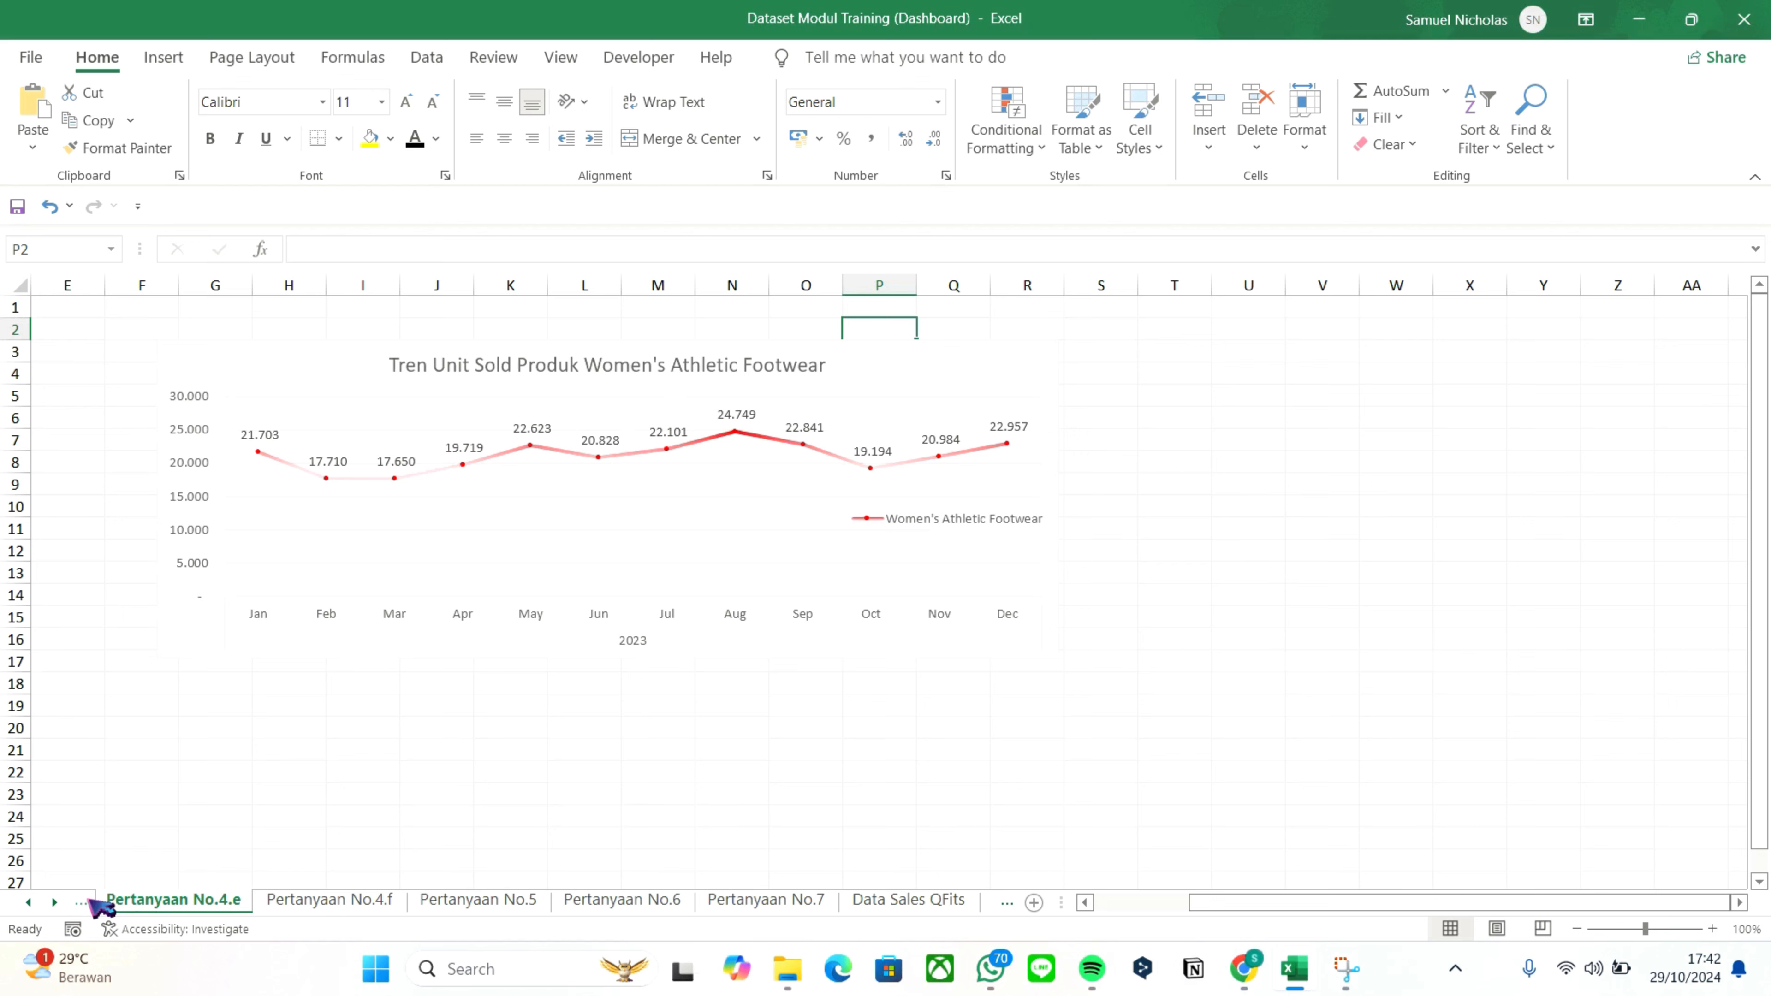
pyautogui.click(80, 902)
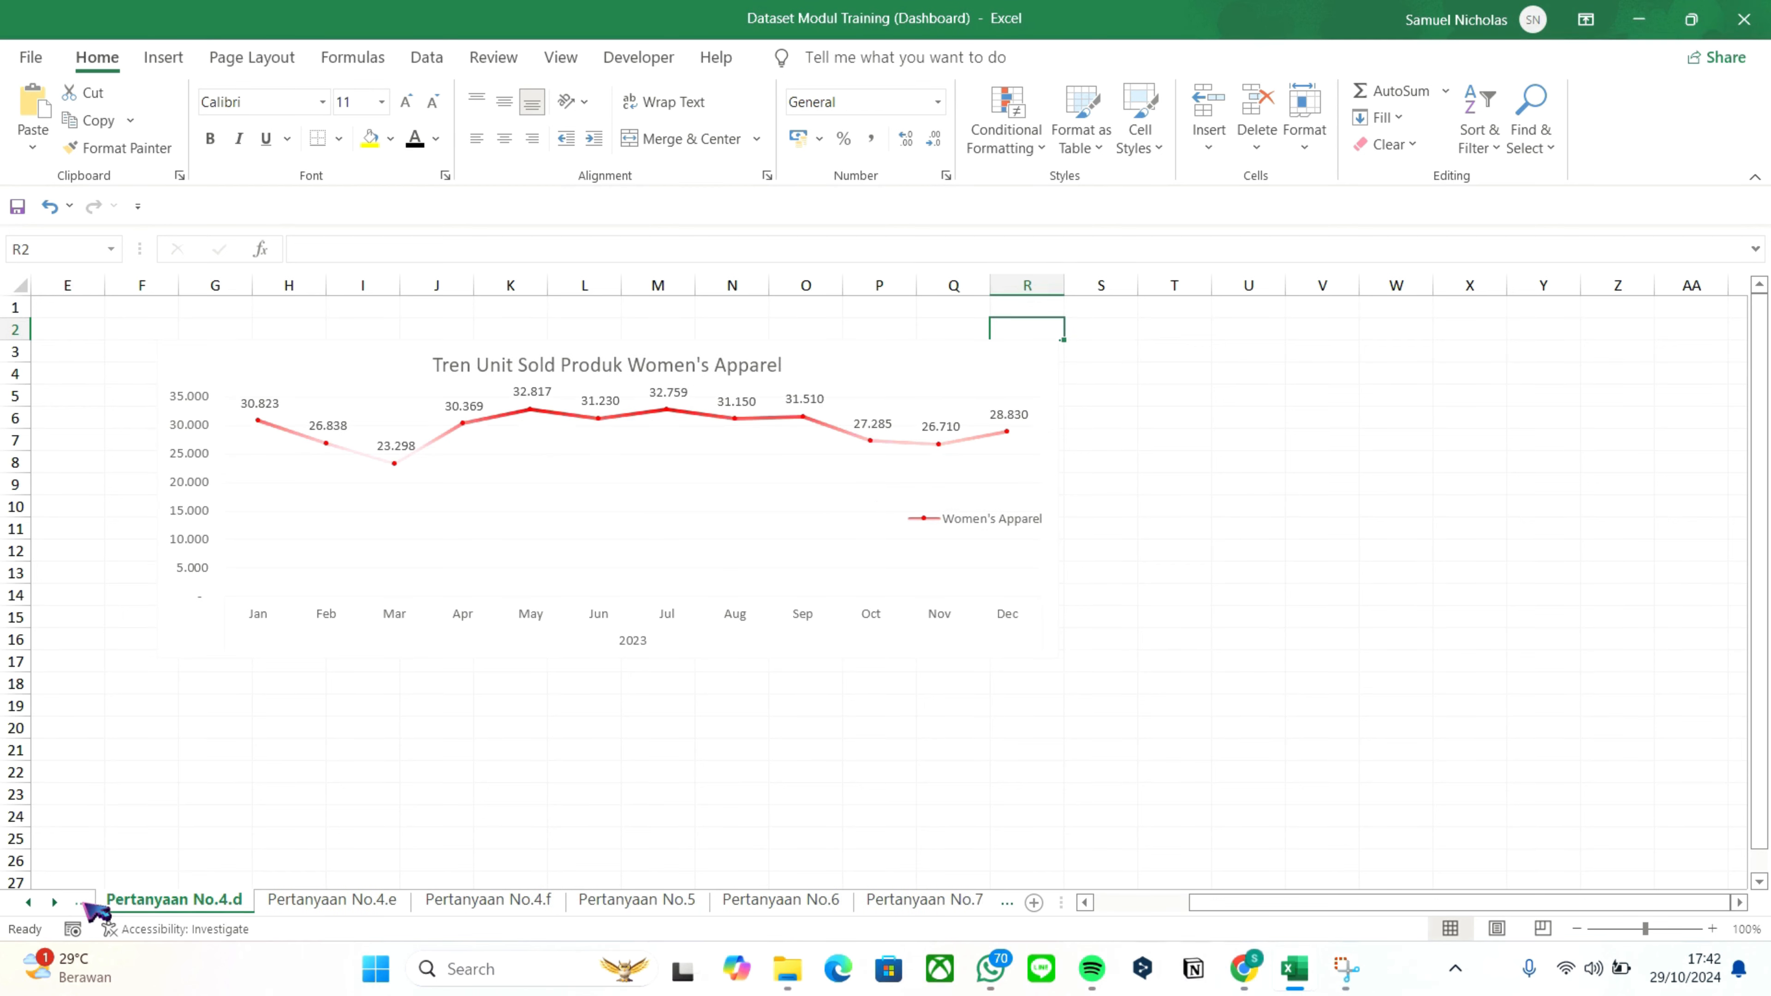
pyautogui.click(81, 903)
pyautogui.click(80, 903)
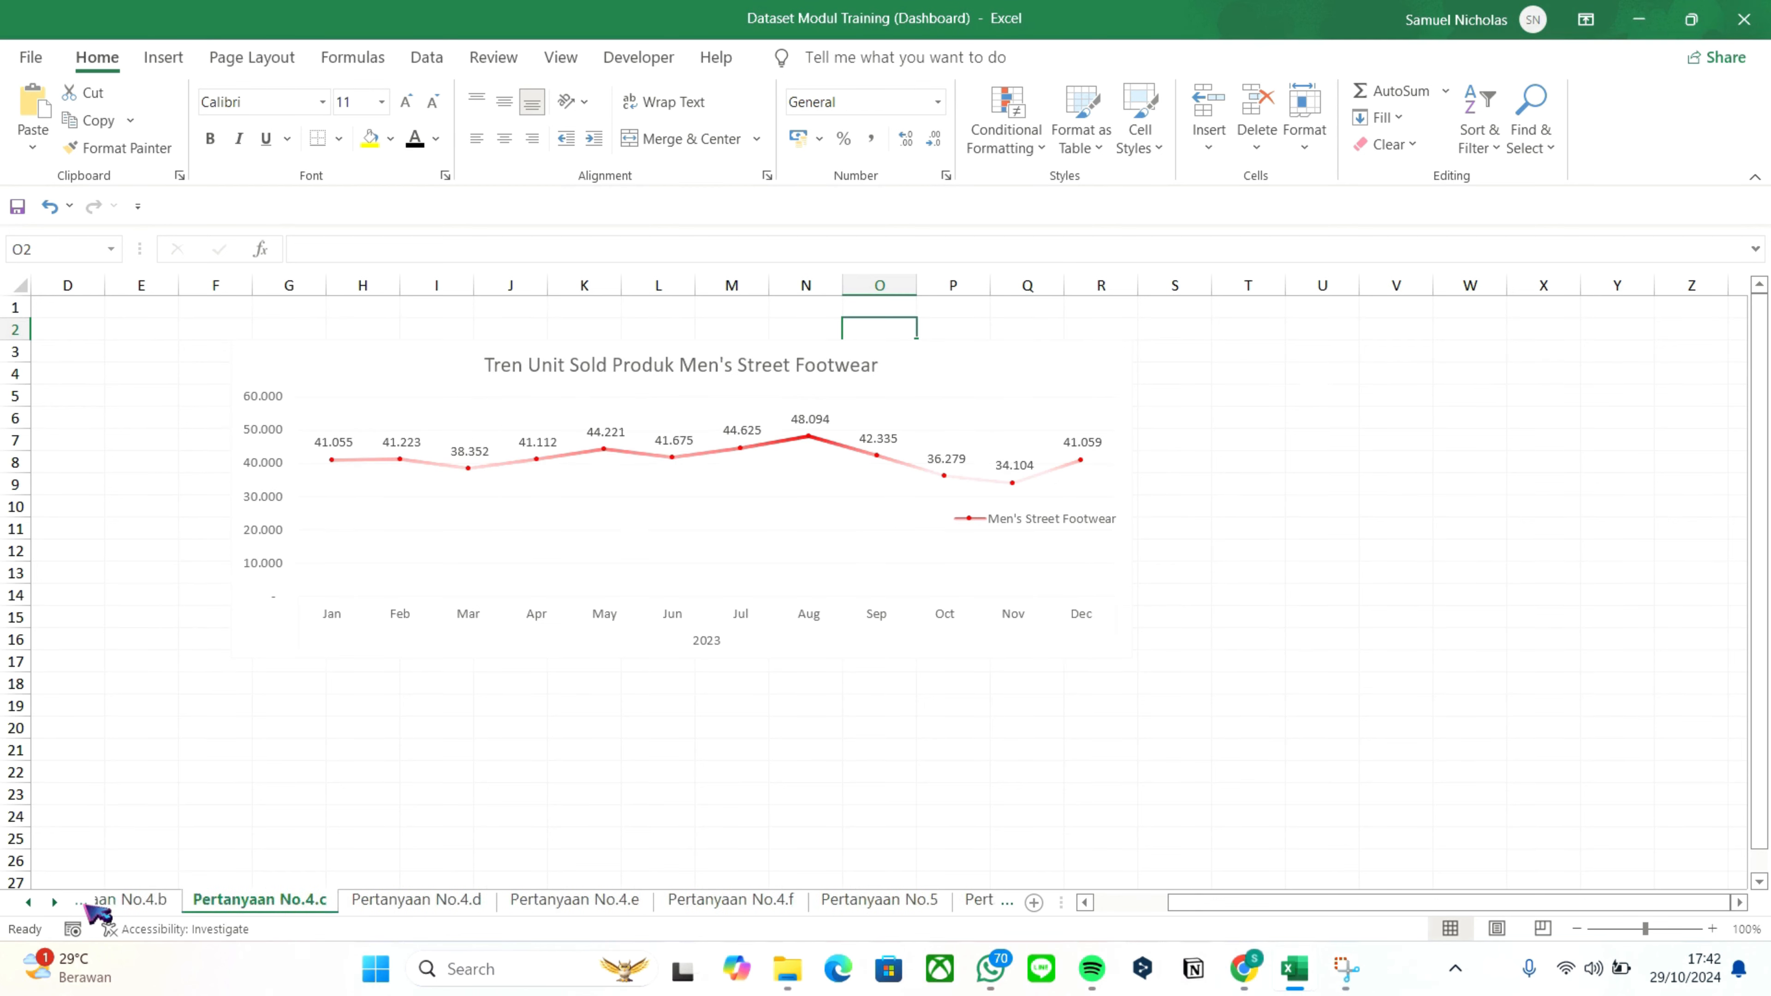
pyautogui.click(80, 903)
pyautogui.click(82, 902)
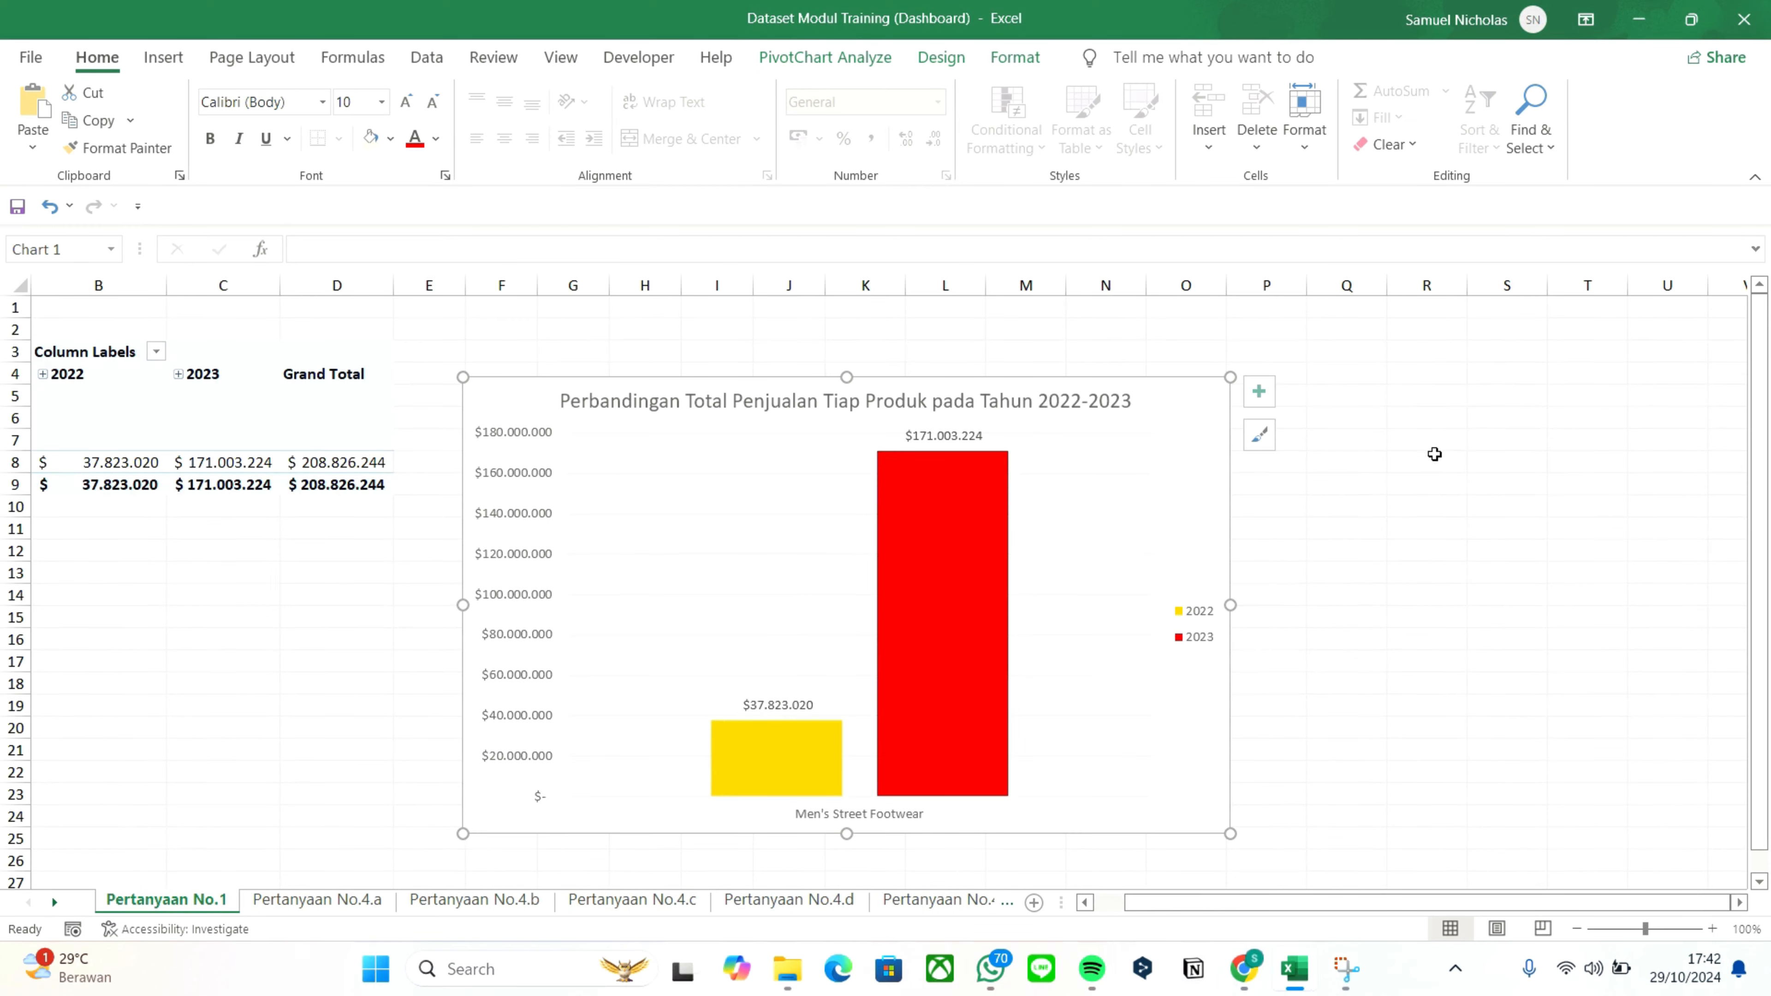
pyautogui.click(1435, 454)
pyautogui.click(1211, 405)
# Paste the copied sales comparison chart into the DASHBOARDD sheet at cell C8
pyautogui.click(54, 901)
pyautogui.click(54, 902)
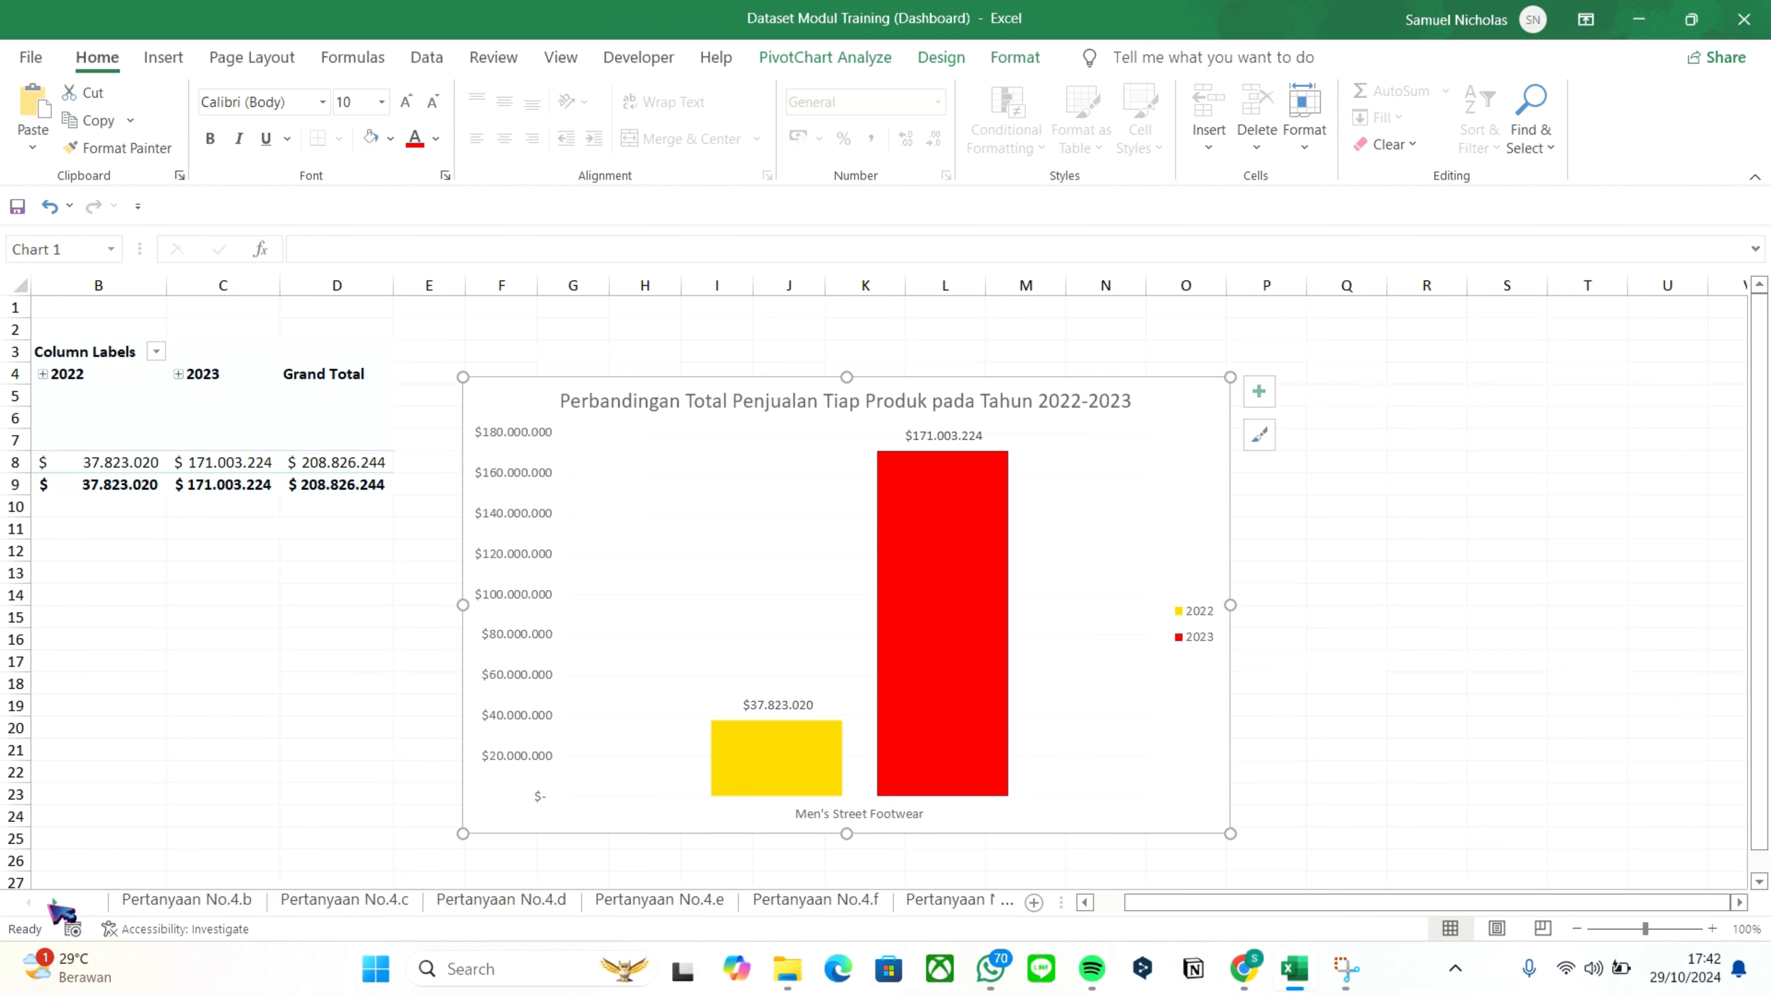
pyautogui.click(54, 902)
pyautogui.click(54, 902)
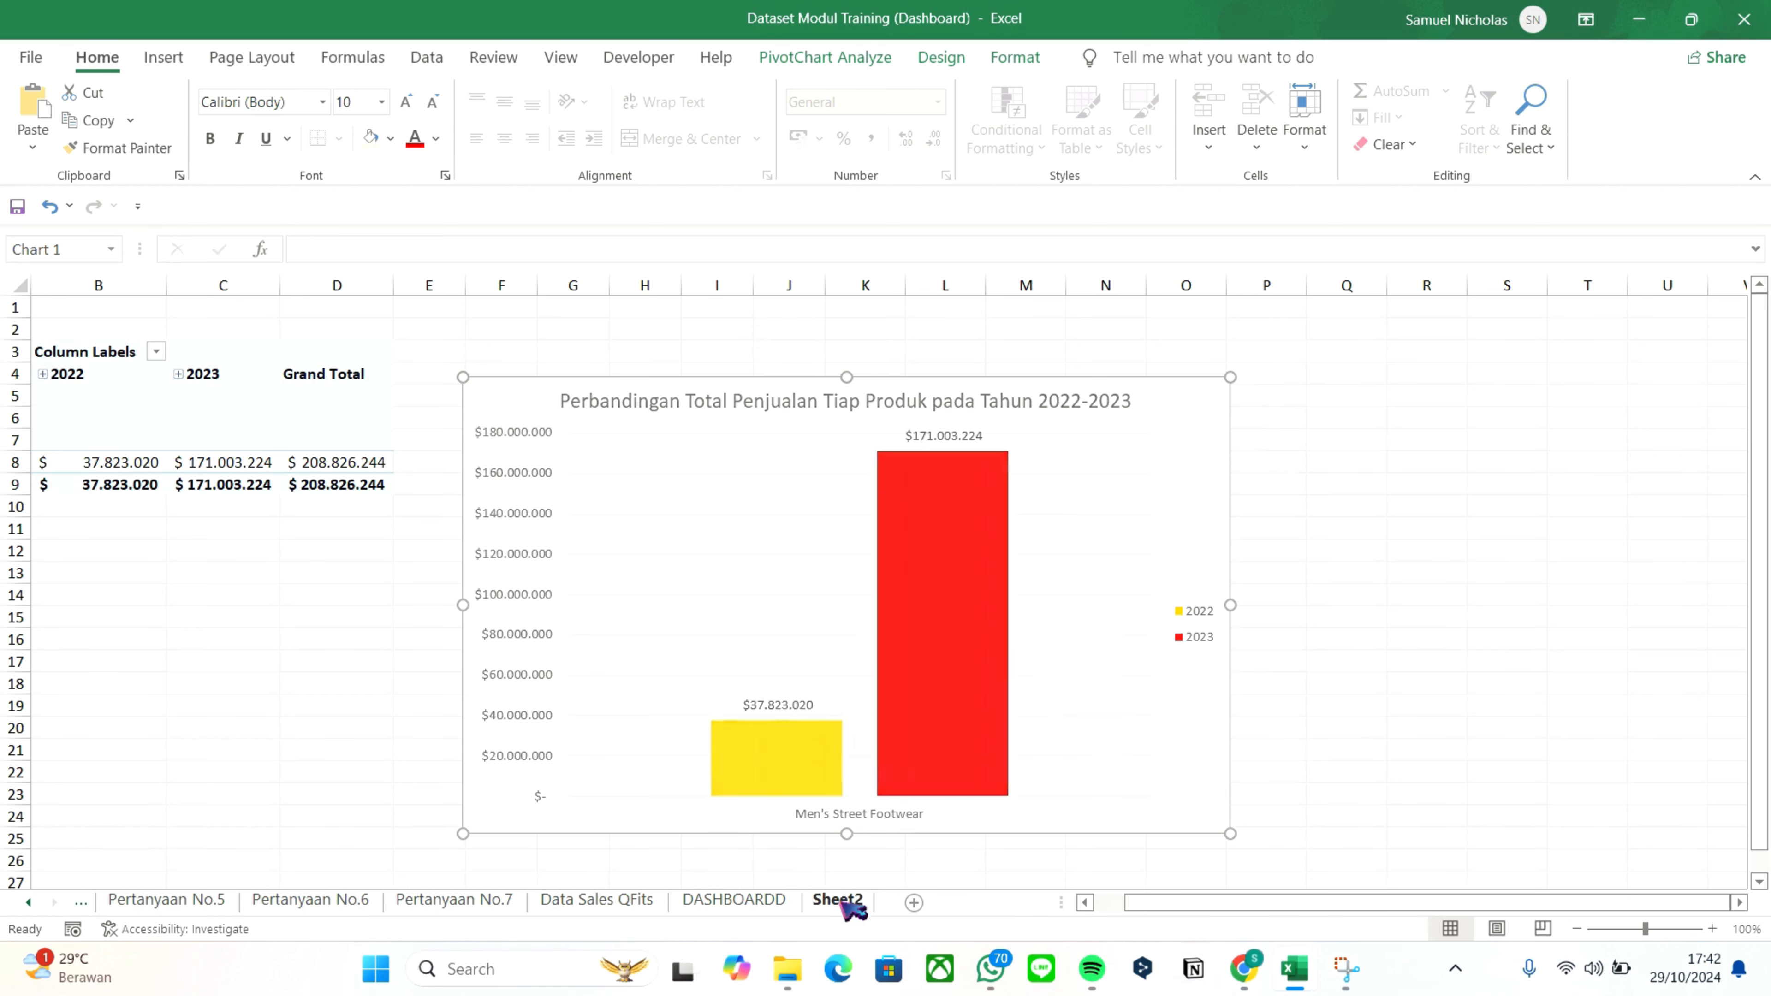
pyautogui.click(767, 901)
pyautogui.click(248, 345)
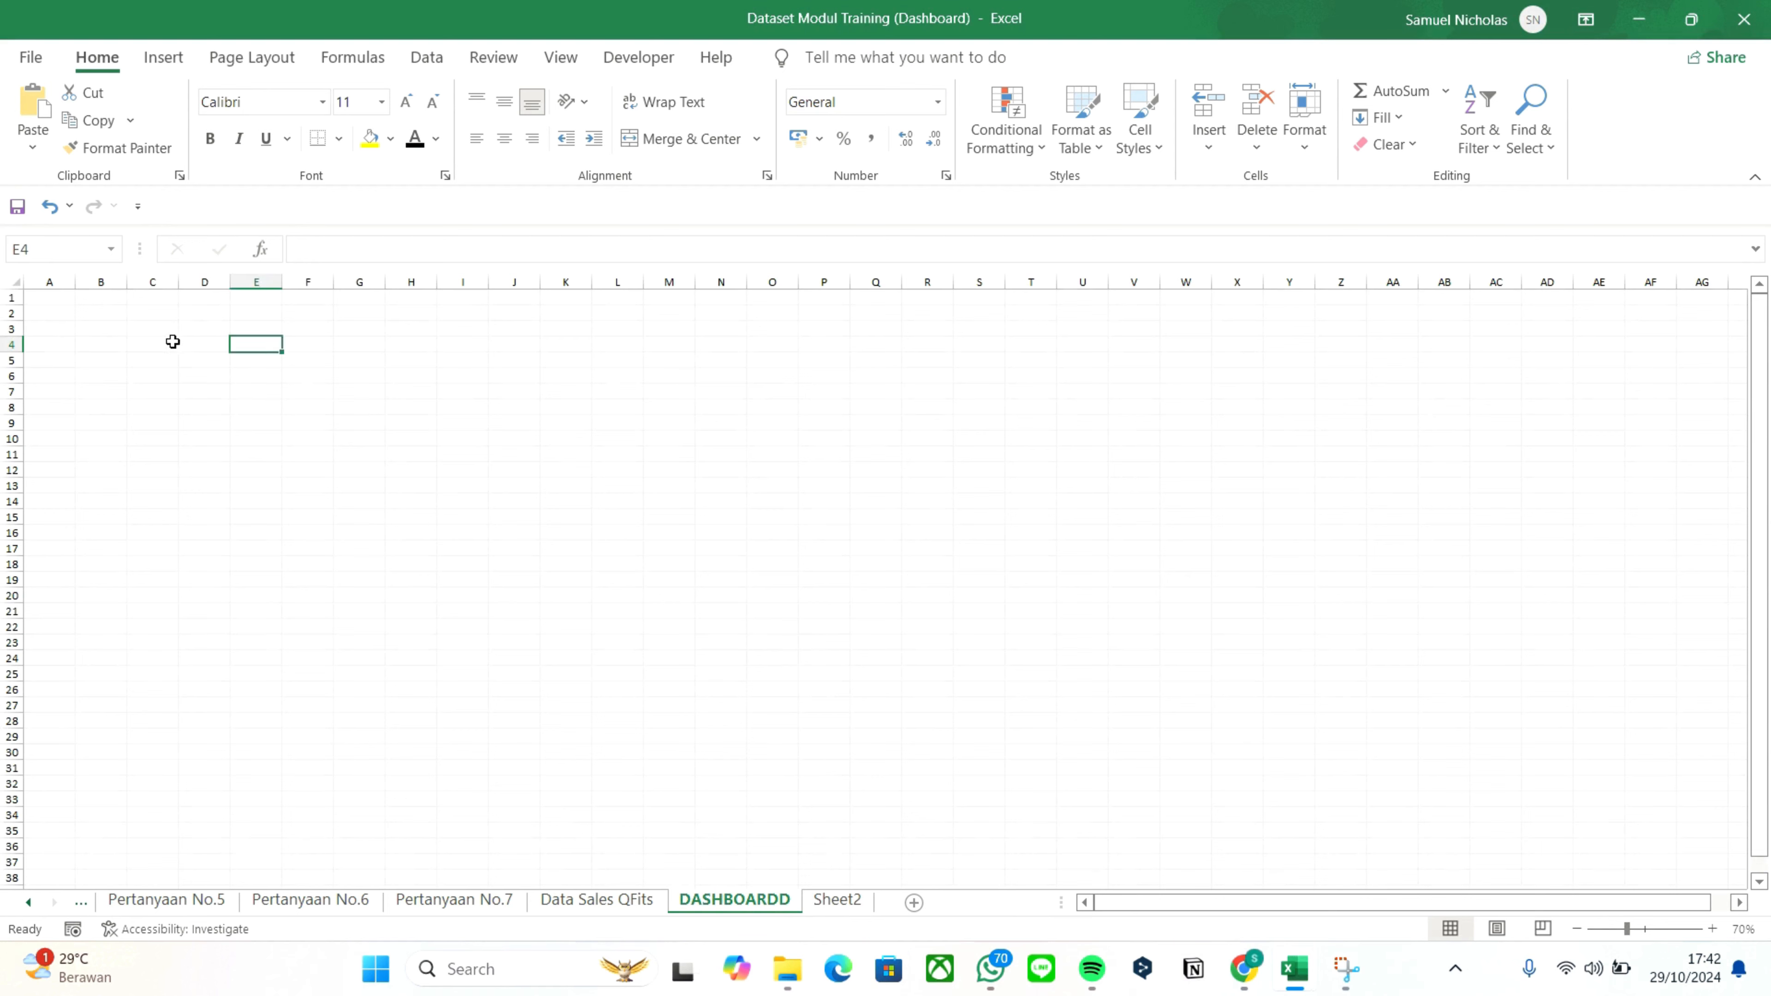
pyautogui.click(170, 342)
pyautogui.click(157, 408)
pyautogui.hotkey('ctrl', 'v')
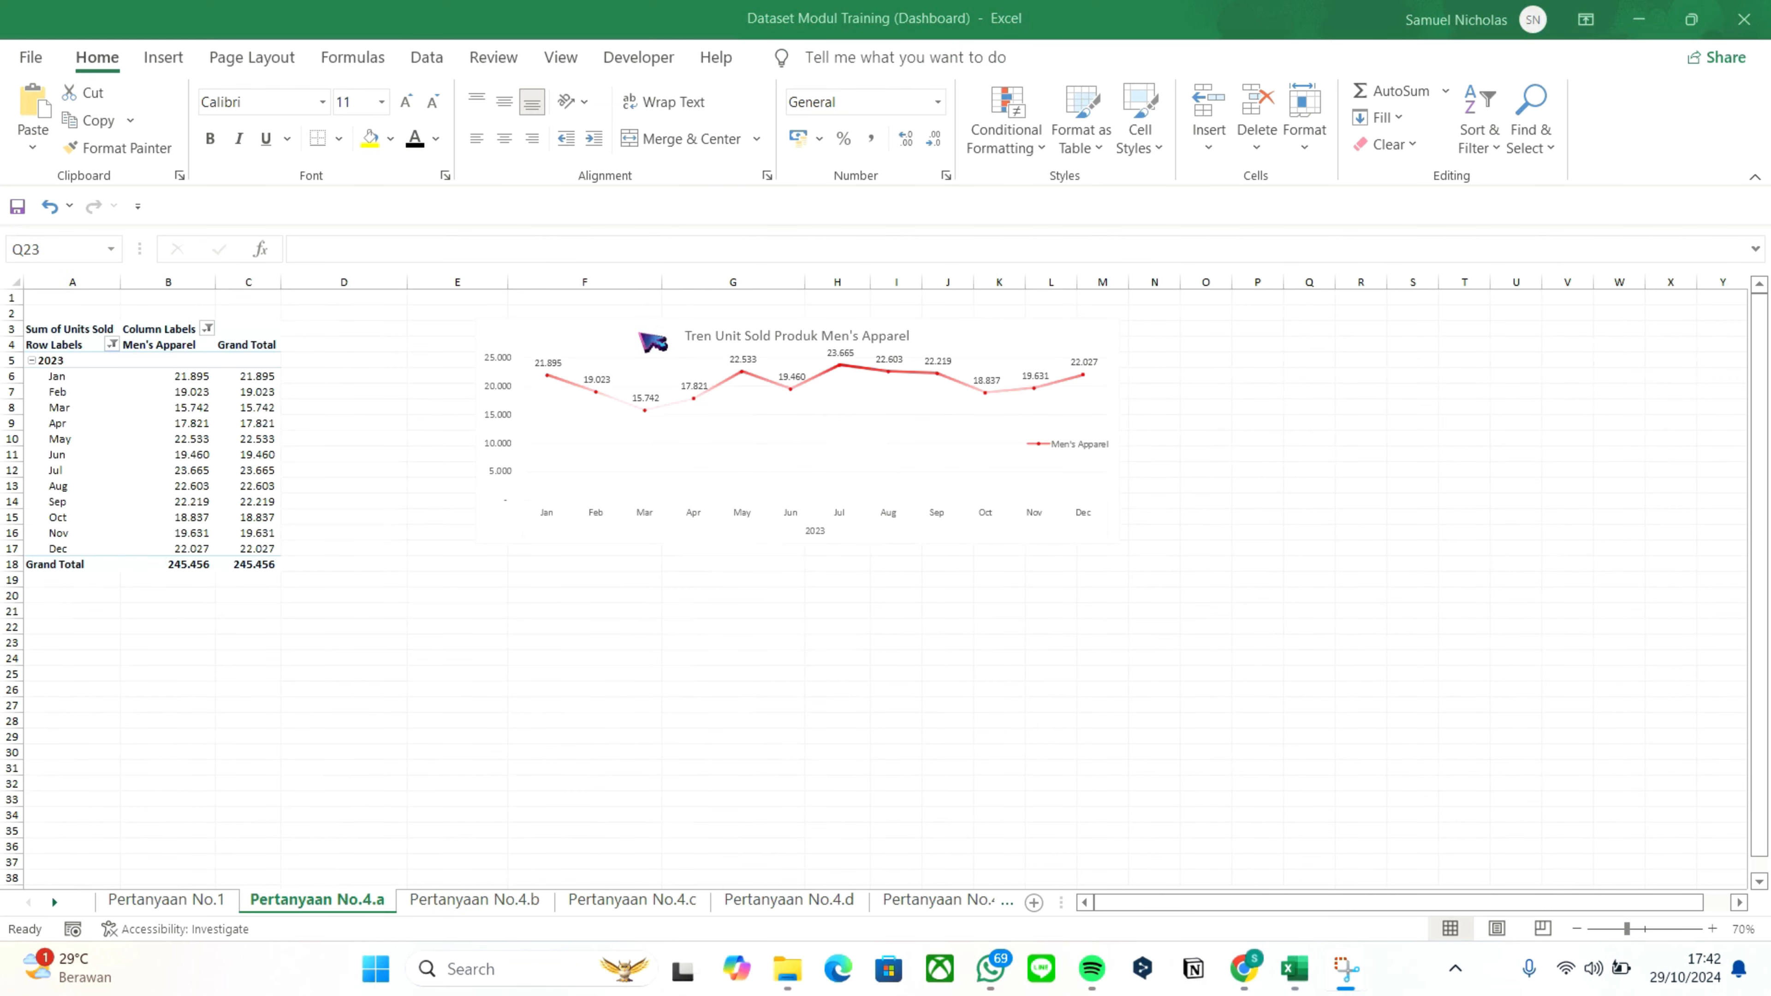
# Copy the Men's Apparel trend chart from Pertanyaan No.4.a into the DASHBOARDD sheet and place it beside the 2022-2023 sales comparison chart
pyautogui.click(645, 339)
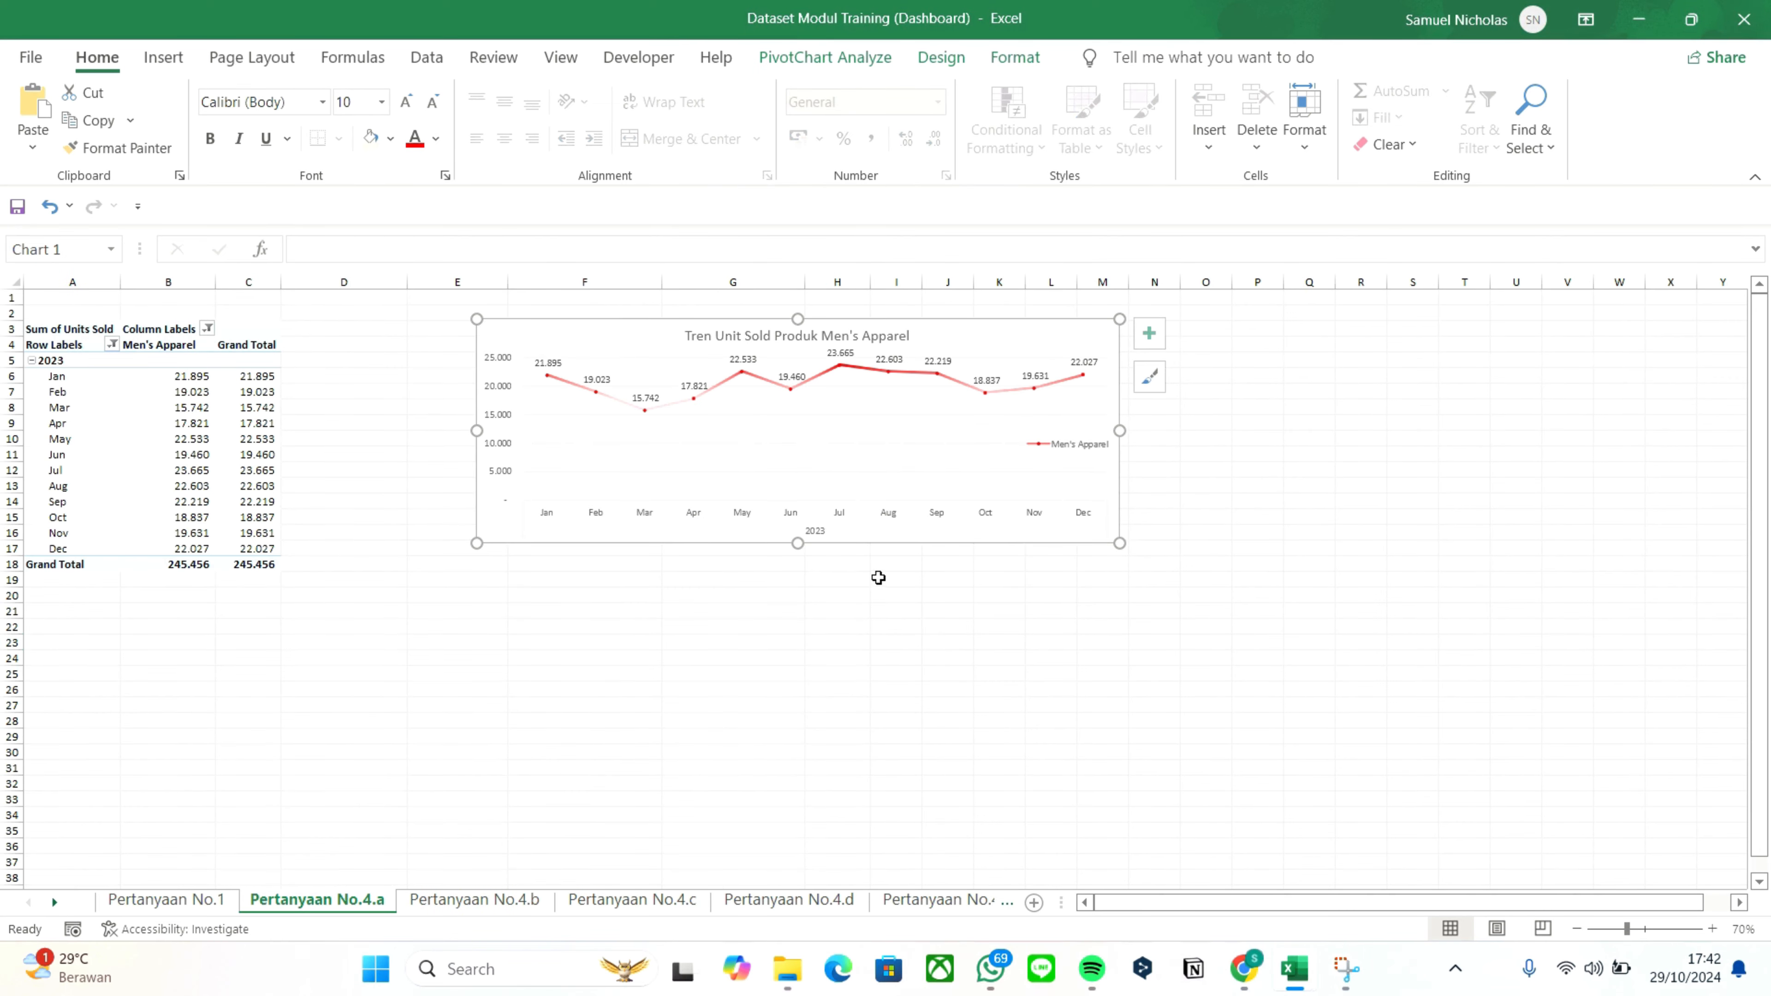
pyautogui.scroll(-5, 82, 906)
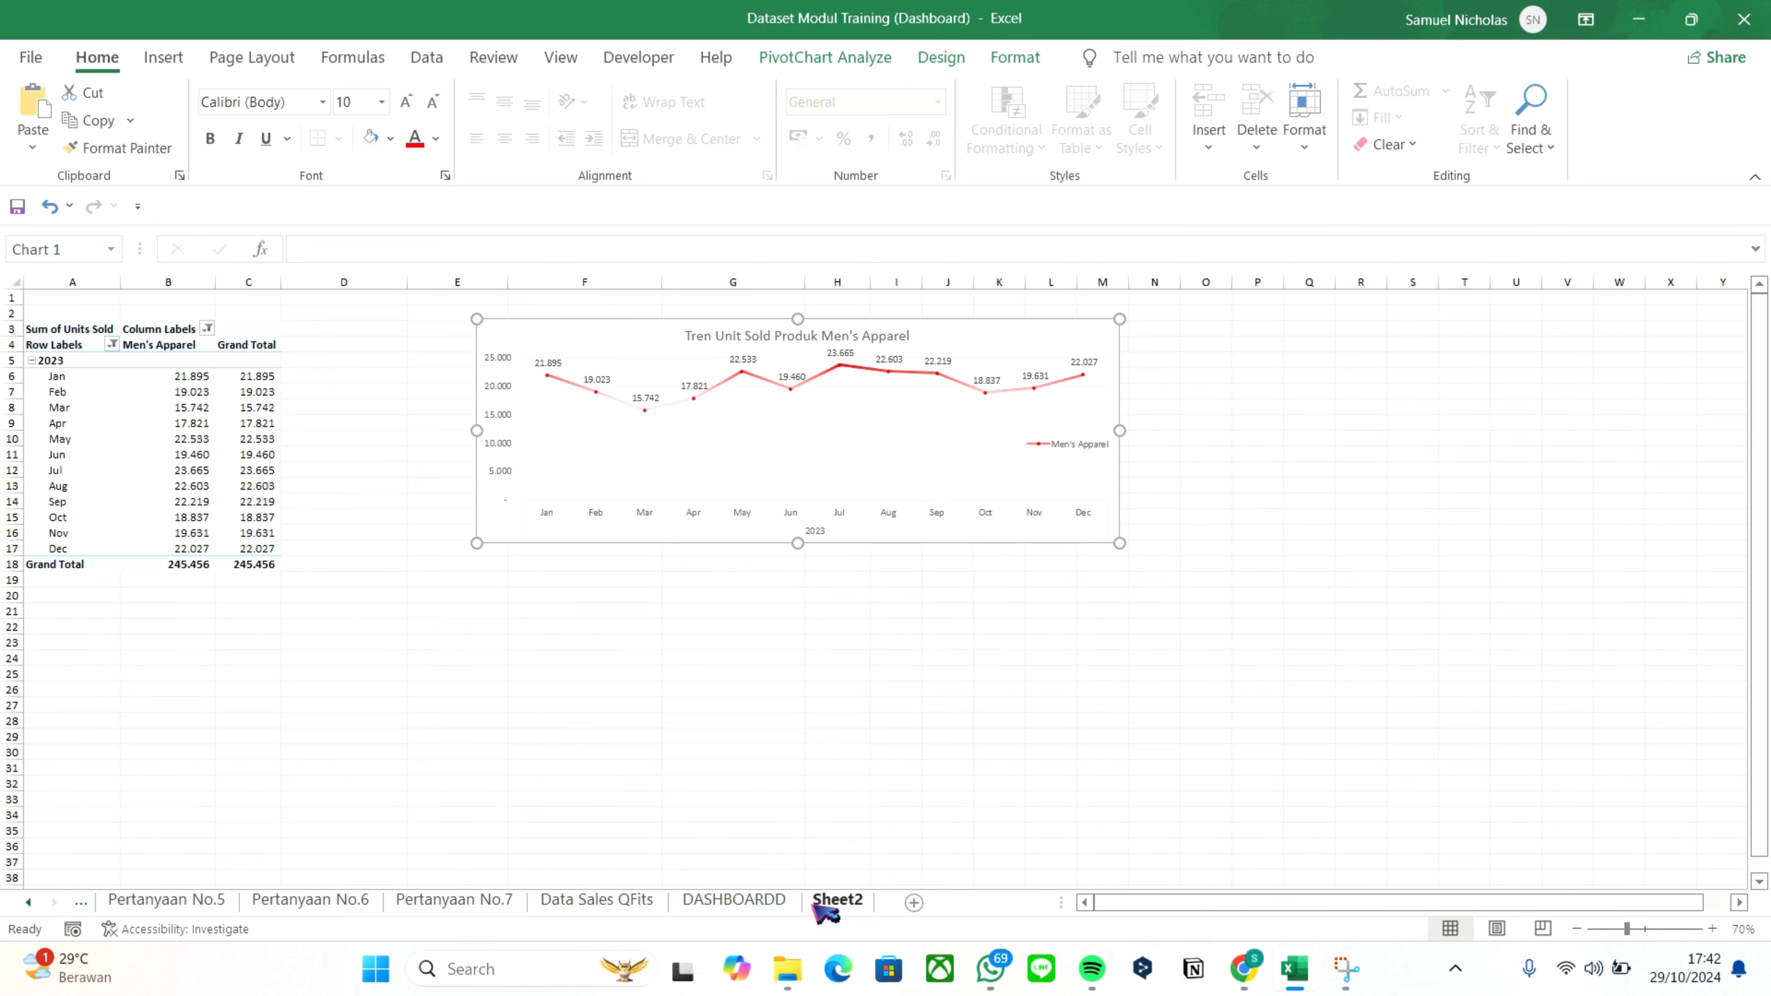
pyautogui.click(836, 901)
pyautogui.click(733, 900)
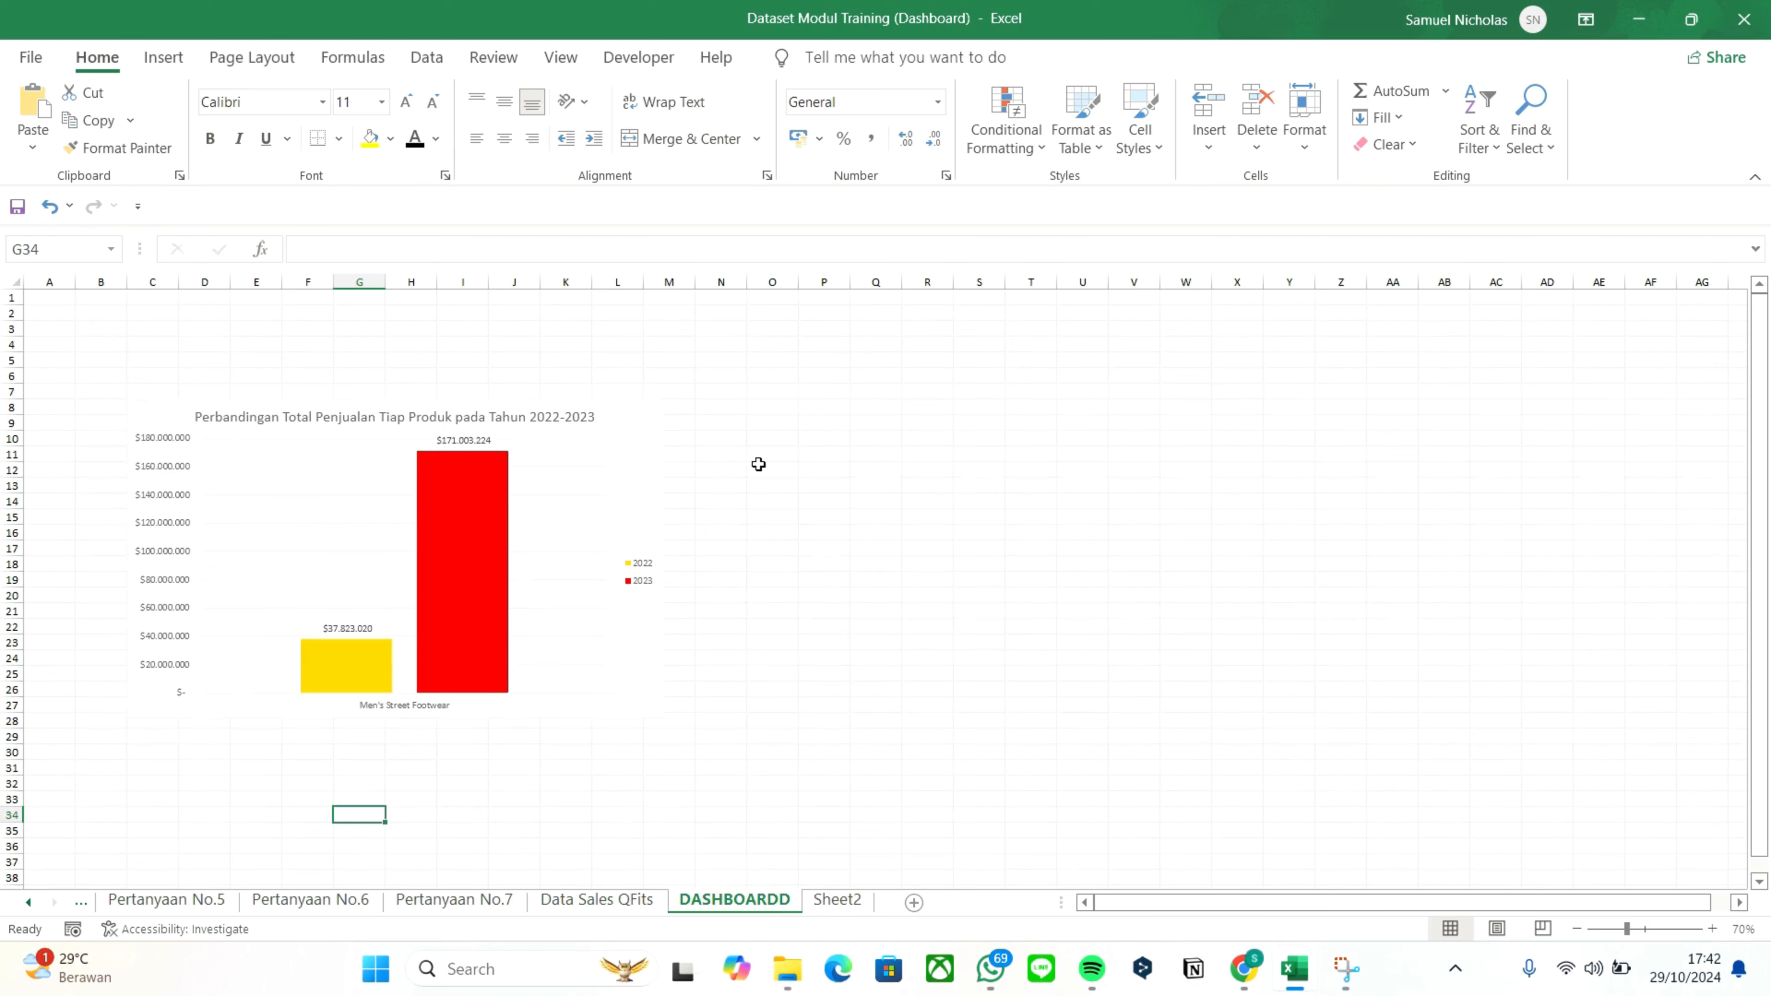
pyautogui.hotkey('ctrl', 'v')
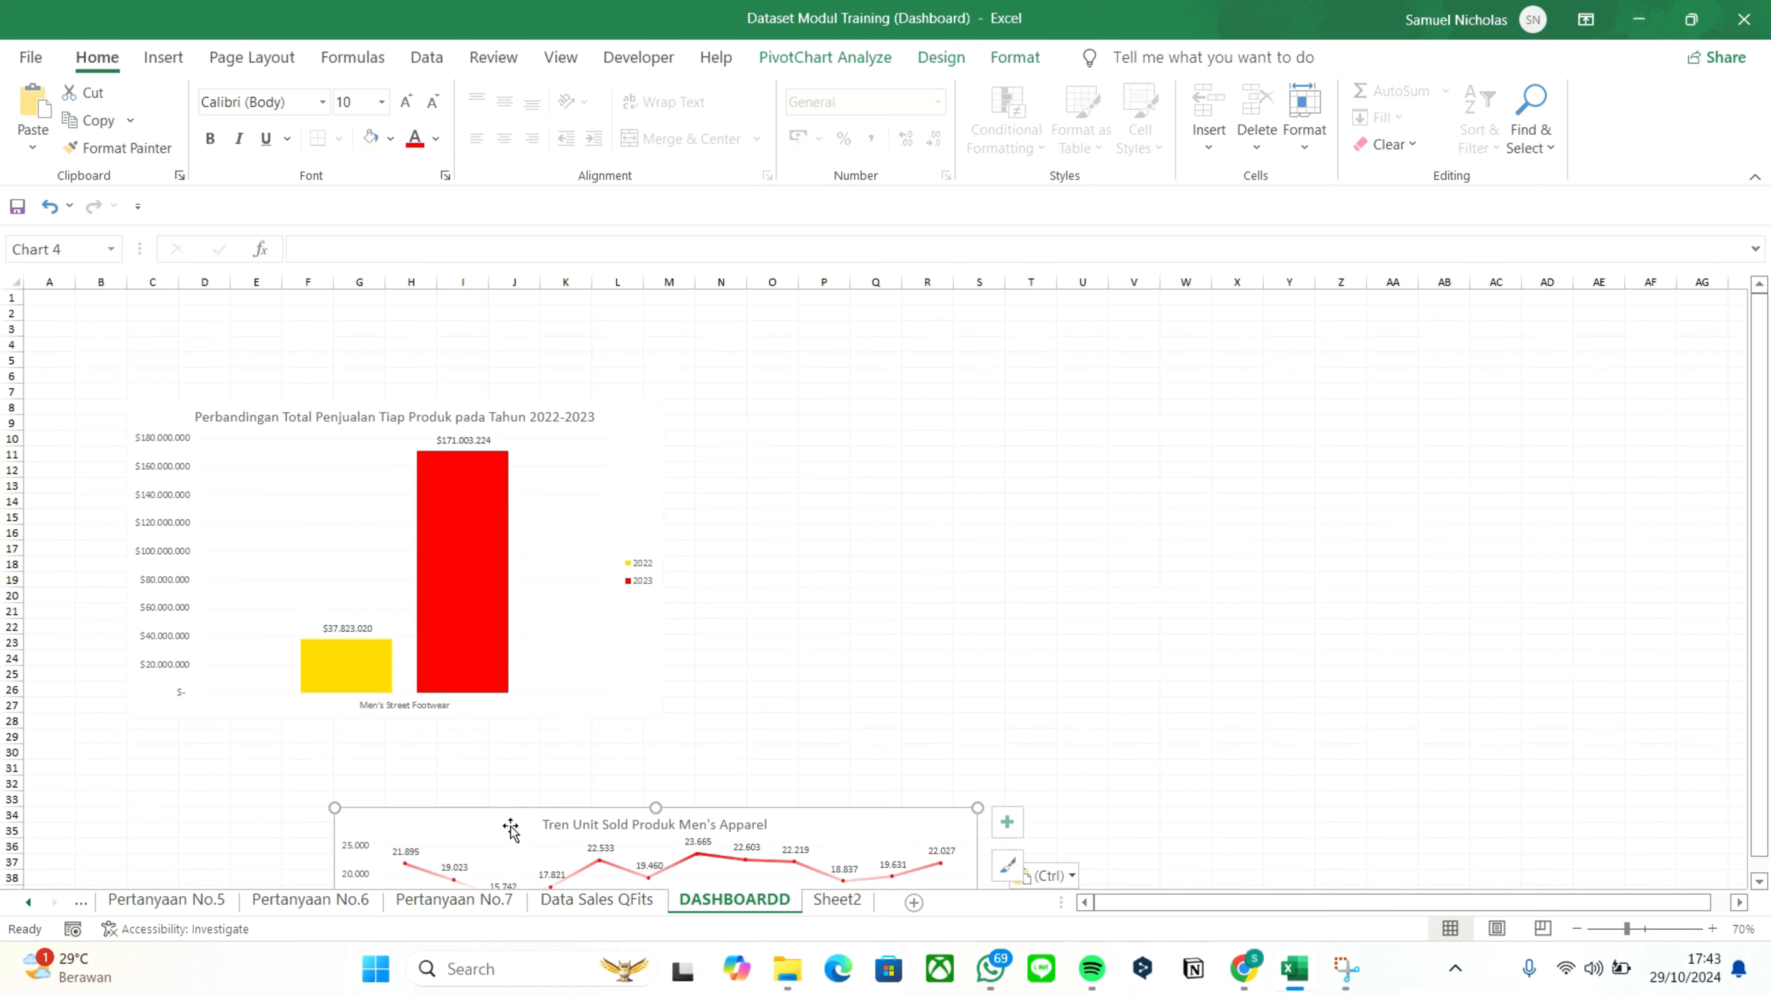
pyautogui.moveTo(511, 829); pyautogui.dragTo(840, 417)
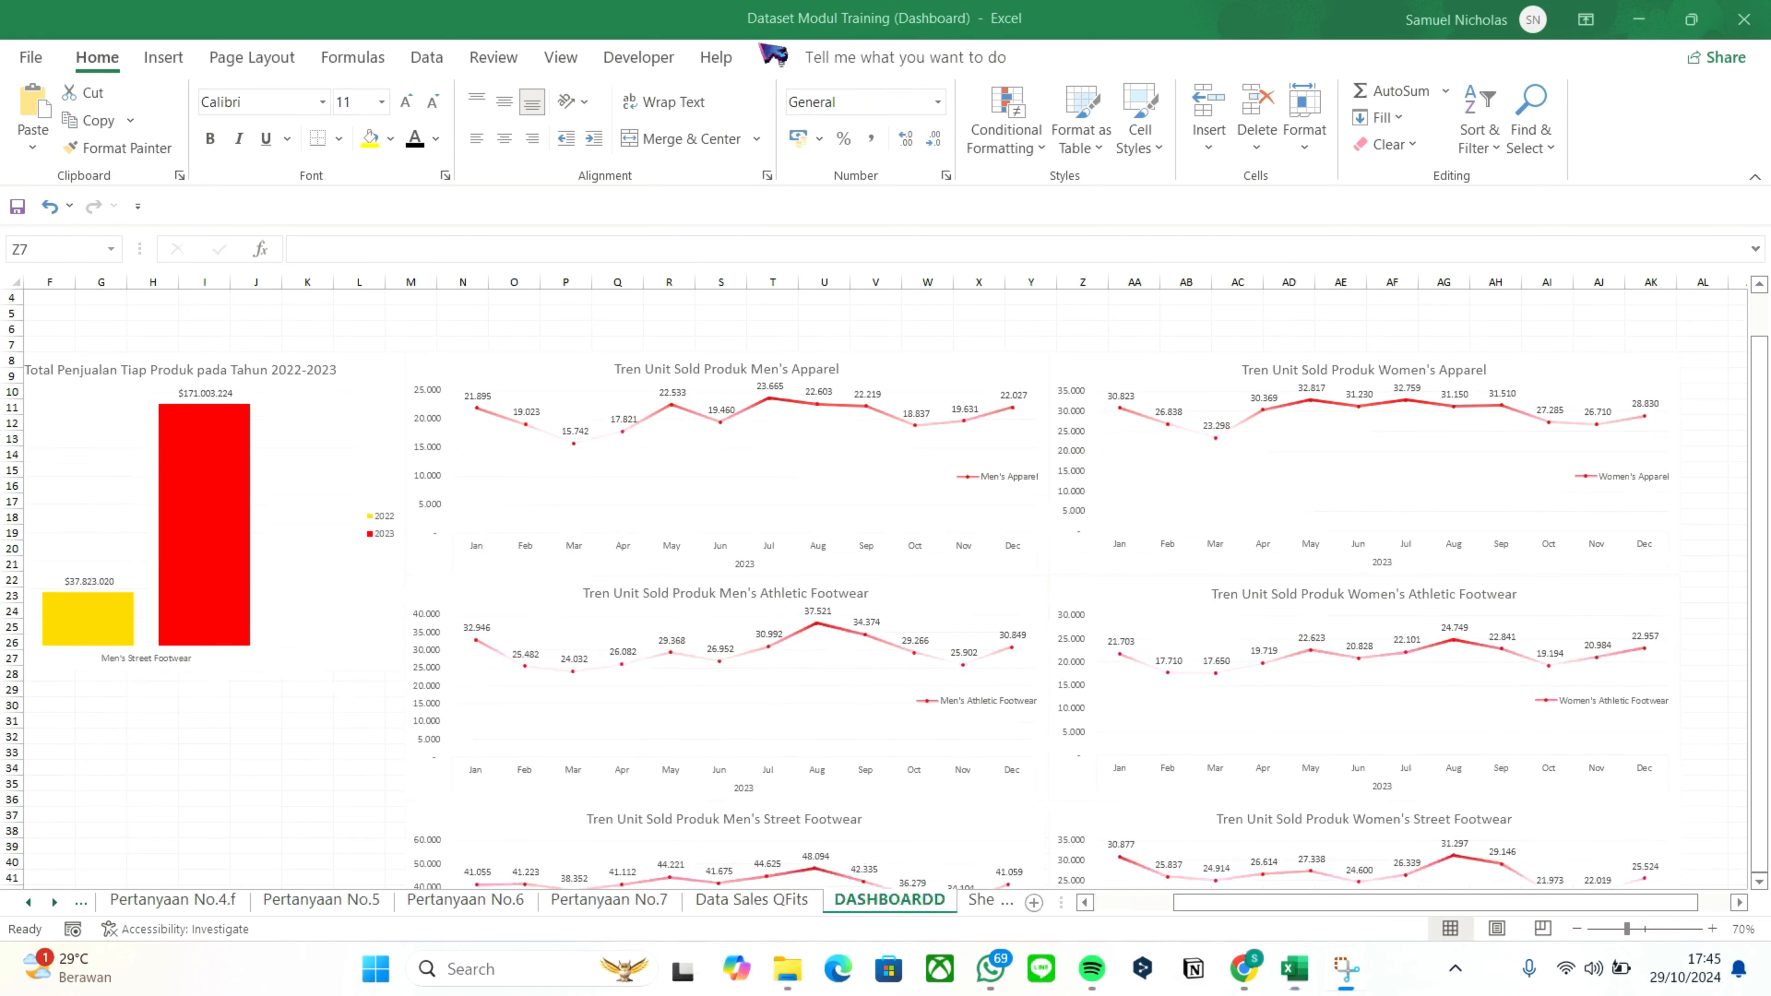
# Copy the sales method chart from Pertanyaan No.5 into DASHBOARDD, placing it below the 2022-2023 comparison chart and widening it to match that chart
pyautogui.keyDown('ctrl'); pyautogui.scroll(-3, 714, 471); pyautogui.keyUp('ctrl')
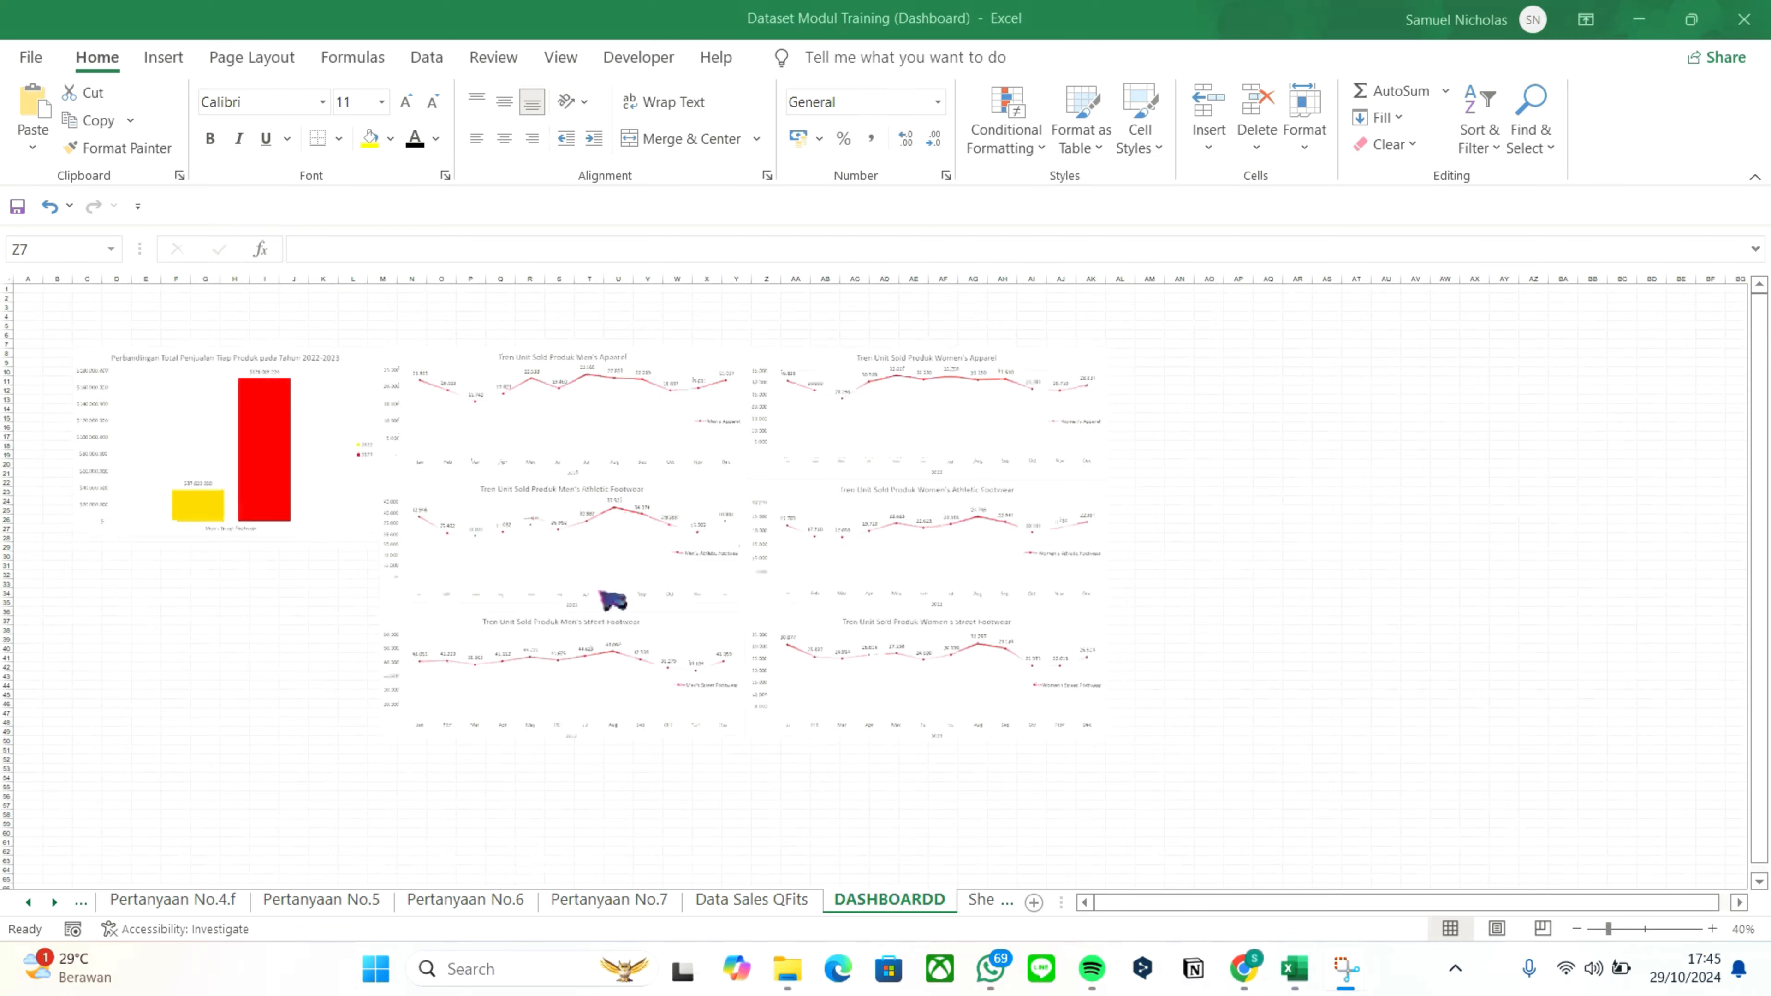
pyautogui.click(312, 901)
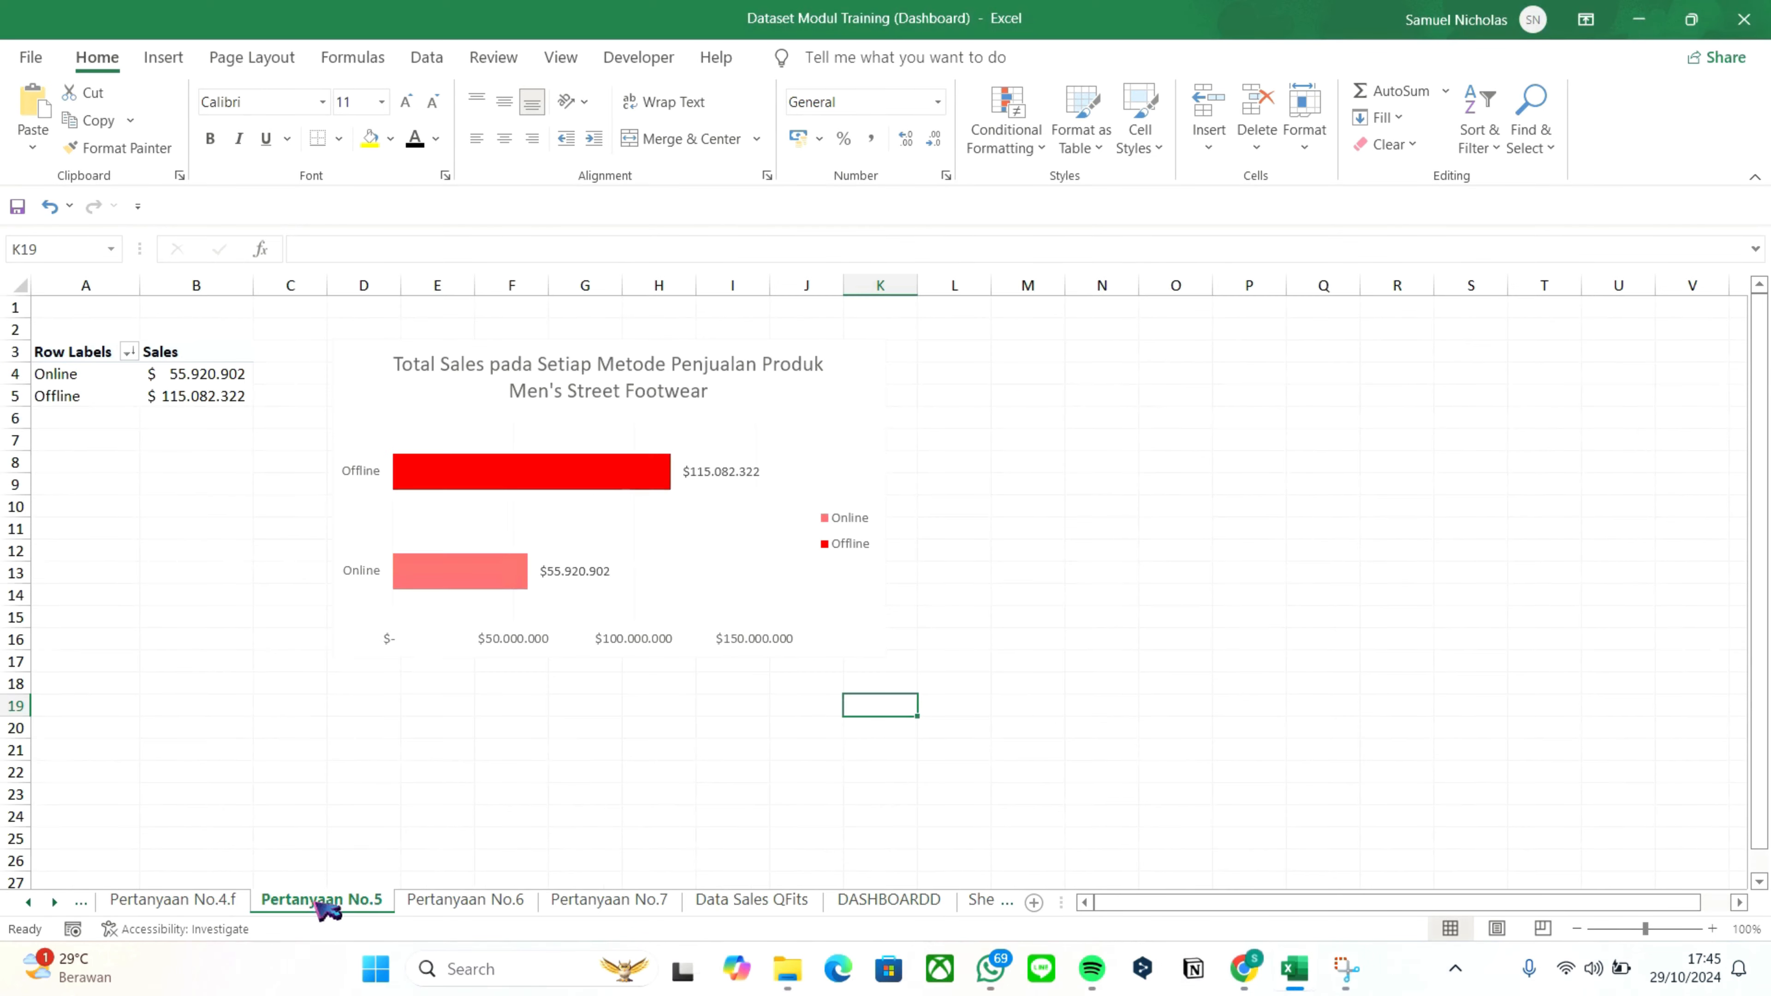
pyautogui.click(818, 395)
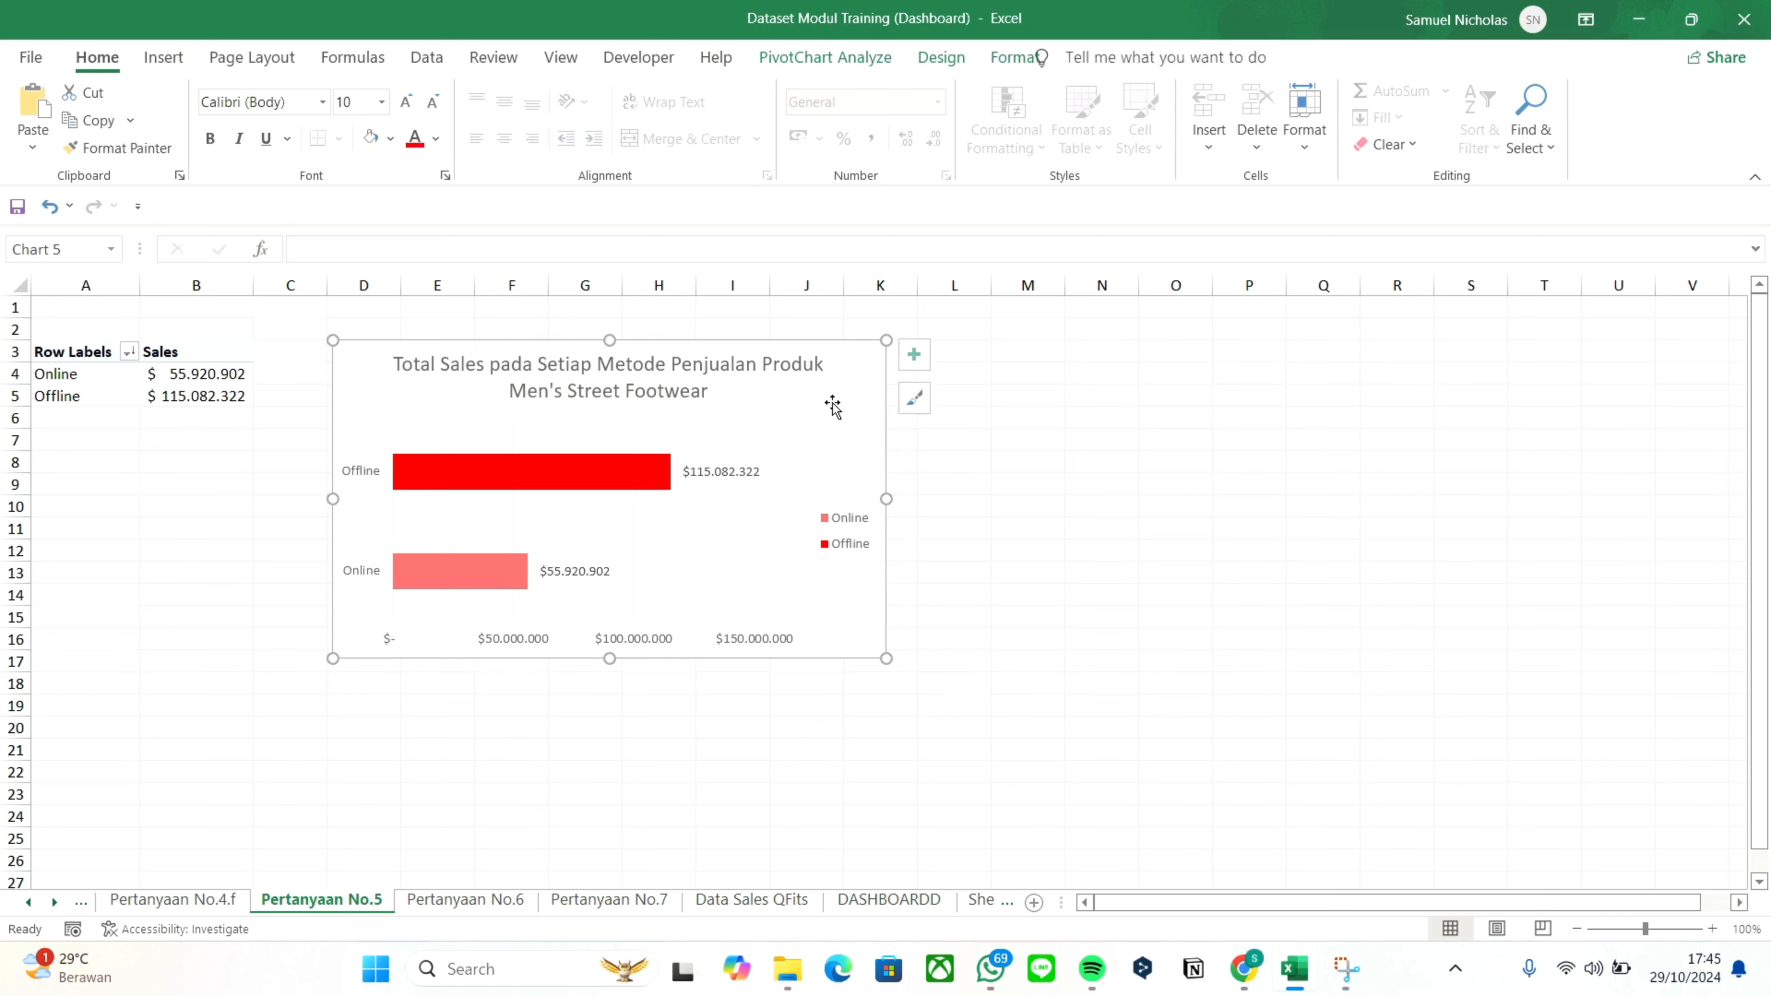
pyautogui.click(1031, 902)
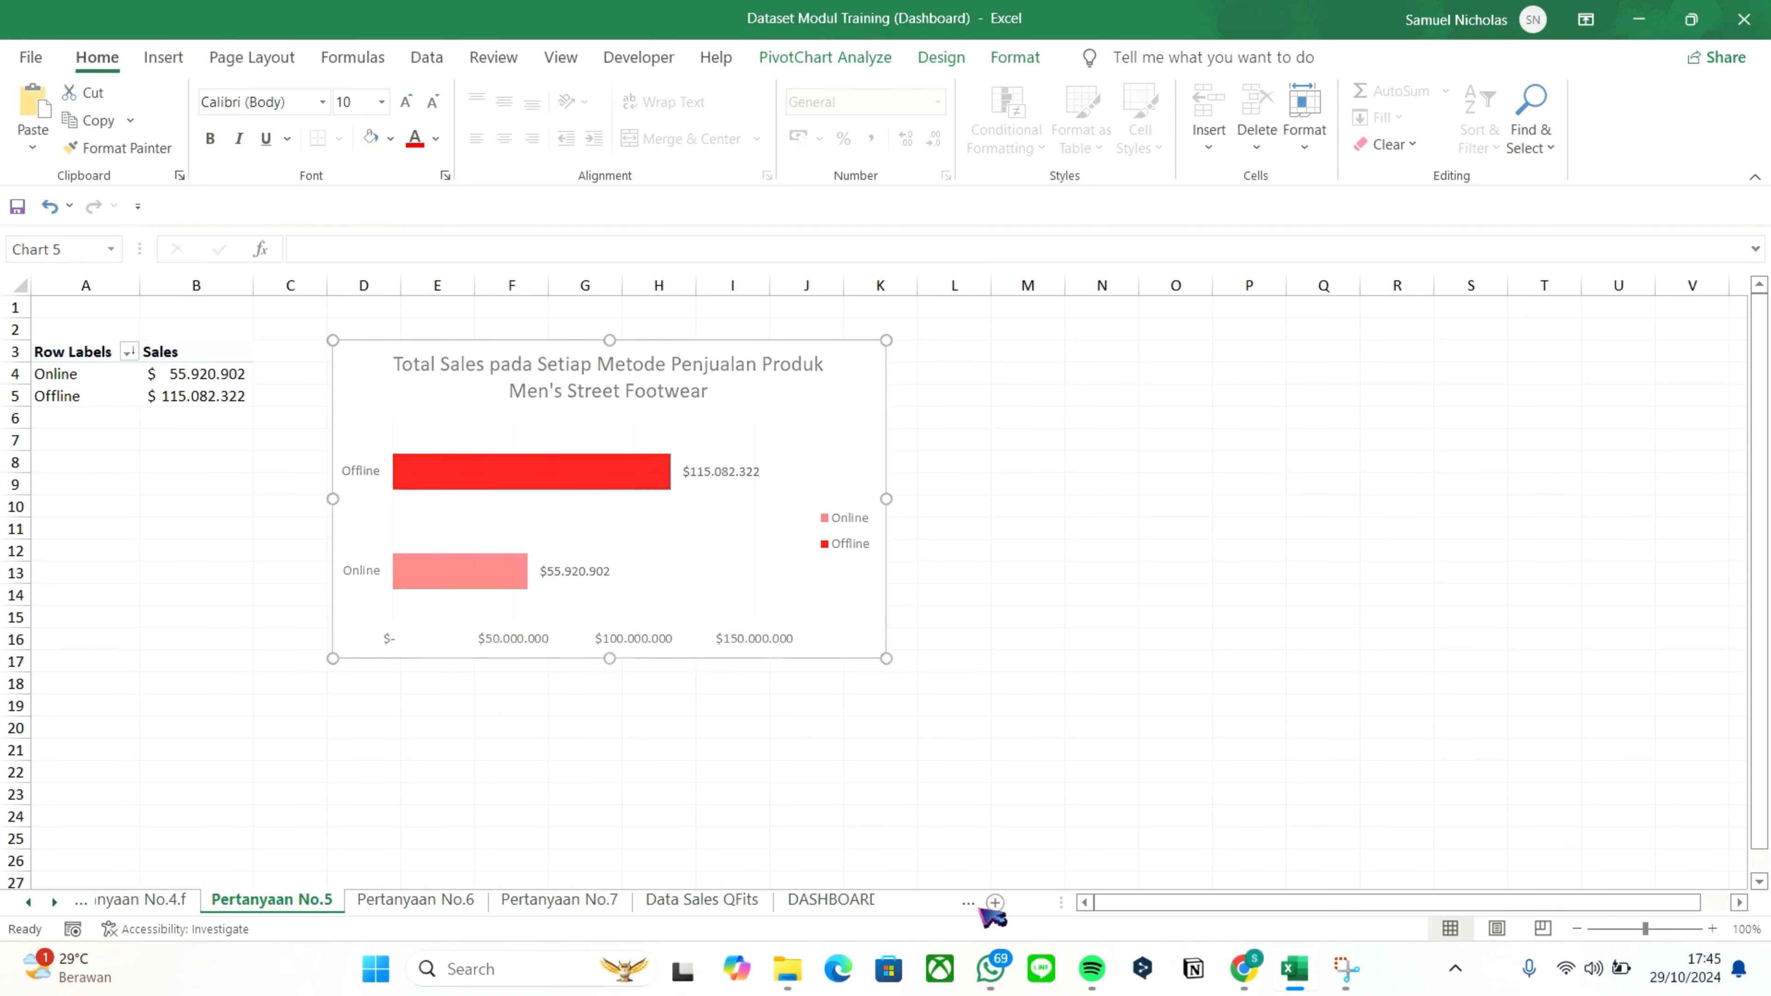
pyautogui.click(733, 900)
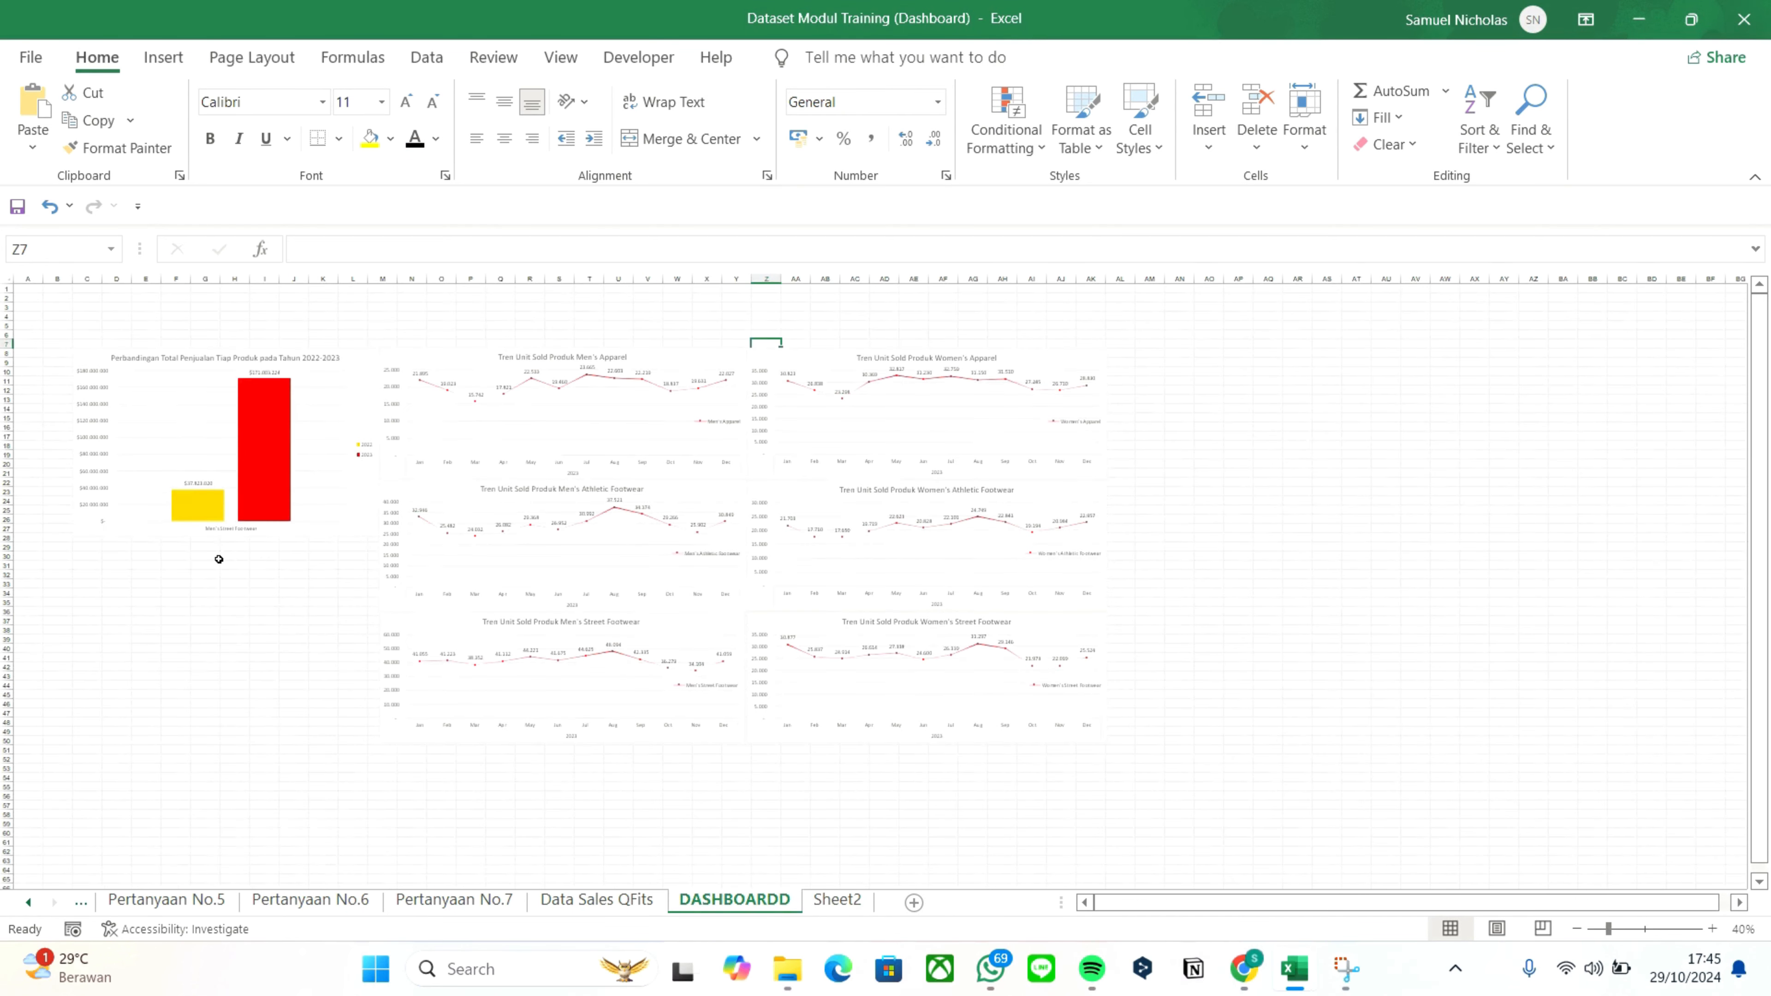
pyautogui.hotkey('ctrl', 'v')
pyautogui.moveTo(772, 346); pyautogui.dragTo(95, 539)
pyautogui.moveTo(292, 600); pyautogui.dragTo(379, 611)
# Copy the region percentage pie chart from Pertanyaan No.6 into DASHBOARDD, placing it below the sales method chart and widening it to the same width
pyautogui.click(362, 899)
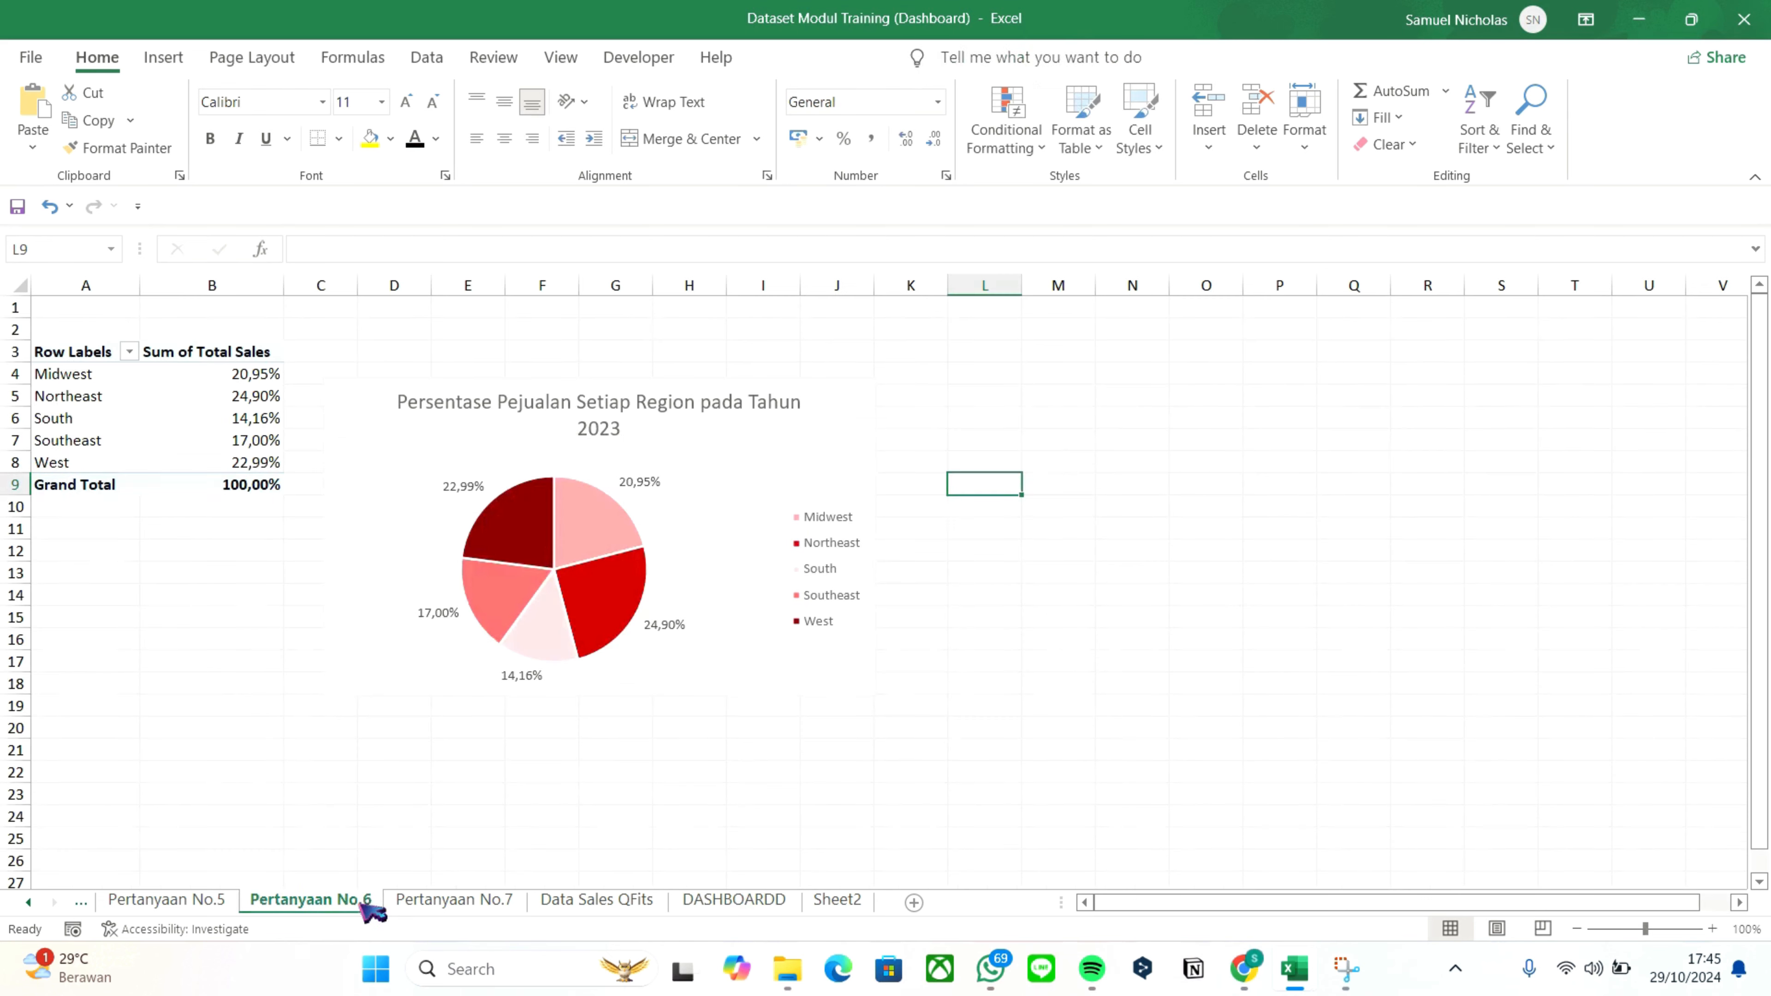
pyautogui.click(383, 454)
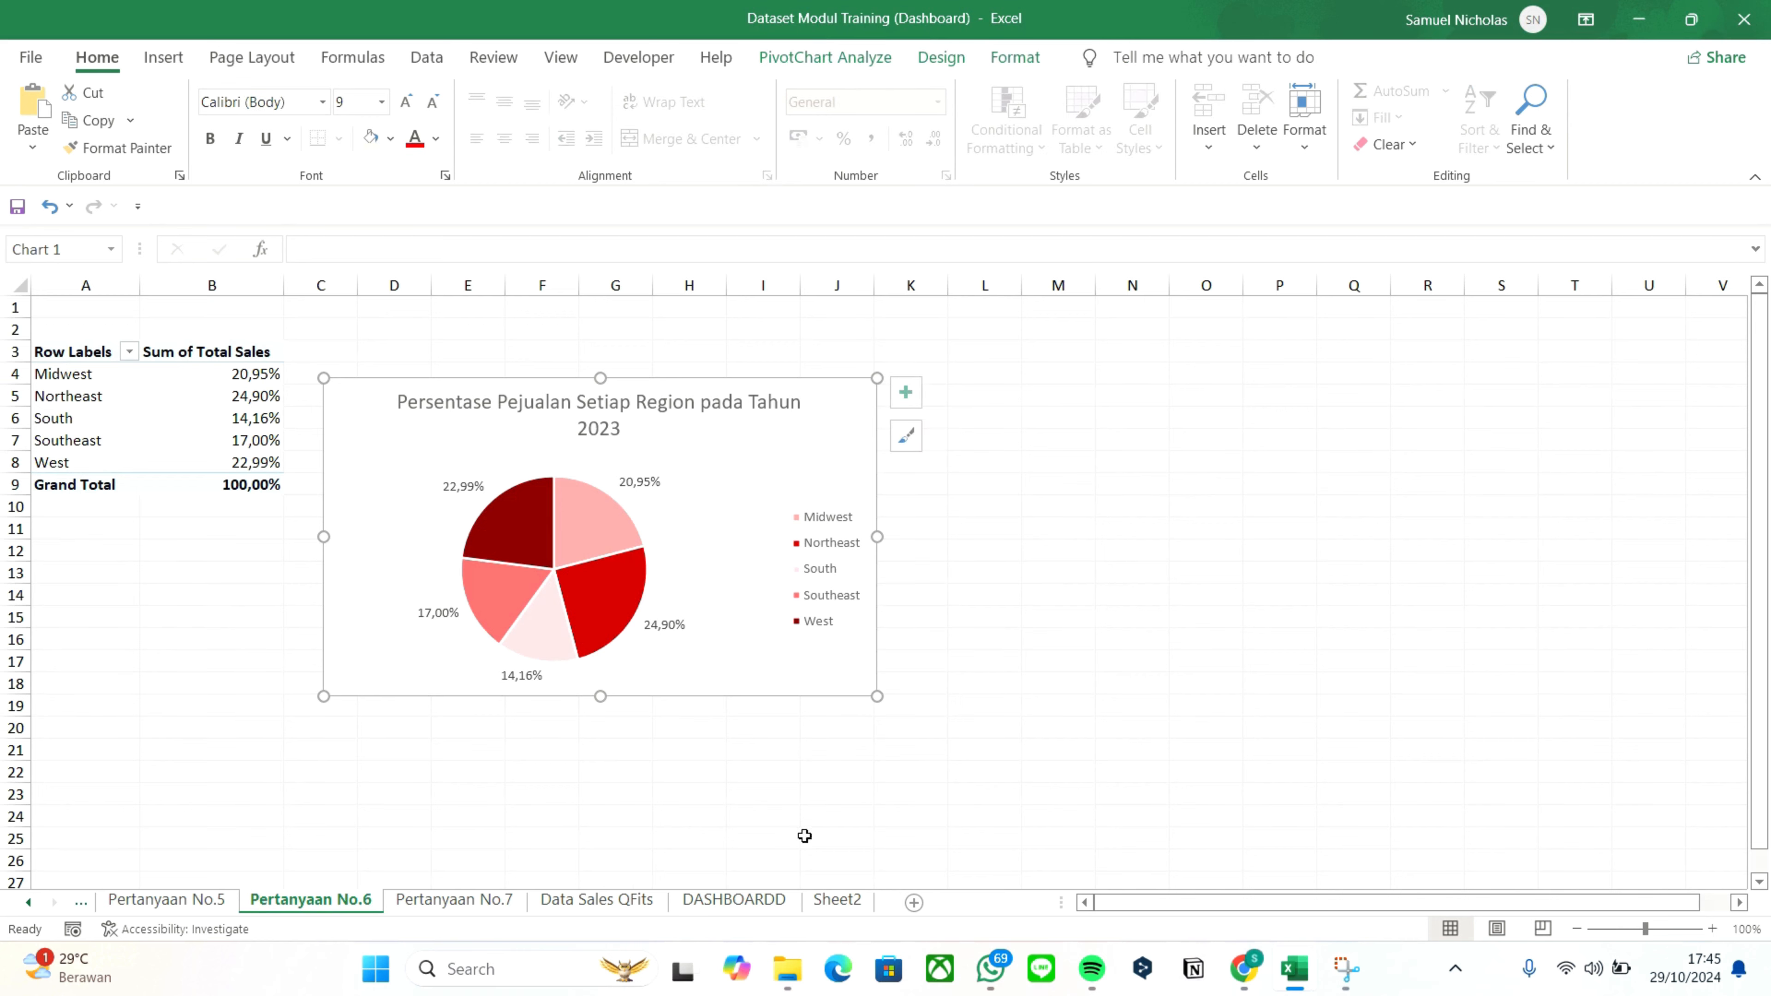
pyautogui.click(839, 899)
pyautogui.click(759, 901)
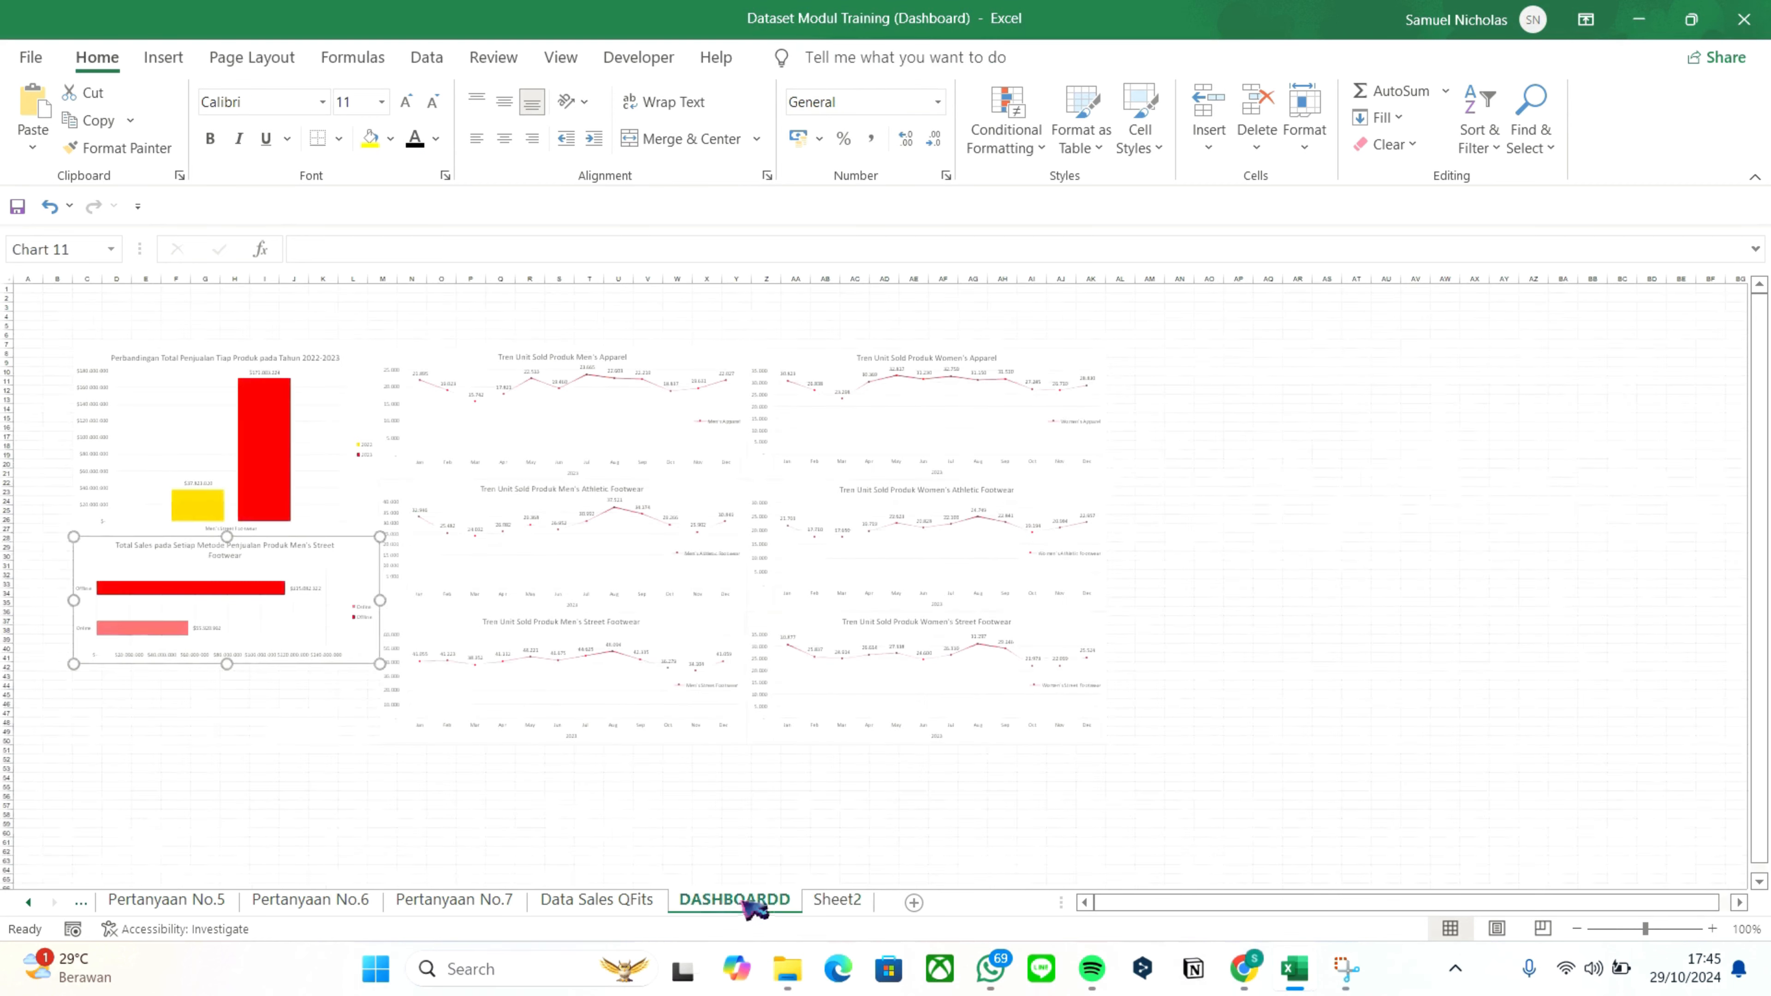
pyautogui.click(304, 729)
pyautogui.hotkey('ctrl', 'v')
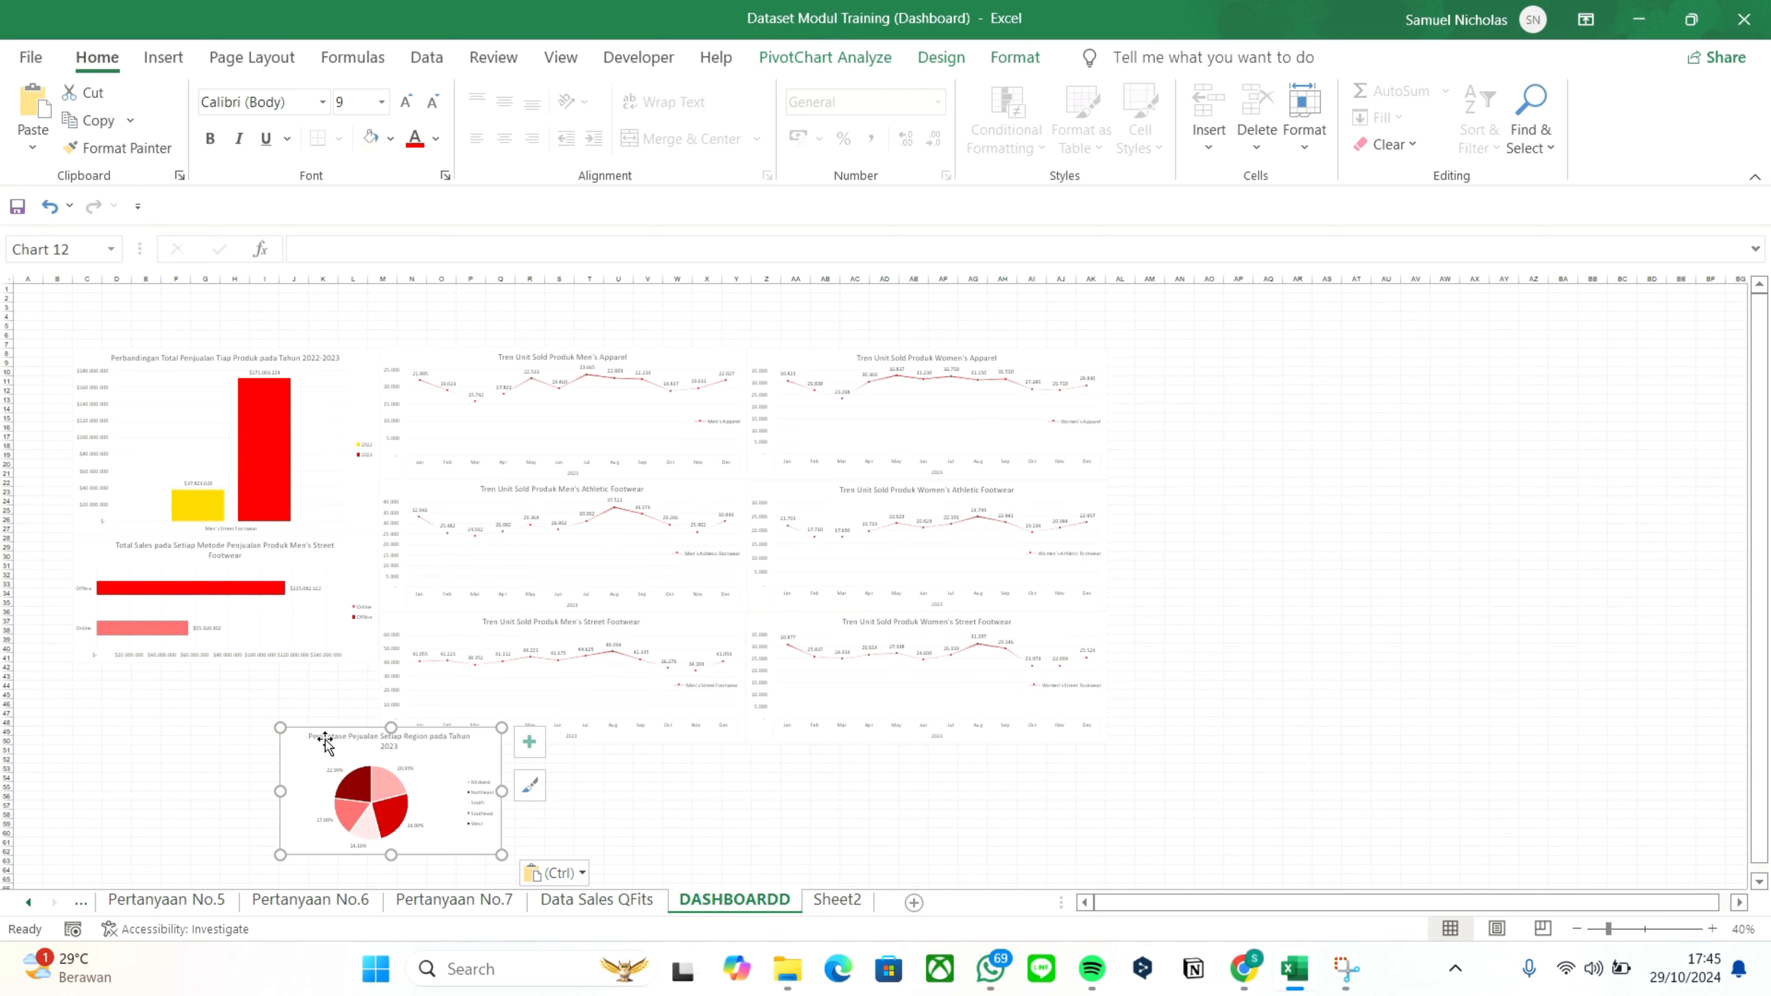
pyautogui.moveTo(286, 743); pyautogui.dragTo(77, 679)
pyautogui.moveTo(296, 726); pyautogui.dragTo(358, 729)
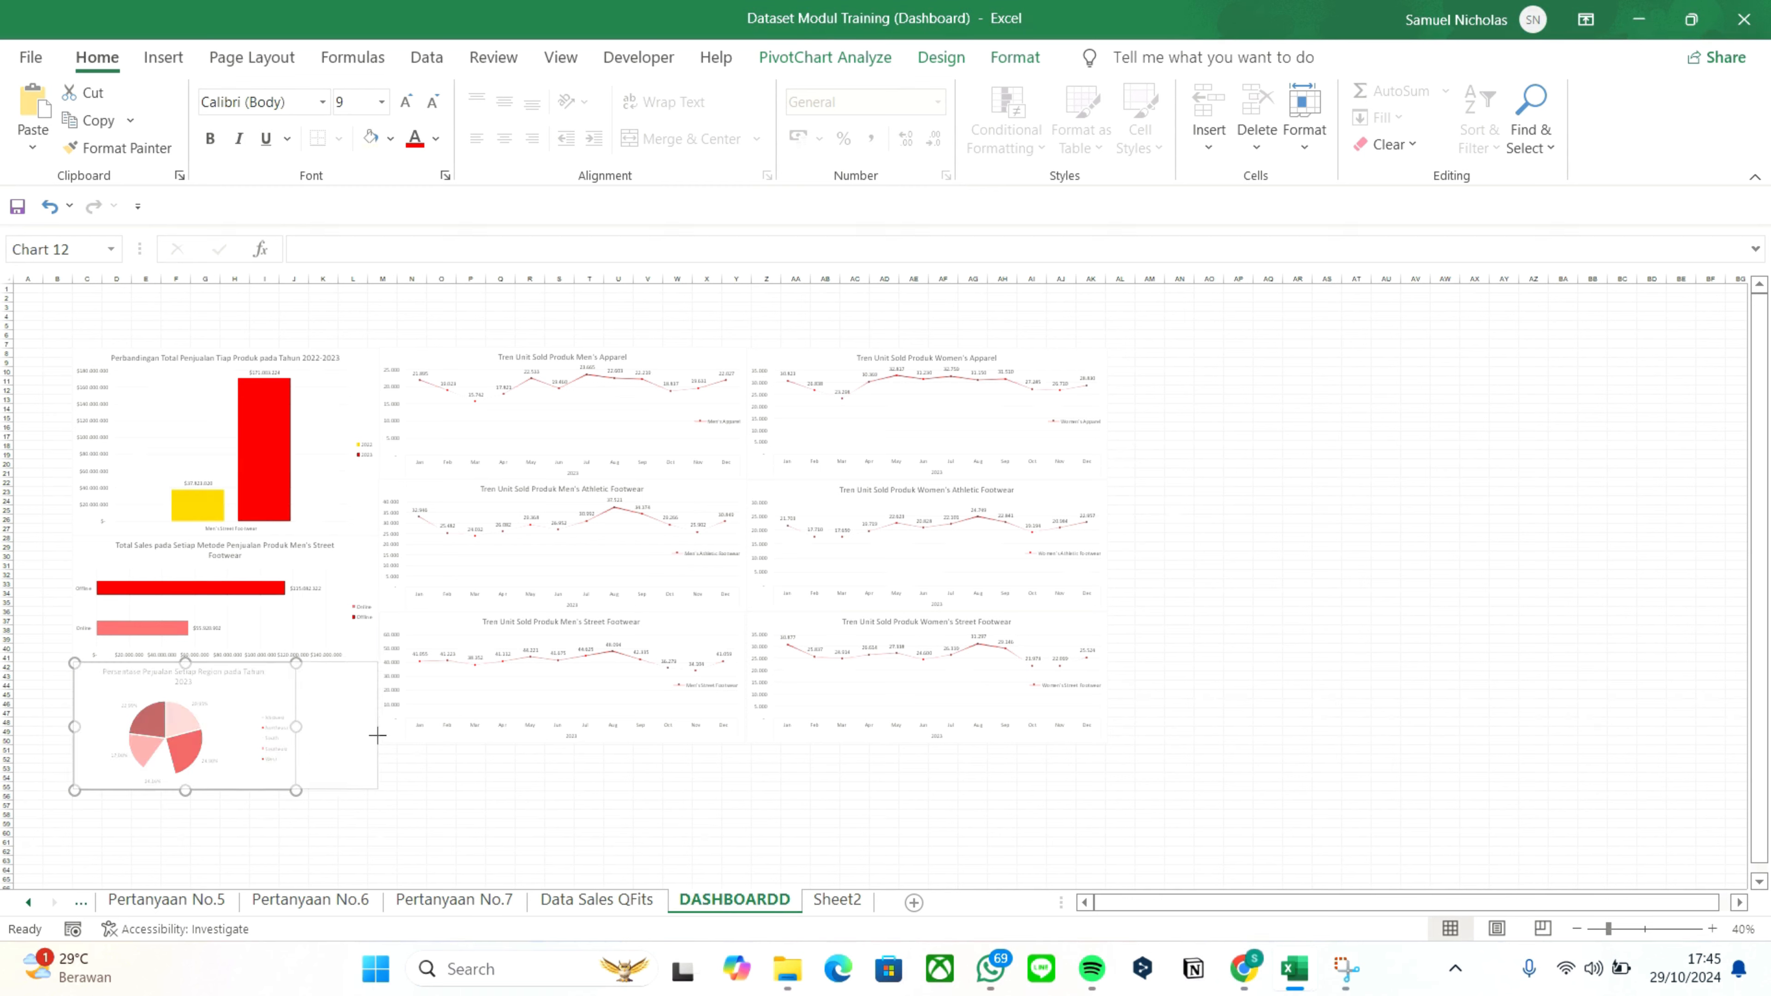
pyautogui.moveTo(379, 735); pyautogui.dragTo(381, 732)
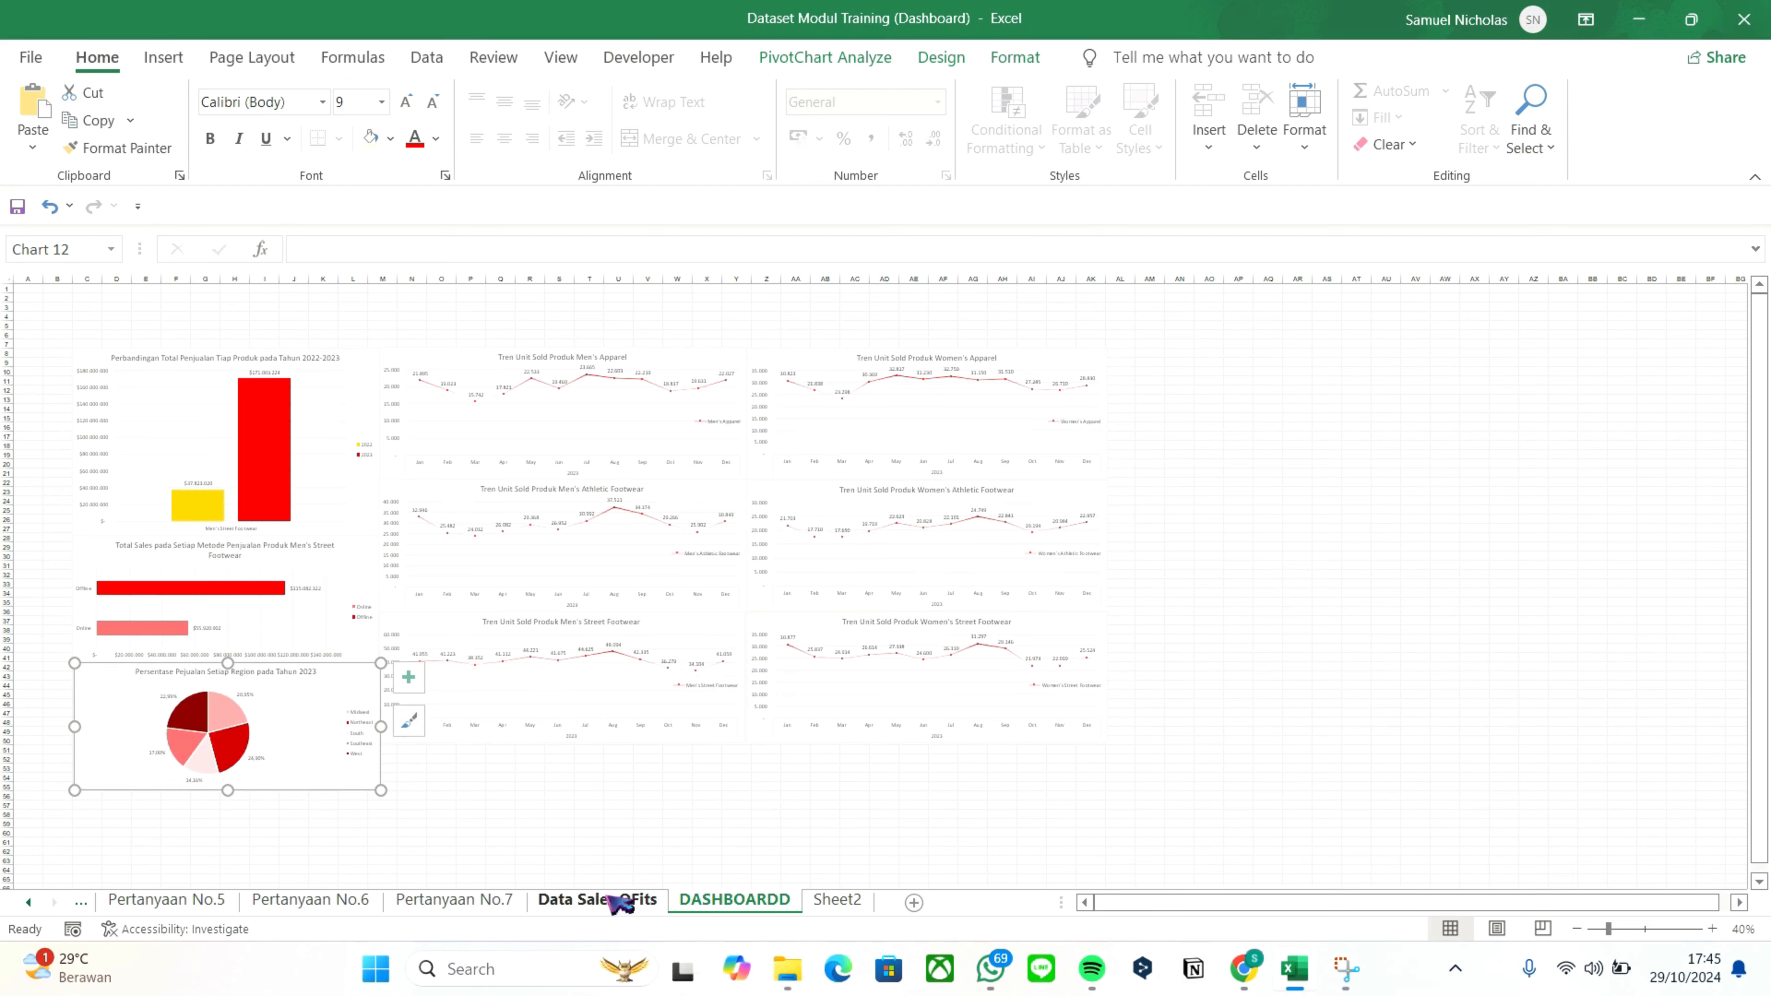
pyautogui.click(453, 899)
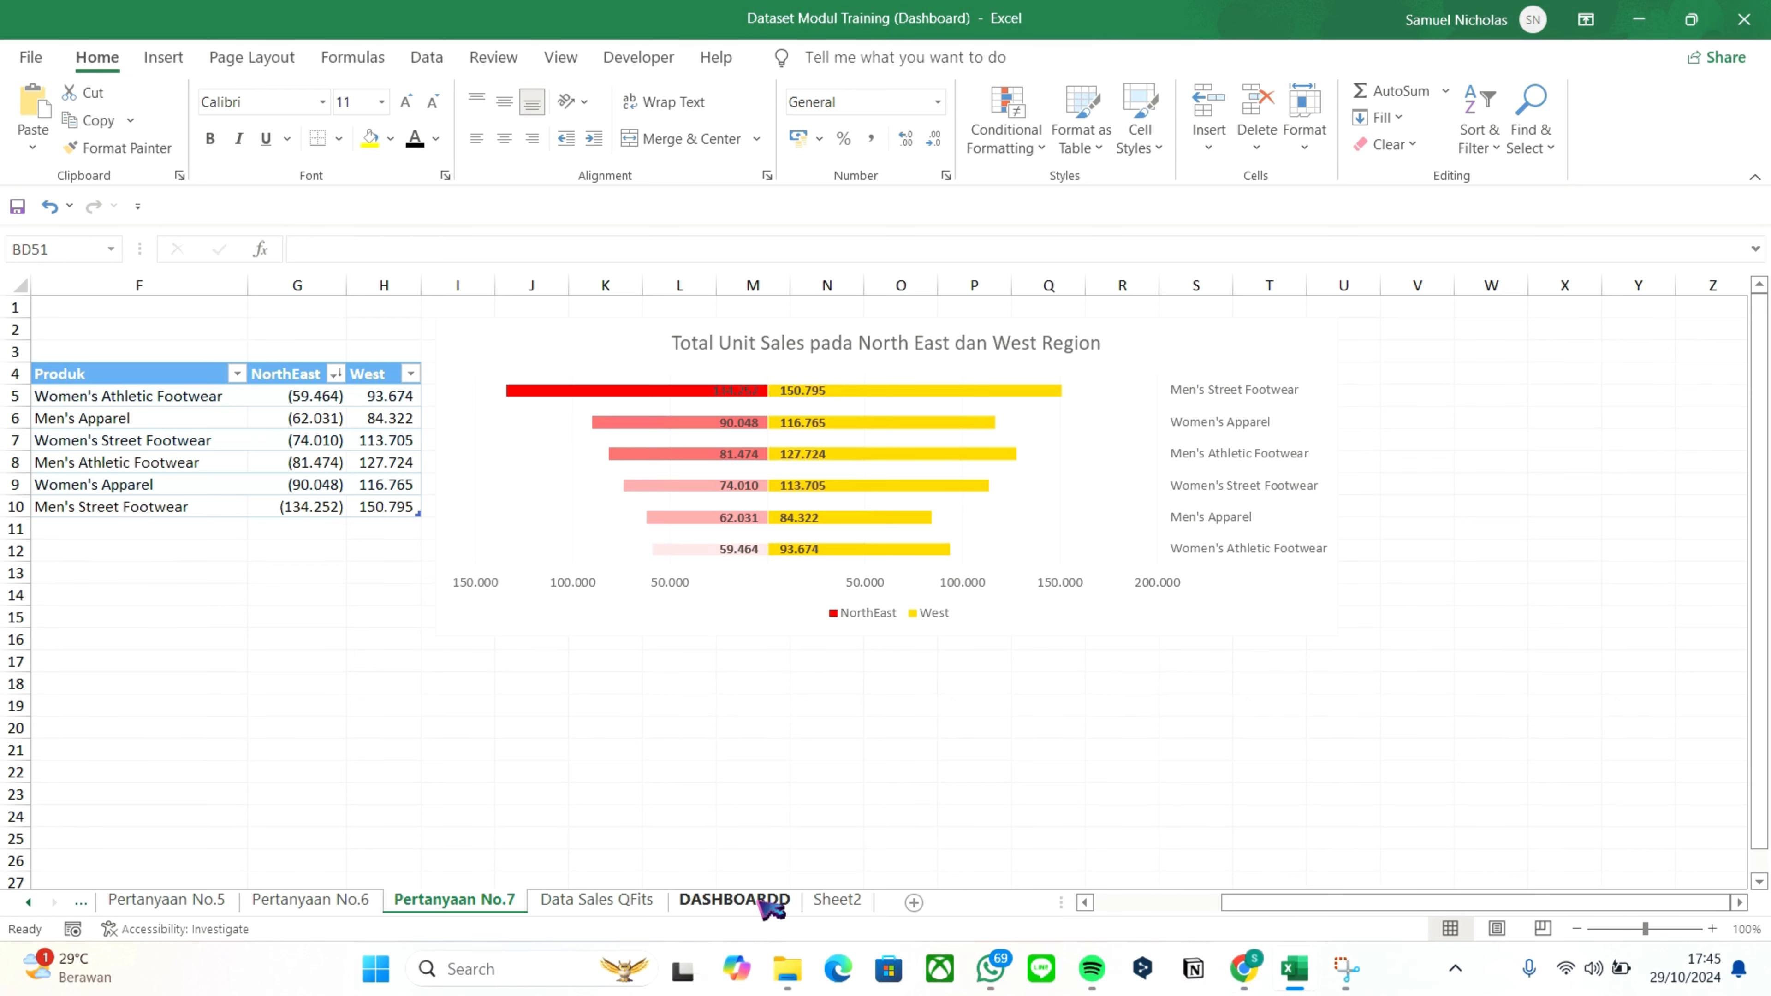
pyautogui.click(734, 900)
pyautogui.click(1103, 757)
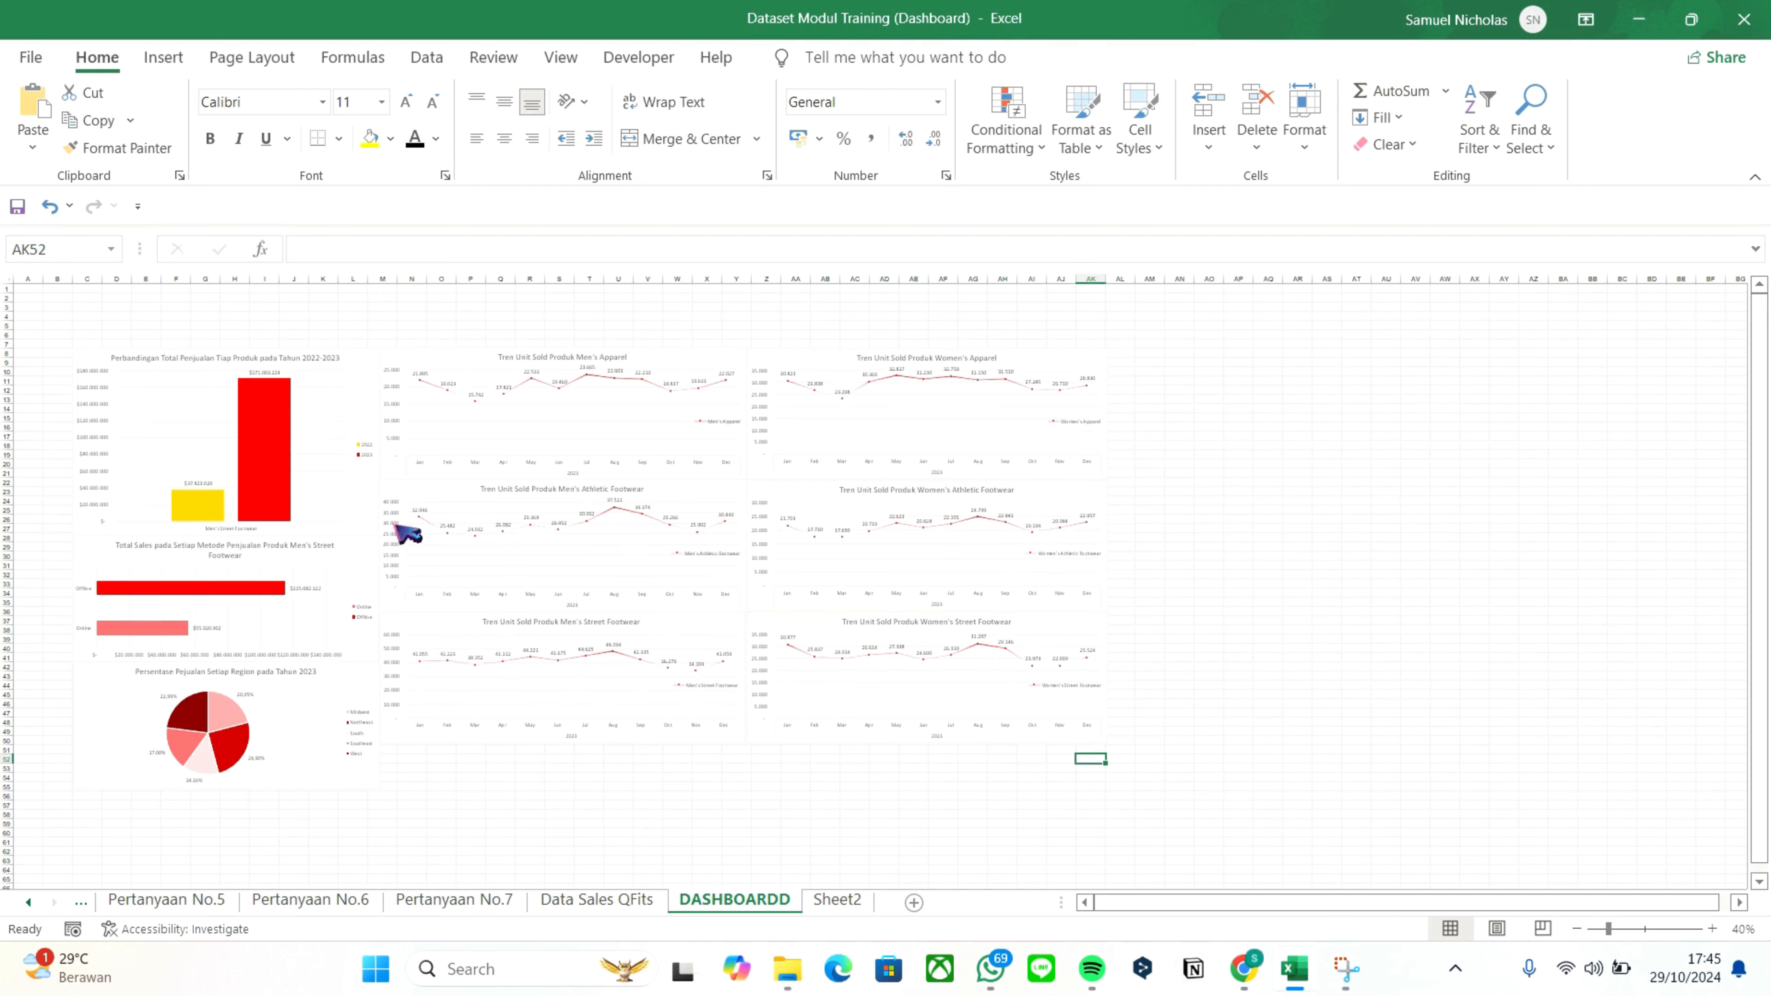
pyautogui.click(765, 49)
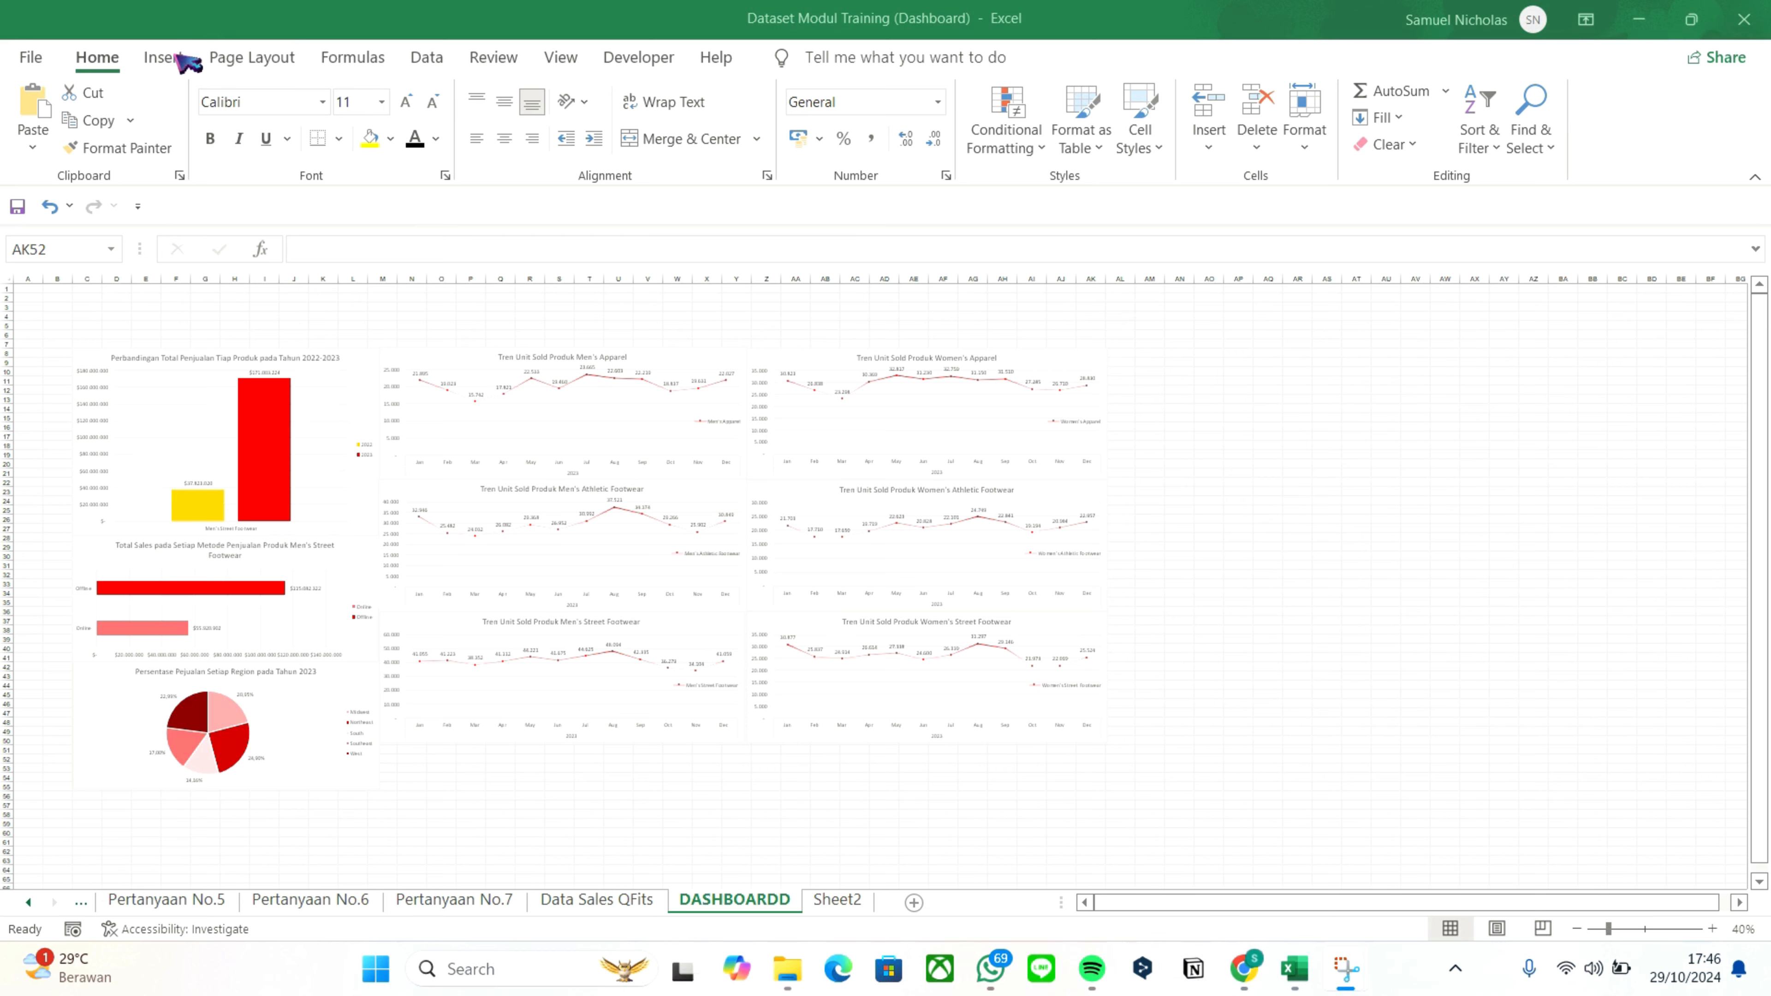
pyautogui.click(162, 57)
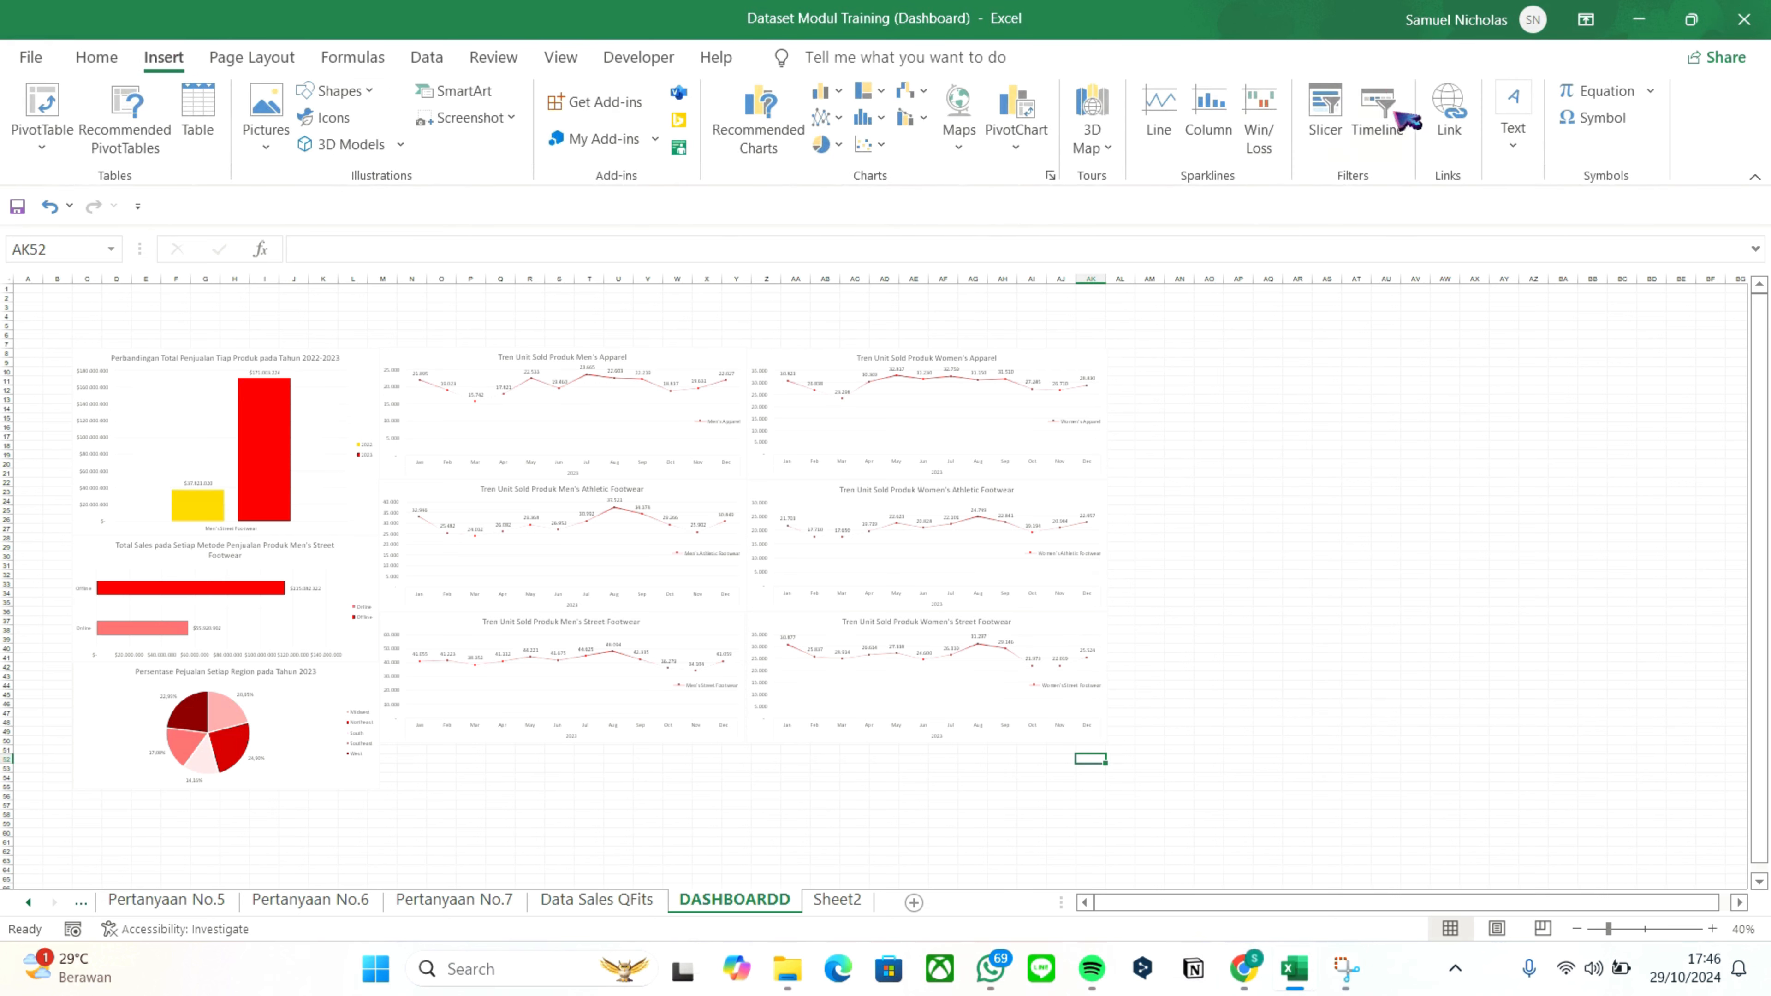
pyautogui.click(1328, 115)
pyautogui.click(1138, 201)
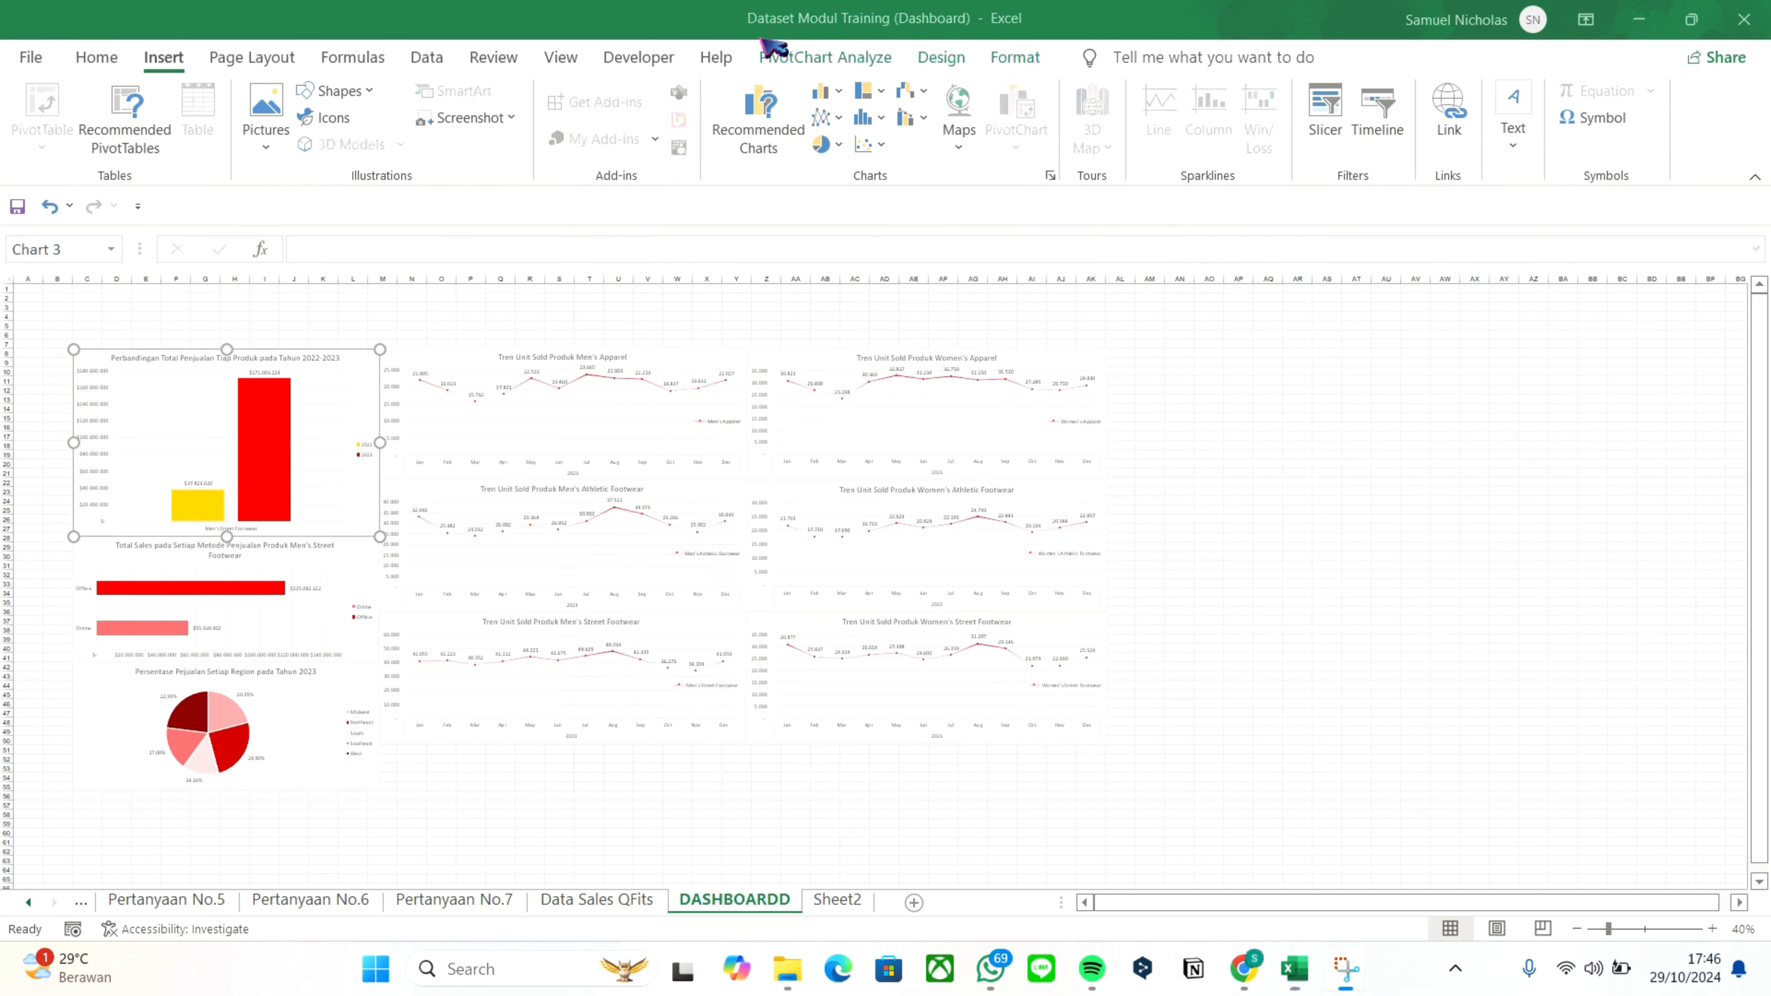
pyautogui.click(1298, 381)
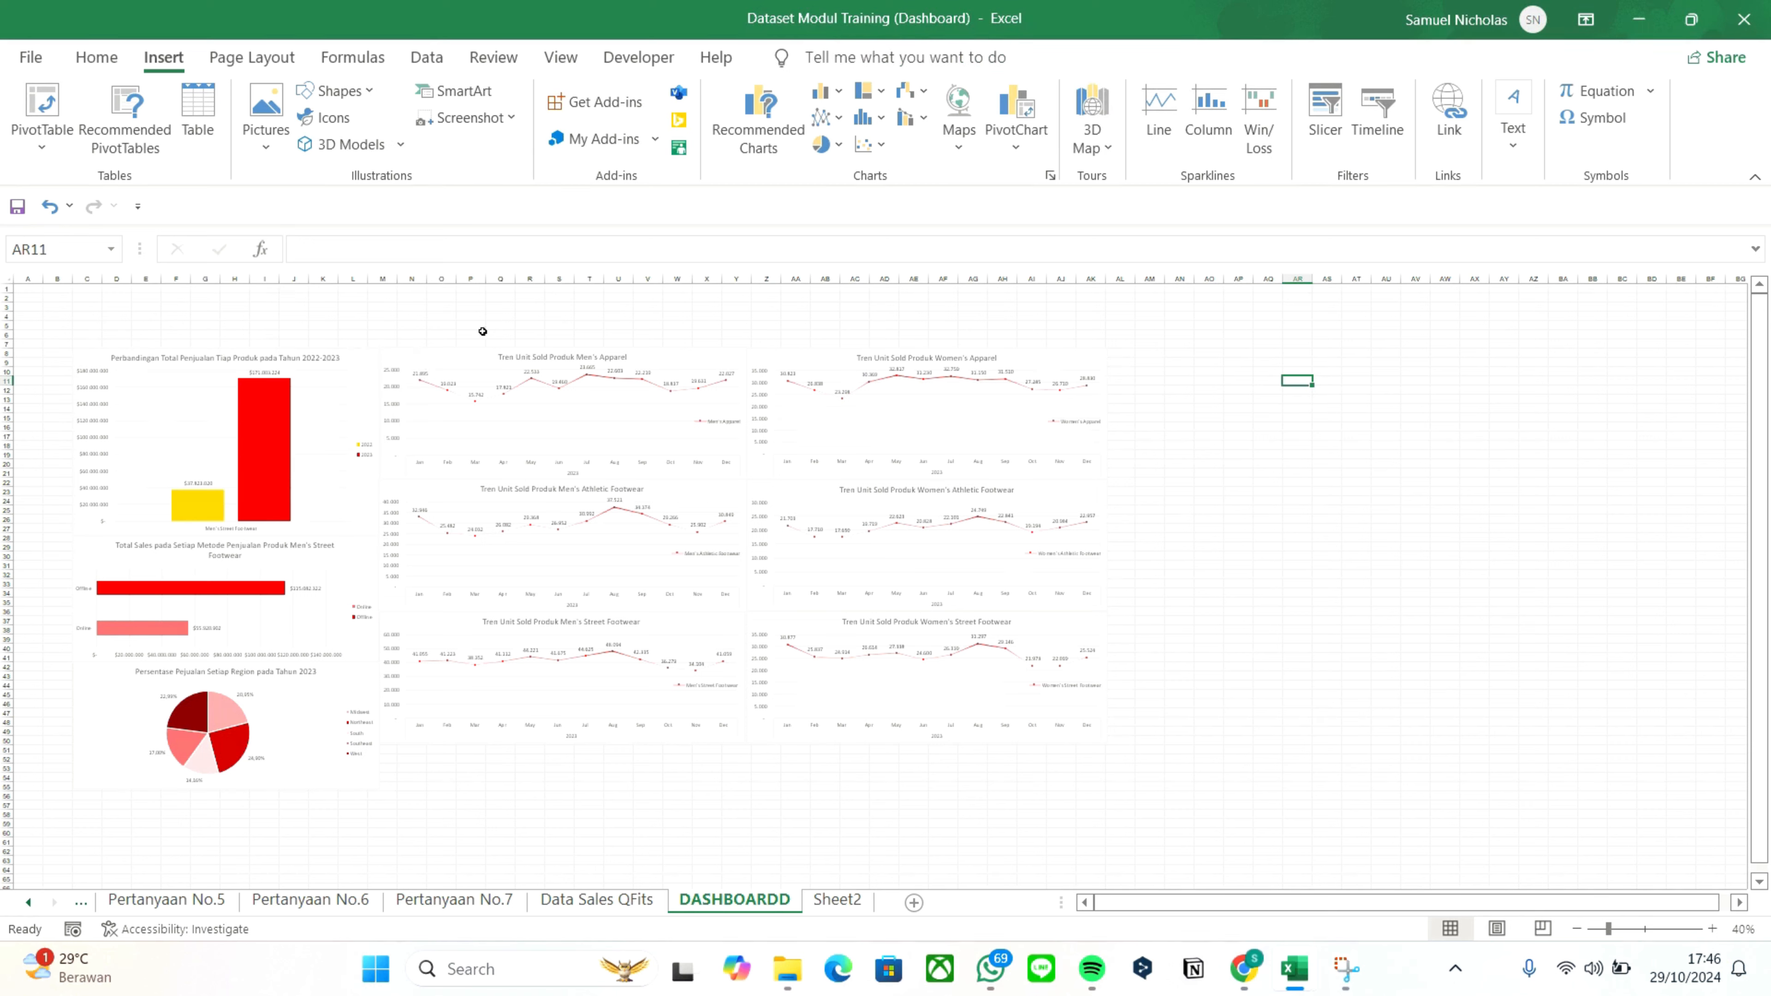
# Insert slicers for Retailer, Region, Product and Sales Method from the 2022-2023 sales comparison chart
pyautogui.click(364, 366)
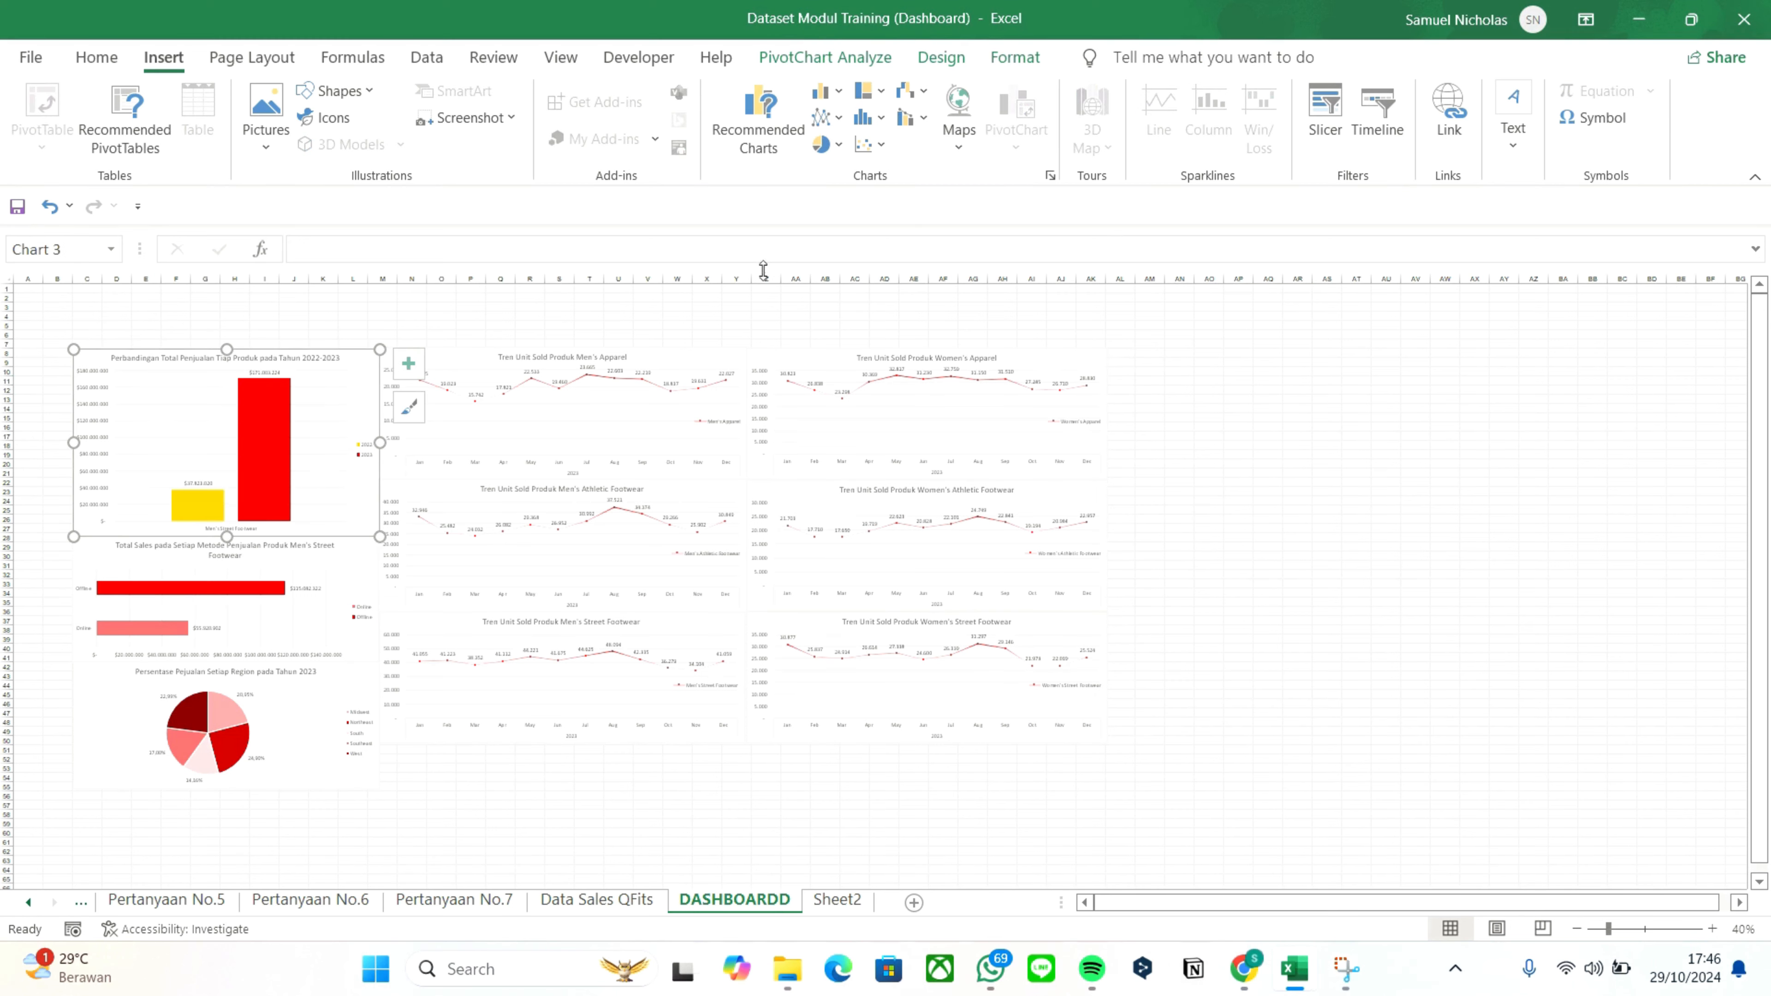
pyautogui.click(1343, 112)
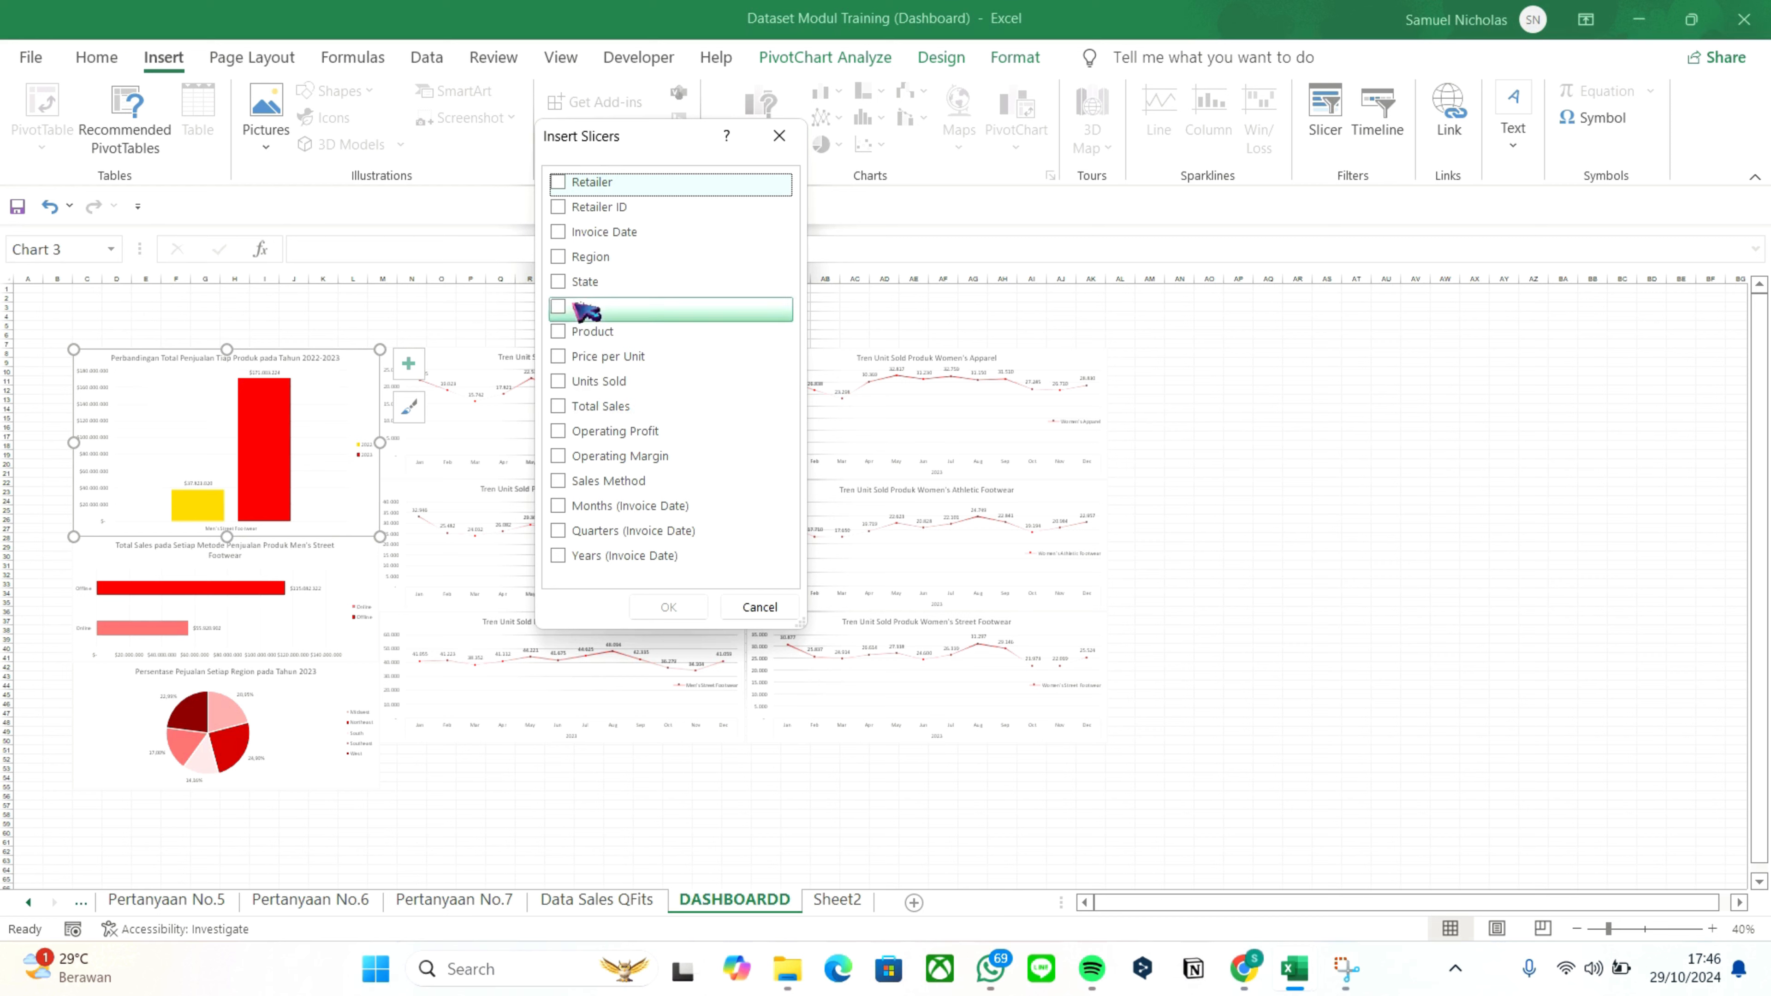
pyautogui.click(568, 335)
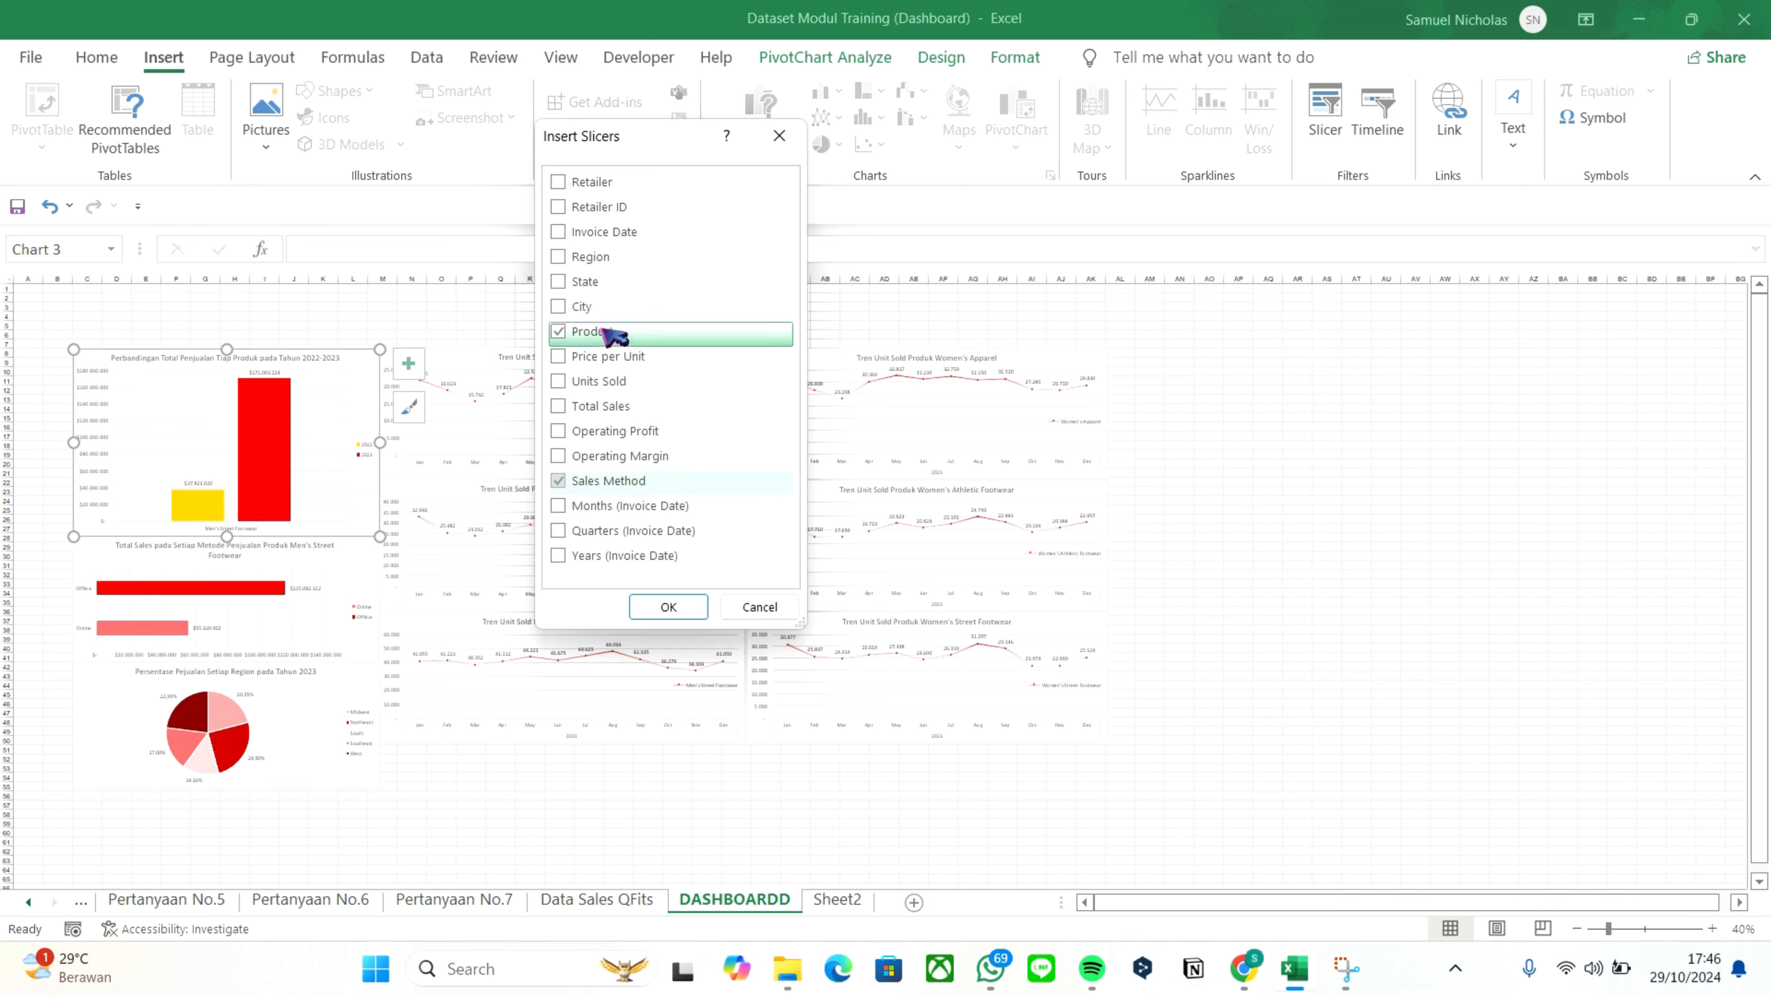
pyautogui.click(585, 182)
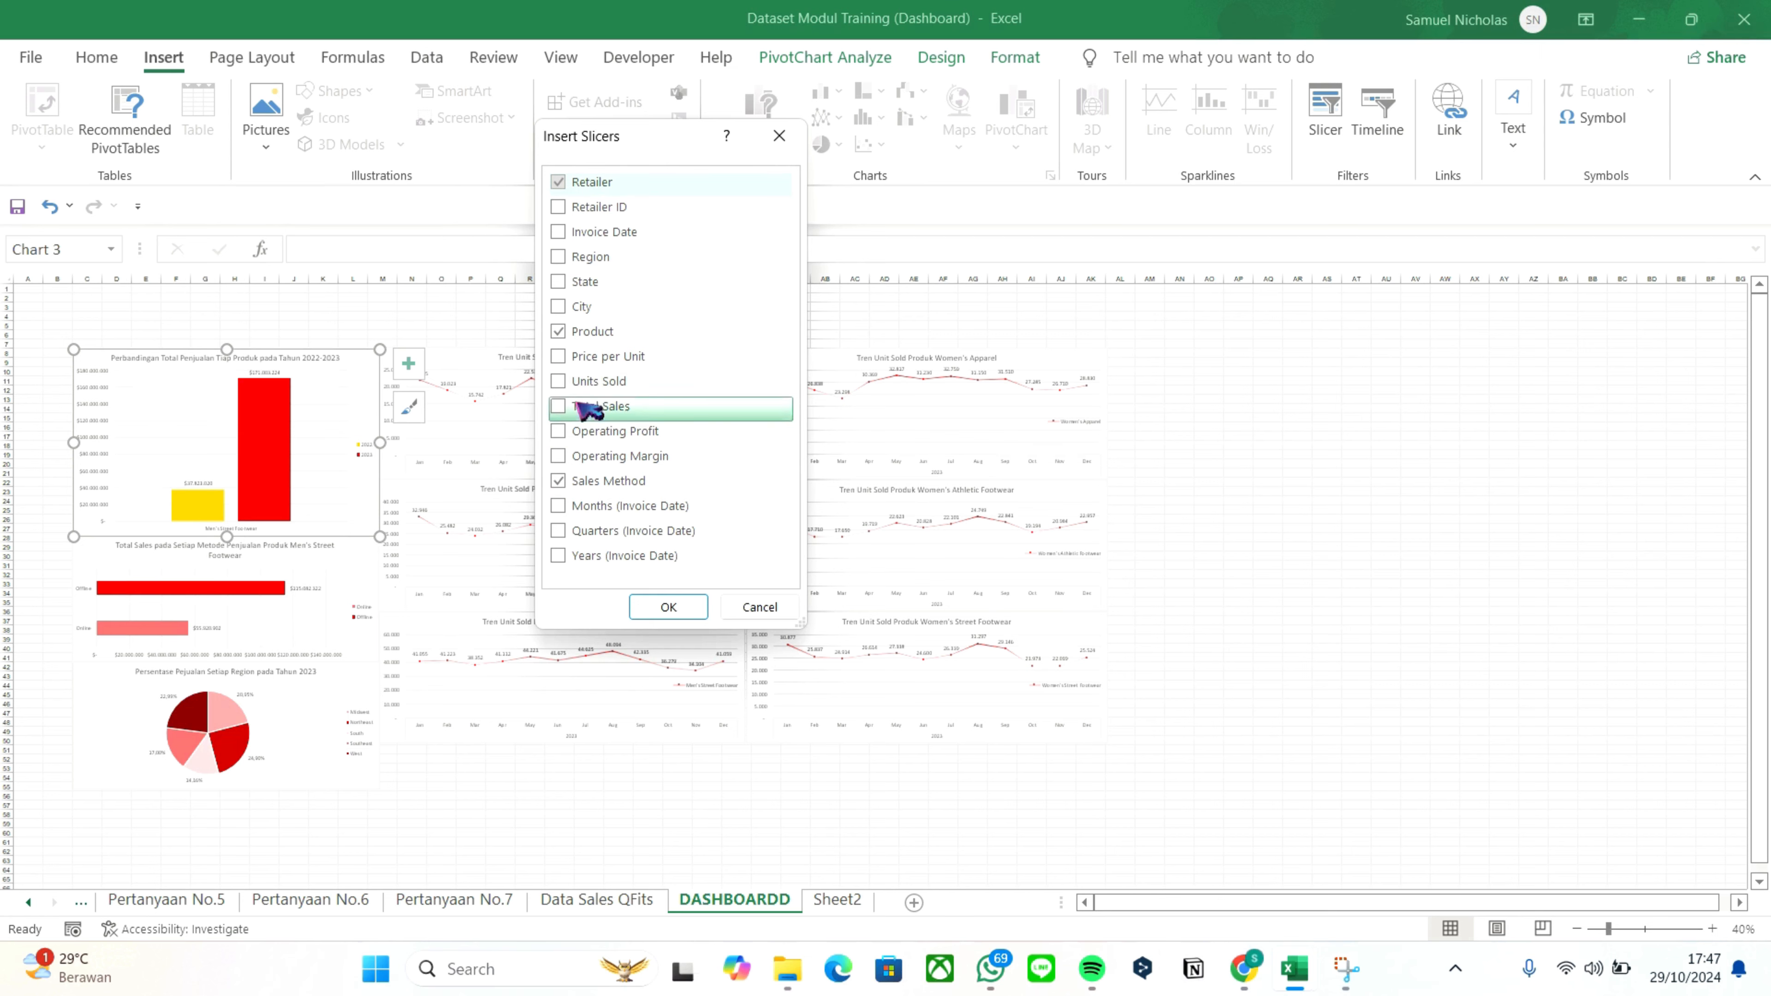
pyautogui.click(568, 258)
pyautogui.click(668, 607)
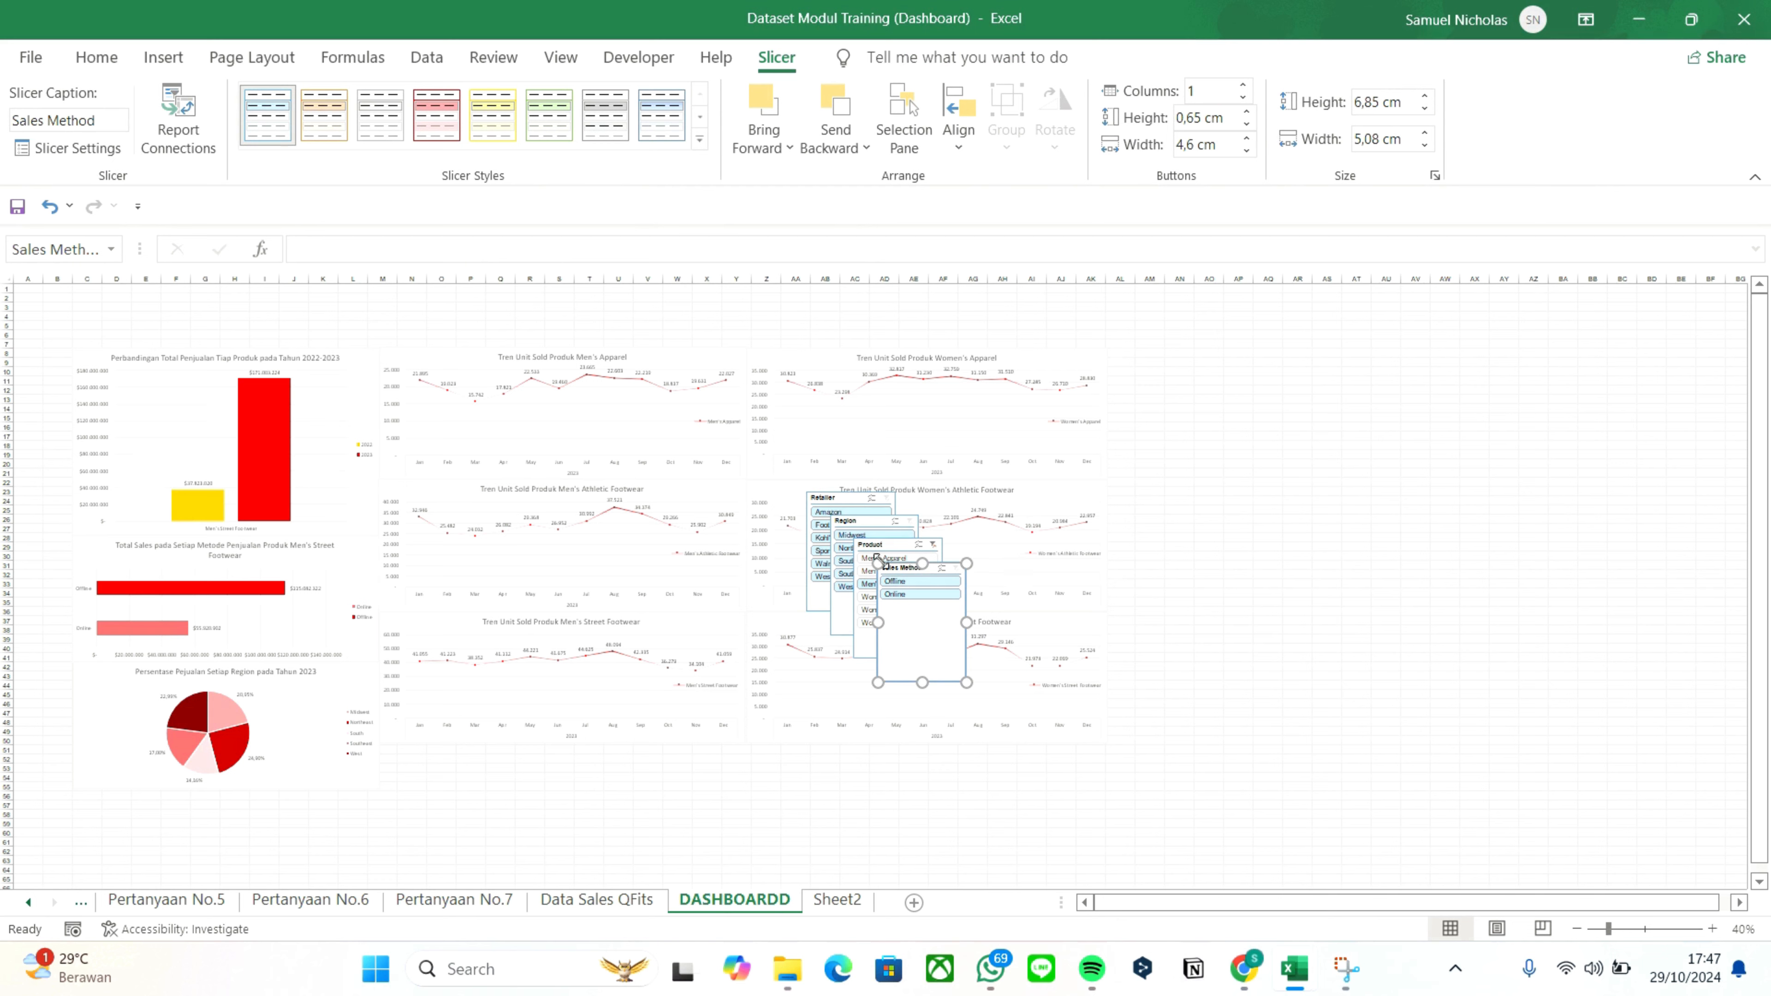
# Arrange the slicers in a two-by-two block beside the trend charts, with Sales Method and Product above Region and Retailer
pyautogui.moveTo(894, 573); pyautogui.dragTo(1124, 354)
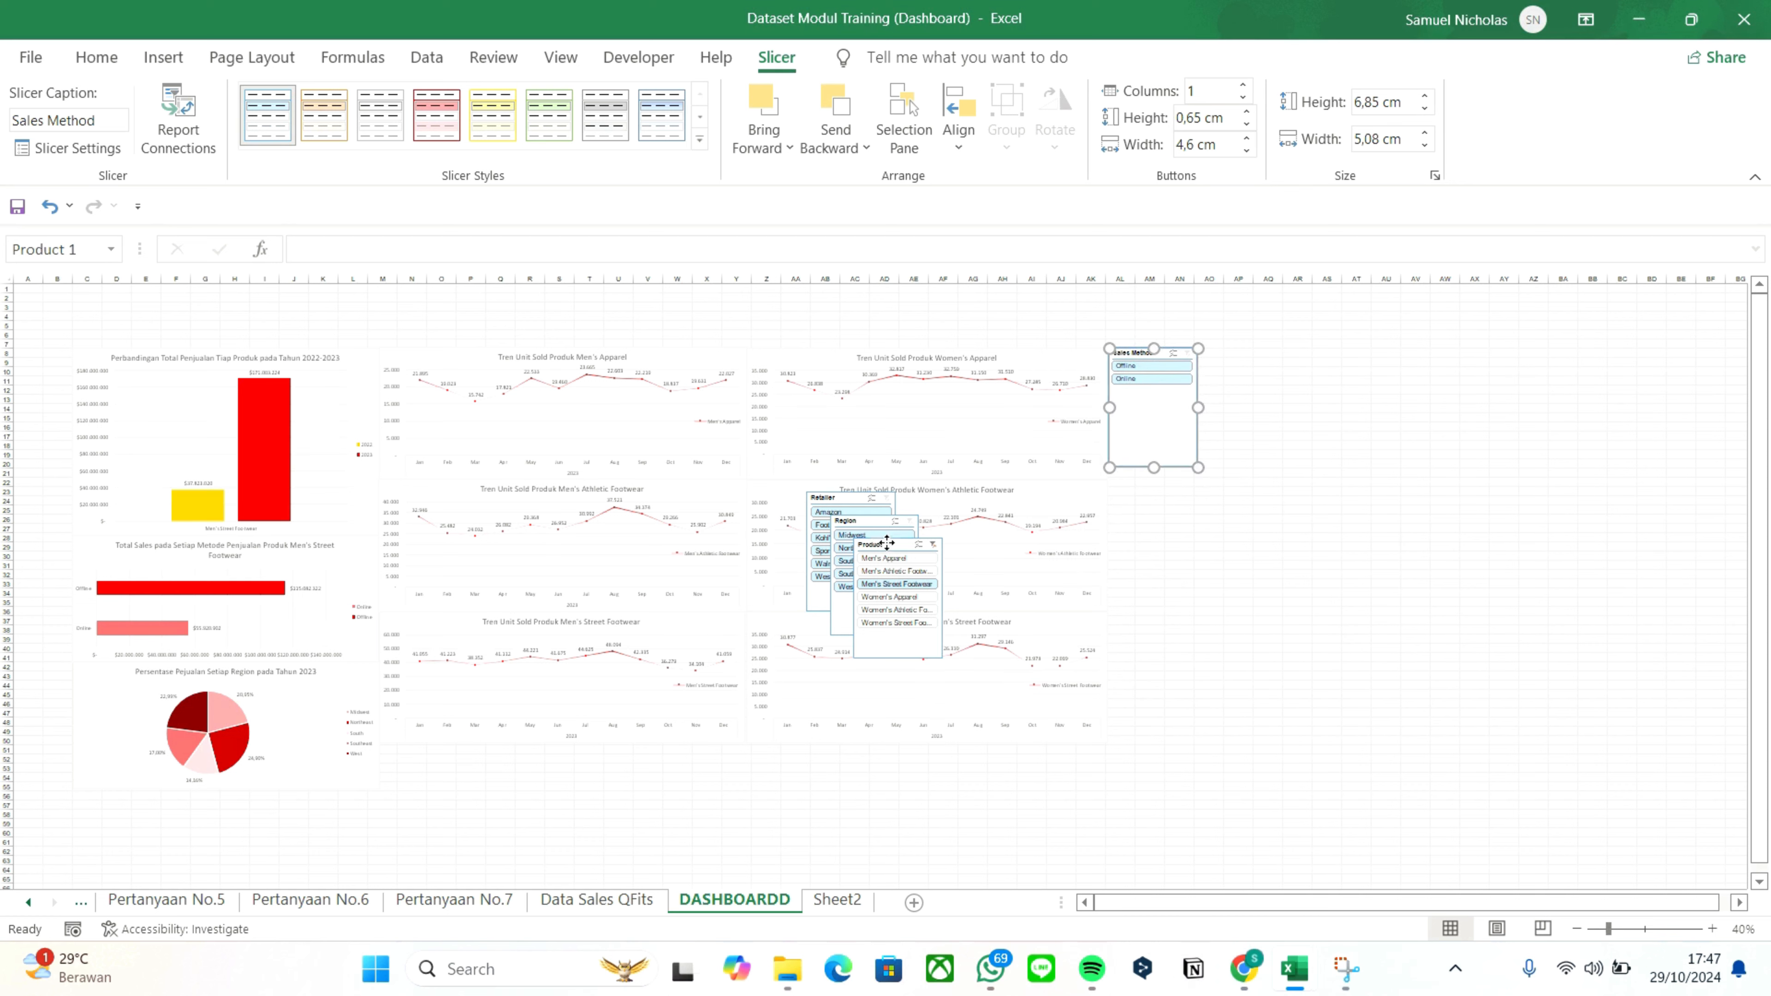
pyautogui.moveTo(887, 544); pyautogui.dragTo(1223, 346)
pyautogui.moveTo(867, 524); pyautogui.dragTo(1129, 475)
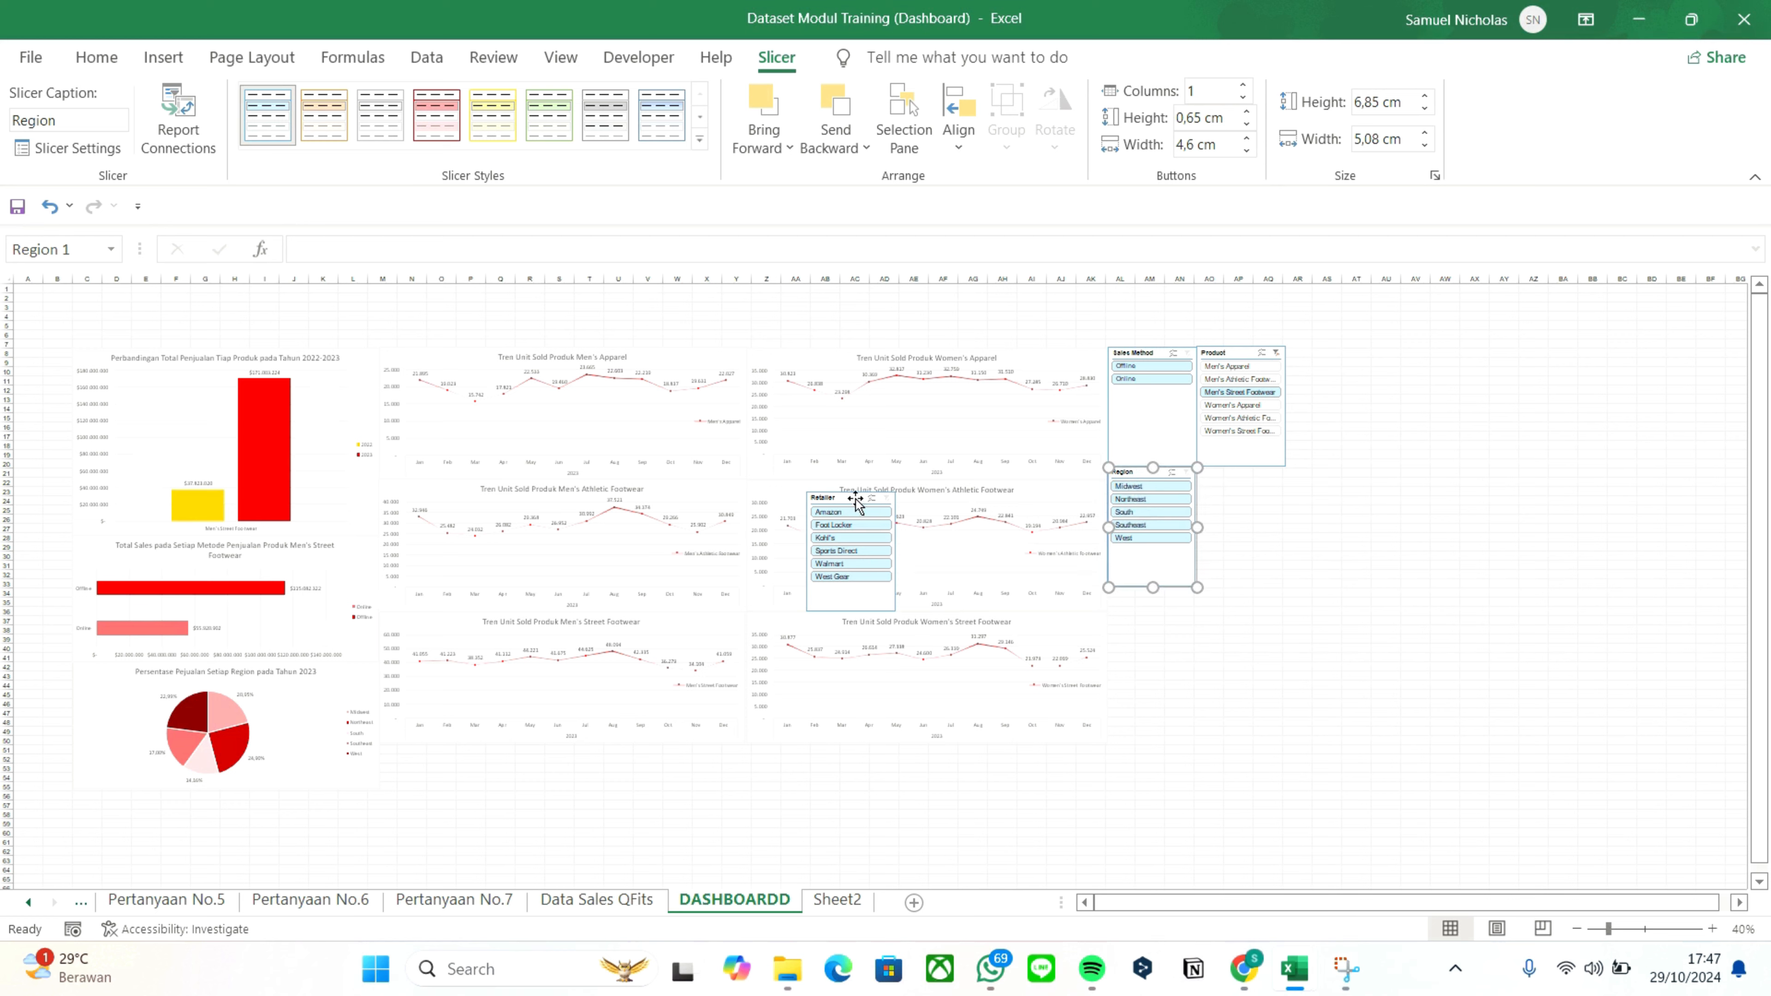
pyautogui.moveTo(856, 499); pyautogui.dragTo(1239, 475)
pyautogui.click(1378, 502)
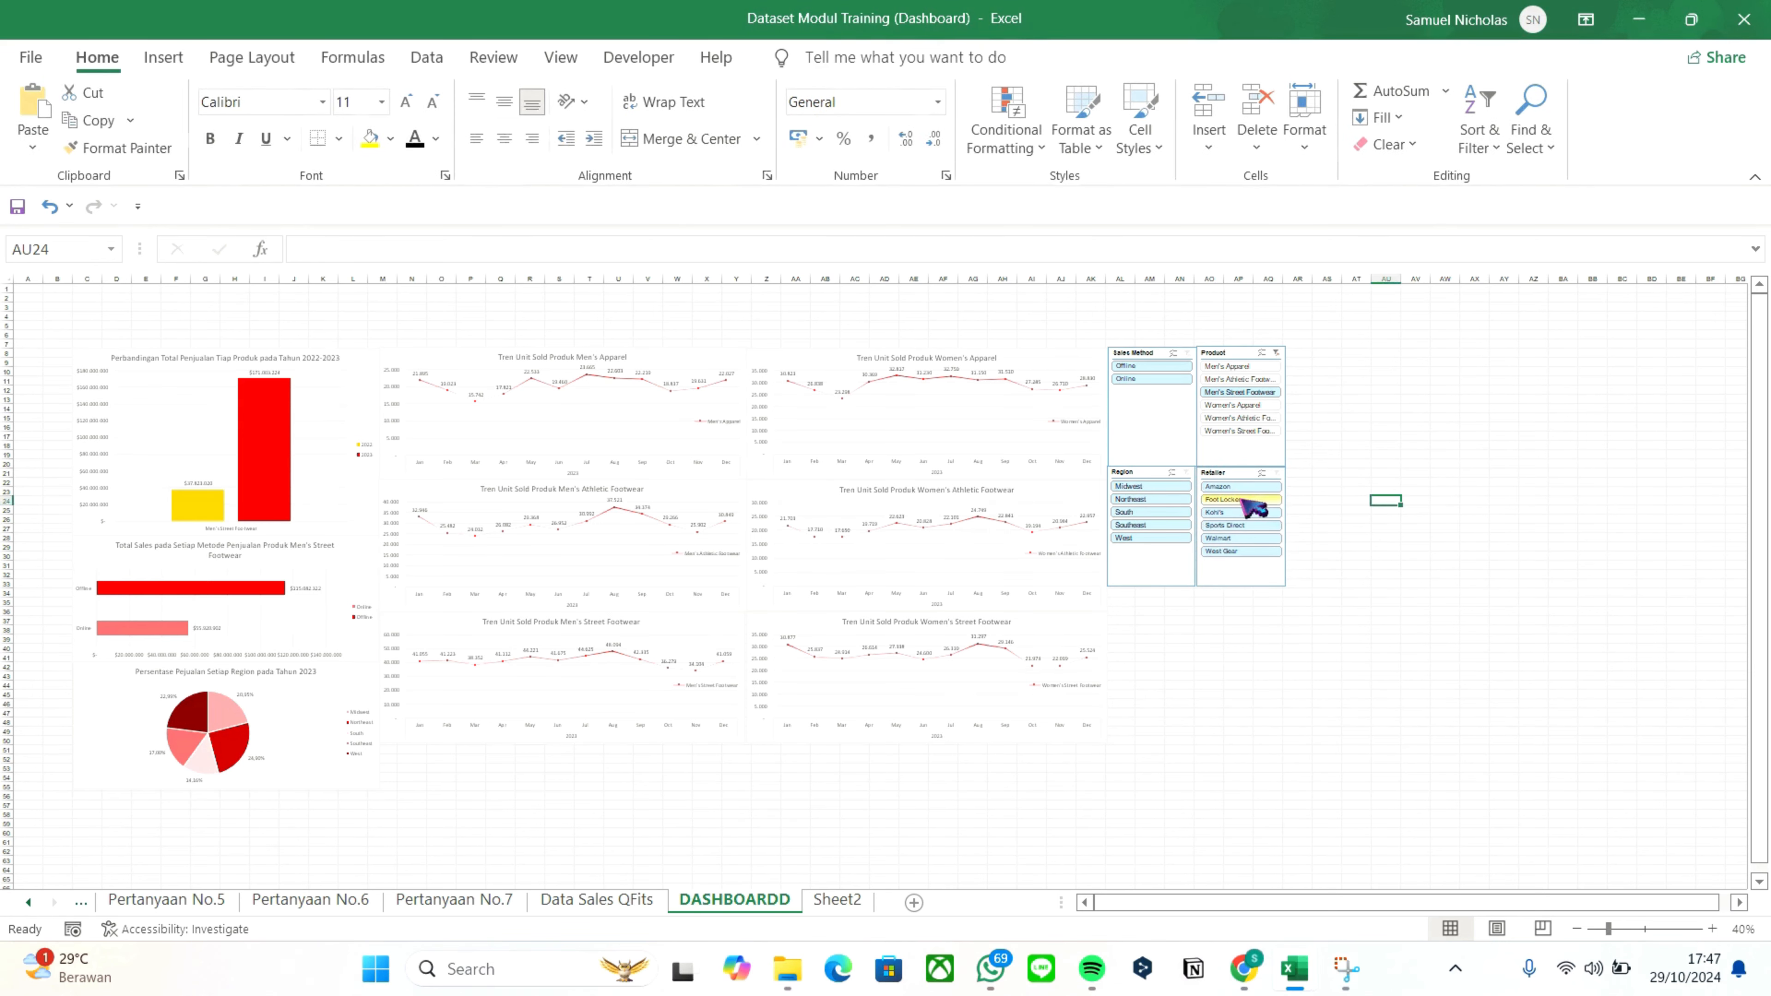
# Check that the Sales Method slicer's report connections cover the PivotTables on Pertanyaan No.1 through No.6, leaving PivotTable7 unconnected
pyautogui.scroll(1, 1241, 444)
pyautogui.scroll(-1, 1484, 450)
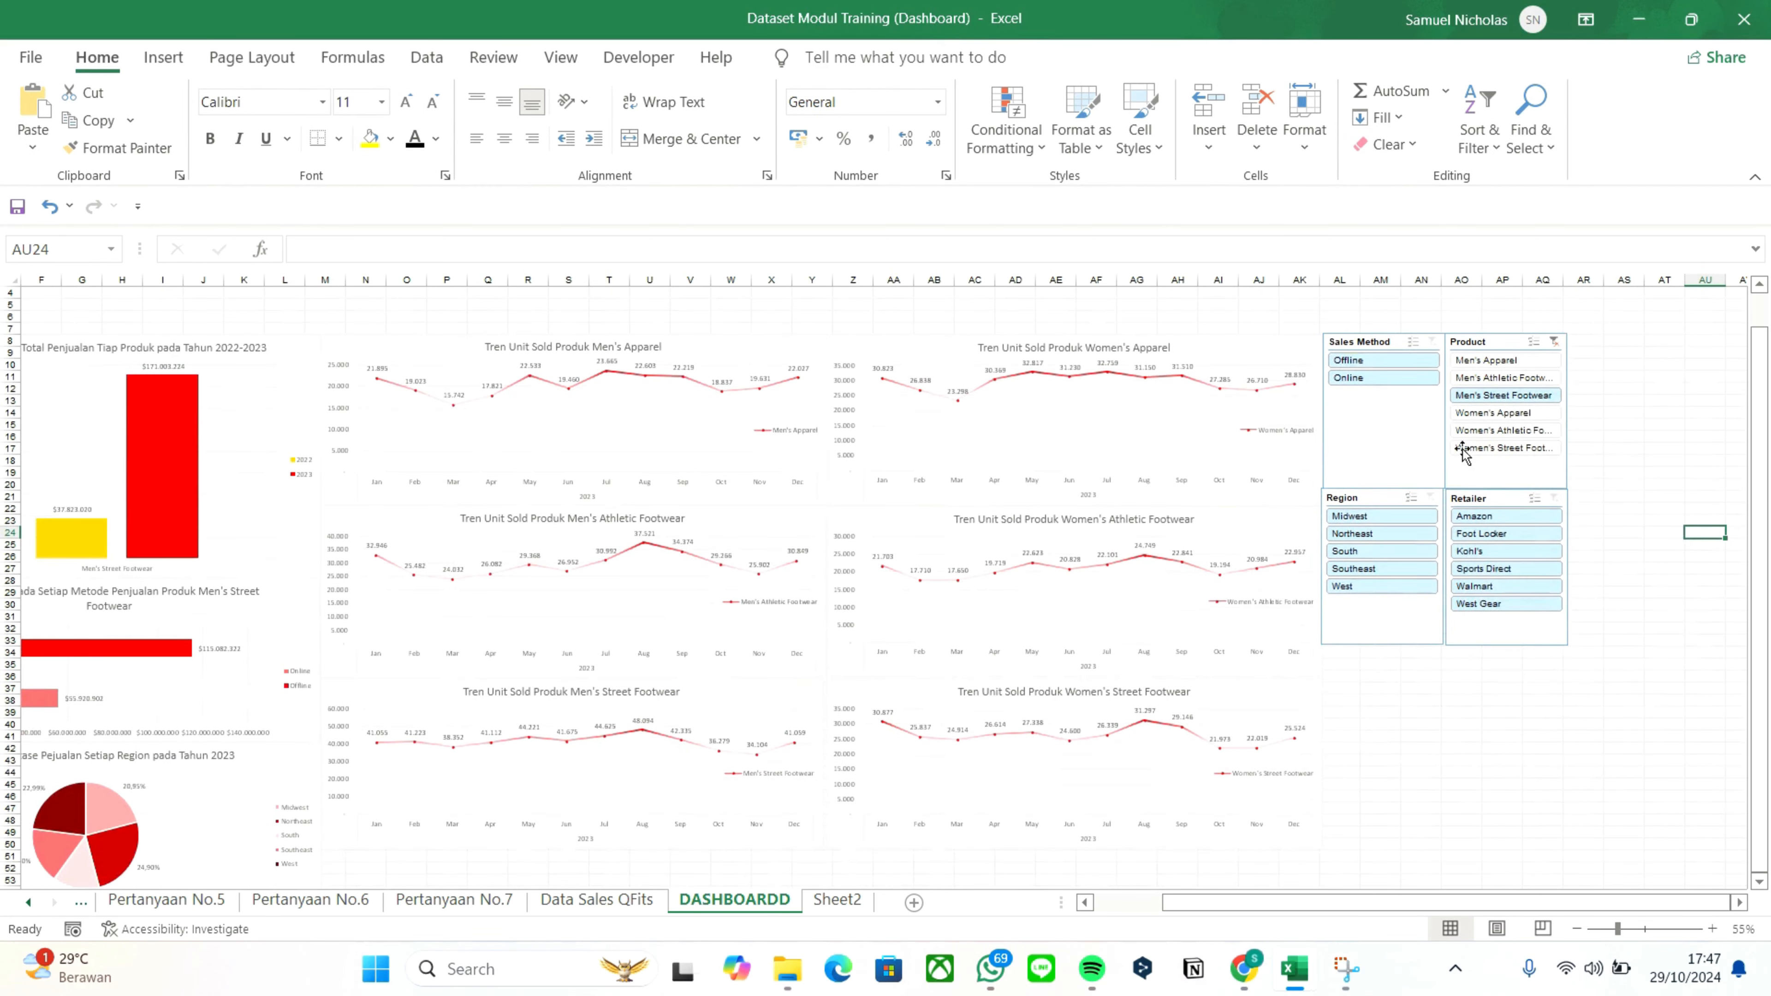
pyautogui.click(1368, 351)
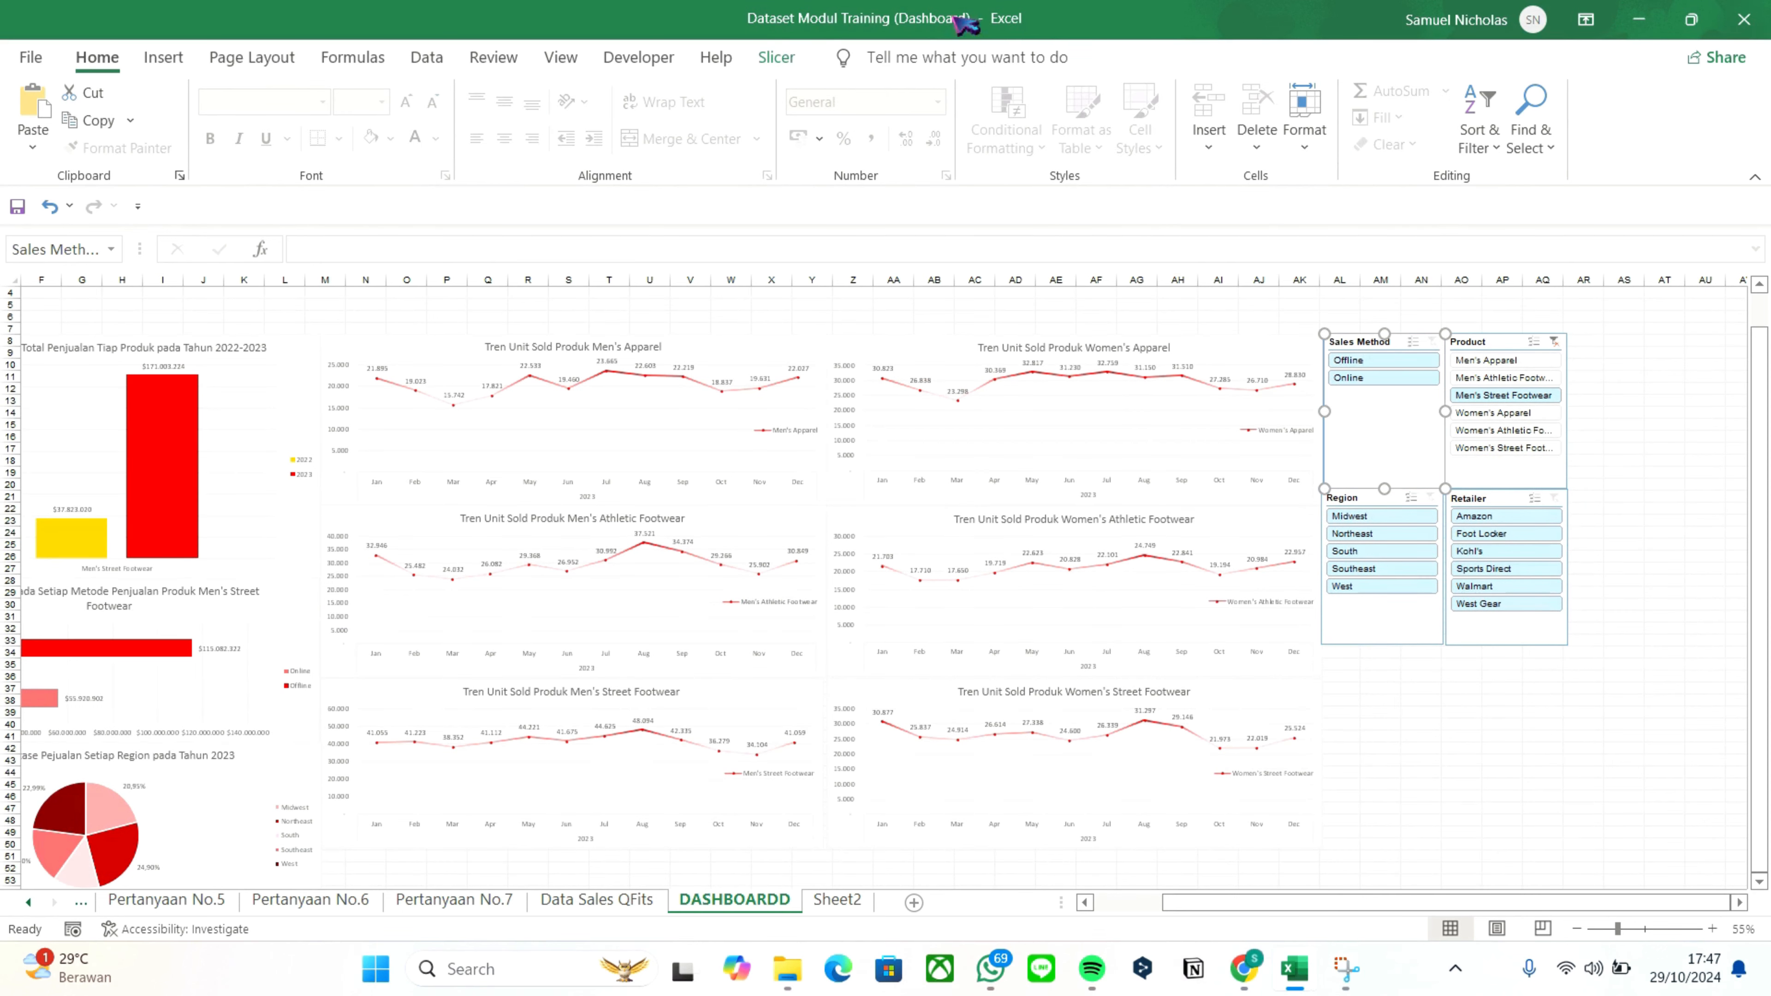
pyautogui.scroll(-1, 906, 122)
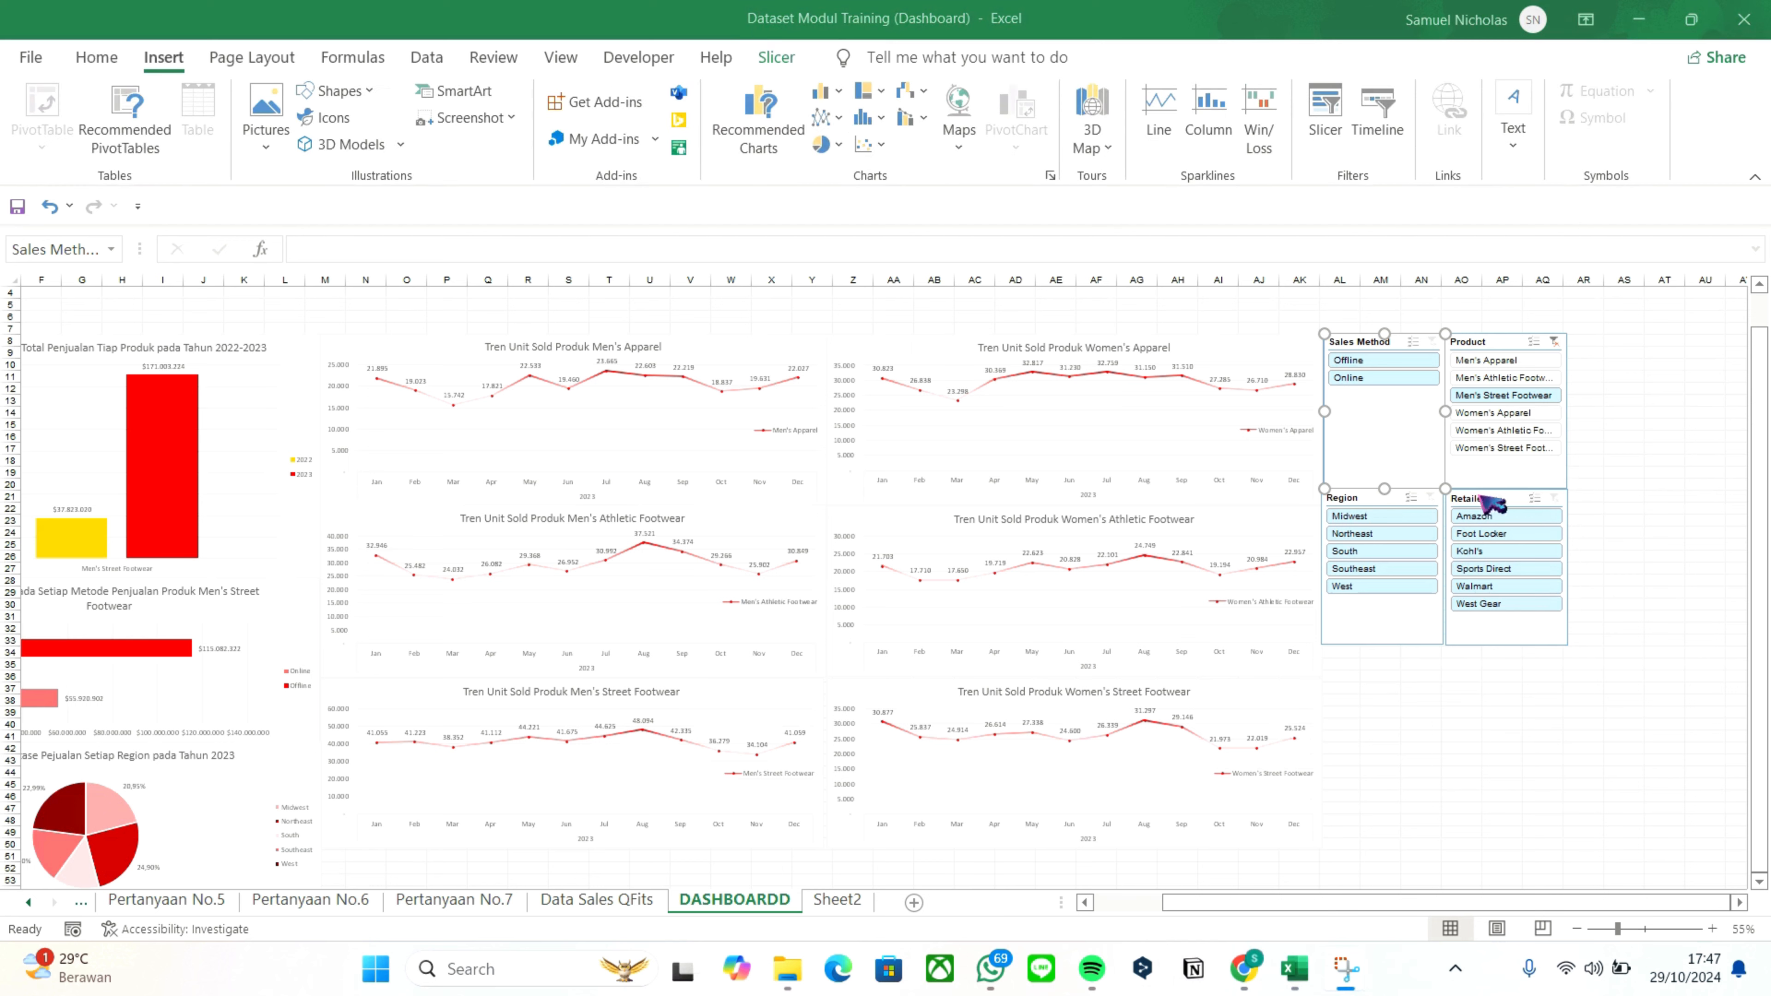
pyautogui.rightClick(1435, 447)
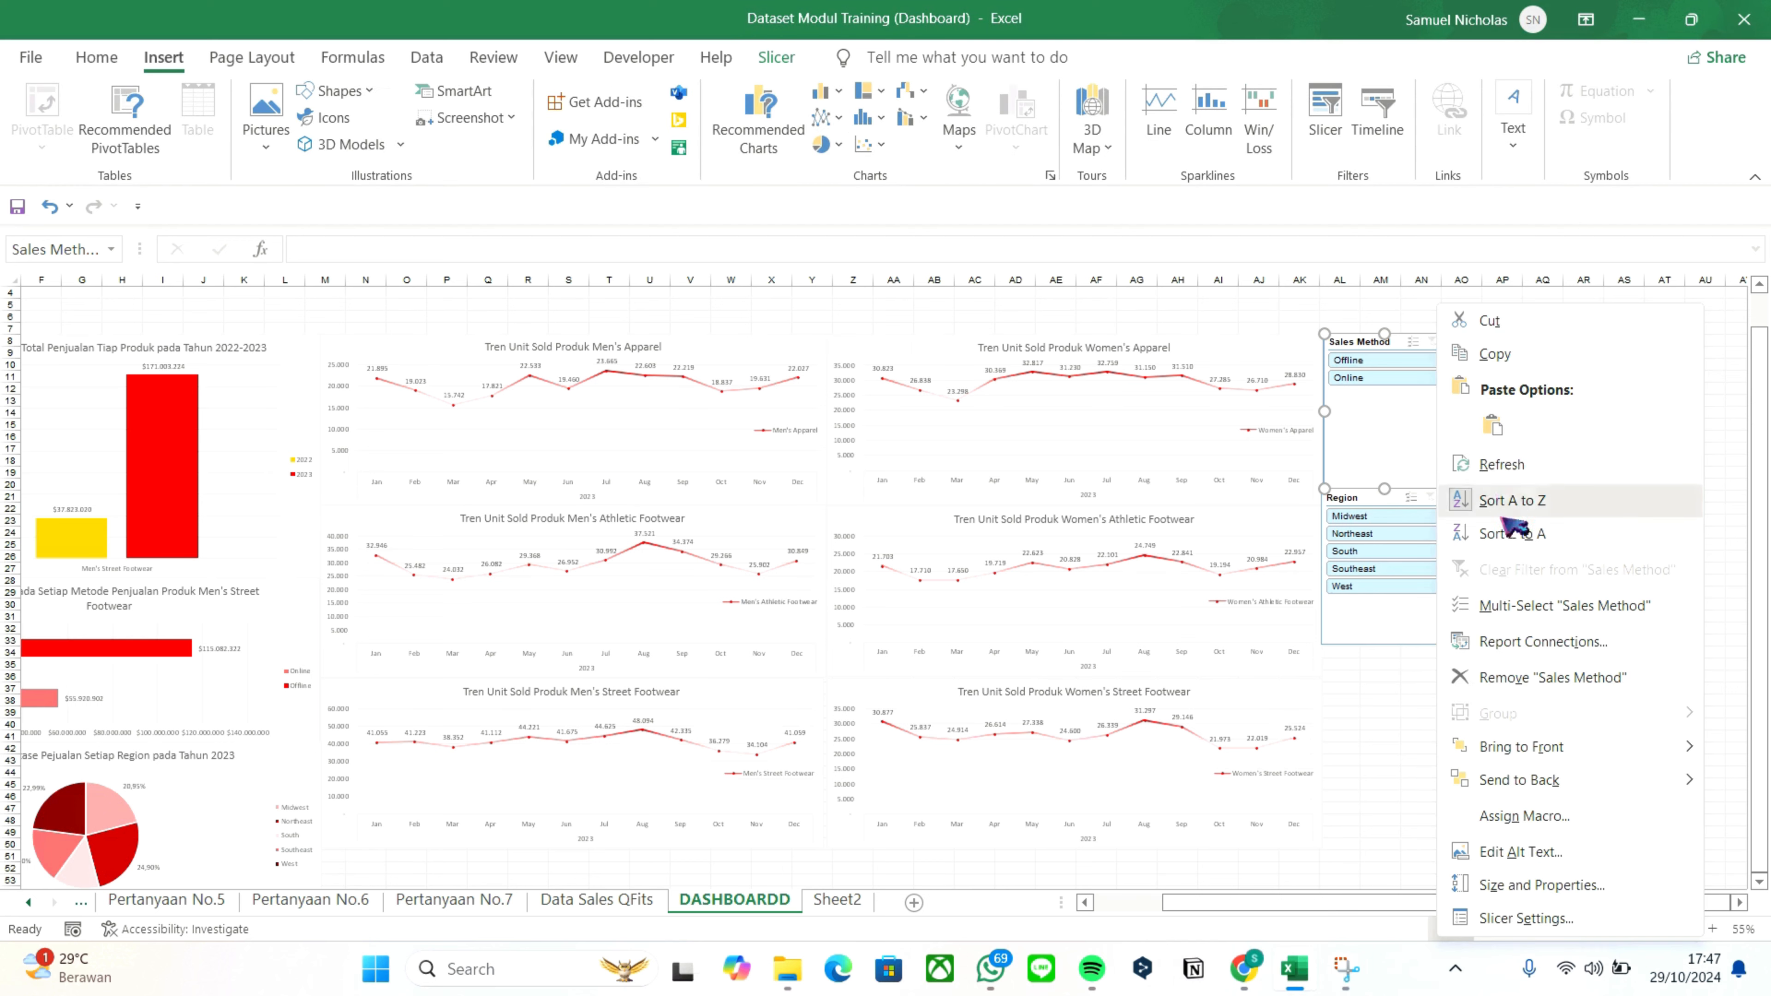
pyautogui.click(1538, 676)
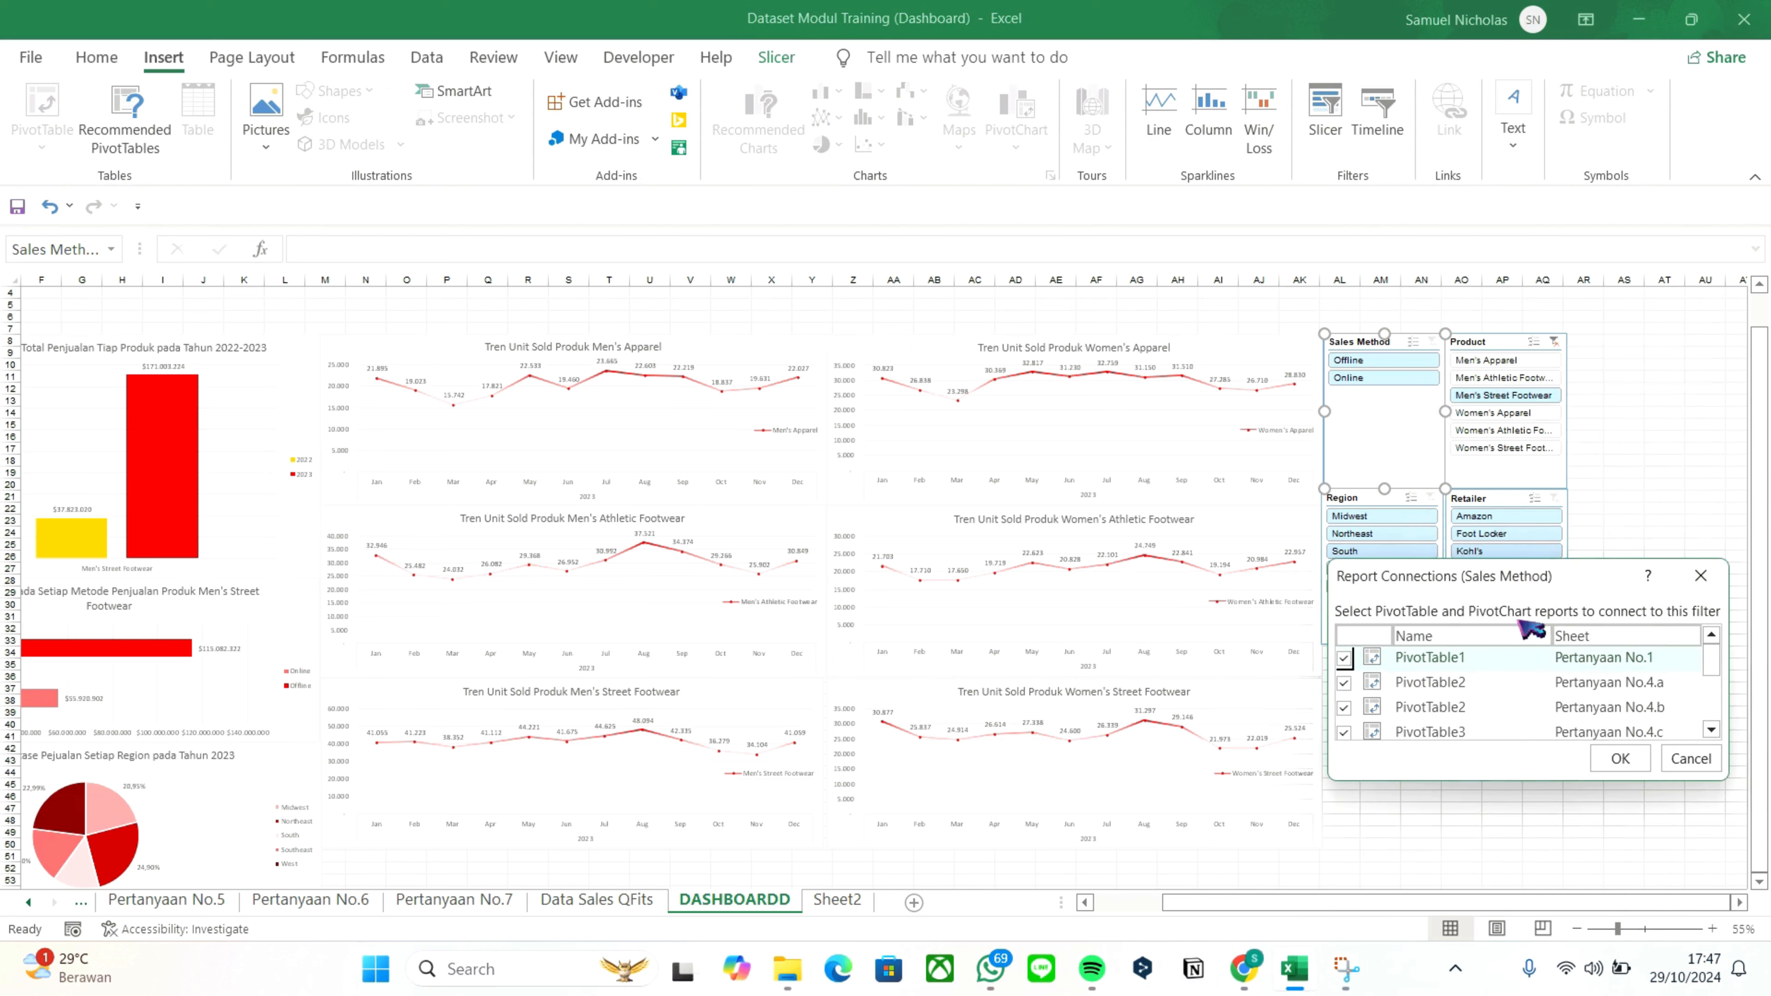
pyautogui.scroll(-2, 1429, 694)
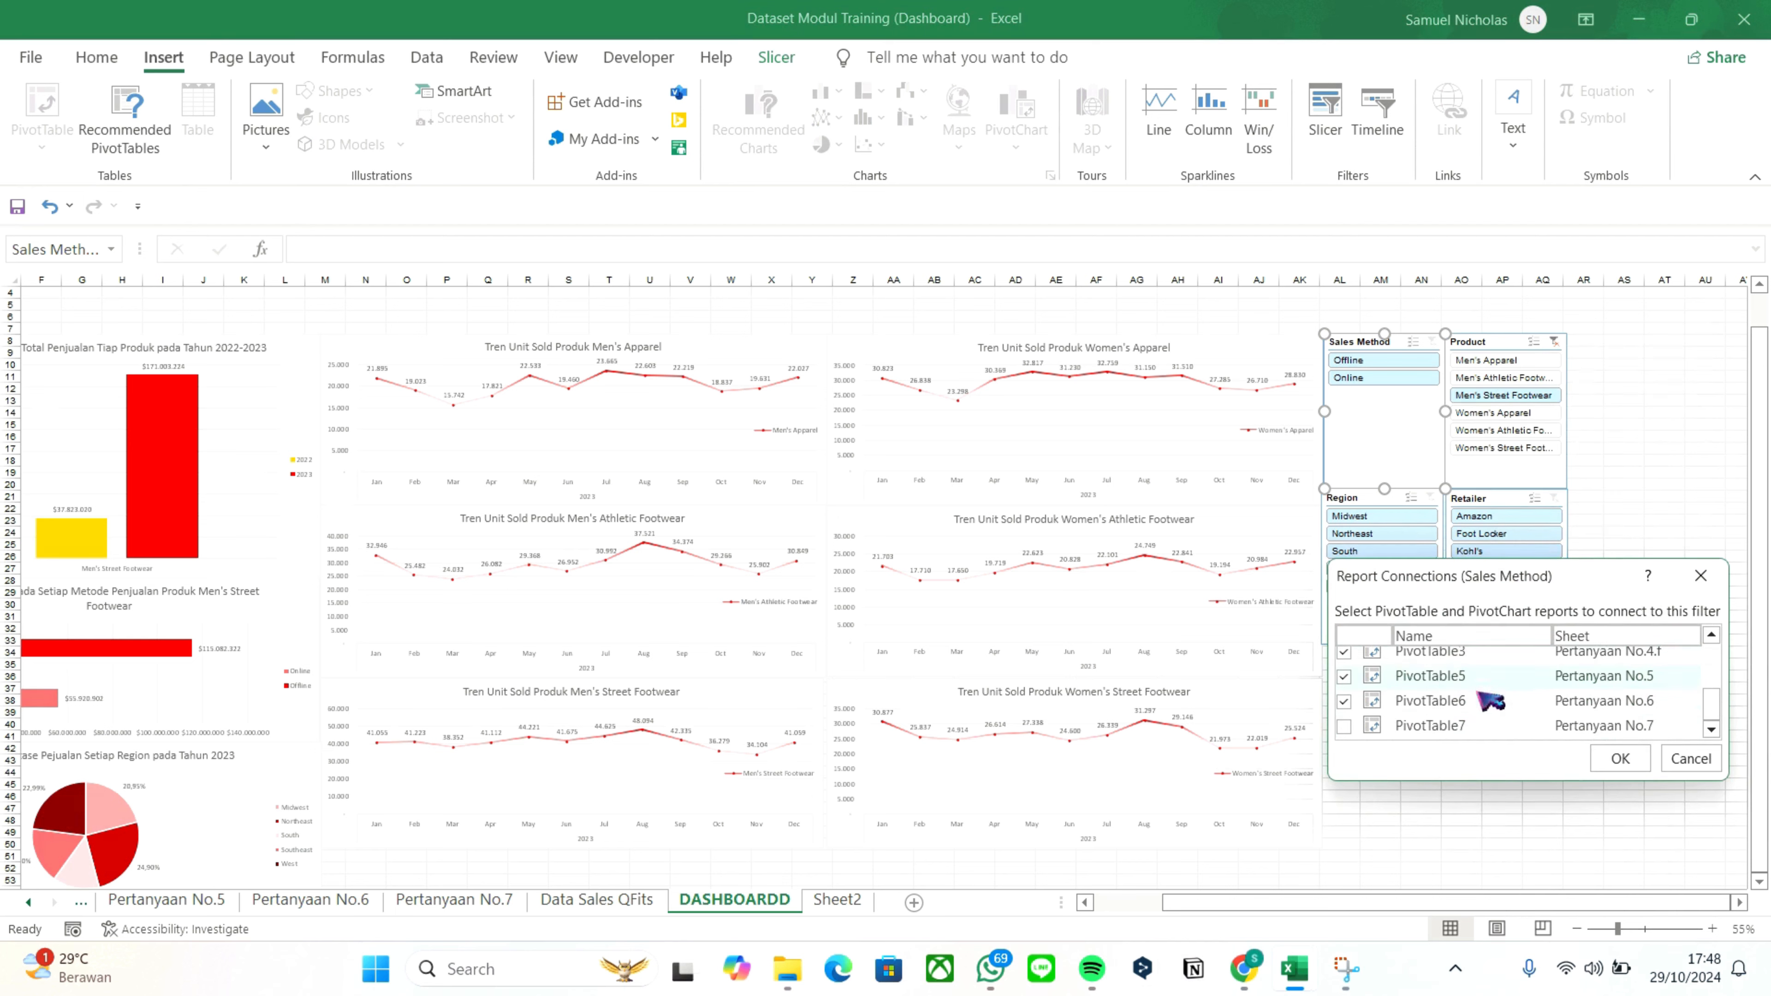
pyautogui.scroll(3, 1471, 687)
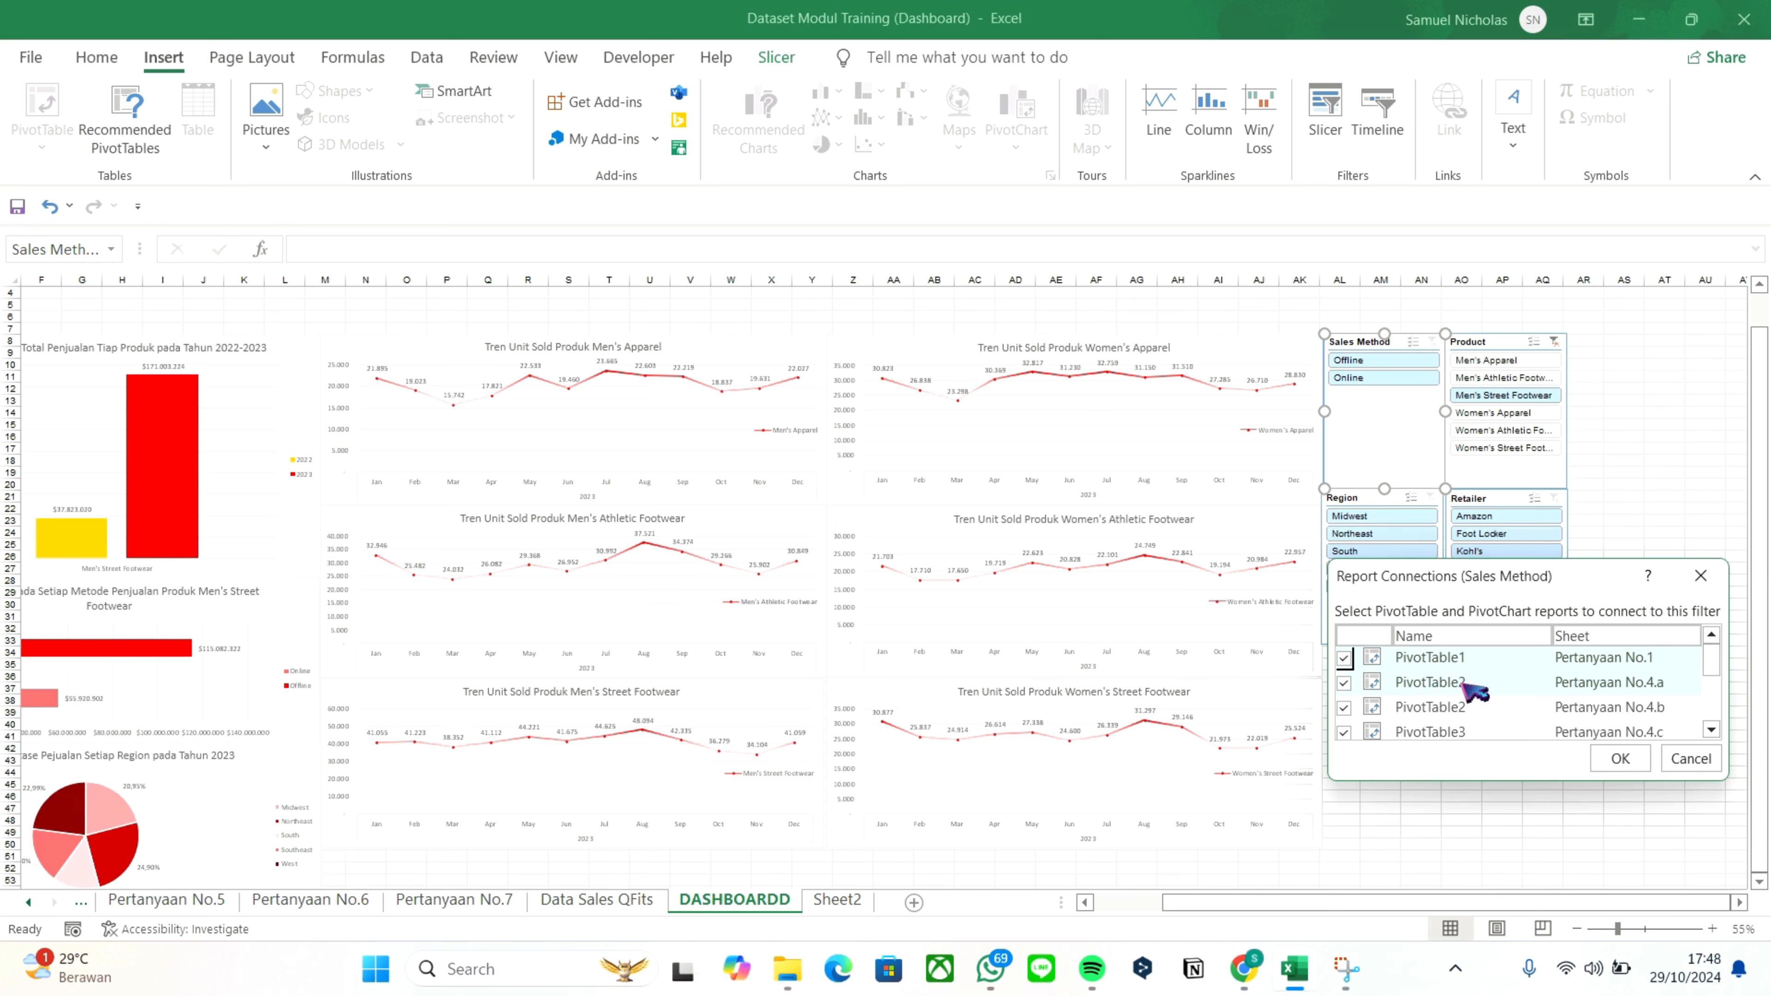
pyautogui.scroll(-3, 1472, 690)
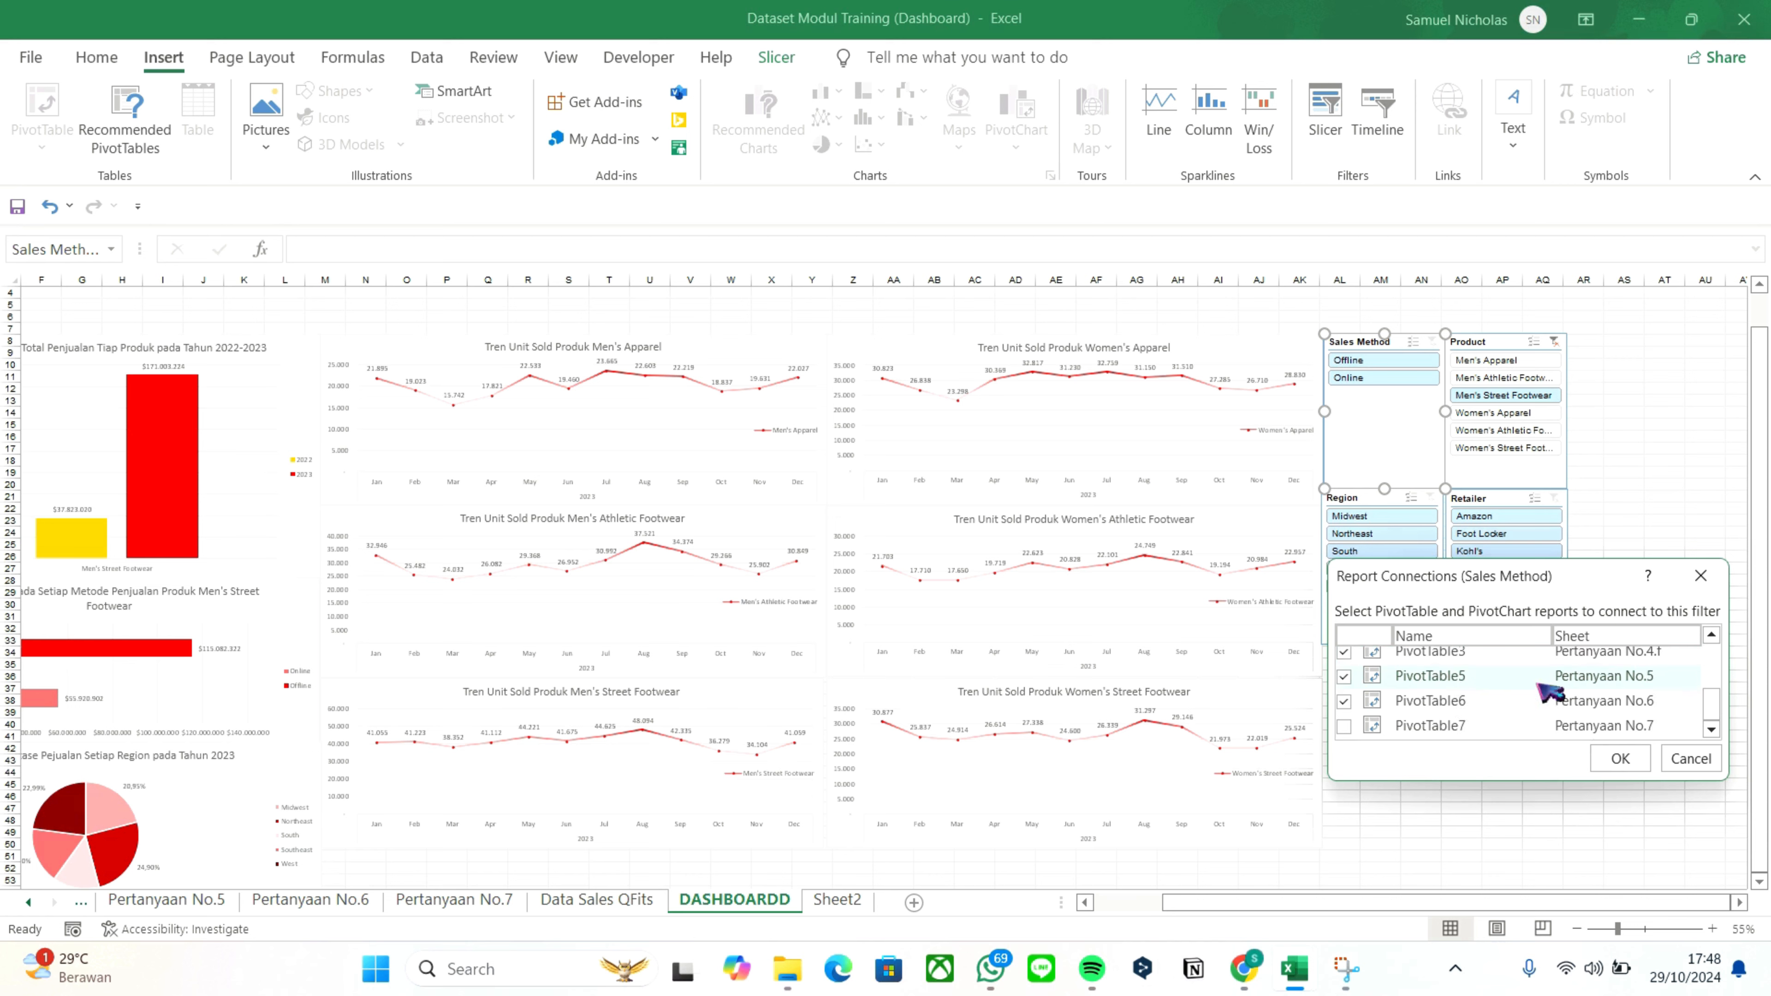
pyautogui.click(1619, 758)
# Connect the Product slicer to the PivotTables on Pertanyaan No.1, No.4.a through No.4.f, No.5 and No.6, leaving PivotTable7 unconnected
pyautogui.click(1479, 341)
pyautogui.rightClick(1481, 340)
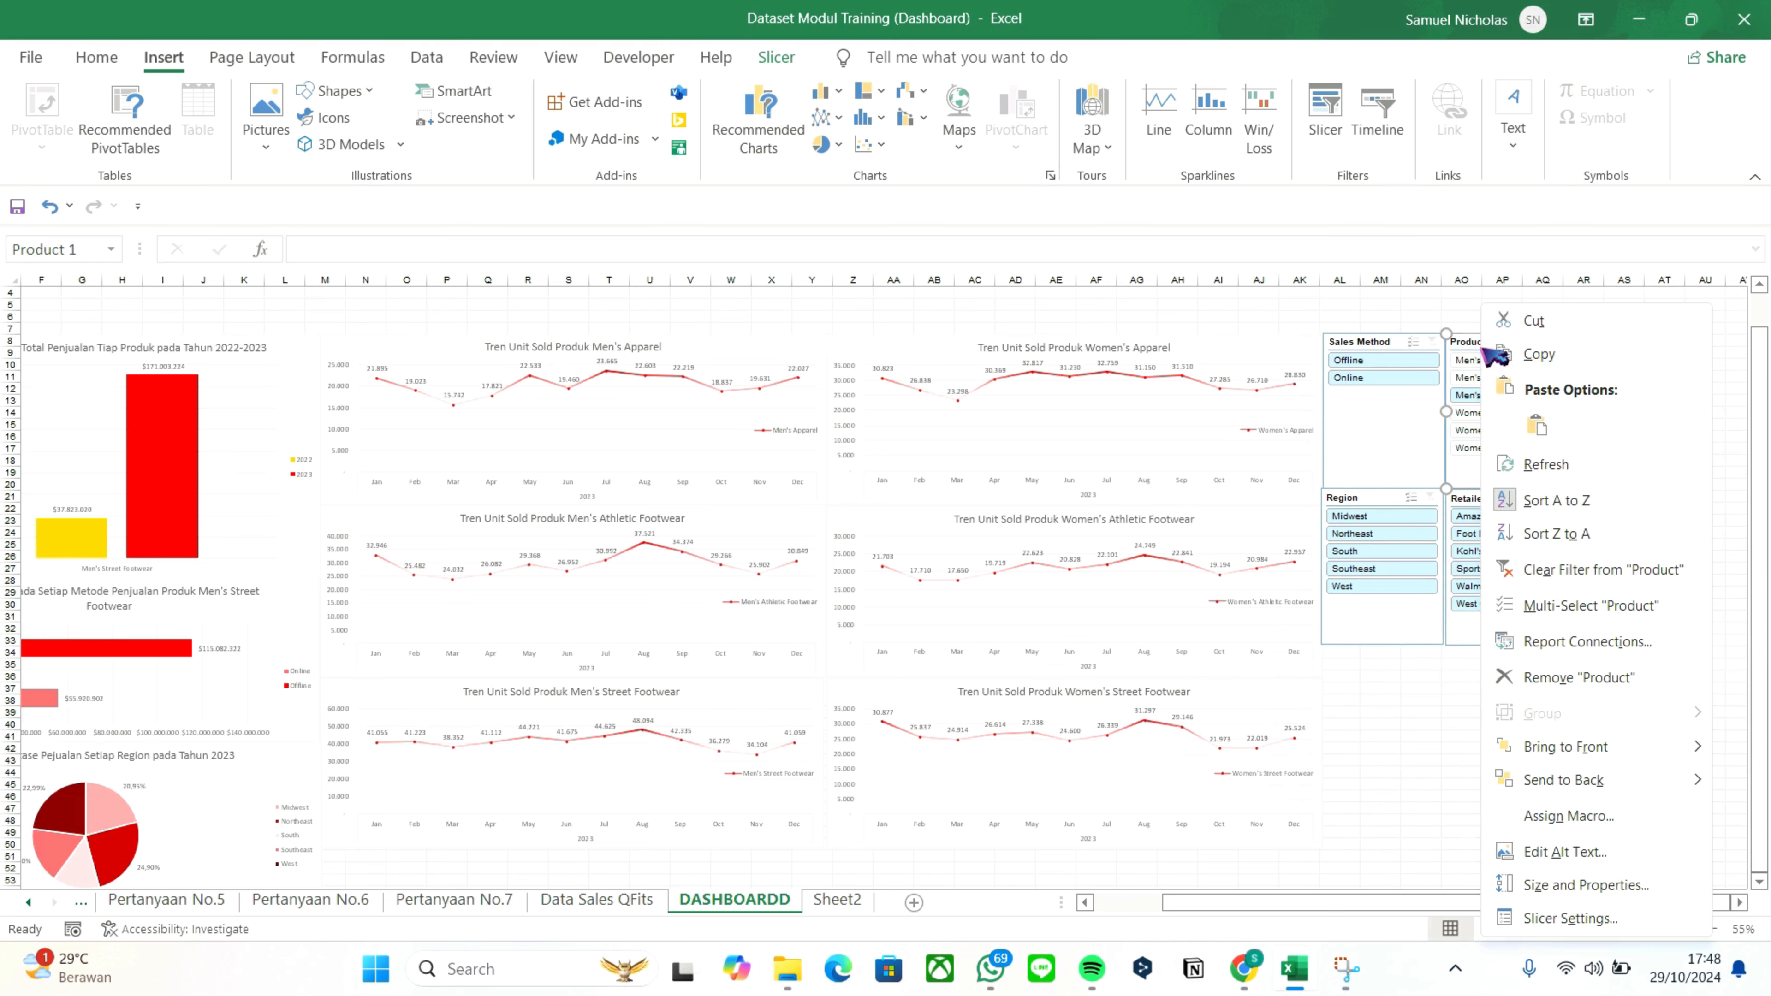
pyautogui.click(1596, 643)
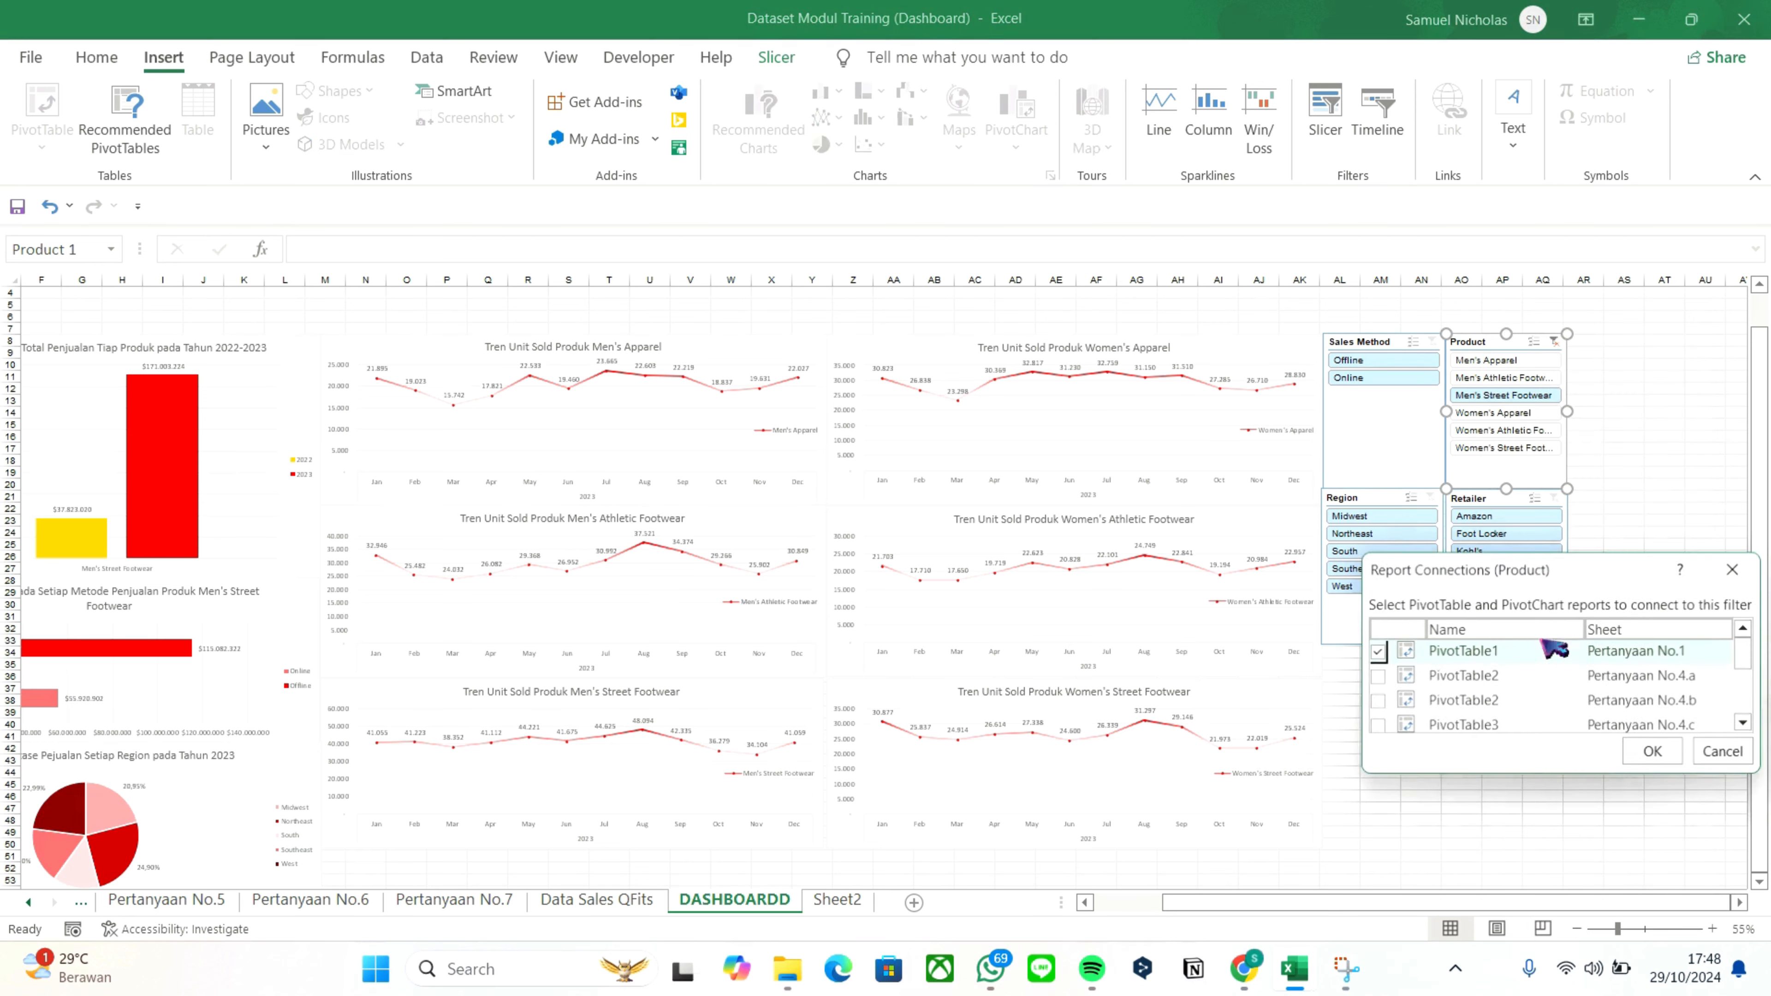
pyautogui.scroll(-2, 1388, 680)
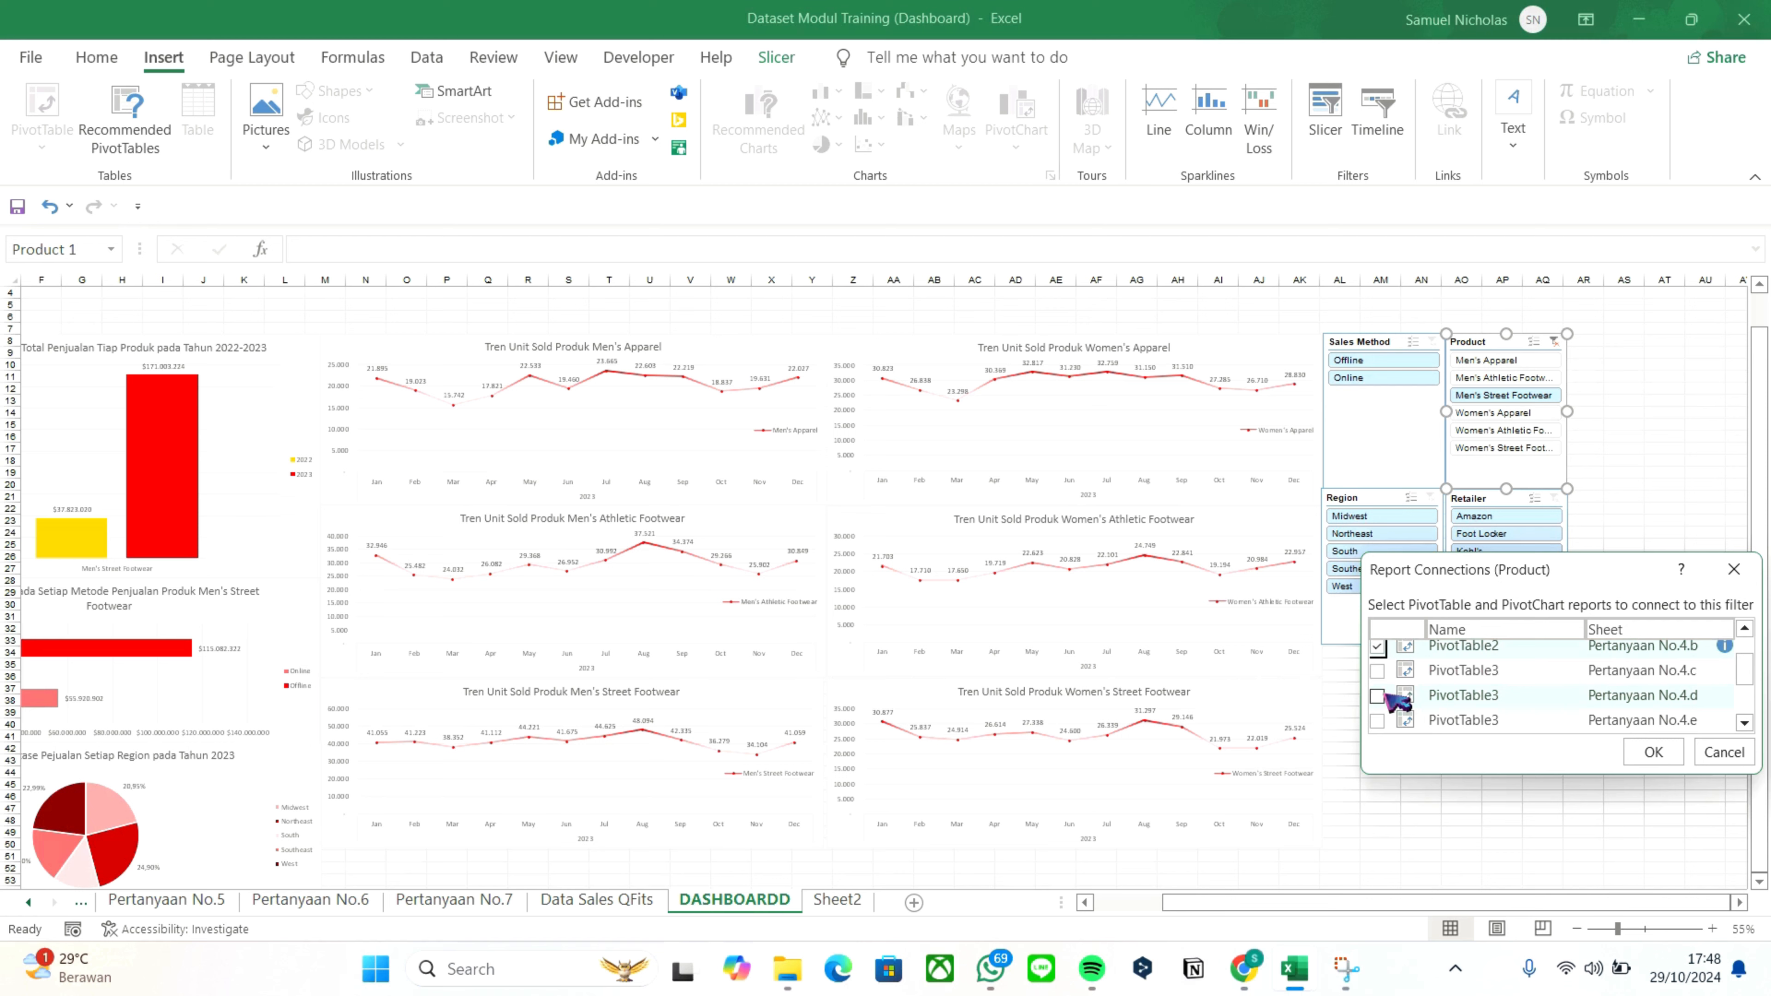
pyautogui.click(1378, 667)
pyautogui.click(1378, 691)
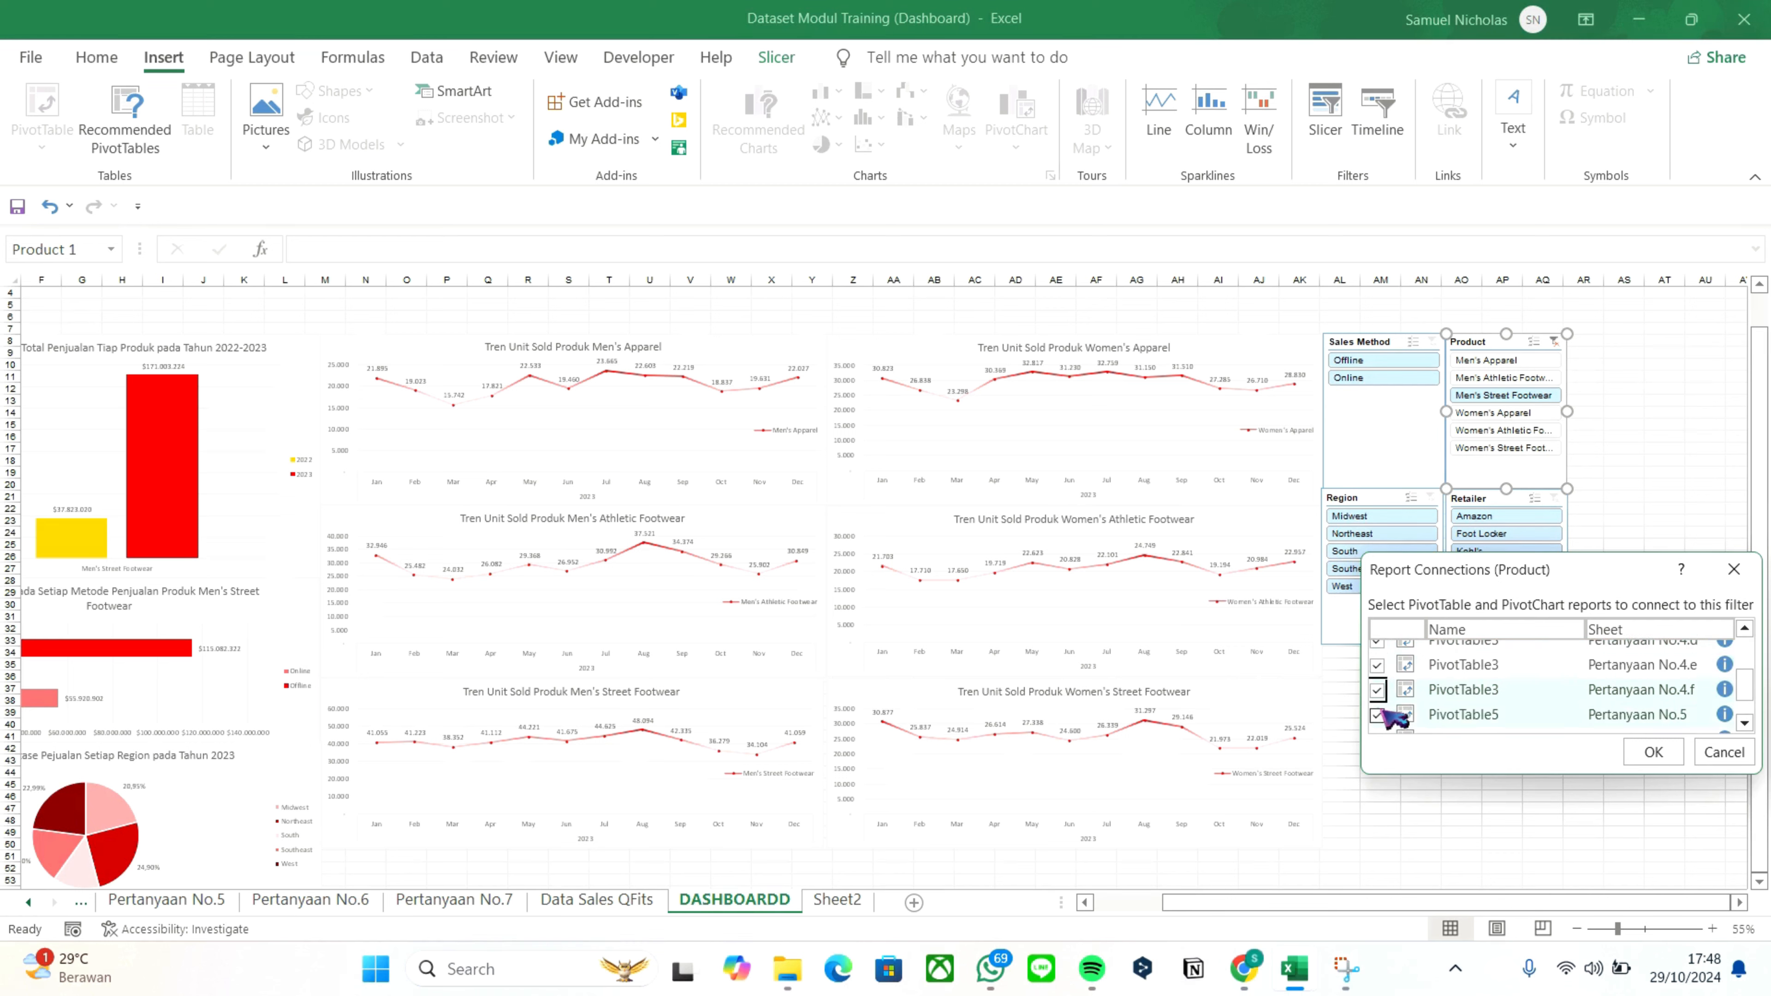
pyautogui.scroll(-1, 1402, 698)
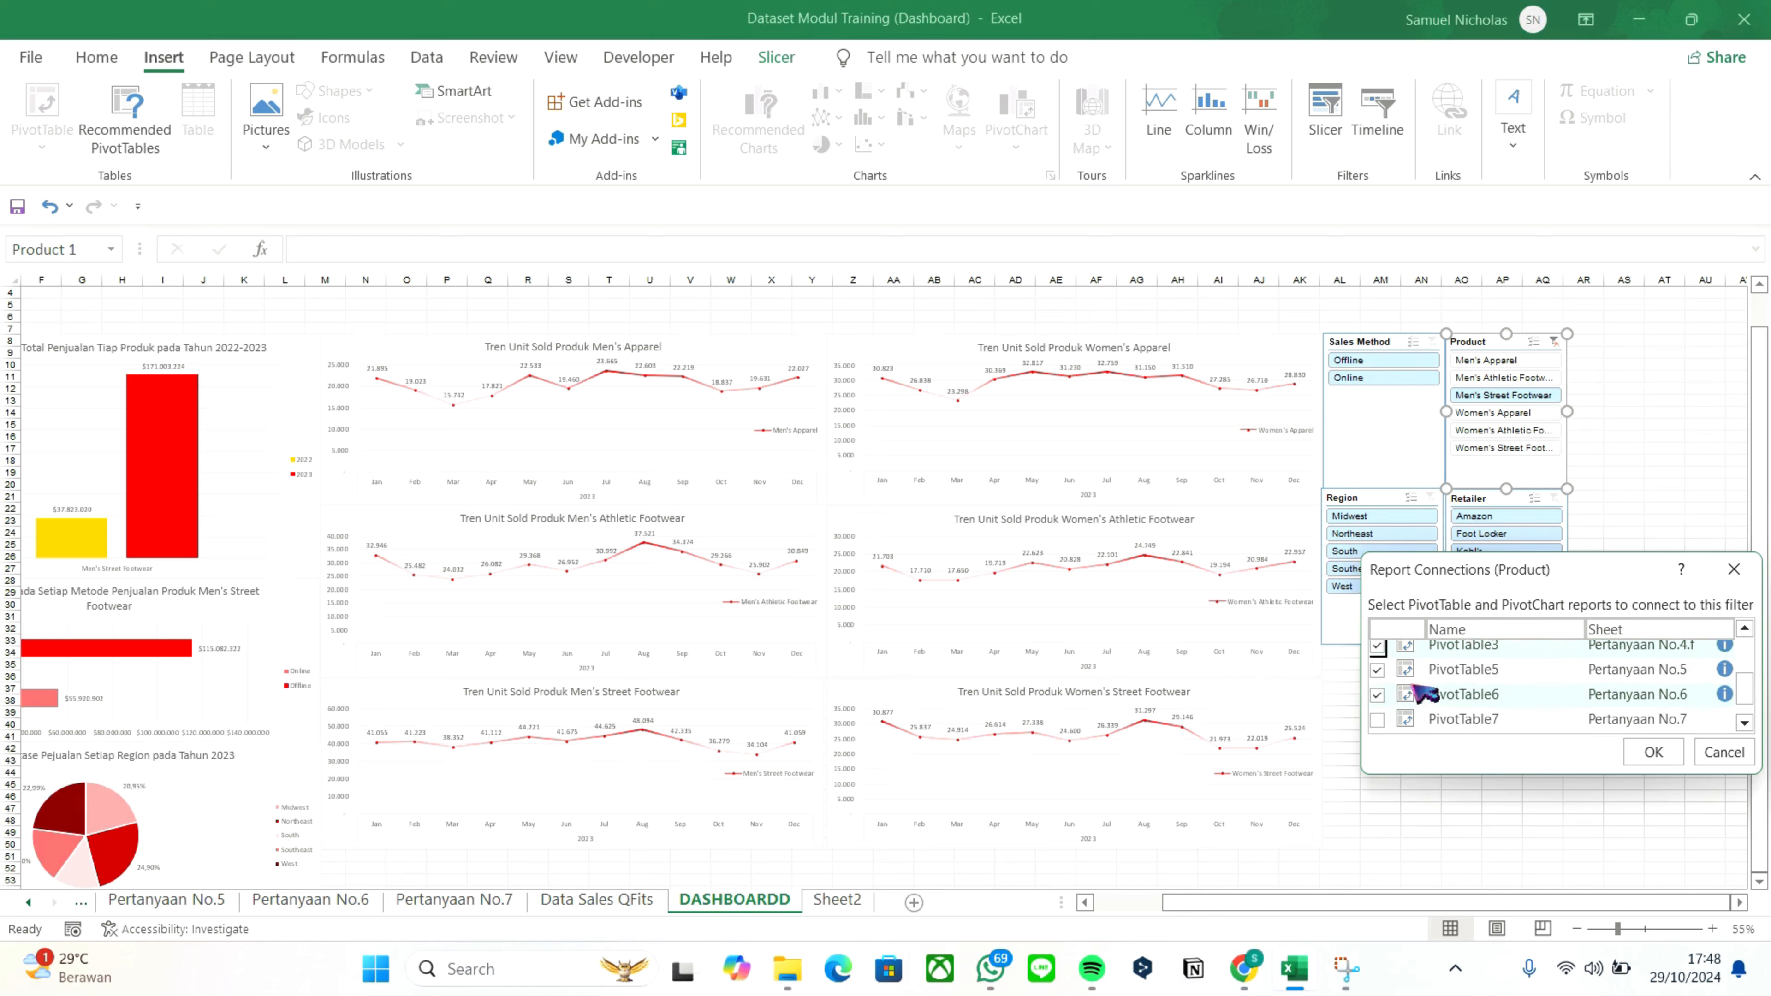
pyautogui.click(1653, 751)
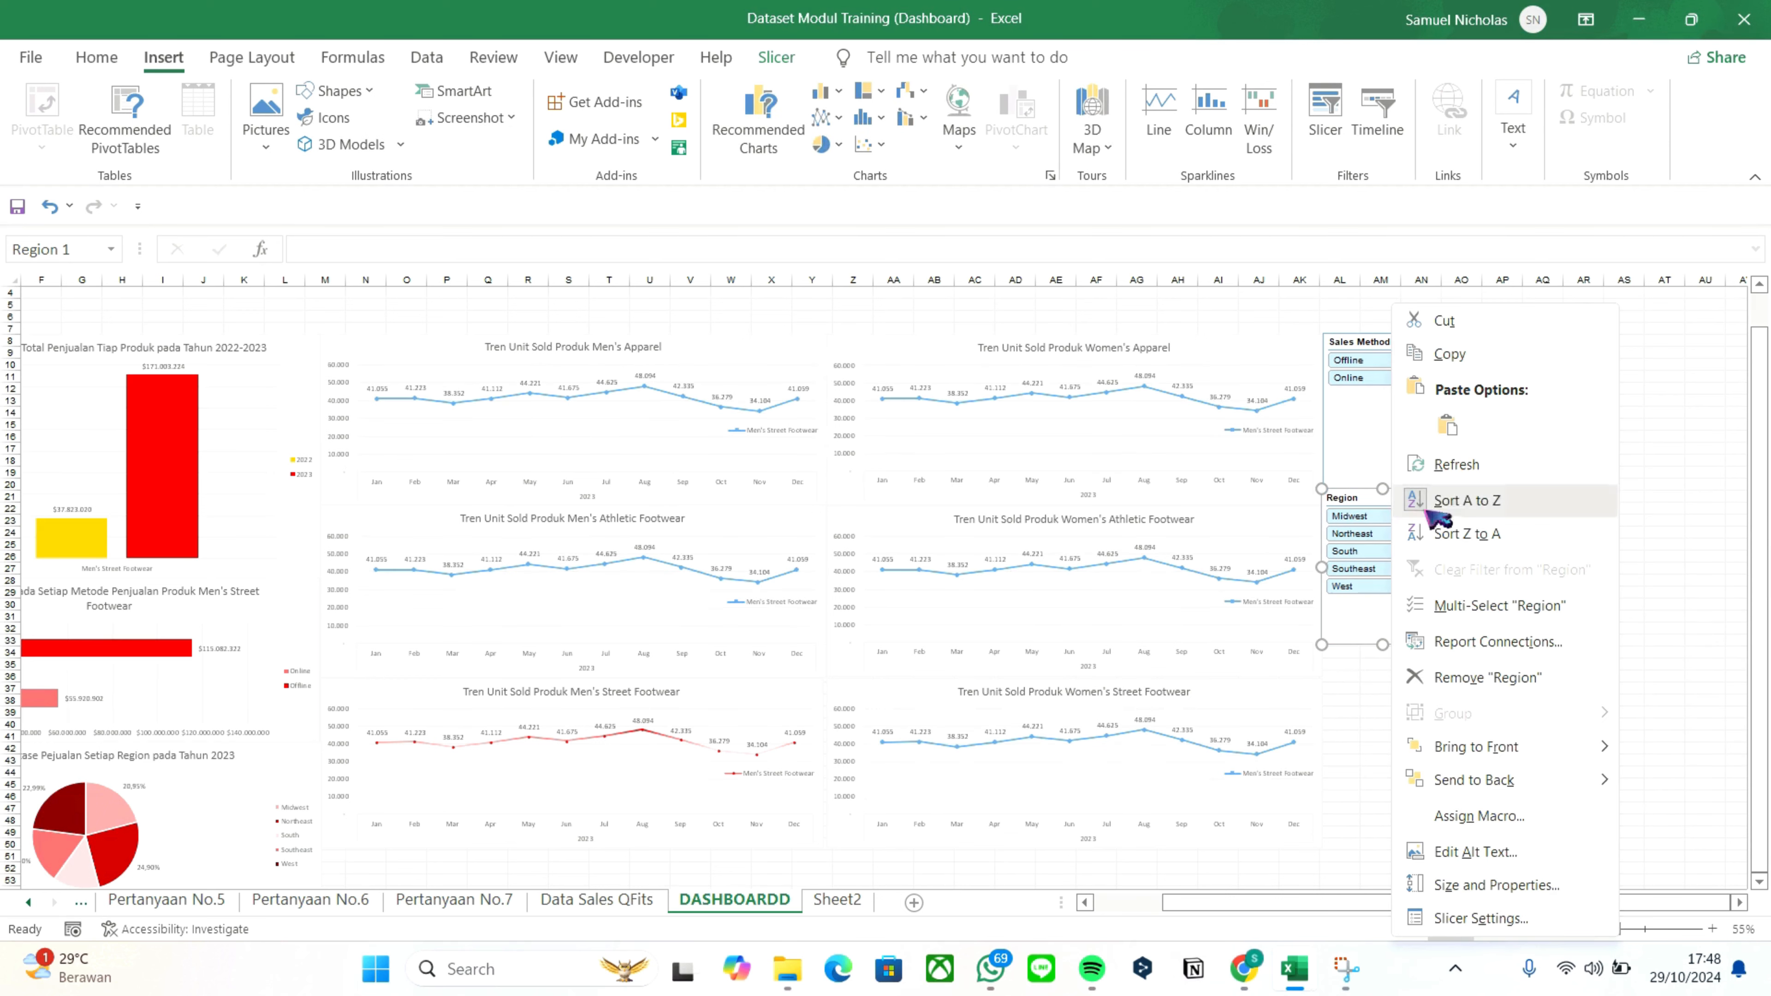
# Check the report connections of the Region and Retailer slicers across the PivotTables and accept them
pyautogui.rightClick(1392, 502)
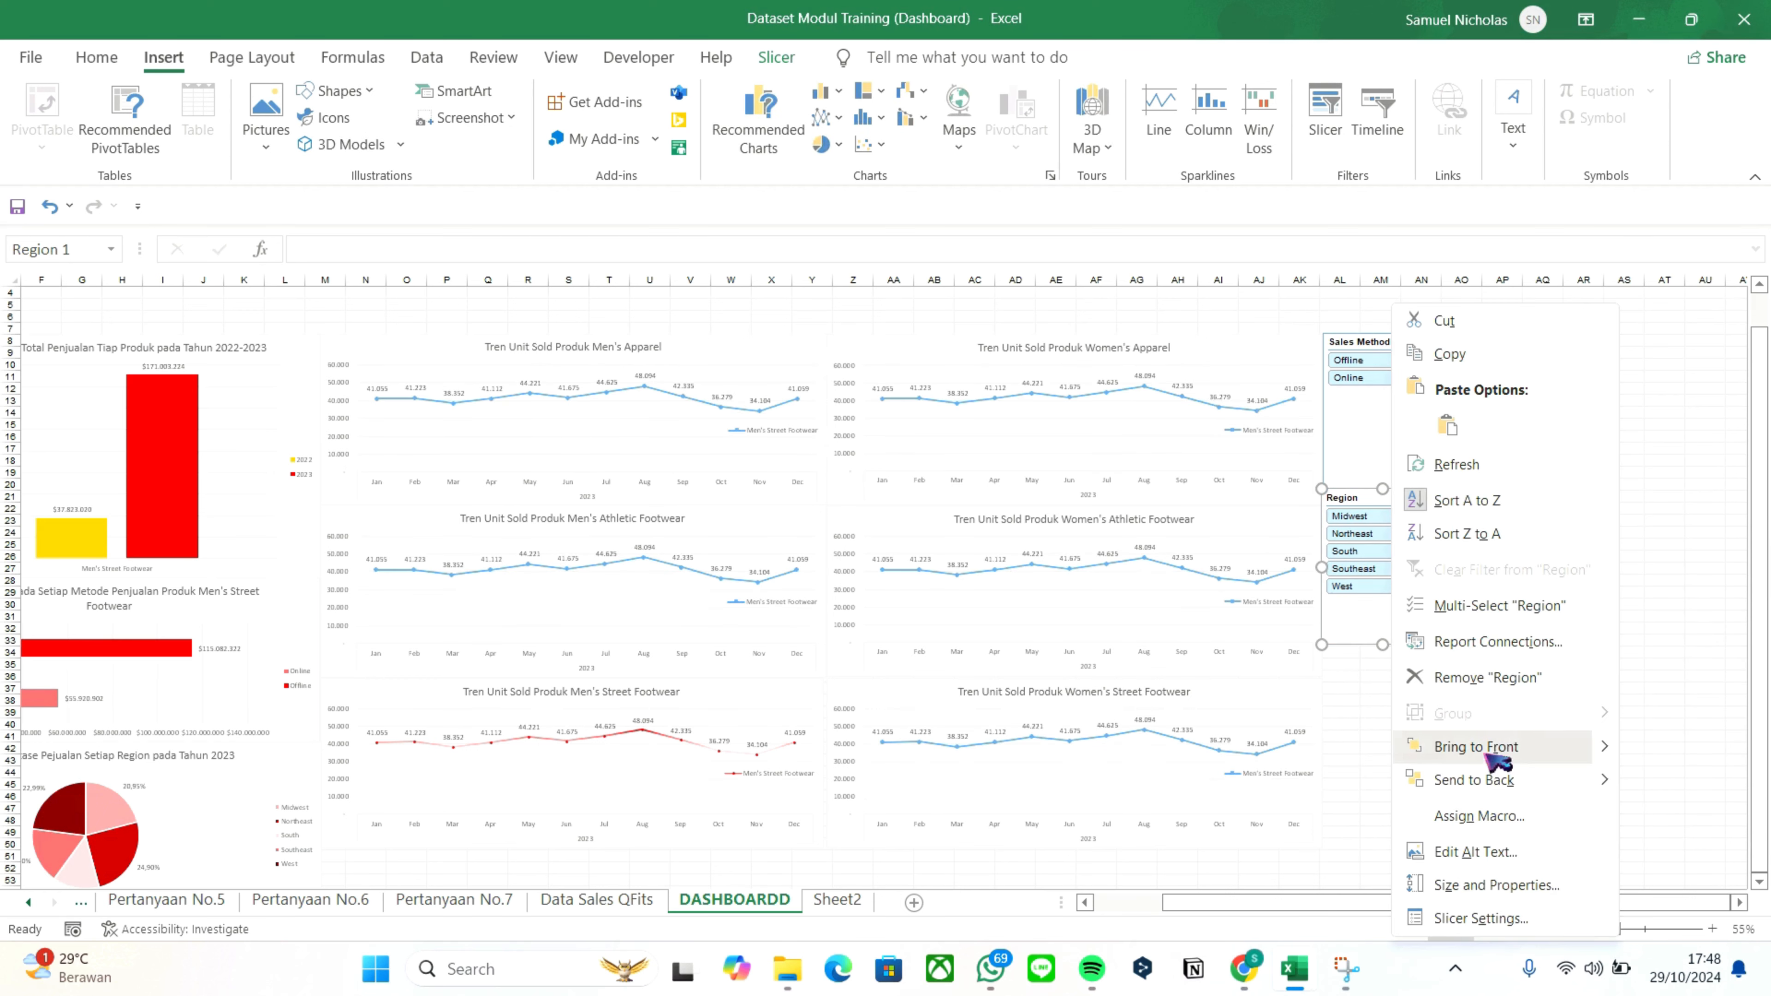
pyautogui.click(1519, 652)
pyautogui.scroll(-1, 1388, 698)
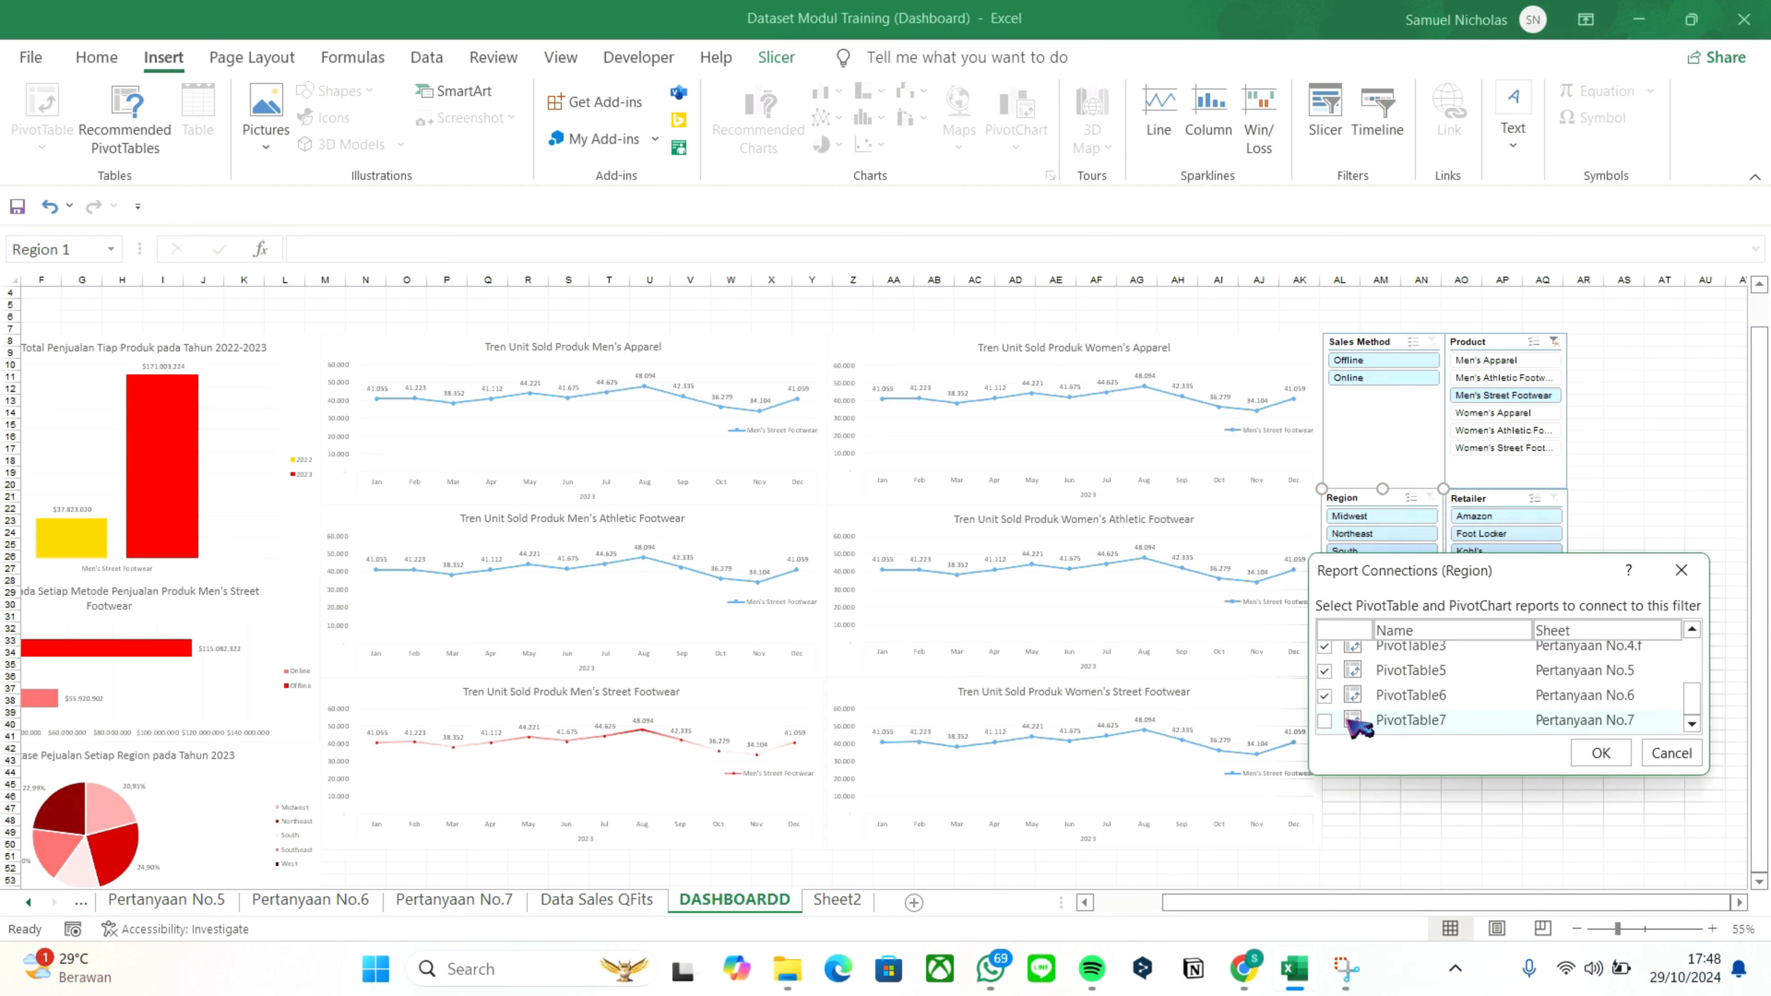
pyautogui.click(1600, 752)
pyautogui.rightClick(1473, 506)
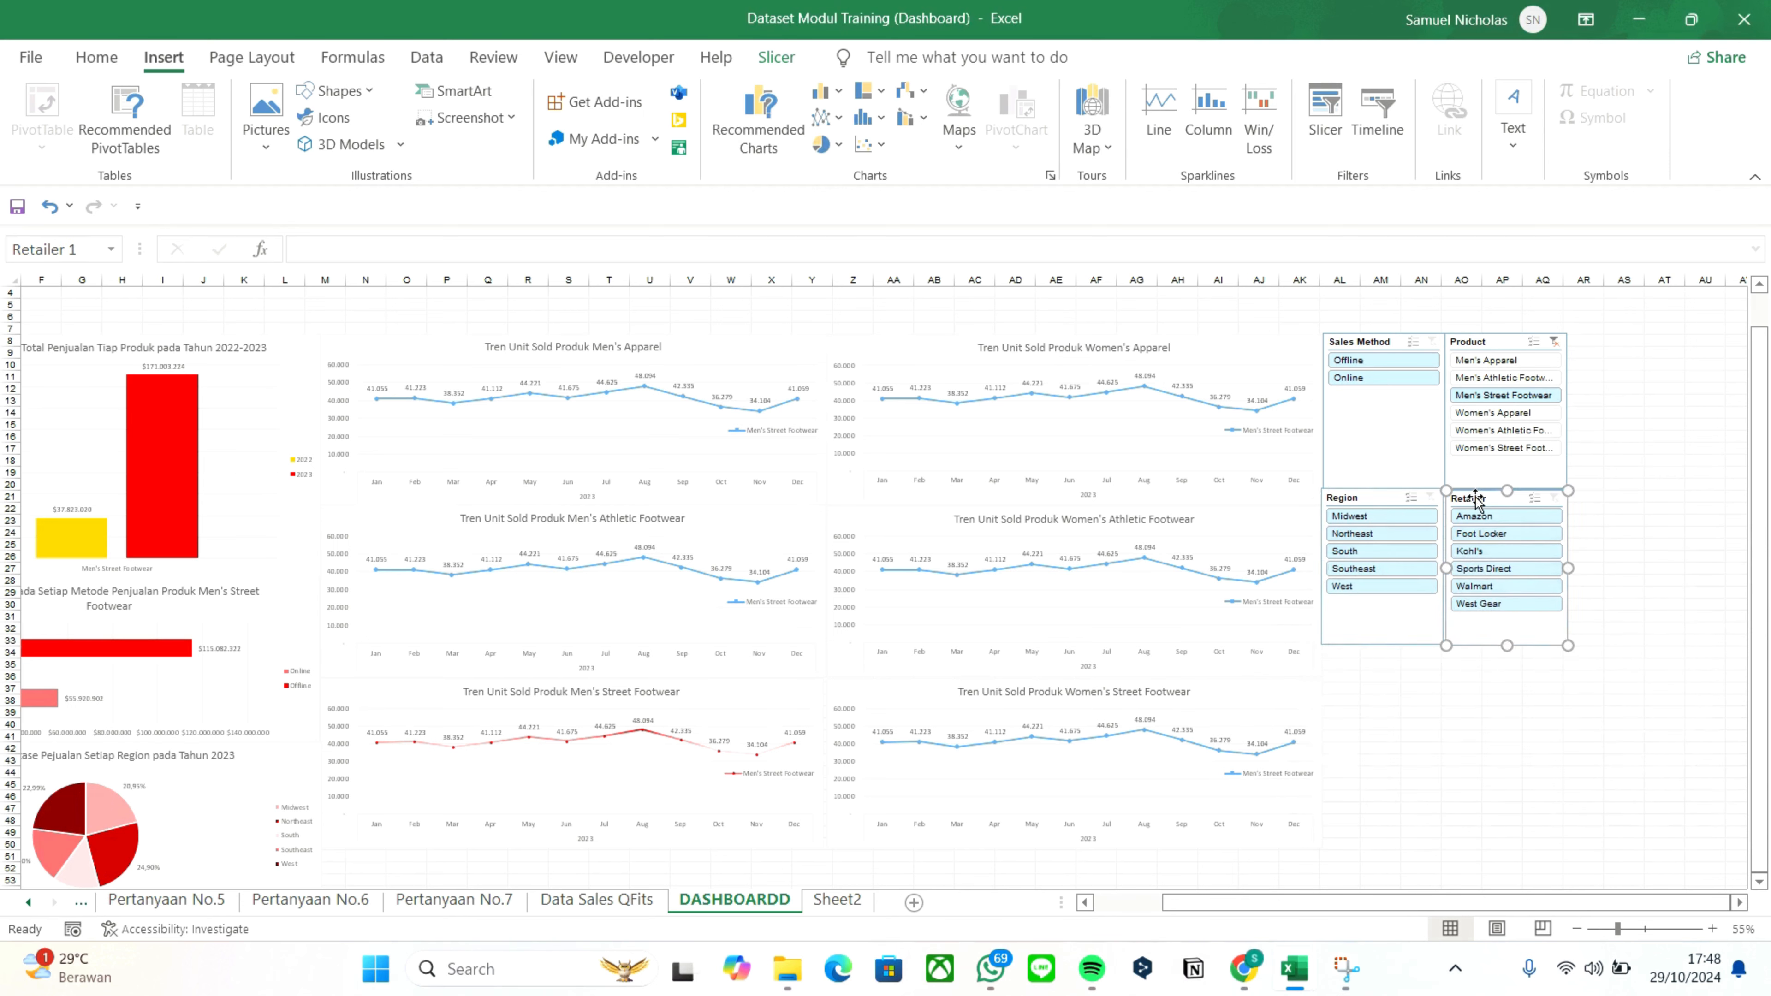
pyautogui.click(1565, 645)
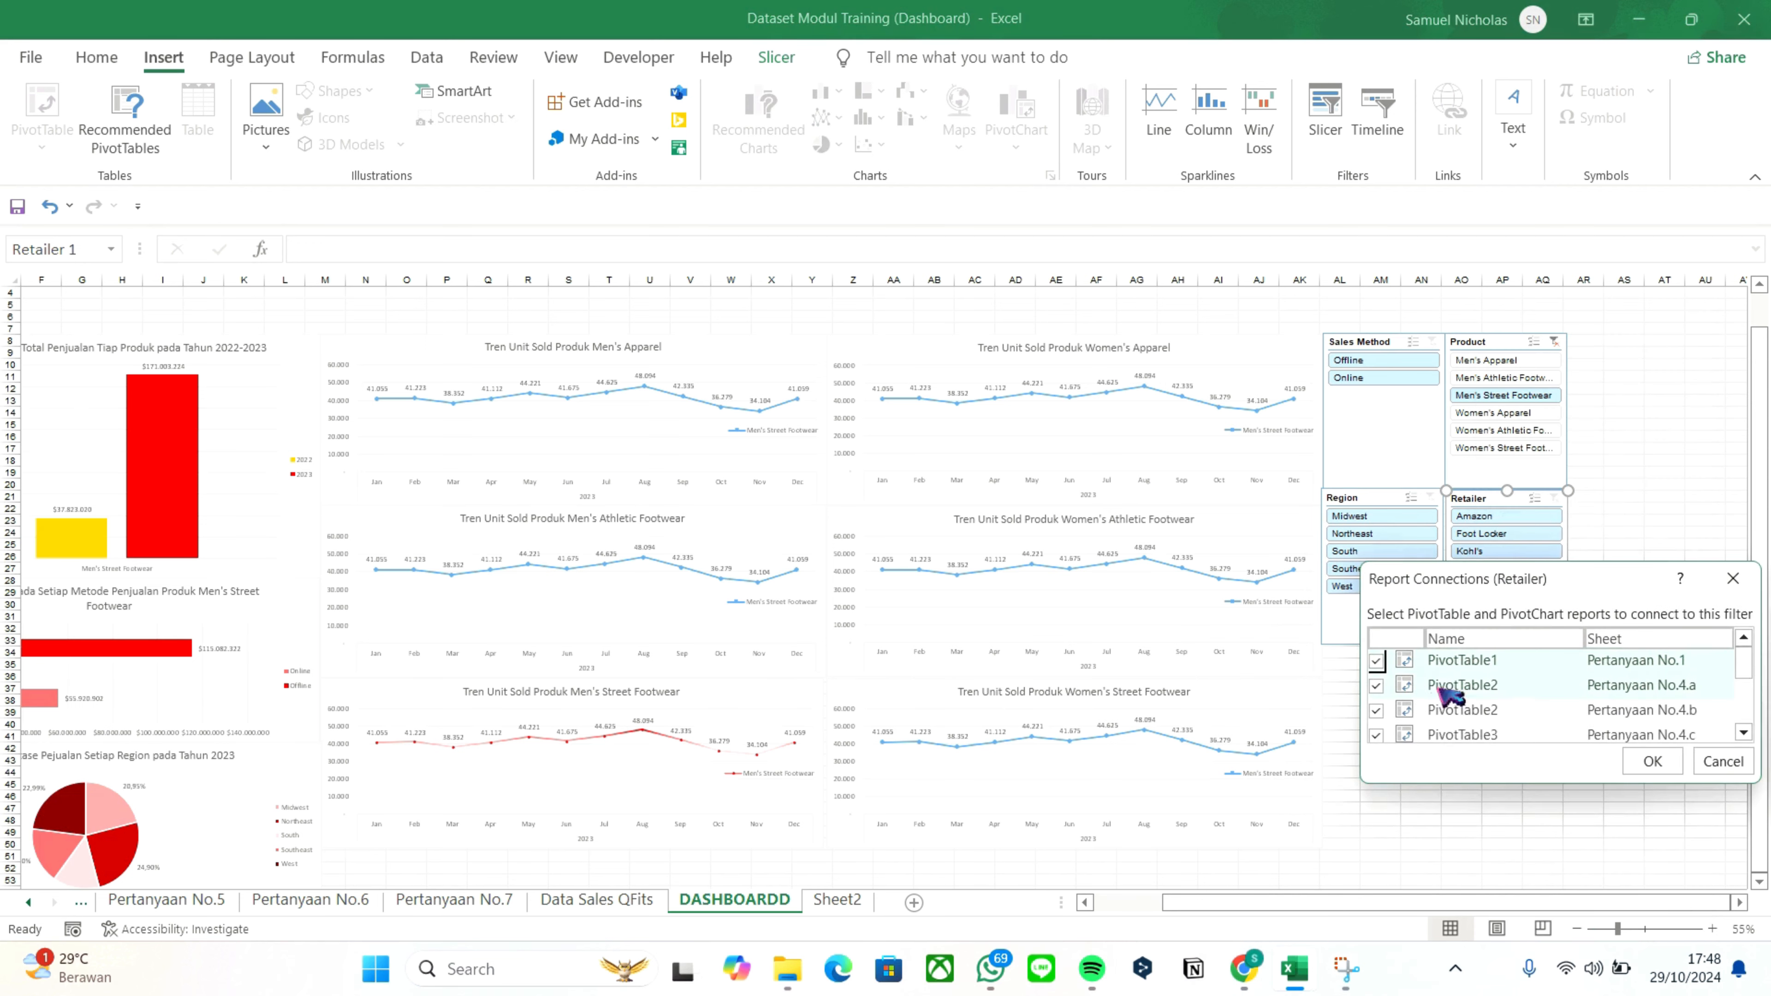
pyautogui.scroll(-1, 1460, 708)
pyautogui.click(1659, 761)
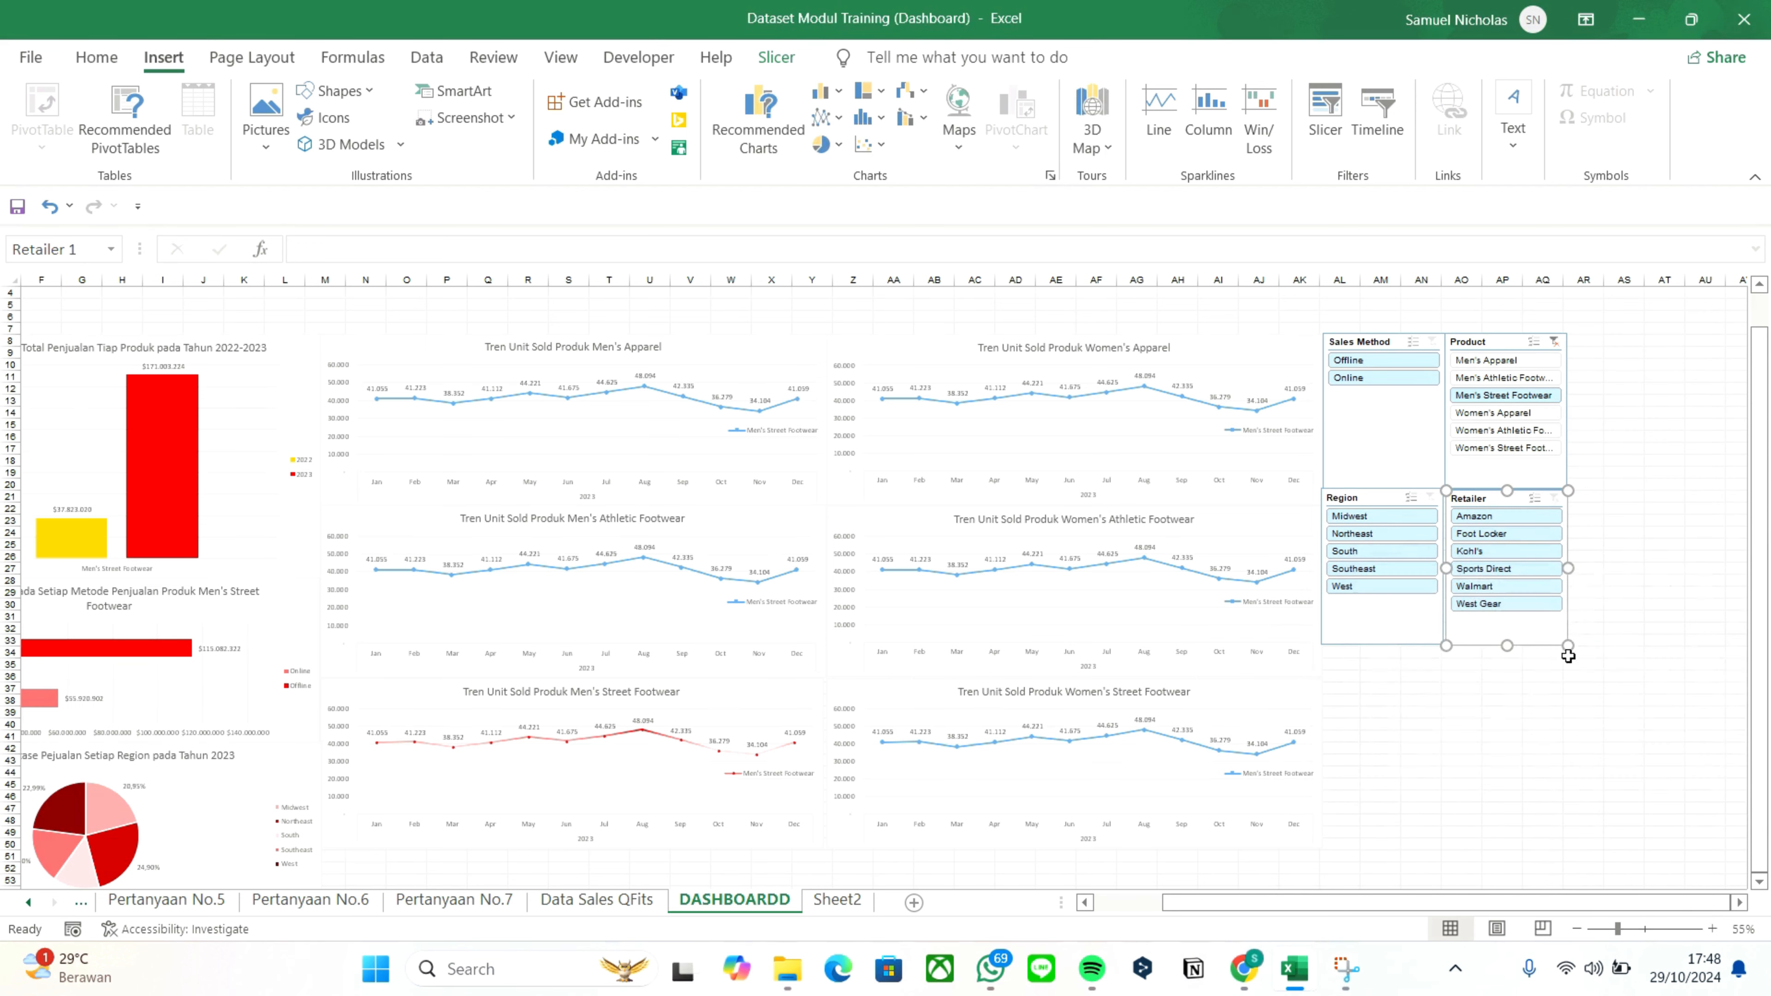
pyautogui.click(1615, 569)
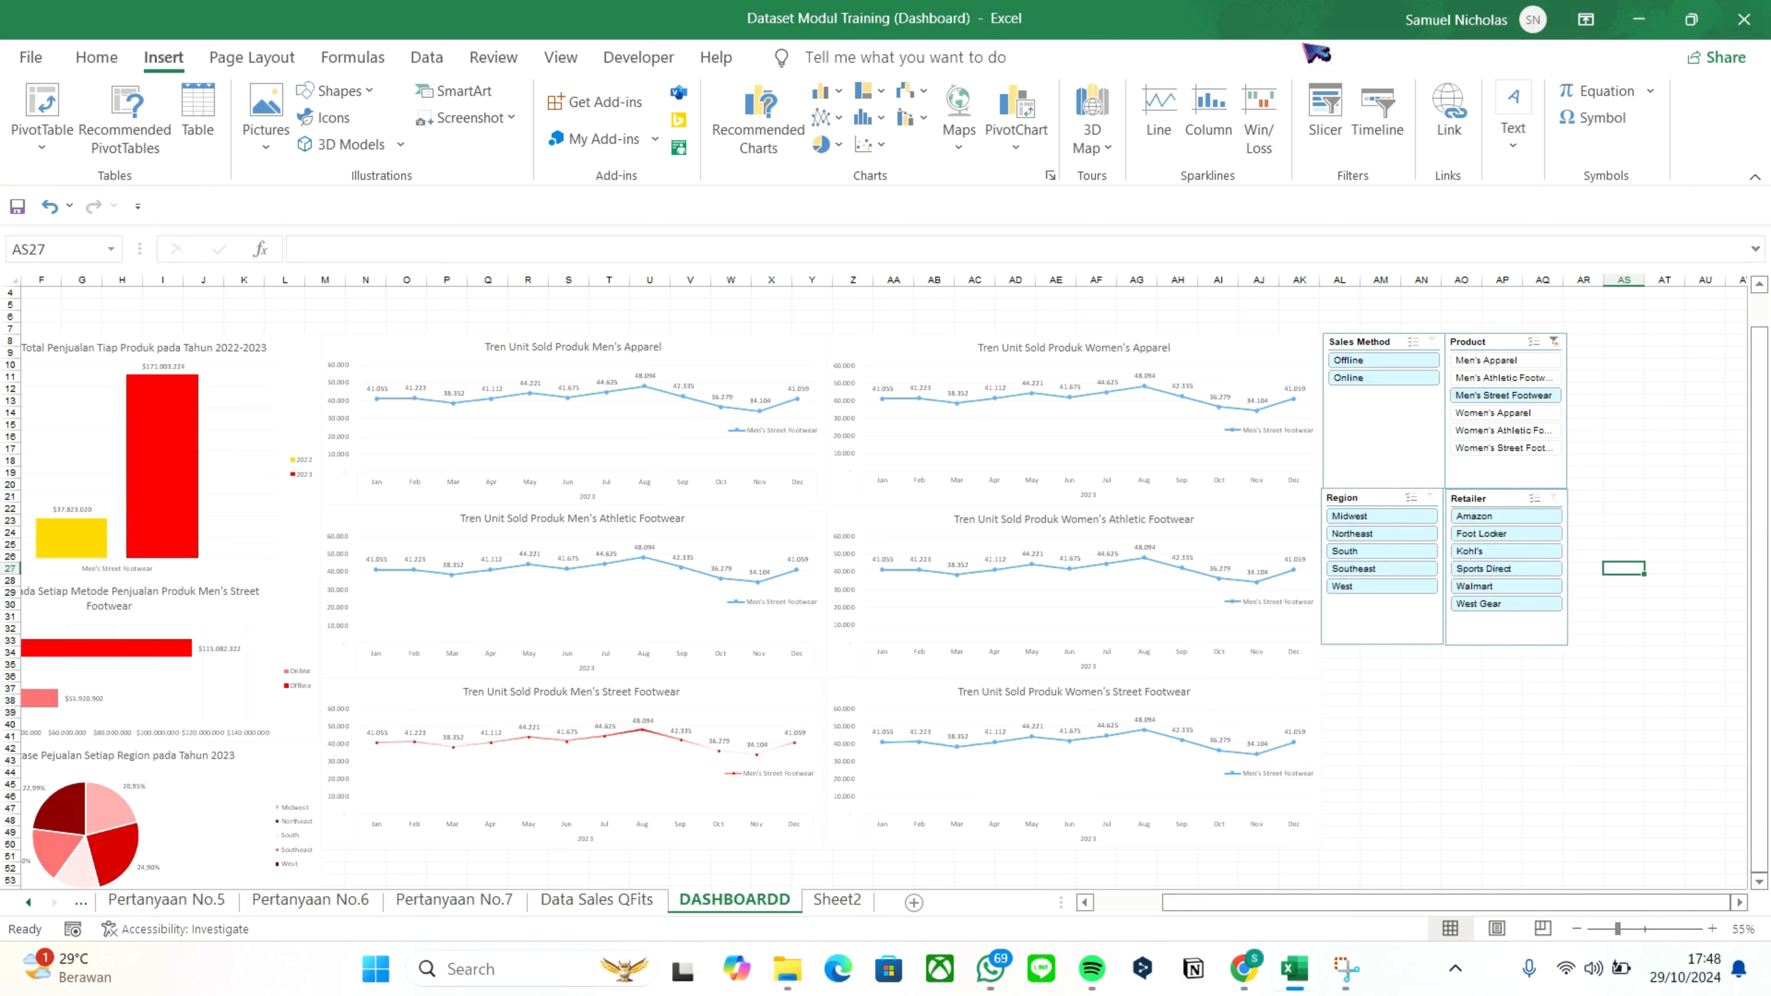
# Insert an Invoice Date timeline from the Men's Apparel trend chart and fit it below the Region and Retailer slicers, about 10.4 cm wide
pyautogui.click(1381, 113)
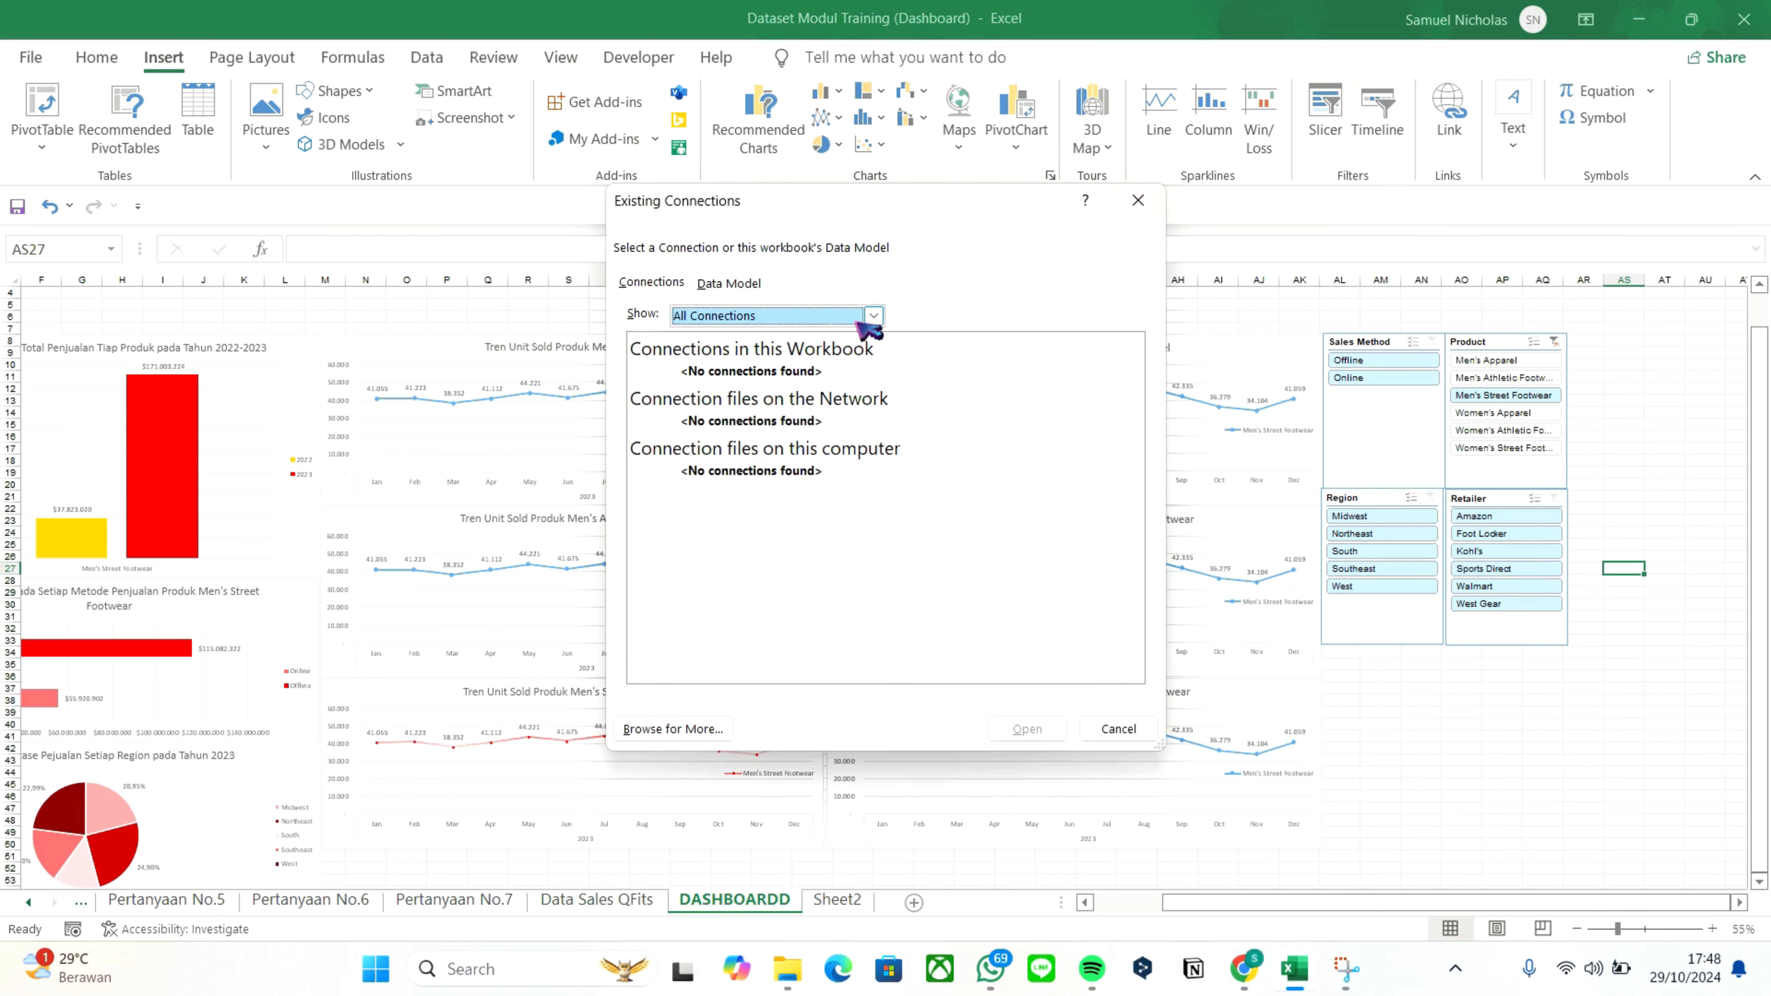
pyautogui.click(1136, 201)
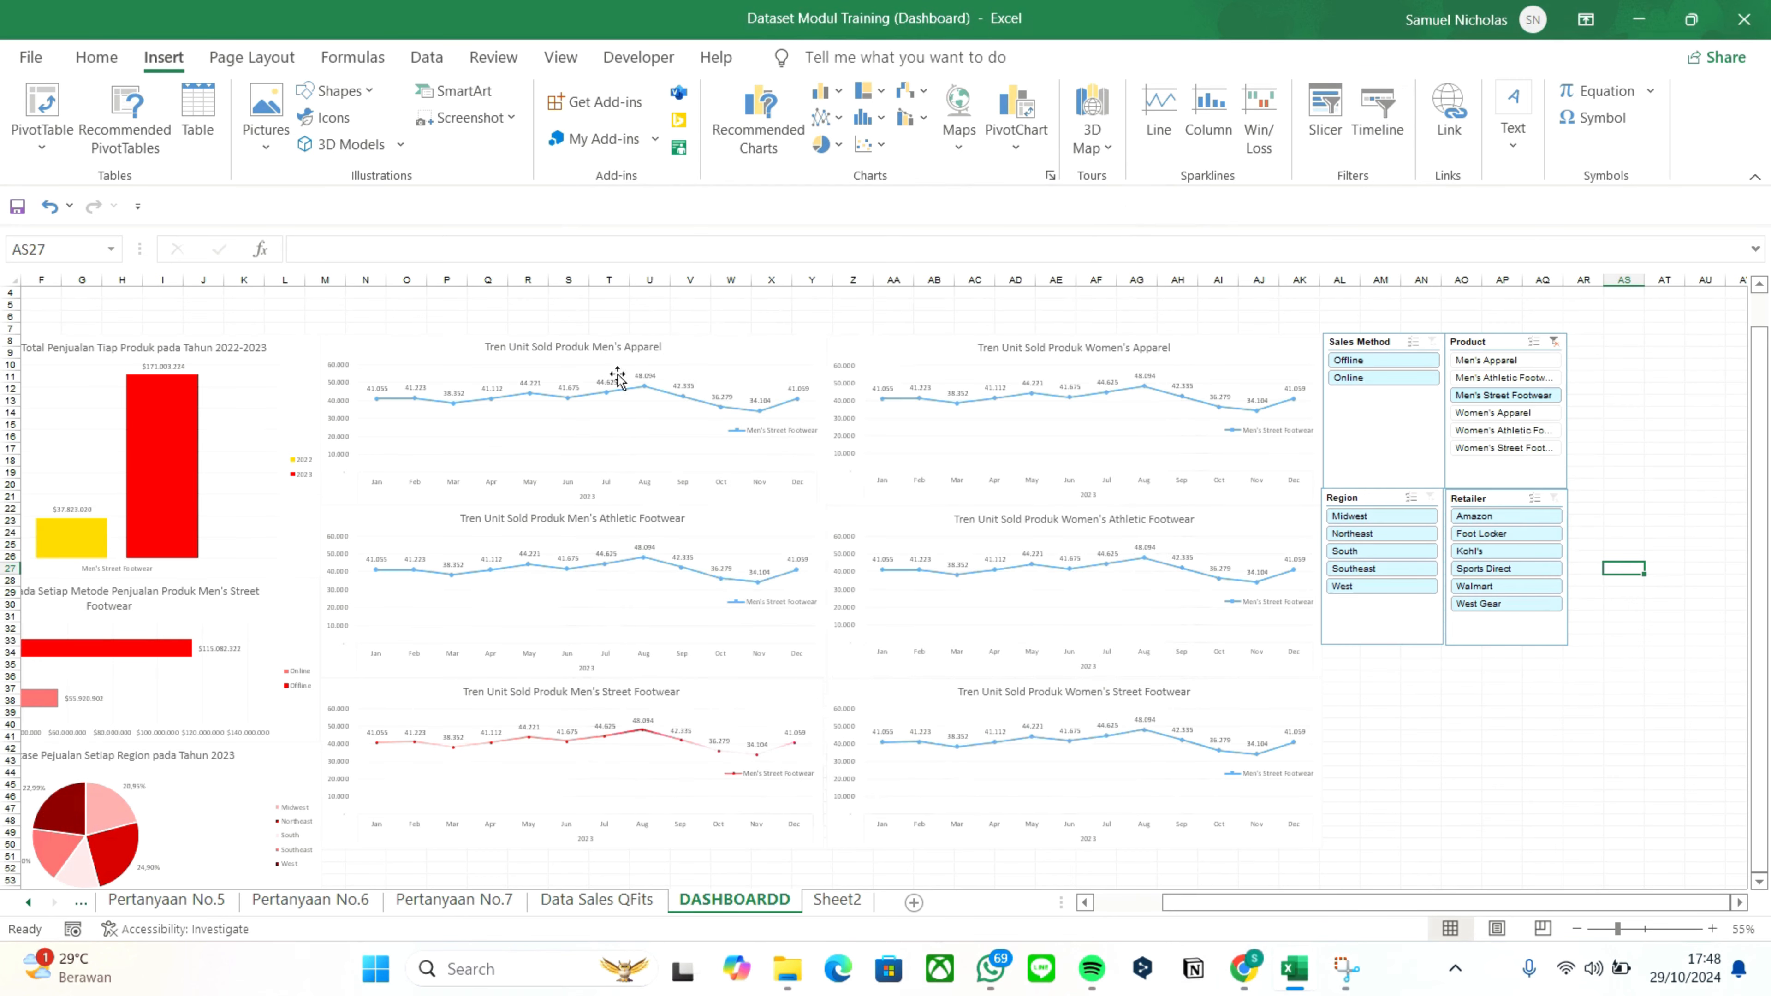
pyautogui.click(292, 373)
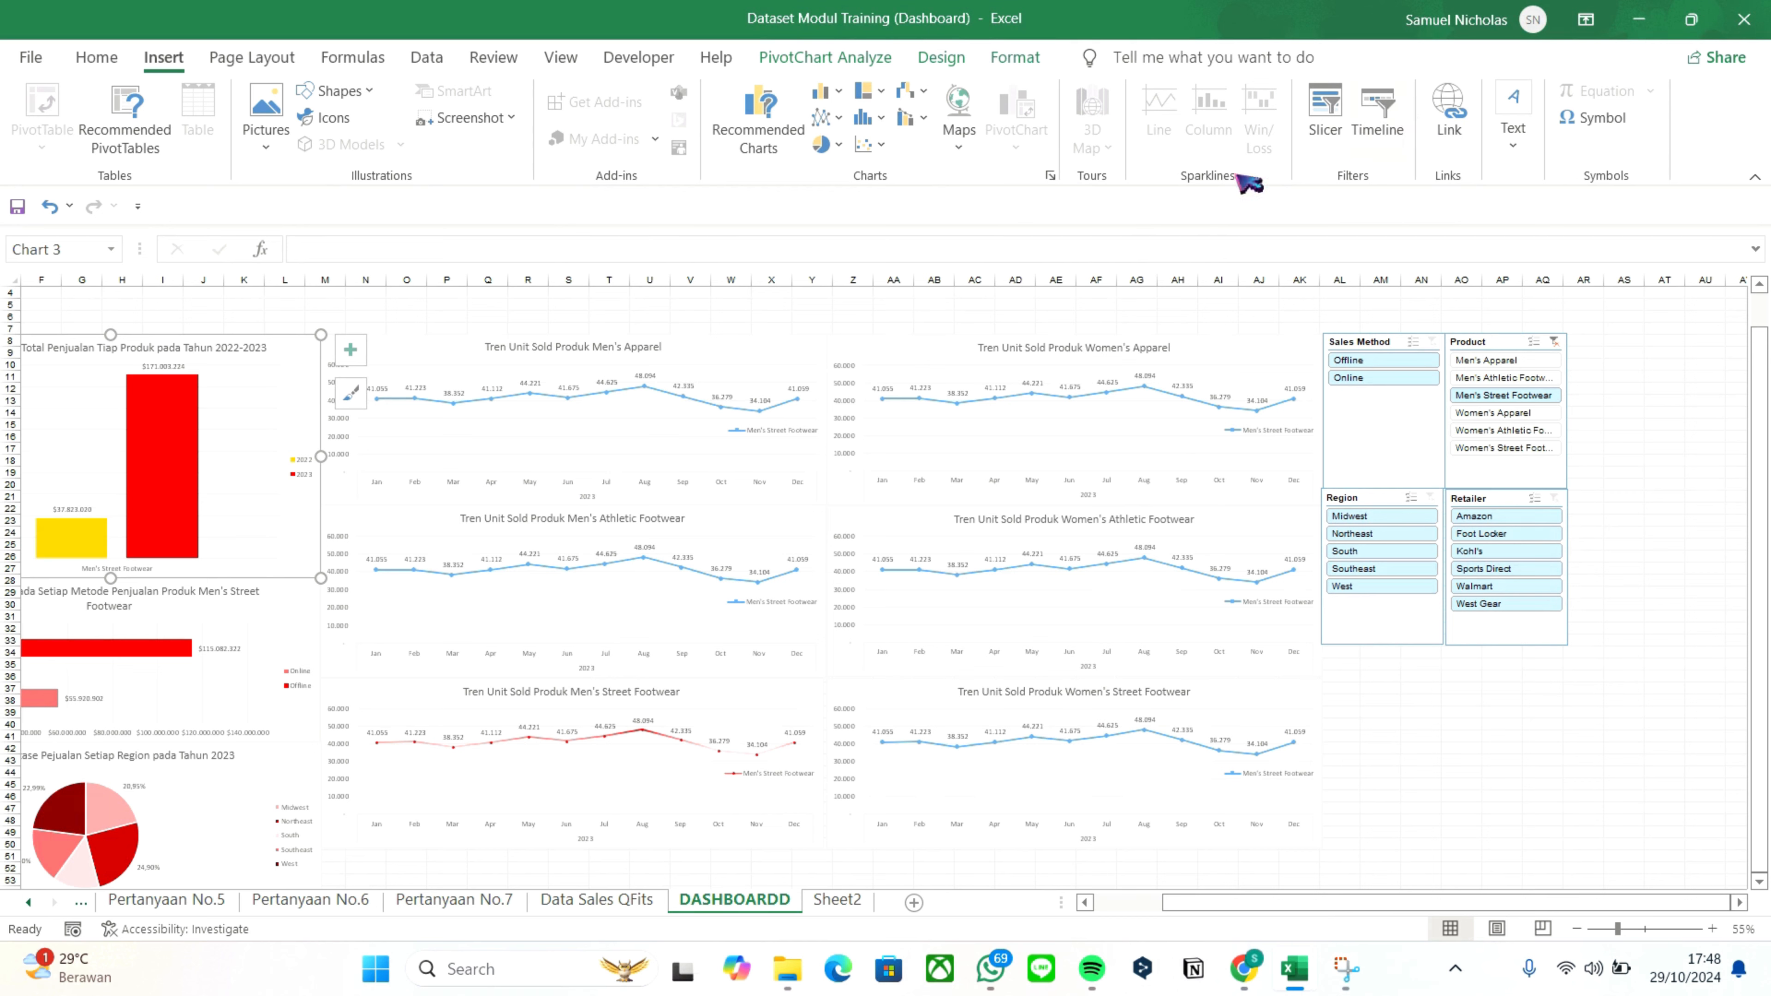
pyautogui.click(770, 342)
pyautogui.click(1377, 112)
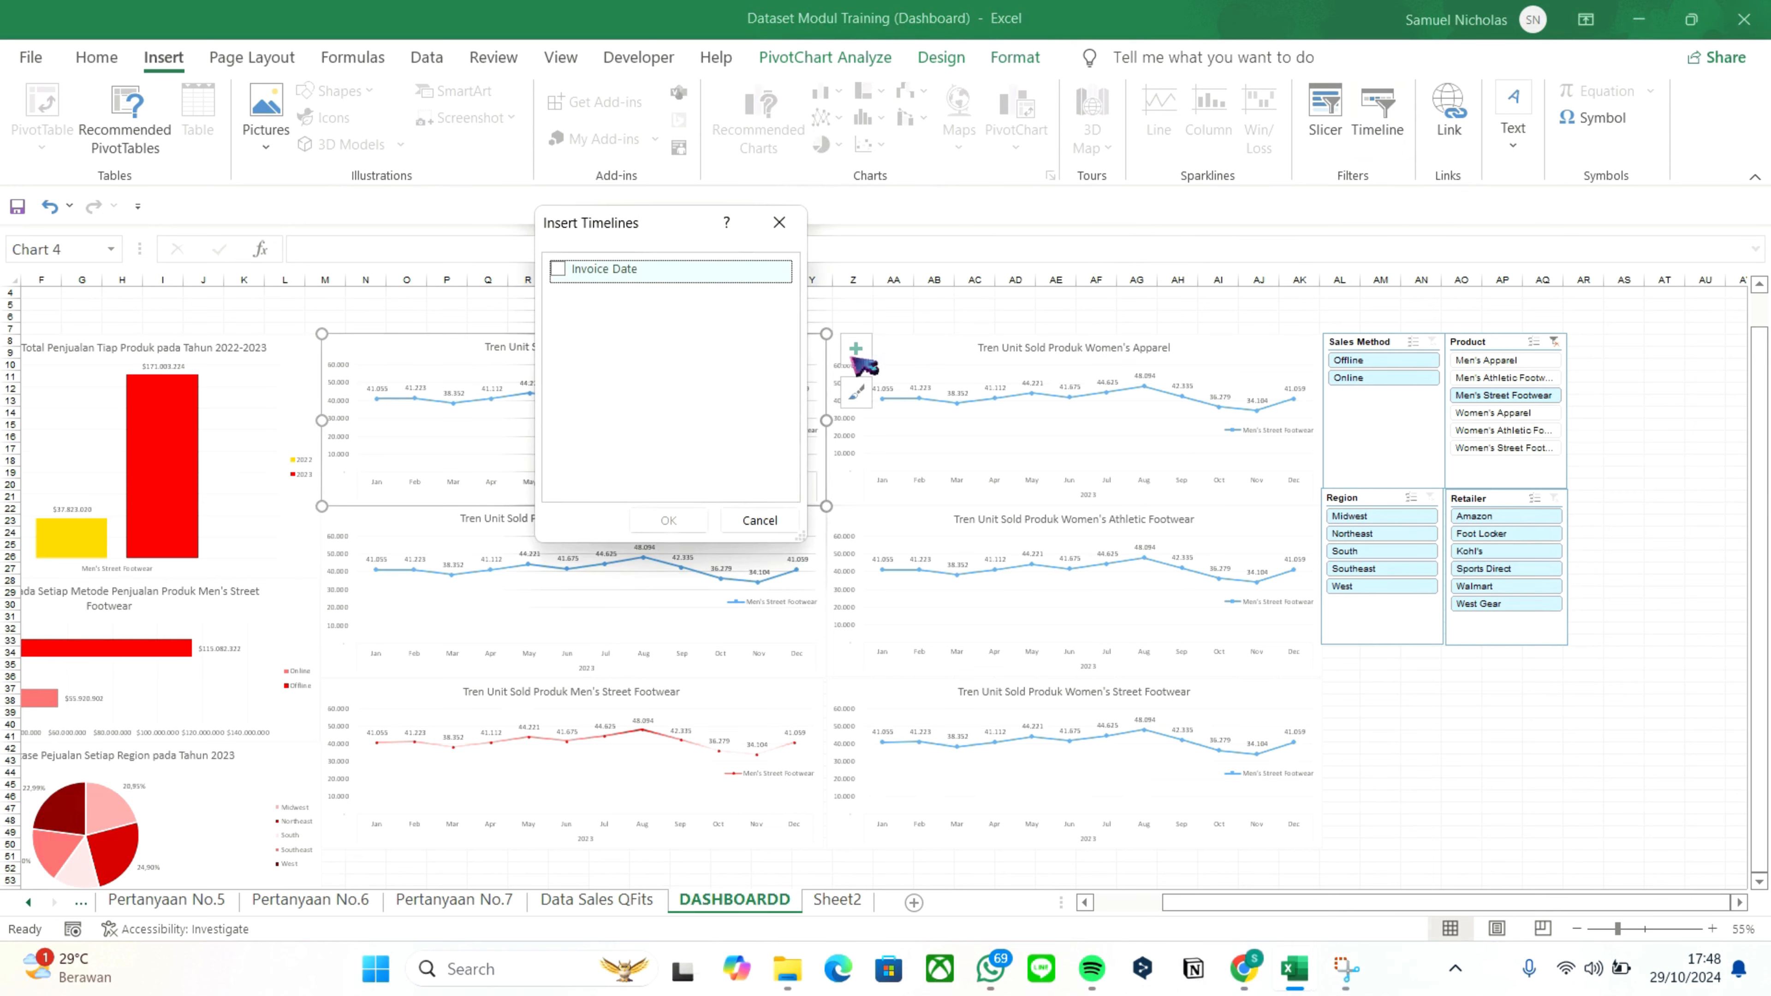
pyautogui.click(561, 277)
pyautogui.click(686, 519)
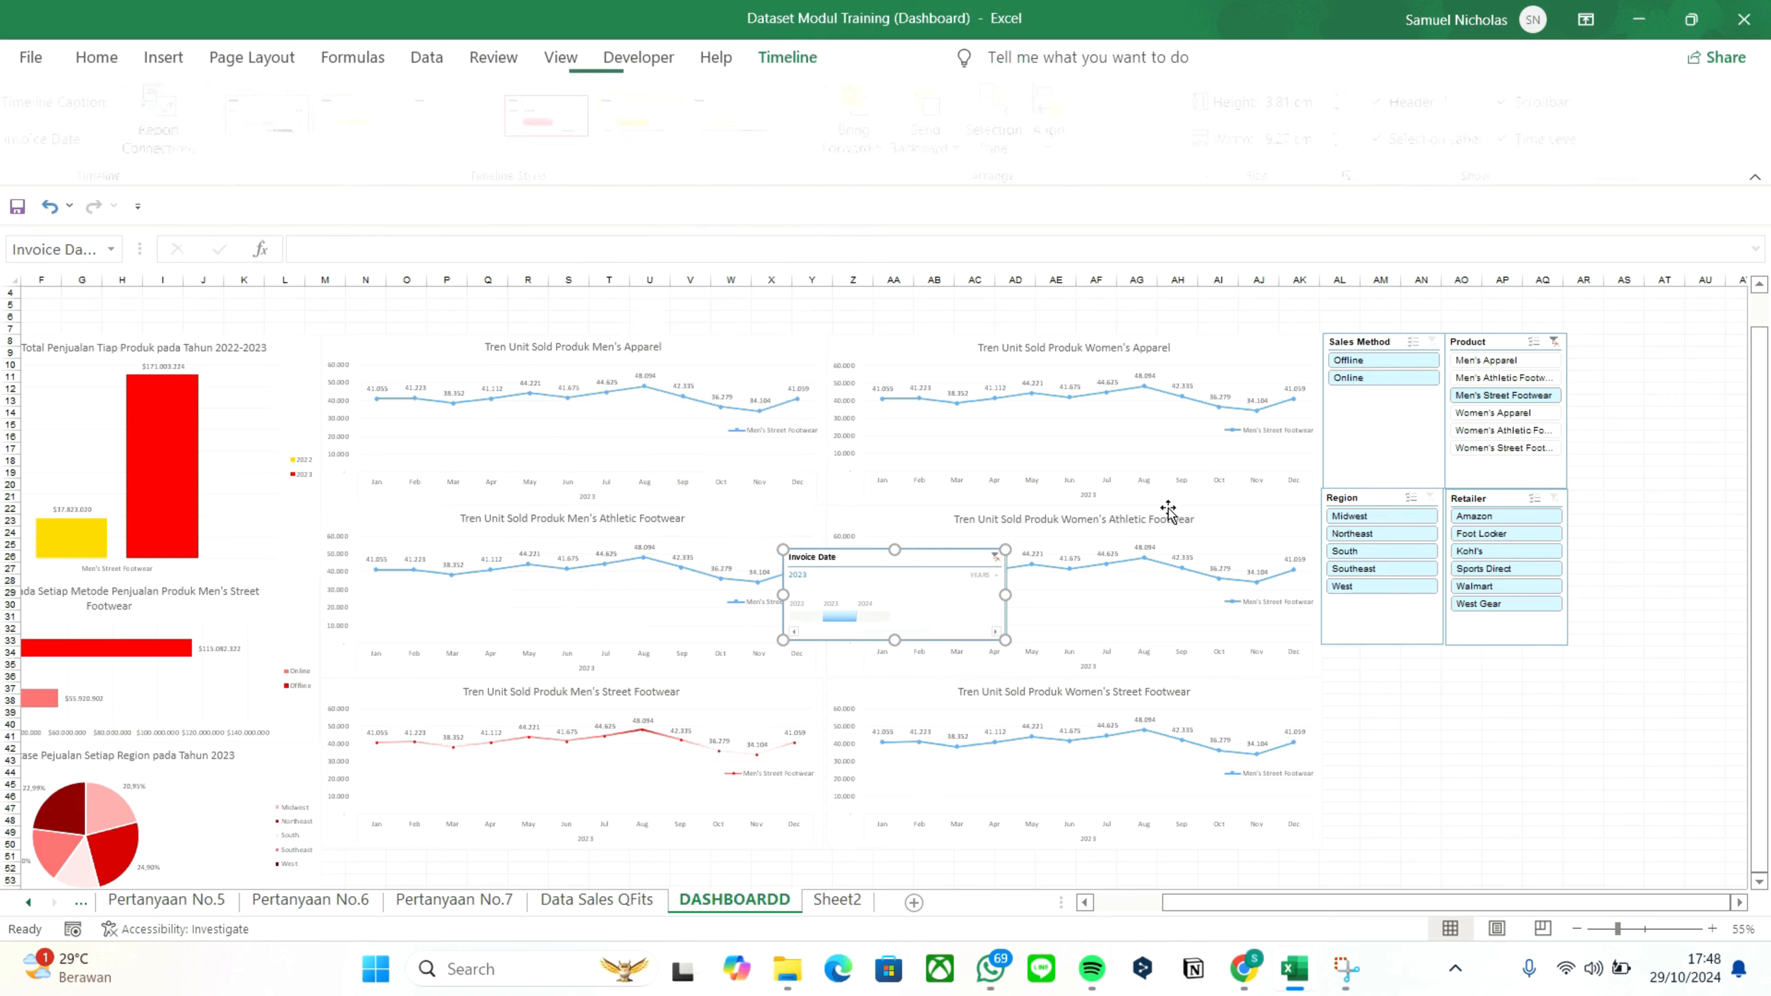
pyautogui.moveTo(923, 566); pyautogui.dragTo(1463, 665)
pyautogui.moveTo(1546, 740); pyautogui.dragTo(1570, 748)
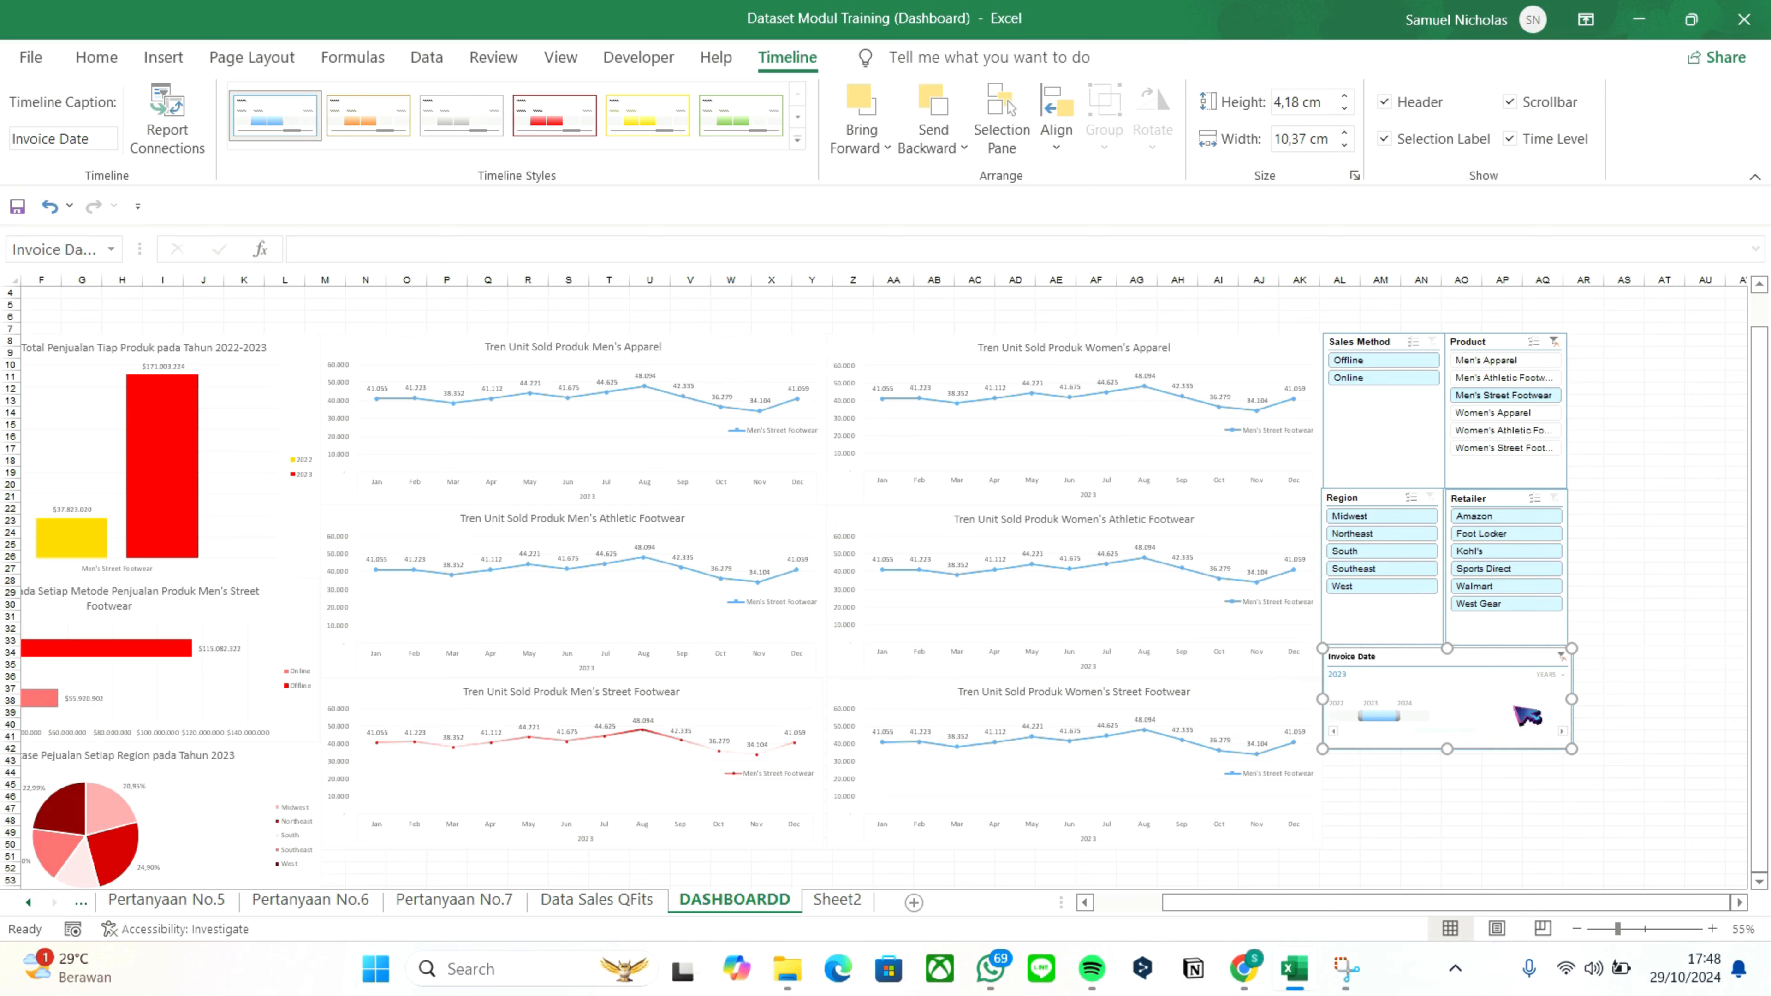
# Connect the Invoice Date timeline to the PivotTables on Pertanyaan No.1 through No.6, leaving PivotTable7 unconnected
pyautogui.rightClick(1488, 675)
pyautogui.click(1527, 410)
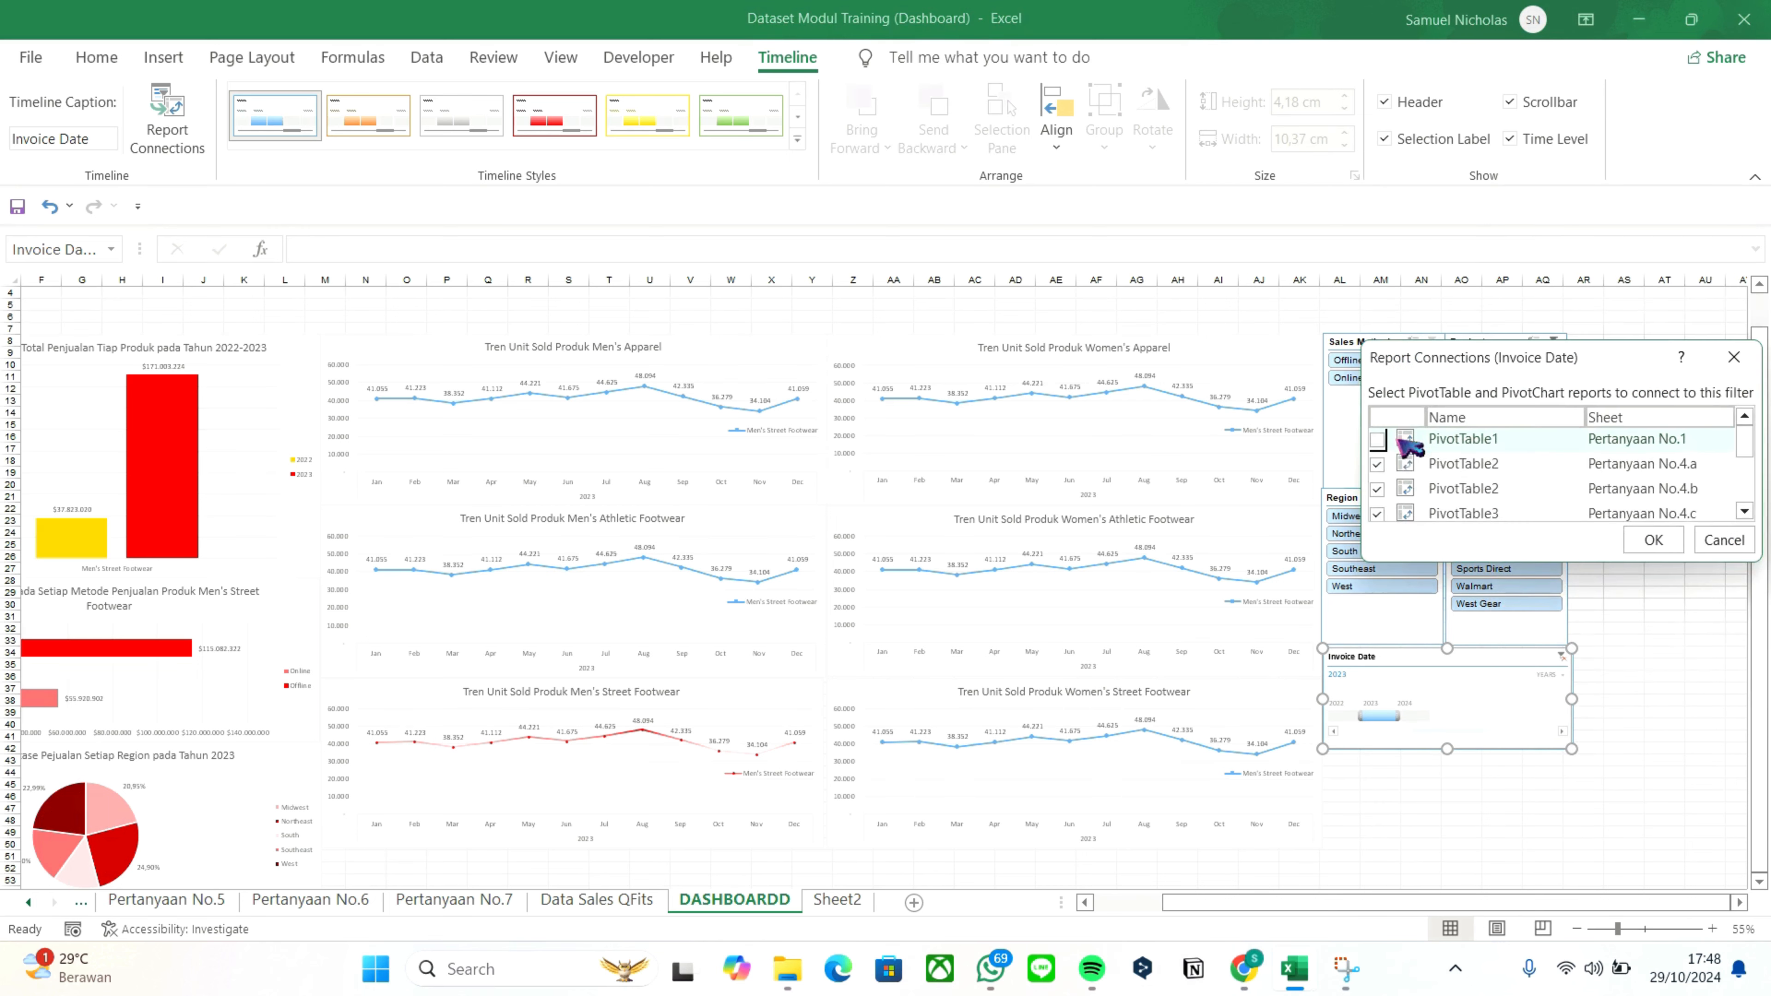
pyautogui.scroll(-2, 1471, 495)
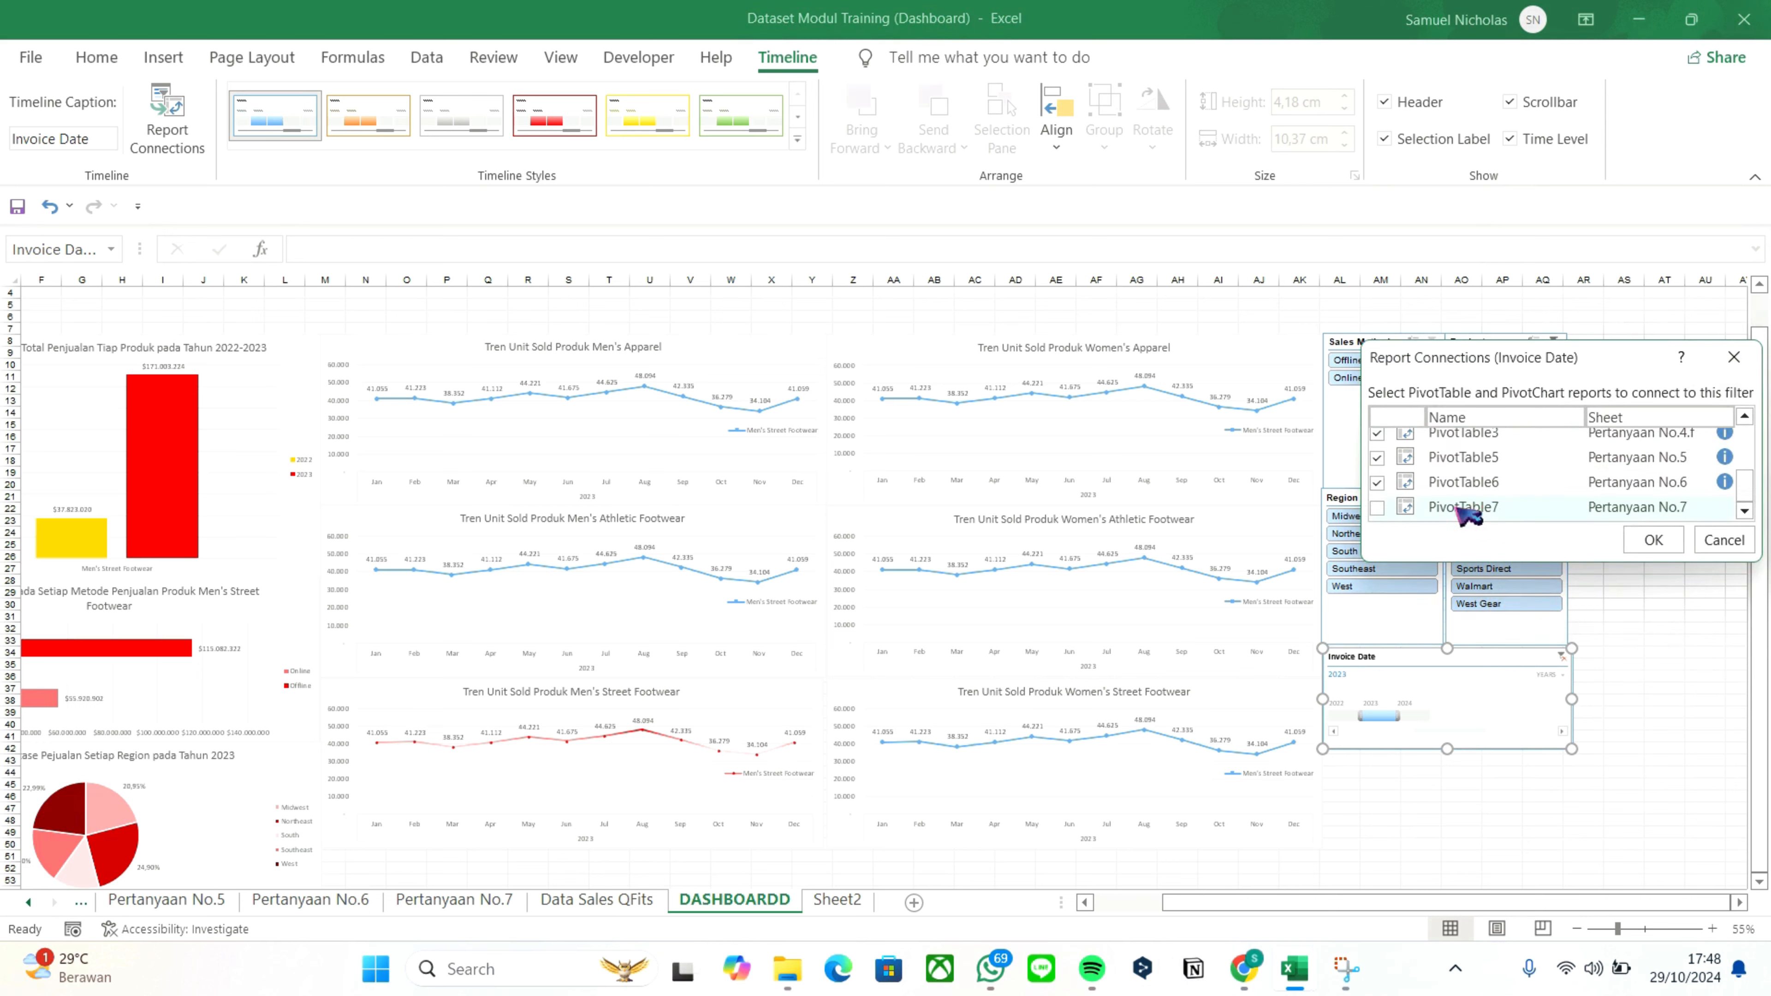
pyautogui.click(1652, 540)
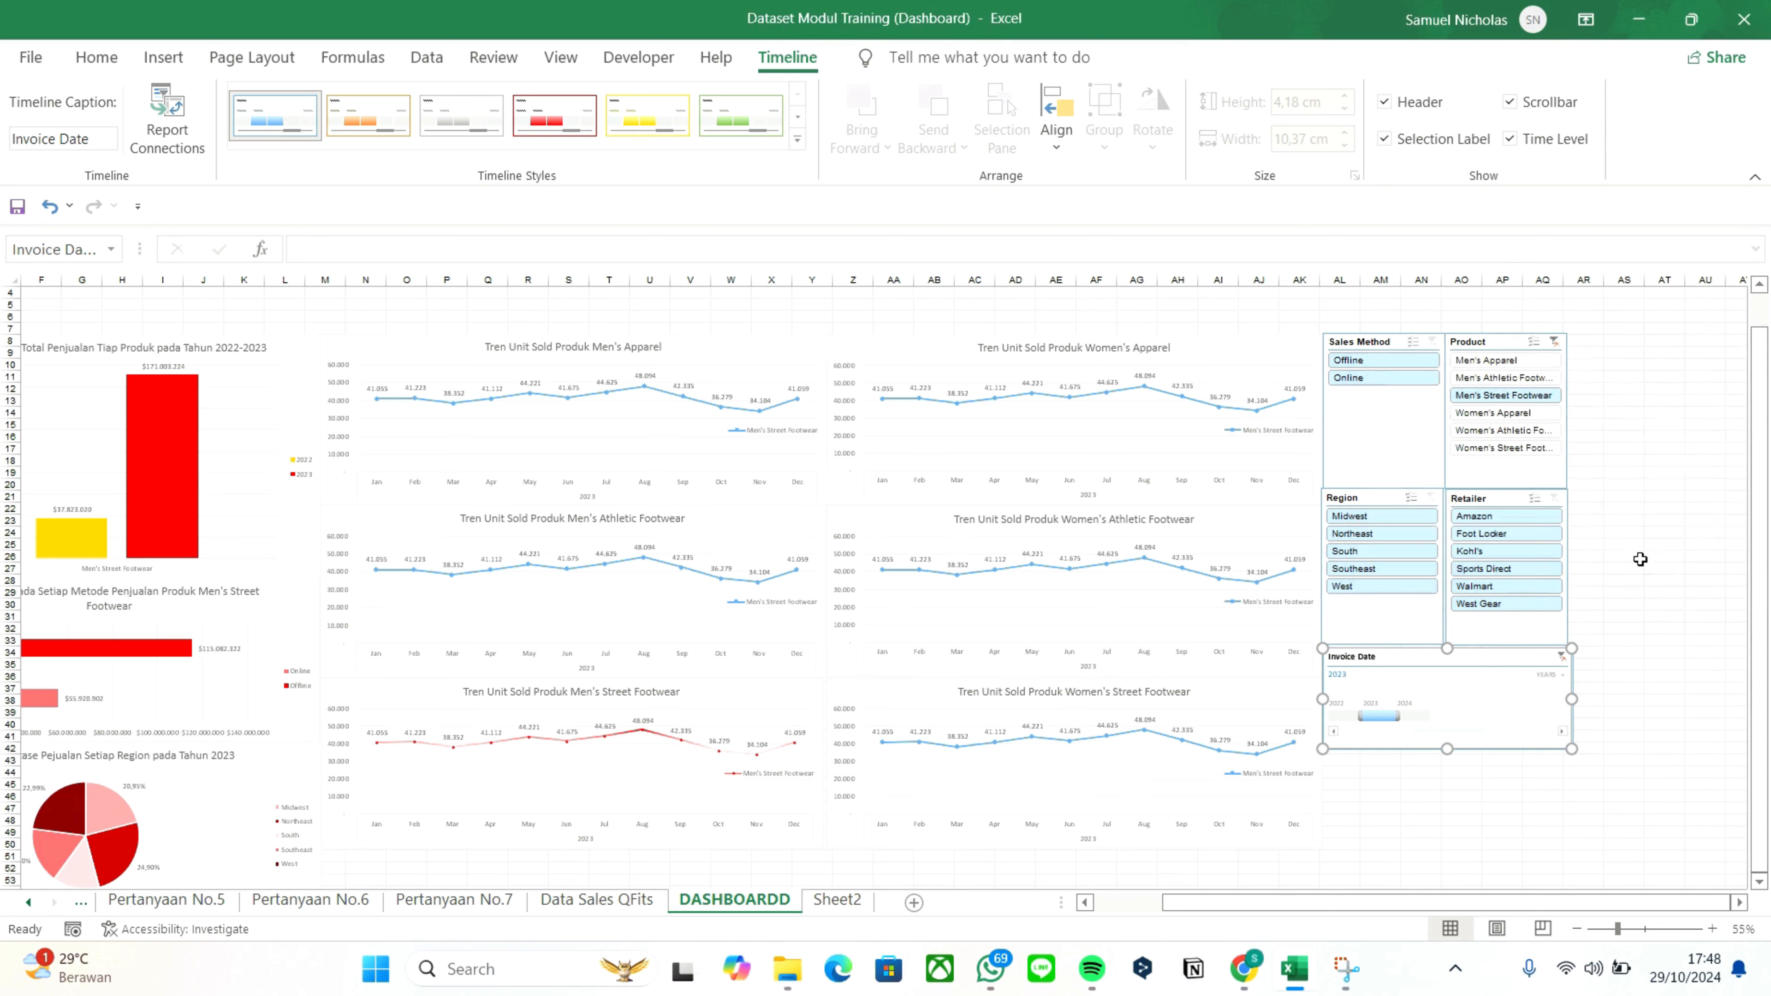
pyautogui.click(1634, 674)
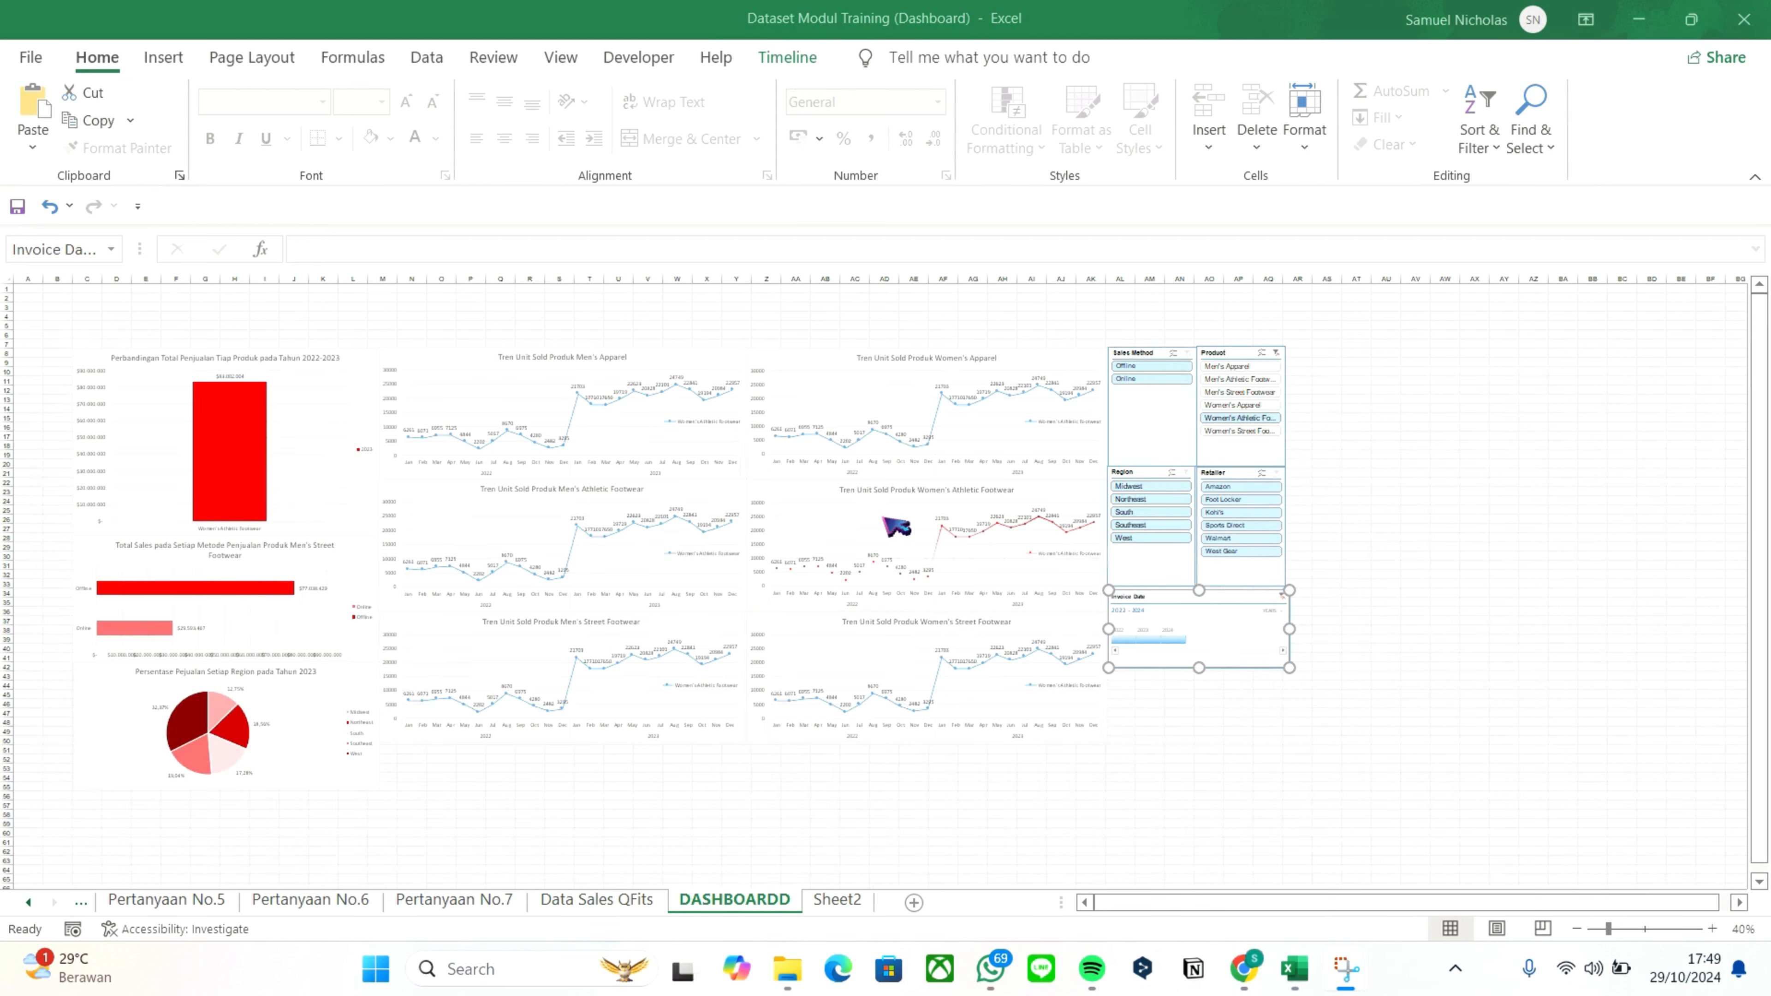
# Filter the dashboard charts by Men's Apparel, Men's Athletic Footwear and Men's Street Footwear in turn using the Product slicer
pyautogui.click(1232, 367)
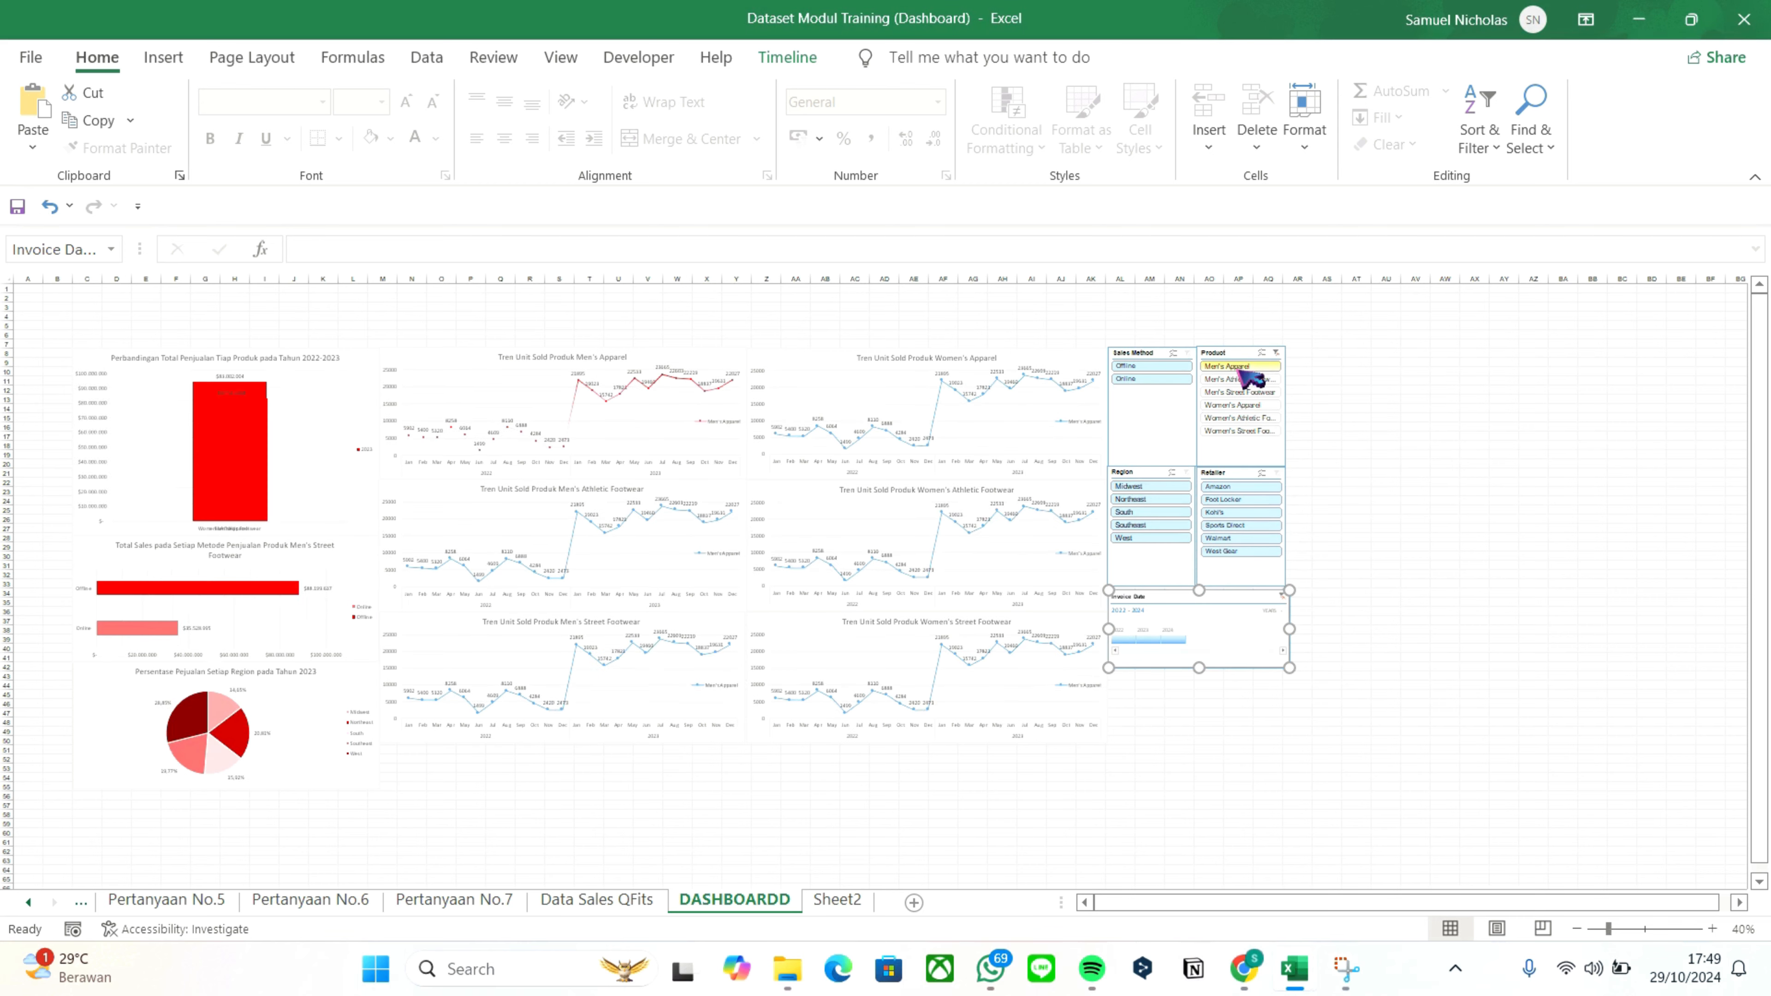
pyautogui.scroll(1, 1231, 394)
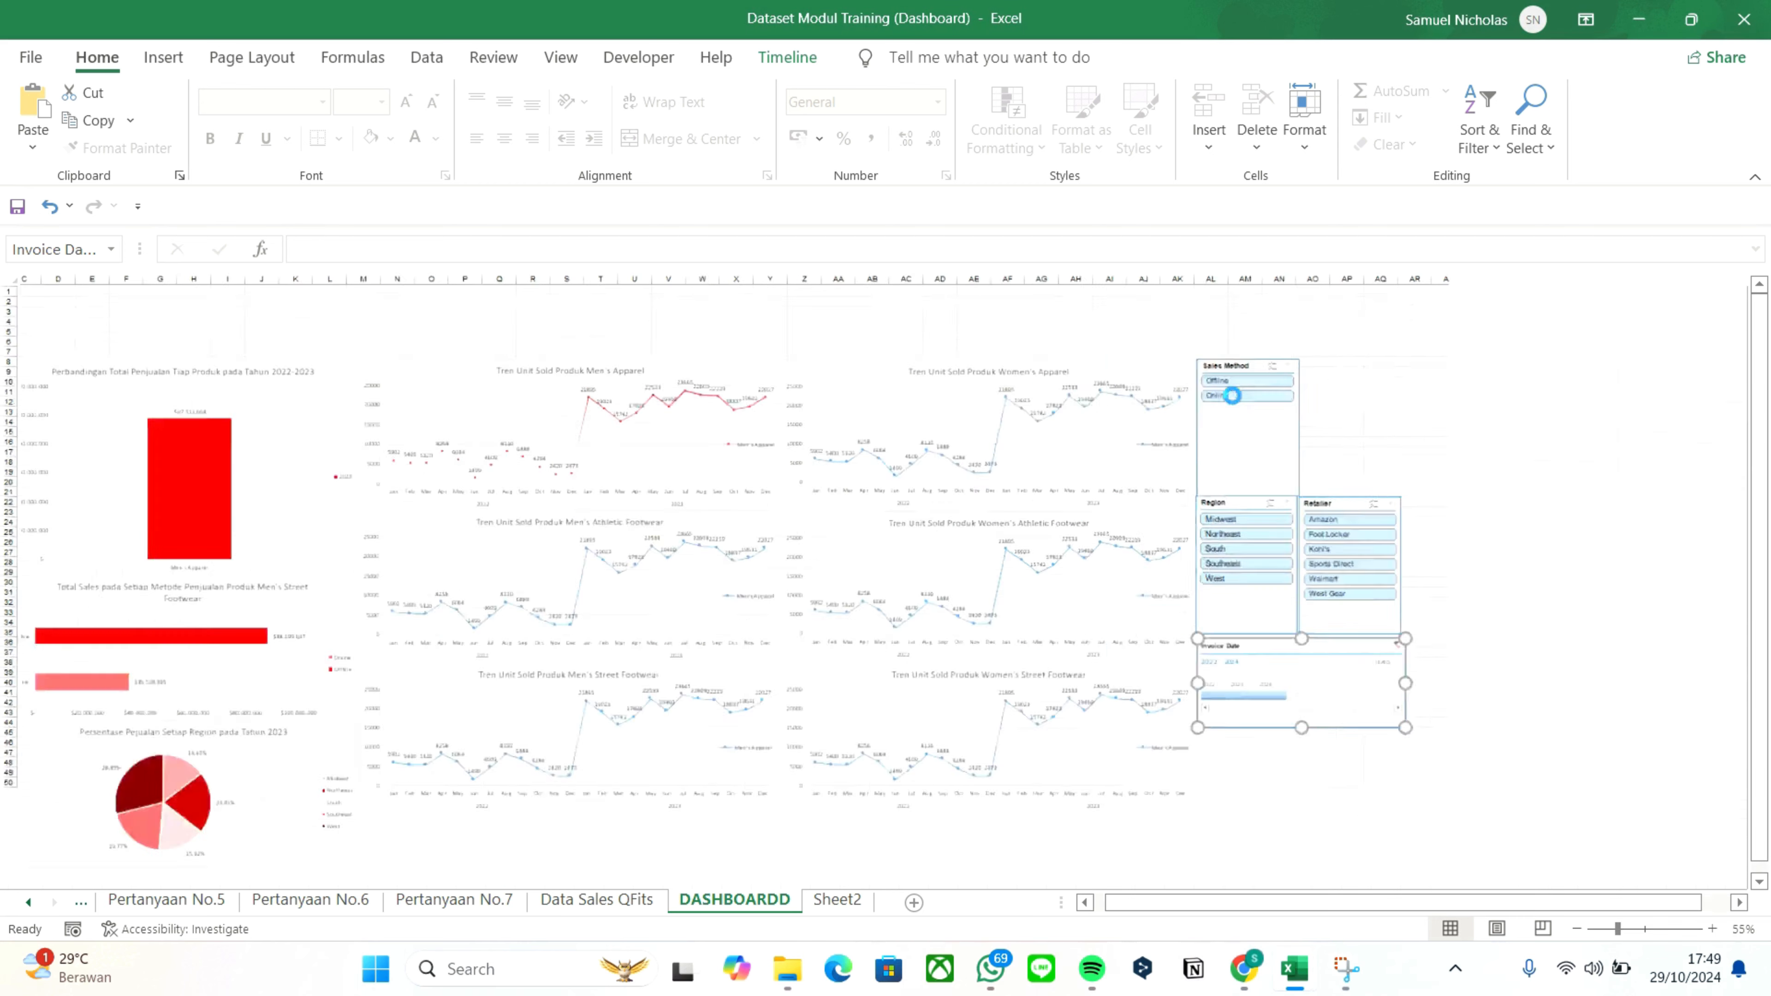
pyautogui.scroll(1, 1231, 395)
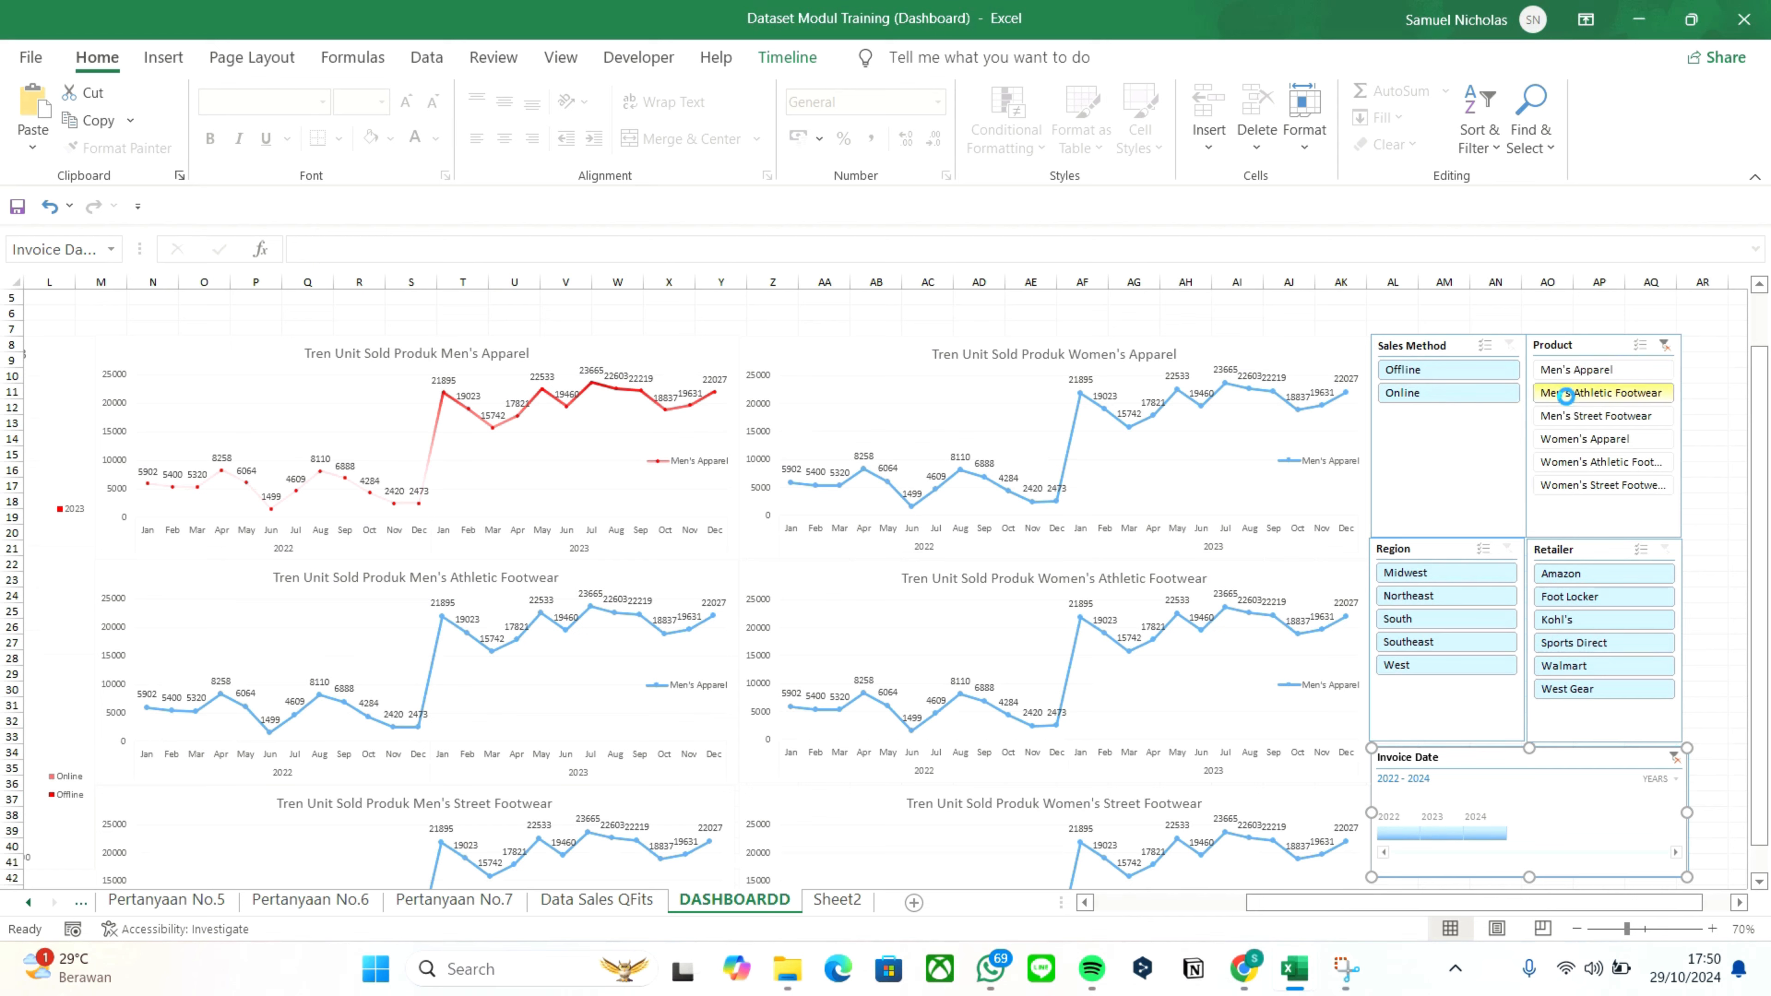
pyautogui.click(1565, 395)
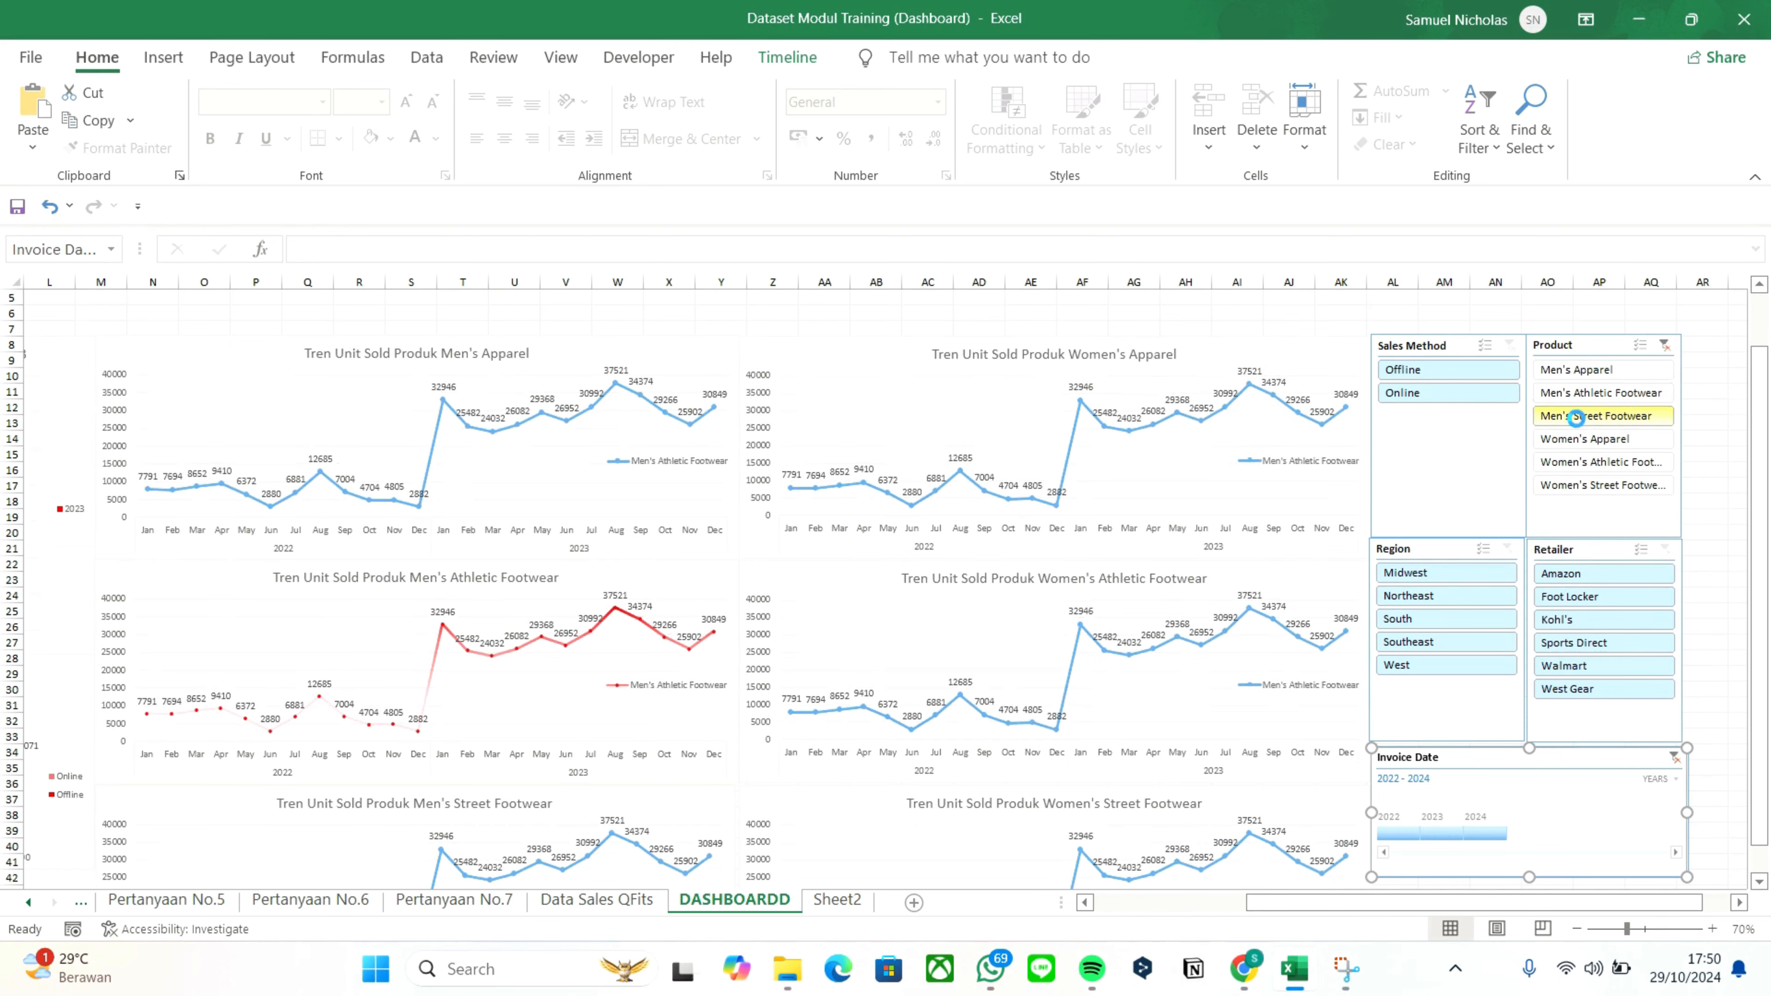
pyautogui.click(1575, 417)
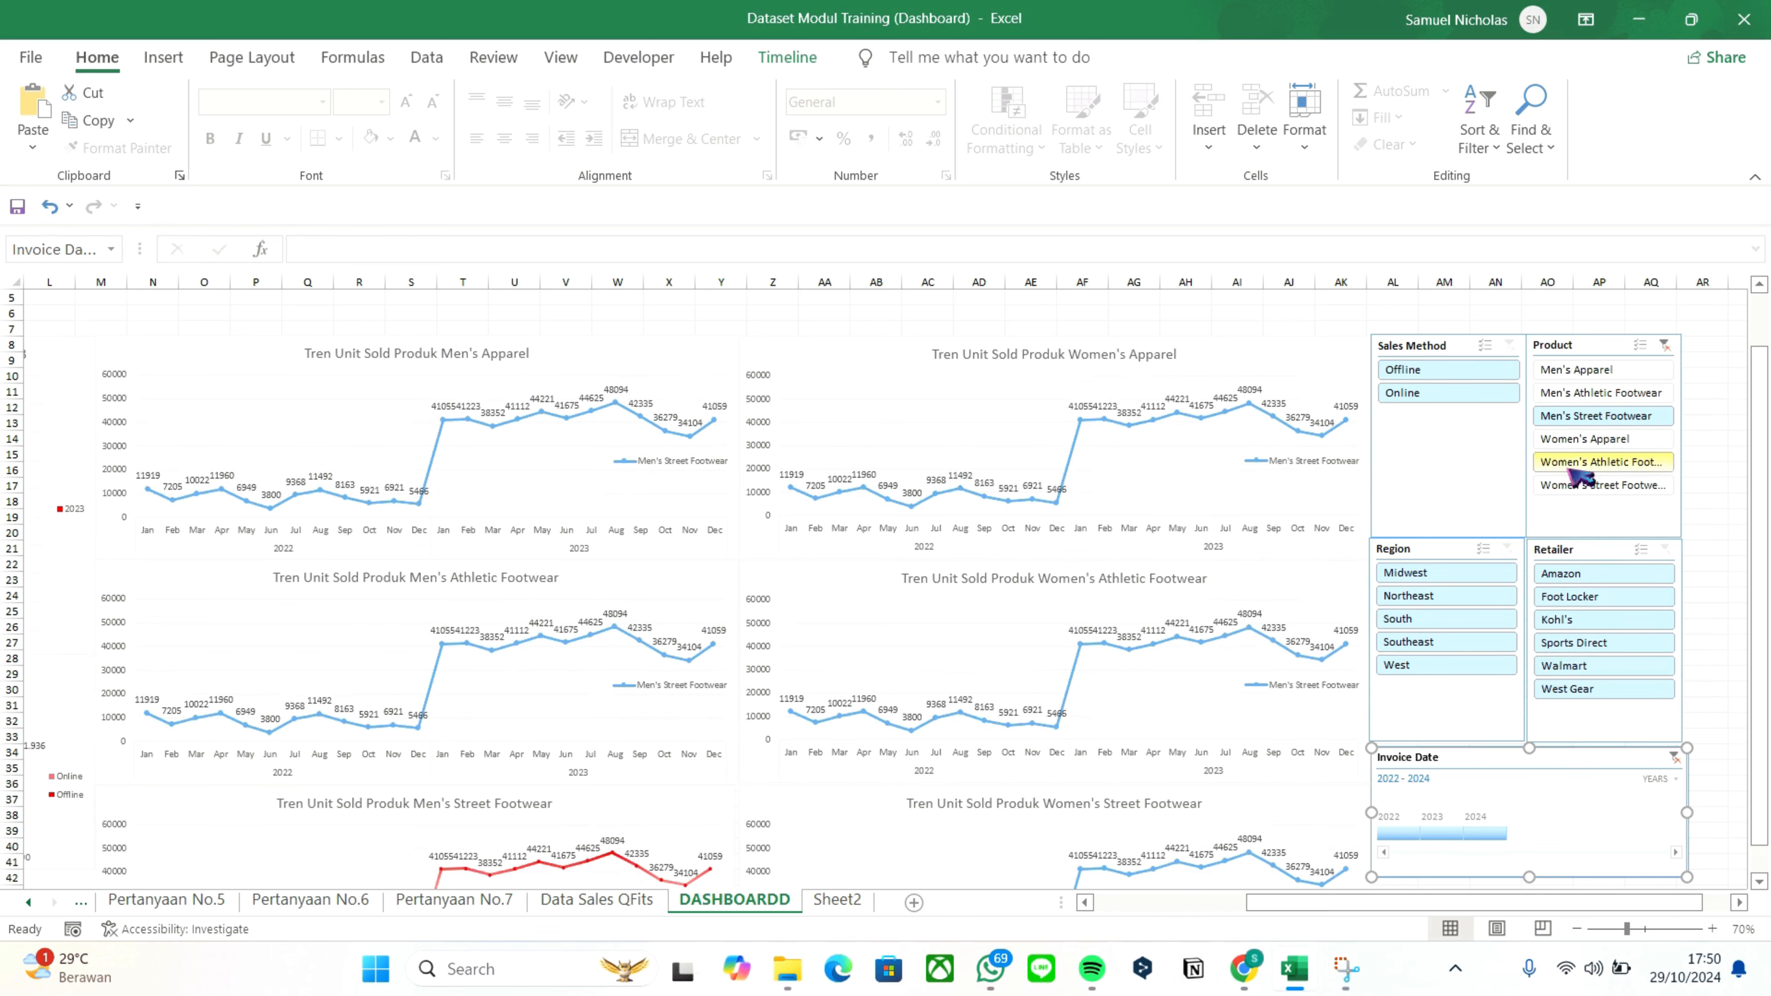
pyautogui.scroll(-1, 780, 422)
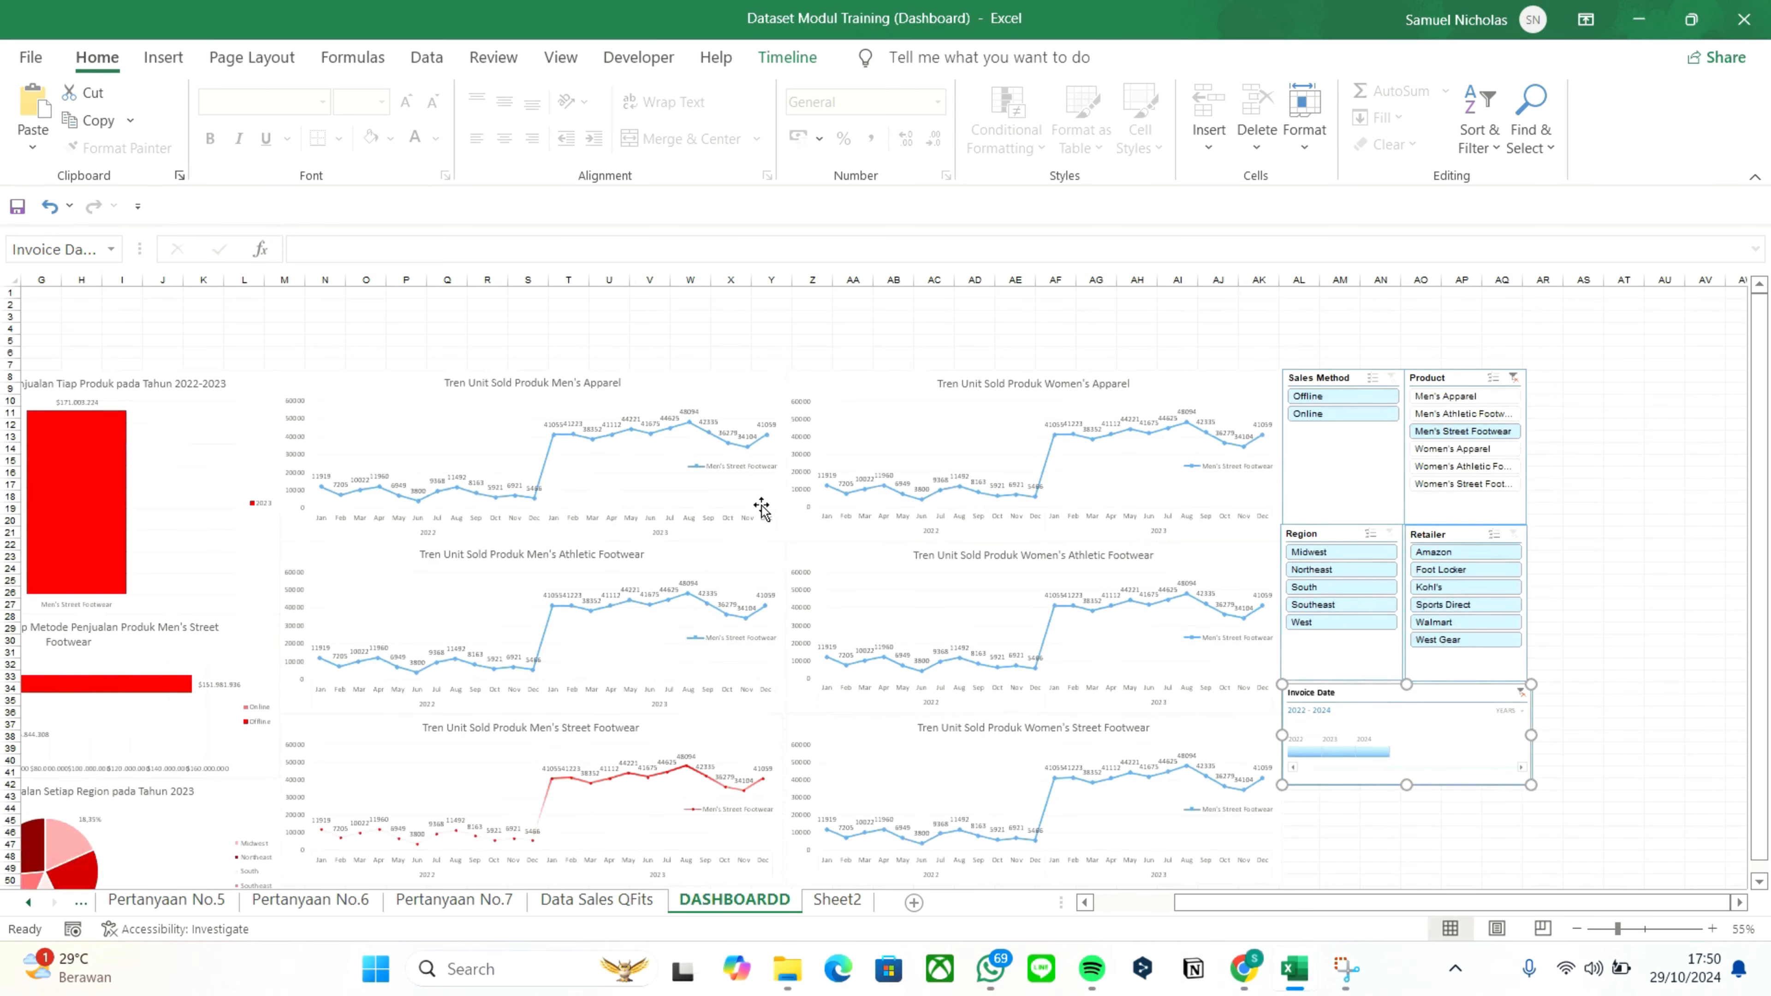
pyautogui.scroll(-1, 762, 510)
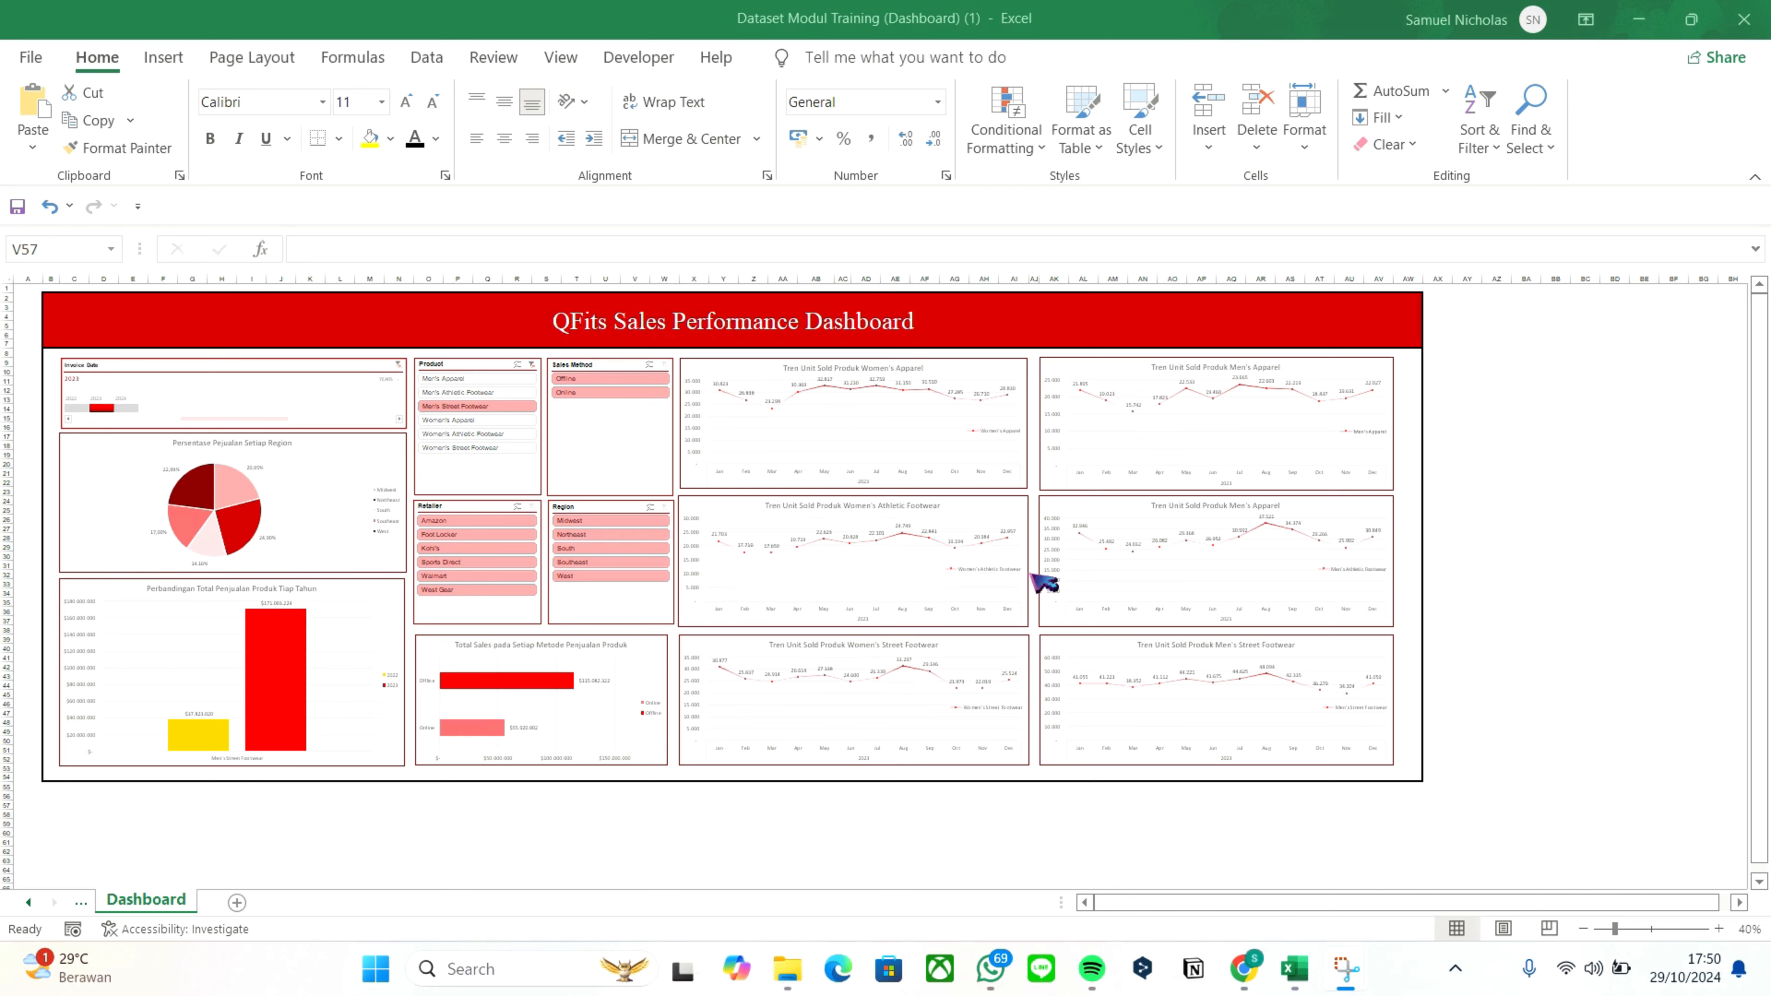
# Examine the layout and styling of the finished QFits Sales Performance Dashboard in the Dataset Modul Training (Dashboard) (1) workbook
pyautogui.scroll(1, 1044, 582)
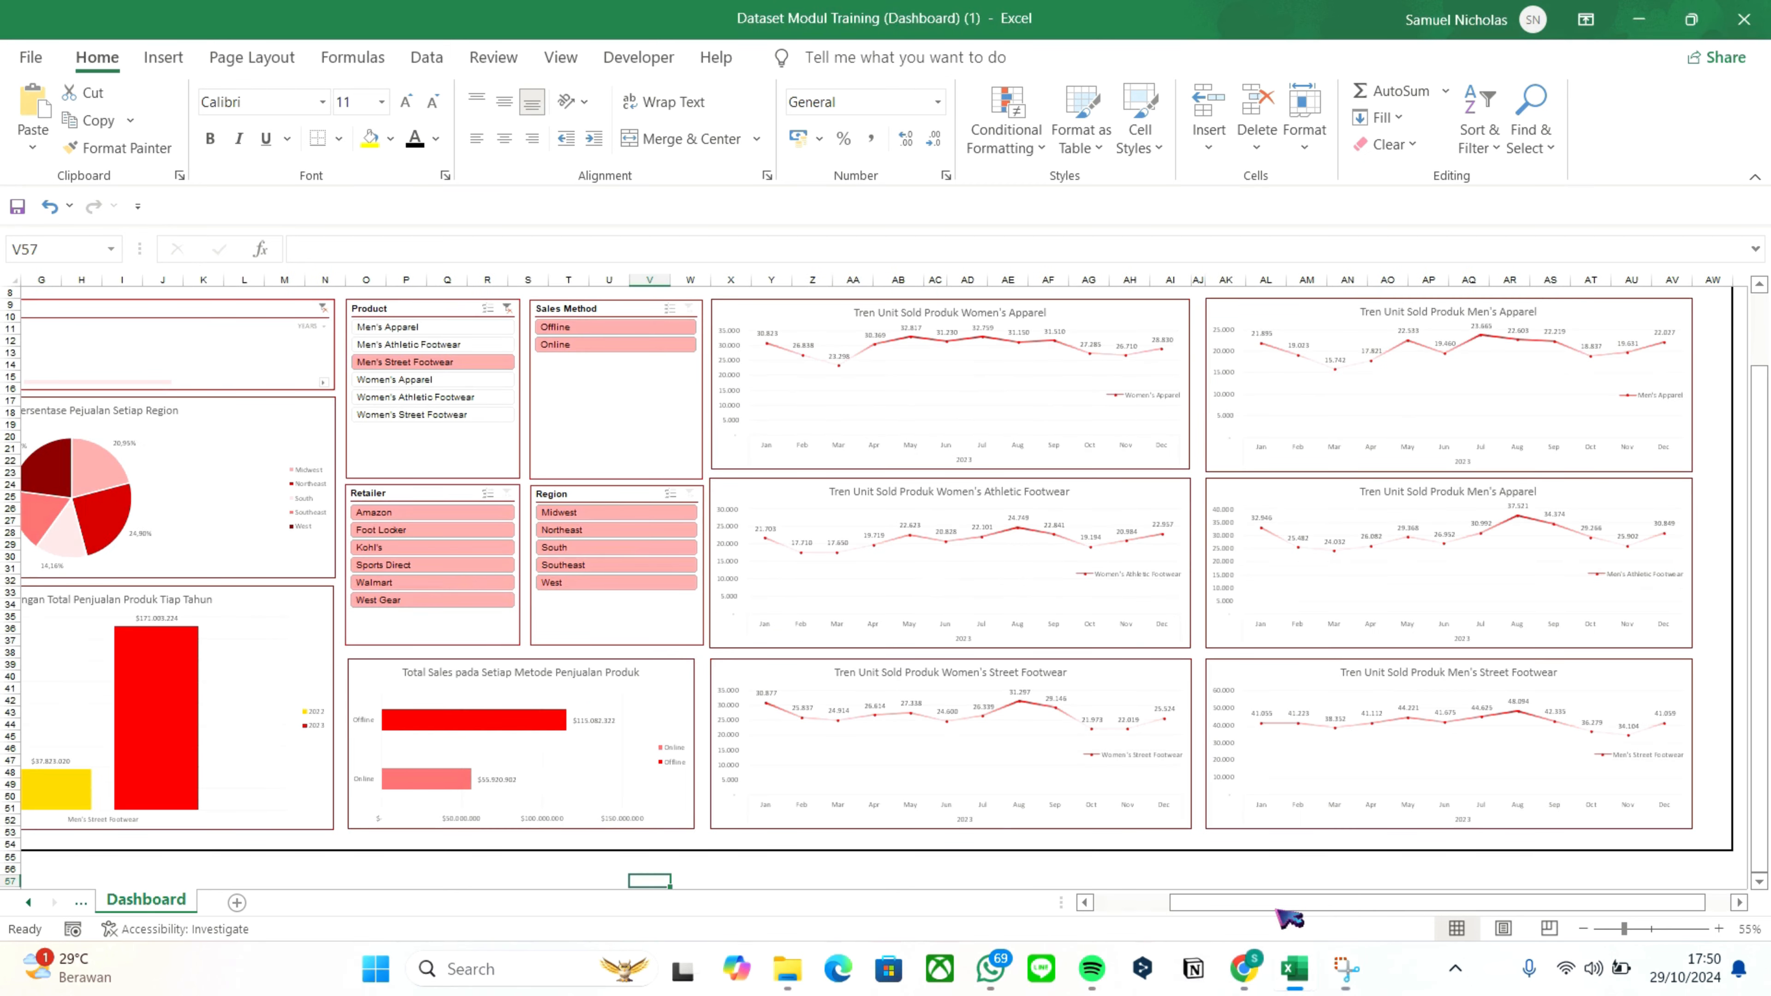
pyautogui.moveTo(1259, 912); pyautogui.dragTo(1166, 914)
pyautogui.scroll(2, 1066, 764)
pyautogui.scroll(-2, 1325, 837)
pyautogui.scroll(2, 1152, 786)
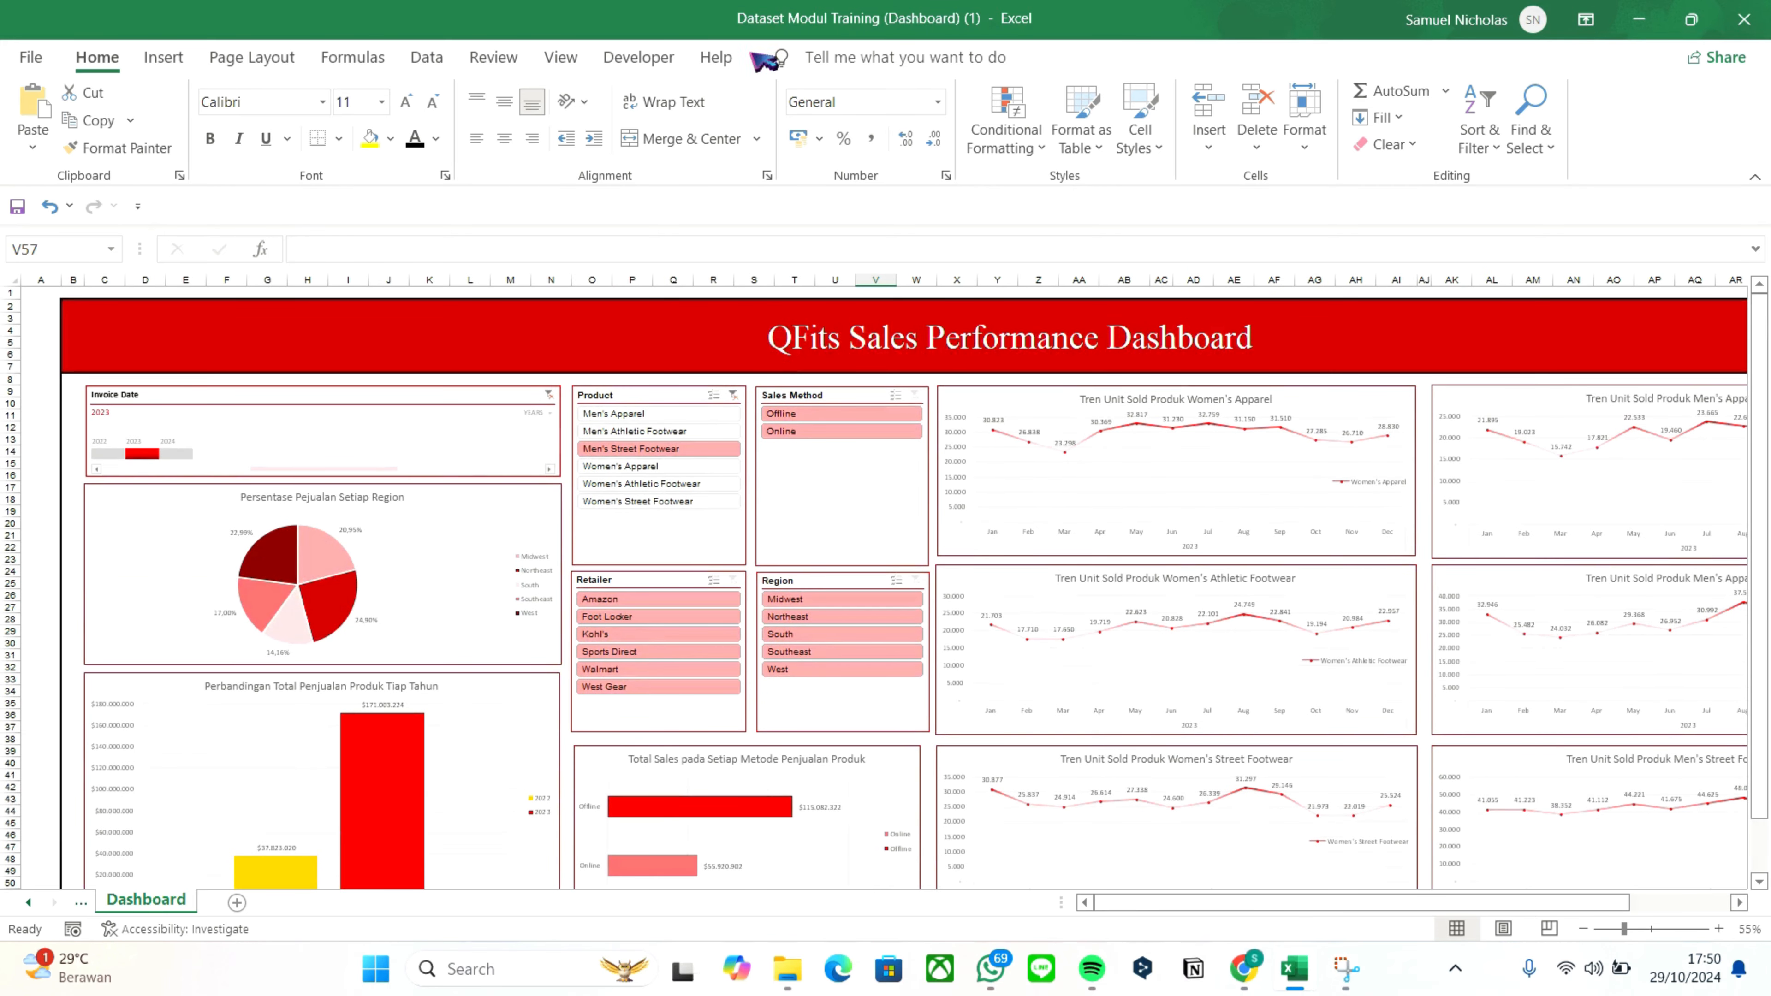